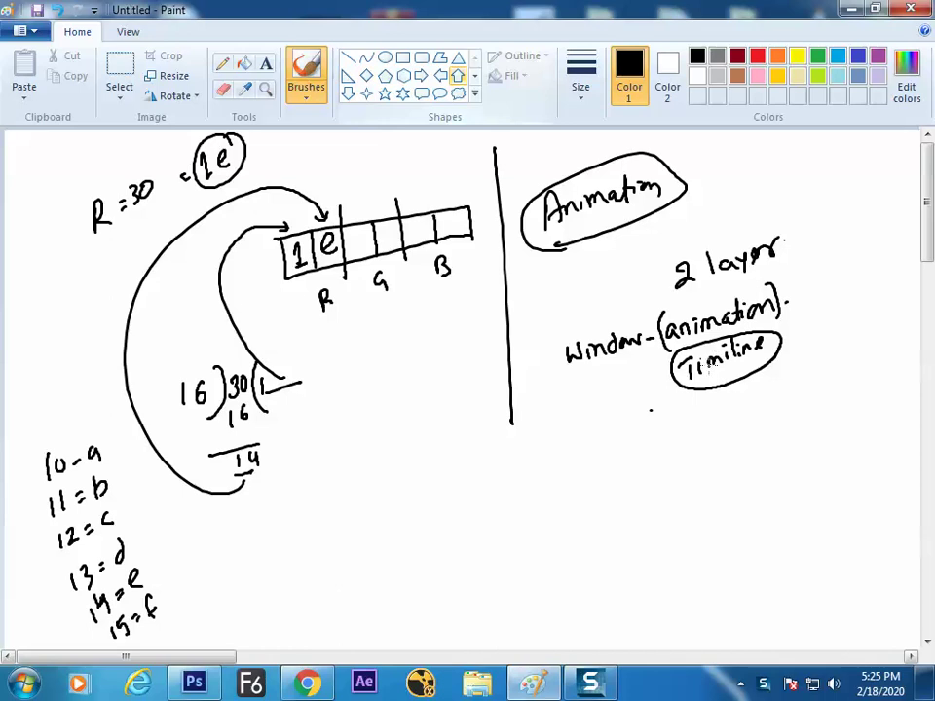
- Switch to Photoshop and show the Timeline panel
{"action": "key", "text": "alt+Tab"}
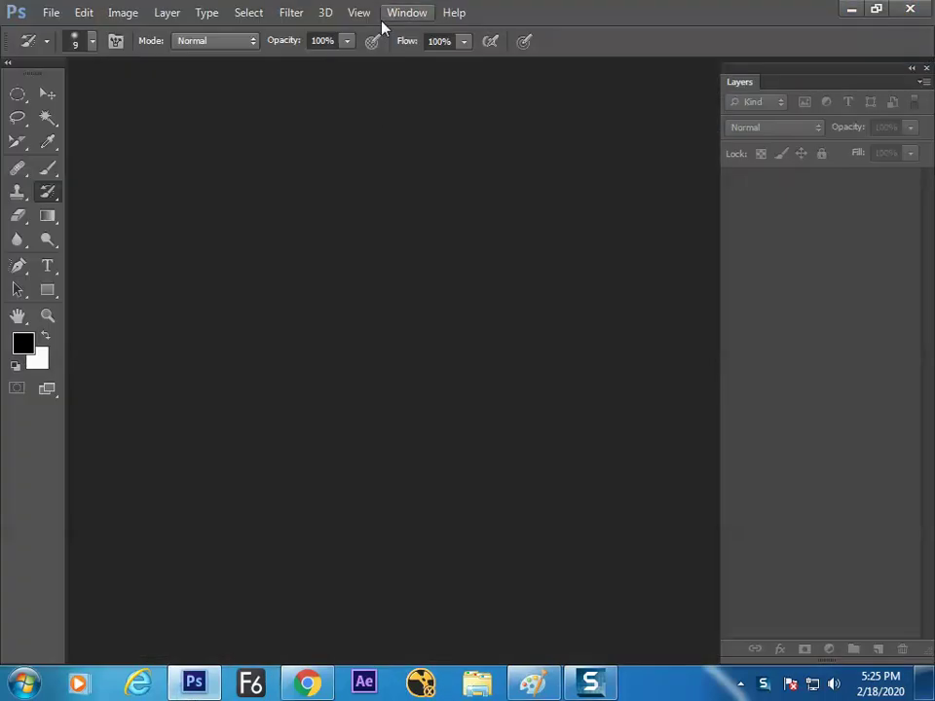
{"action": "left_click", "coordinate": [405, 13]}
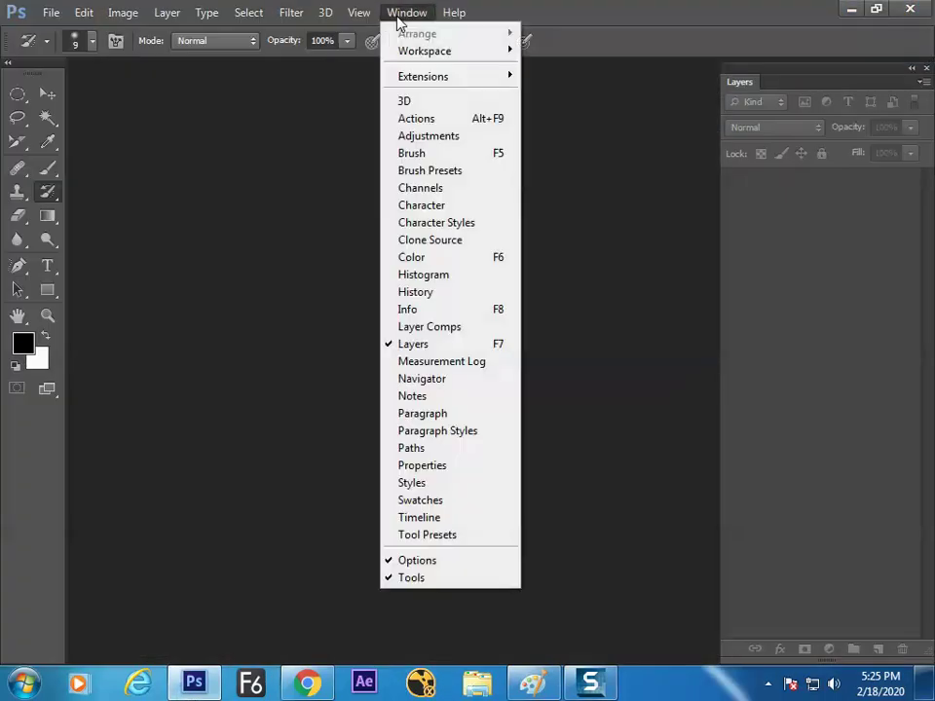
{"action": "left_click", "coordinate": [422, 519]}
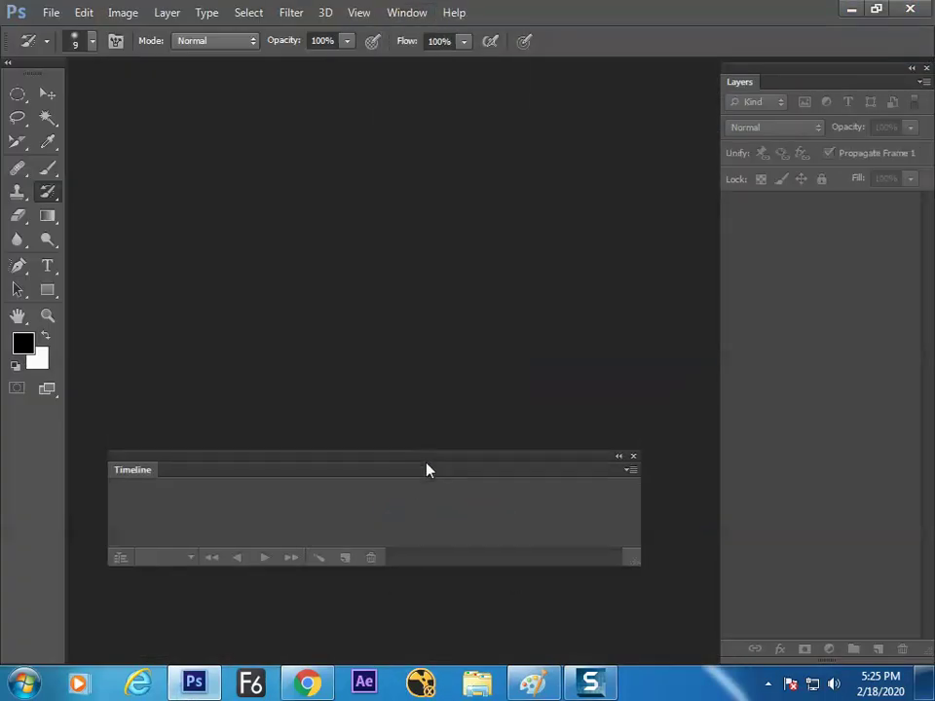
- Create a new document at the Default Photoshop Size, 7 x 5 inches at 72 pixels/inch, and float its window
{"action": "key", "text": "ctrl+n"}
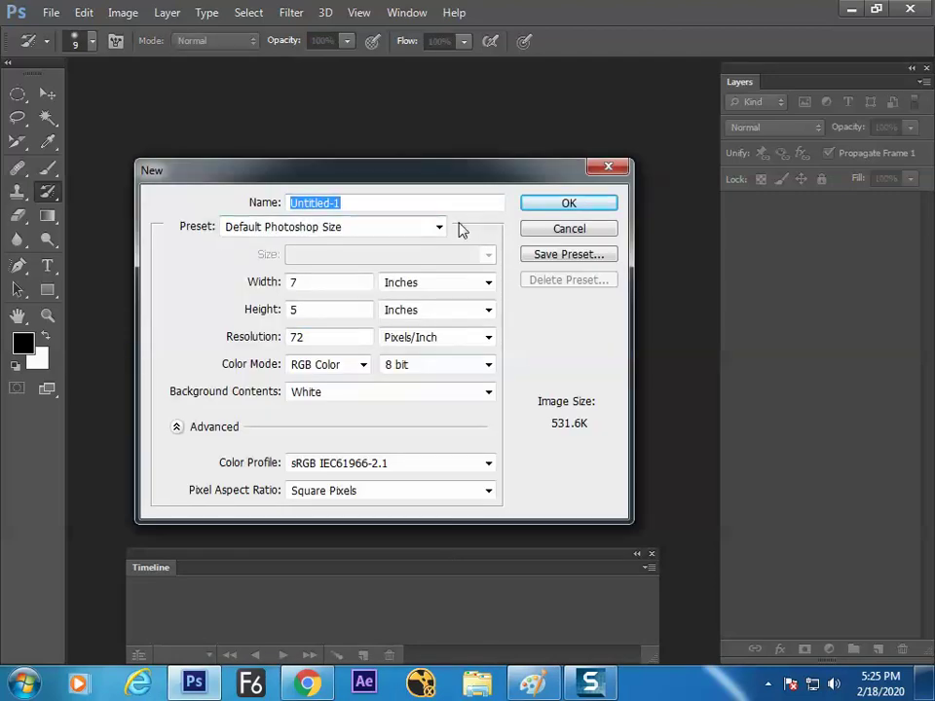
{"action": "left_click", "coordinate": [536, 205]}
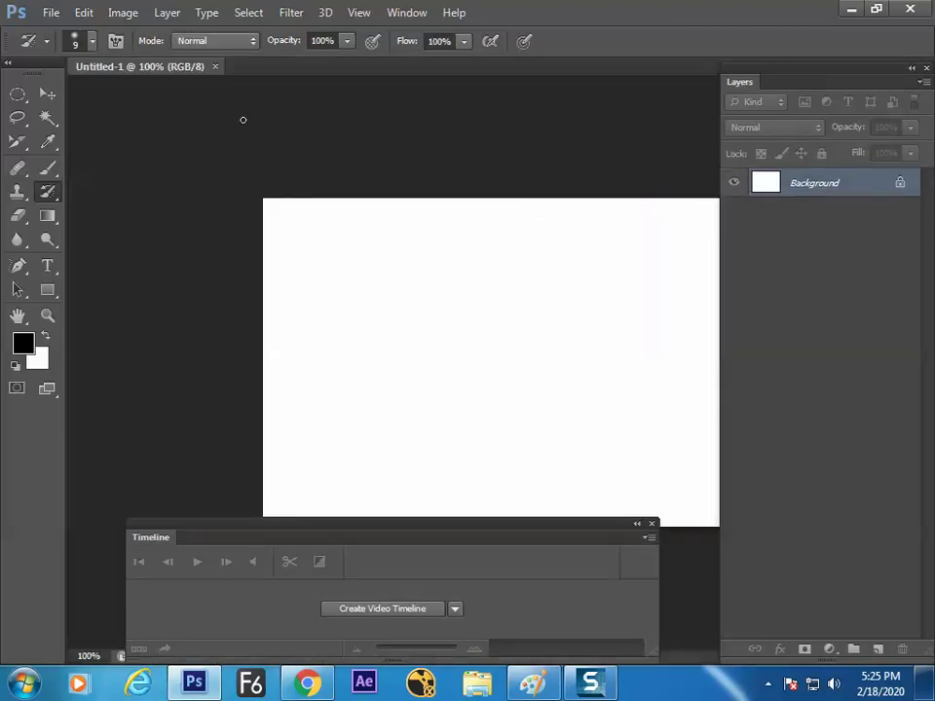
{"action": "left_click_drag", "start_coordinate": [166, 66], "coordinate": [280, 88]}
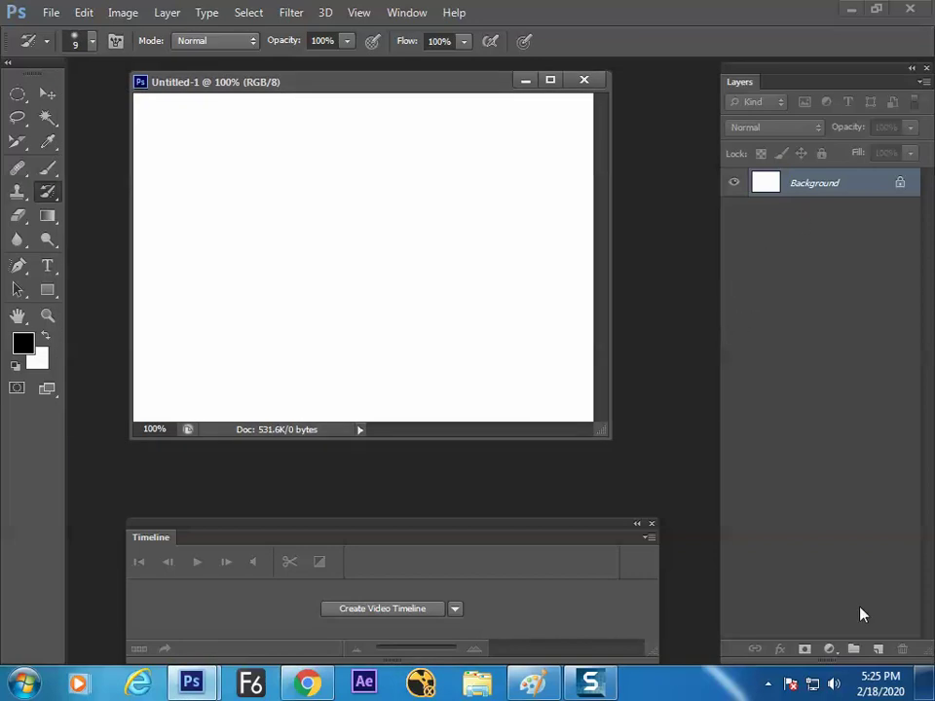
- Add a new layer and paint one black dot left of the canvas centre with a 100 px brush
{"action": "left_click", "coordinate": [878, 648]}
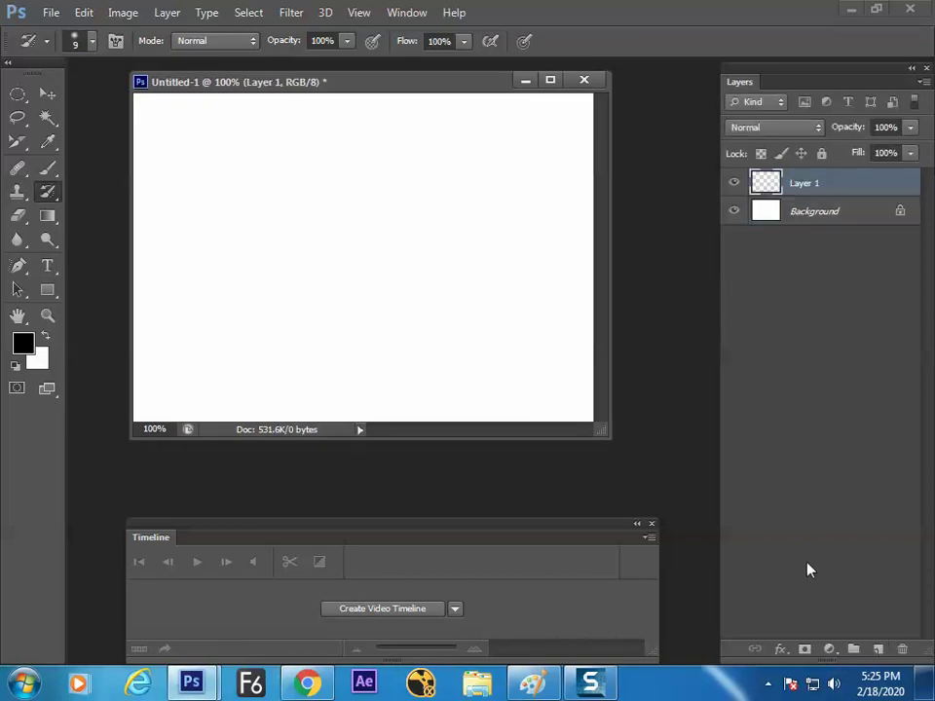
{"action": "left_click", "coordinate": [48, 167]}
{"action": "left_click", "coordinate": [296, 234]}
{"action": "key", "text": "ctrl+z"}
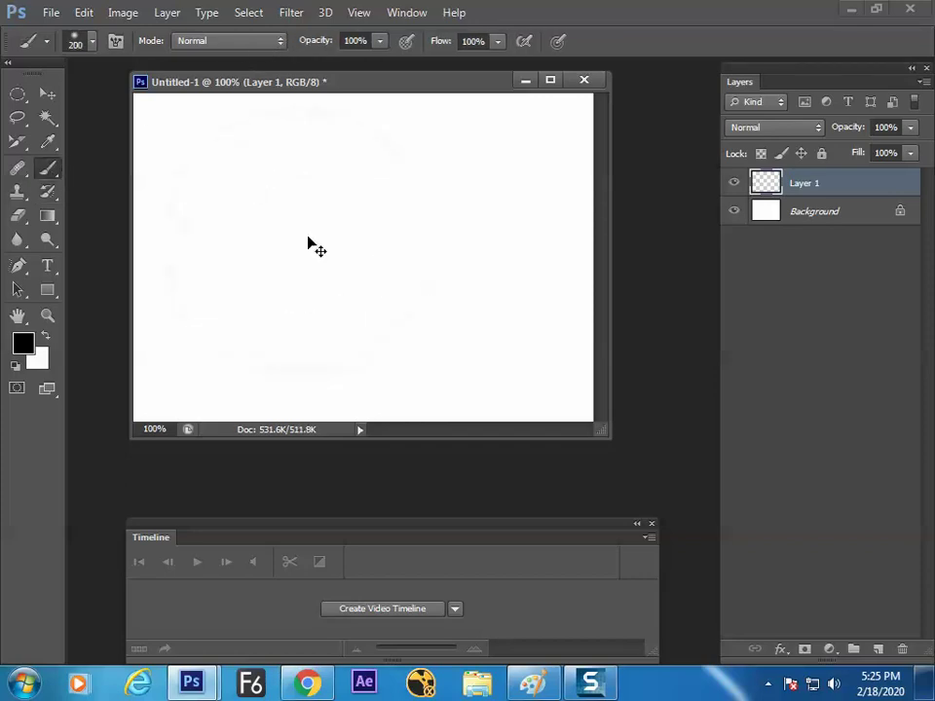
{"action": "key", "text": "bracketleft"}
{"action": "key", "text": "bracketleft"}
{"action": "key", "text": "bracketright"}
{"action": "key", "text": "bracketright"}
{"action": "key", "text": "bracketleft"}
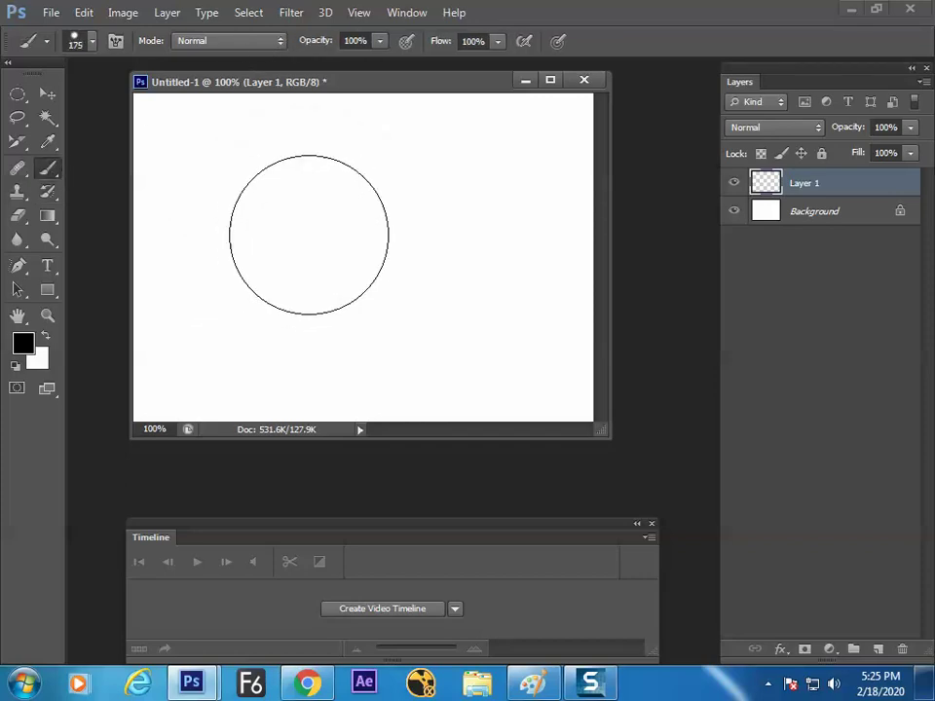
{"action": "key", "text": "bracketleft"}
{"action": "key", "text": "bracketleft"}
{"action": "key", "text": "bracketleft"}
{"action": "left_click", "coordinate": [308, 236]}
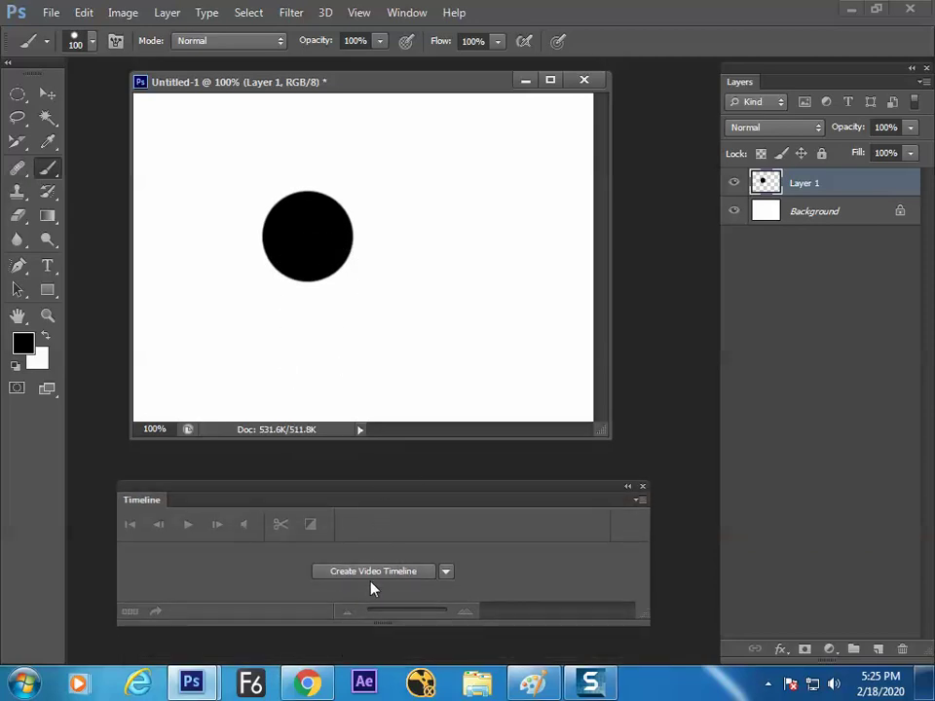
- Create a video timeline, convert it to a frame animation, and set the first frame's delay to 0.1 seconds
{"action": "left_click", "coordinate": [360, 579]}
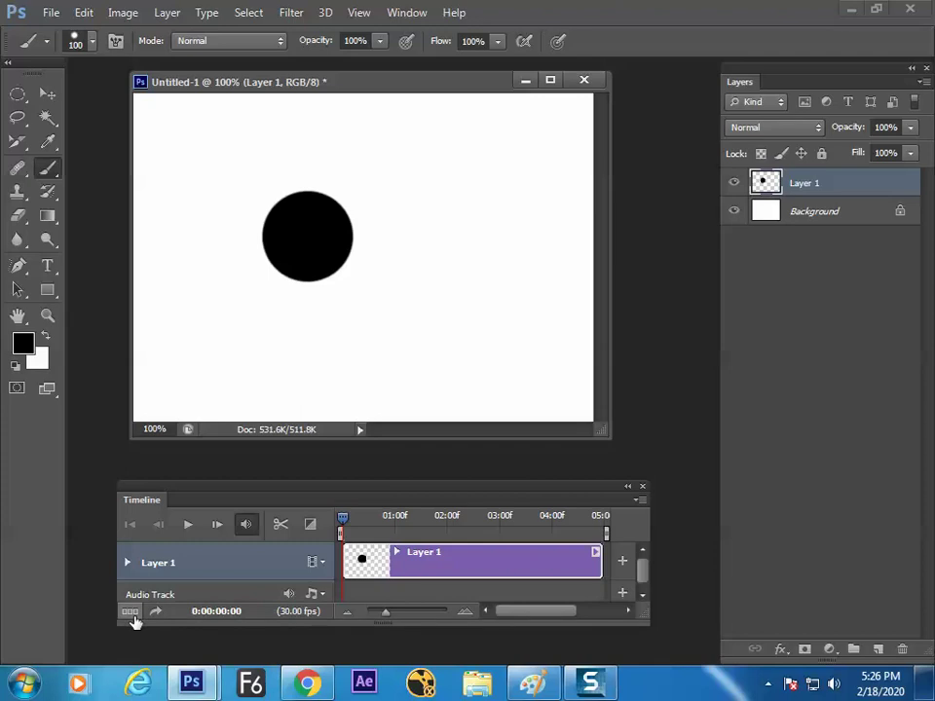
{"action": "left_click", "coordinate": [129, 612]}
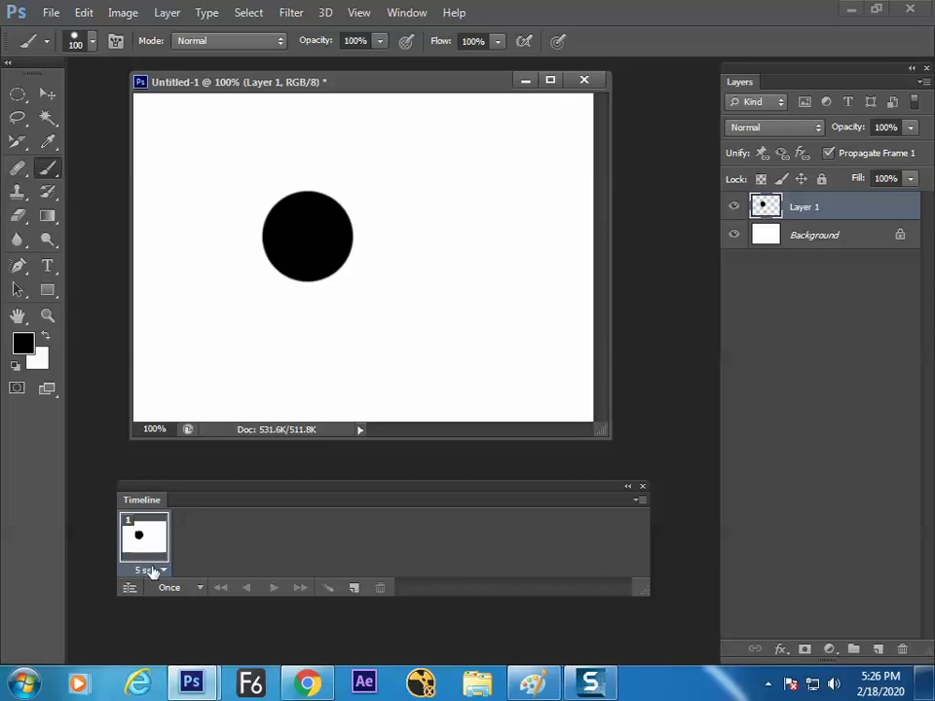
{"action": "left_click", "coordinate": [150, 570]}
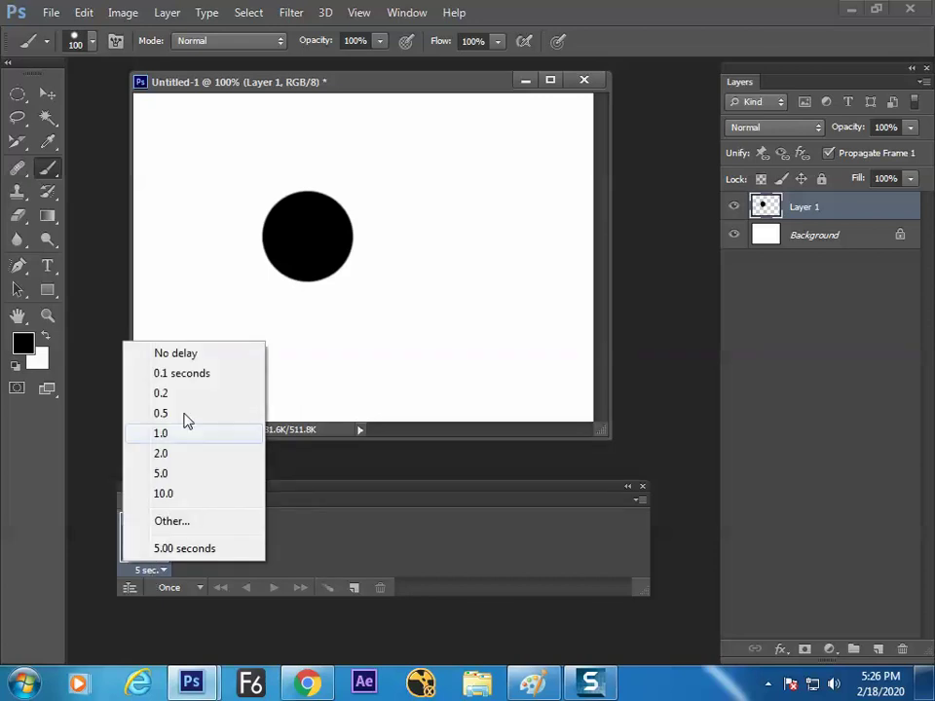
{"action": "left_click", "coordinate": [185, 373]}
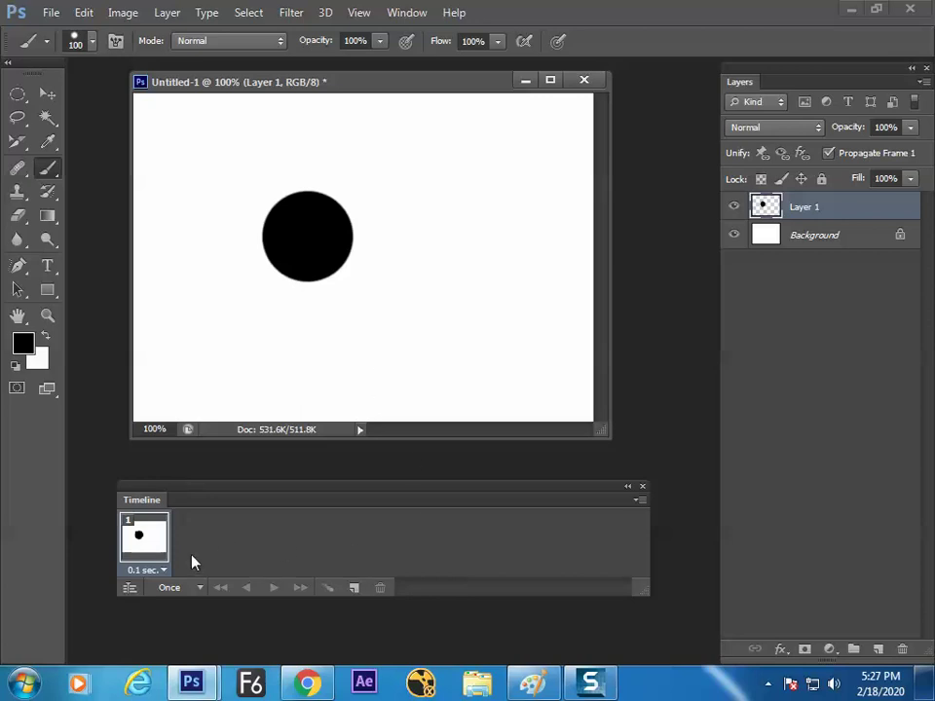
- Set the animation's looping option to Forever
{"action": "left_click", "coordinate": [192, 596]}
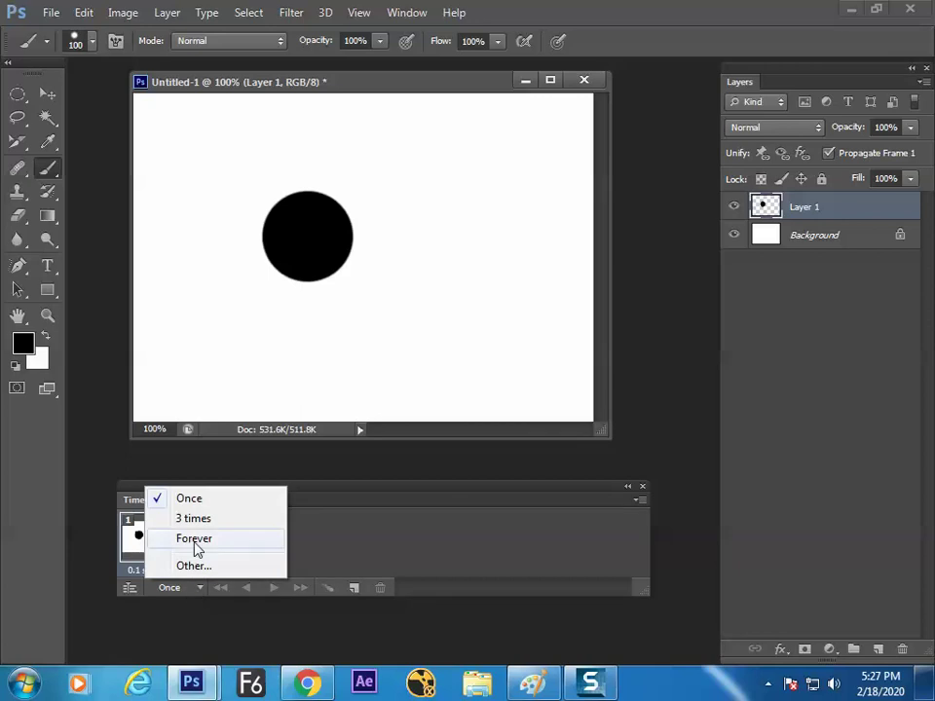
{"action": "left_click", "coordinate": [198, 541]}
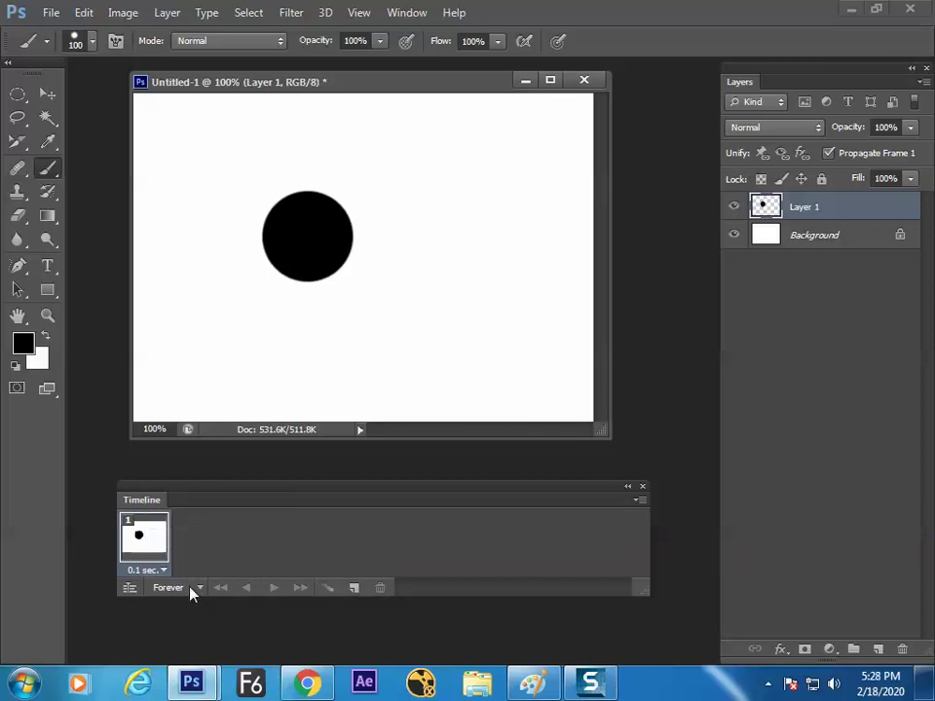
{"action": "left_click", "coordinate": [185, 591]}
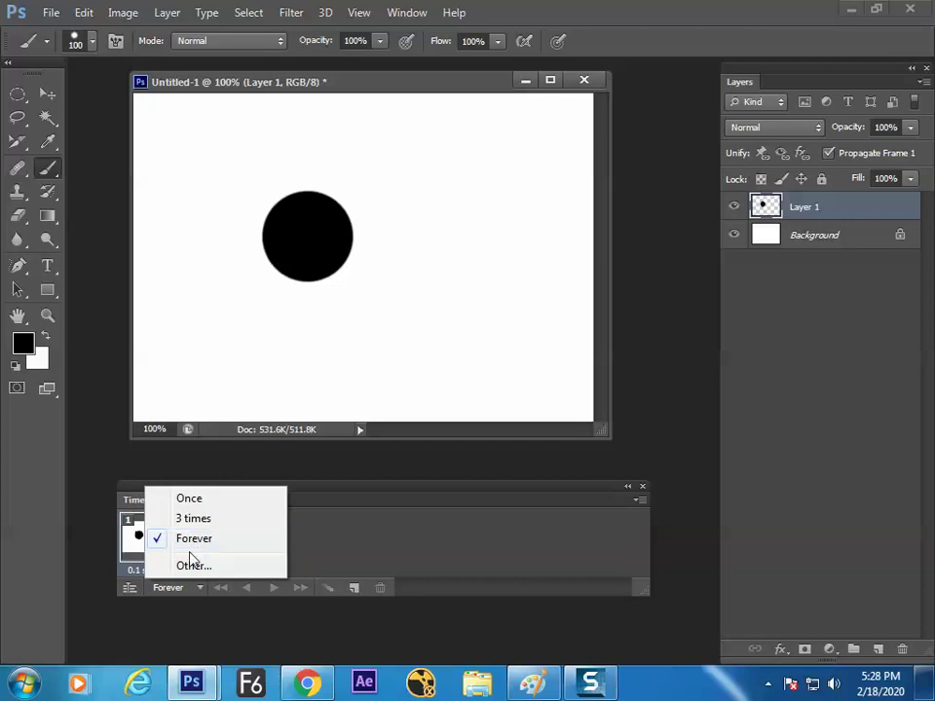
{"action": "left_click", "coordinate": [131, 553]}
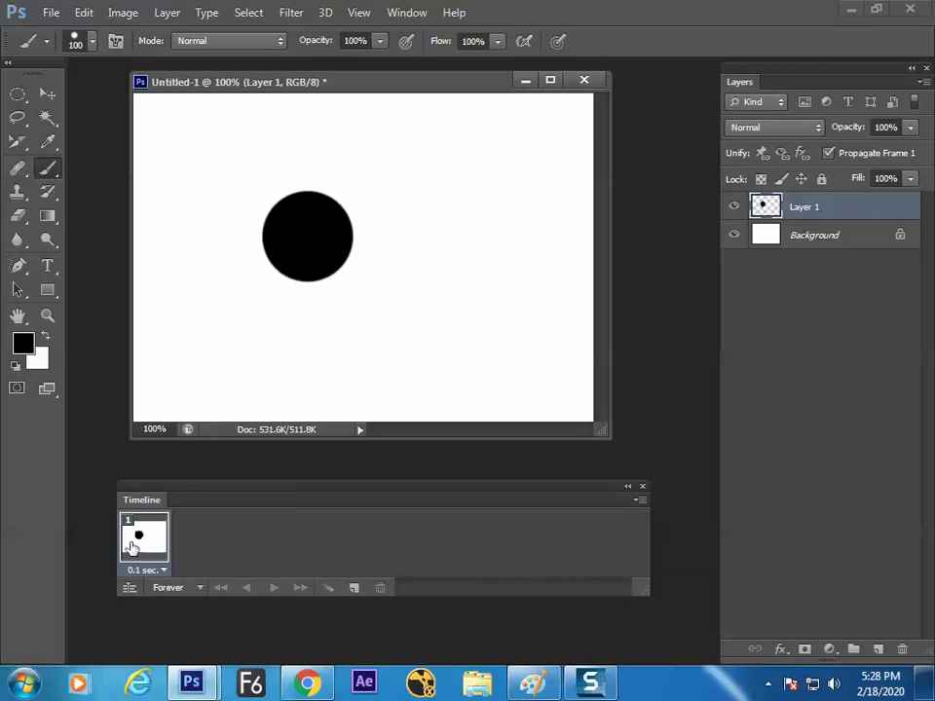
- Duplicate the first frame and hide Layer 1 in the second frame
{"action": "left_click", "coordinate": [353, 589]}
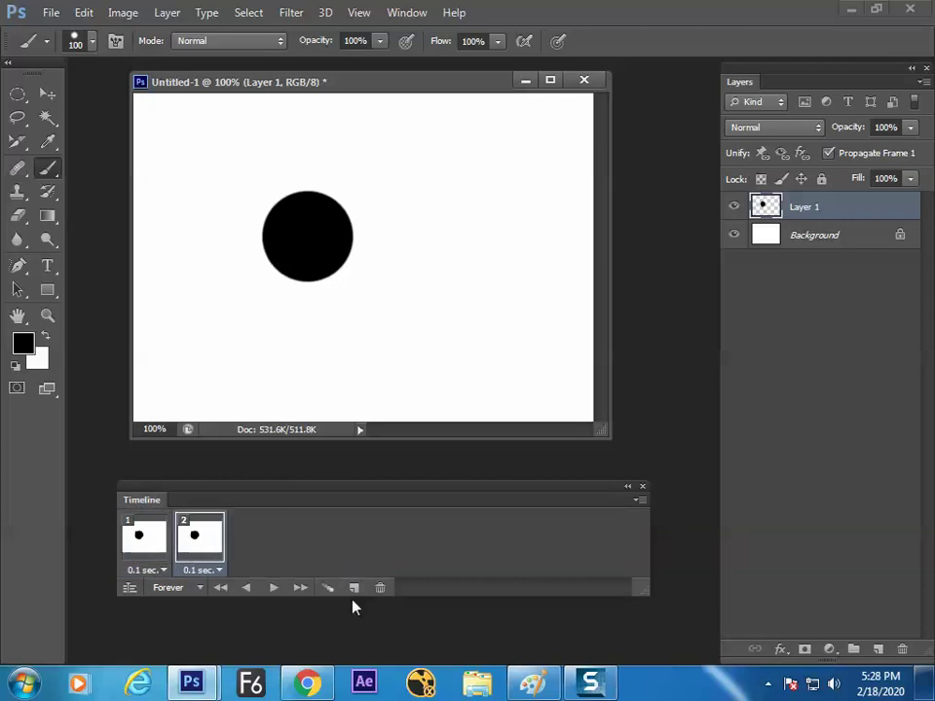
{"action": "left_click", "coordinate": [733, 207]}
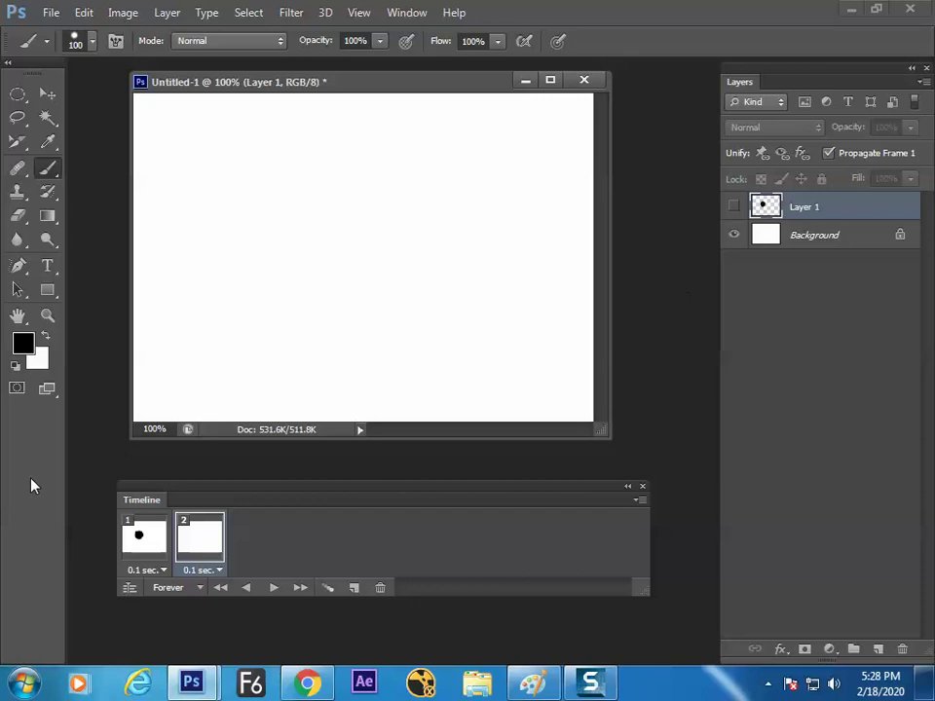
- Compare the two frames by switching between them, and play the animation to preview the blinking dot
{"action": "left_click", "coordinate": [150, 546]}
{"action": "left_click", "coordinate": [197, 541]}
{"action": "left_click", "coordinate": [158, 543]}
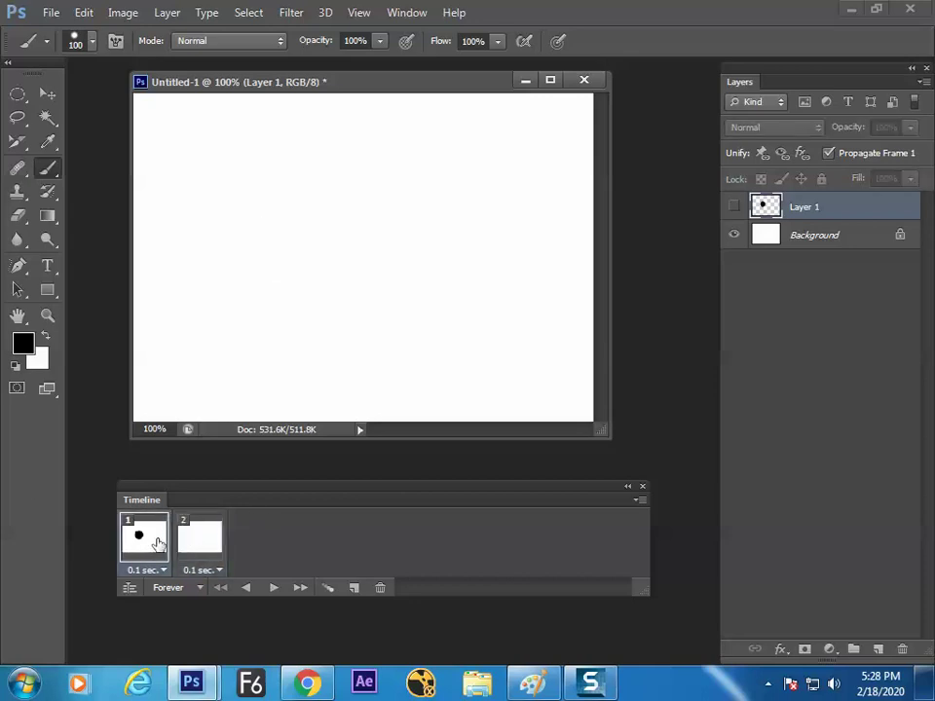
{"action": "left_click", "coordinate": [187, 547]}
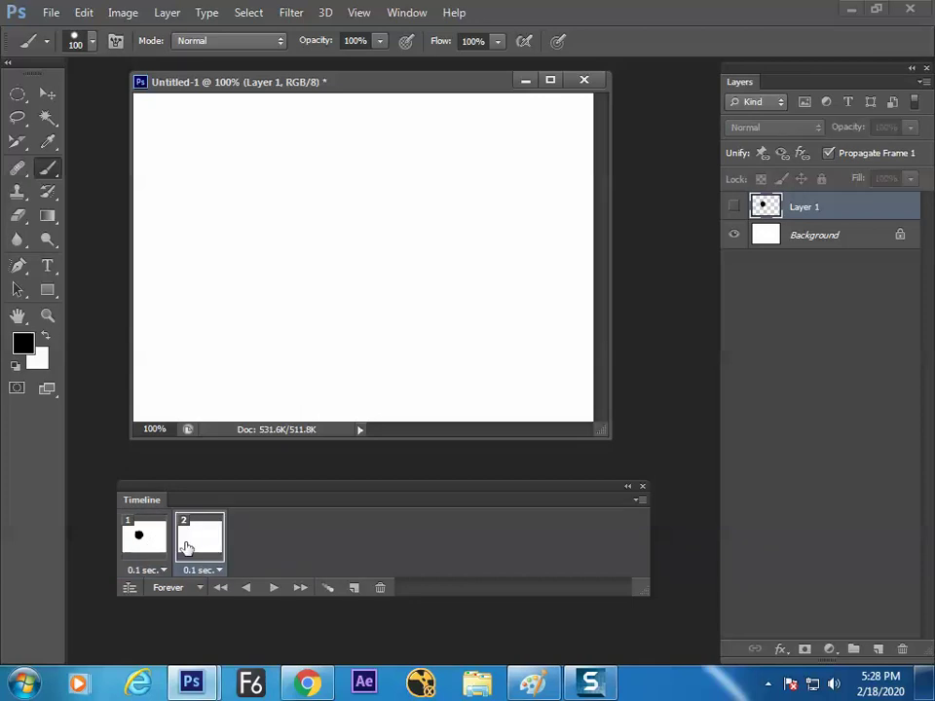
{"action": "left_click", "coordinate": [154, 547]}
{"action": "left_click", "coordinate": [199, 543]}
{"action": "left_click", "coordinate": [271, 589]}
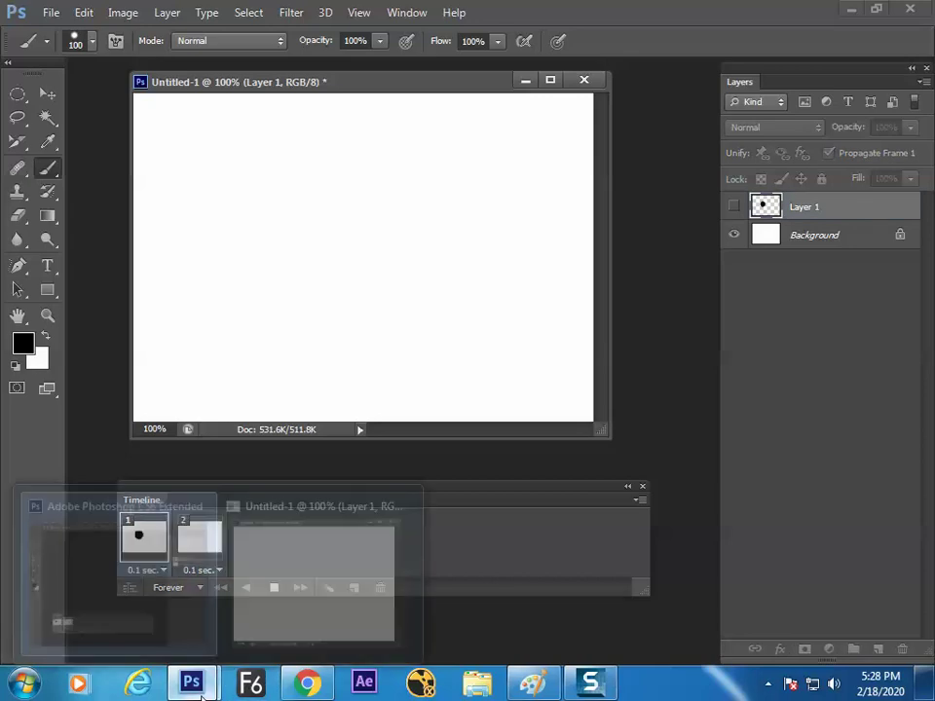
{"action": "mouse_move", "coordinate": [200, 692]}
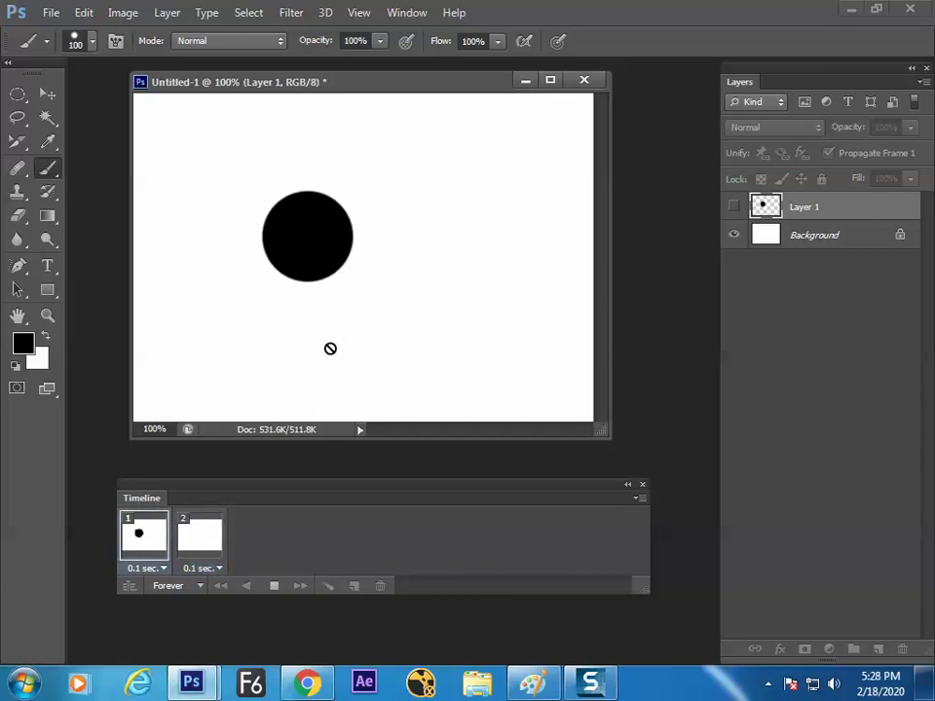
{"action": "key", "text": "space"}
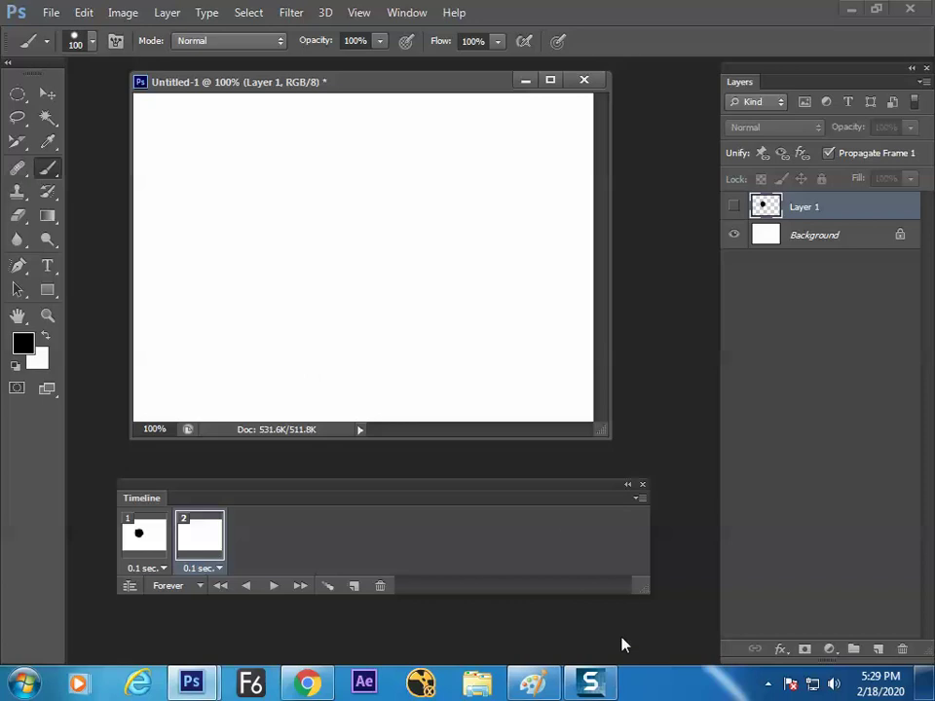
- Switch to Paint and handwrite the output options "1 Video" and "2 GIF" below the Timeline note
{"action": "left_click", "coordinate": [531, 682]}
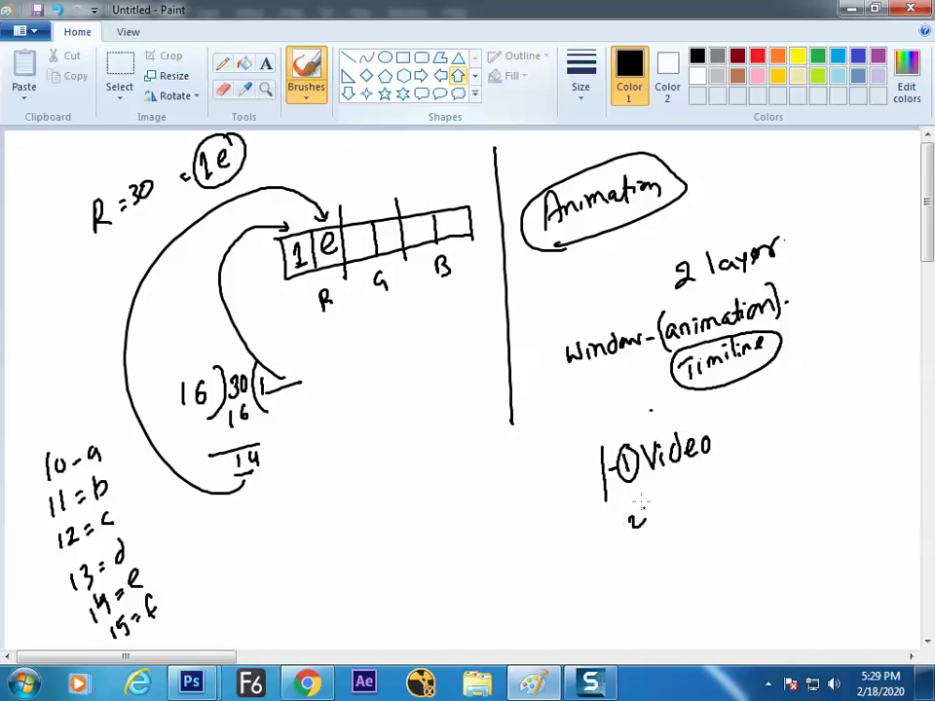
{"action": "left_click_drag", "start_coordinate": [642, 502], "coordinate": [650, 505]}
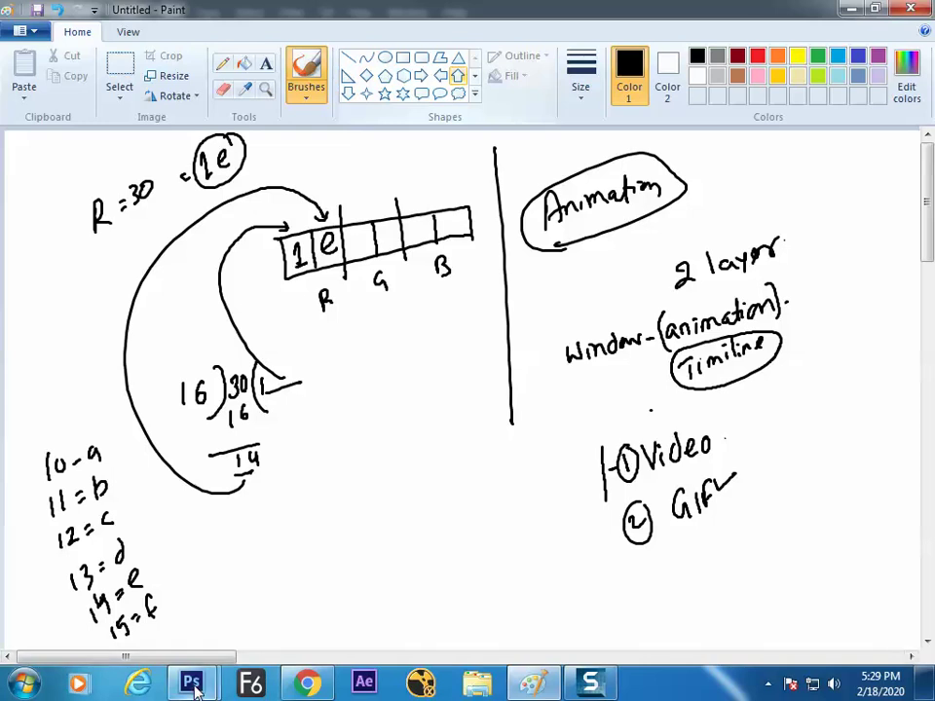
- Return to Photoshop and choose GIF as the format for saving the animation for the web
{"action": "mouse_move", "coordinate": [191, 682]}
{"action": "left_click", "coordinate": [255, 578]}
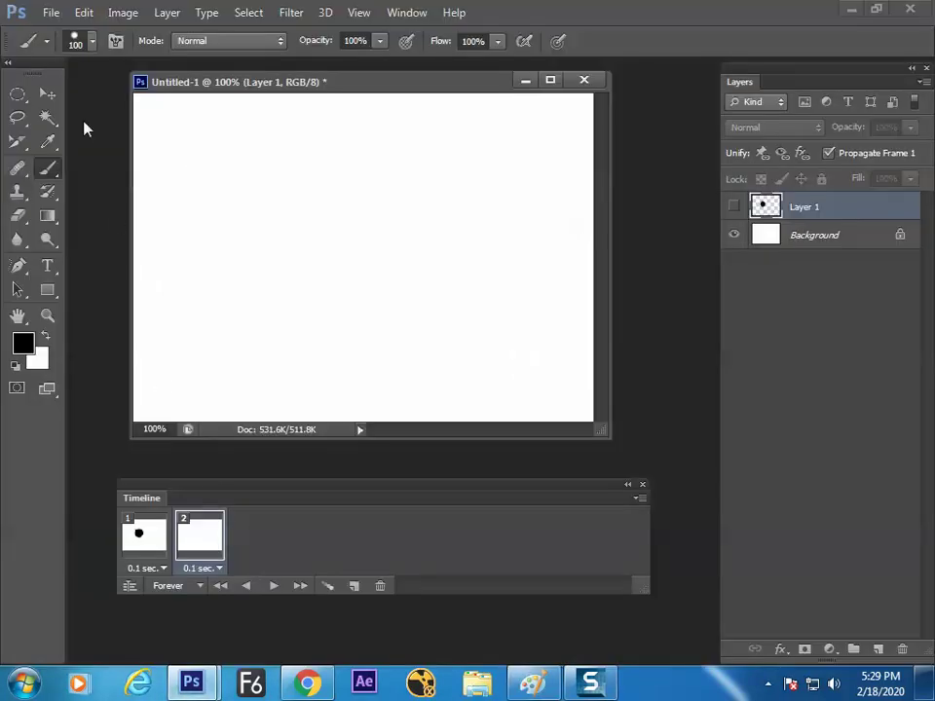
{"action": "left_click", "coordinate": [50, 13]}
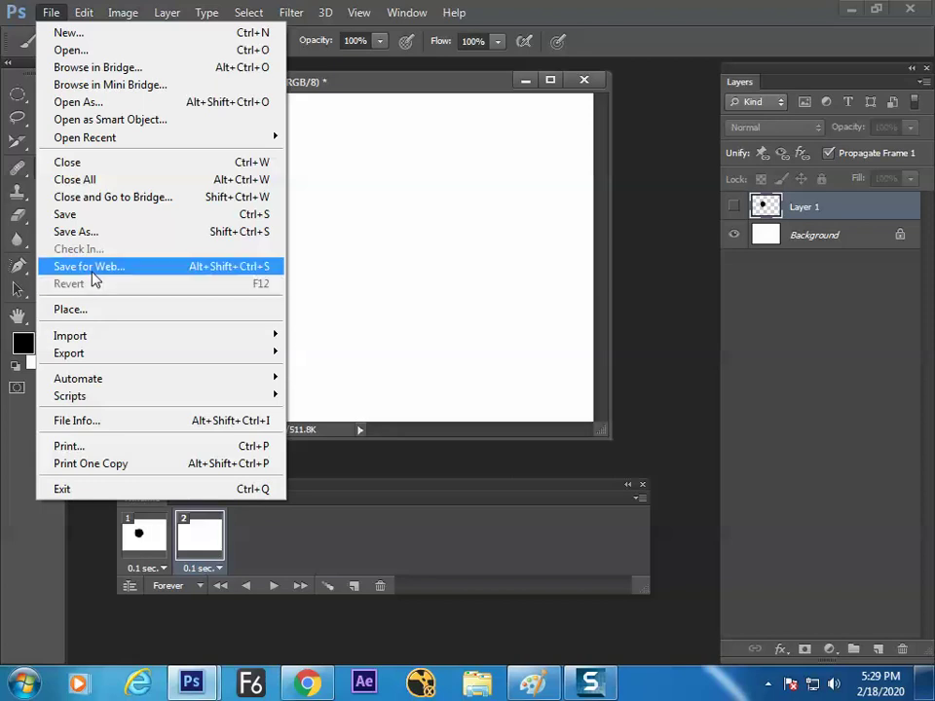
{"action": "left_click", "coordinate": [93, 270]}
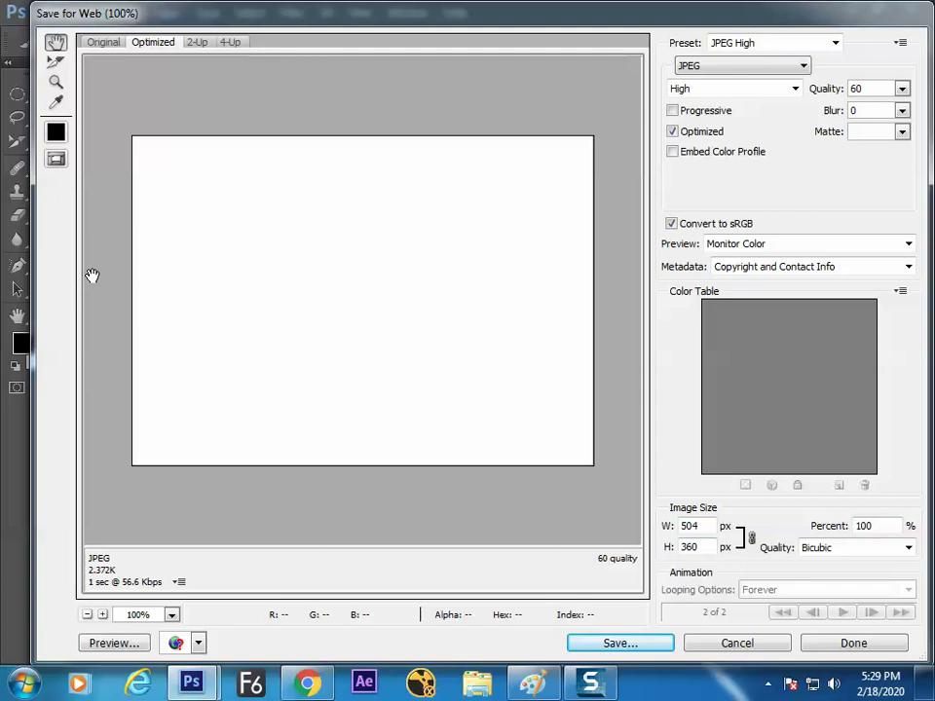
{"action": "left_click", "coordinate": [684, 68]}
{"action": "left_click", "coordinate": [688, 83]}
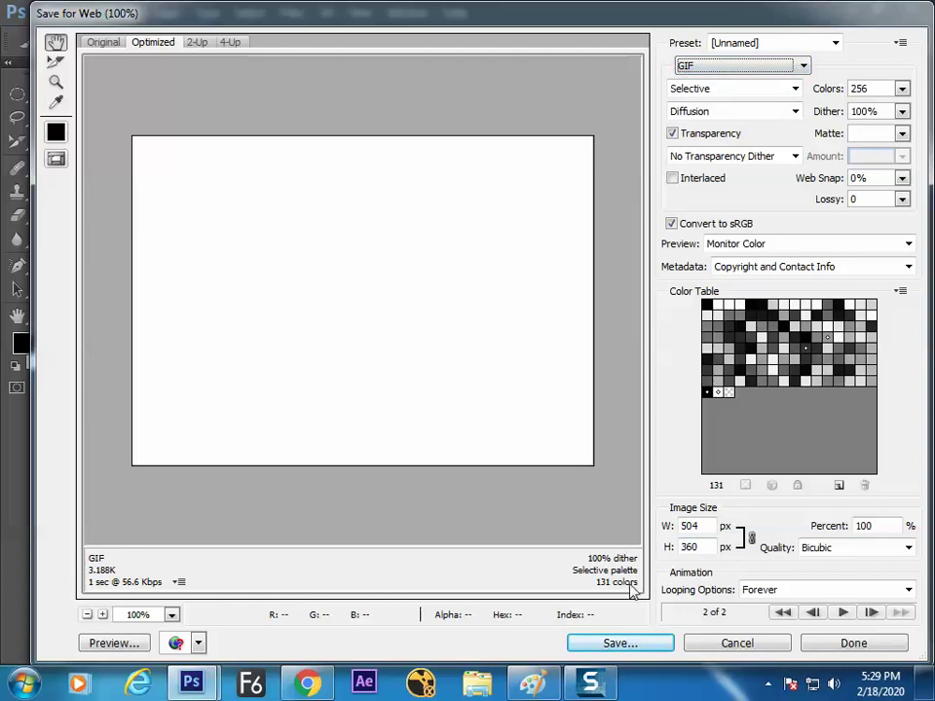
- Start saving the optimized GIF and create a Desktop folder named "18 gif" as its destination
{"action": "left_click", "coordinate": [620, 643]}
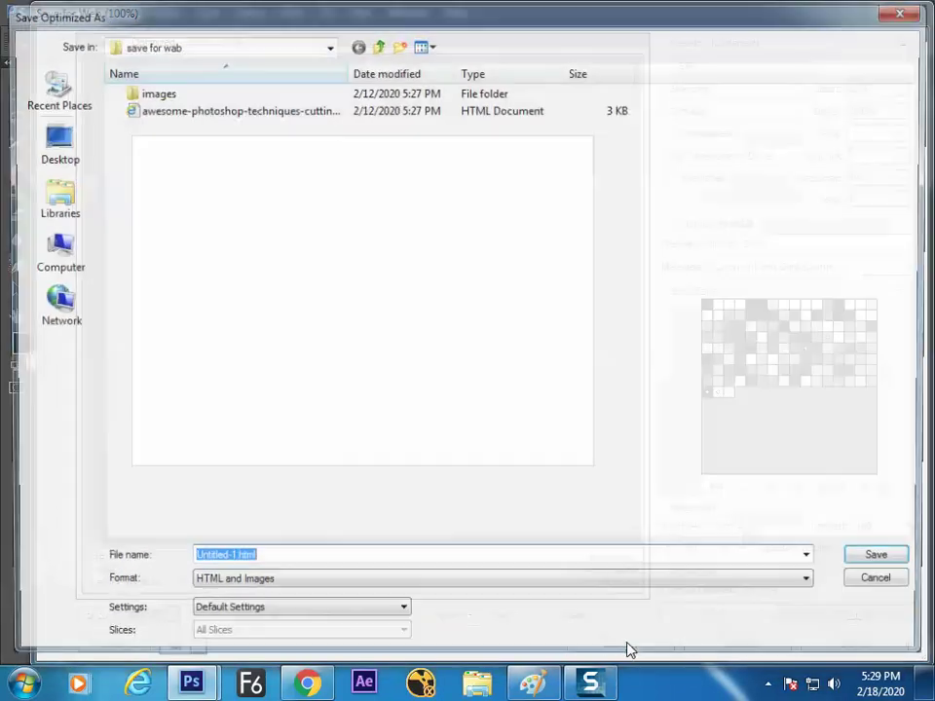
{"action": "left_click", "coordinate": [62, 148]}
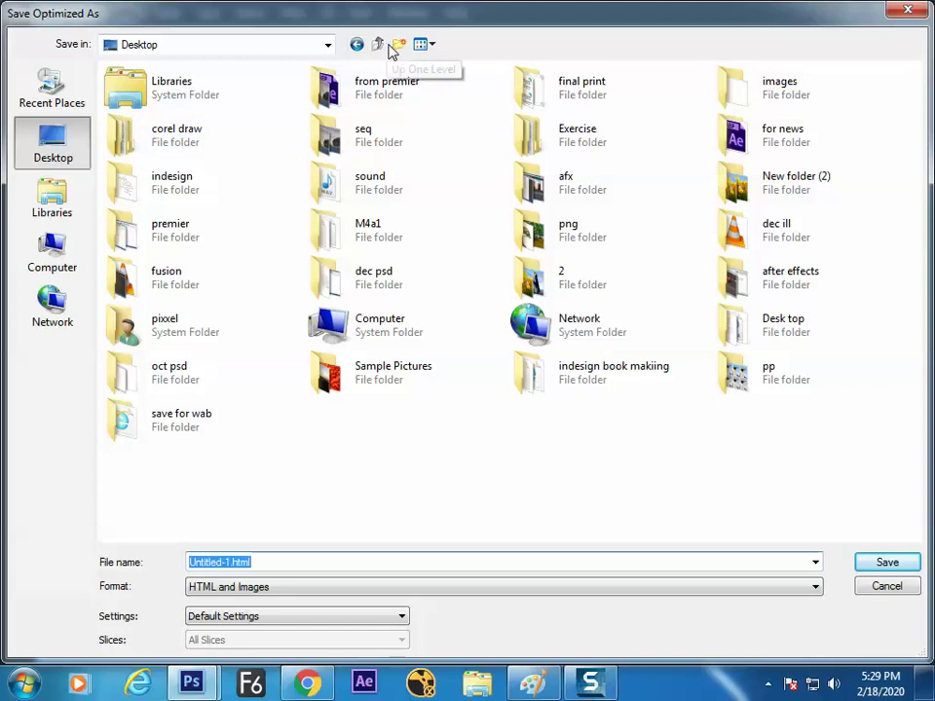
{"action": "left_click", "coordinate": [398, 44]}
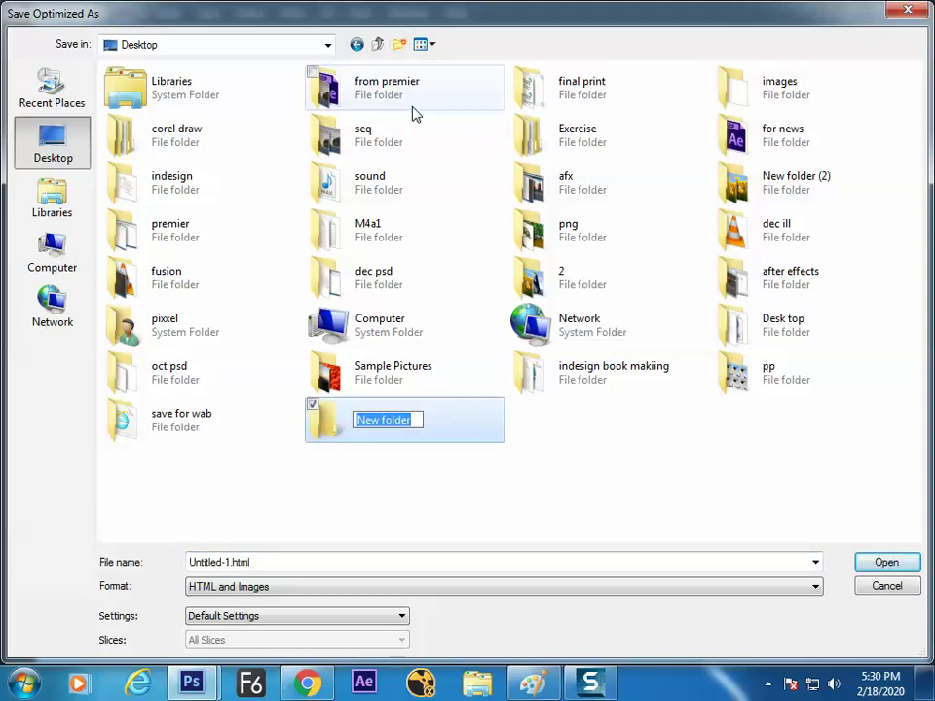
{"action": "type", "text": "18"}
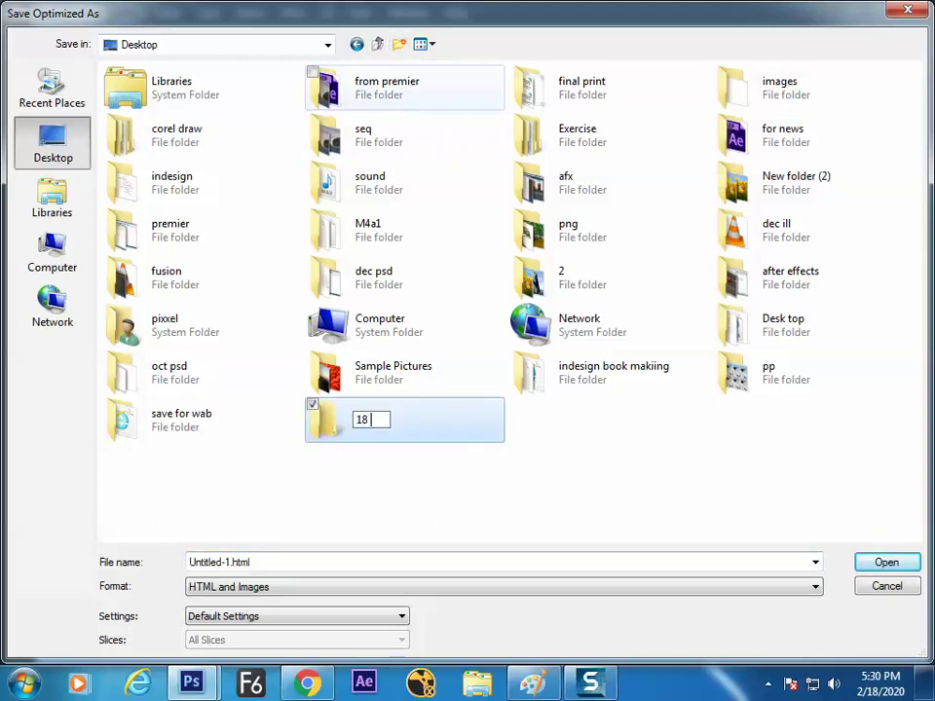
{"action": "type", "text": " gif"}
{"action": "key", "text": "Return"}
- Save the output in the "18 gif" folder under the name "animation", using the HTML and Images format
{"action": "left_click", "coordinate": [278, 563]}
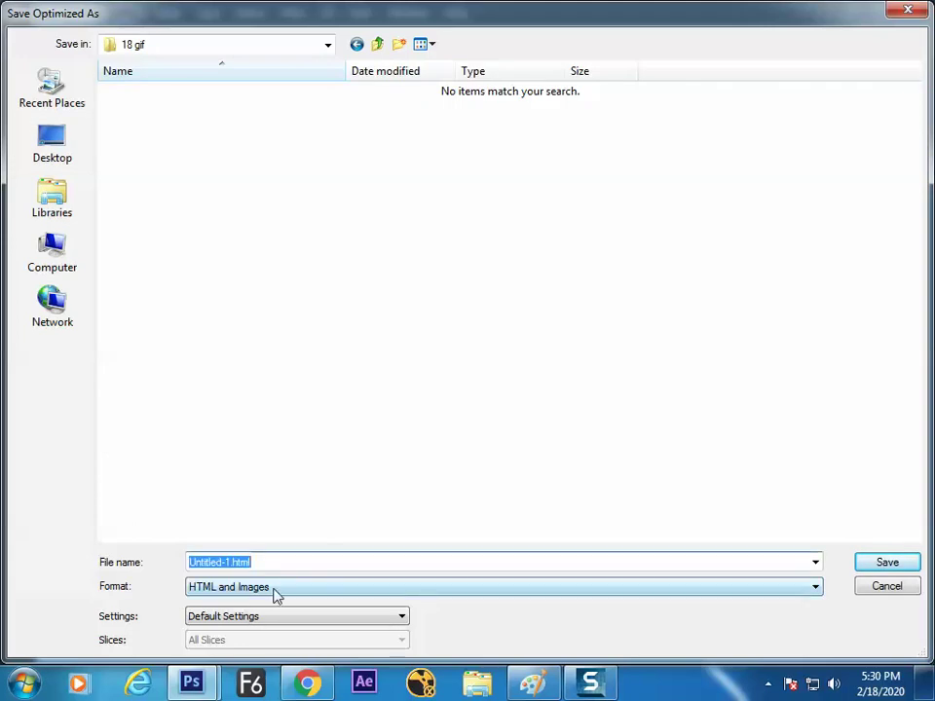
{"action": "left_click", "coordinate": [241, 590]}
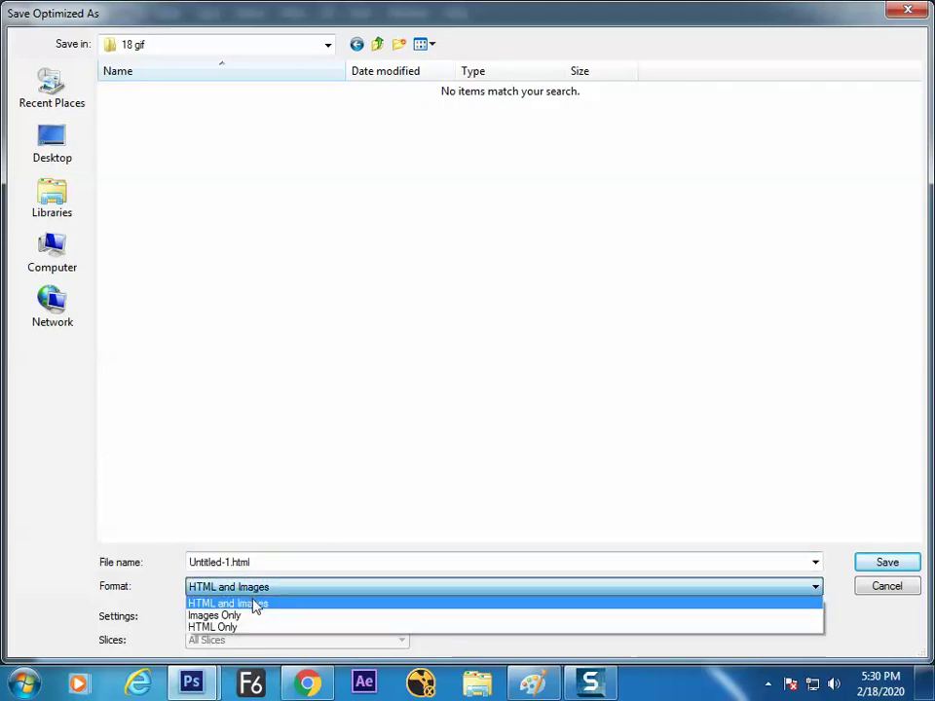
{"action": "left_click", "coordinate": [252, 599]}
{"action": "left_click", "coordinate": [267, 562]}
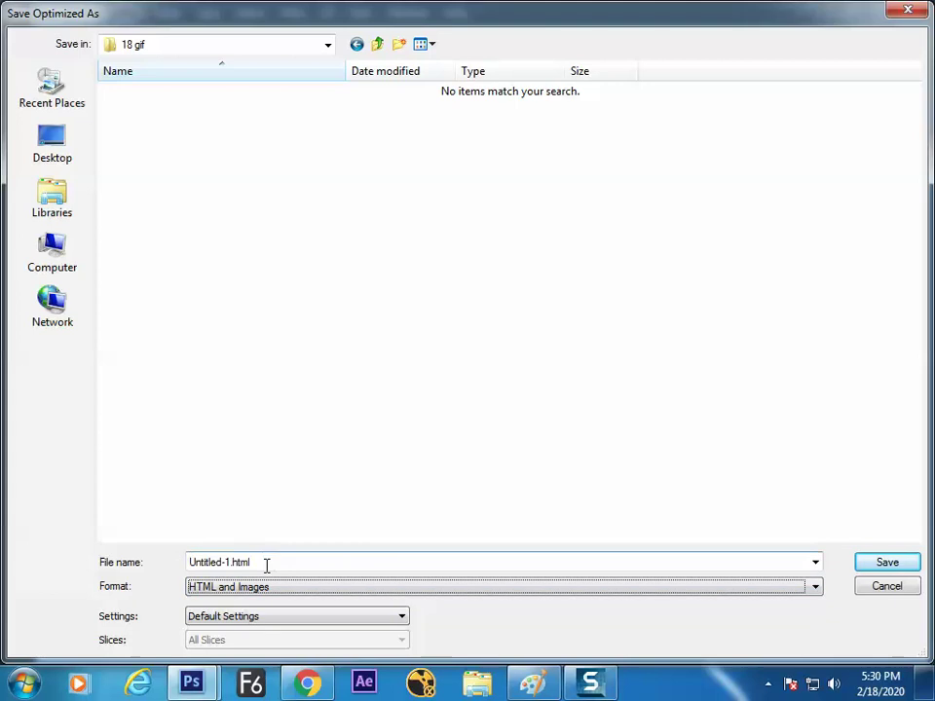
{"action": "left_click", "coordinate": [267, 559]}
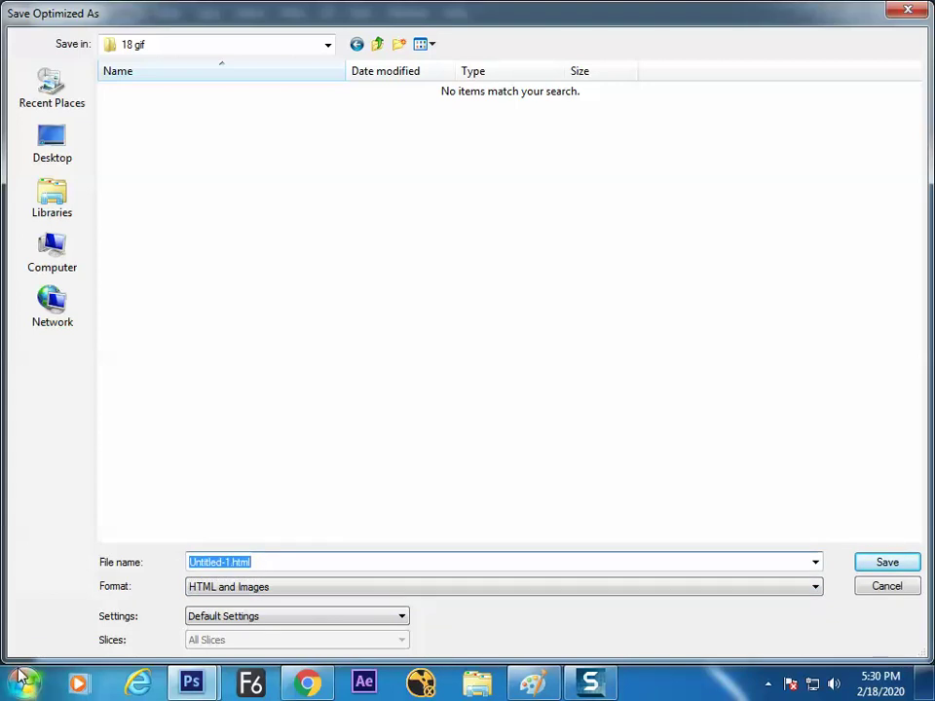
{"action": "type", "text": "an"}
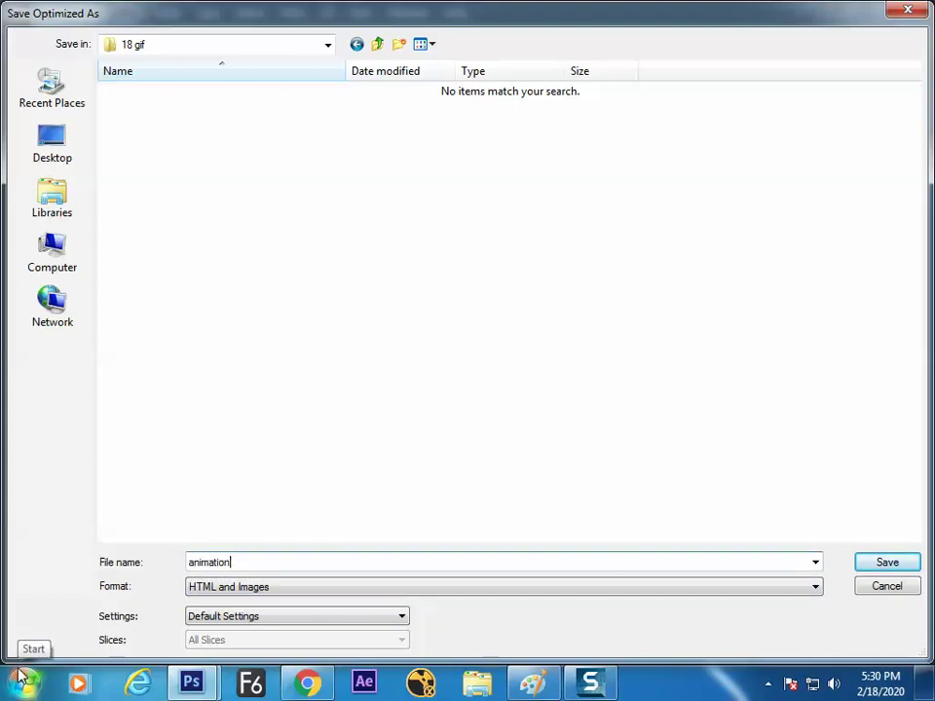
{"action": "type", "text": "imation"}
{"action": "left_click", "coordinate": [872, 563]}
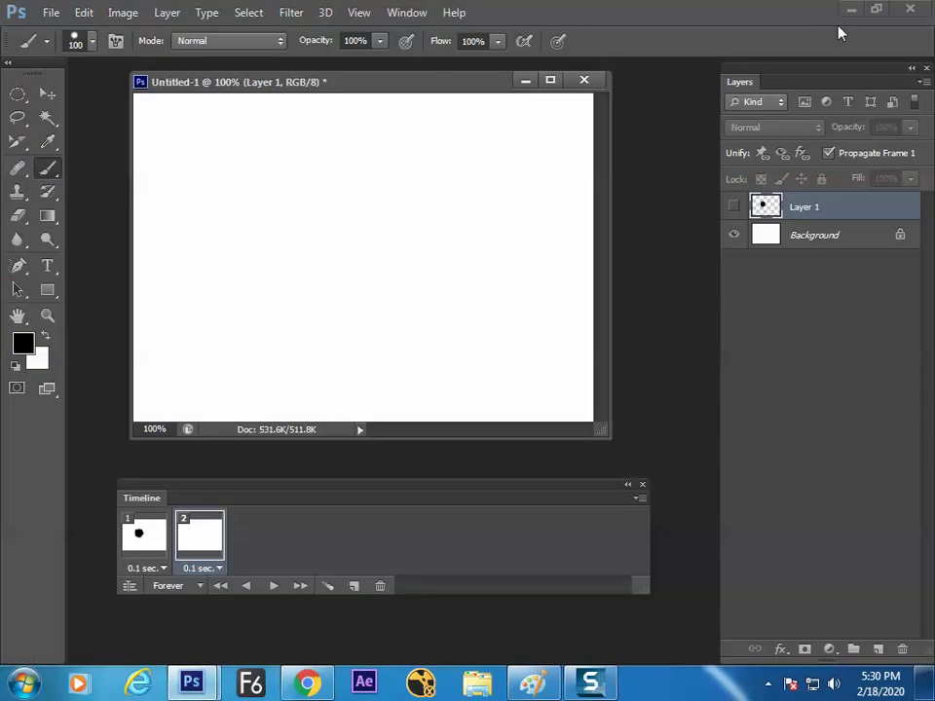
- Go to the Desktop, open animation.html from the "18 gif" folder to check the animation, and close the browser
{"action": "left_click", "coordinate": [849, 9]}
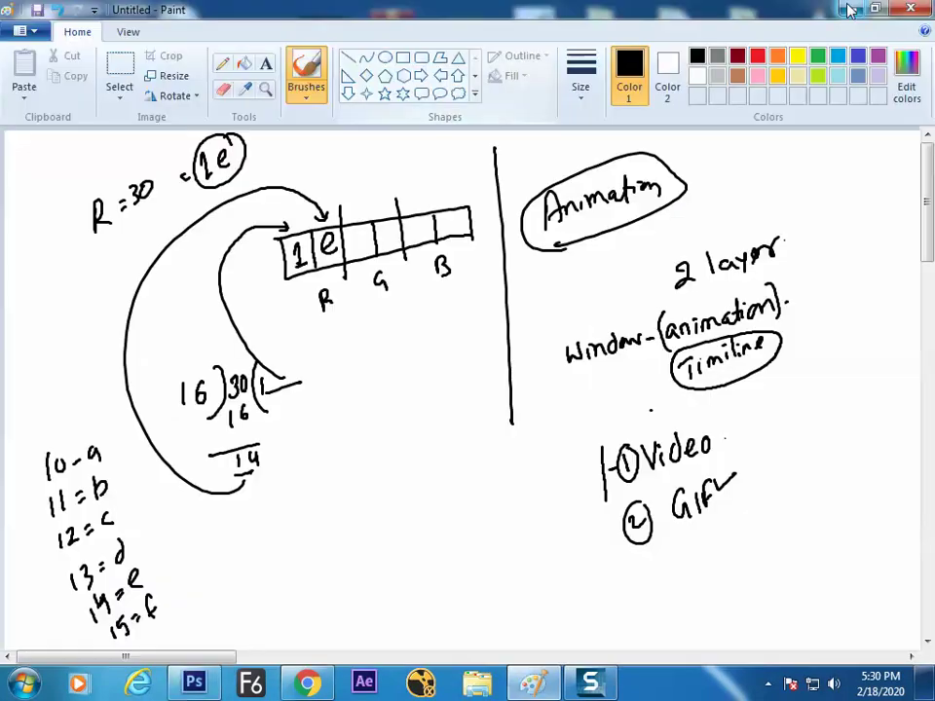
{"action": "left_click", "coordinate": [852, 12]}
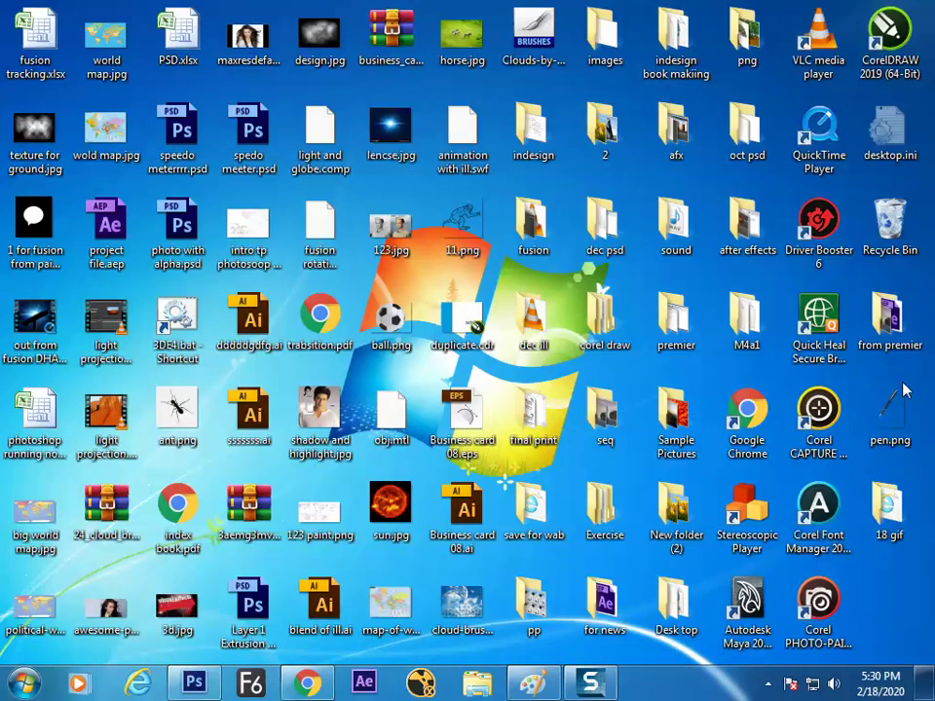
{"action": "double_click", "coordinate": [888, 506]}
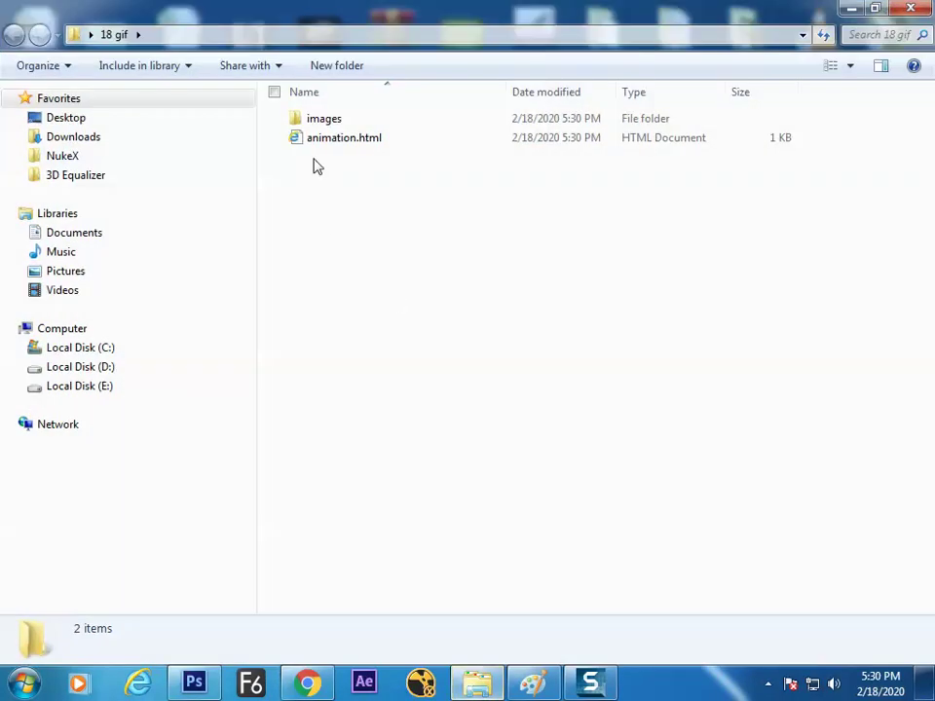
{"action": "double_click", "coordinate": [309, 139]}
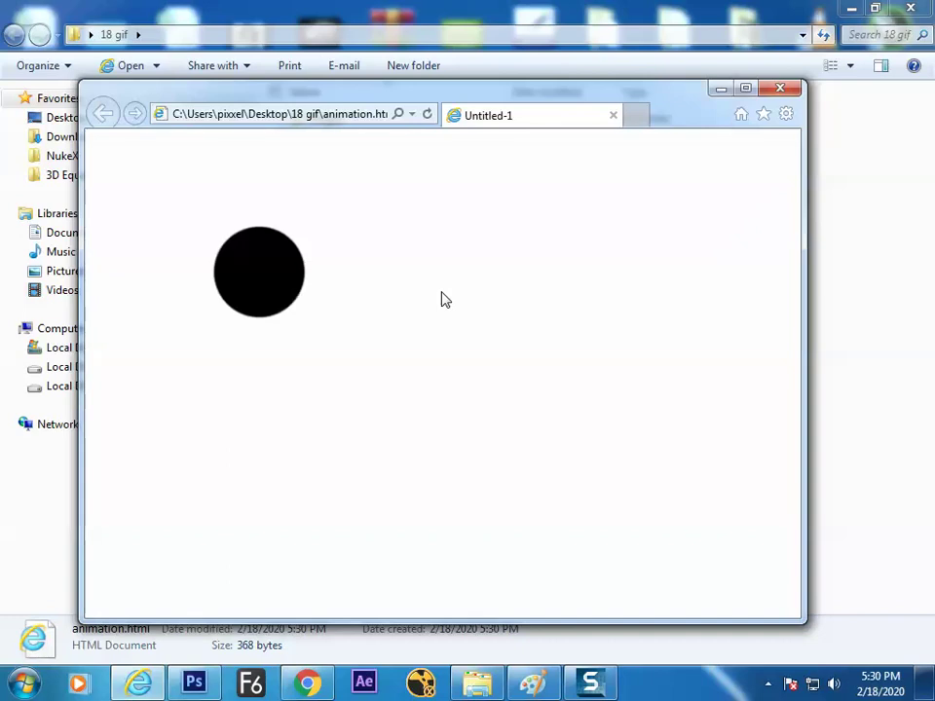
{"action": "left_click", "coordinate": [779, 88]}
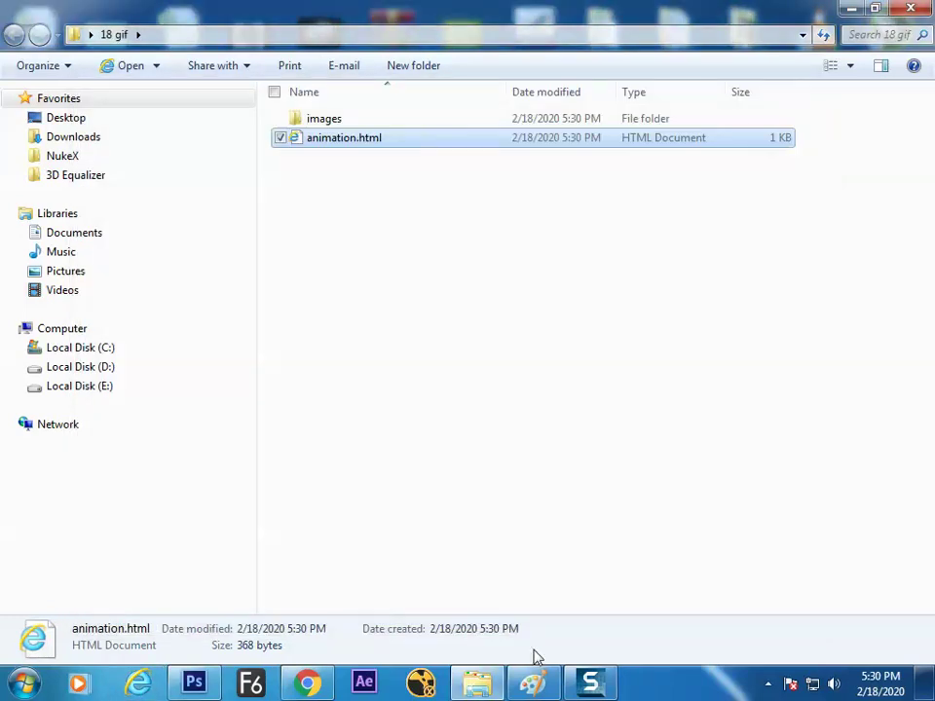
- Switch back to Photoshop and preview the two-frame animation in the timeline
{"action": "left_click", "coordinate": [306, 683]}
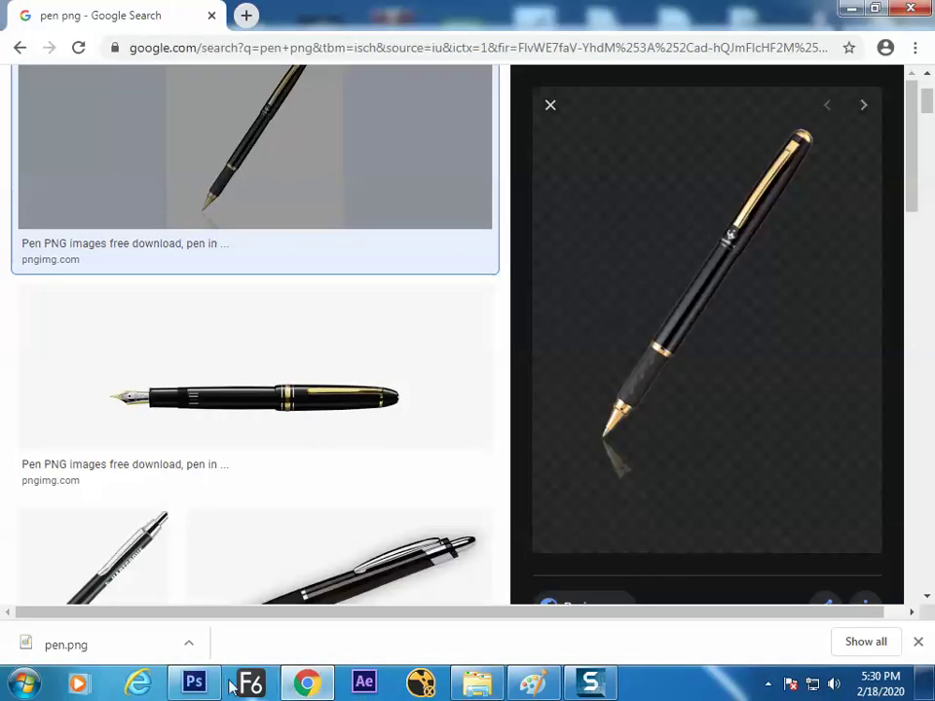
{"action": "left_click", "coordinate": [194, 681]}
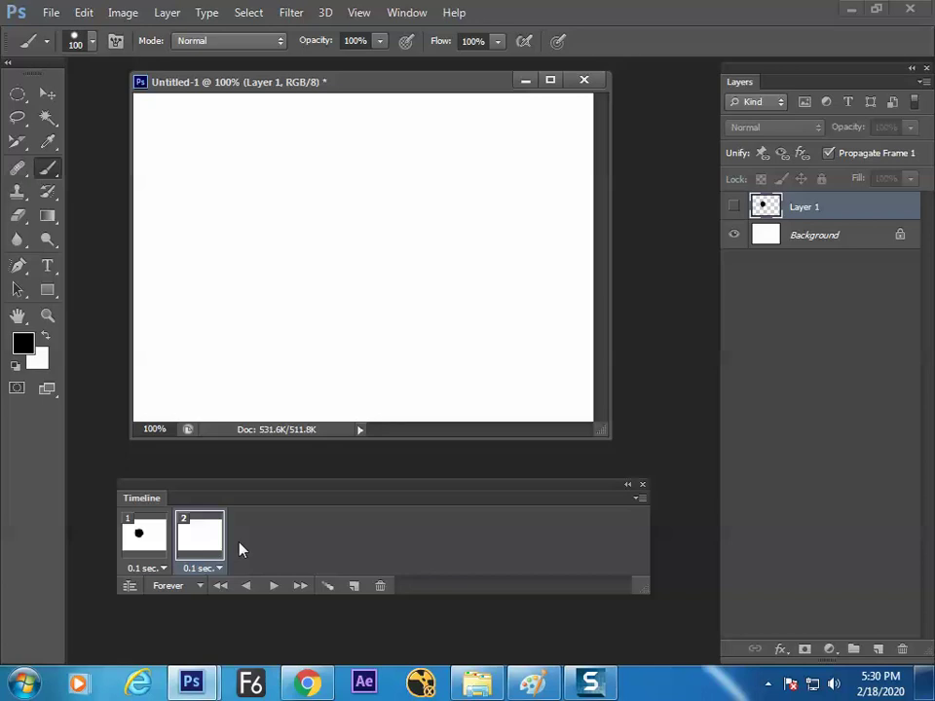
{"action": "key", "text": "space"}
{"action": "left_click", "coordinate": [146, 535]}
{"action": "key", "text": "space"}
- Open the Render Video export settings and choose the Desktop folder "18 gif" as the render location
{"action": "left_click", "coordinate": [51, 13]}
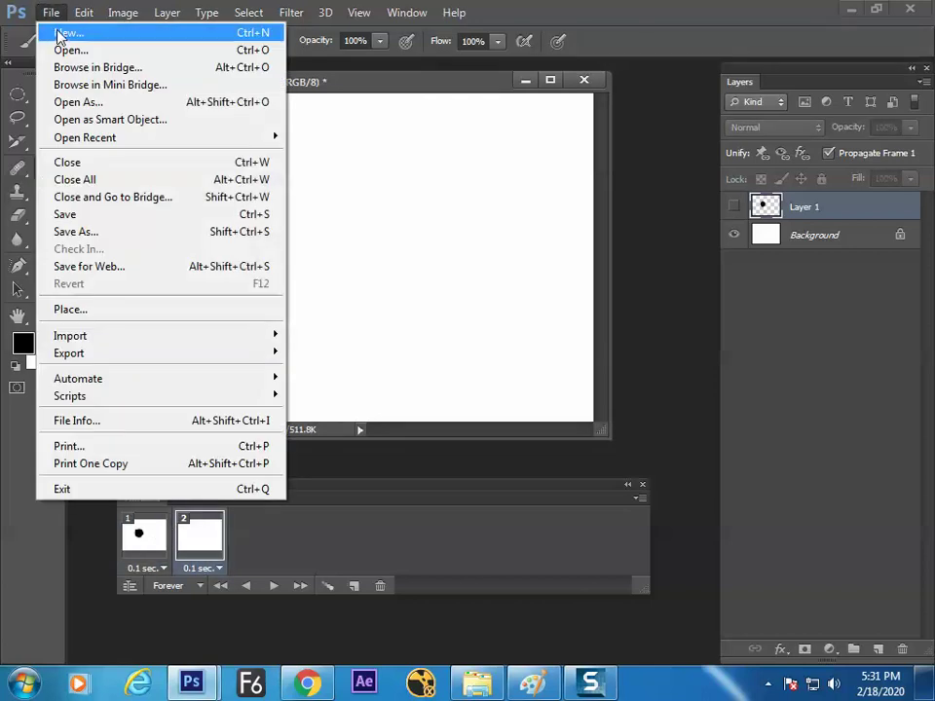
{"action": "mouse_move", "coordinate": [128, 355]}
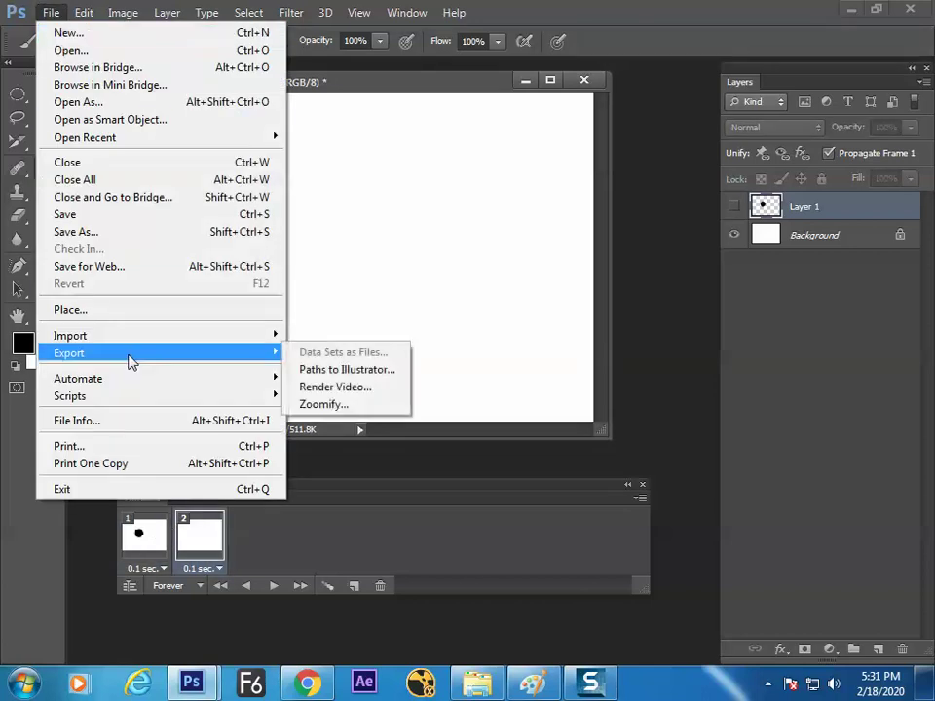
{"action": "left_click", "coordinate": [357, 393]}
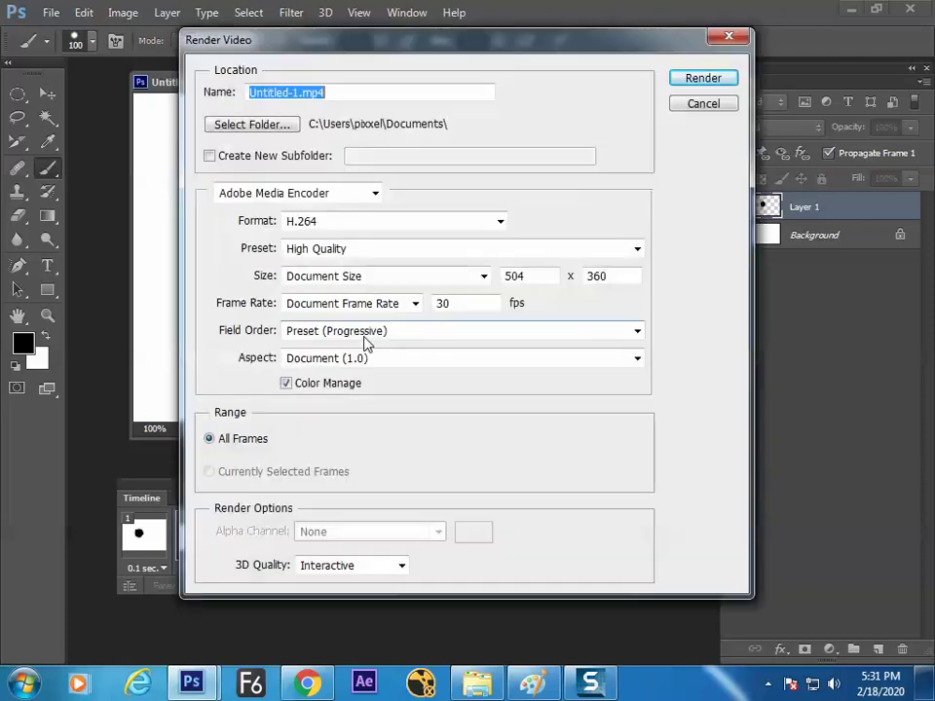
{"action": "left_click", "coordinate": [278, 125]}
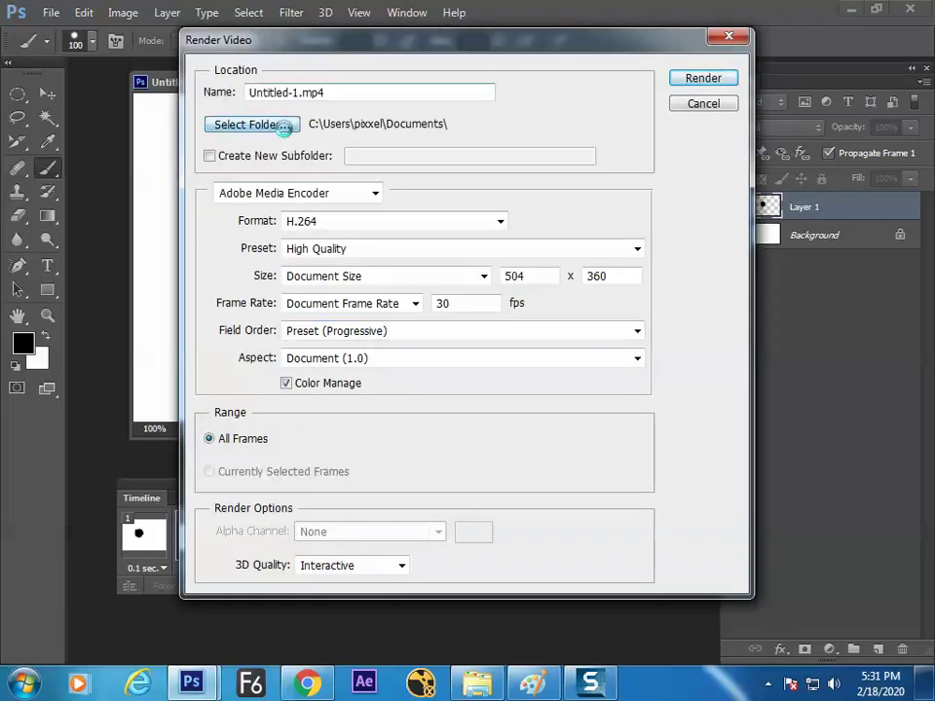
{"action": "left_click", "coordinate": [365, 253]}
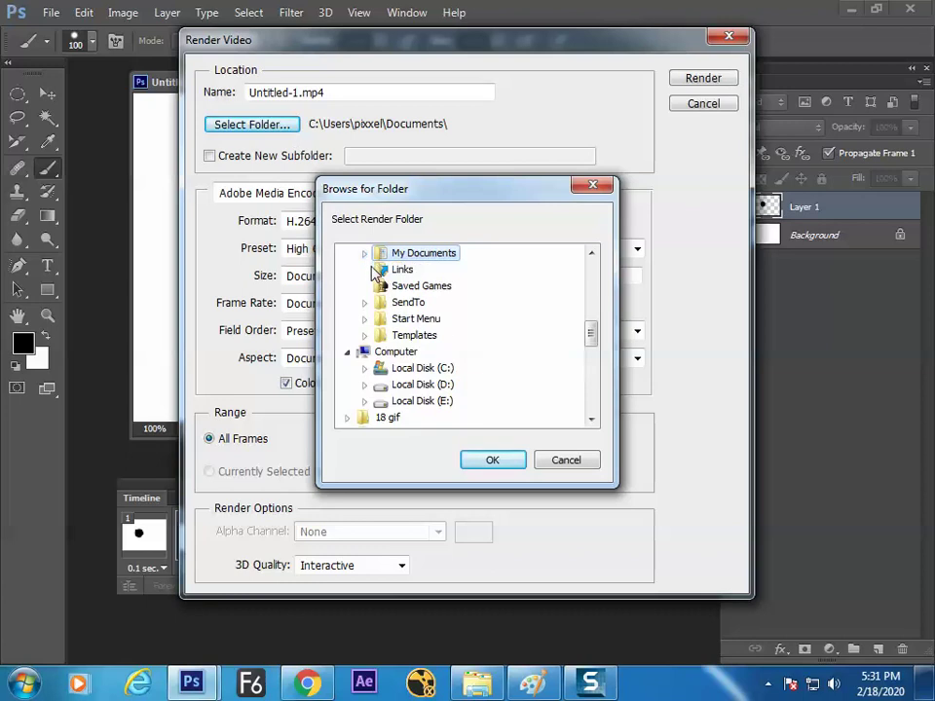
{"action": "left_click_drag", "start_coordinate": [591, 336], "coordinate": [590, 257]}
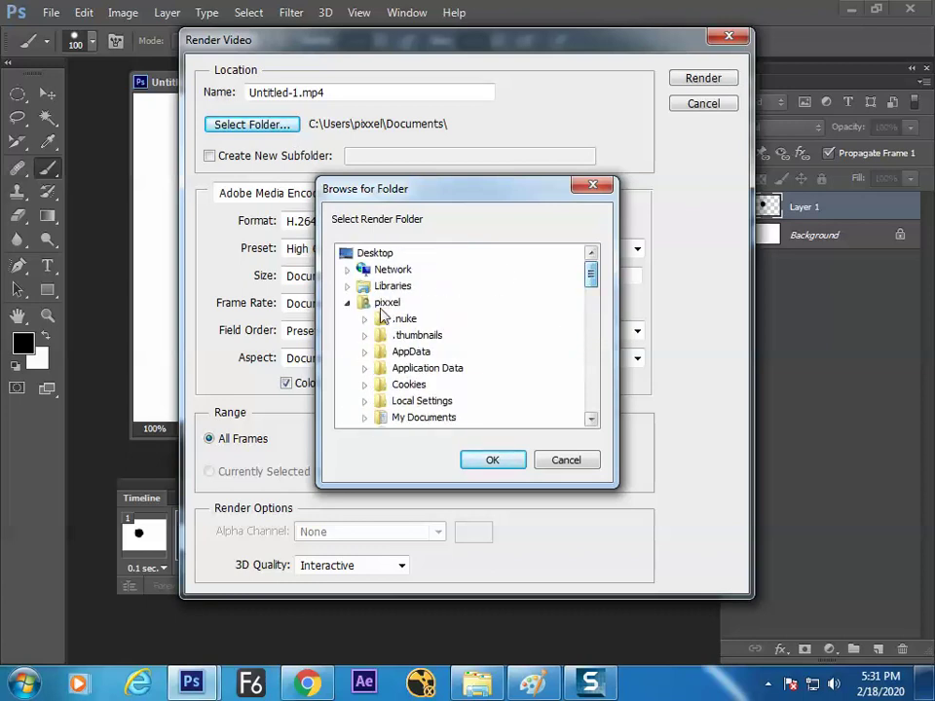
{"action": "left_click", "coordinate": [348, 303]}
{"action": "left_click", "coordinate": [348, 319]}
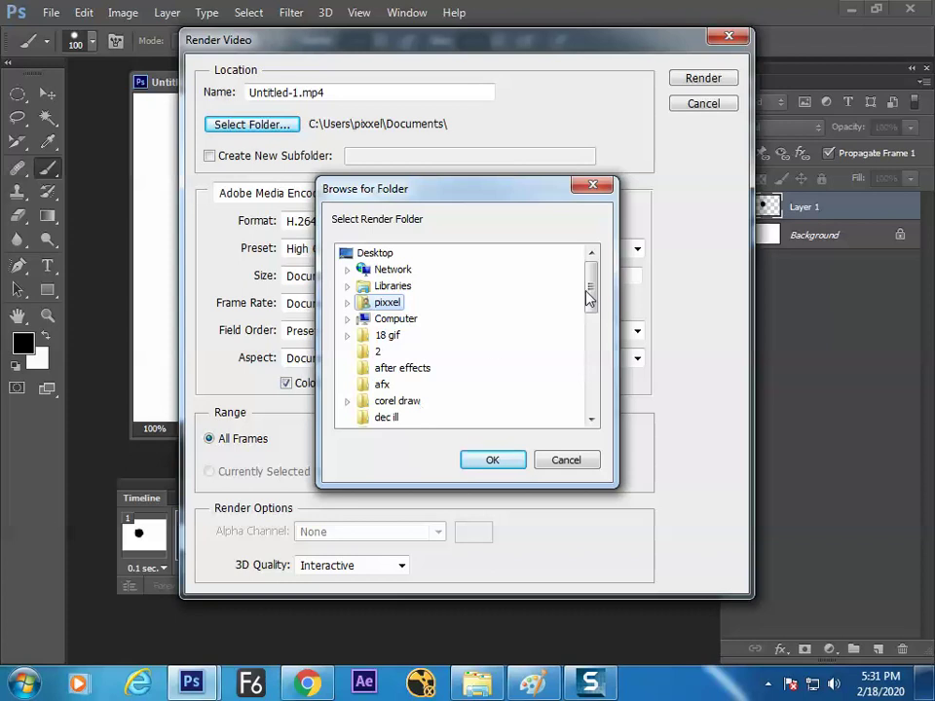
{"action": "mouse_move", "coordinate": [589, 296]}
{"action": "left_mouse_down"}
{"action": "mouse_move", "coordinate": [593, 357]}
{"action": "mouse_move", "coordinate": [590, 302]}
{"action": "left_mouse_up"}
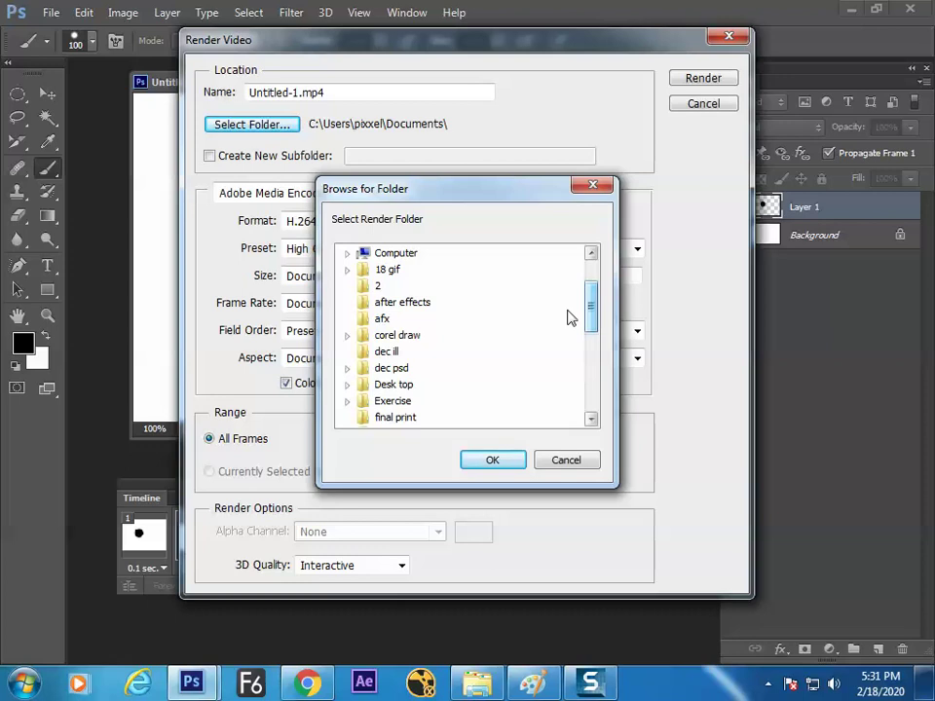
{"action": "left_click", "coordinate": [387, 270]}
{"action": "left_click", "coordinate": [484, 456]}
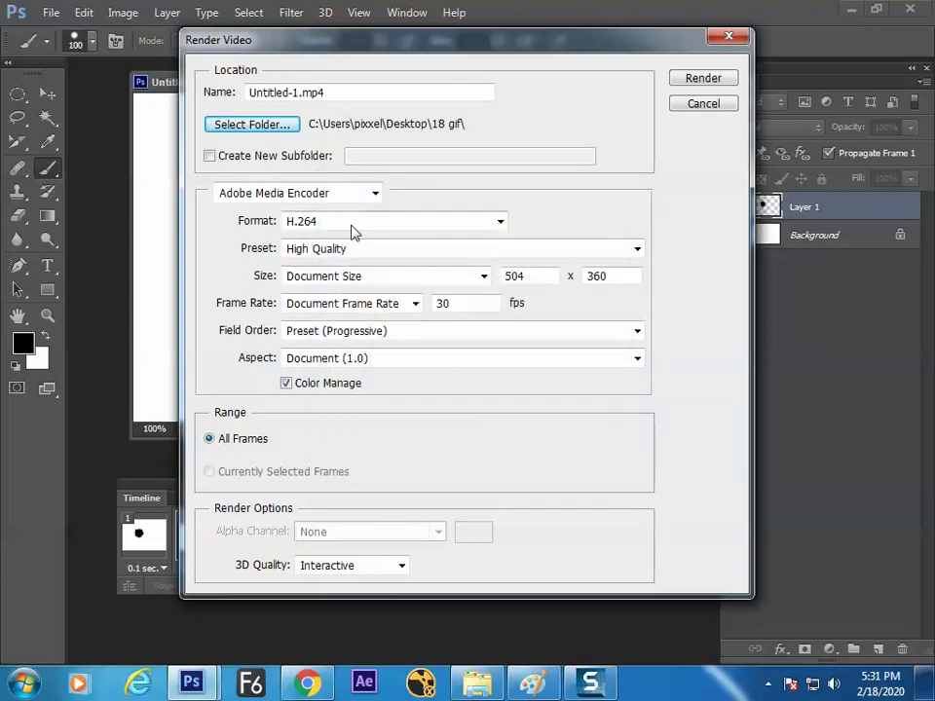
- Render the animation as a video with Adobe Media Encoder in H.264 format
{"action": "left_click", "coordinate": [313, 223]}
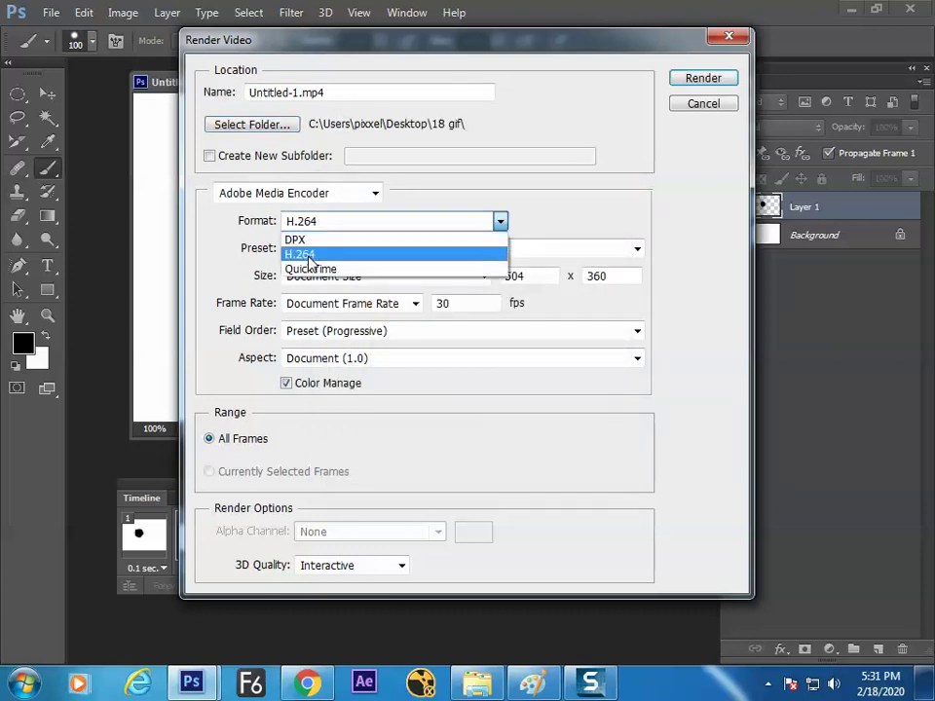
{"action": "left_click", "coordinate": [311, 253]}
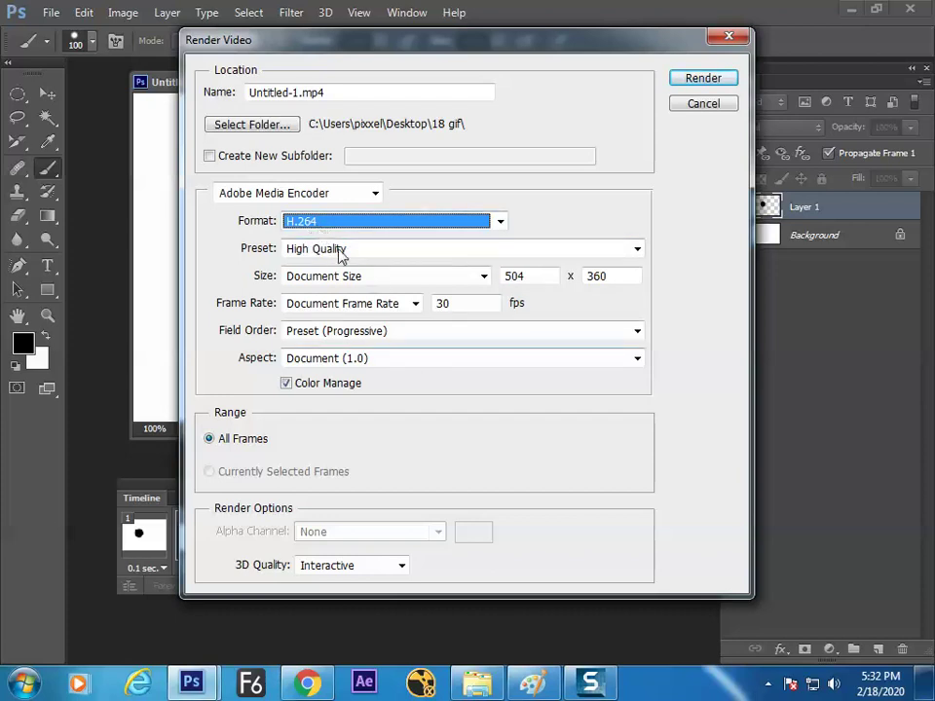
{"action": "left_click", "coordinate": [339, 198]}
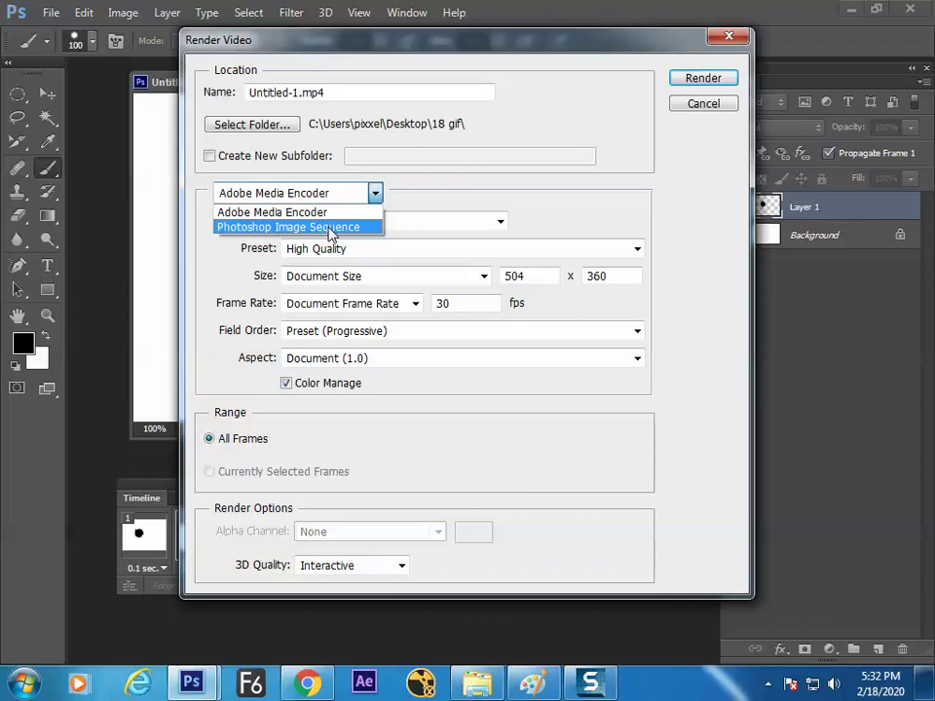
{"action": "left_click", "coordinate": [427, 188]}
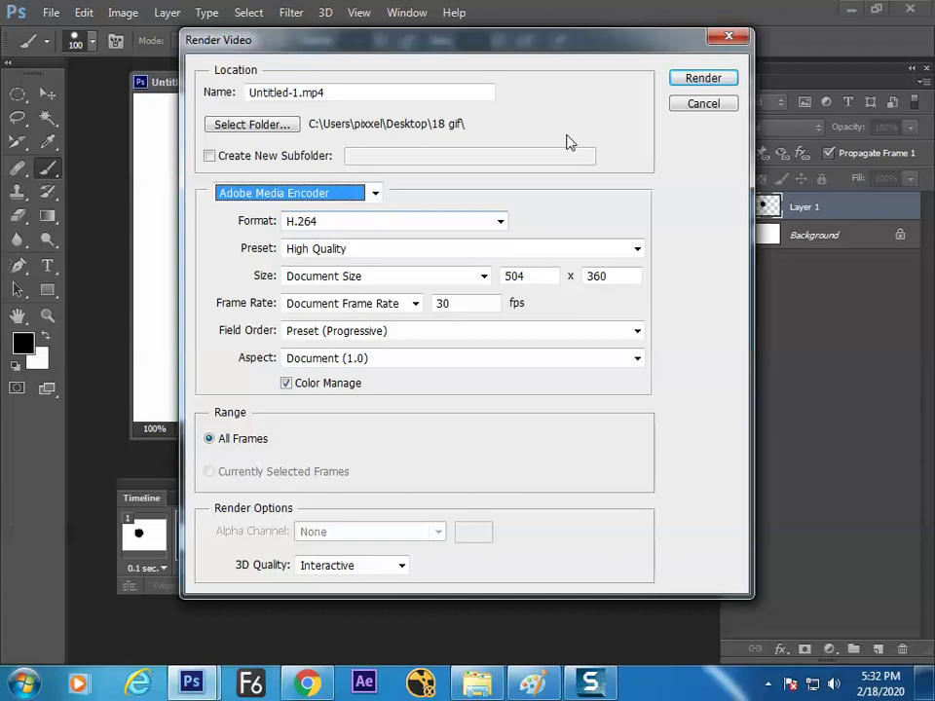
{"action": "left_click", "coordinate": [693, 82]}
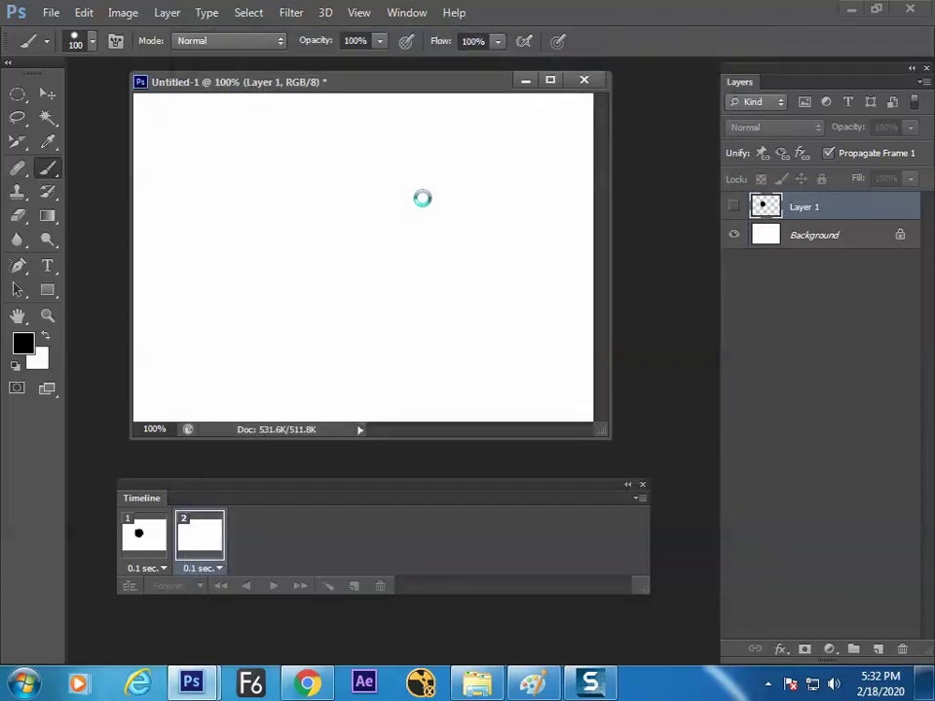
- Switch to the "18 gif" folder and play Untitled-1.mp4 in VLC to check the rendered video
{"action": "left_click", "coordinate": [477, 681]}
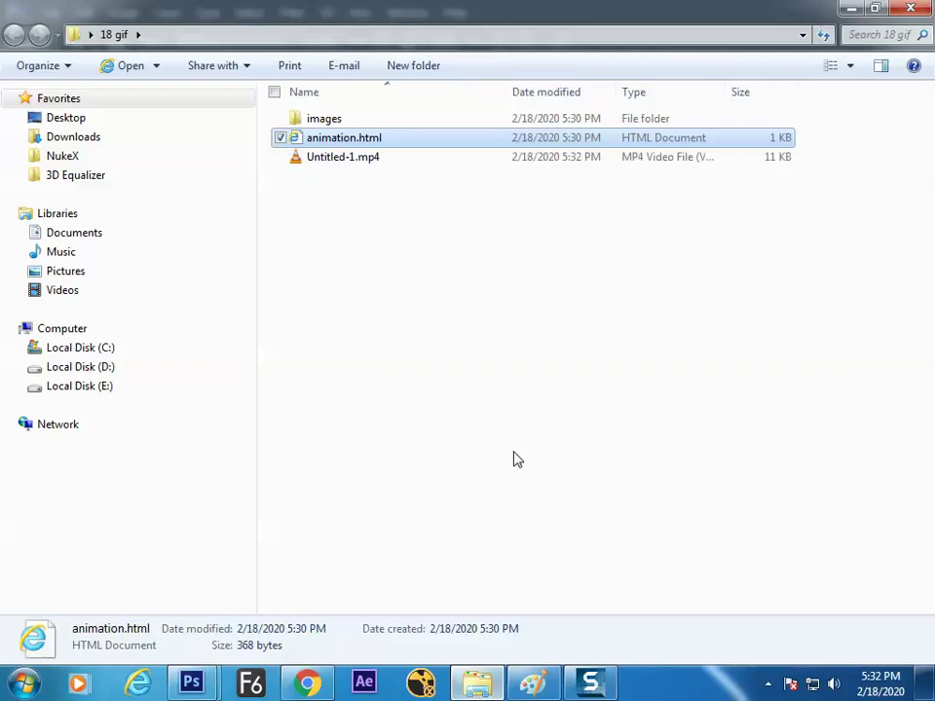
{"action": "left_click", "coordinate": [333, 158]}
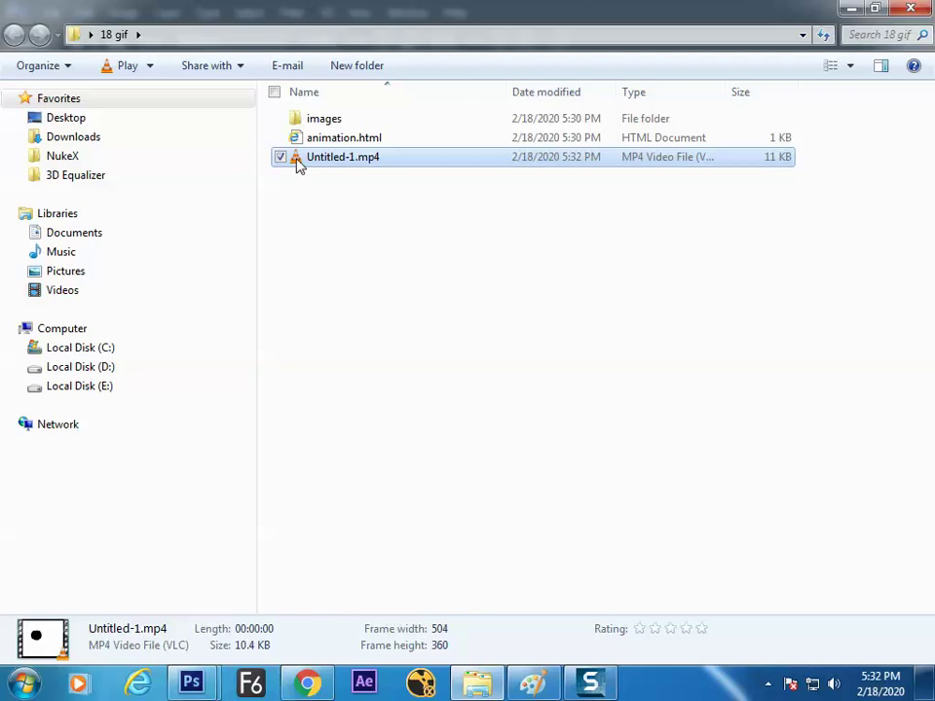
{"action": "double_click", "coordinate": [321, 157]}
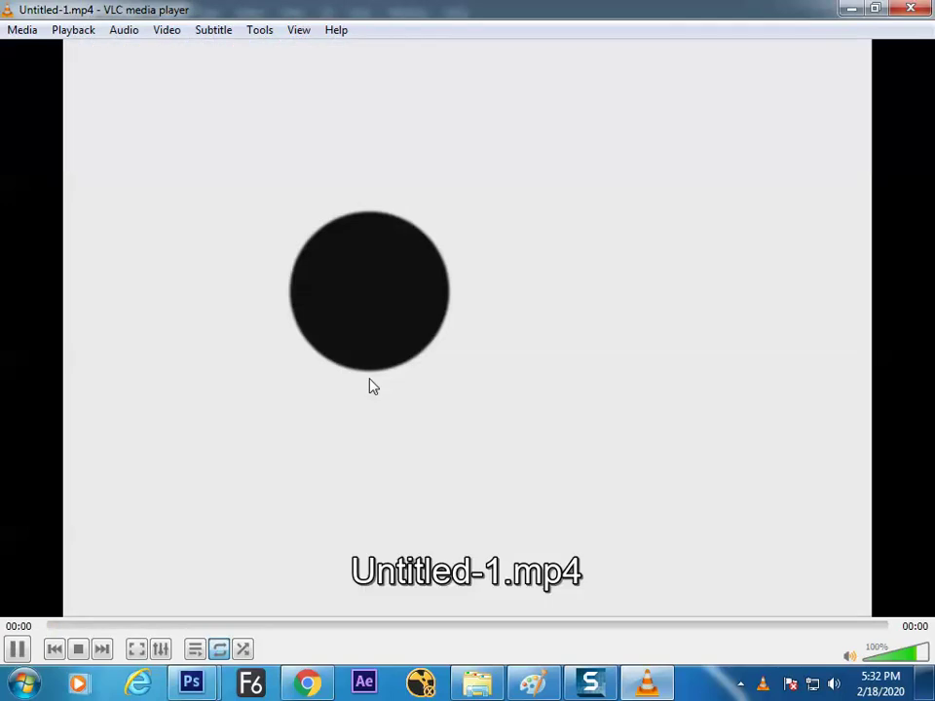
{"action": "double_click", "coordinate": [370, 386]}
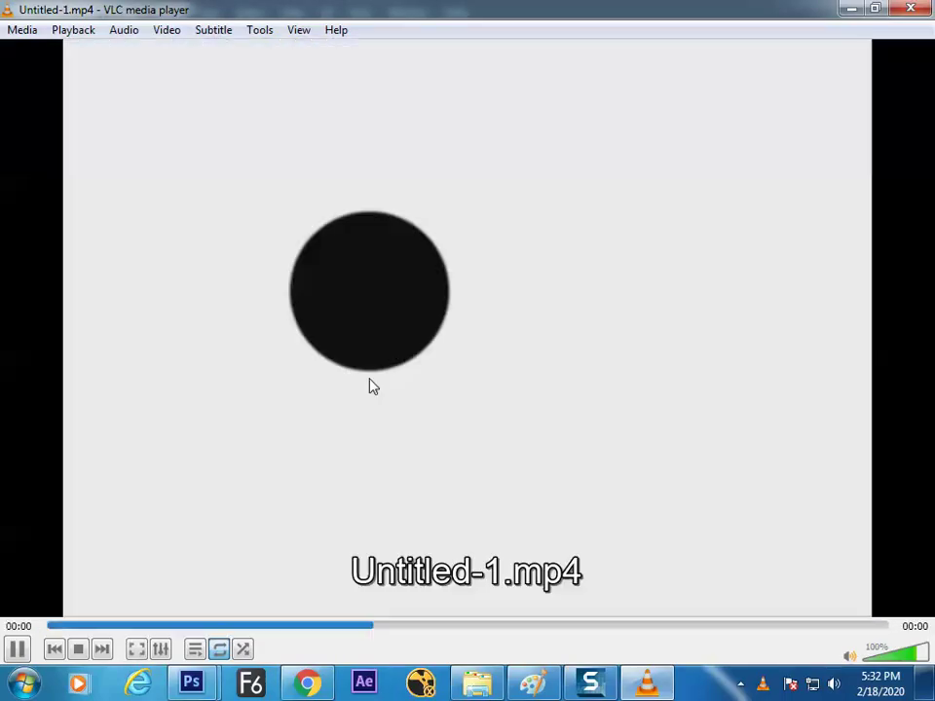
- Close the rendered video in VLC and switch to the handwritten notes in Paint
{"action": "key", "text": "alt+F4"}
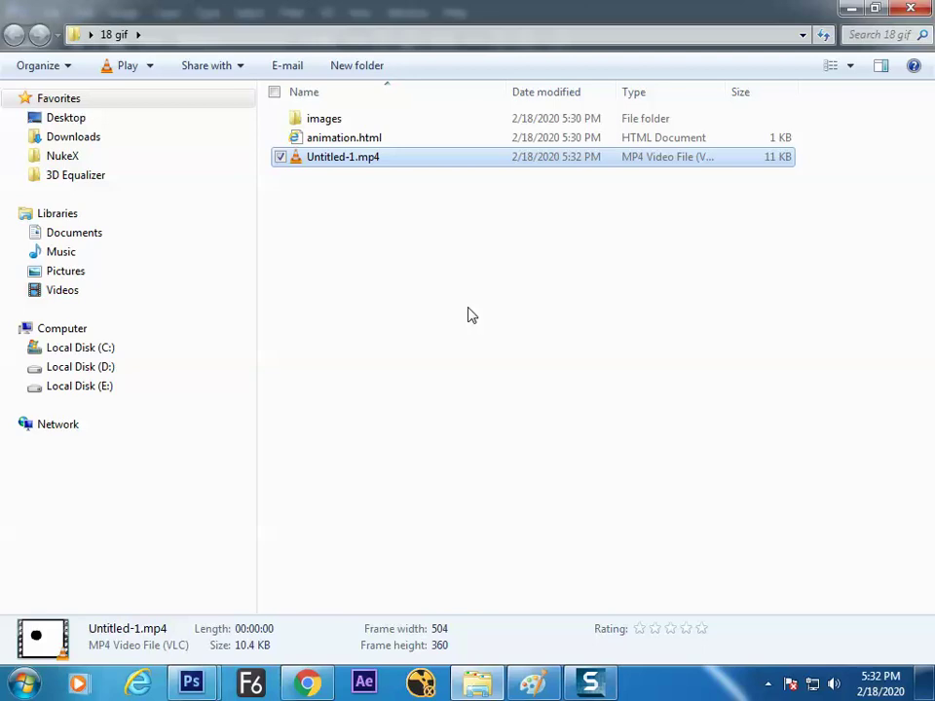
{"action": "mouse_move", "coordinate": [301, 689]}
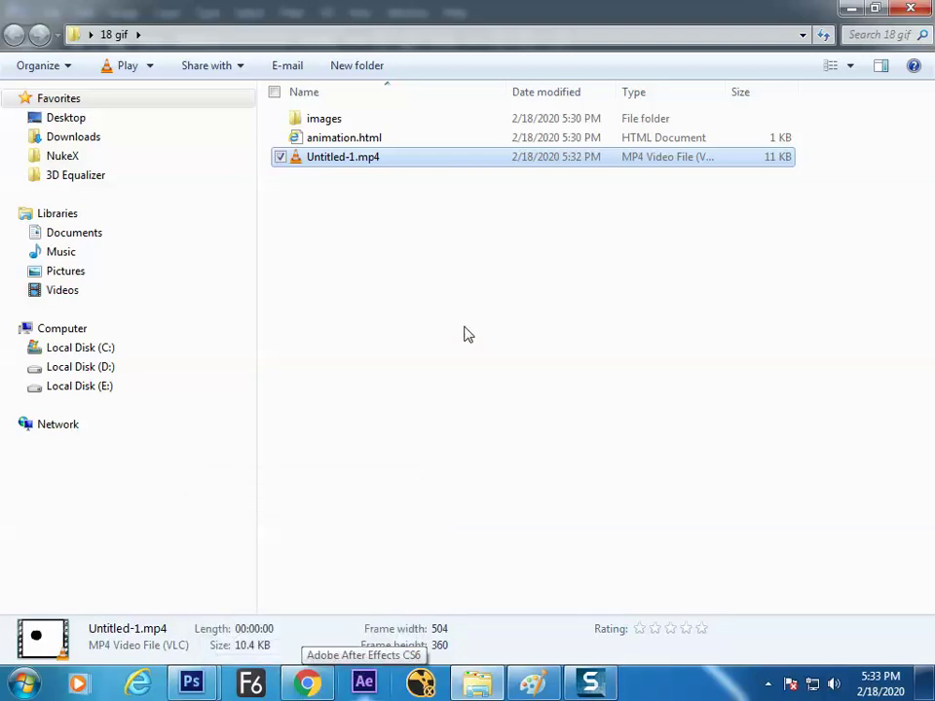
{"action": "left_click", "coordinate": [534, 682]}
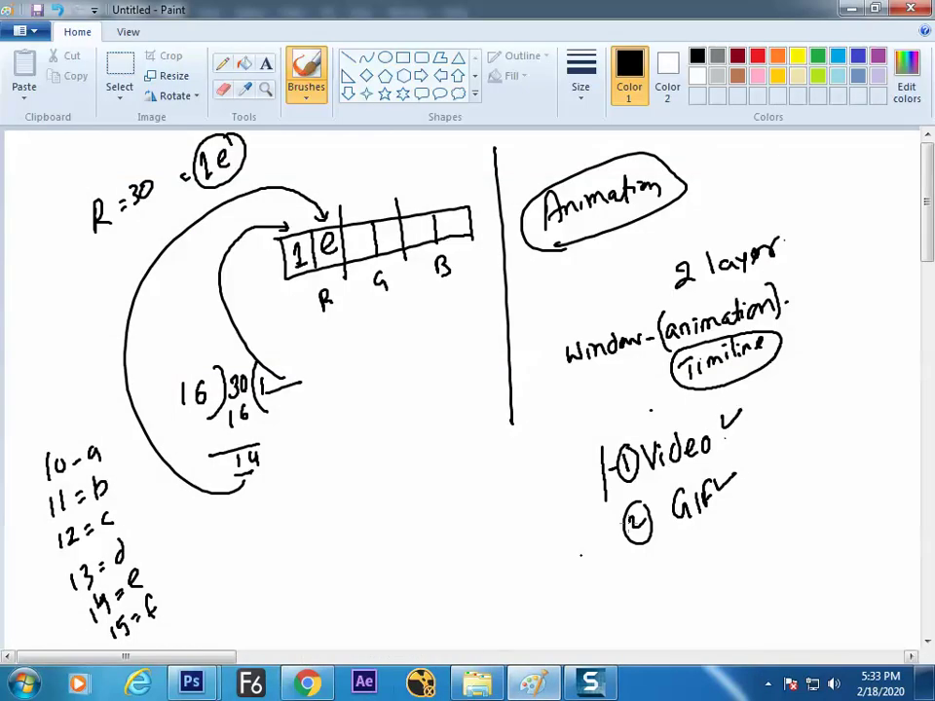
- Switch back to Photoshop, review the Render Video export settings, and close them without rendering
{"action": "mouse_move", "coordinate": [207, 687]}
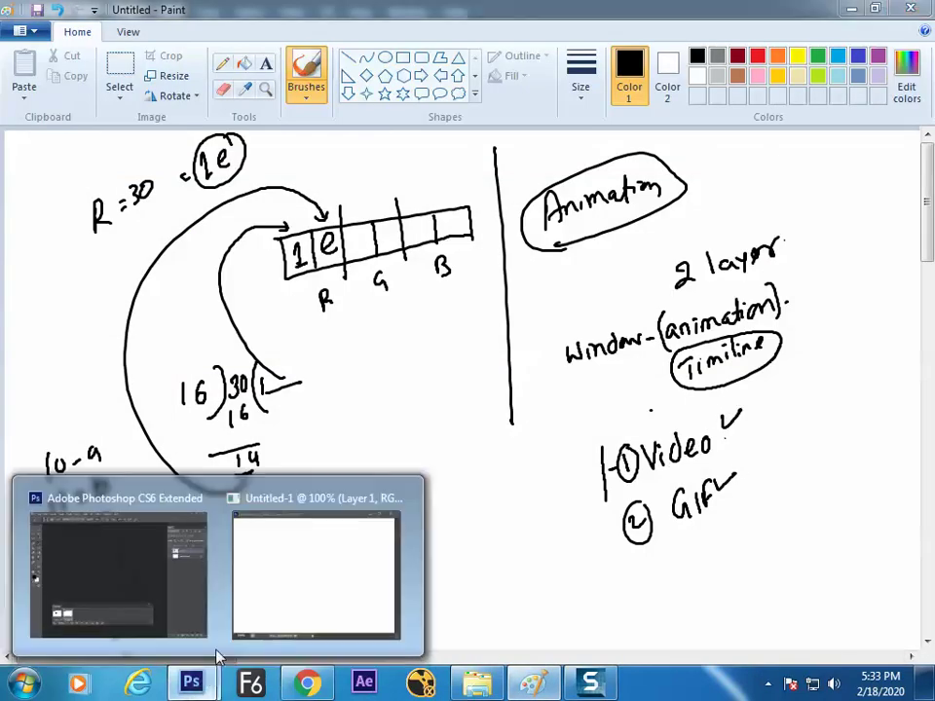
{"action": "left_click", "coordinate": [252, 588]}
{"action": "left_click", "coordinate": [44, 12]}
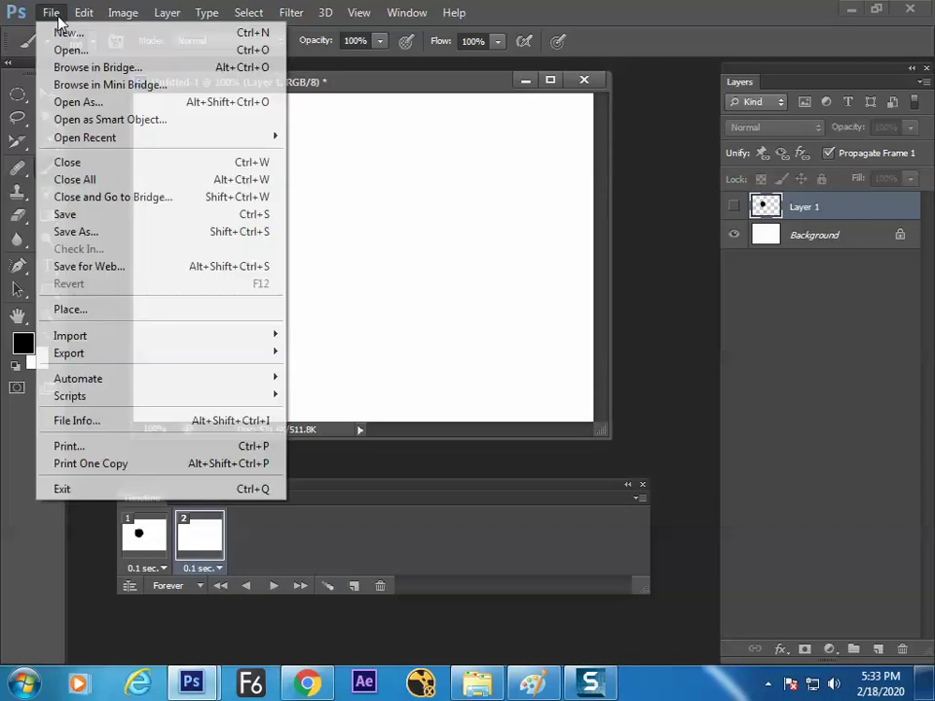
{"action": "mouse_move", "coordinate": [107, 355]}
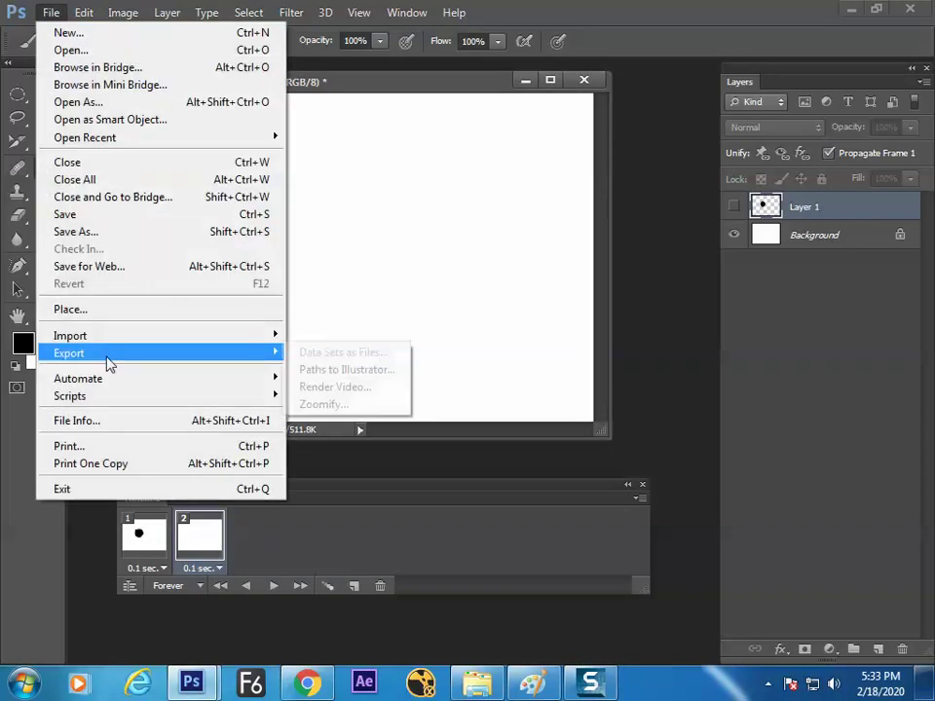
{"action": "left_click", "coordinate": [316, 387]}
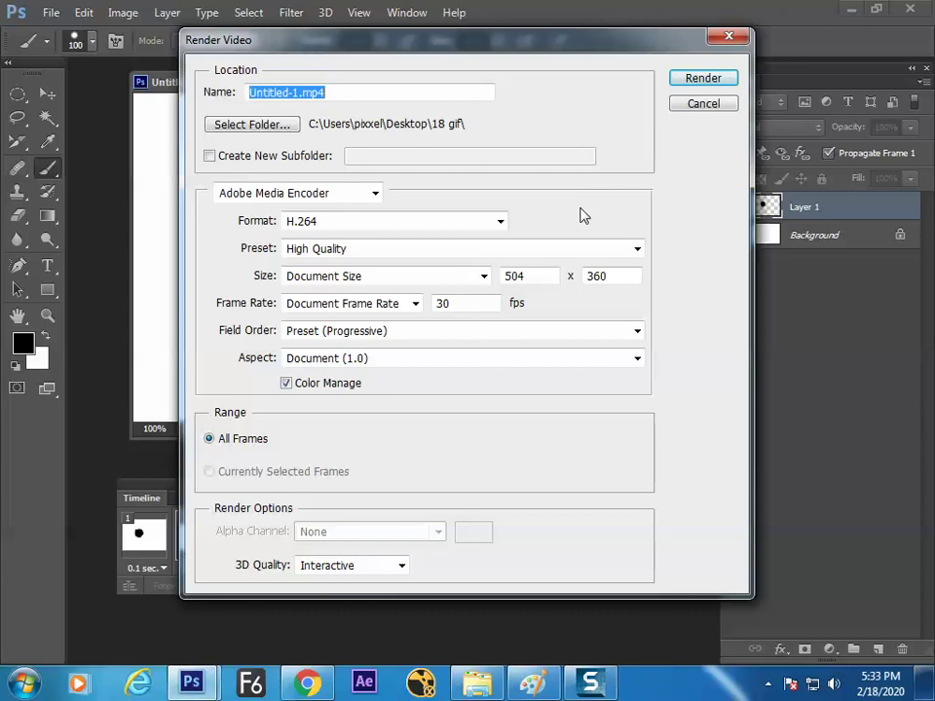
{"action": "left_click", "coordinate": [699, 103]}
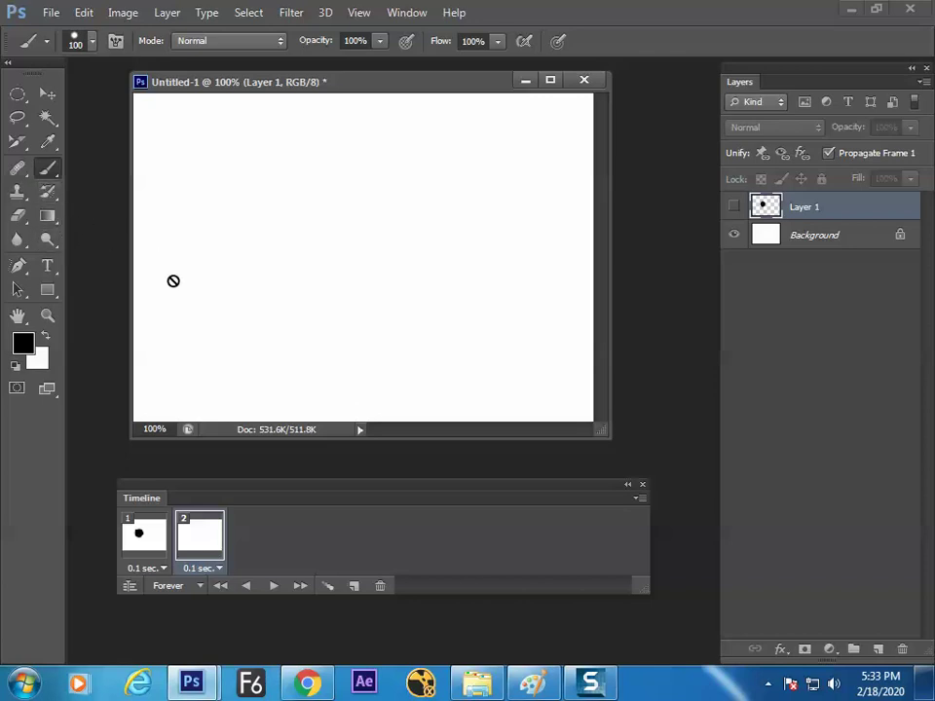
- Reposition the Timeline panel slightly and close the blinking dot document without saving it
{"action": "left_click_drag", "start_coordinate": [315, 496], "coordinate": [302, 484]}
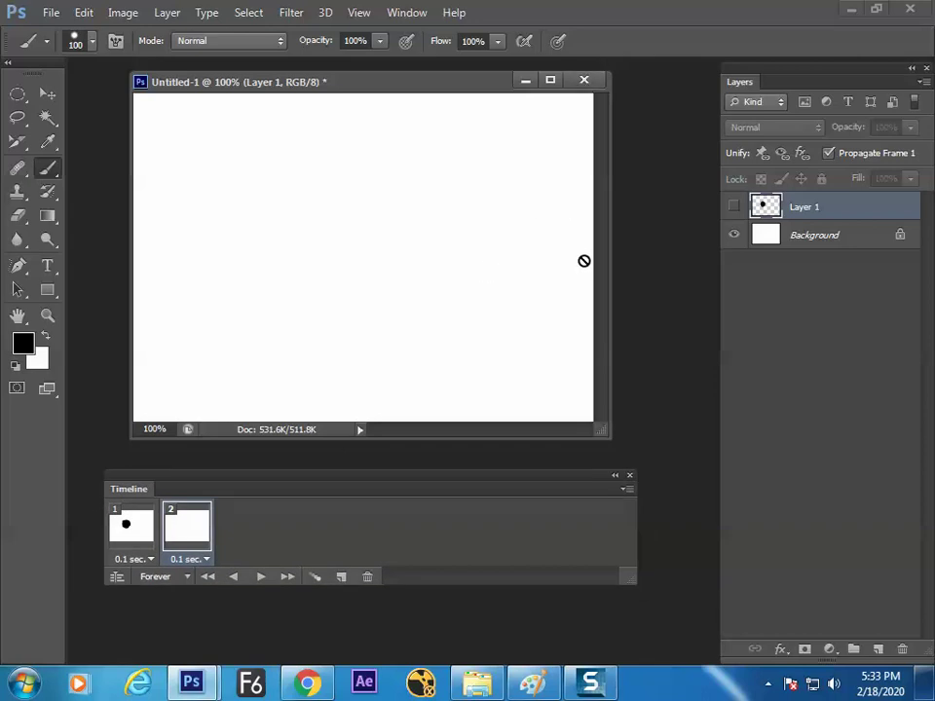
{"action": "key", "text": "ctrl+w"}
{"action": "left_click", "coordinate": [477, 273]}
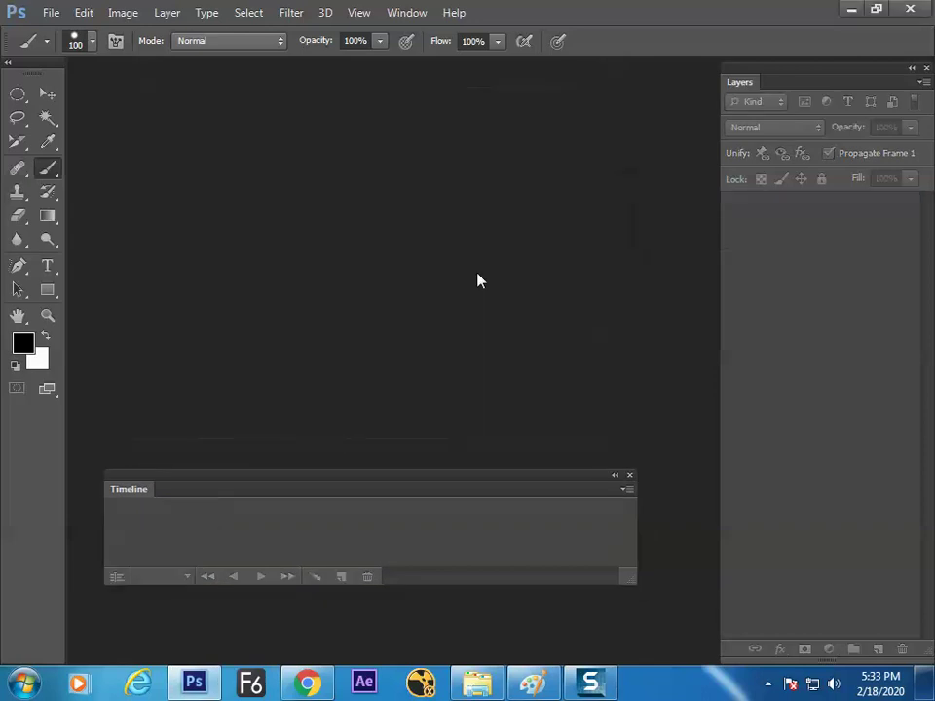
- Switch to the Paint notes and handwrite "Blink" and "move", each circled, in the empty space beside the animation notes
{"action": "left_click", "coordinate": [534, 681]}
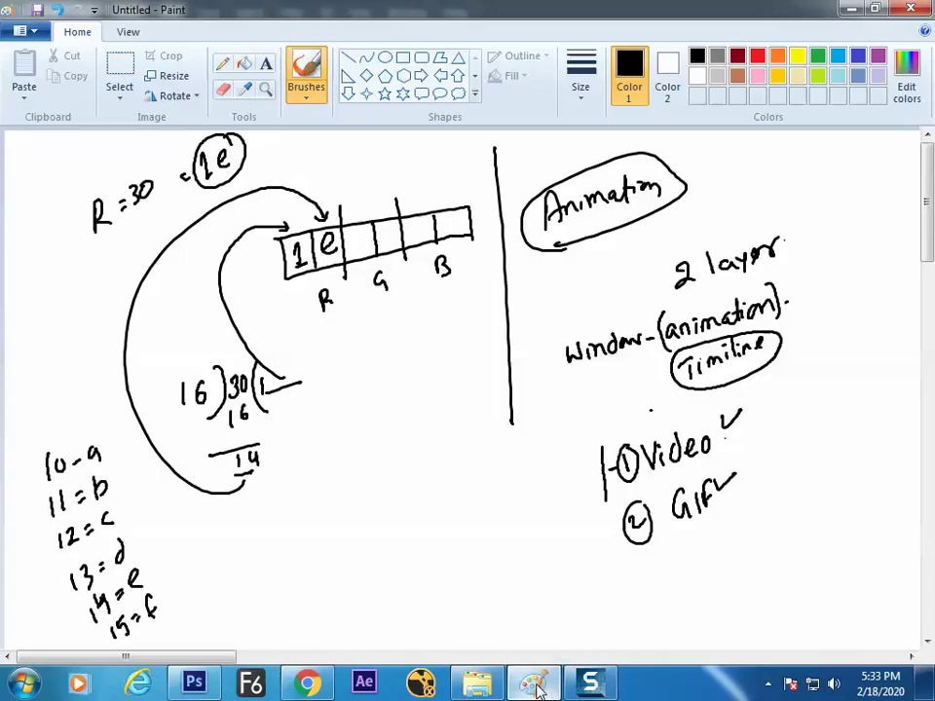
{"action": "left_click", "coordinate": [290, 657]}
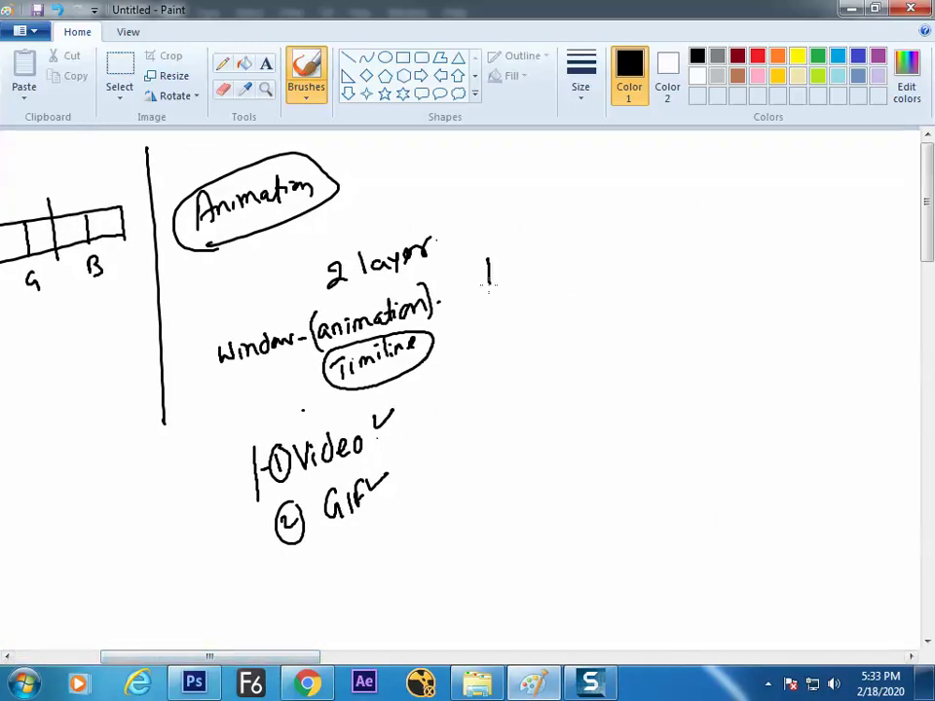
{"action": "mouse_move", "coordinate": [489, 255]}
{"action": "left_mouse_down"}
{"action": "mouse_move", "coordinate": [492, 282]}
{"action": "mouse_move", "coordinate": [524, 279]}
{"action": "mouse_move", "coordinate": [540, 256]}
{"action": "mouse_move", "coordinate": [472, 261]}
{"action": "mouse_move", "coordinate": [553, 234]}
{"action": "left_mouse_up"}
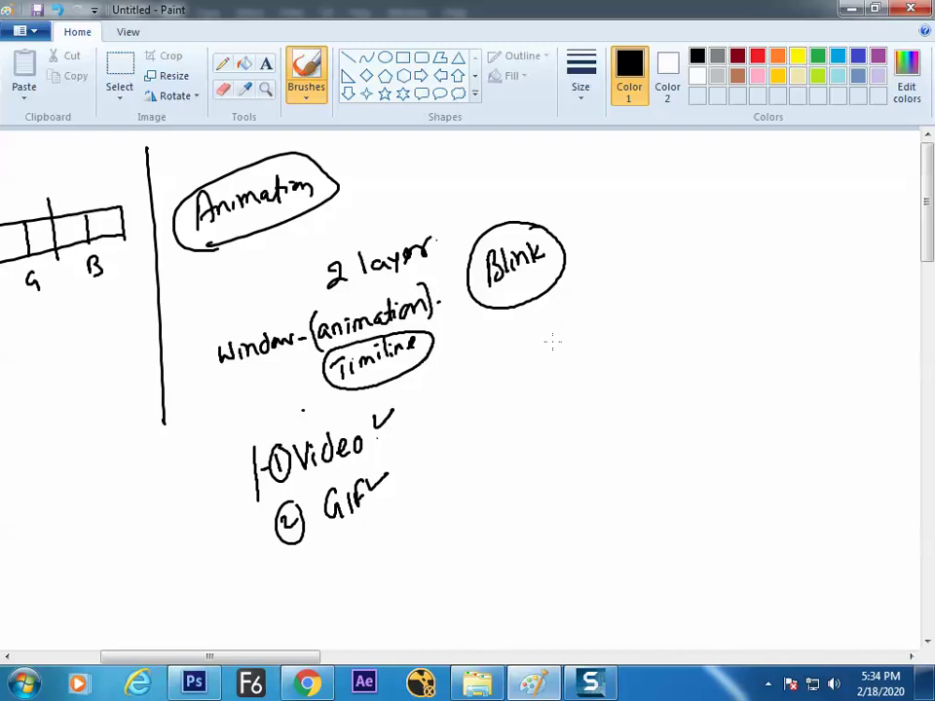
{"action": "mouse_move", "coordinate": [543, 328]}
{"action": "left_mouse_down"}
{"action": "mouse_move", "coordinate": [563, 325]}
{"action": "mouse_move", "coordinate": [590, 302]}
{"action": "mouse_move", "coordinate": [513, 368]}
{"action": "left_mouse_up"}
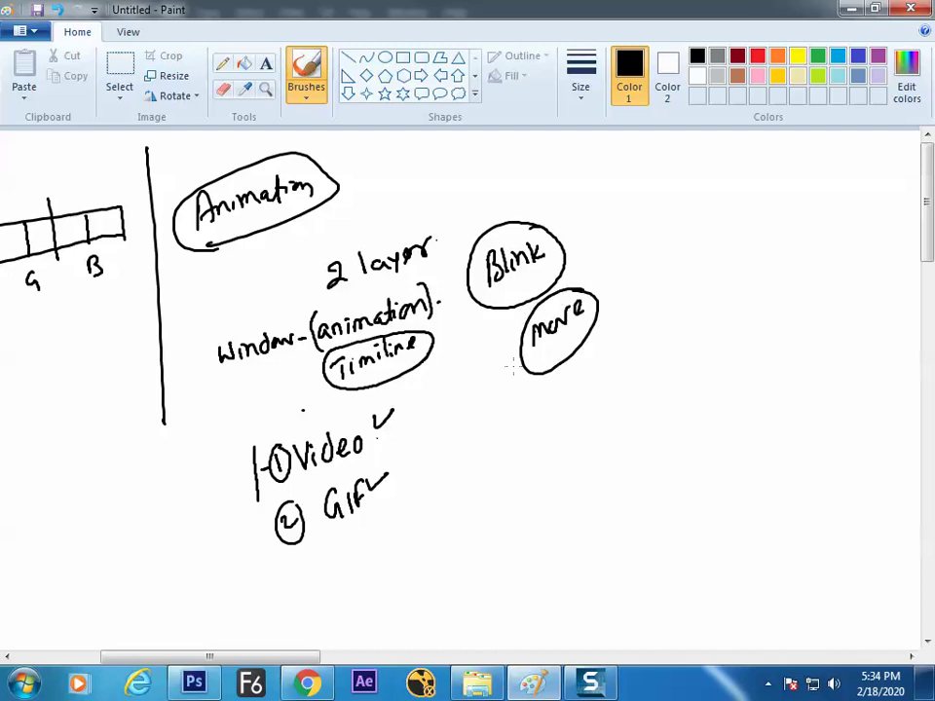
- Switch to Photoshop and create a new document with the default settings and a new empty layer
{"action": "key", "text": "alt+Tab"}
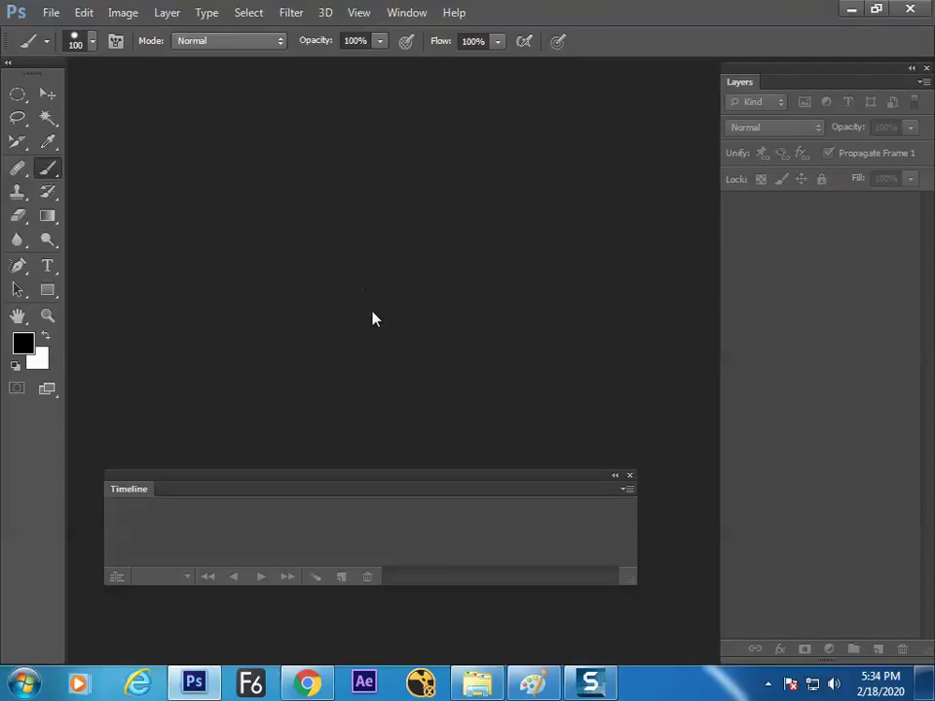
{"action": "key", "text": "ctrl+n"}
{"action": "key", "text": "Return"}
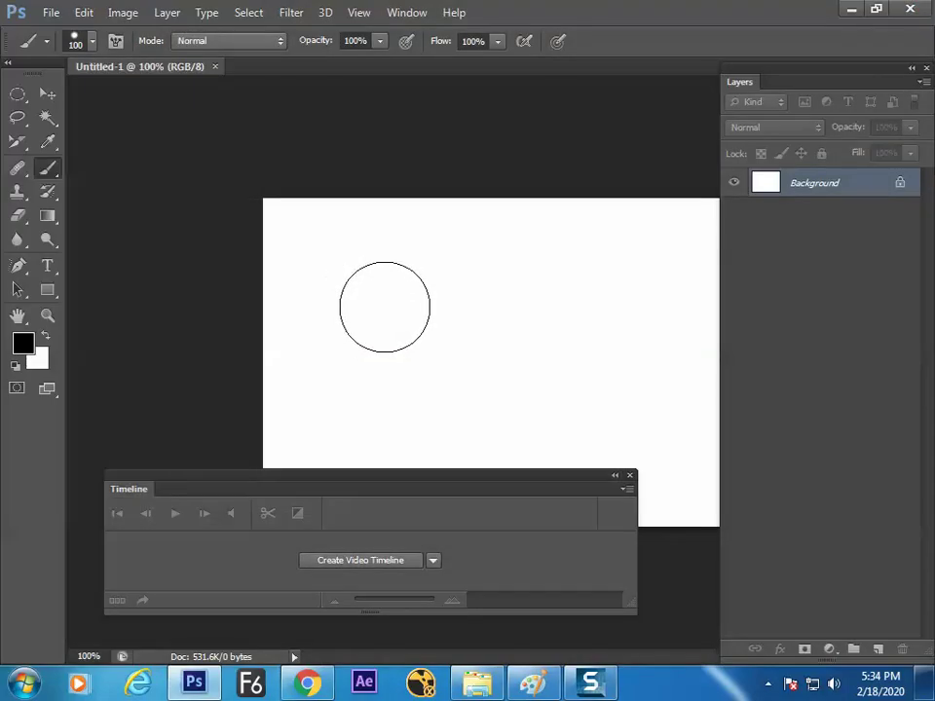
{"action": "key", "text": "ctrl+shift+n"}
{"action": "key", "text": "Return"}
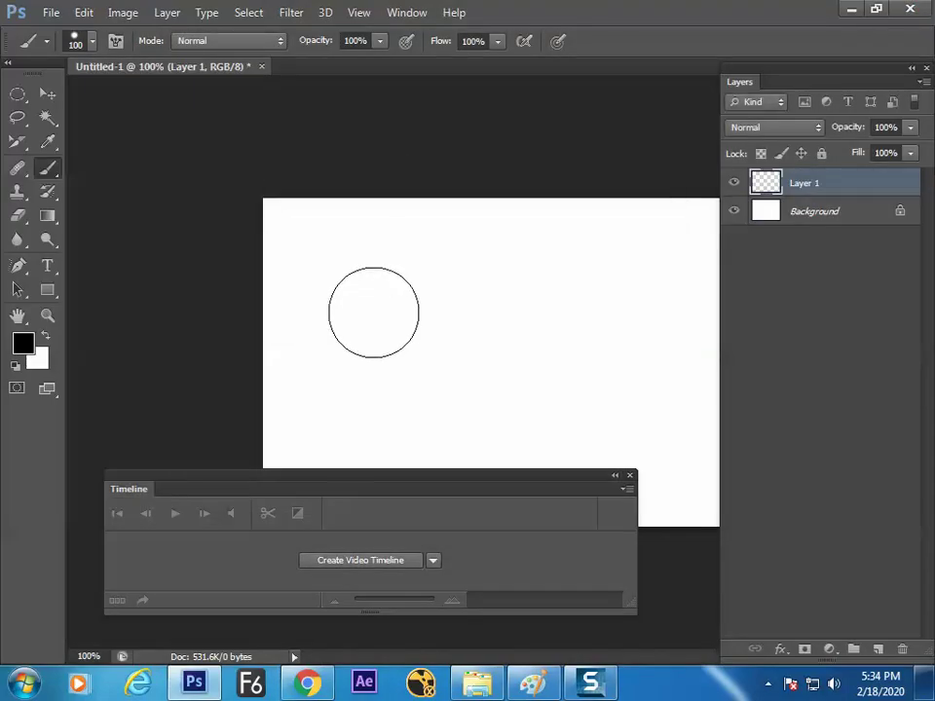
- Reduce the brush size to 15 and paint a small black blob on Layer 1
{"action": "key", "text": "bracketleft"}
{"action": "key", "text": "bracketleft"}
{"action": "key", "text": "bracketleft"}
{"action": "key", "text": "bracketleft"}
{"action": "key", "text": "bracketleft"}
{"action": "key", "text": "bracketleft"}
{"action": "key", "text": "bracketleft"}
{"action": "key", "text": "bracketleft"}
{"action": "key", "text": "bracketleft"}
{"action": "key", "text": "bracketleft"}
{"action": "key", "text": "bracketleft"}
{"action": "key", "text": "bracketleft"}
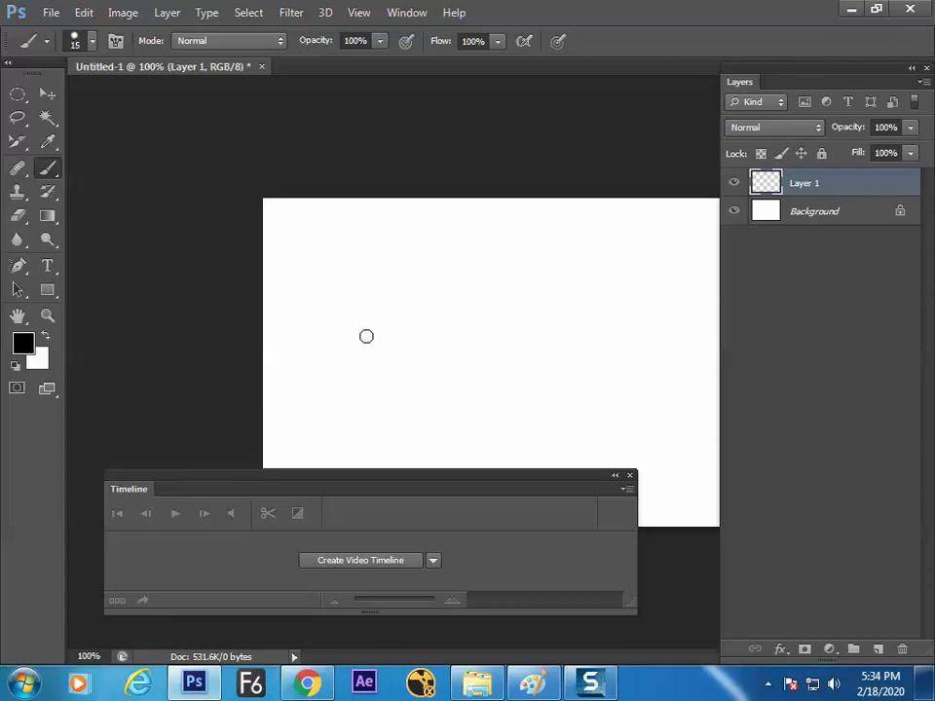
{"action": "mouse_move", "coordinate": [366, 336]}
{"action": "left_mouse_down"}
{"action": "mouse_move", "coordinate": [357, 319]}
{"action": "mouse_move", "coordinate": [368, 353]}
{"action": "left_mouse_up"}
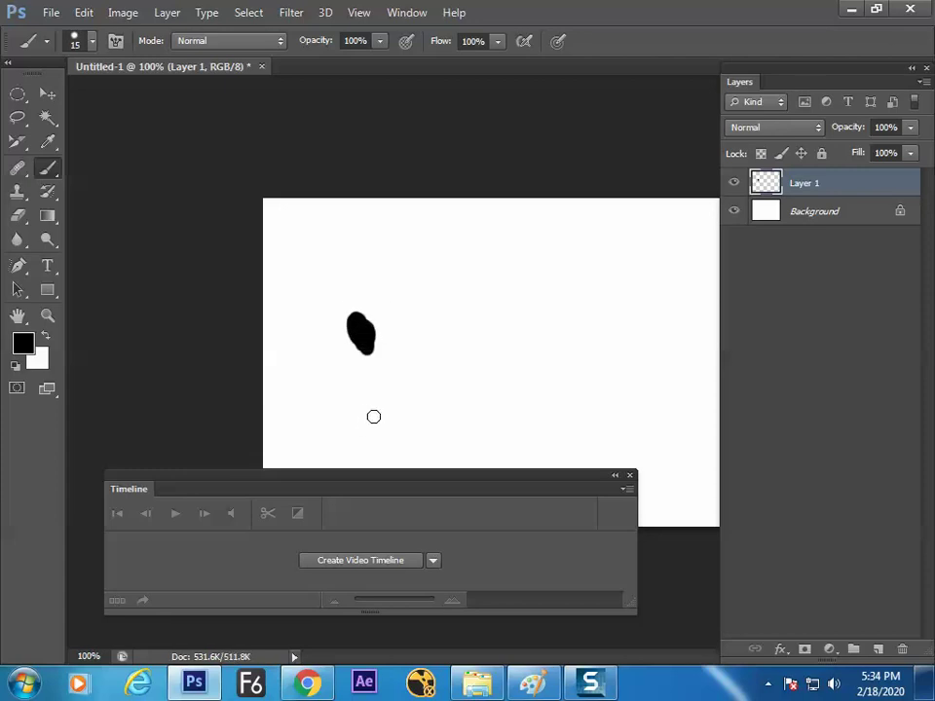
- Create a video timeline, convert it to a frame animation, and set Forever looping with a 0.1 second frame delay
{"action": "left_click_drag", "start_coordinate": [357, 487], "coordinate": [368, 468]}
{"action": "left_click", "coordinate": [347, 545]}
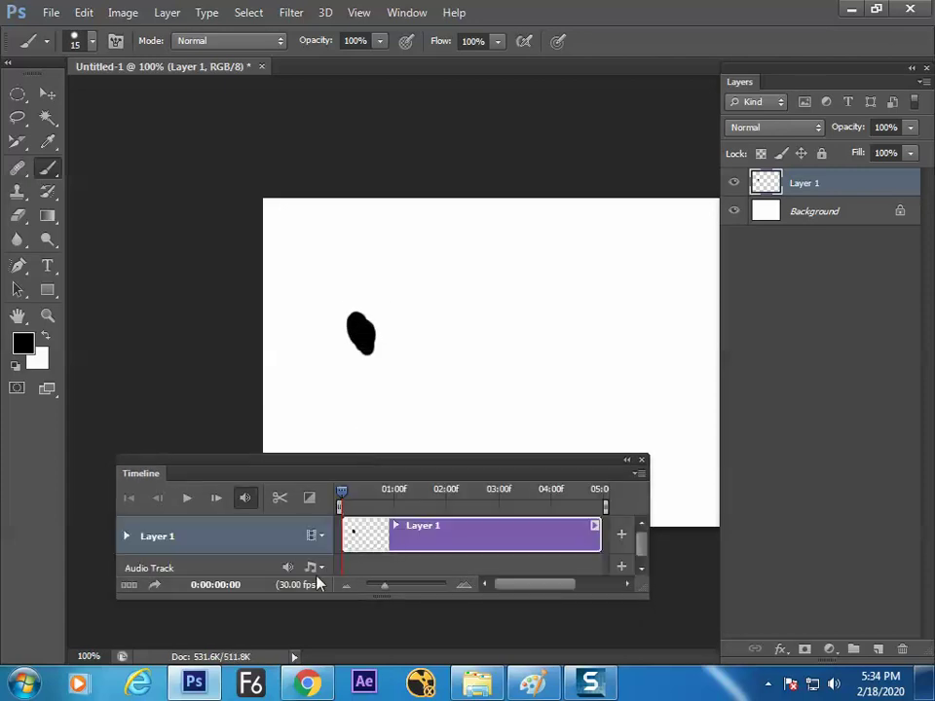
{"action": "left_click", "coordinate": [129, 586]}
{"action": "left_click", "coordinate": [171, 562]}
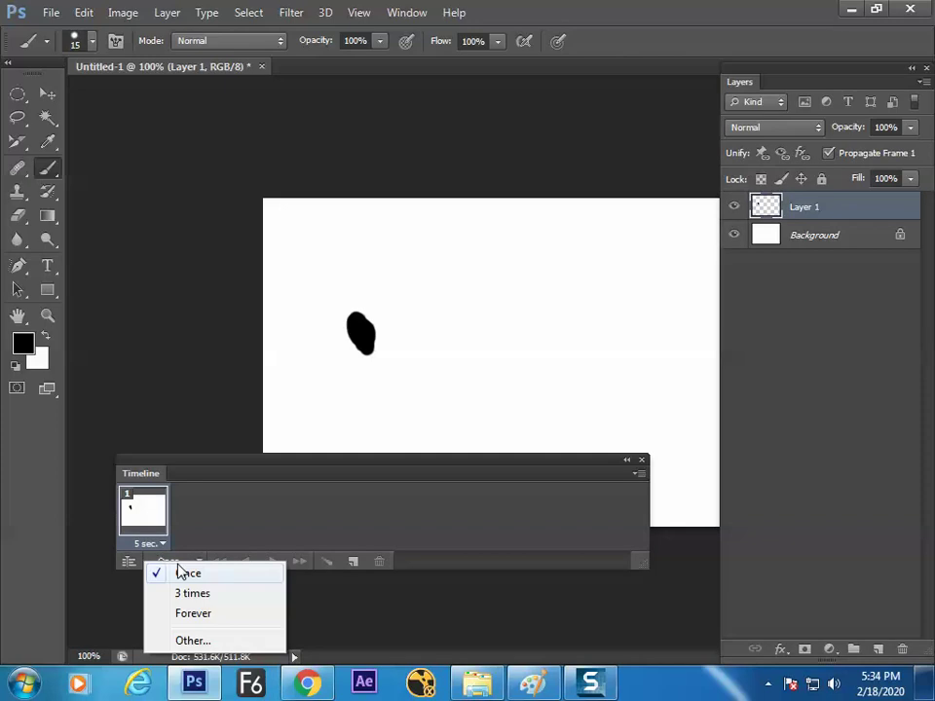
{"action": "left_click", "coordinate": [194, 613]}
{"action": "left_click", "coordinate": [146, 543]}
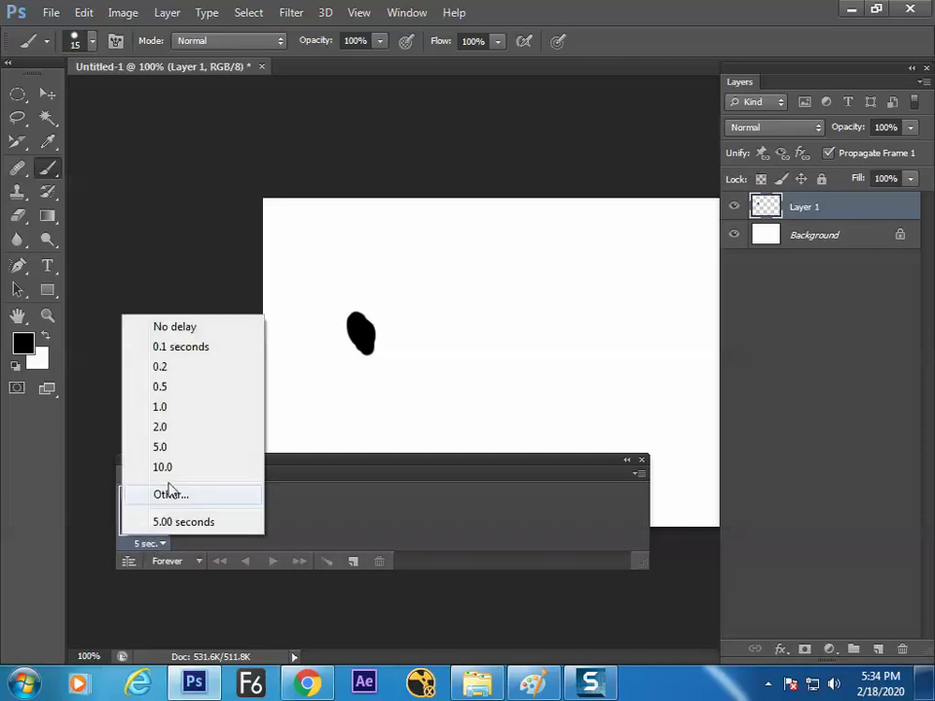
{"action": "left_click", "coordinate": [180, 347]}
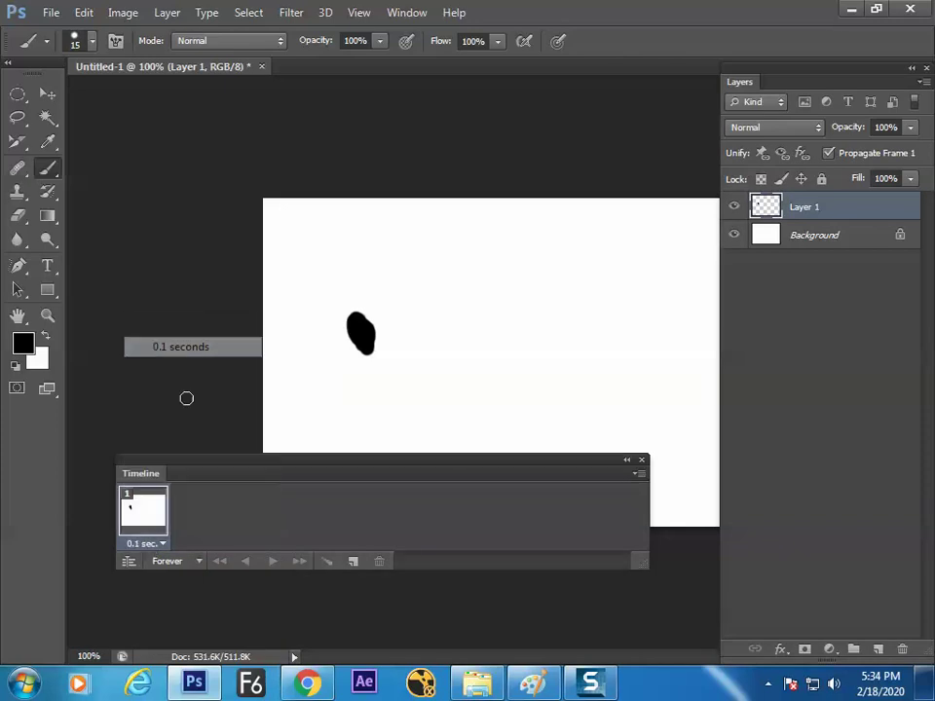
- Add animation frames up to frame 7, moving the black blob to a new position in each with the Move tool
{"action": "left_click", "coordinate": [352, 562]}
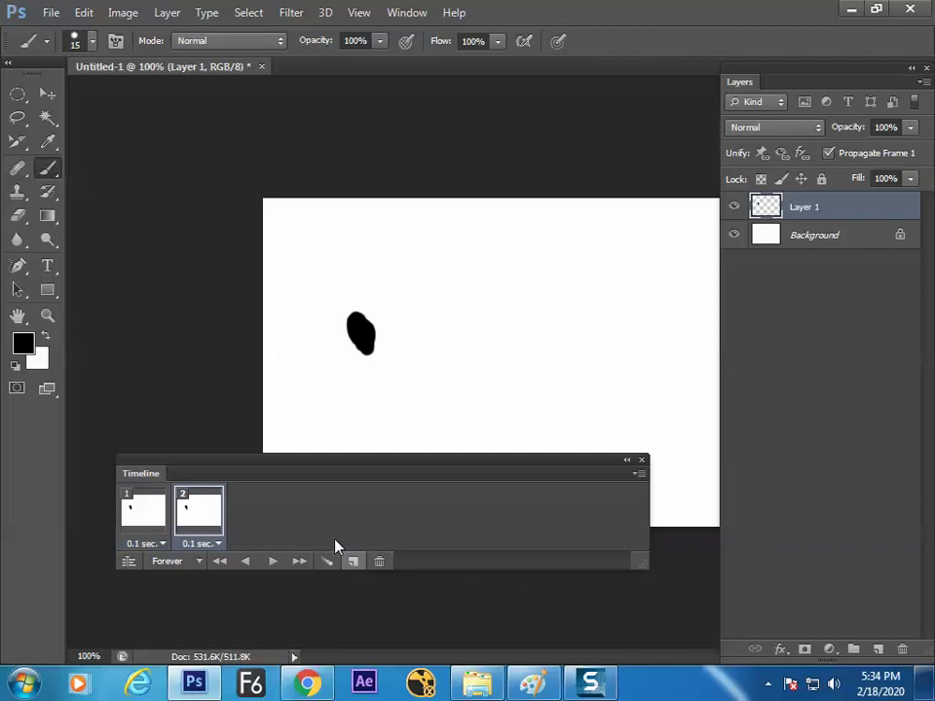
{"action": "left_click", "coordinate": [47, 93]}
{"action": "left_click_drag", "start_coordinate": [360, 341], "coordinate": [368, 375]}
{"action": "left_click", "coordinate": [353, 562]}
{"action": "left_click", "coordinate": [352, 562]}
{"action": "left_click", "coordinate": [353, 562]}
{"action": "left_click", "coordinate": [352, 562]}
{"action": "left_click", "coordinate": [353, 562]}
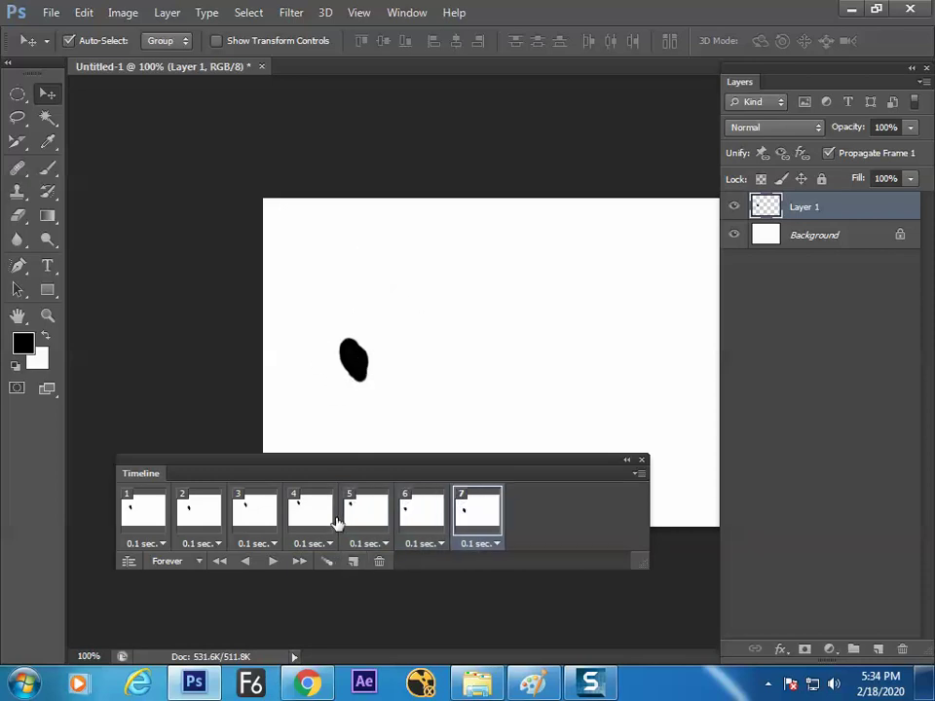
- Preview the seven-frame animation and tick off "Blink" and "move" in the Paint notes
{"action": "left_click", "coordinate": [272, 561]}
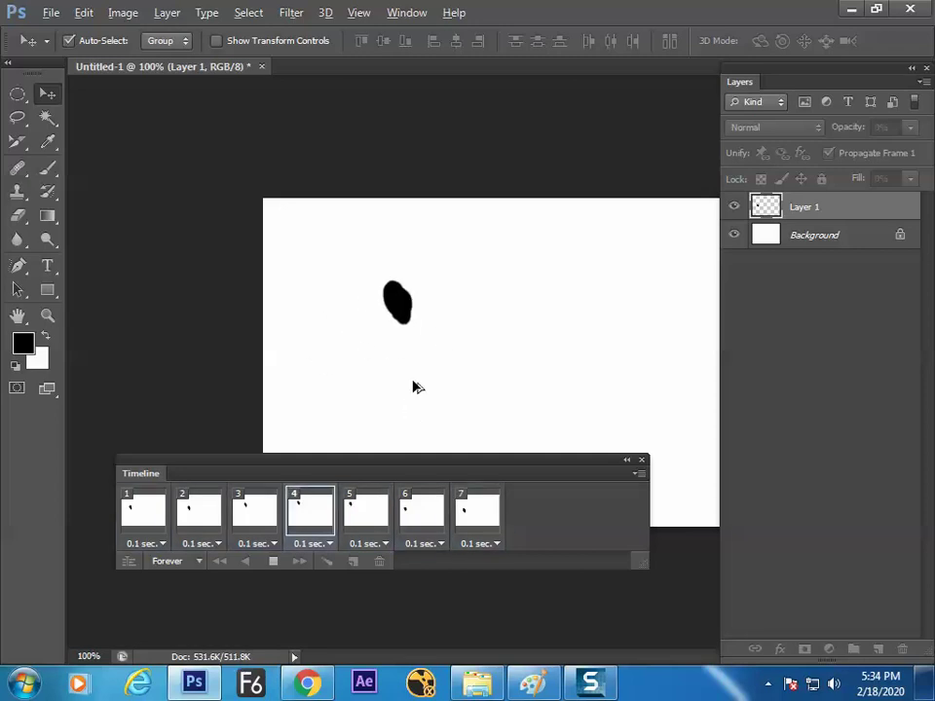
{"action": "key", "text": "alt+Tab"}
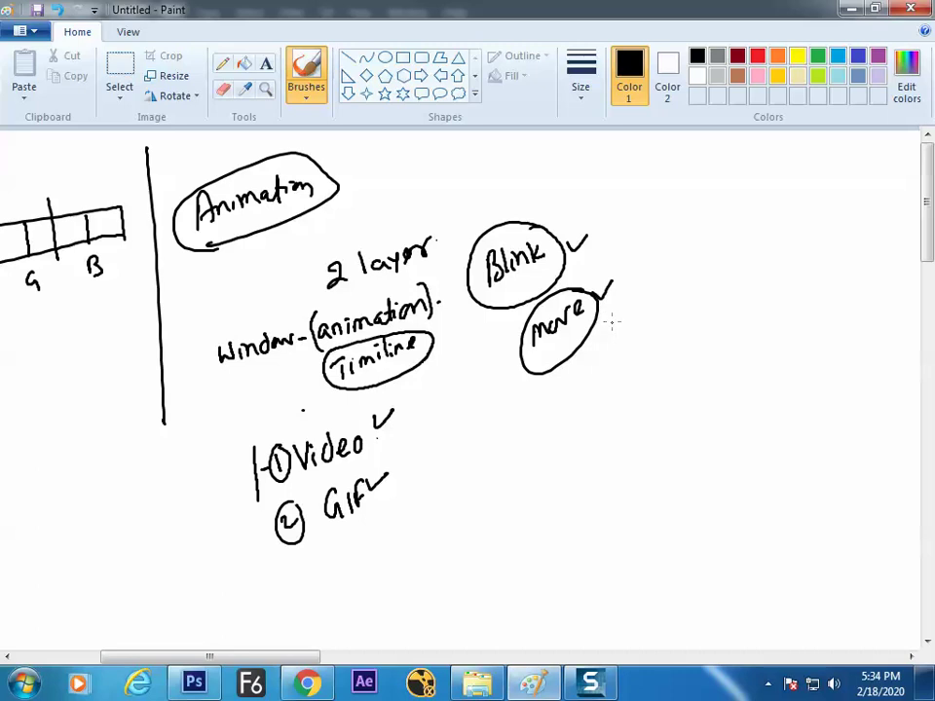
- Return to Photoshop and create a second default document with a new empty layer
{"action": "key", "text": "alt+Tab"}
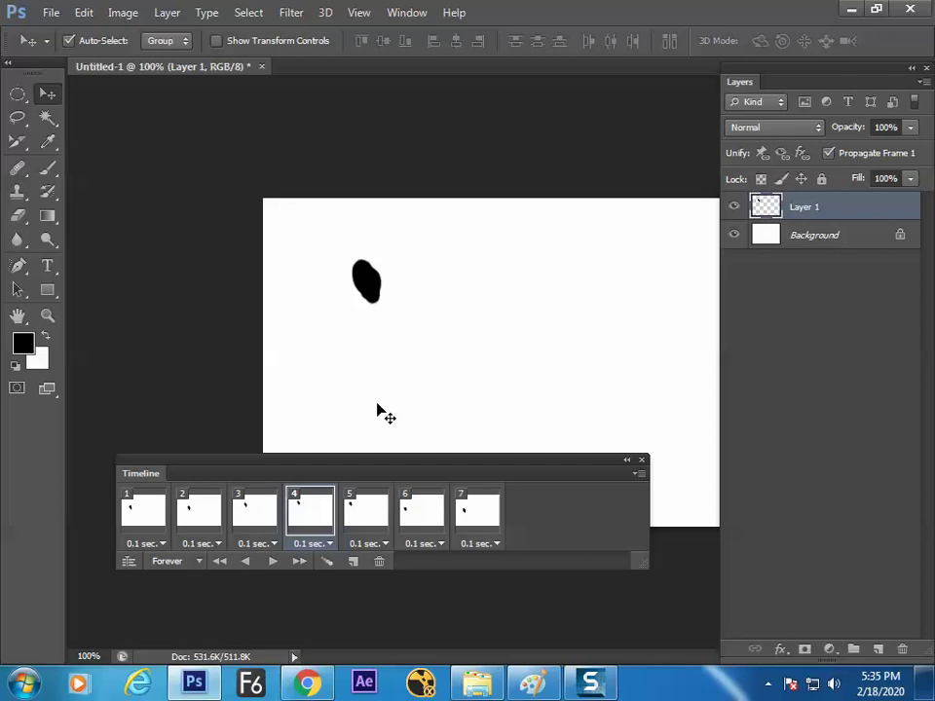
{"action": "key", "text": "ctrl+n"}
{"action": "key", "text": "Return"}
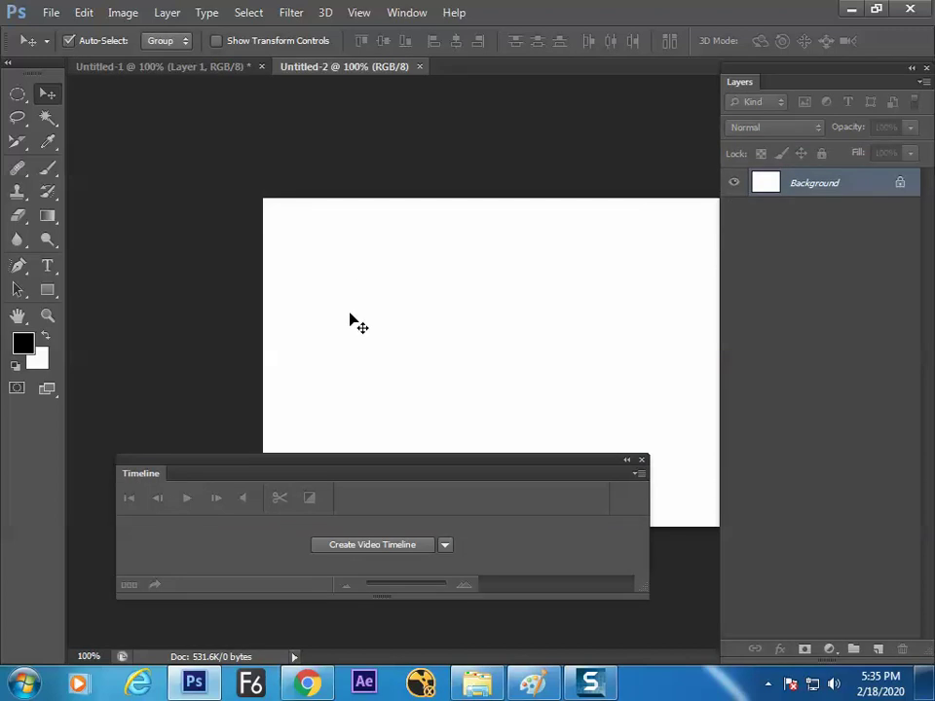
{"action": "key", "text": "ctrl+shift+n"}
{"action": "key", "text": "Return"}
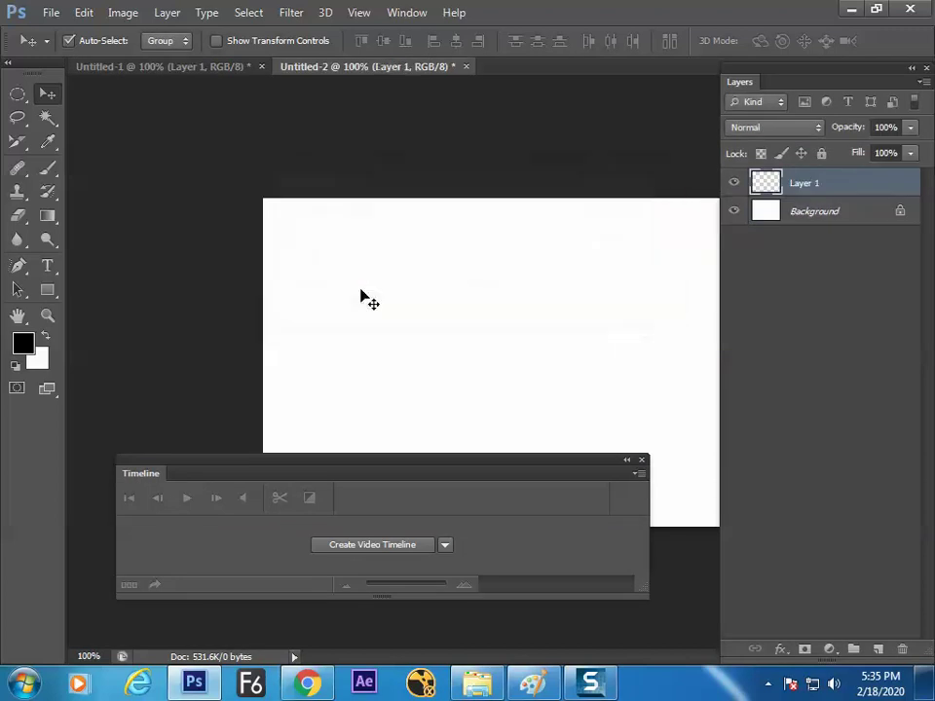
- Paint a short vertical black line with the size 15 brush in the upper middle of the canvas
{"action": "left_click", "coordinate": [51, 171]}
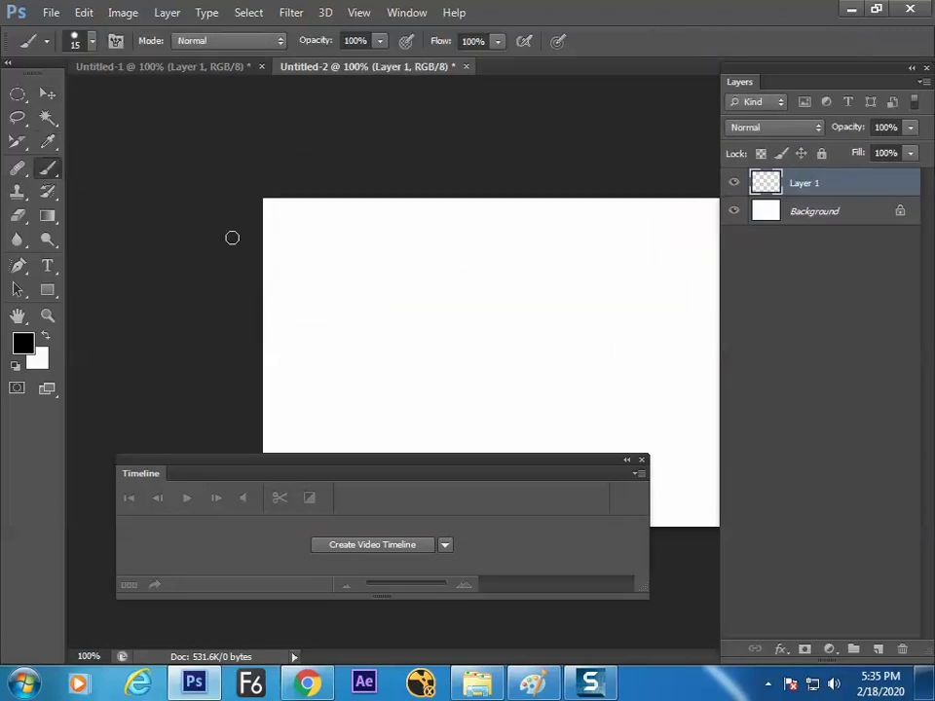
{"action": "left_click", "coordinate": [480, 255]}
{"action": "left_click_drag", "start_coordinate": [481, 255], "coordinate": [483, 330]}
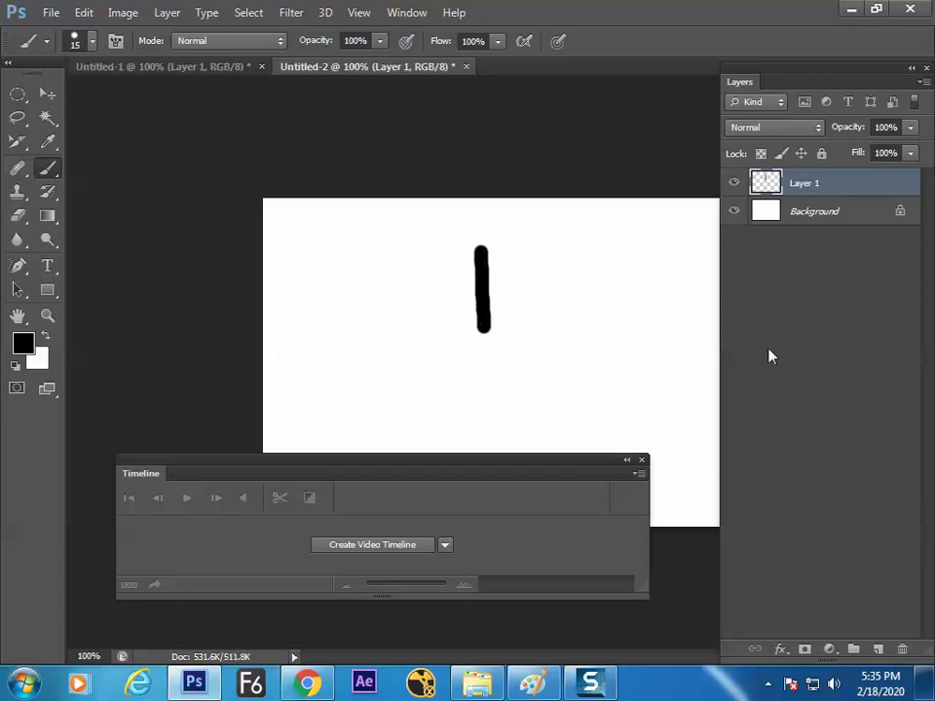
- Duplicate the line layer and rotate the copy about 31° clockwise around a pivot point placed below the line
{"action": "key", "text": "ctrl+j"}
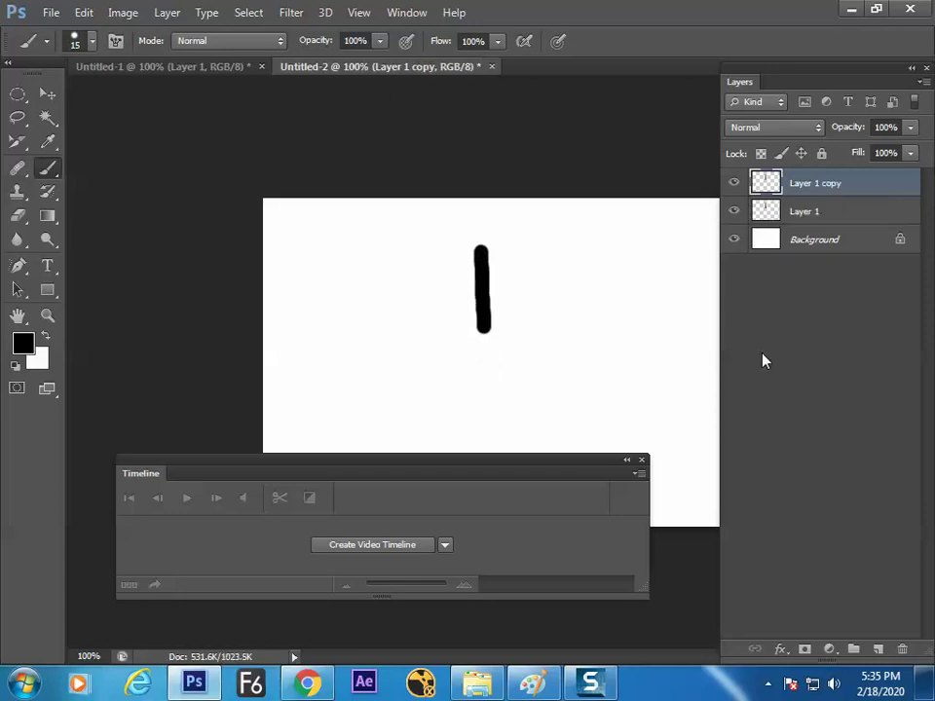
{"action": "key", "text": "ctrl+t"}
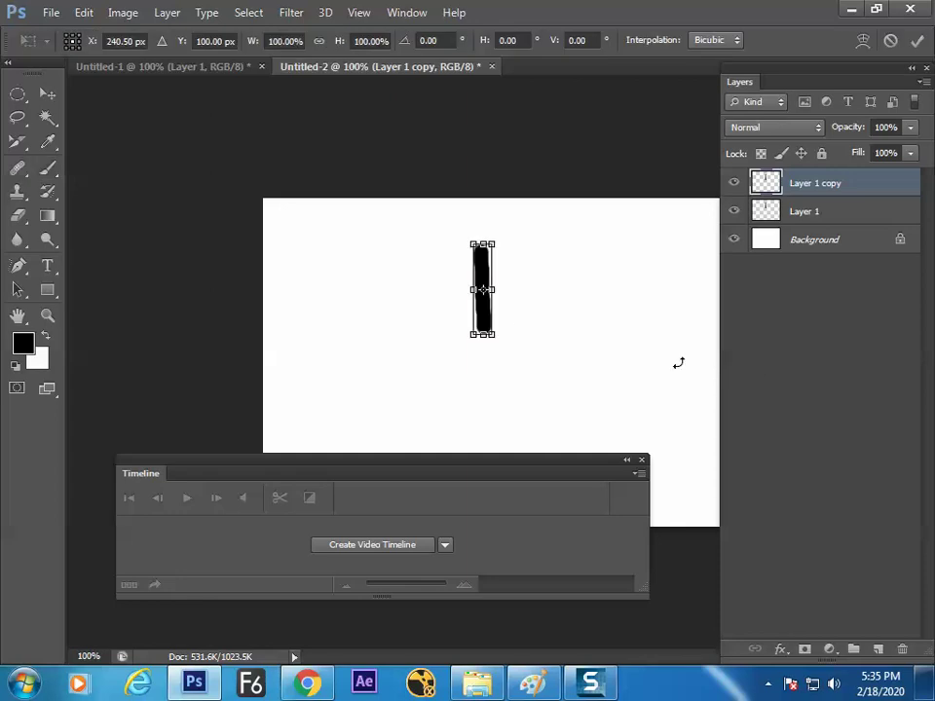
{"action": "left_click_drag", "start_coordinate": [484, 291], "coordinate": [489, 362]}
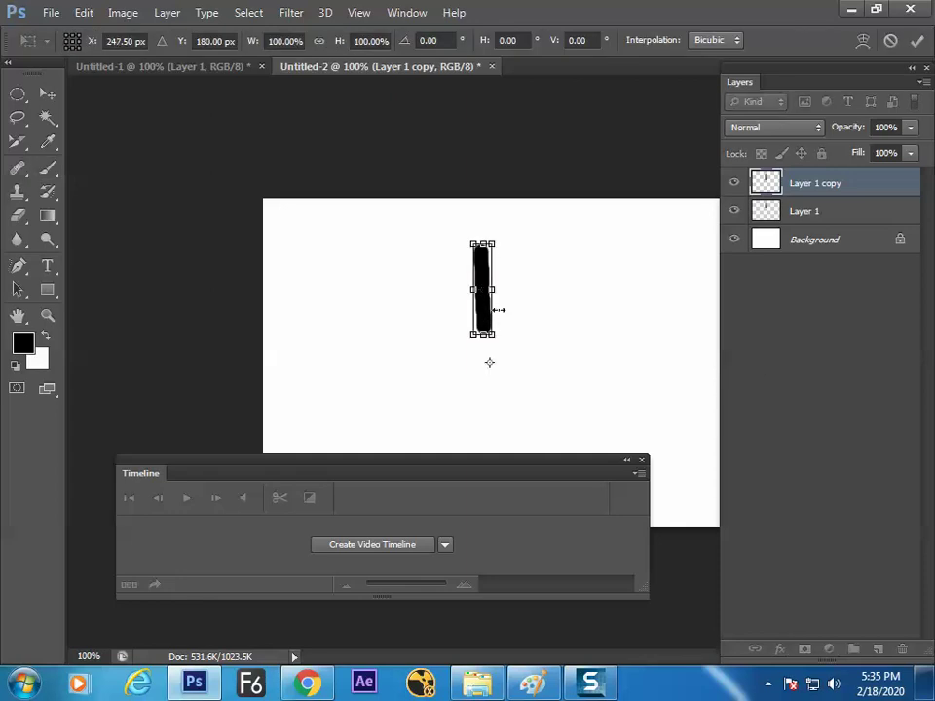
{"action": "mouse_move", "coordinate": [497, 309]}
{"action": "left_mouse_down"}
{"action": "mouse_move", "coordinate": [542, 234]}
{"action": "mouse_move", "coordinate": [570, 261]}
{"action": "left_mouse_up"}
{"action": "left_click_drag", "start_coordinate": [577, 269], "coordinate": [574, 278]}
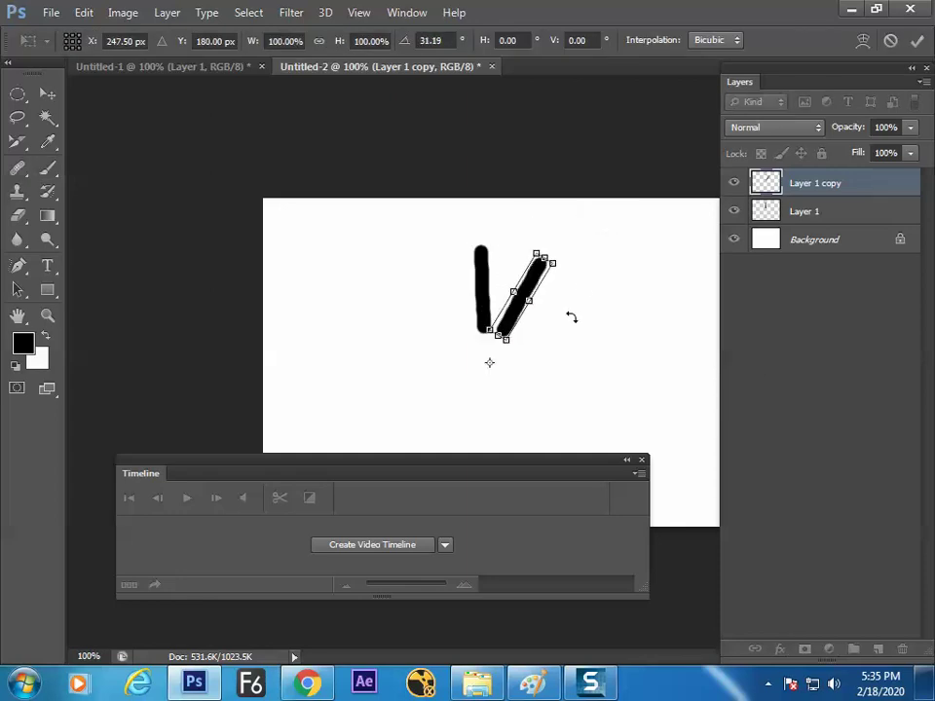
{"action": "key", "text": "Return"}
{"action": "key", "text": "b"}
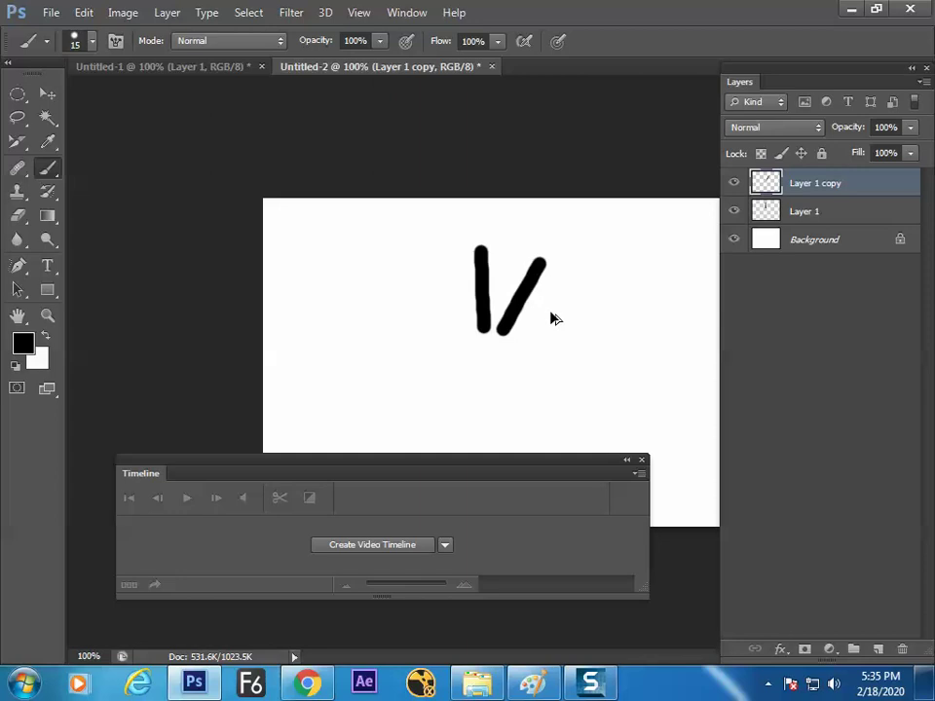
- Repeat the rotate-and-duplicate transform nine times to arrange the line copies in a full ring
{"action": "key", "text": "ctrl+alt+shift+t"}
{"action": "key", "text": "ctrl+alt+shift+t"}
{"action": "key", "text": "ctrl+alt+shift+t"}
{"action": "key", "text": "ctrl+alt+shift+t"}
{"action": "key", "text": "ctrl+alt+shift+t"}
{"action": "key", "text": "ctrl+alt+shift+t"}
{"action": "key", "text": "ctrl+alt+shift+t"}
{"action": "key", "text": "ctrl+alt+shift+t"}
{"action": "key", "text": "ctrl+alt+shift+t"}
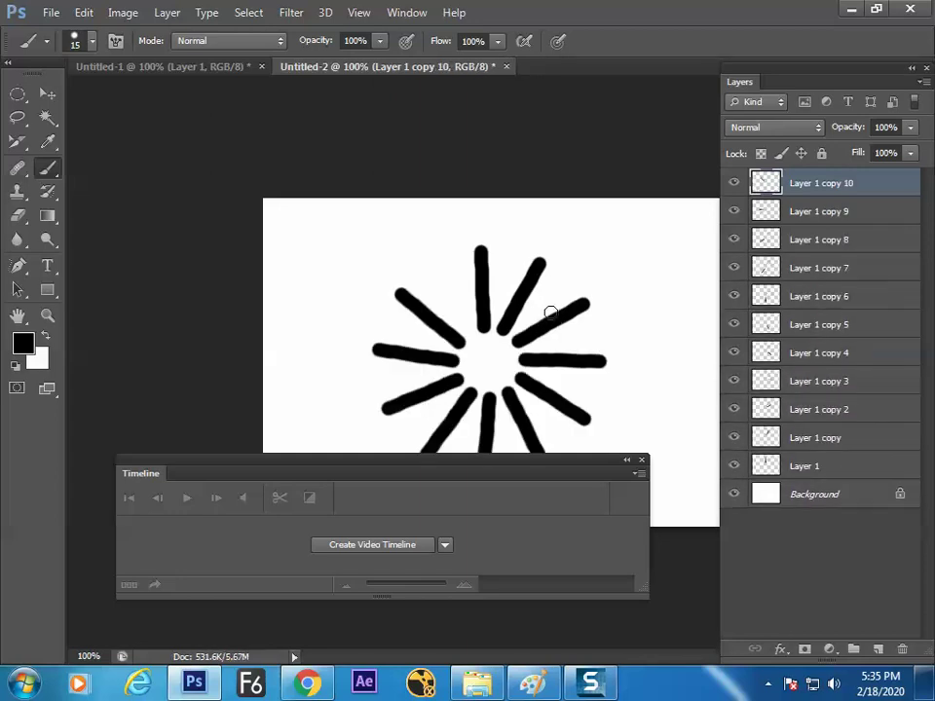
- Create a frame animation from the ring of lines, with no frame delay and looping set to Forever
{"action": "left_click", "coordinate": [363, 549]}
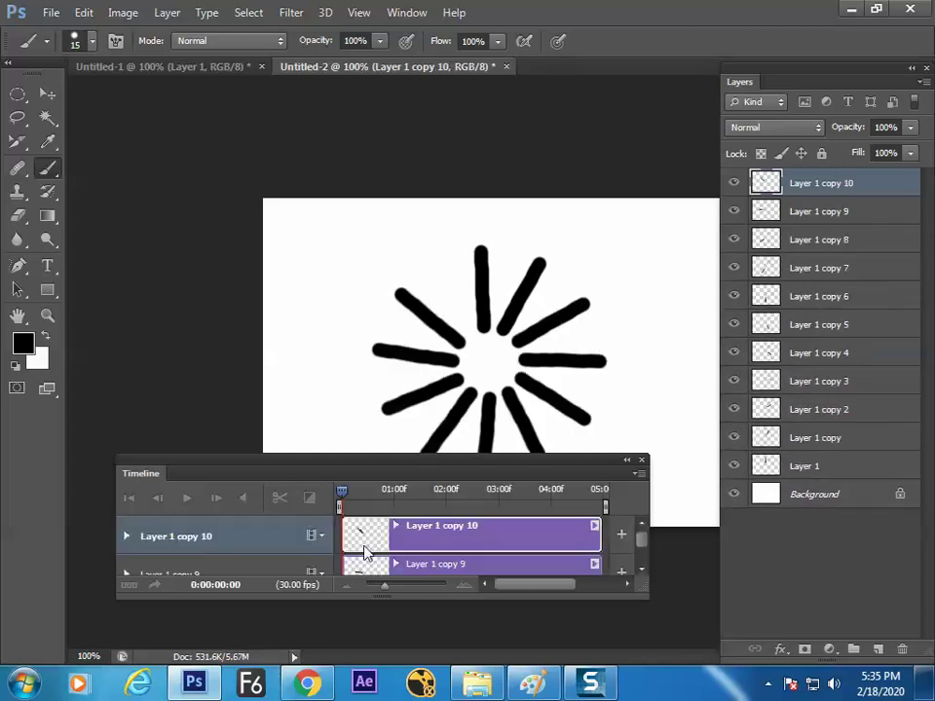
{"action": "left_click", "coordinate": [129, 590]}
{"action": "left_click", "coordinate": [147, 546]}
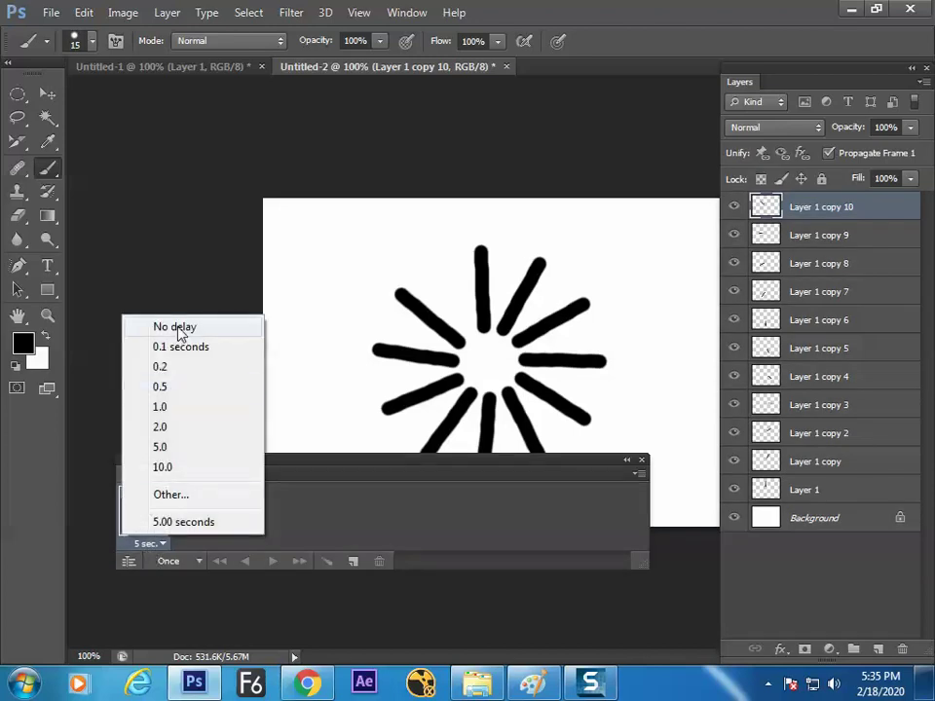
{"action": "left_click", "coordinate": [177, 326]}
{"action": "left_click", "coordinate": [172, 561]}
{"action": "left_click", "coordinate": [198, 617]}
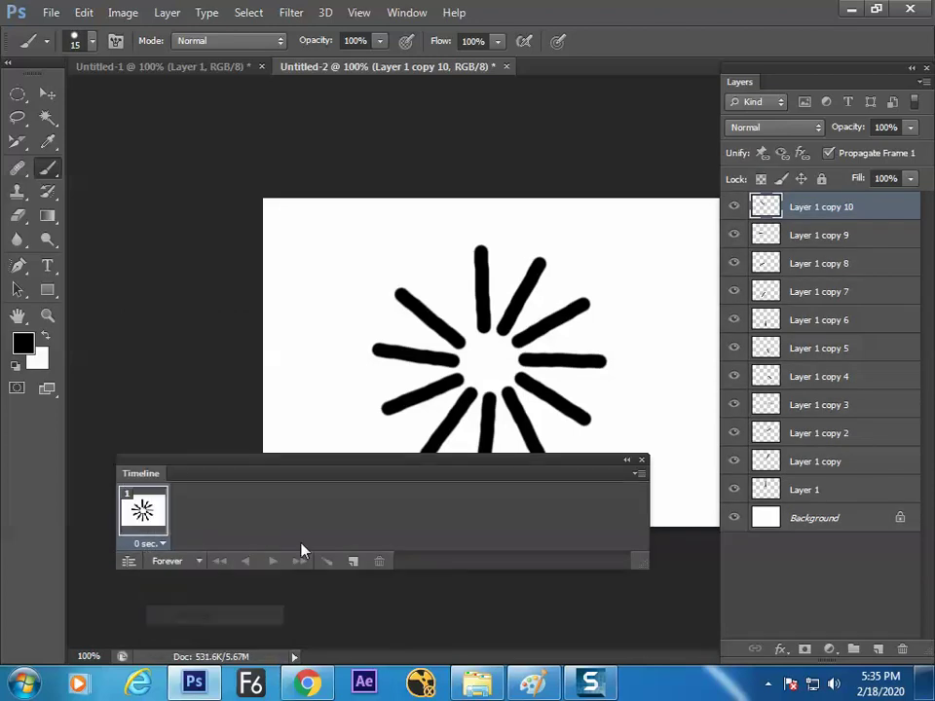
- Show only Layer 1 over the background in frame 1, and only Layer 1 copy in a new frame 2
{"action": "left_click_drag", "start_coordinate": [742, 206], "coordinate": [738, 467]}
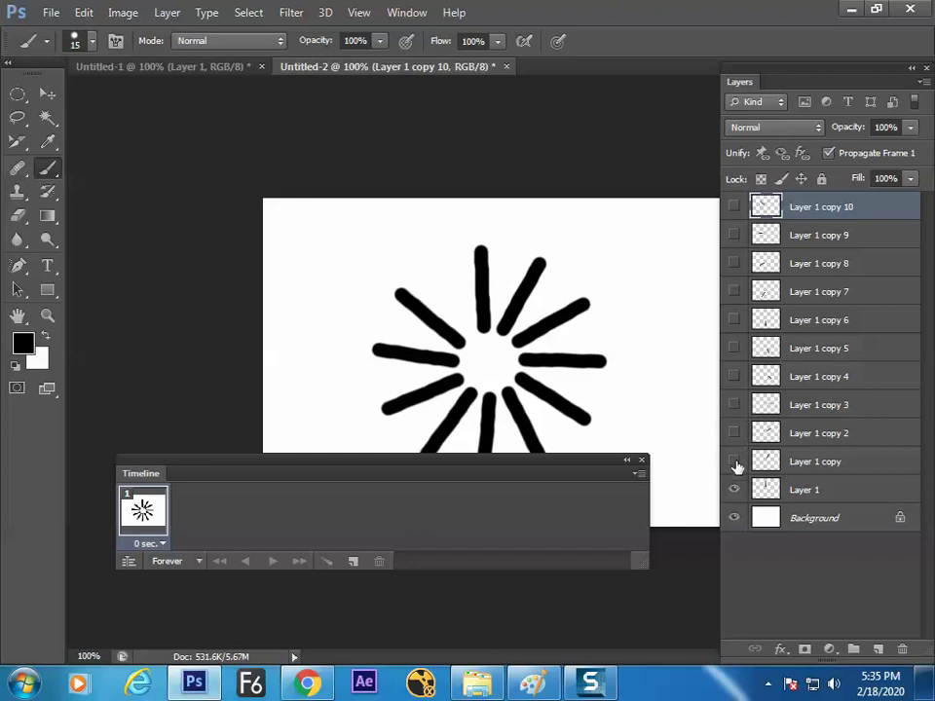
{"action": "mouse_move", "coordinate": [543, 694]}
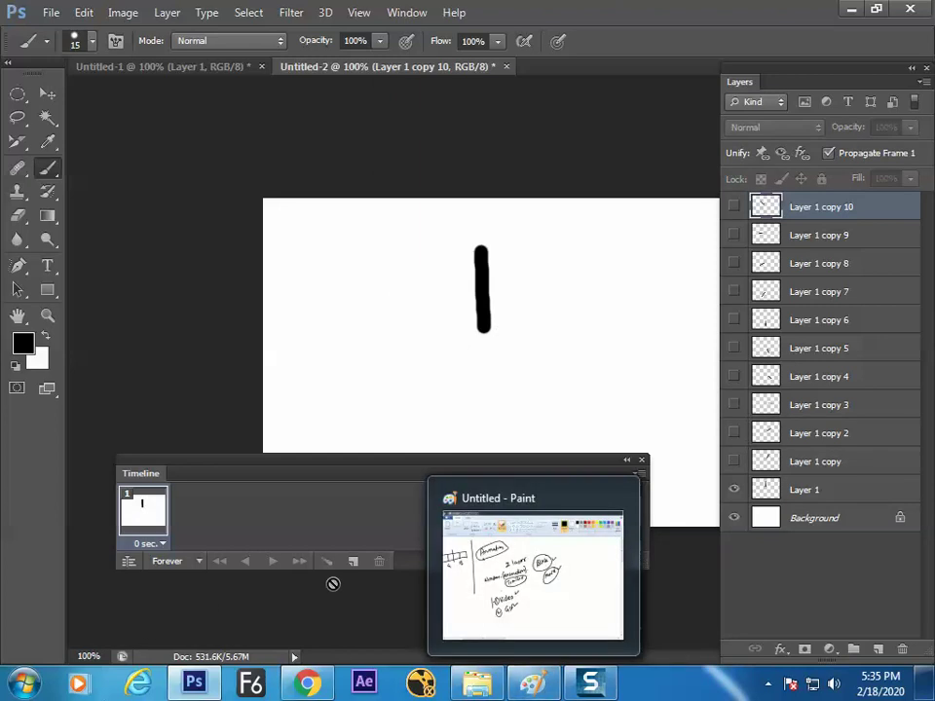
{"action": "left_click", "coordinate": [353, 561]}
{"action": "left_click", "coordinate": [734, 462]}
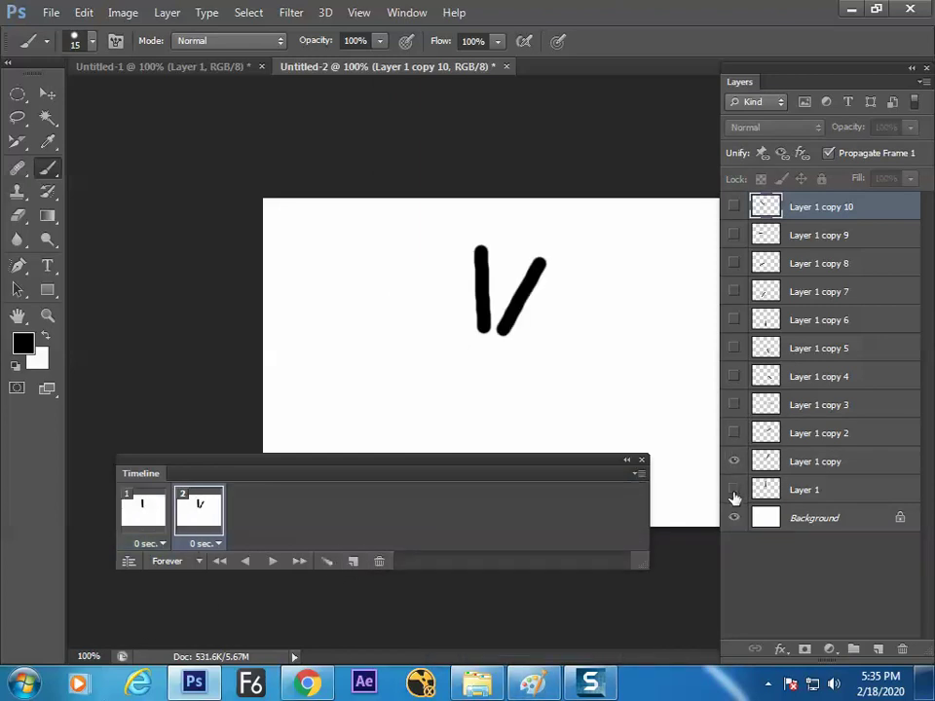
{"action": "left_click", "coordinate": [734, 490]}
- Add frames 3, 4 and 5, showing only Layer 1 copy 2, copy 3 and copy 4 respectively over the background
{"action": "left_click", "coordinate": [353, 561]}
{"action": "left_click", "coordinate": [734, 433]}
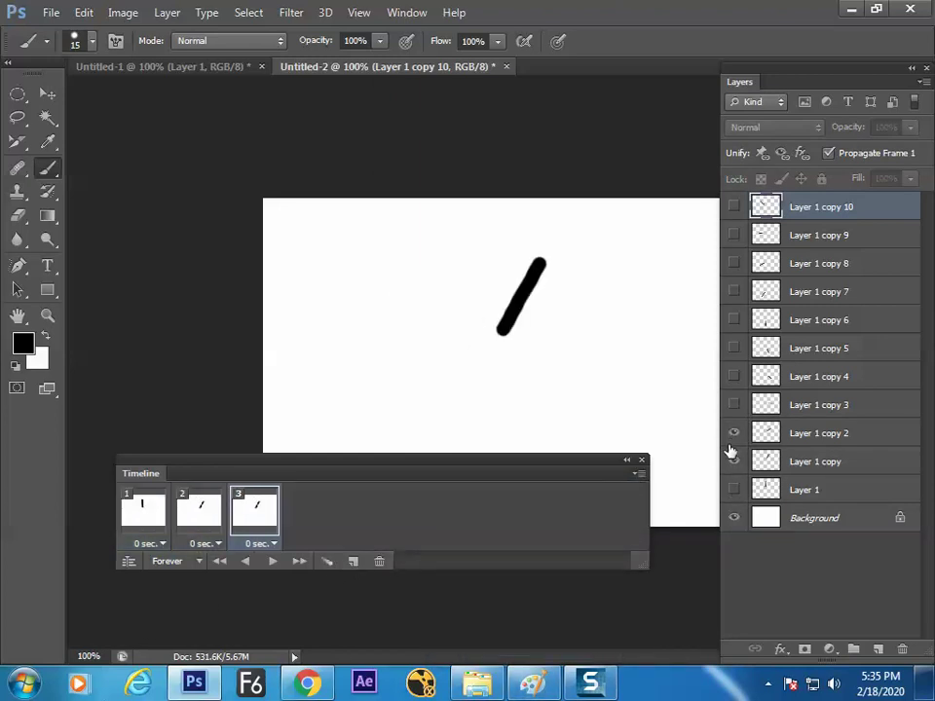
{"action": "left_click", "coordinate": [734, 462]}
{"action": "left_click", "coordinate": [352, 561]}
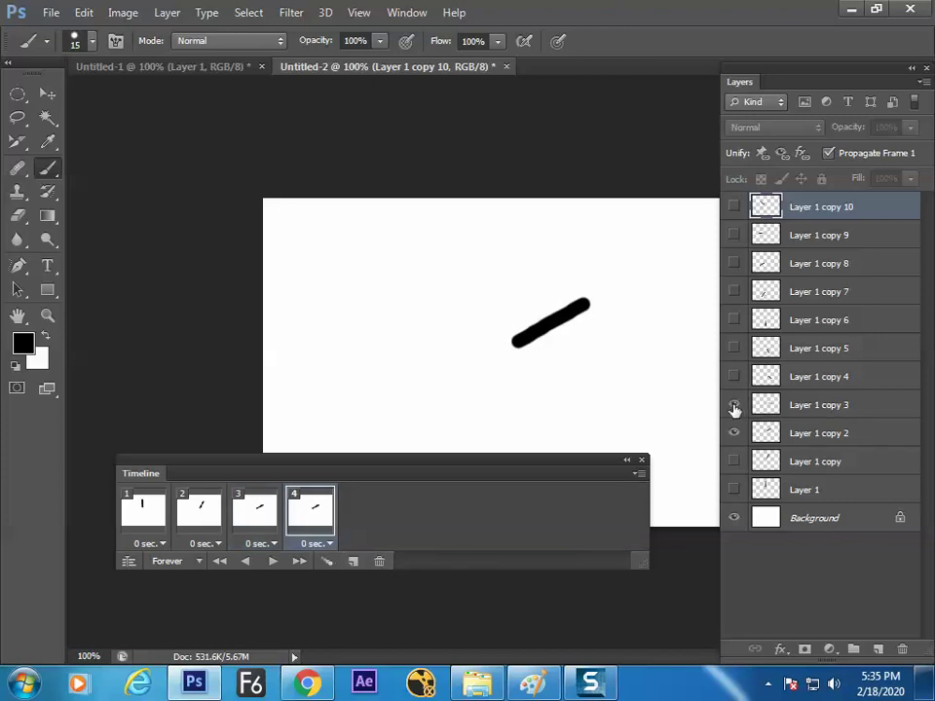
{"action": "left_click", "coordinate": [734, 404]}
{"action": "left_click", "coordinate": [734, 433]}
{"action": "left_click", "coordinate": [353, 561]}
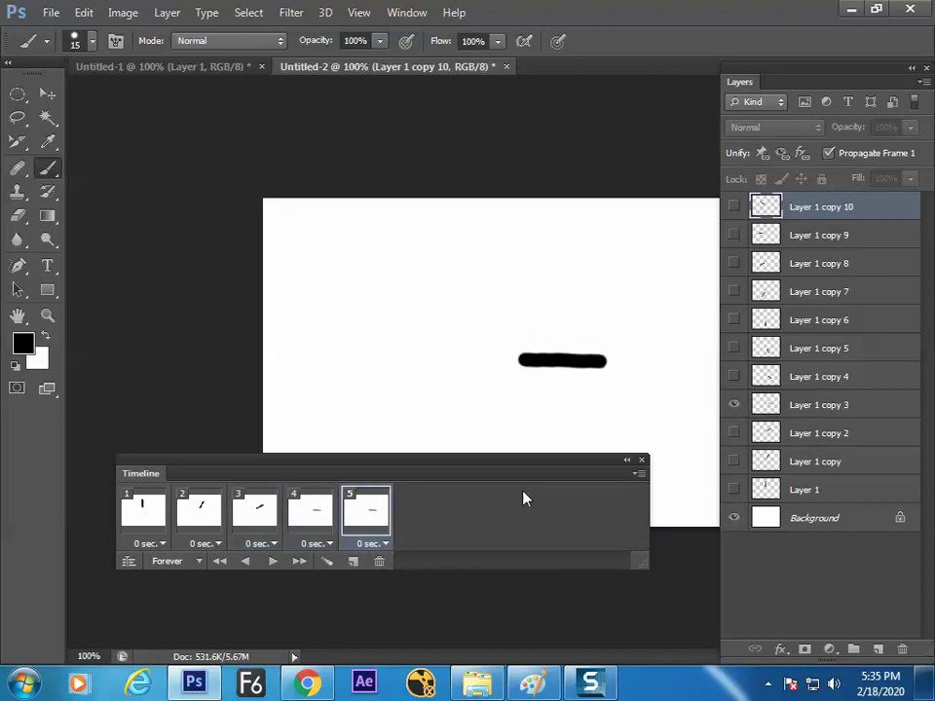
{"action": "left_click", "coordinate": [734, 376]}
{"action": "left_click", "coordinate": [734, 404]}
- Add frames 6, 7 and 8, showing only Layer 1 copy 5, copy 6 and copy 7 respectively over the background
{"action": "left_click", "coordinate": [353, 561]}
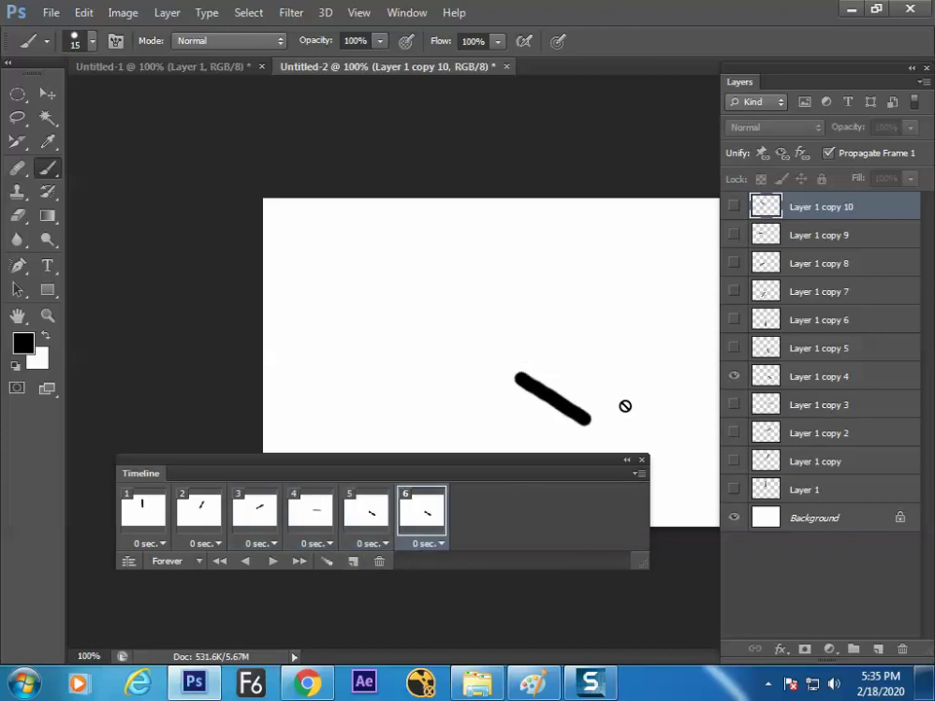
{"action": "left_click", "coordinate": [734, 348]}
{"action": "left_click", "coordinate": [734, 376]}
{"action": "left_click", "coordinate": [353, 560]}
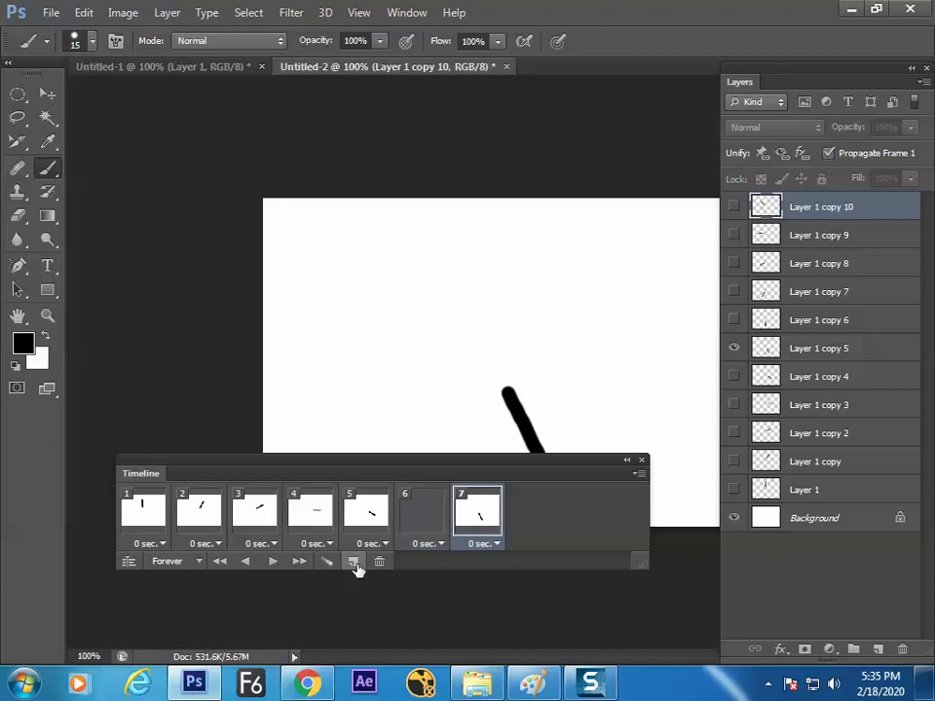
{"action": "left_click", "coordinate": [734, 319]}
{"action": "left_click", "coordinate": [734, 347]}
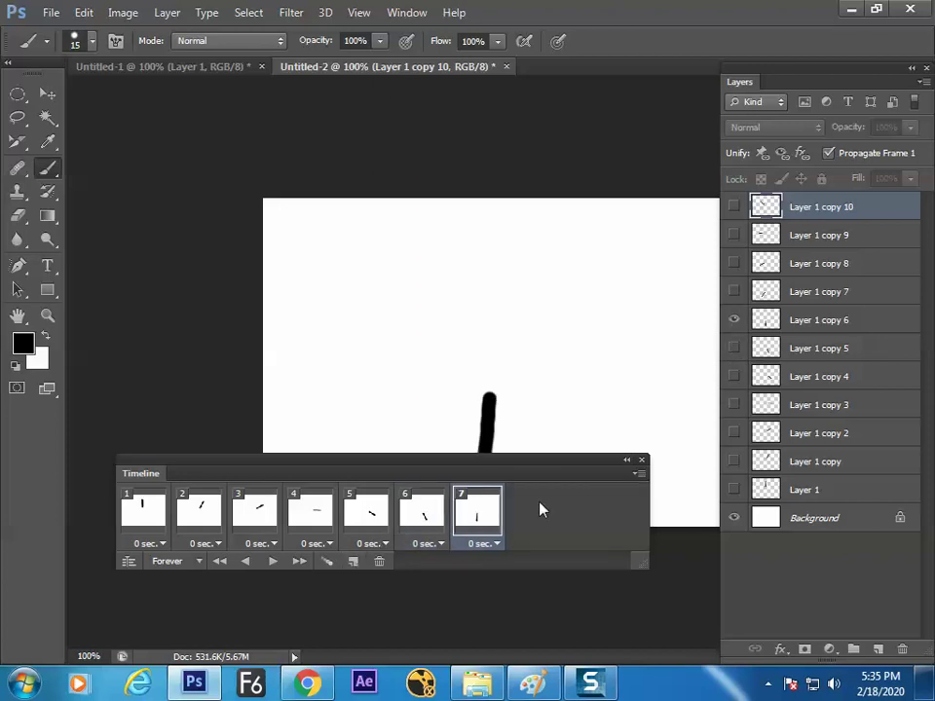
{"action": "left_click", "coordinate": [362, 561]}
{"action": "left_click", "coordinate": [735, 291]}
{"action": "left_click", "coordinate": [734, 319]}
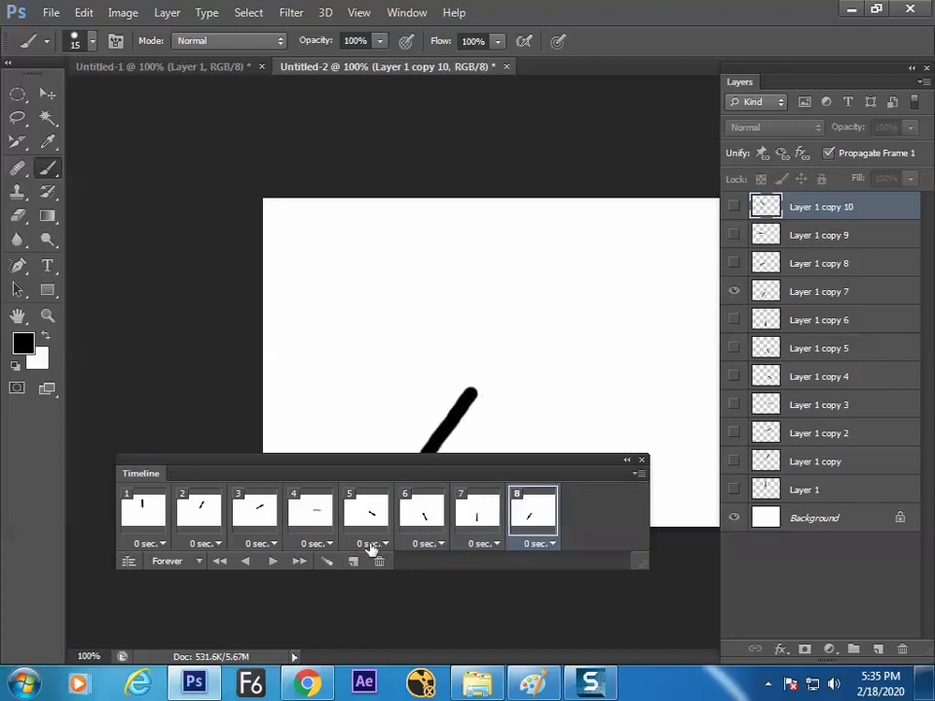
- Add frames 9, 10 and 11, showing only Layer 1 copy 8, copy 9 and copy 10 respectively over the background
{"action": "left_click", "coordinate": [353, 561]}
{"action": "left_click", "coordinate": [734, 263]}
{"action": "left_click", "coordinate": [734, 291]}
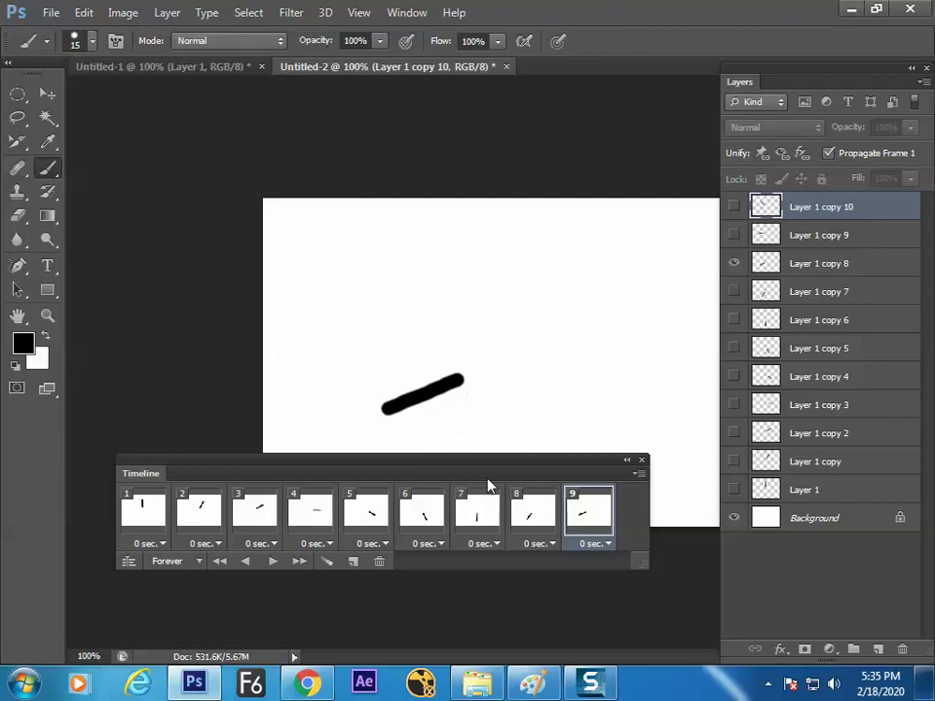
{"action": "left_click_drag", "start_coordinate": [502, 468], "coordinate": [507, 503]}
{"action": "left_click", "coordinate": [358, 598]}
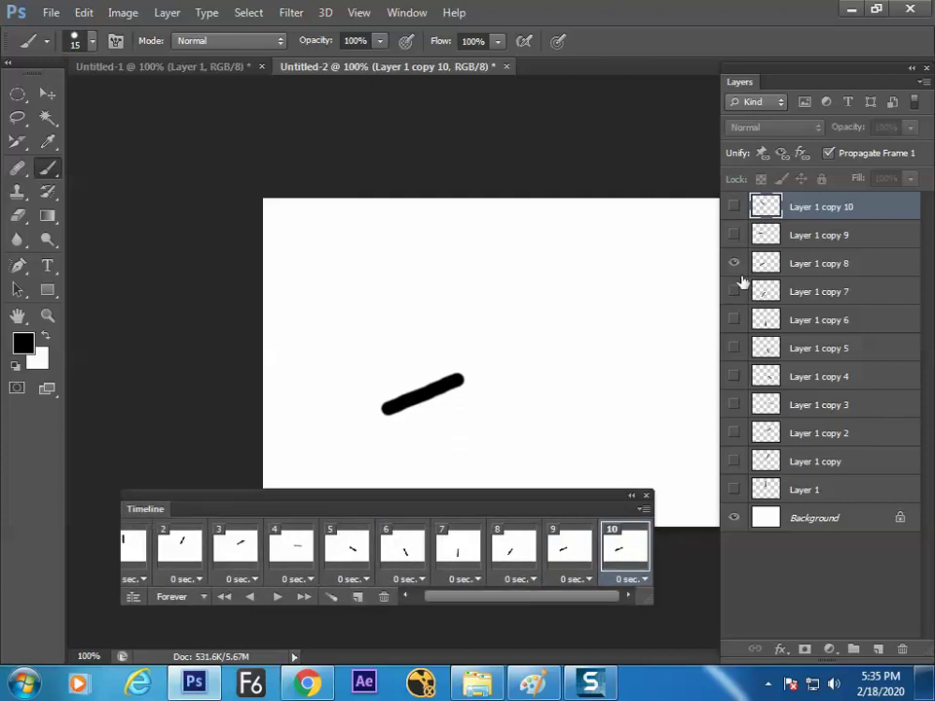
{"action": "left_click", "coordinate": [734, 234]}
{"action": "left_click", "coordinate": [734, 263]}
{"action": "left_click", "coordinate": [358, 597]}
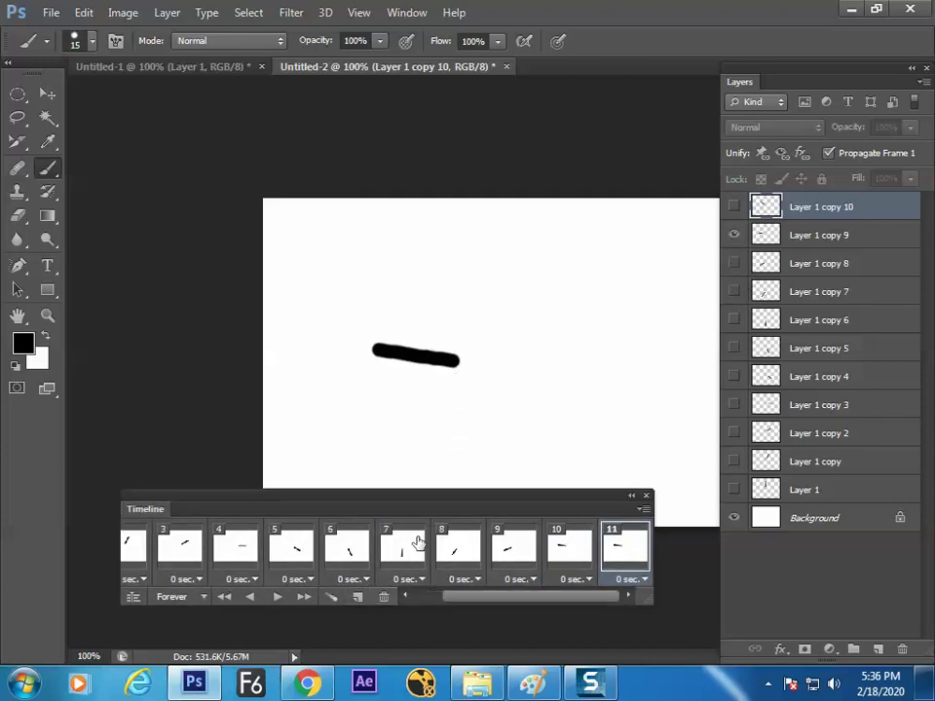
{"action": "left_click", "coordinate": [735, 207]}
{"action": "left_click", "coordinate": [734, 234]}
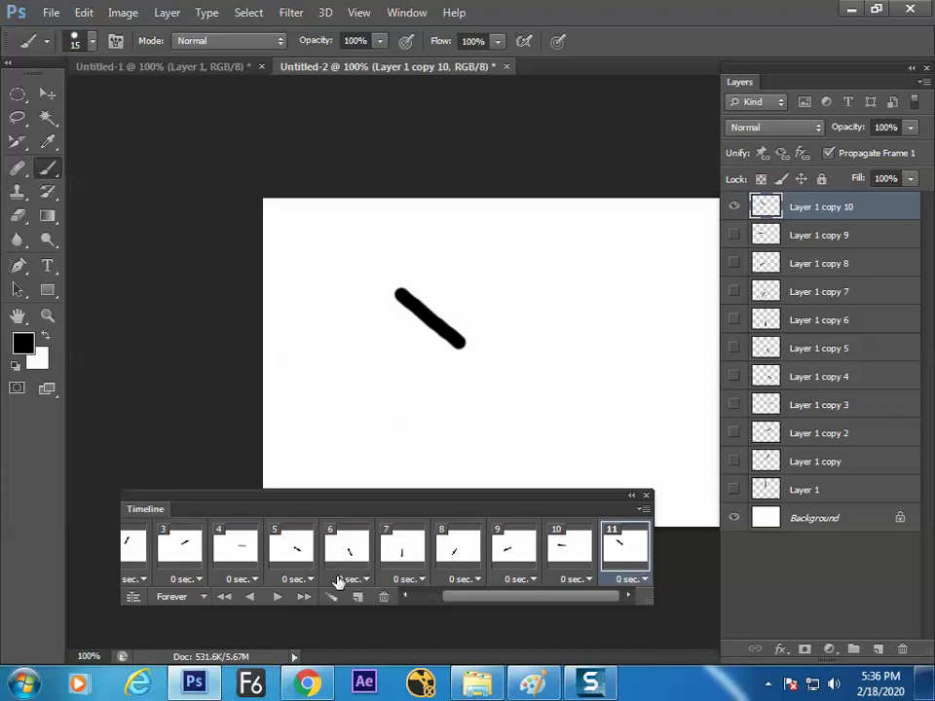
- Preview the rotating line animation, and write, circle and tick off "Rotational" below "move" in the Paint notes
{"action": "left_click", "coordinate": [276, 598]}
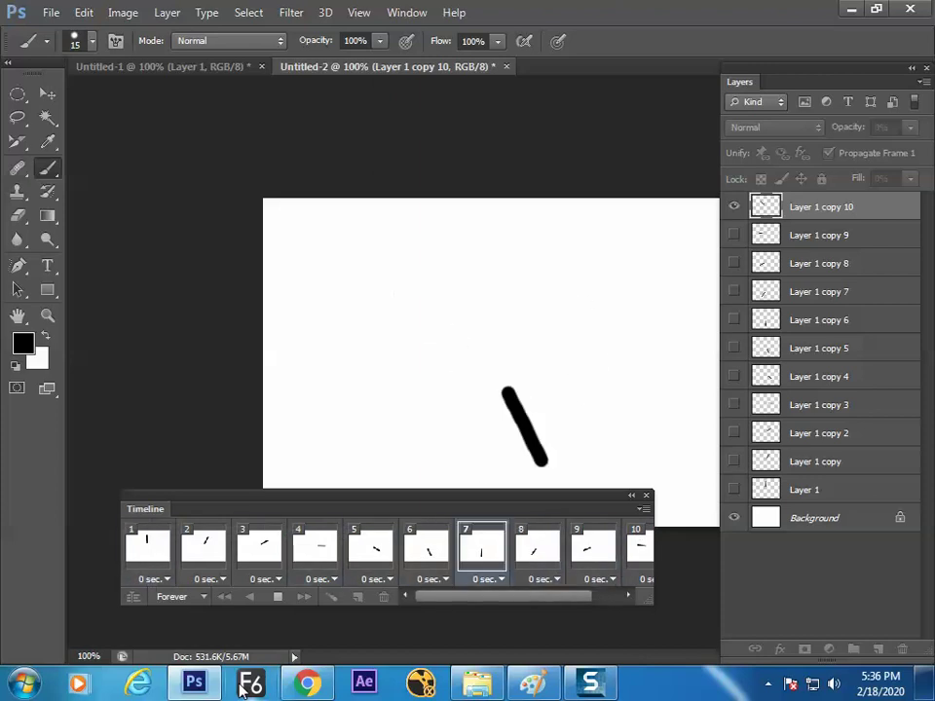
{"action": "key", "text": "space"}
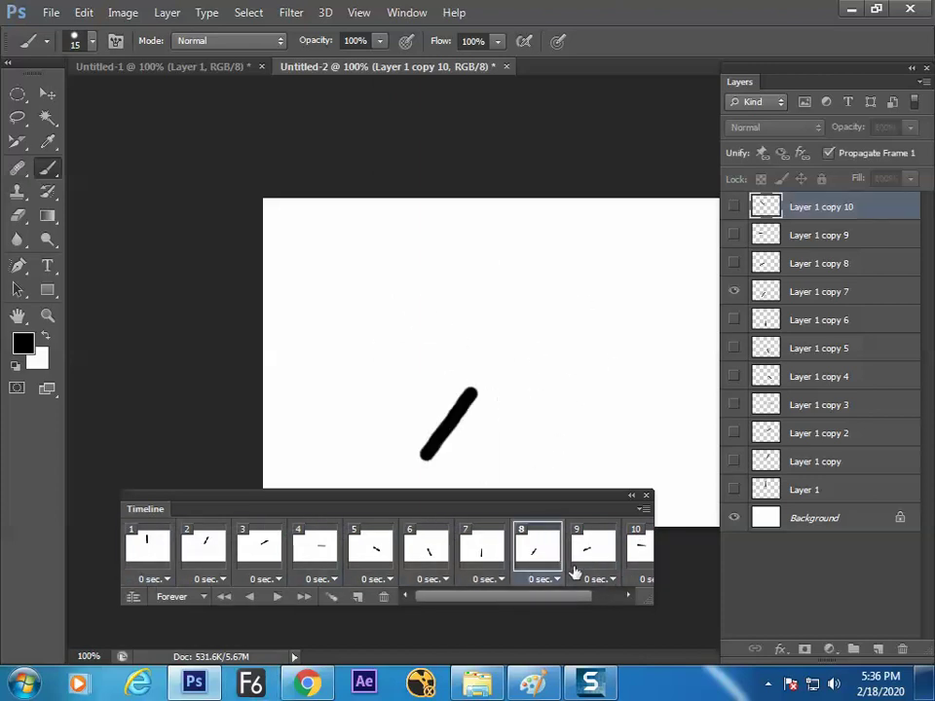
{"action": "left_click", "coordinate": [538, 686]}
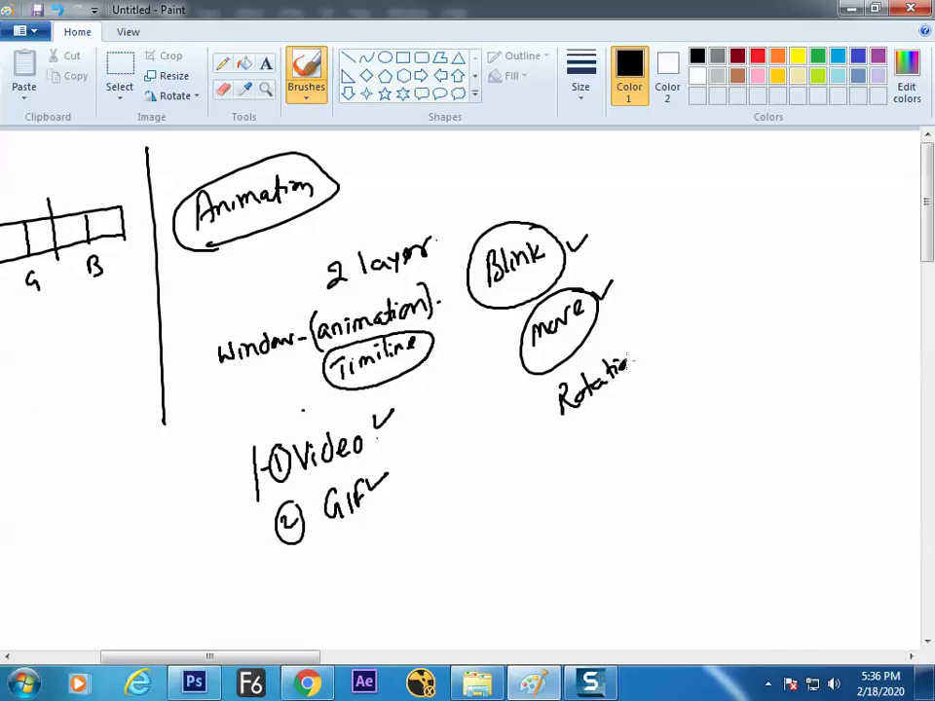
{"action": "mouse_move", "coordinate": [658, 355]}
{"action": "left_mouse_down"}
{"action": "mouse_move", "coordinate": [530, 389]}
{"action": "mouse_move", "coordinate": [672, 318]}
{"action": "left_mouse_up"}
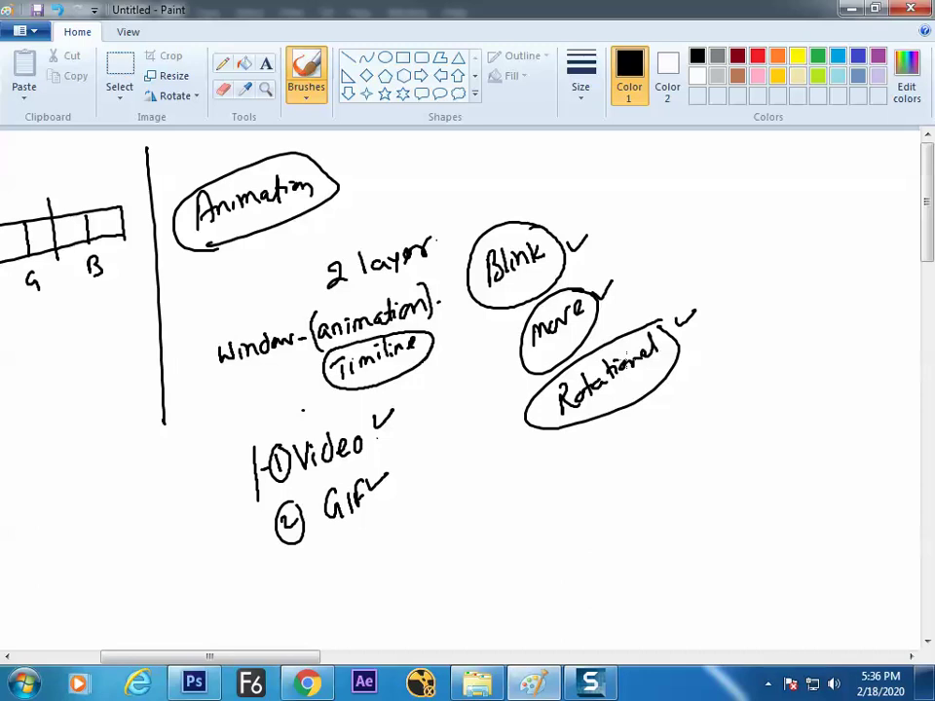
- Return to Photoshop, create a third default-size document and paint a small black dot on a new layer
{"action": "key", "text": "alt+Tab"}
{"action": "key", "text": "ctrl+n"}
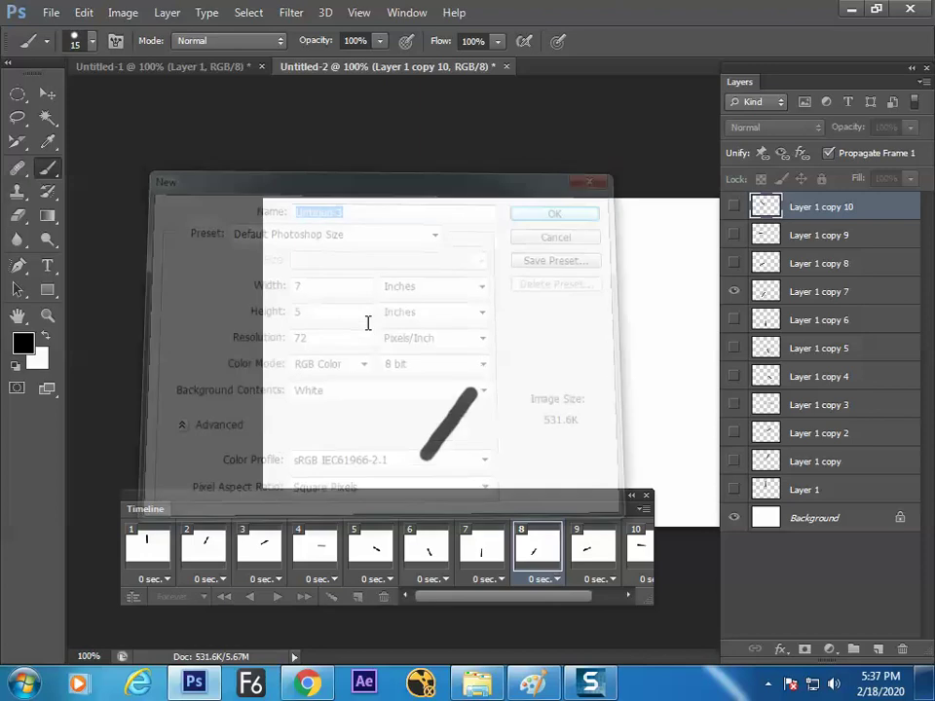
{"action": "key", "text": "Return"}
{"action": "key", "text": "ctrl+shift+n"}
{"action": "key", "text": "Return"}
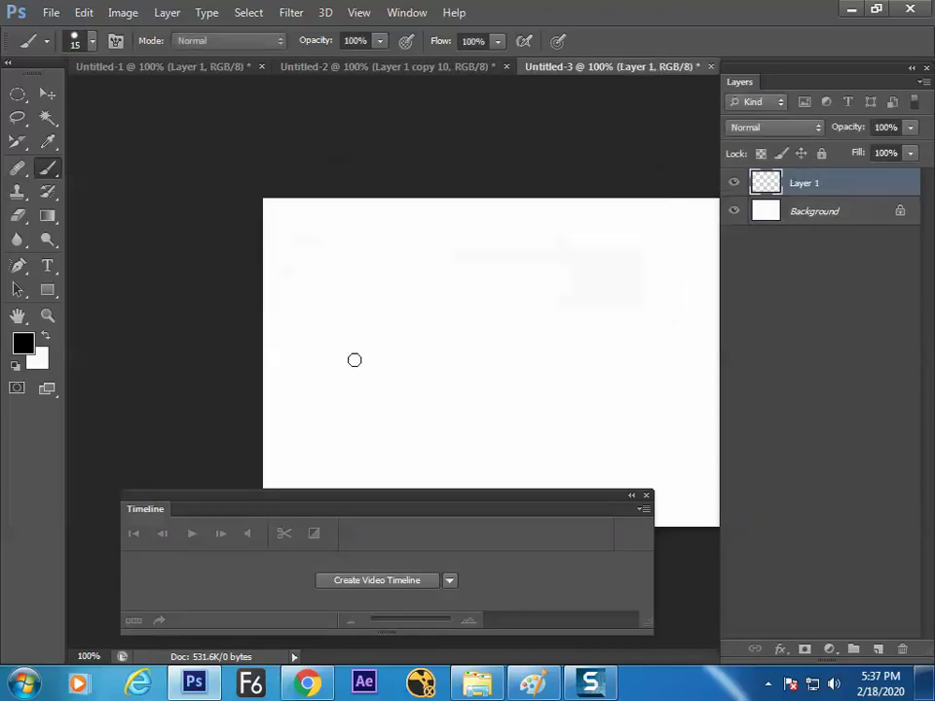
{"action": "left_click", "coordinate": [399, 339]}
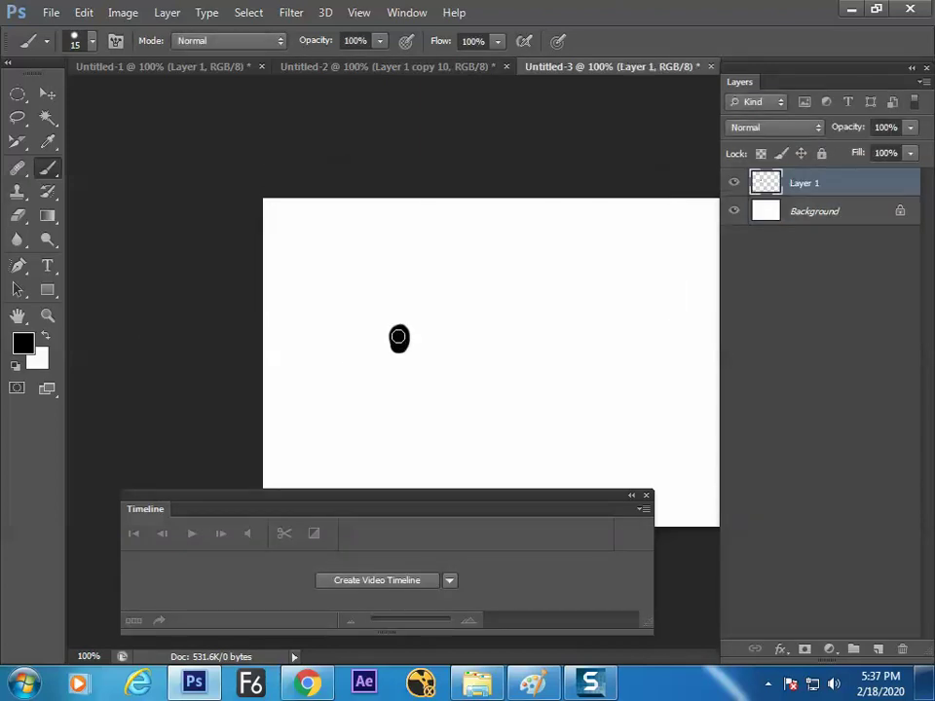
- Add another new layer and paint a small red (ff0000) dot on it, to the right of the black dot
{"action": "key", "text": "ctrl+shift+n"}
{"action": "key", "text": "Return"}
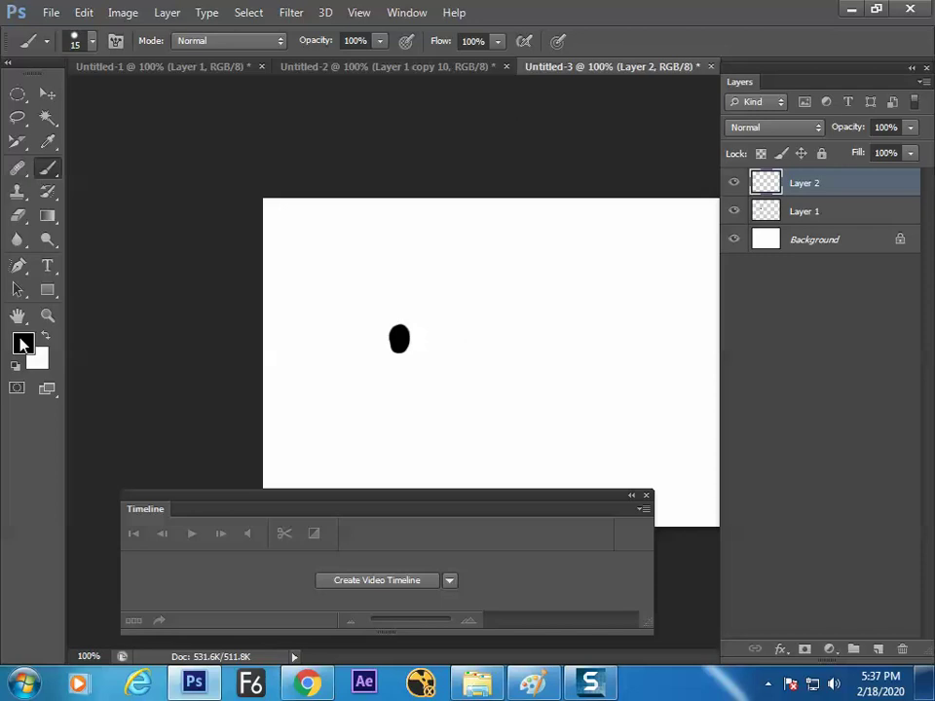
{"action": "left_click", "coordinate": [23, 342]}
{"action": "left_click", "coordinate": [369, 294]}
{"action": "left_click", "coordinate": [385, 298]}
{"action": "left_click", "coordinate": [595, 290]}
{"action": "left_click", "coordinate": [519, 347]}
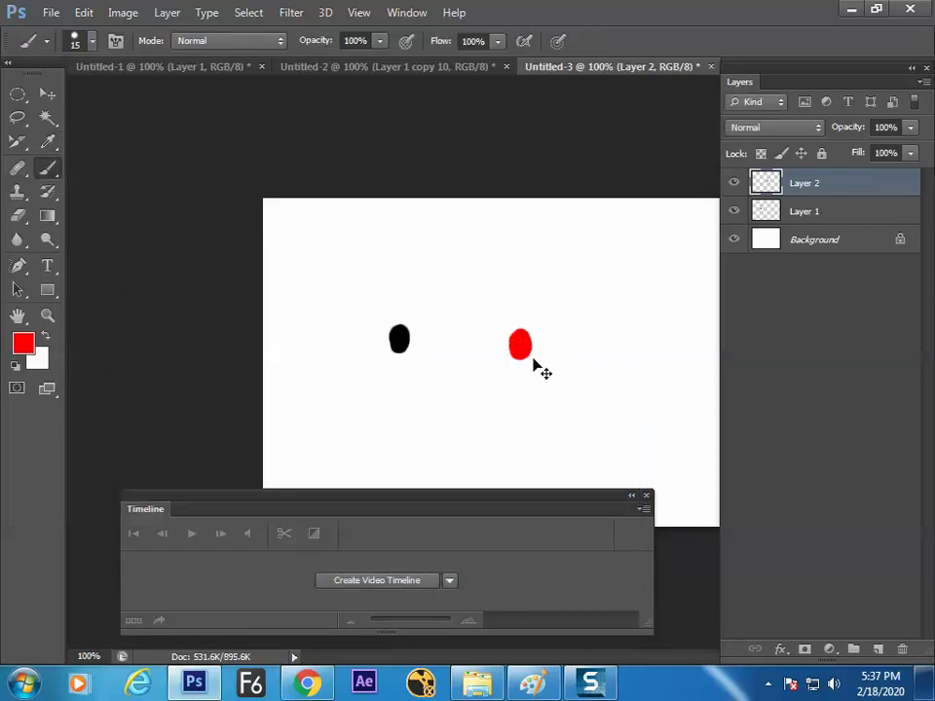
- Add a third layer and paint a small bright green dot on it, between the black and red dots
{"action": "key", "text": "ctrl+shift+n"}
{"action": "key", "text": "Return"}
{"action": "left_click", "coordinate": [23, 342]}
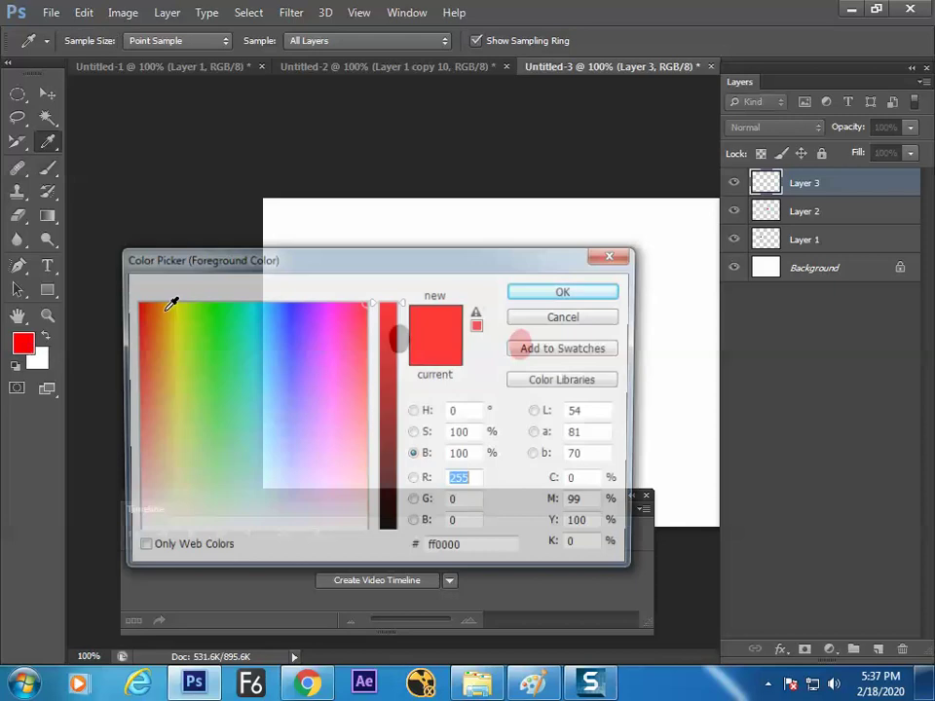
{"action": "left_click", "coordinate": [348, 318]}
{"action": "left_click", "coordinate": [572, 291]}
{"action": "left_click", "coordinate": [457, 332]}
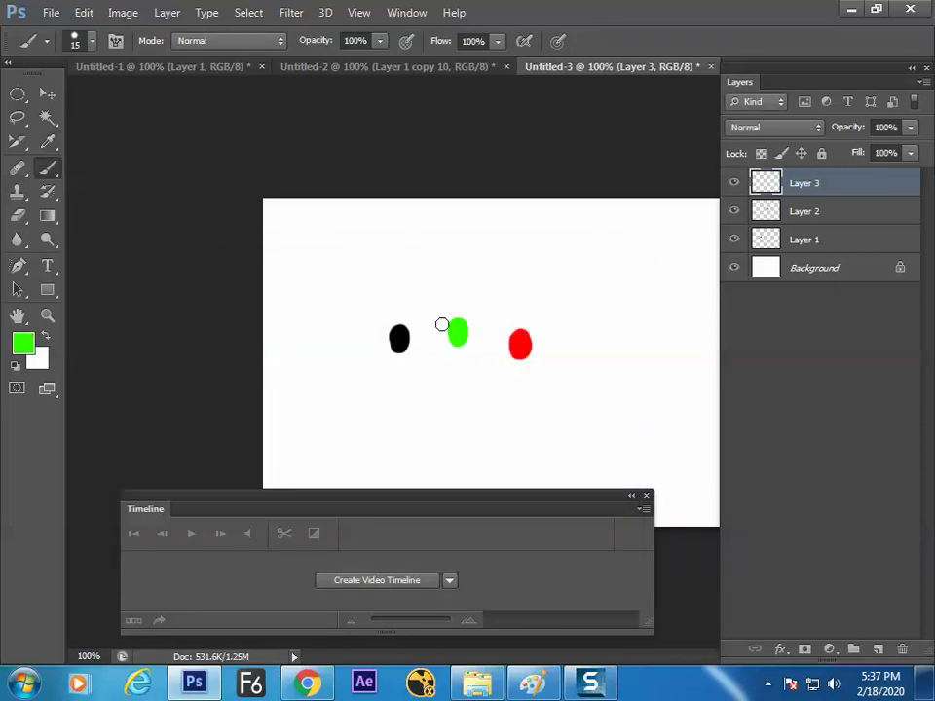
- Start a frame animation for the three-dot document, with a 0.1-second frame delay and looping set to Forever
{"action": "left_click", "coordinate": [399, 581]}
{"action": "left_click", "coordinate": [131, 621]}
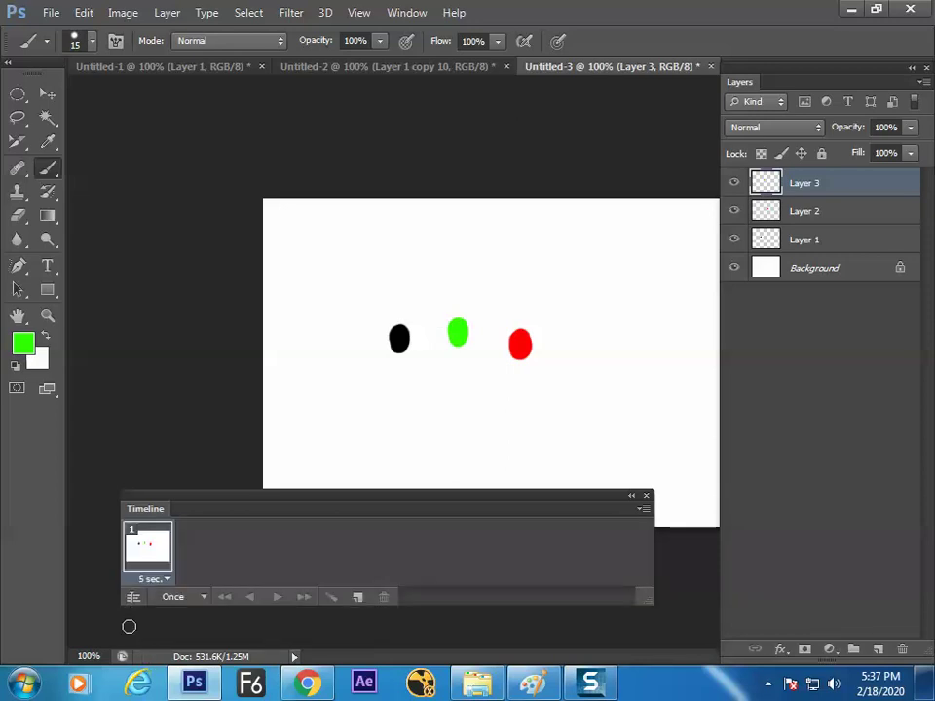
{"action": "left_click", "coordinate": [155, 582]}
{"action": "left_click", "coordinate": [168, 382]}
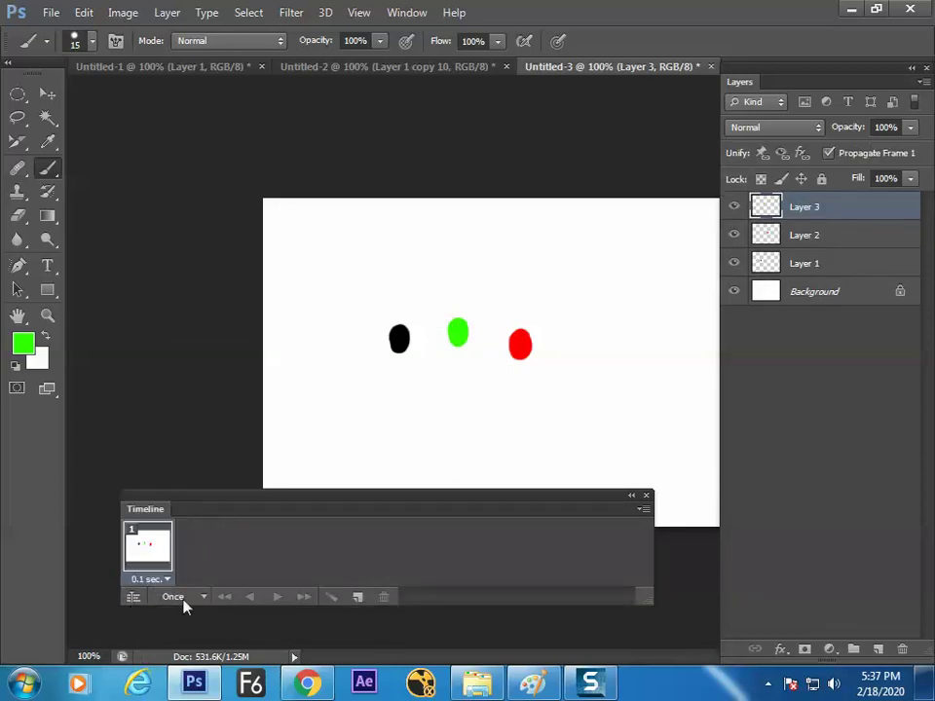
{"action": "left_click", "coordinate": [185, 605]}
{"action": "left_click", "coordinate": [201, 549]}
- Hide the green dot's layer in frame 1, then add a second frame with the black and red dots moved slightly toward each other
{"action": "left_click", "coordinate": [735, 207]}
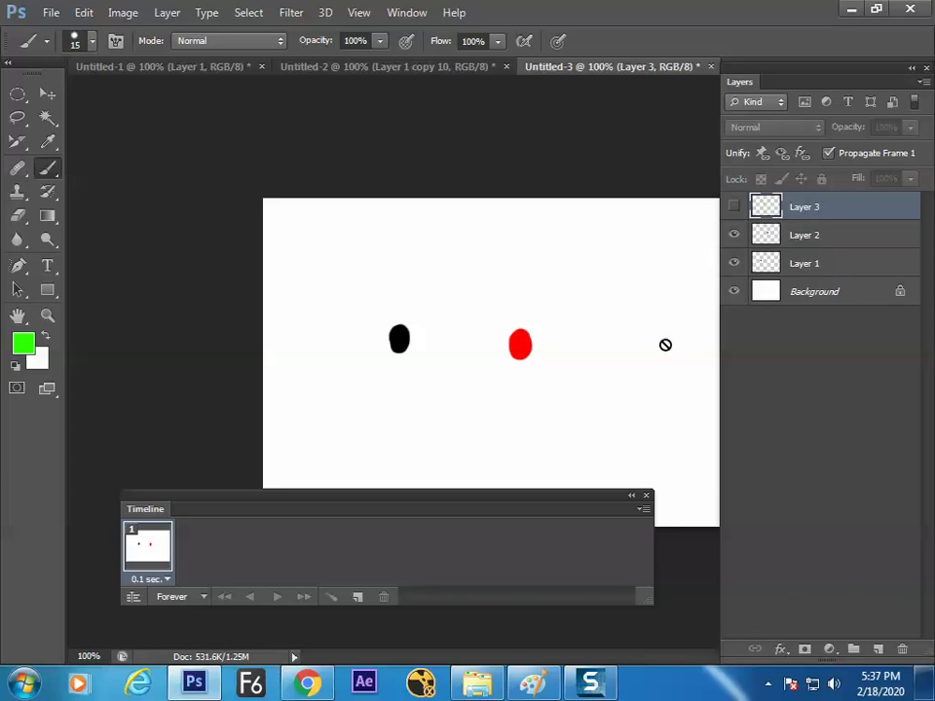
{"action": "left_click", "coordinate": [360, 597]}
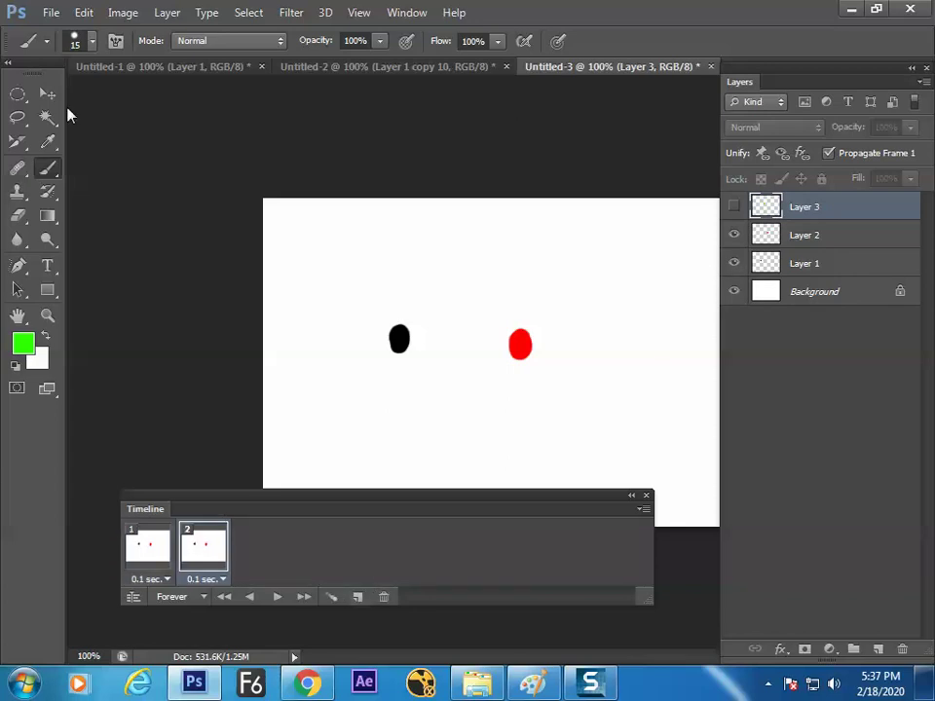
{"action": "left_click", "coordinate": [48, 93]}
{"action": "left_click_drag", "start_coordinate": [408, 349], "coordinate": [423, 351]}
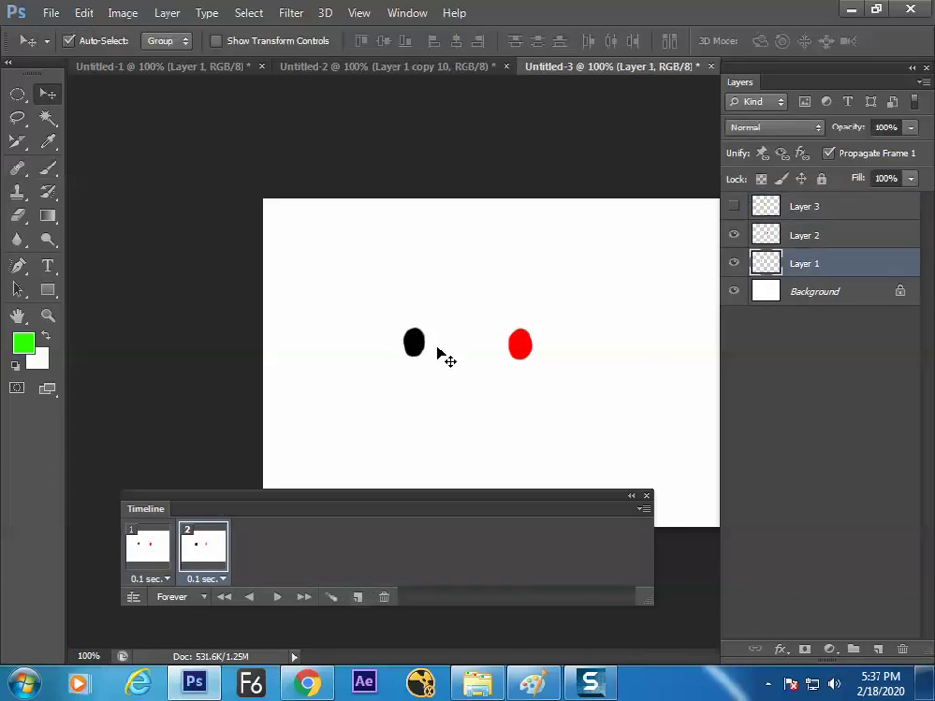
{"action": "left_click_drag", "start_coordinate": [528, 363], "coordinate": [511, 362]}
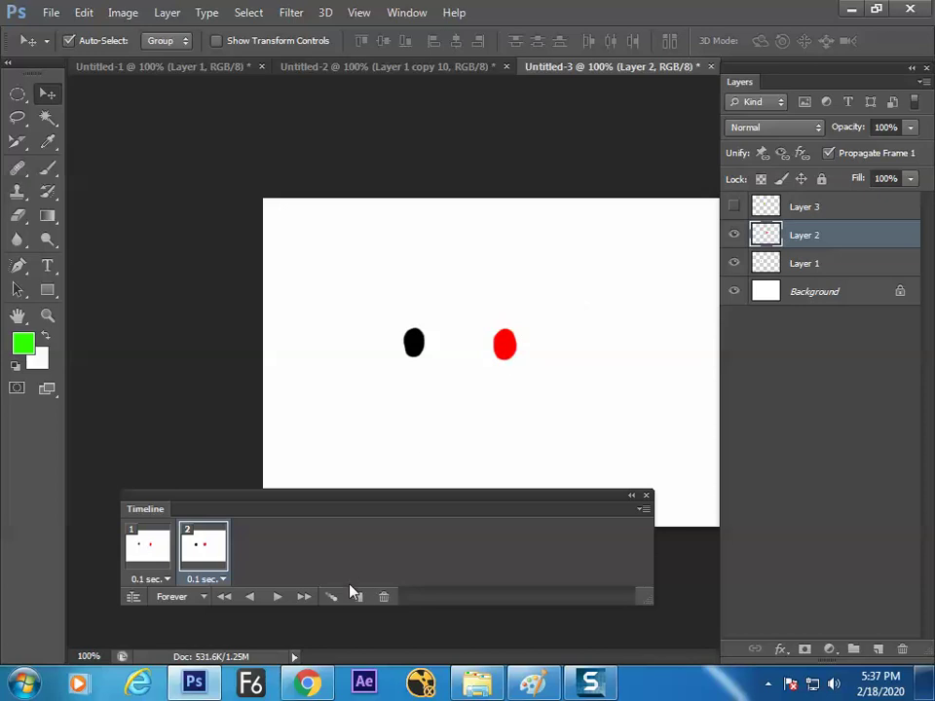
- Add frames 3 to 5, moving the black and red dots closer together in each until they overlap
{"action": "left_click", "coordinate": [355, 596]}
{"action": "left_click_drag", "start_coordinate": [413, 343], "coordinate": [431, 345]}
{"action": "left_click_drag", "start_coordinate": [502, 347], "coordinate": [463, 346]}
{"action": "left_click", "coordinate": [356, 597]}
{"action": "left_click", "coordinate": [357, 595]}
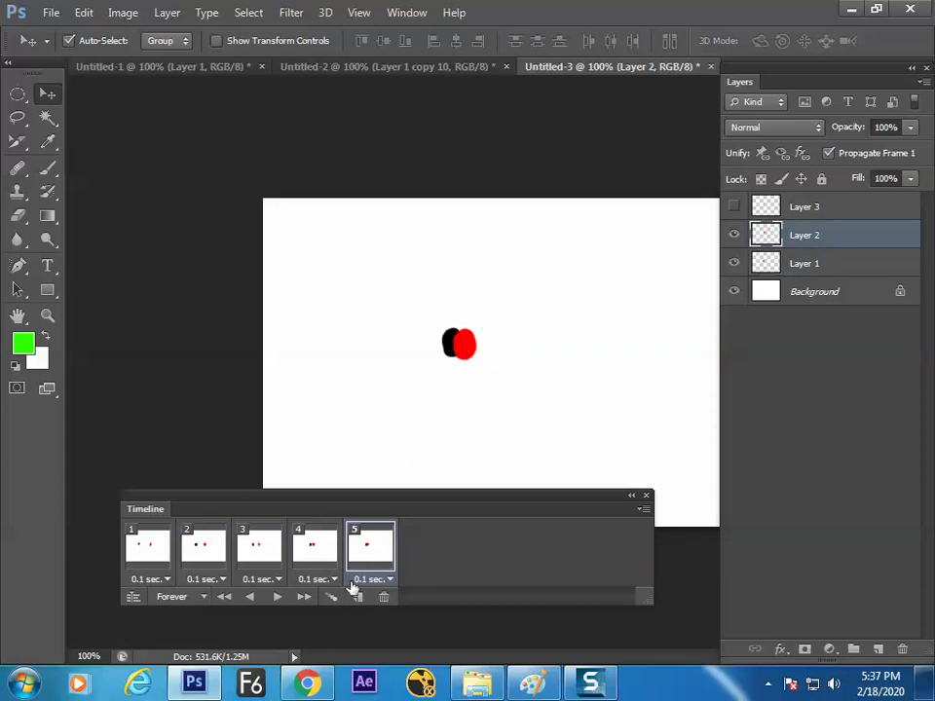
- After checking the earlier frames, add a sixth frame showing only the green dot, with the black and red dots' layers hidden
{"action": "left_click", "coordinate": [317, 547]}
{"action": "left_click", "coordinate": [257, 551]}
{"action": "left_click", "coordinate": [203, 548]}
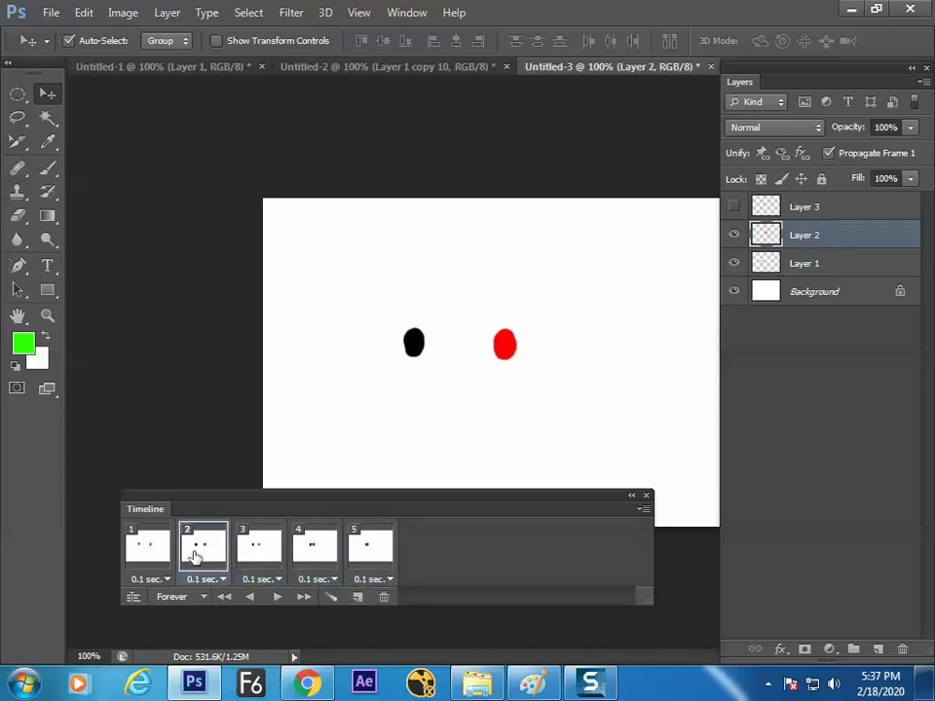
{"action": "left_click", "coordinate": [147, 549]}
{"action": "left_click", "coordinate": [258, 549]}
{"action": "left_click", "coordinate": [373, 551]}
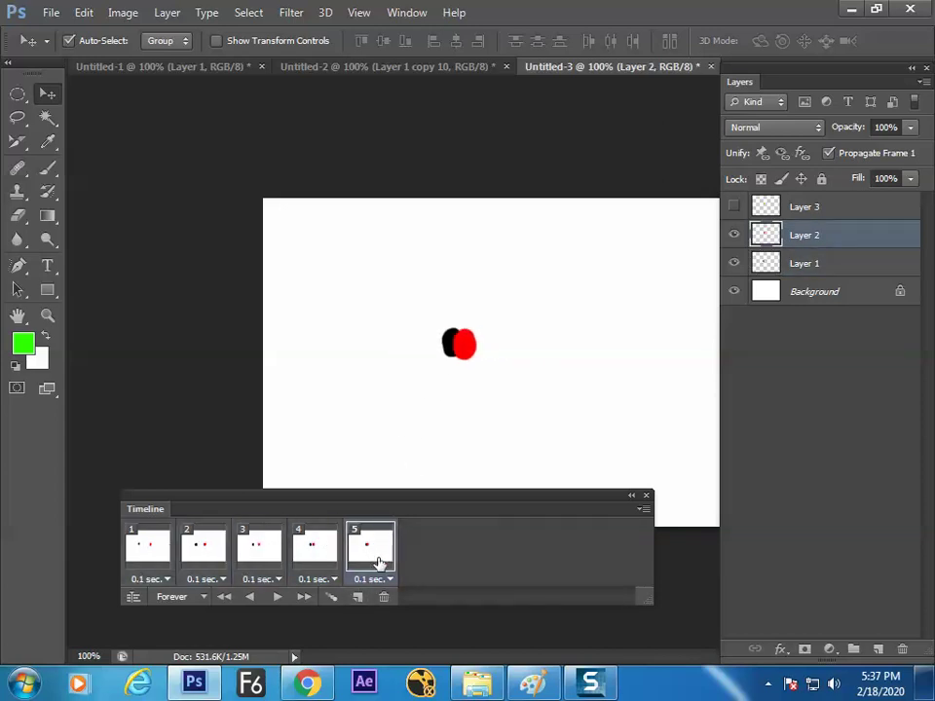
{"action": "left_click", "coordinate": [357, 596]}
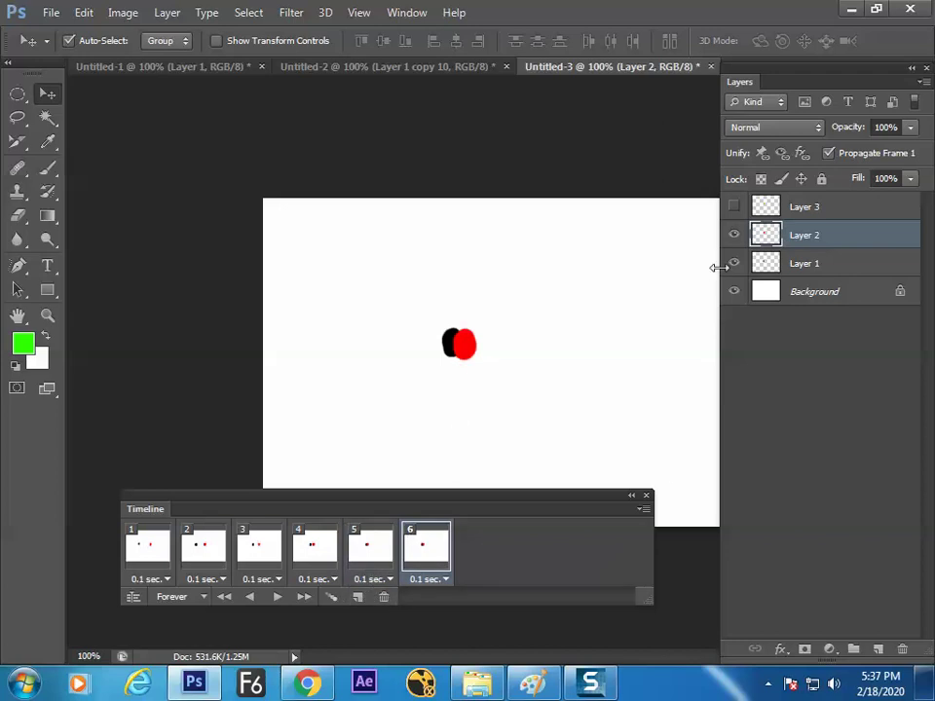
{"action": "left_click", "coordinate": [734, 207]}
{"action": "left_click", "coordinate": [734, 235]}
{"action": "left_click", "coordinate": [735, 265]}
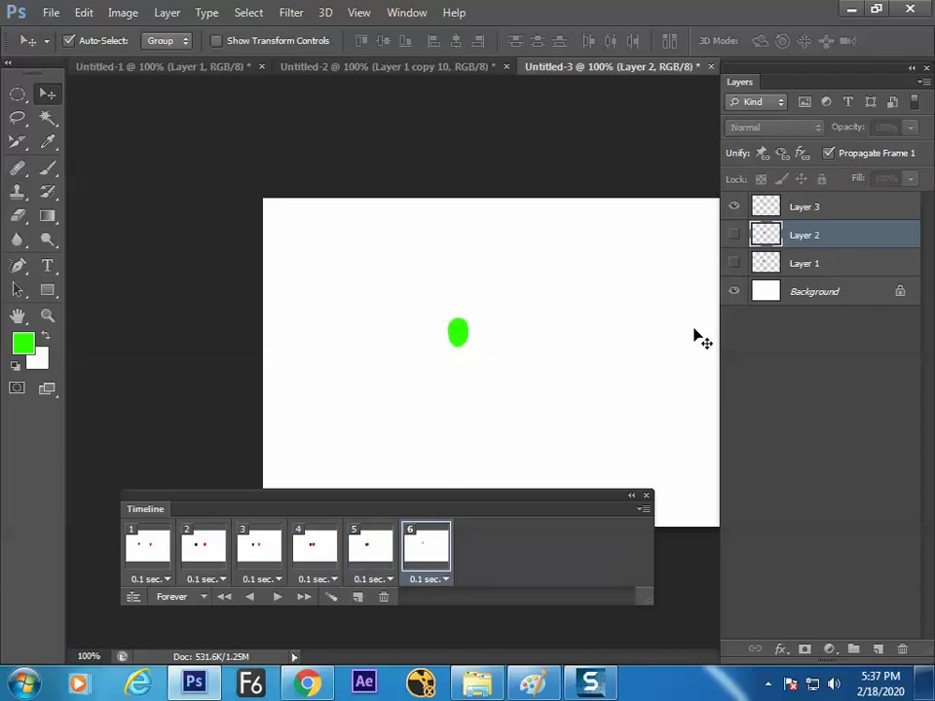
- Play the merging-dots animation and go through its six frames one by one to examine the dots' movement and colour change
{"action": "left_click", "coordinate": [277, 597]}
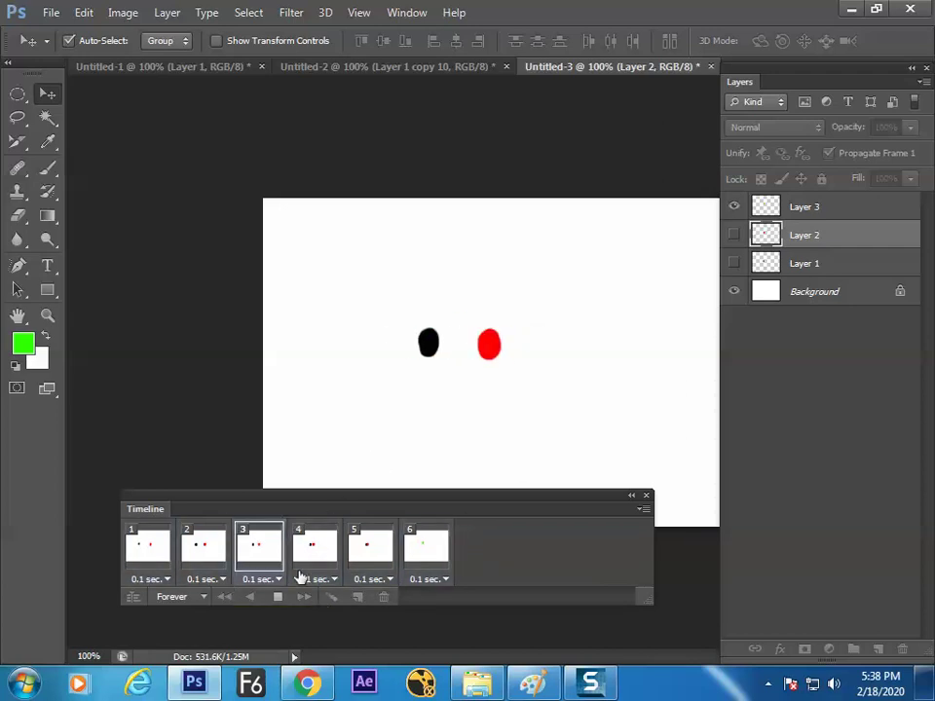
{"action": "left_click", "coordinate": [279, 601]}
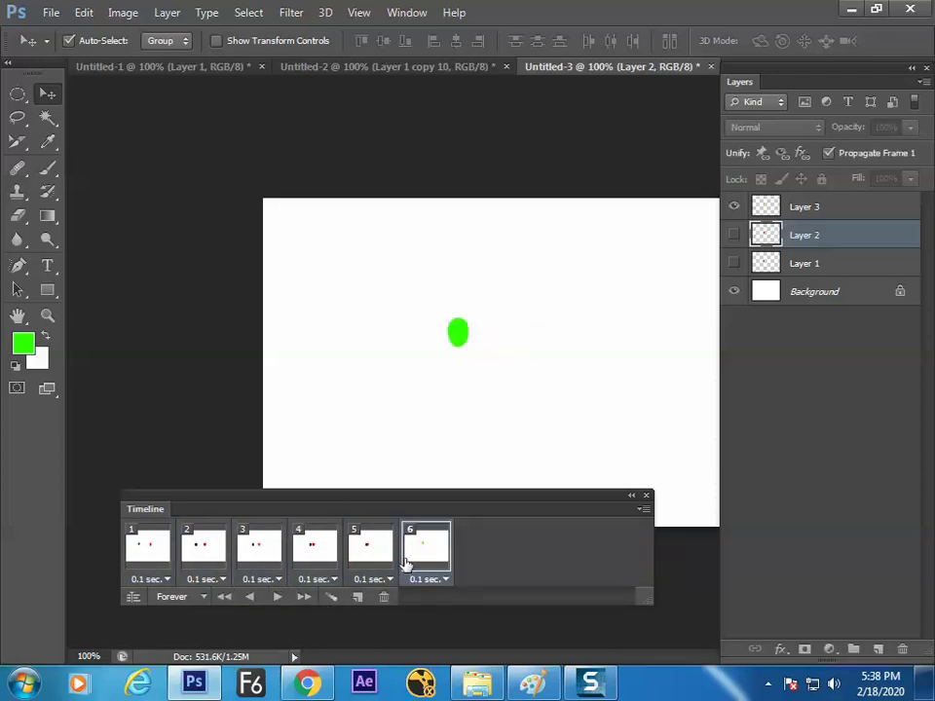
{"action": "left_click", "coordinate": [368, 550]}
{"action": "left_click", "coordinate": [313, 551]}
{"action": "left_click", "coordinate": [258, 553]}
{"action": "left_click", "coordinate": [203, 553]}
{"action": "left_click", "coordinate": [156, 556]}
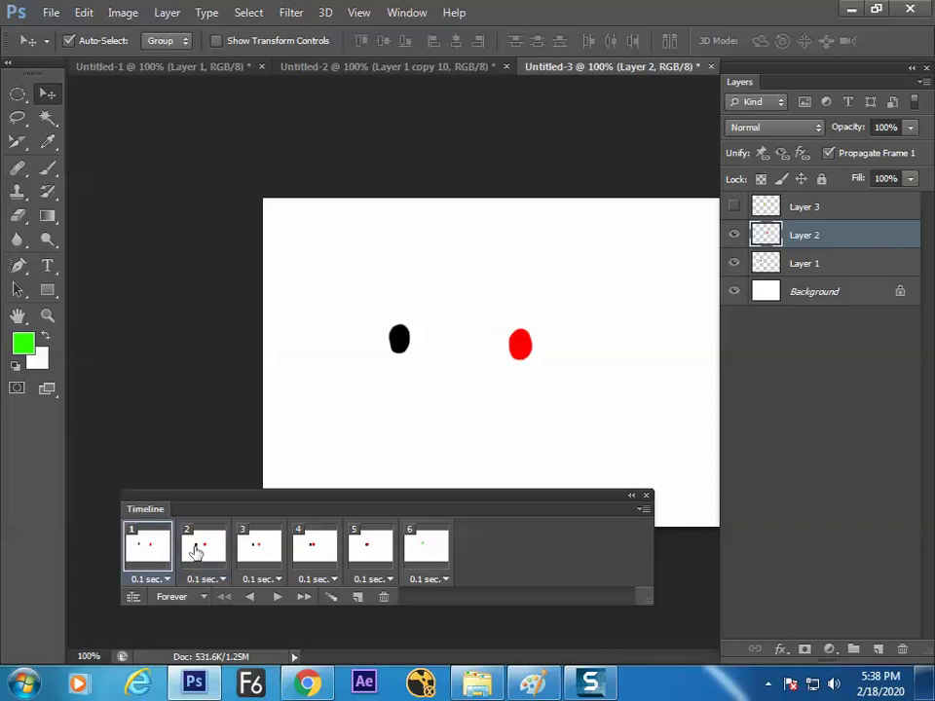
{"action": "left_click", "coordinate": [194, 552]}
{"action": "left_click", "coordinate": [261, 550]}
{"action": "left_click", "coordinate": [313, 550]}
{"action": "left_click", "coordinate": [368, 550]}
{"action": "left_click", "coordinate": [426, 552]}
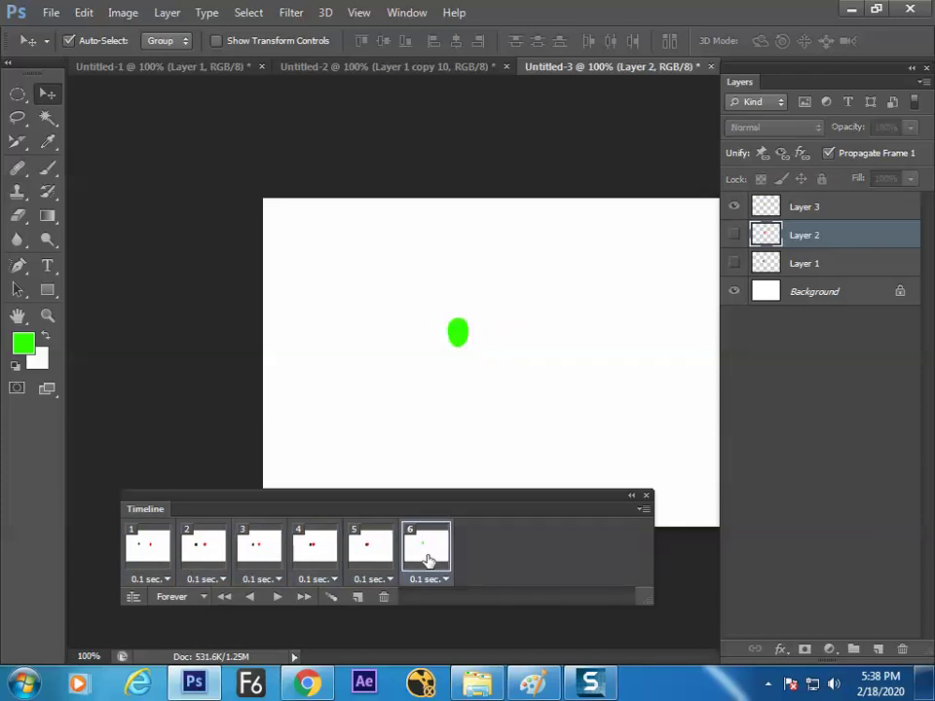
{"action": "left_click", "coordinate": [368, 550]}
{"action": "left_click", "coordinate": [313, 550]}
{"action": "left_click", "coordinate": [258, 552]}
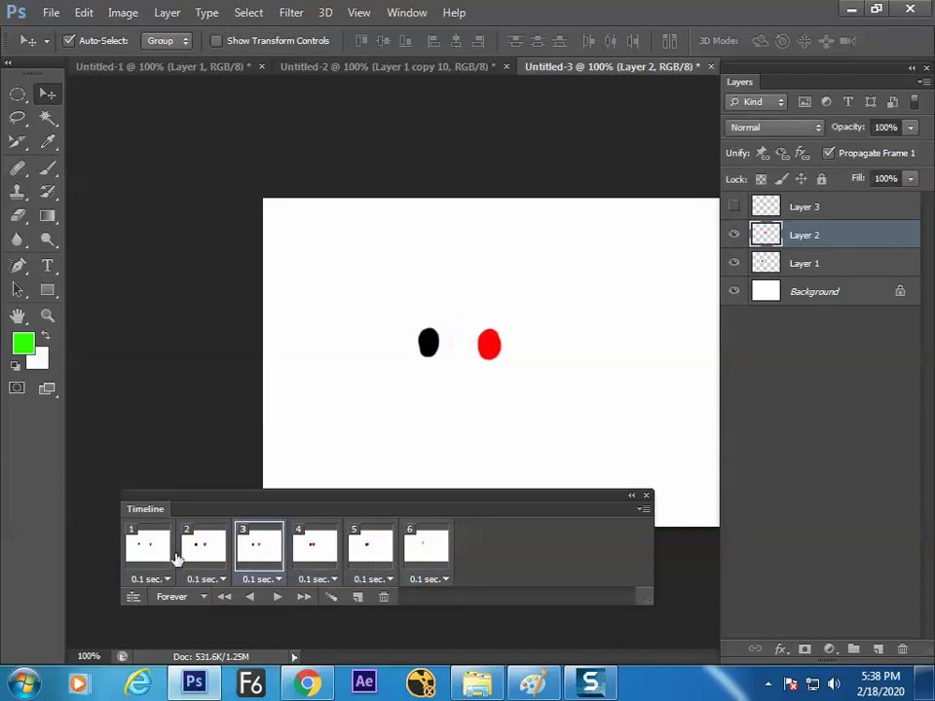
{"action": "left_click", "coordinate": [203, 552]}
{"action": "left_click", "coordinate": [150, 553]}
{"action": "left_click", "coordinate": [276, 596]}
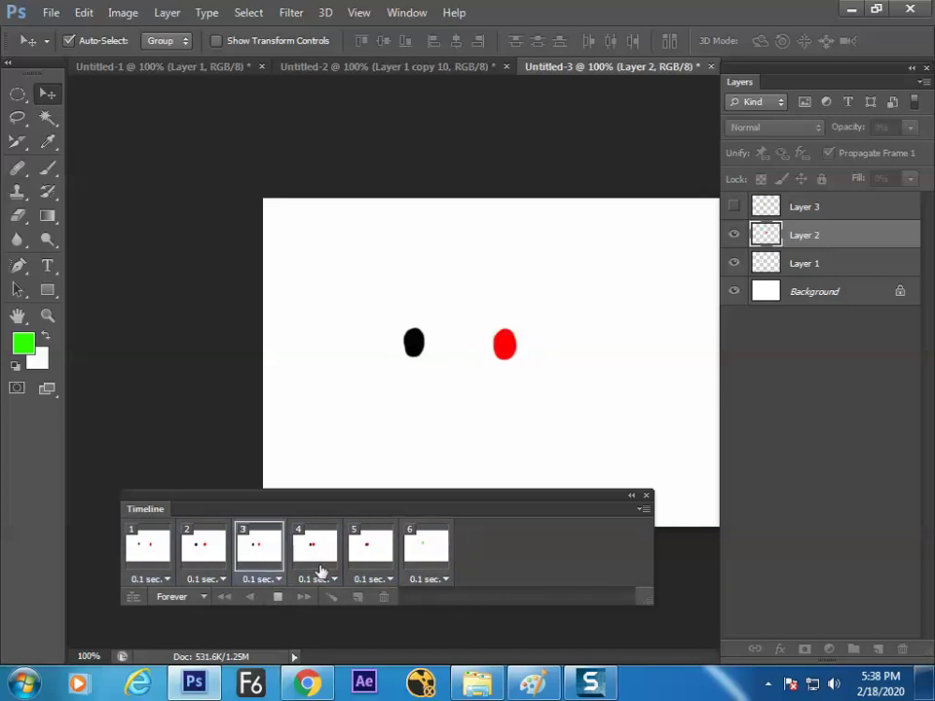
{"action": "left_click", "coordinate": [281, 597]}
- Set the delay of the green dot's frame to 1.0 second and preview the animation
{"action": "left_click", "coordinate": [429, 555]}
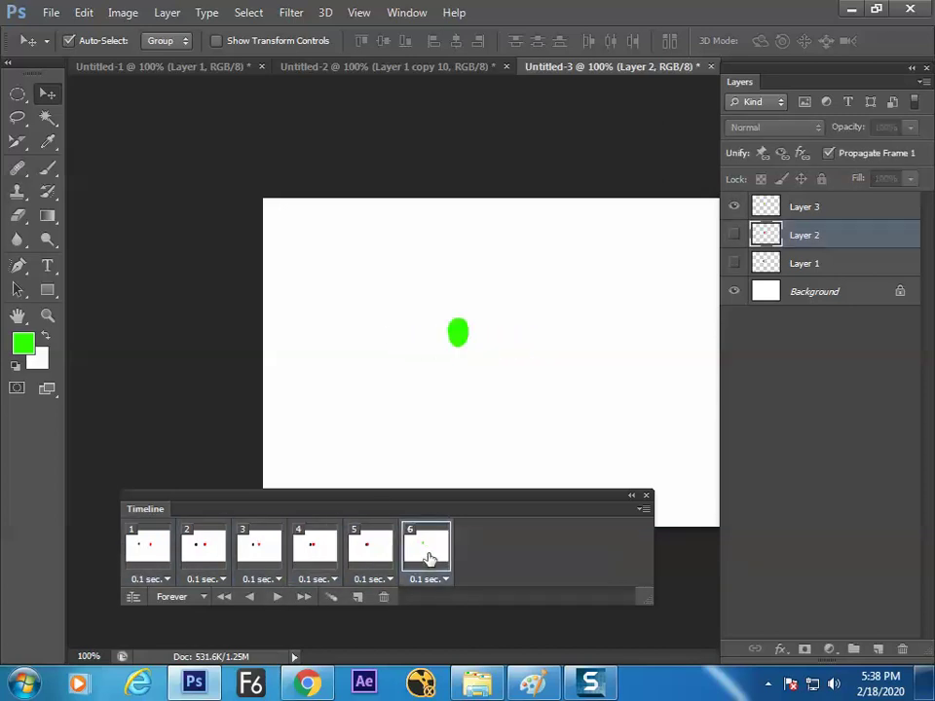
{"action": "left_click", "coordinate": [431, 581]}
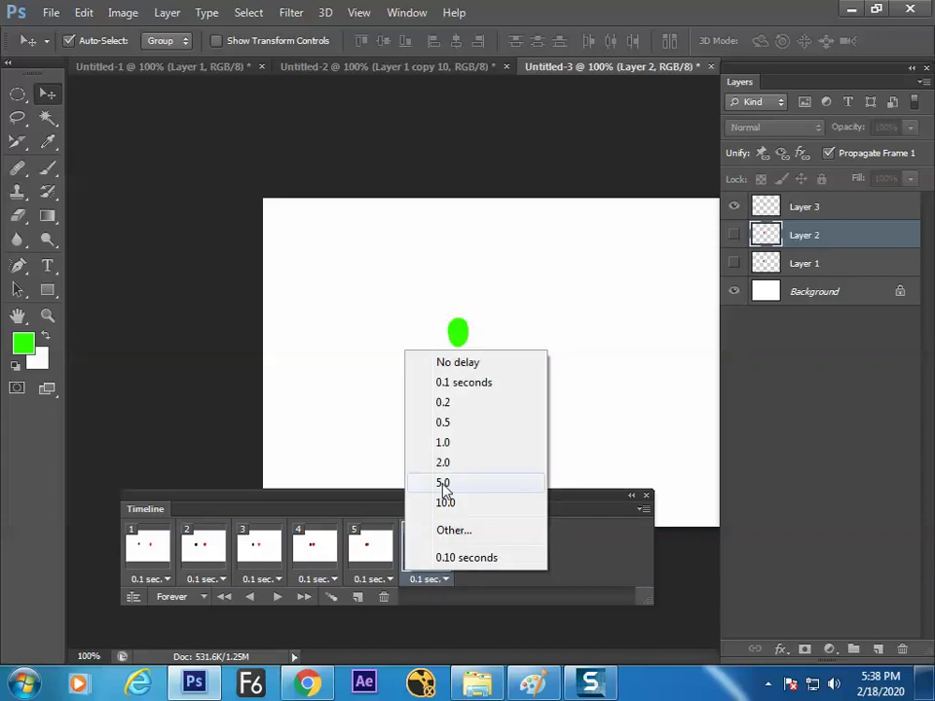
{"action": "left_click", "coordinate": [443, 443]}
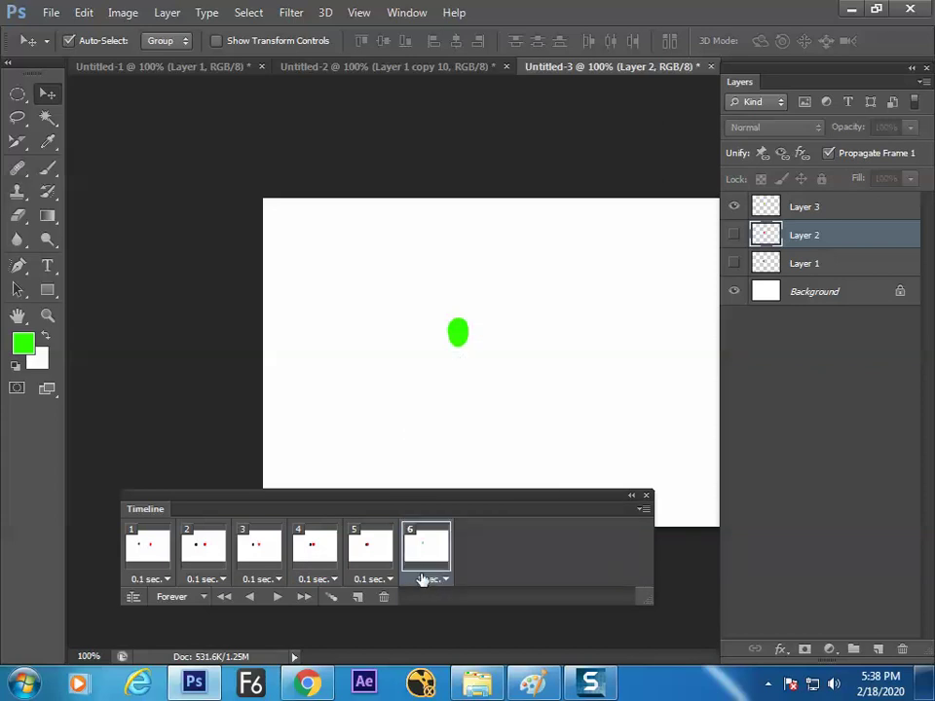
{"action": "left_click", "coordinate": [277, 597]}
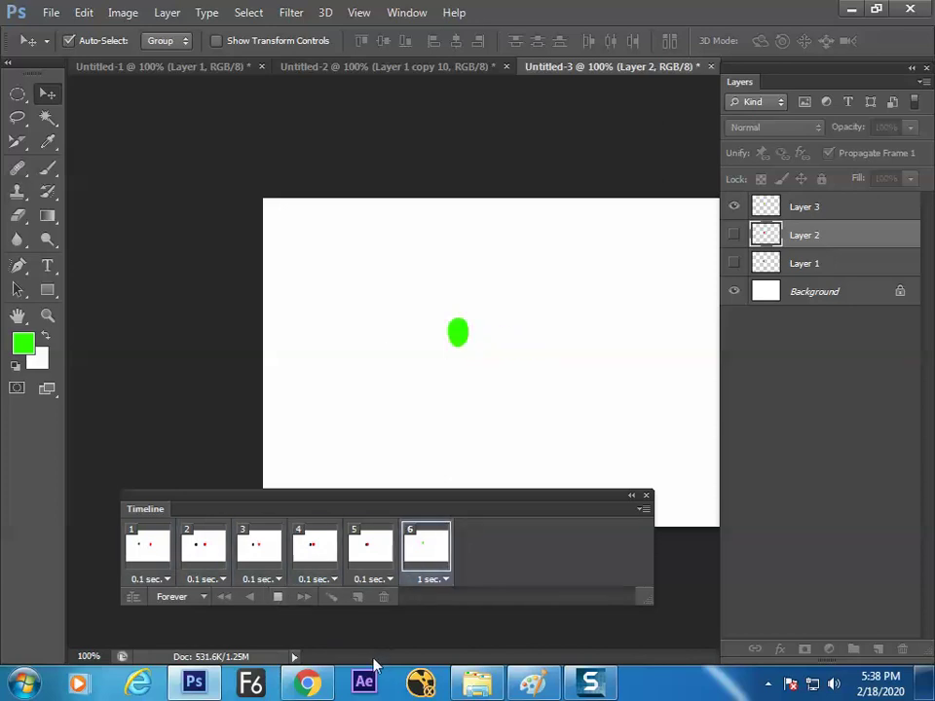
- Switch to Paint, write and circle "Stop" and "Mult character" below "Rotational" in the notes, and tick off the last one
{"action": "left_click", "coordinate": [308, 683]}
{"action": "left_click", "coordinate": [532, 682]}
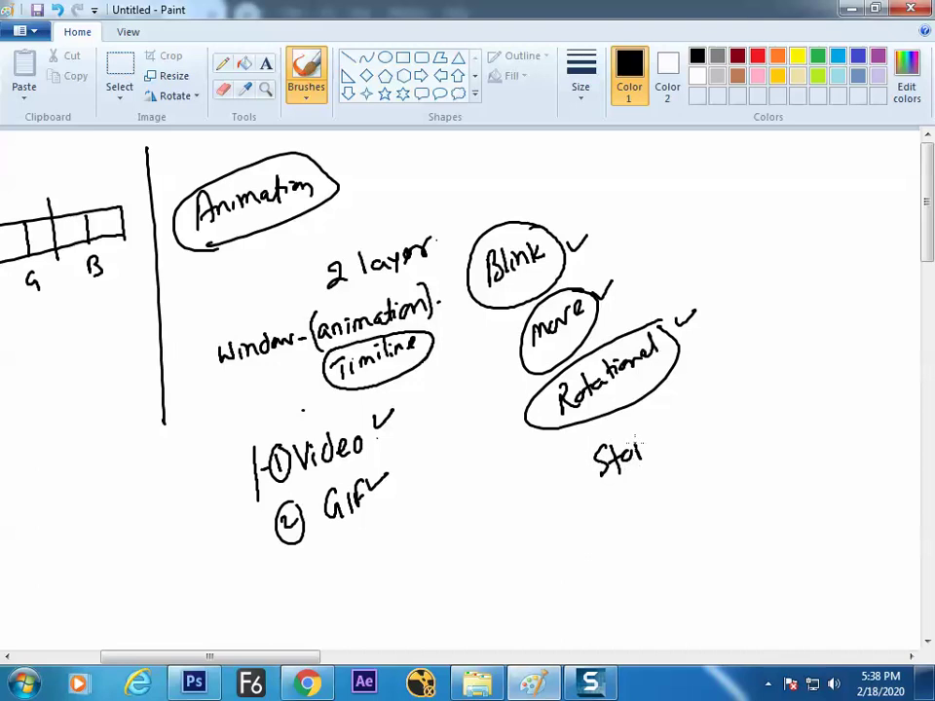
{"action": "mouse_move", "coordinate": [624, 419]}
{"action": "left_mouse_down"}
{"action": "mouse_move", "coordinate": [581, 474]}
{"action": "mouse_move", "coordinate": [649, 465]}
{"action": "left_mouse_up"}
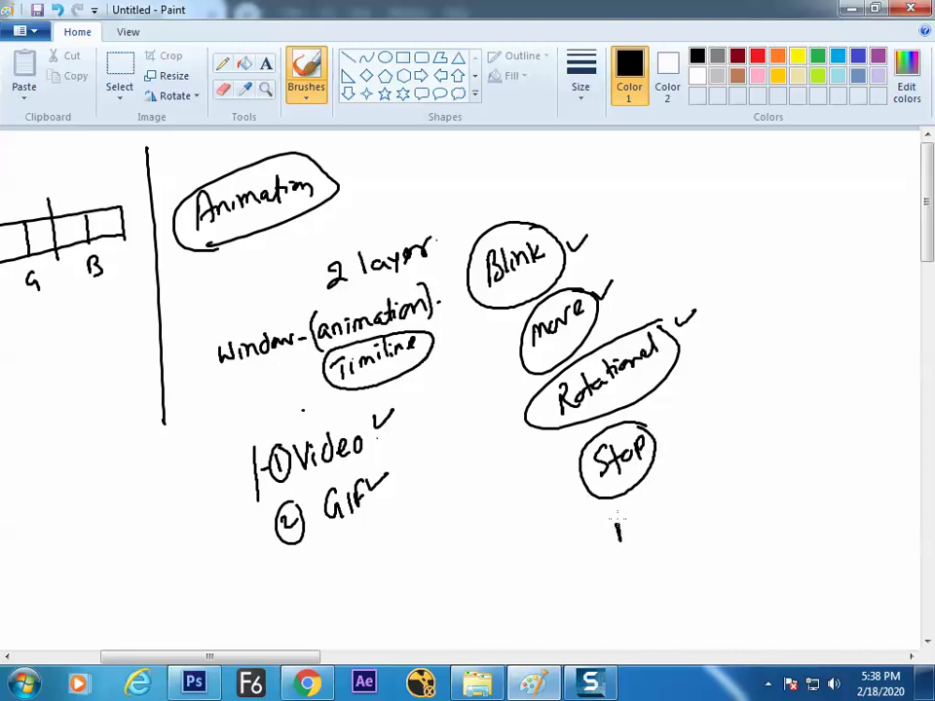
{"action": "mouse_move", "coordinate": [665, 499]}
{"action": "left_mouse_down"}
{"action": "mouse_move", "coordinate": [707, 455]}
{"action": "mouse_move", "coordinate": [714, 462]}
{"action": "mouse_move", "coordinate": [729, 450]}
{"action": "mouse_move", "coordinate": [735, 423]}
{"action": "mouse_move", "coordinate": [738, 442]}
{"action": "mouse_move", "coordinate": [749, 403]}
{"action": "mouse_move", "coordinate": [700, 430]}
{"action": "mouse_move", "coordinate": [601, 514]}
{"action": "mouse_move", "coordinate": [601, 557]}
{"action": "mouse_move", "coordinate": [732, 489]}
{"action": "mouse_move", "coordinate": [772, 391]}
{"action": "left_mouse_up"}
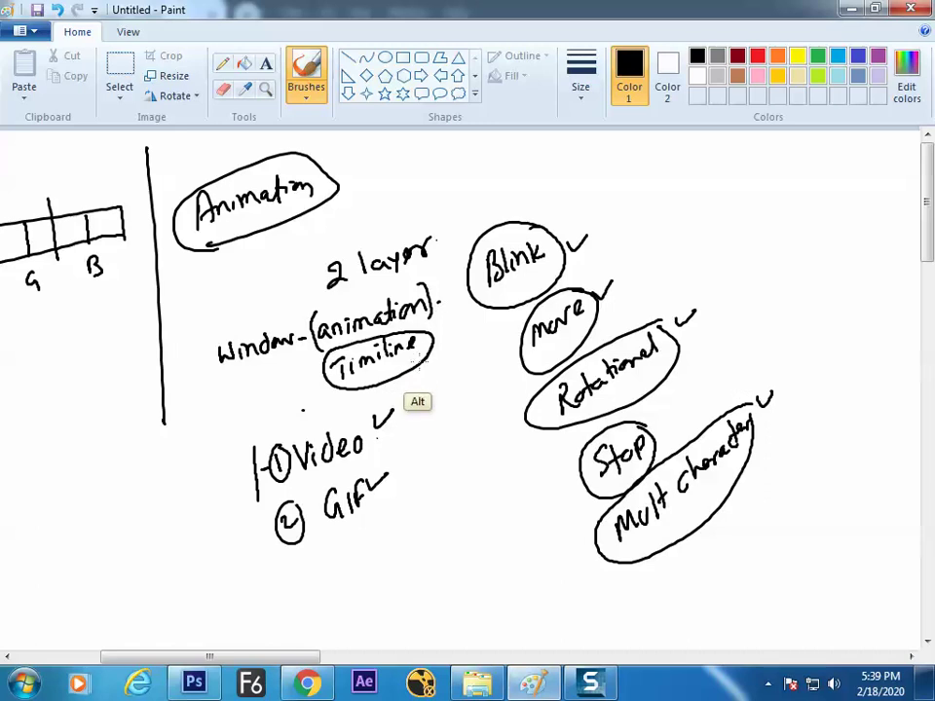
- Return to Photoshop, select all six animation frames and copy them
{"action": "key", "text": "alt+Tab"}
{"action": "left_click", "coordinate": [307, 683]}
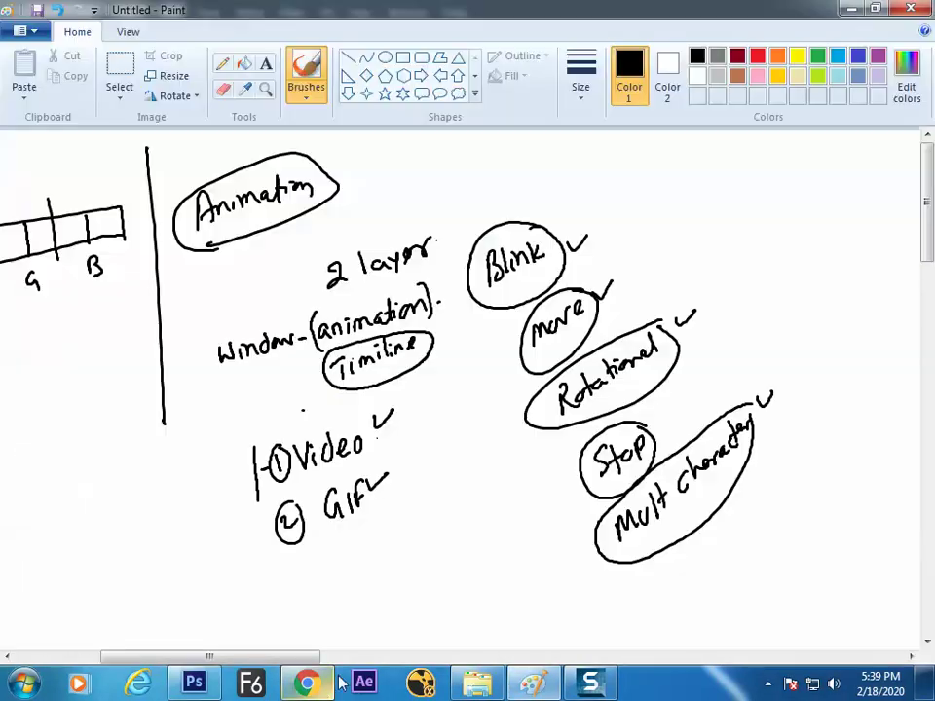
{"action": "left_click", "coordinate": [194, 682]}
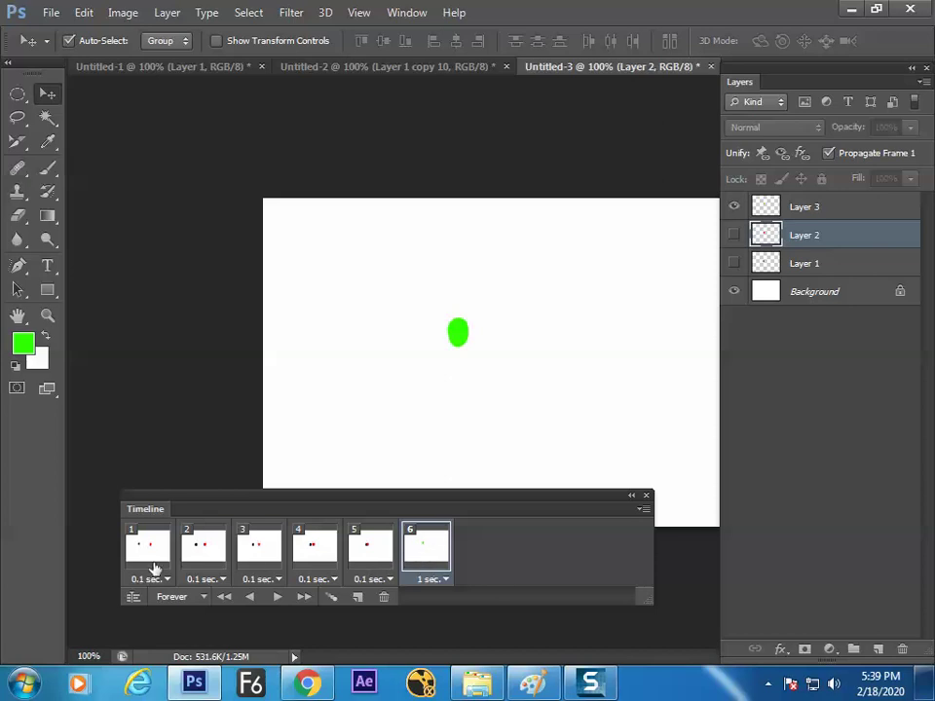
{"action": "left_click", "coordinate": [642, 508]}
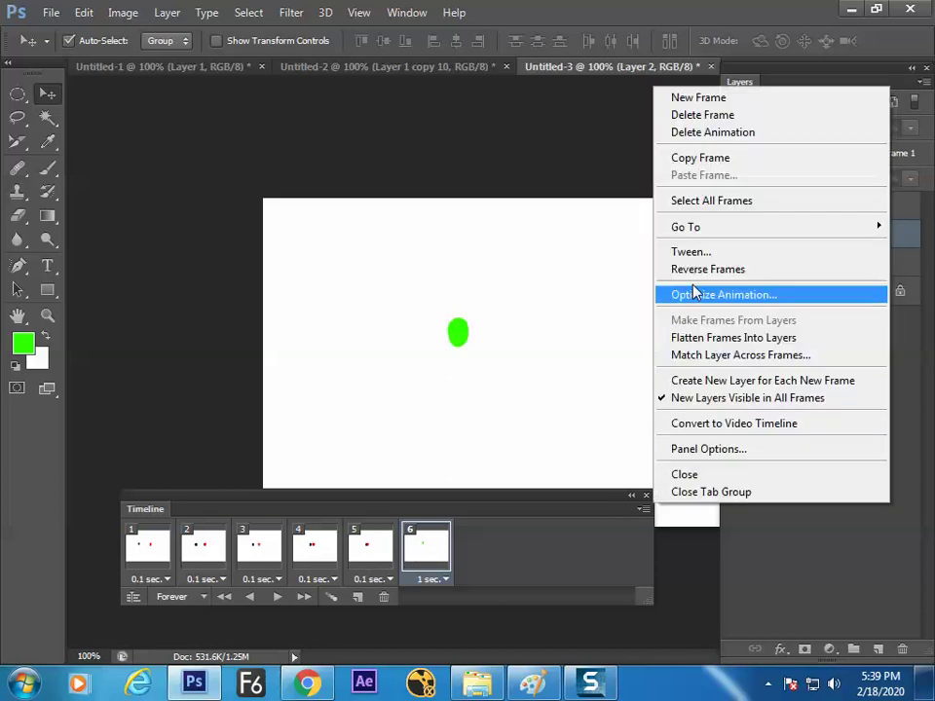
{"action": "left_click", "coordinate": [643, 510]}
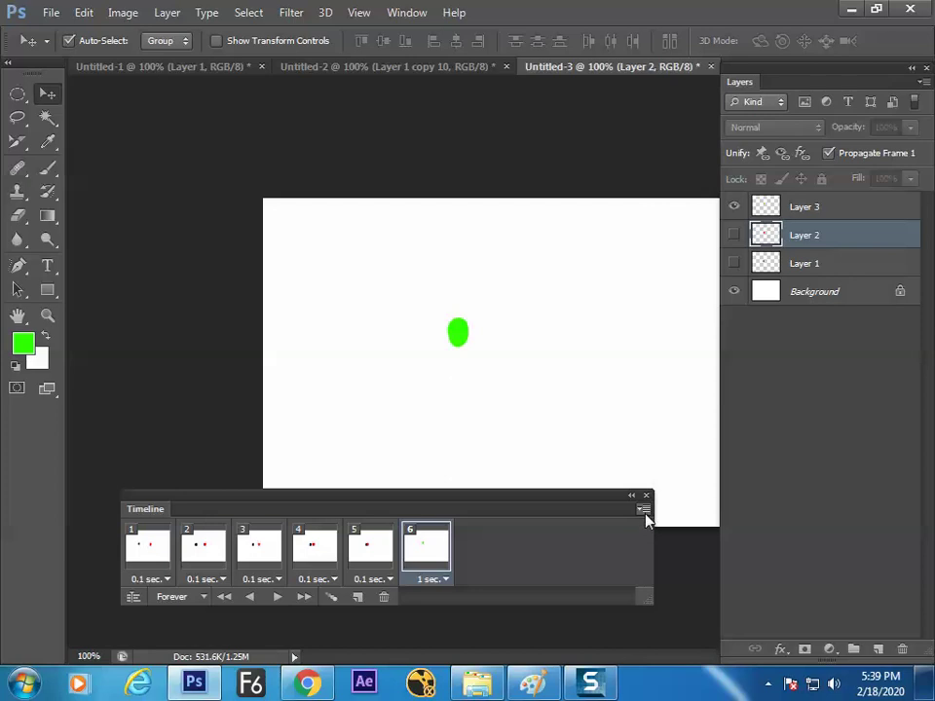
{"action": "left_click", "coordinate": [643, 511]}
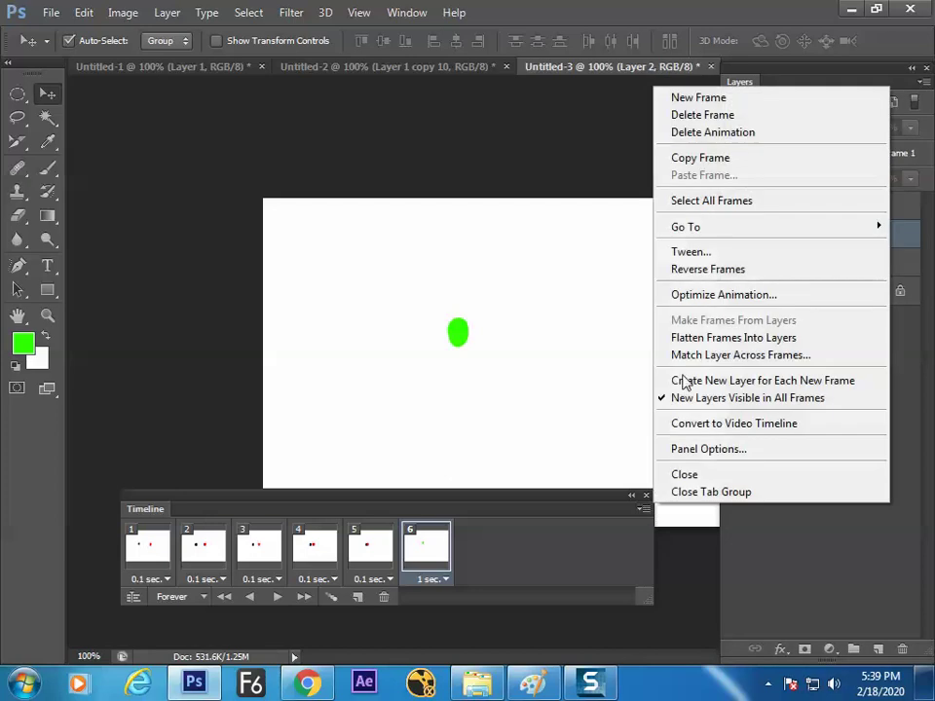
{"action": "left_click", "coordinate": [708, 198]}
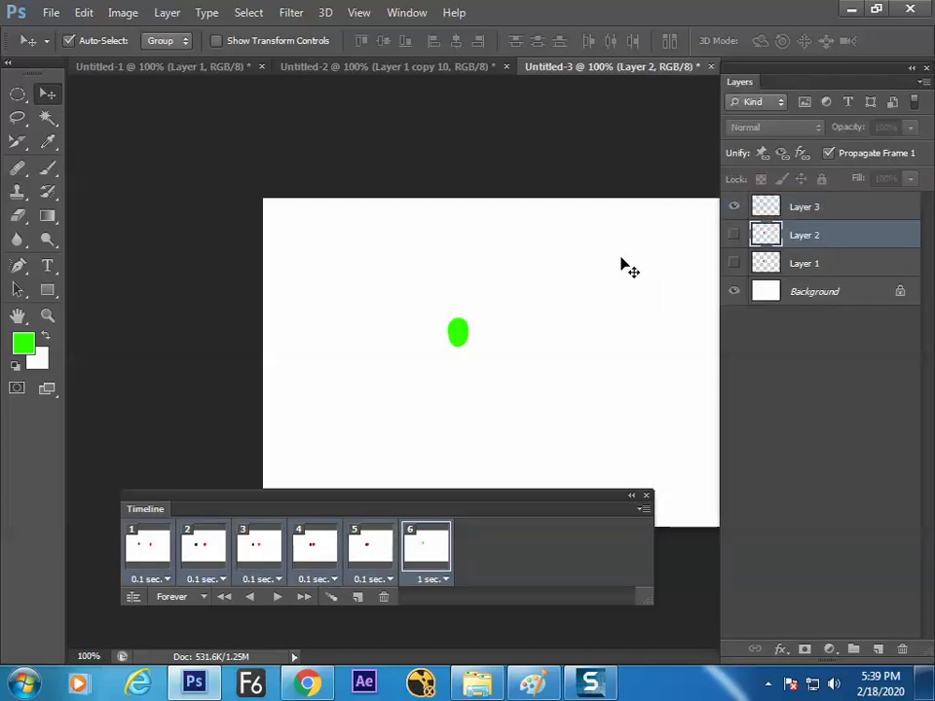
{"action": "left_click", "coordinate": [642, 508]}
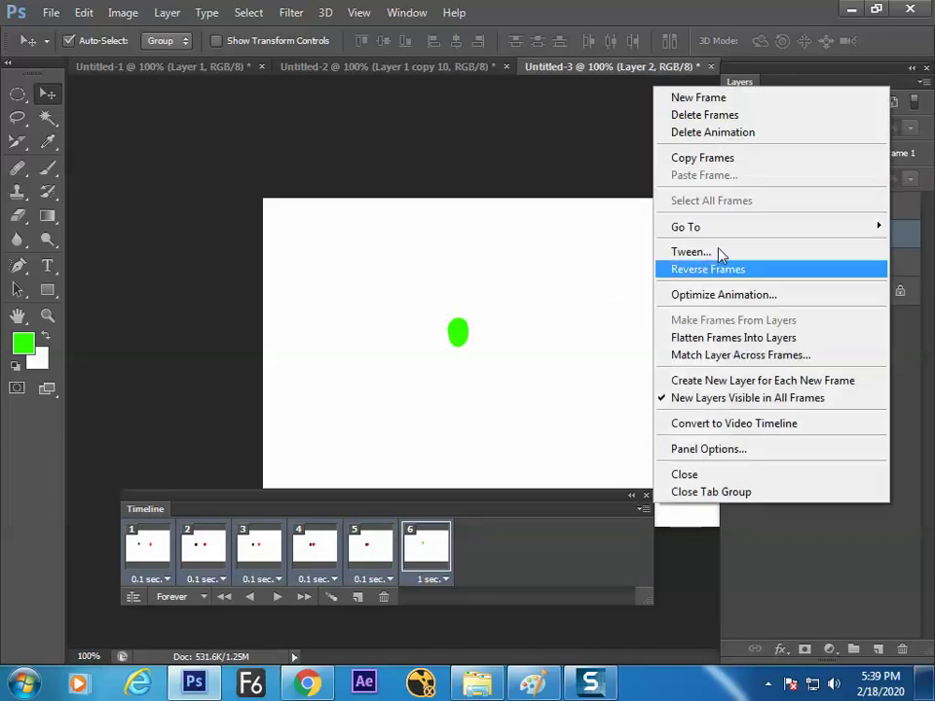
{"action": "left_click", "coordinate": [713, 158]}
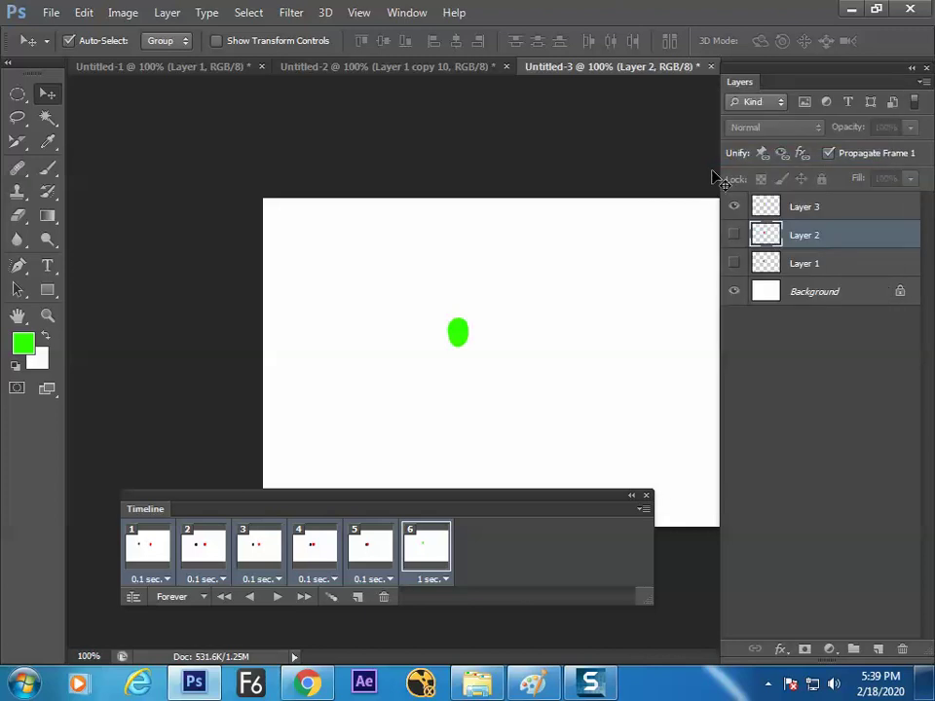
- Paste the copied frames with the Paste After Selection method and bring the added frames into view
{"action": "left_click", "coordinate": [644, 509]}
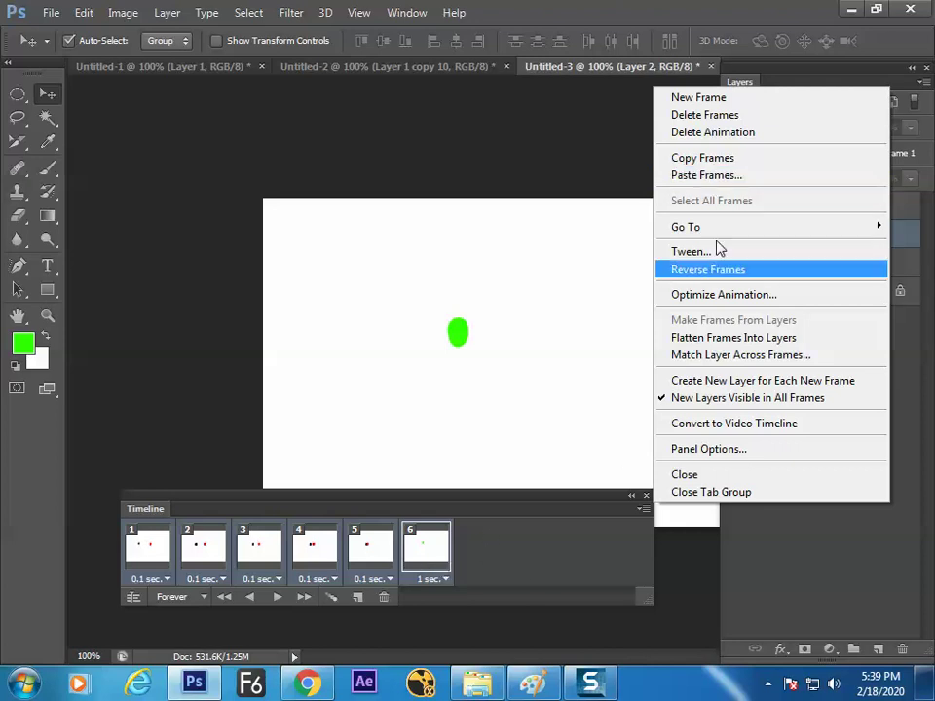
{"action": "left_click", "coordinate": [717, 177]}
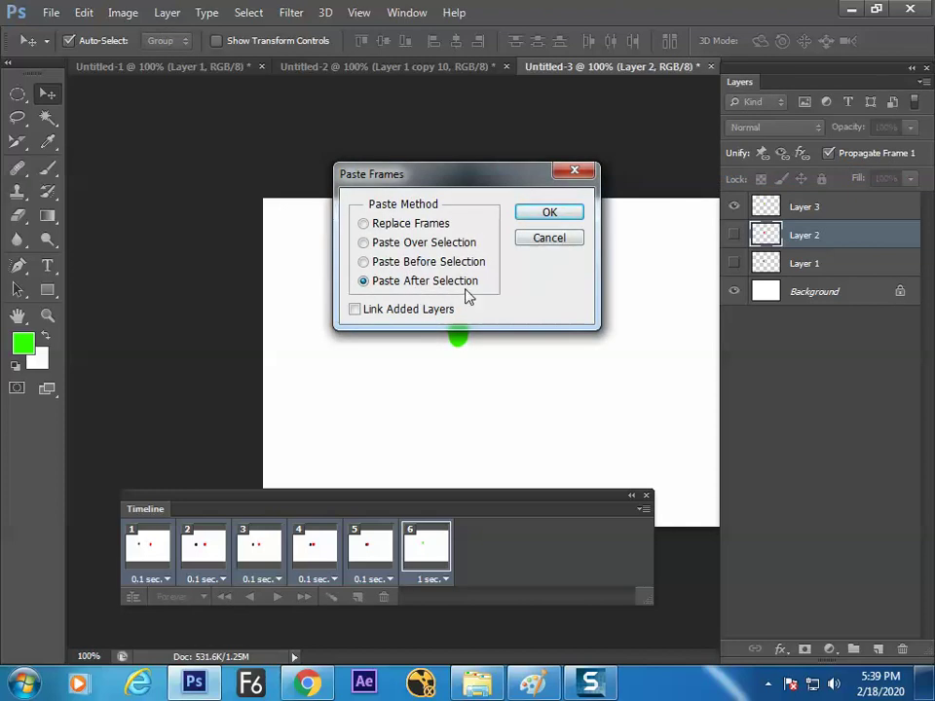
{"action": "left_click", "coordinate": [549, 213]}
{"action": "left_click_drag", "start_coordinate": [455, 596], "coordinate": [481, 603]}
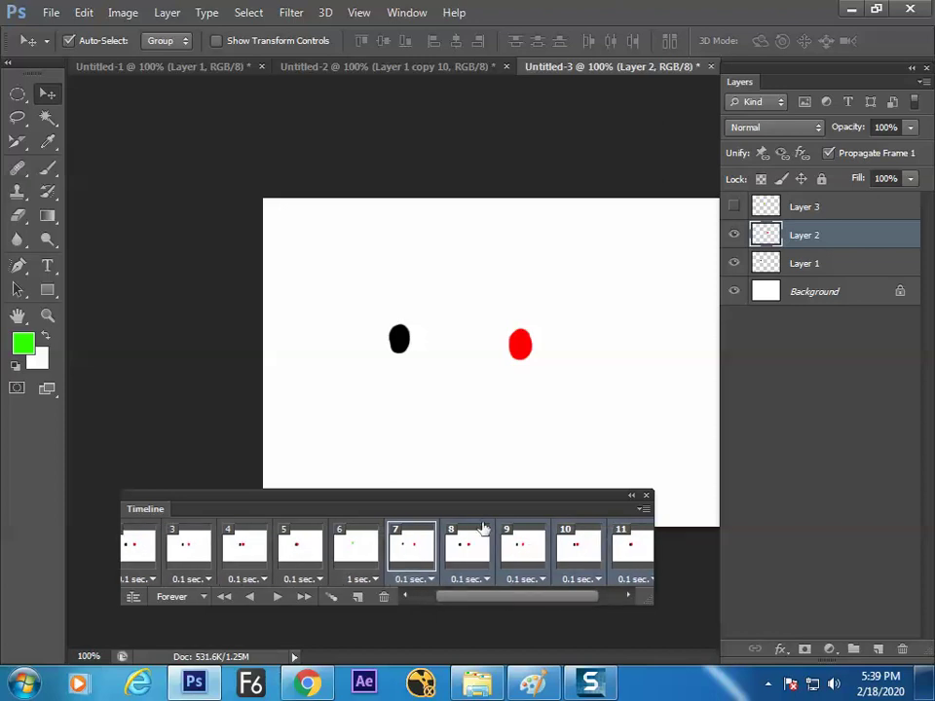
- Reverse the order of the pasted frames 7 to 12
{"action": "left_click_drag", "start_coordinate": [462, 601], "coordinate": [487, 601]}
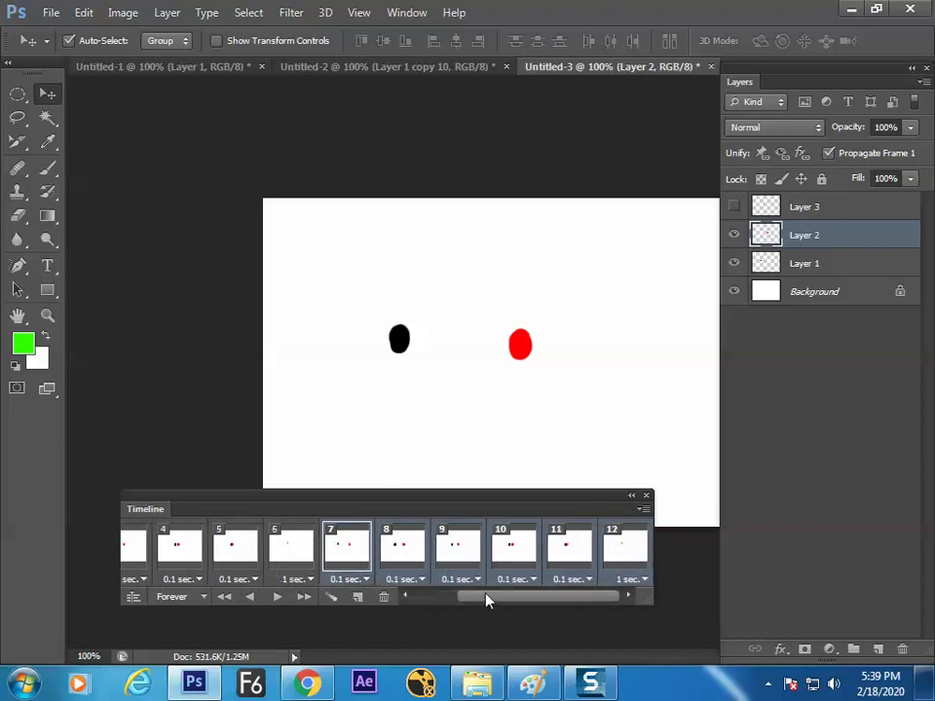
{"action": "left_click", "coordinate": [642, 508]}
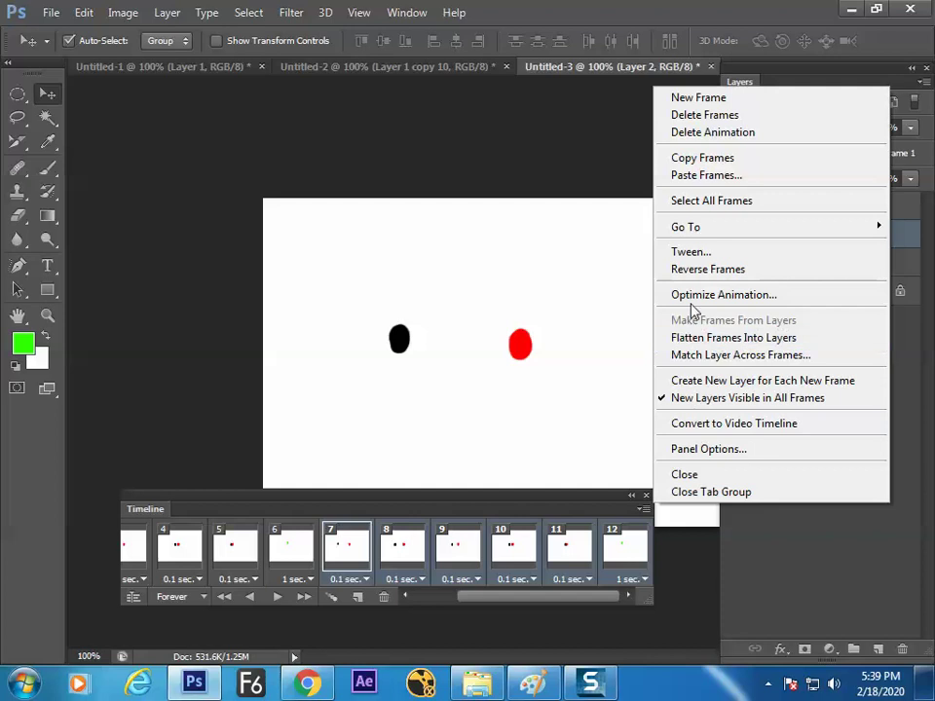
{"action": "left_click", "coordinate": [696, 269]}
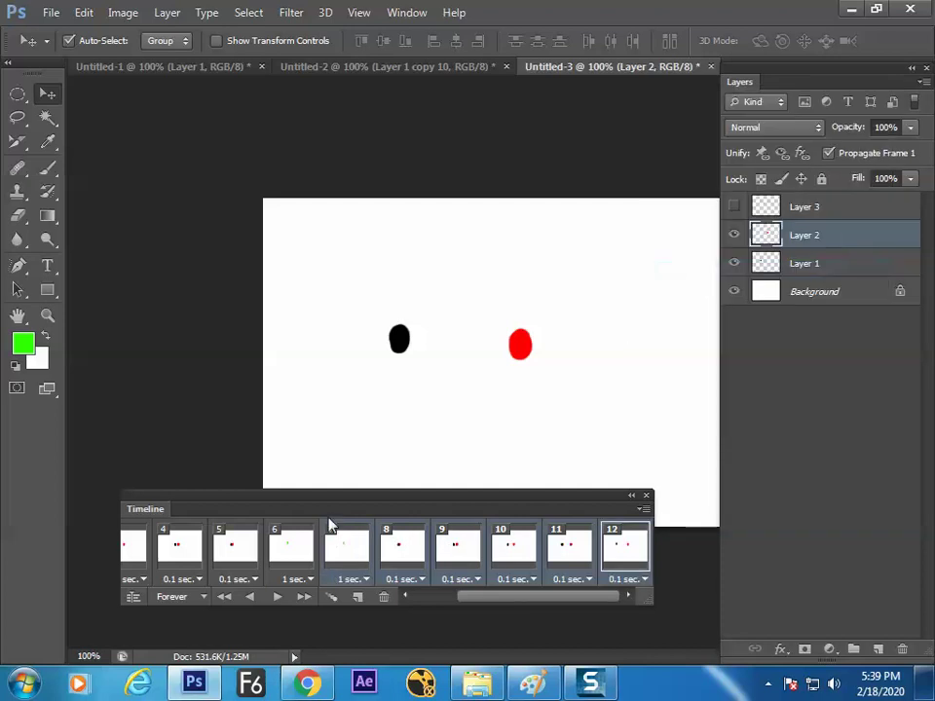
- Delete frame 7, the duplicate of the green dot frame
{"action": "left_click", "coordinate": [293, 551]}
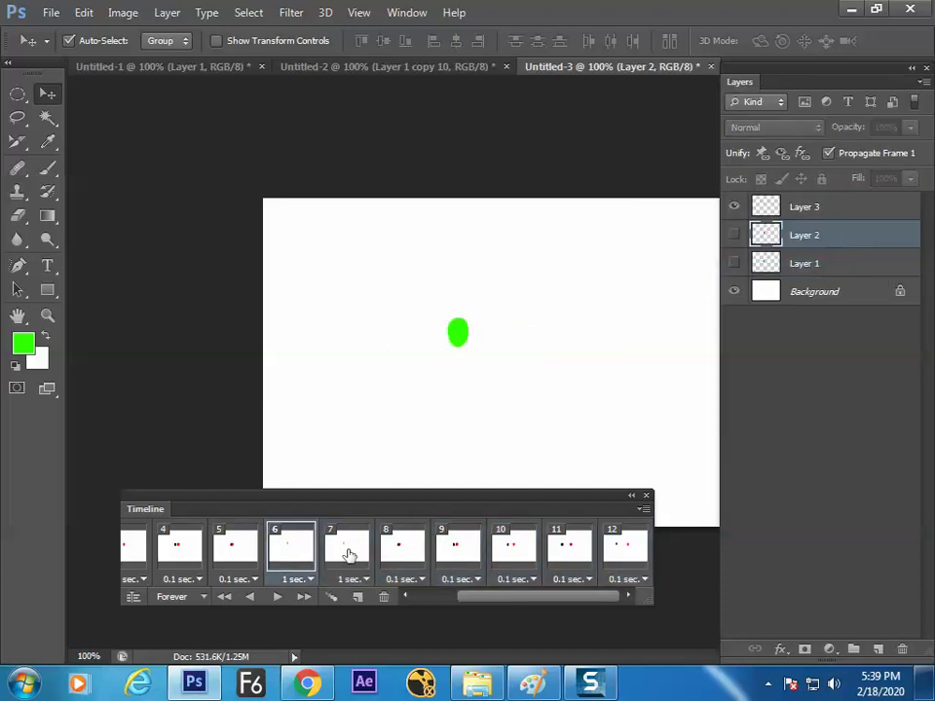
{"action": "left_click", "coordinate": [335, 556]}
{"action": "left_click", "coordinate": [383, 595]}
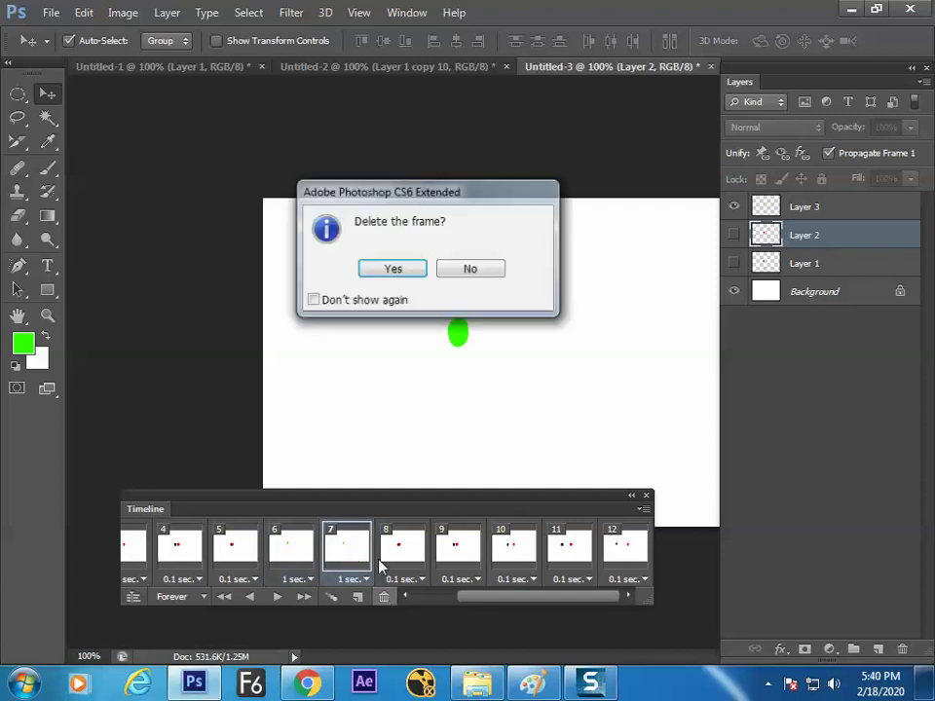
{"action": "left_click", "coordinate": [404, 279]}
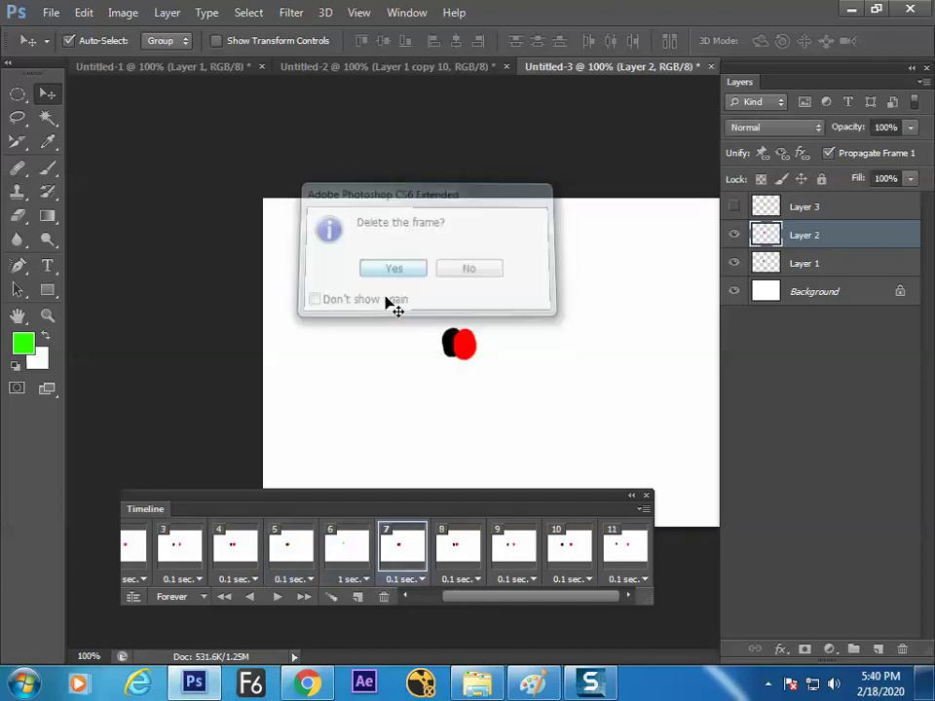
- Rewind to the first frame and preview the extended animation
{"action": "left_click", "coordinate": [249, 597]}
{"action": "left_click", "coordinate": [220, 598]}
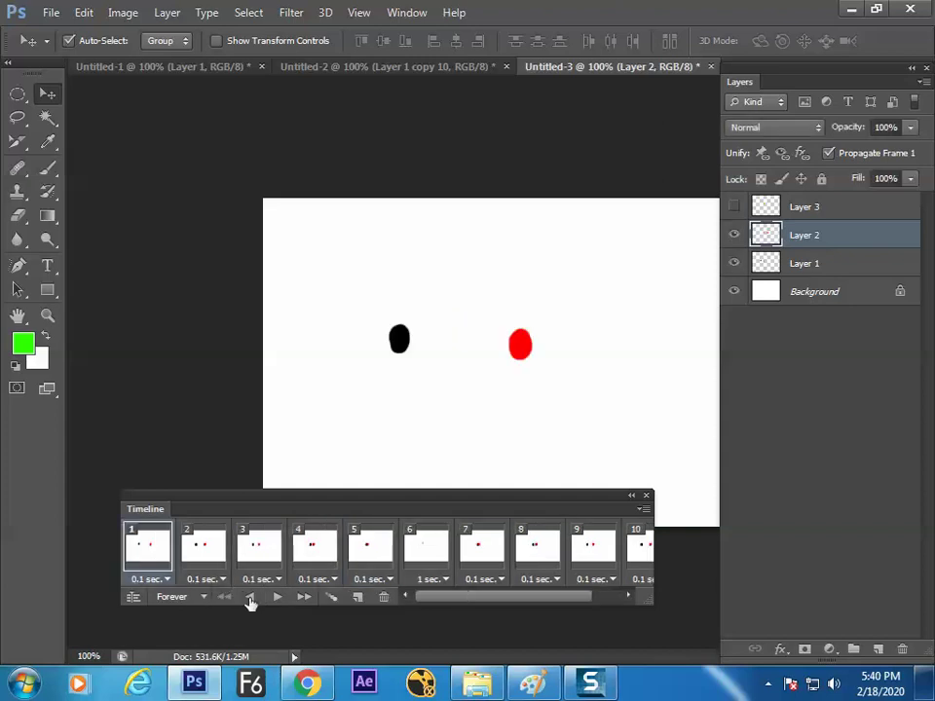
{"action": "left_click", "coordinate": [277, 597]}
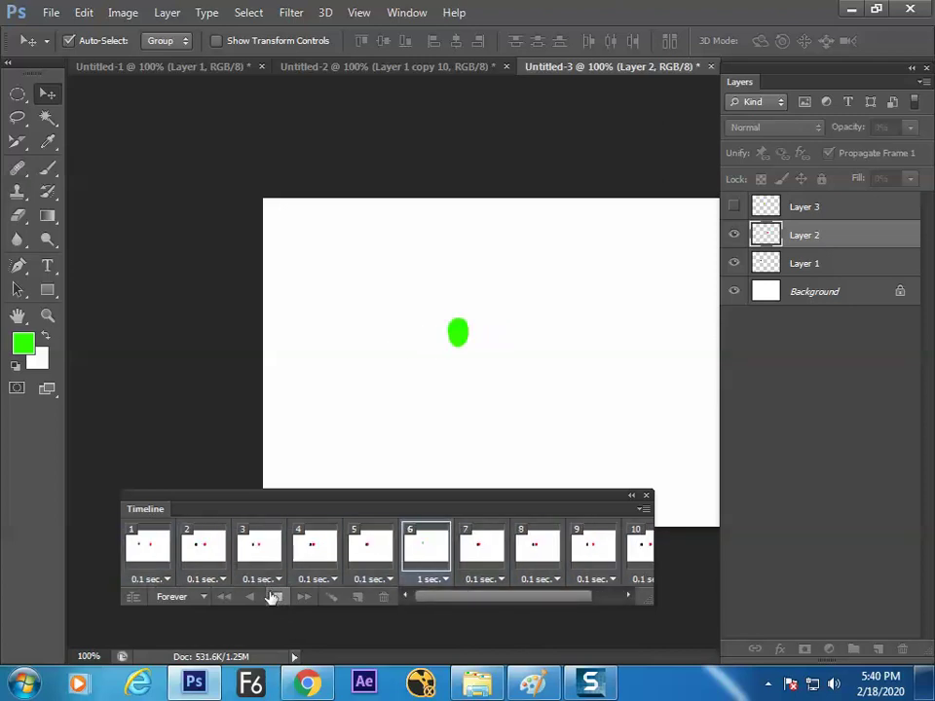
- Switch to Paint and write "Copy", "Paste", "Reverse" and "Delete" beside the notes, ticking off each one
{"action": "left_click", "coordinate": [532, 681]}
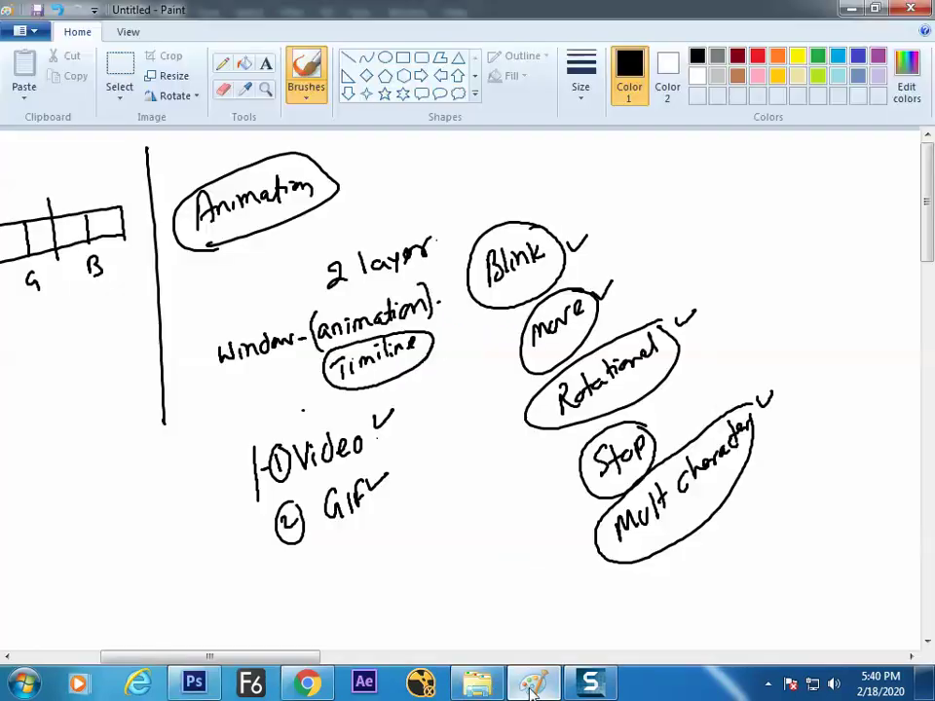
{"action": "mouse_move", "coordinate": [706, 169]}
{"action": "left_mouse_down"}
{"action": "mouse_move", "coordinate": [703, 192]}
{"action": "mouse_move", "coordinate": [724, 182]}
{"action": "left_mouse_up"}
{"action": "mouse_move", "coordinate": [735, 175]}
{"action": "left_mouse_down"}
{"action": "mouse_move", "coordinate": [753, 195]}
{"action": "mouse_move", "coordinate": [728, 216]}
{"action": "mouse_move", "coordinate": [750, 226]}
{"action": "left_mouse_up"}
{"action": "mouse_move", "coordinate": [758, 202]}
{"action": "left_mouse_down"}
{"action": "mouse_move", "coordinate": [734, 255]}
{"action": "mouse_move", "coordinate": [766, 248]}
{"action": "mouse_move", "coordinate": [778, 233]}
{"action": "mouse_move", "coordinate": [782, 241]}
{"action": "mouse_move", "coordinate": [774, 227]}
{"action": "mouse_move", "coordinate": [809, 224]}
{"action": "left_mouse_up"}
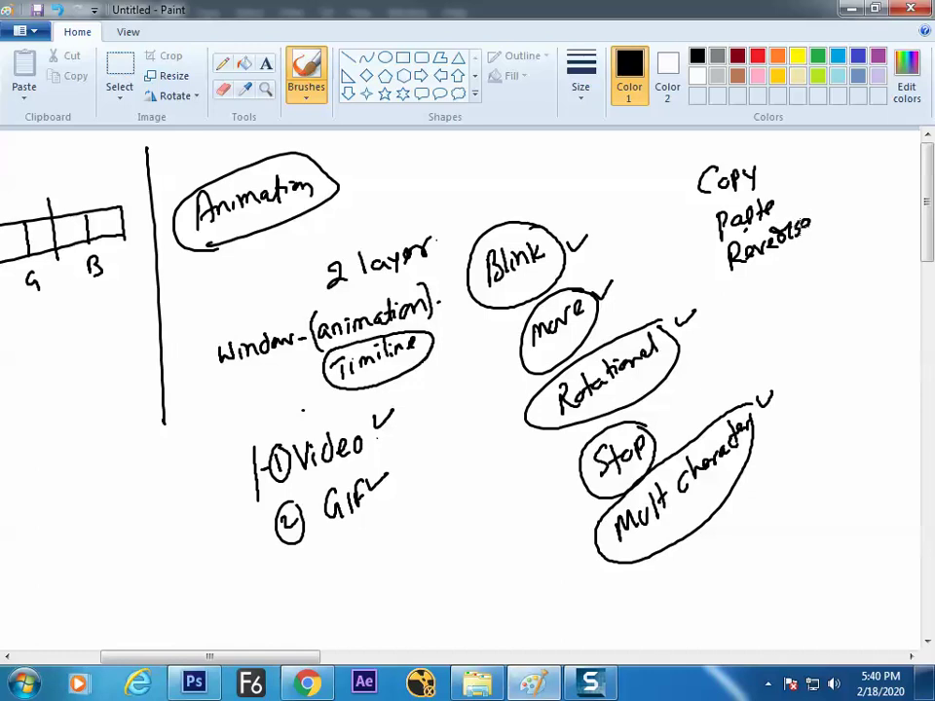
{"action": "left_click_drag", "start_coordinate": [749, 275], "coordinate": [752, 295]}
{"action": "left_click_drag", "start_coordinate": [763, 285], "coordinate": [785, 255]}
{"action": "mouse_move", "coordinate": [787, 274]}
{"action": "left_mouse_down"}
{"action": "mouse_move", "coordinate": [808, 252]}
{"action": "mouse_move", "coordinate": [828, 250]}
{"action": "left_mouse_up"}
{"action": "left_click_drag", "start_coordinate": [686, 225], "coordinate": [695, 232]}
{"action": "left_click_drag", "start_coordinate": [707, 265], "coordinate": [719, 275]}
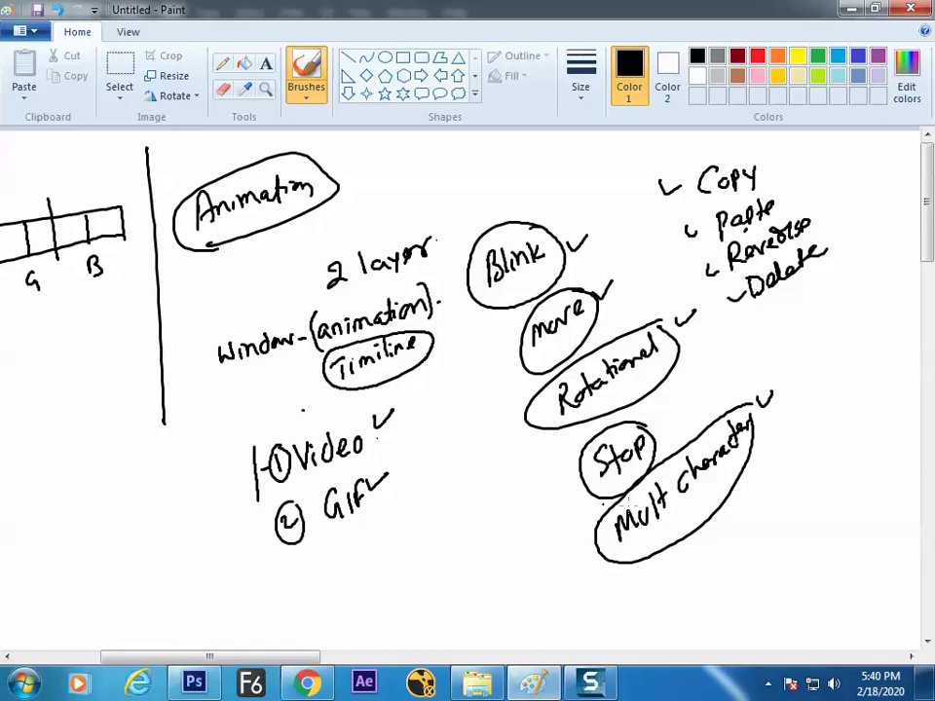
- Write, circle and tick "Reverse" below "Mult character", and mark the "Window" and "Video" notes with arrows
{"action": "mouse_move", "coordinate": [670, 575]}
{"action": "left_mouse_down"}
{"action": "mouse_move", "coordinate": [722, 568]}
{"action": "mouse_move", "coordinate": [736, 538]}
{"action": "left_mouse_up"}
{"action": "mouse_move", "coordinate": [667, 548]}
{"action": "left_mouse_down"}
{"action": "mouse_move", "coordinate": [748, 515]}
{"action": "mouse_move", "coordinate": [698, 528]}
{"action": "mouse_move", "coordinate": [769, 479]}
{"action": "left_mouse_up"}
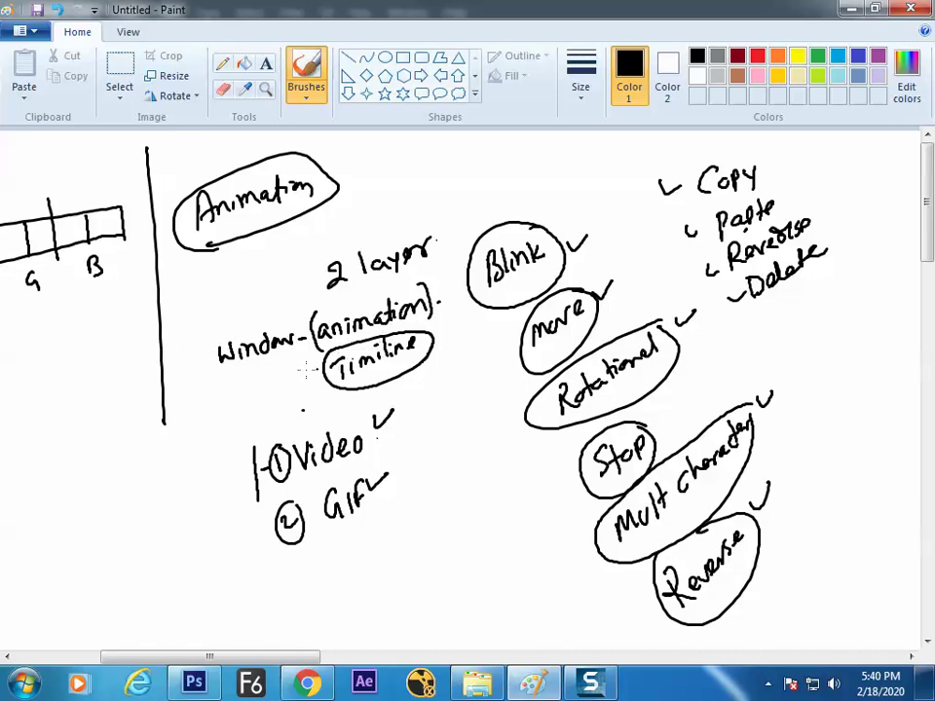
{"action": "mouse_move", "coordinate": [209, 453]}
{"action": "left_mouse_down"}
{"action": "mouse_move", "coordinate": [249, 288]}
{"action": "mouse_move", "coordinate": [231, 426]}
{"action": "left_mouse_up"}
{"action": "left_click_drag", "start_coordinate": [234, 288], "coordinate": [267, 283]}
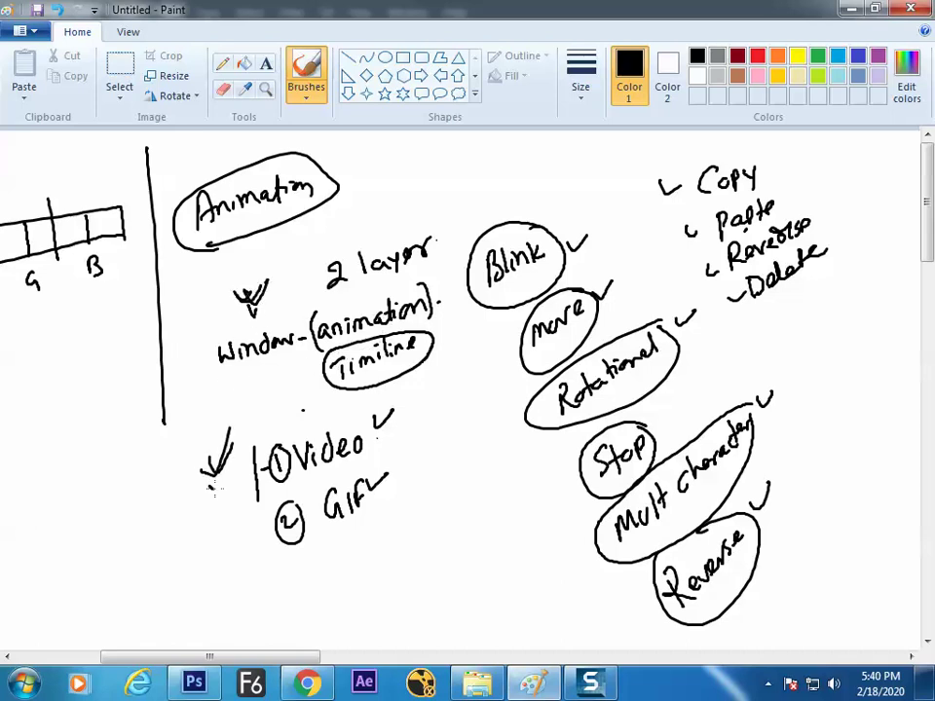
{"action": "left_click_drag", "start_coordinate": [469, 168], "coordinate": [491, 168]}
{"action": "scroll", "coordinate": [912, 211], "scroll_direction": "down", "scroll_amount": 3}
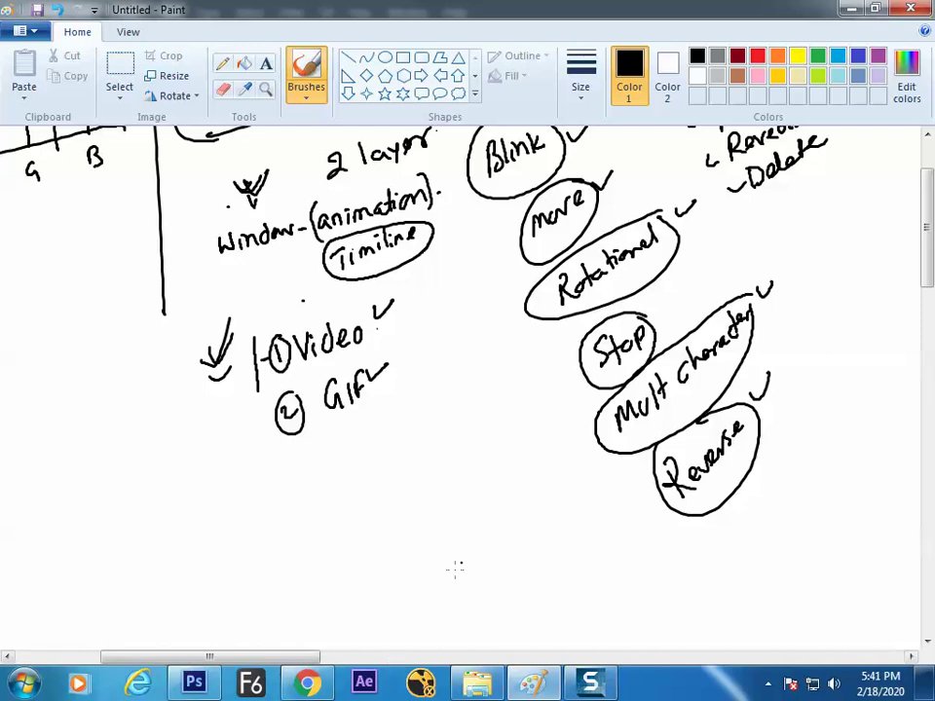
- Return to Photoshop, create a new document with the offered settings and add an empty layer
{"action": "left_click", "coordinate": [197, 685]}
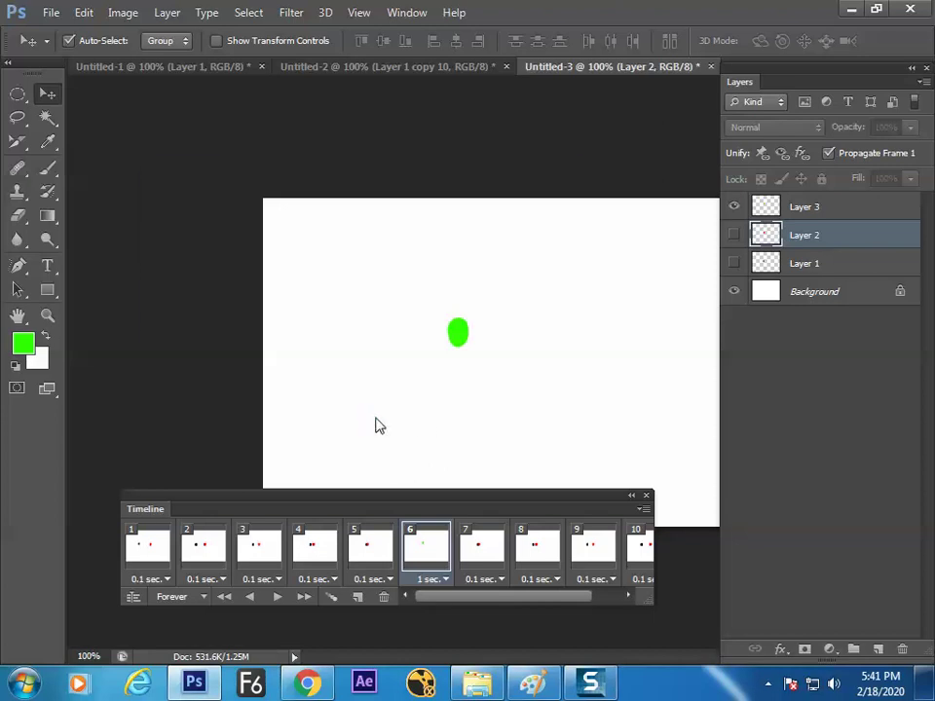
{"action": "key", "text": "ctrl+n"}
{"action": "key", "text": "Return"}
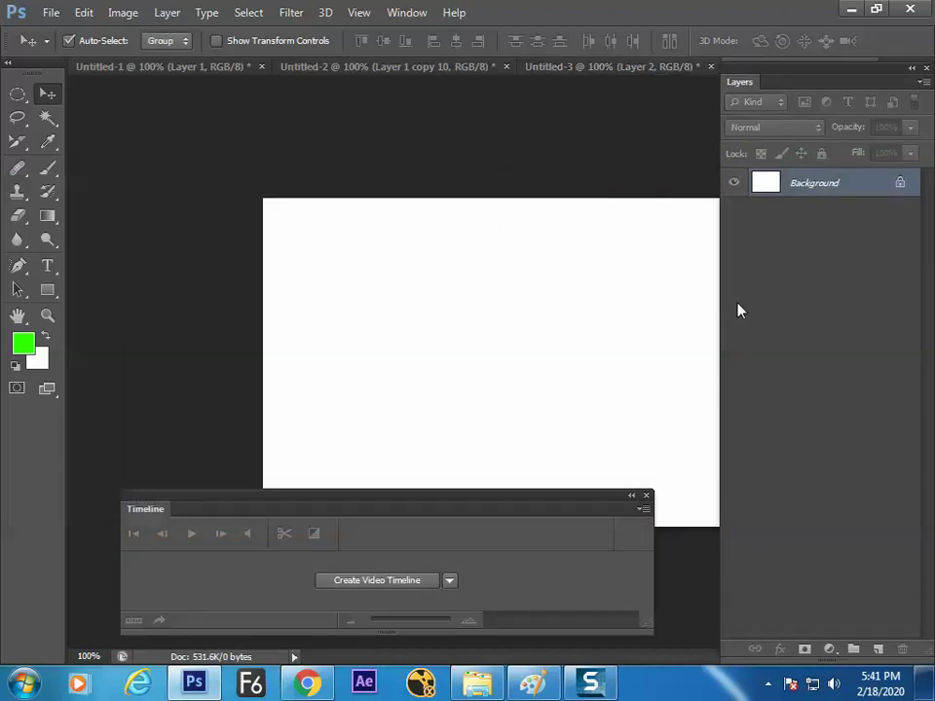
{"action": "left_click", "coordinate": [879, 649]}
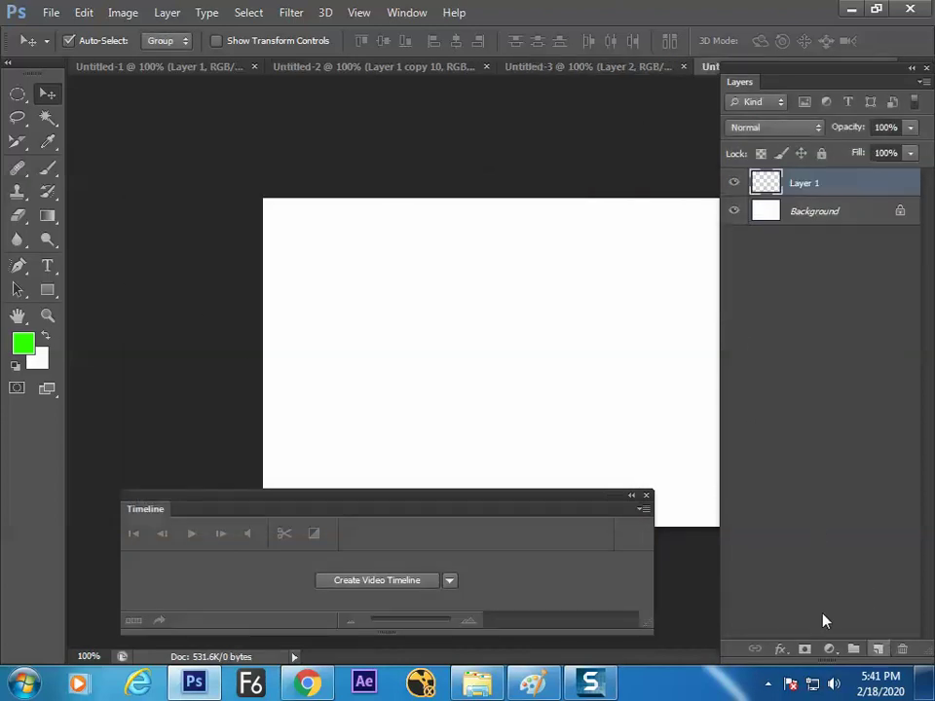
- Paint a black dot in the upper part of Layer 1 with the Brush, undoing the green stroke and restoring default colours
{"action": "left_click", "coordinate": [46, 166]}
{"action": "left_click_drag", "start_coordinate": [325, 294], "coordinate": [351, 282]}
{"action": "key", "text": "ctrl+z"}
{"action": "key", "text": "d"}
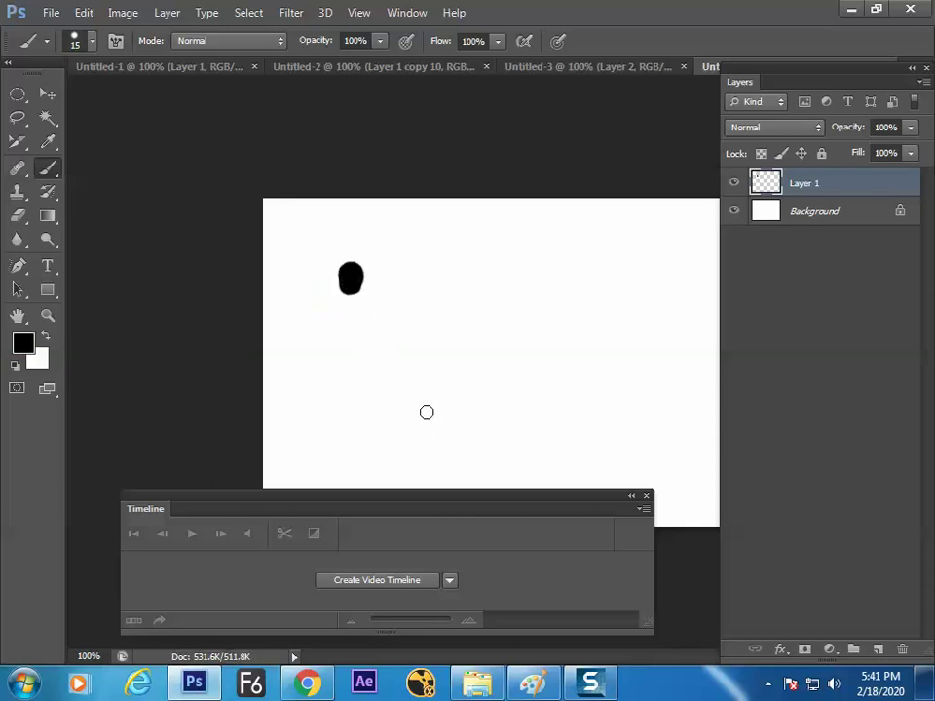
- Draw a straight horizontal black line across the lower part of the Background layer with a 5 px brush
{"action": "left_click", "coordinate": [862, 212]}
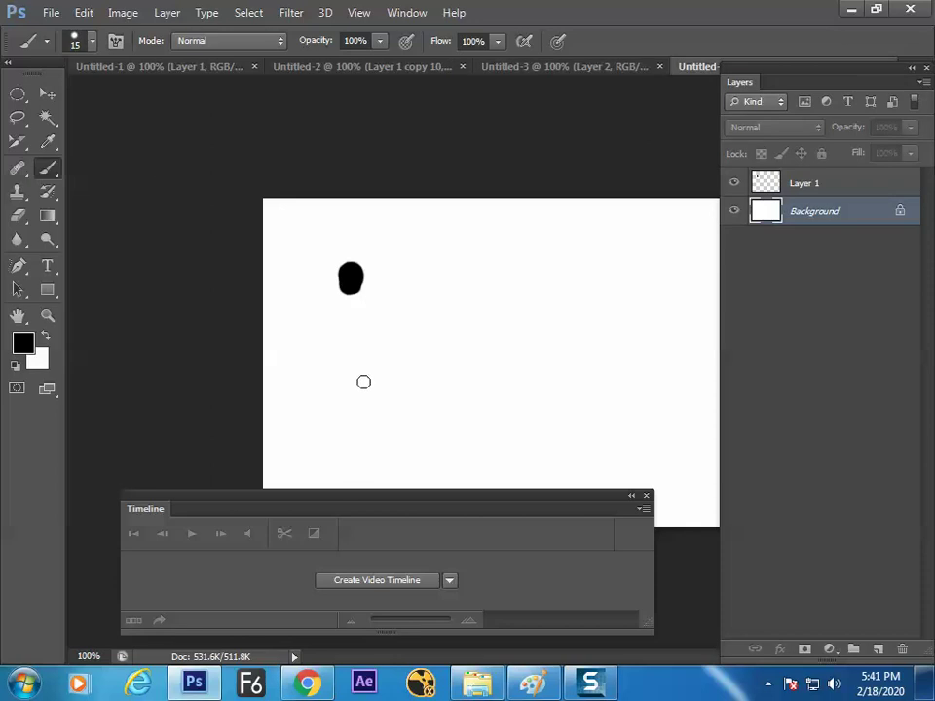
{"action": "key", "text": "bracketleft"}
{"action": "key", "text": "bracketleft"}
{"action": "key", "text": "bracketleft"}
{"action": "key", "text": "bracketleft"}
{"action": "mouse_move", "coordinate": [304, 443]}
{"action": "left_mouse_down"}
{"action": "mouse_move", "coordinate": [661, 404]}
{"action": "mouse_move", "coordinate": [683, 406]}
{"action": "mouse_move", "coordinate": [686, 443]}
{"action": "left_mouse_up"}
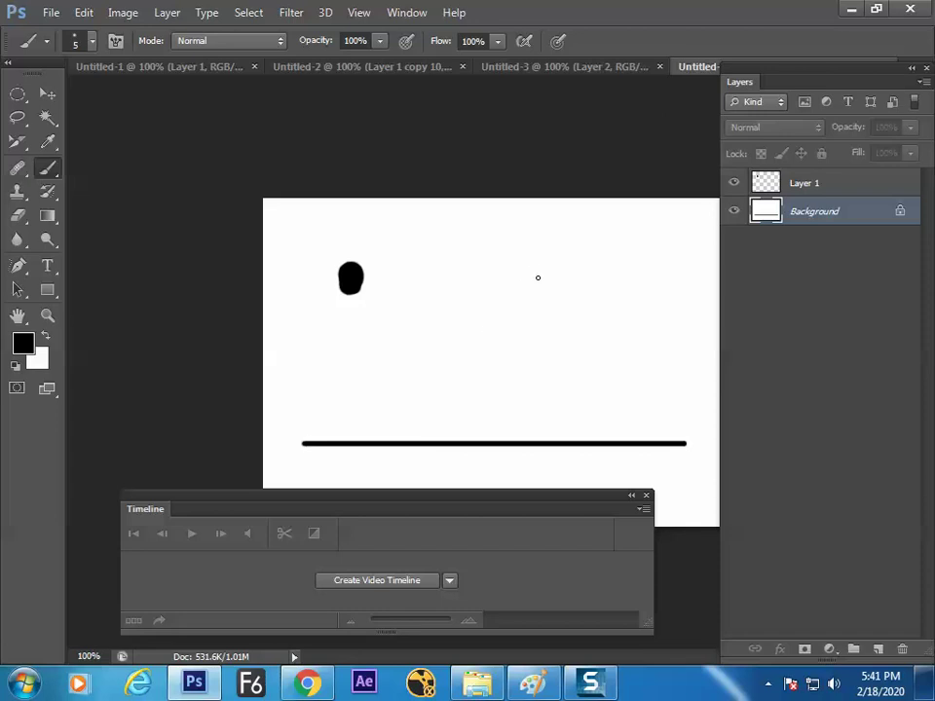
- Select Layer 1 and create a frame animation with looping set to Forever and the first frame set to No delay
{"action": "left_click_drag", "start_coordinate": [774, 183], "coordinate": [779, 213]}
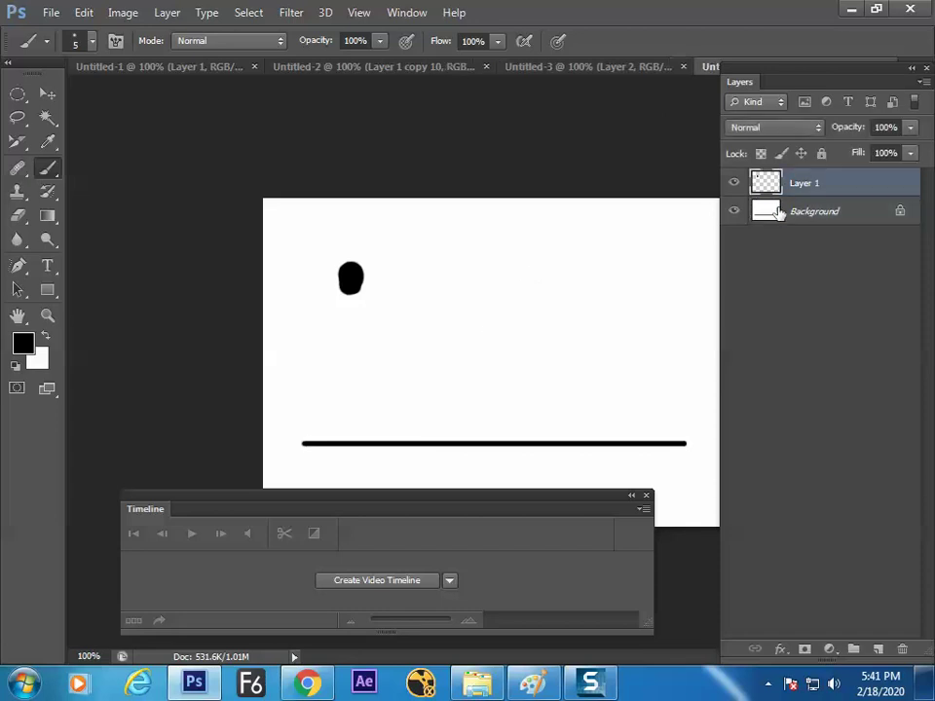
{"action": "left_click", "coordinate": [387, 586]}
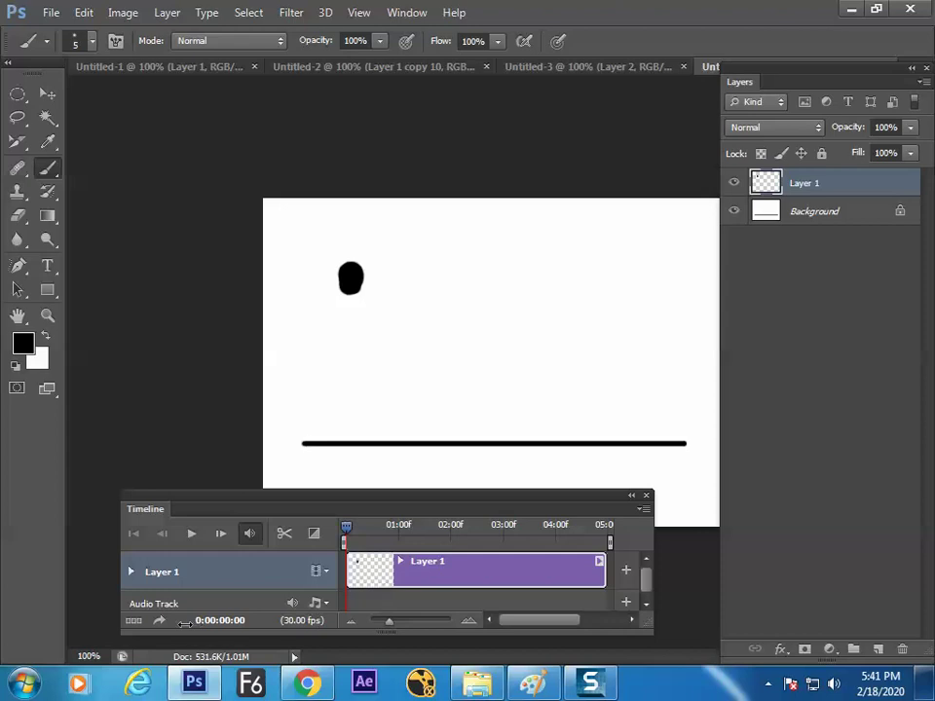
{"action": "left_click", "coordinate": [137, 620]}
{"action": "left_click", "coordinate": [173, 596]}
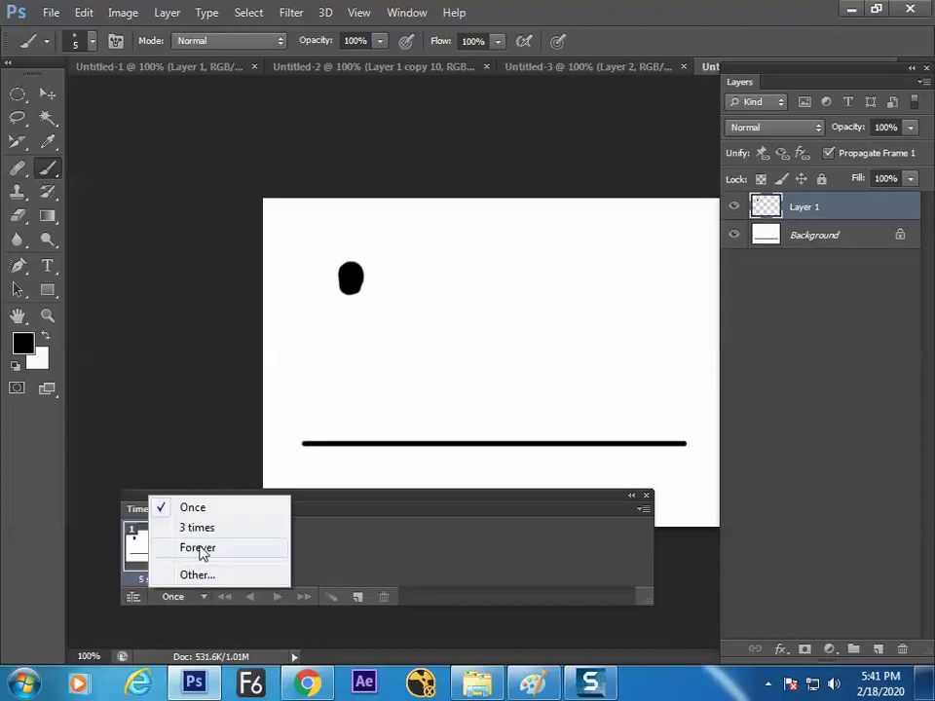
{"action": "left_click", "coordinate": [199, 548]}
{"action": "left_click", "coordinate": [161, 578]}
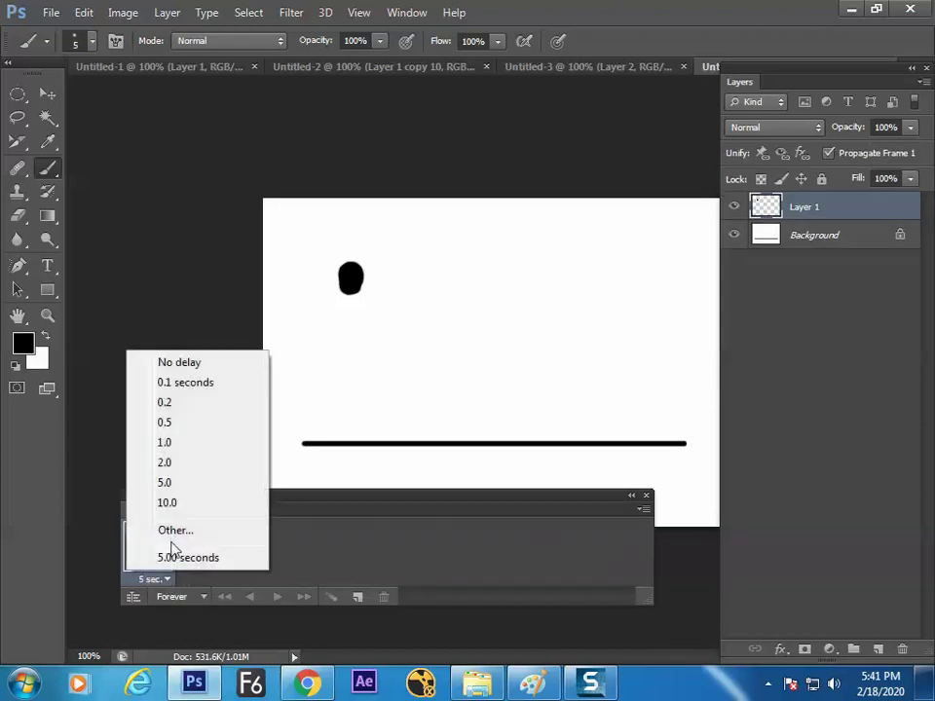
{"action": "left_click", "coordinate": [192, 364]}
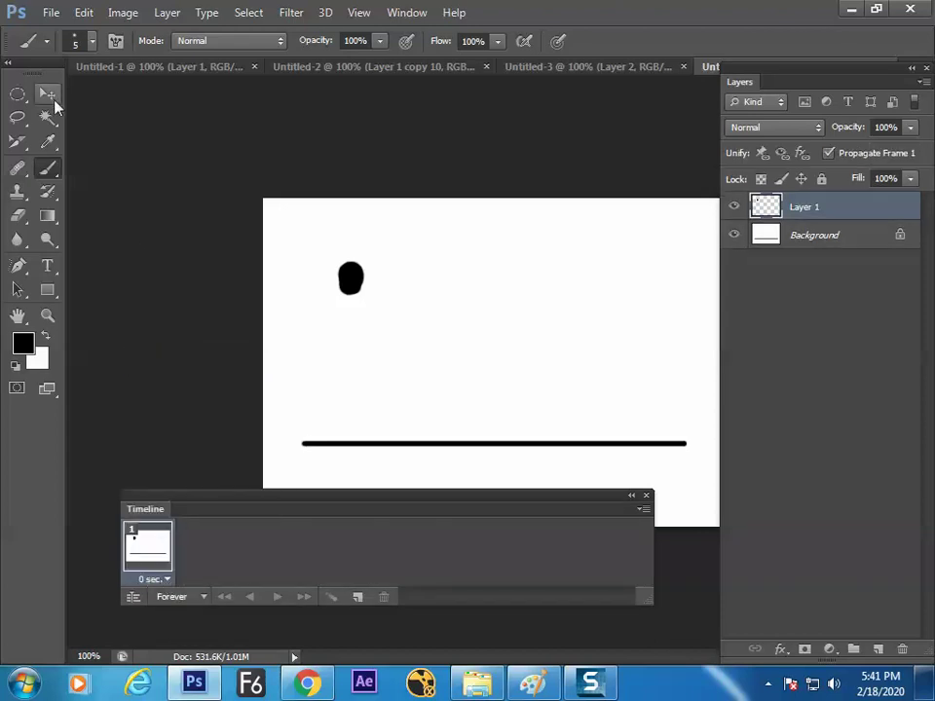
{"action": "left_click", "coordinate": [356, 598]}
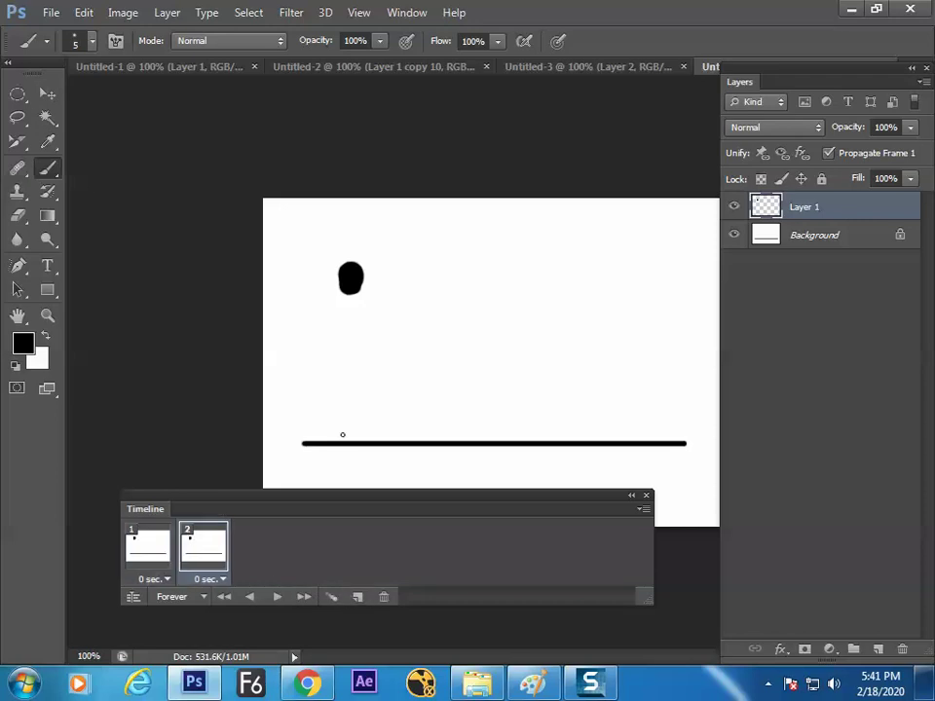
{"action": "left_click", "coordinate": [47, 93]}
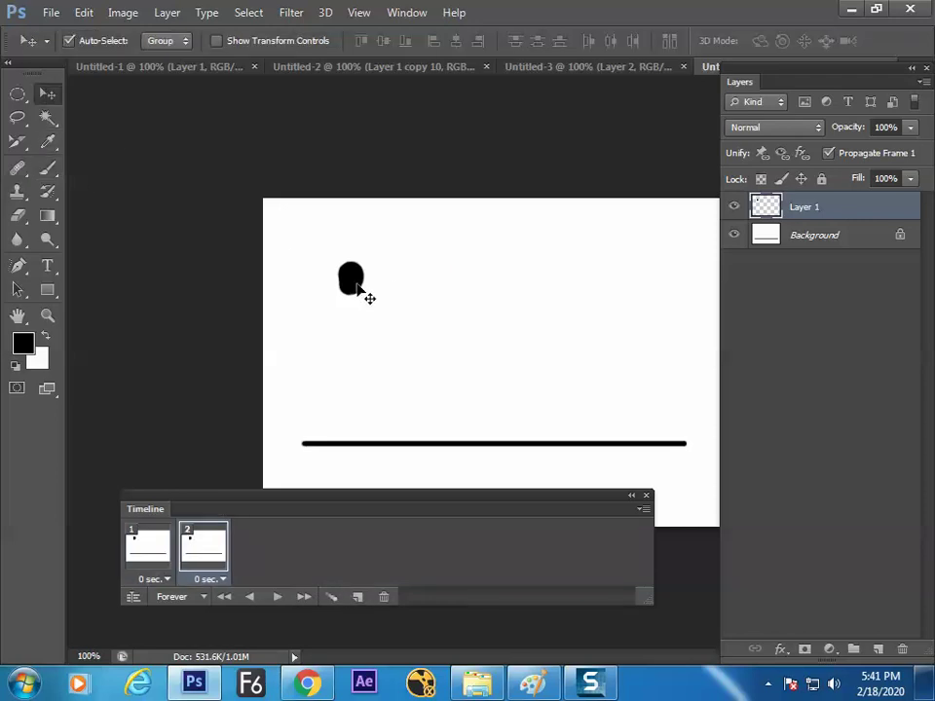
{"action": "left_click_drag", "start_coordinate": [351, 287], "coordinate": [389, 372]}
{"action": "left_click", "coordinate": [358, 598]}
{"action": "left_click", "coordinate": [359, 597]}
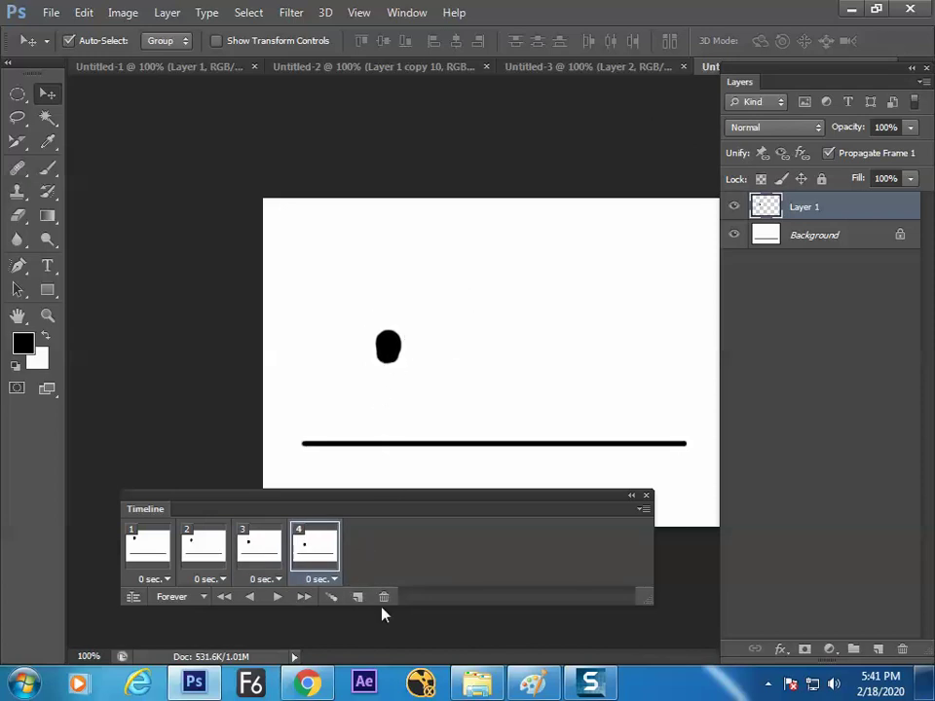
{"action": "left_click", "coordinate": [222, 561]}
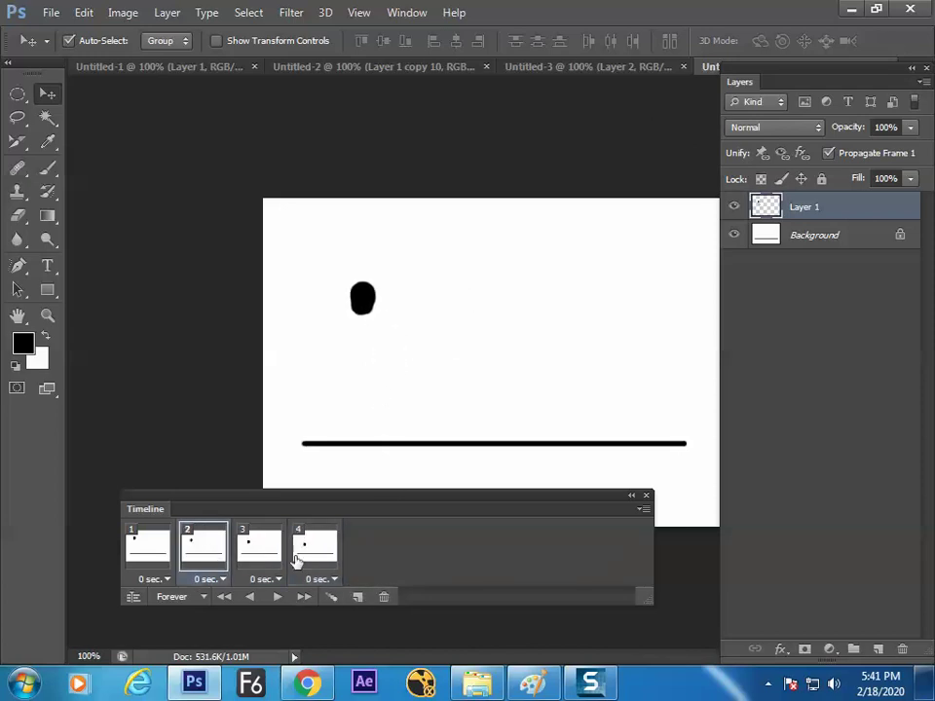
{"action": "left_click", "coordinate": [384, 597]}
{"action": "key", "text": "Return"}
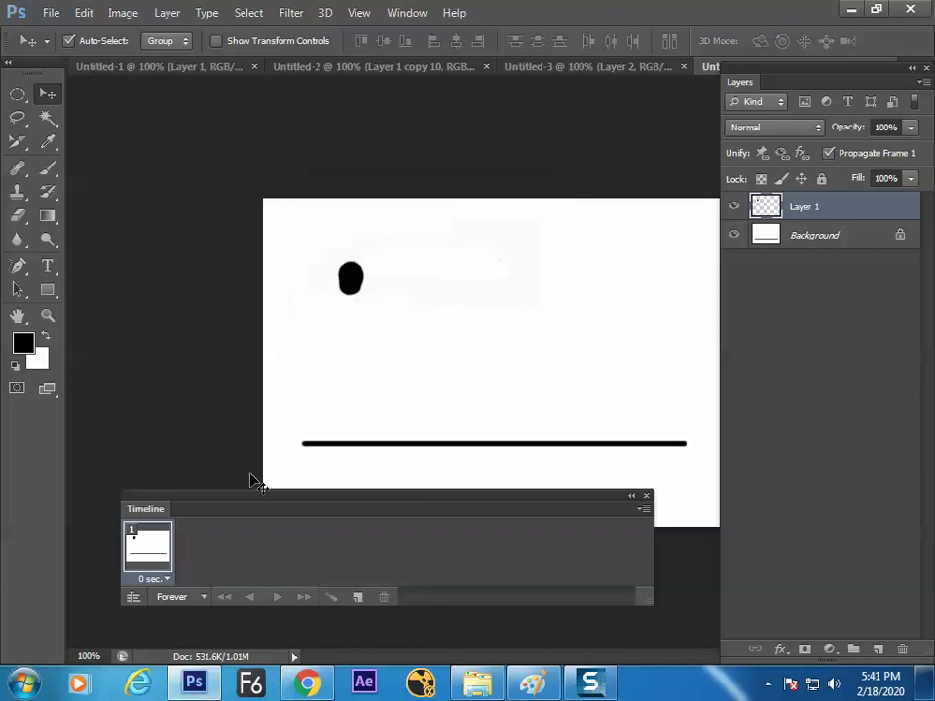
- Add a second frame, move the dot down onto the line in it, and compare the two frames
{"action": "left_click", "coordinate": [357, 596]}
{"action": "left_click_drag", "start_coordinate": [365, 298], "coordinate": [427, 434]}
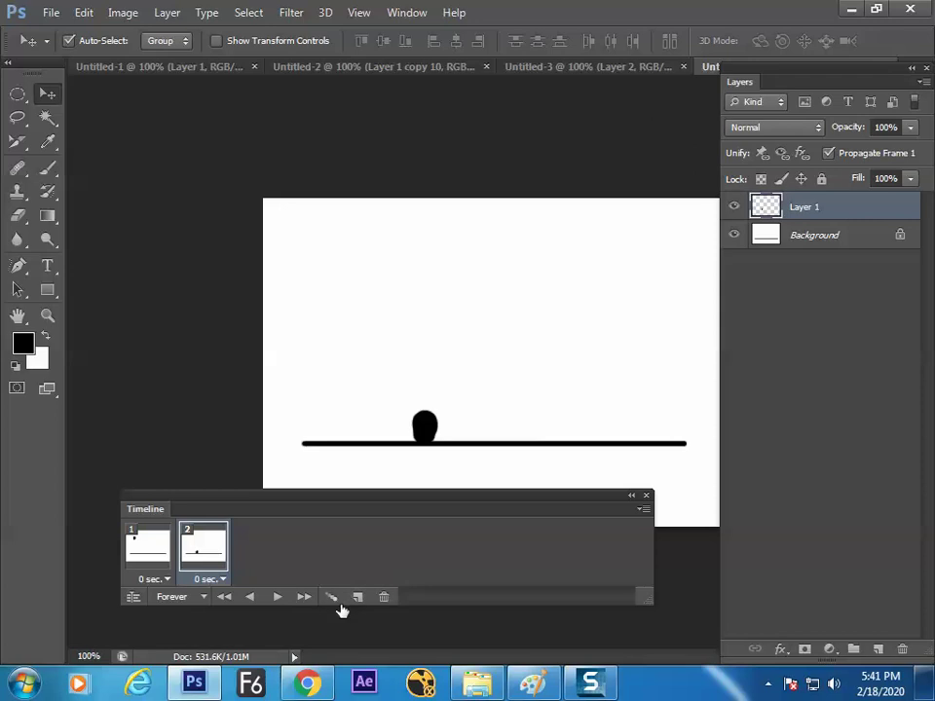
{"action": "left_click", "coordinate": [143, 547]}
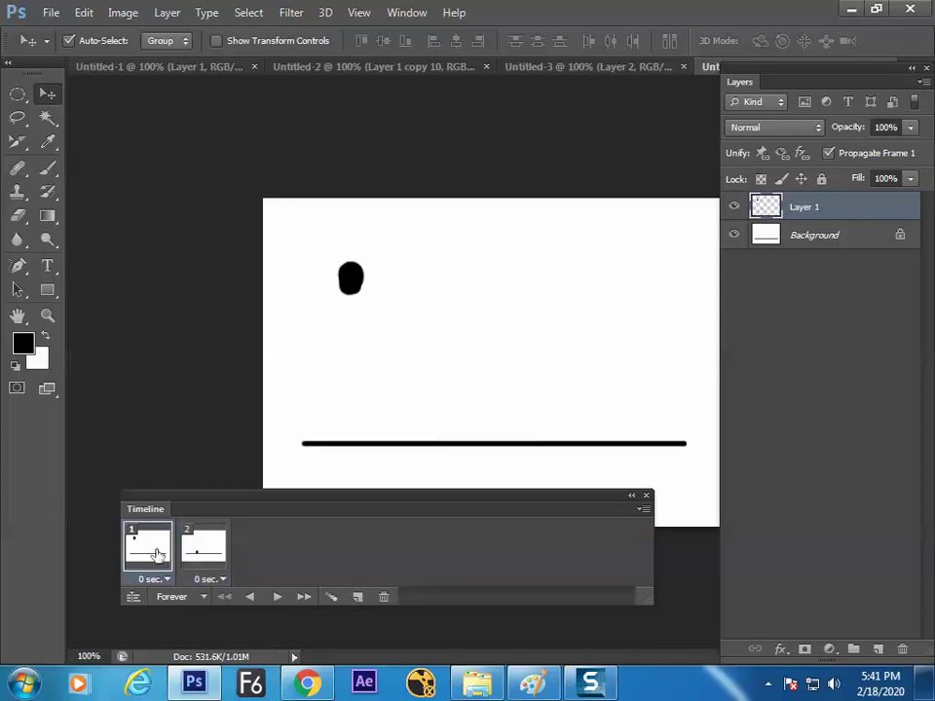
{"action": "left_click", "coordinate": [202, 551]}
{"action": "left_click", "coordinate": [142, 544]}
{"action": "left_click", "coordinate": [205, 547]}
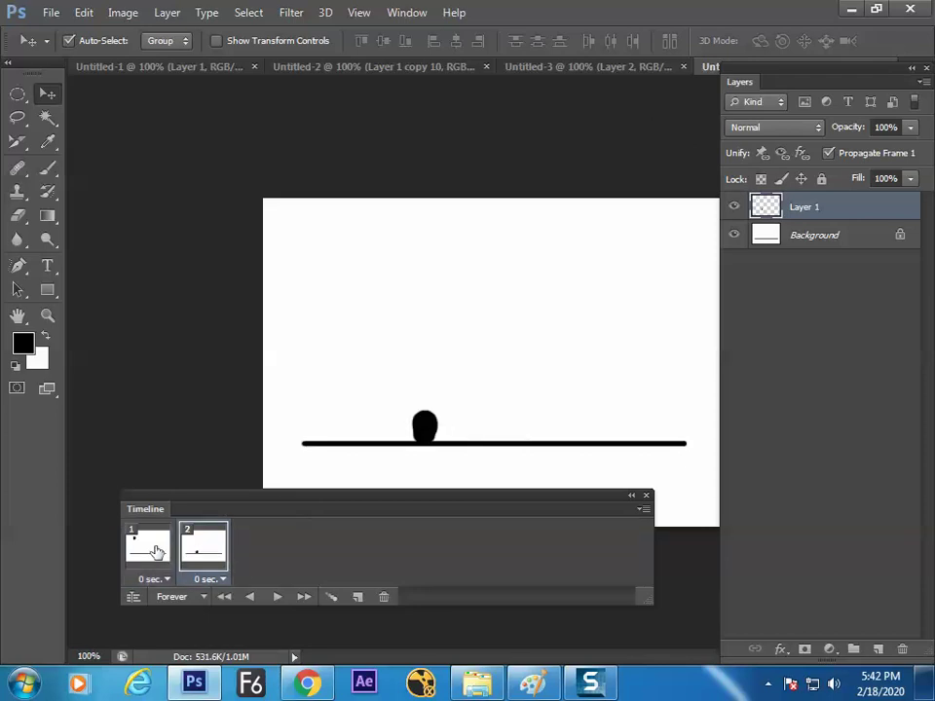
- Tween frames 1 and 2 by adding 10 in-between frames for all layers, with position, opacity and effects included
{"action": "left_click", "coordinate": [165, 570], "text": "shift"}
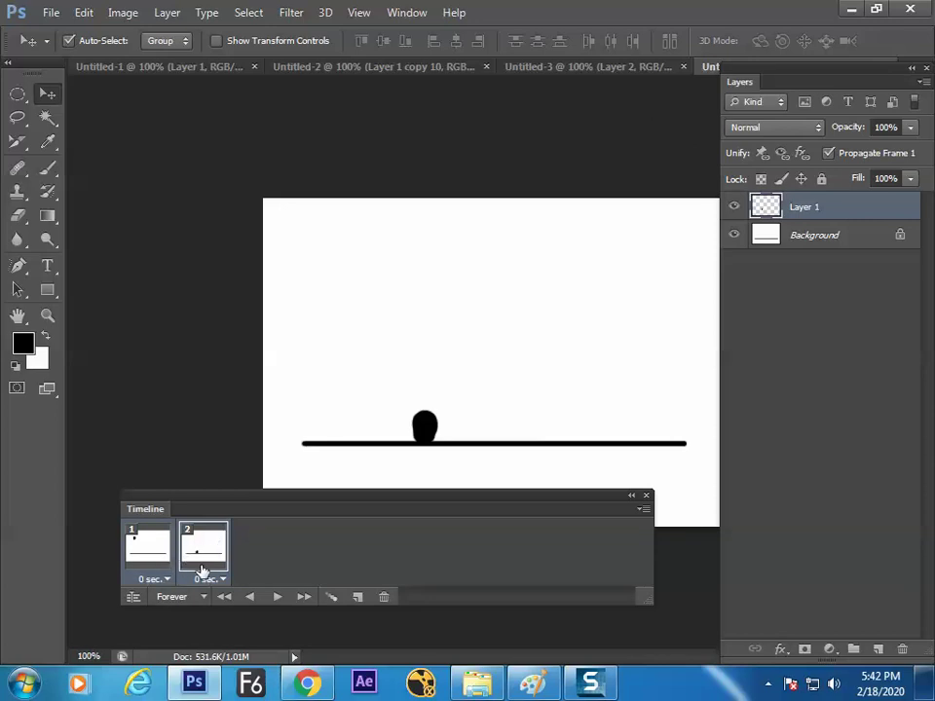
{"action": "left_click", "coordinate": [331, 598]}
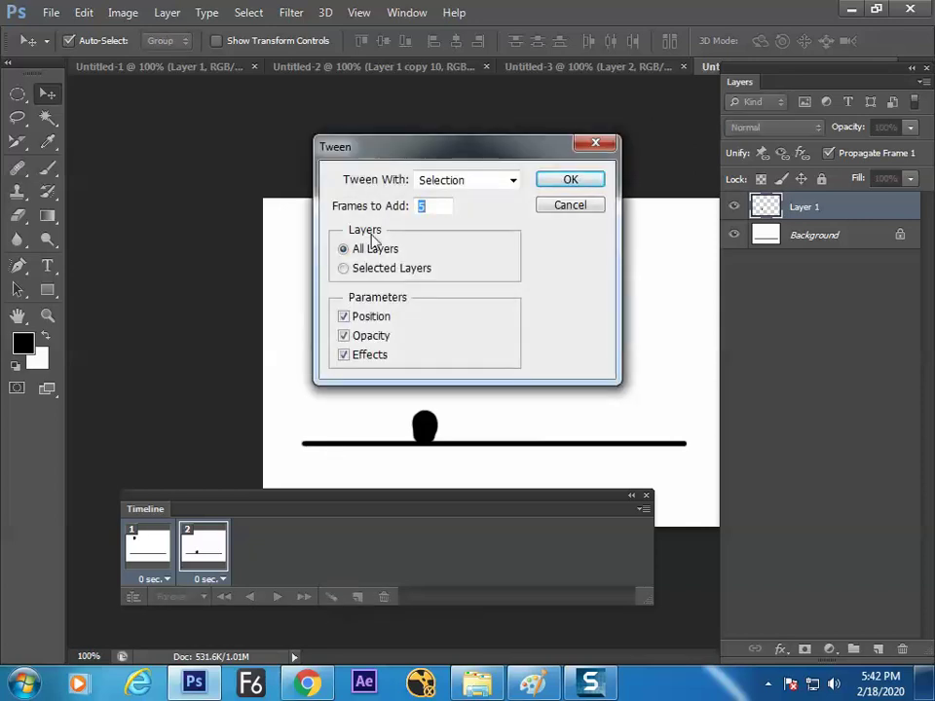
{"action": "left_click_drag", "start_coordinate": [401, 165], "coordinate": [569, 180]}
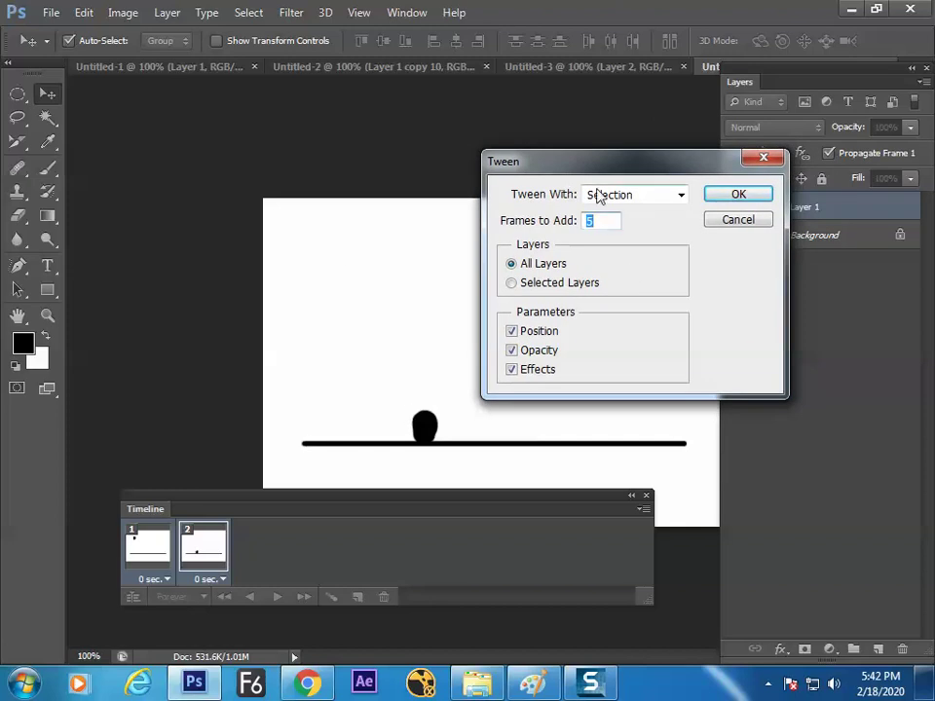
{"action": "type", "text": "10"}
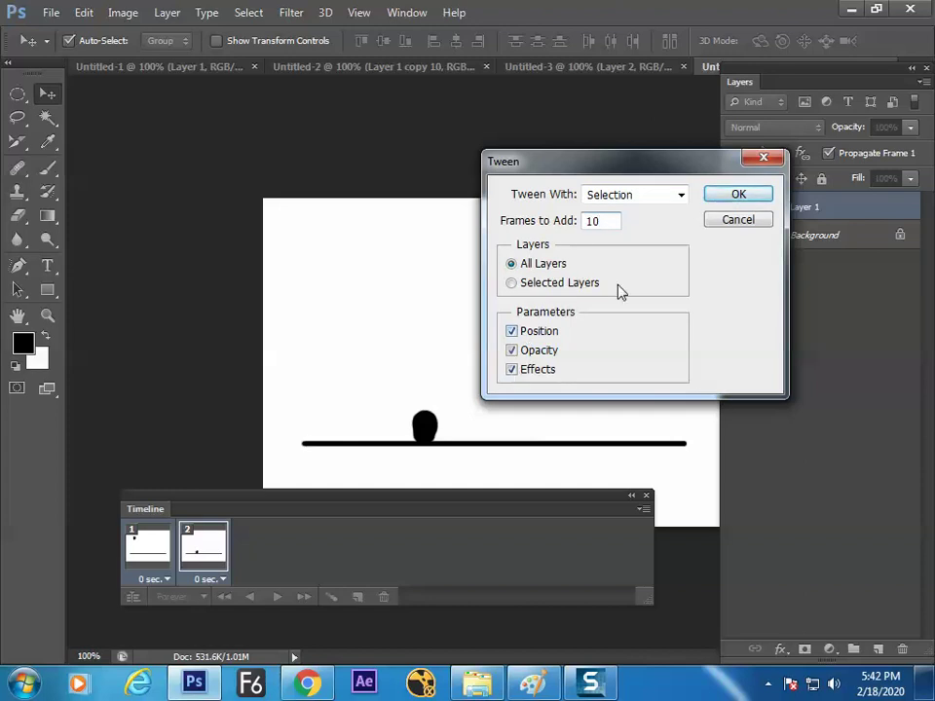
{"action": "left_click", "coordinate": [734, 196]}
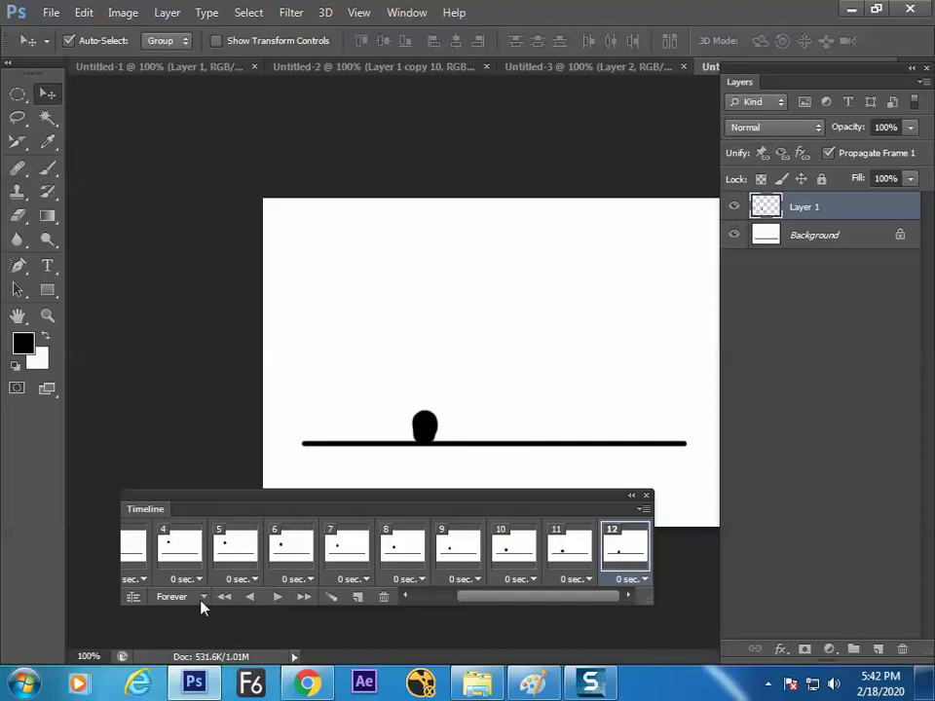
- Step through the tweened frames from the start and play the animation to check the dot's fall onto the line
{"action": "left_click", "coordinate": [226, 601]}
{"action": "left_click", "coordinate": [200, 552]}
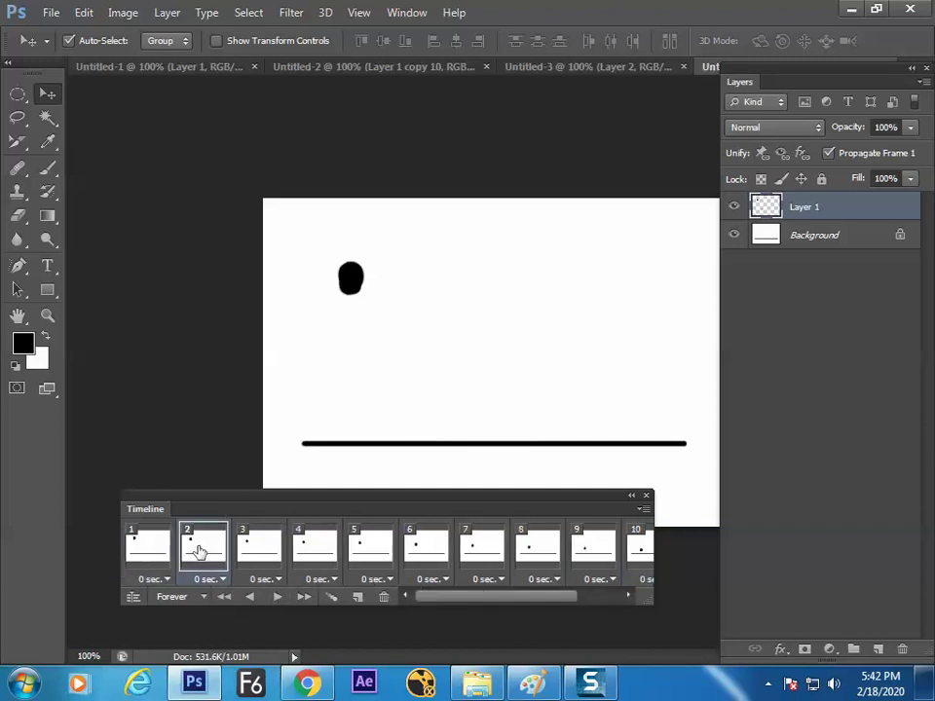
{"action": "left_click", "coordinate": [258, 555]}
{"action": "left_click", "coordinate": [313, 550]}
{"action": "left_click", "coordinate": [369, 549]}
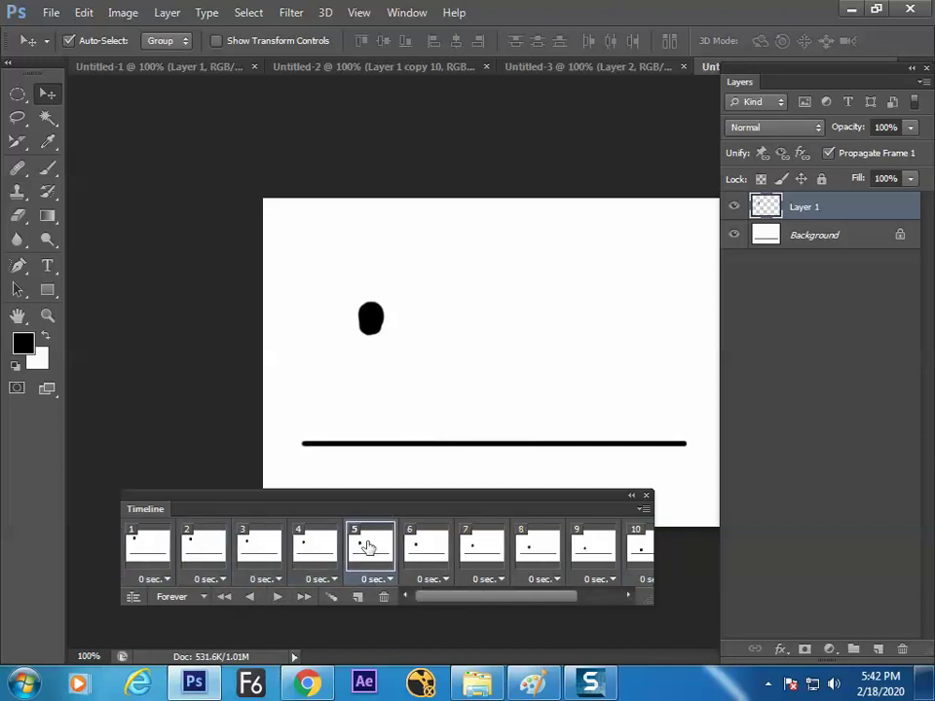
{"action": "left_click", "coordinate": [144, 551]}
{"action": "left_click", "coordinate": [278, 597]}
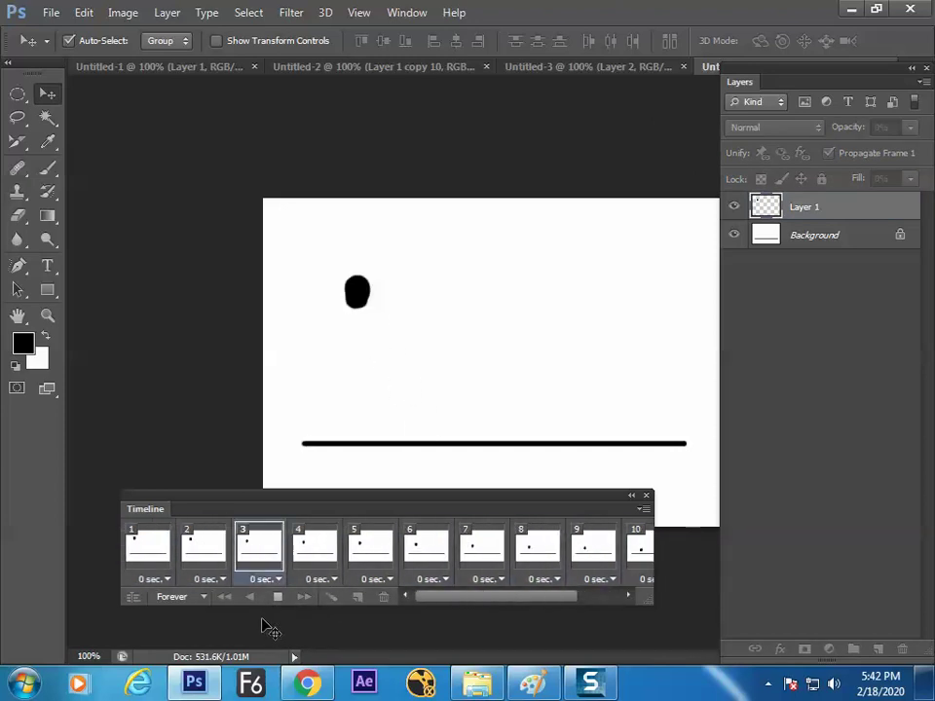
{"action": "mouse_move", "coordinate": [222, 676]}
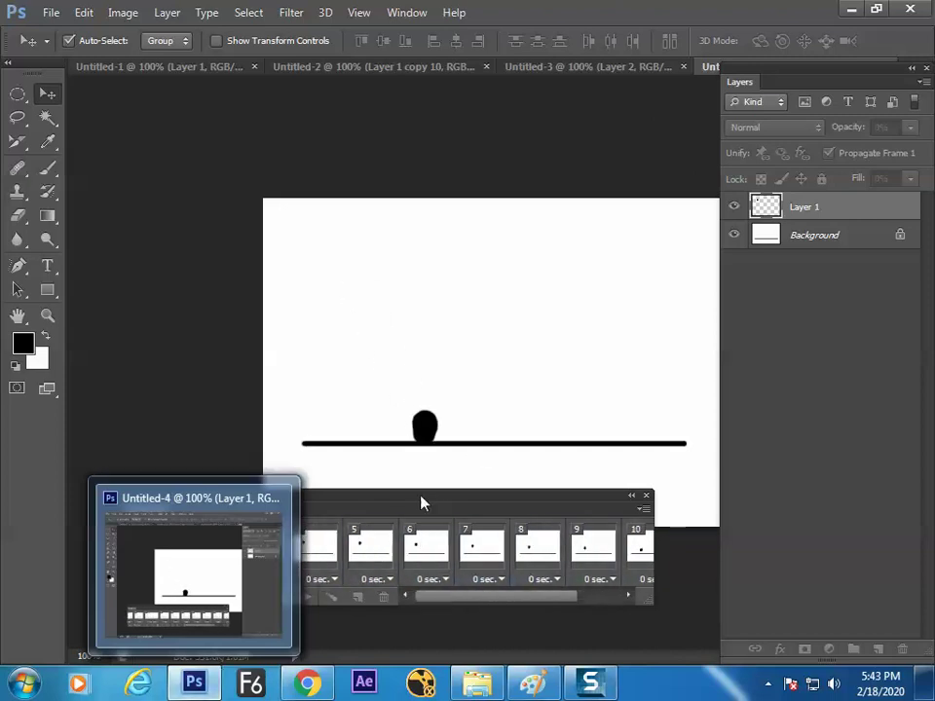
{"action": "left_click", "coordinate": [428, 579]}
- Add a frame after frame 12 and move the dot up and to the right, above the line
{"action": "left_click_drag", "start_coordinate": [467, 603], "coordinate": [508, 602]}
{"action": "left_click", "coordinate": [623, 545]}
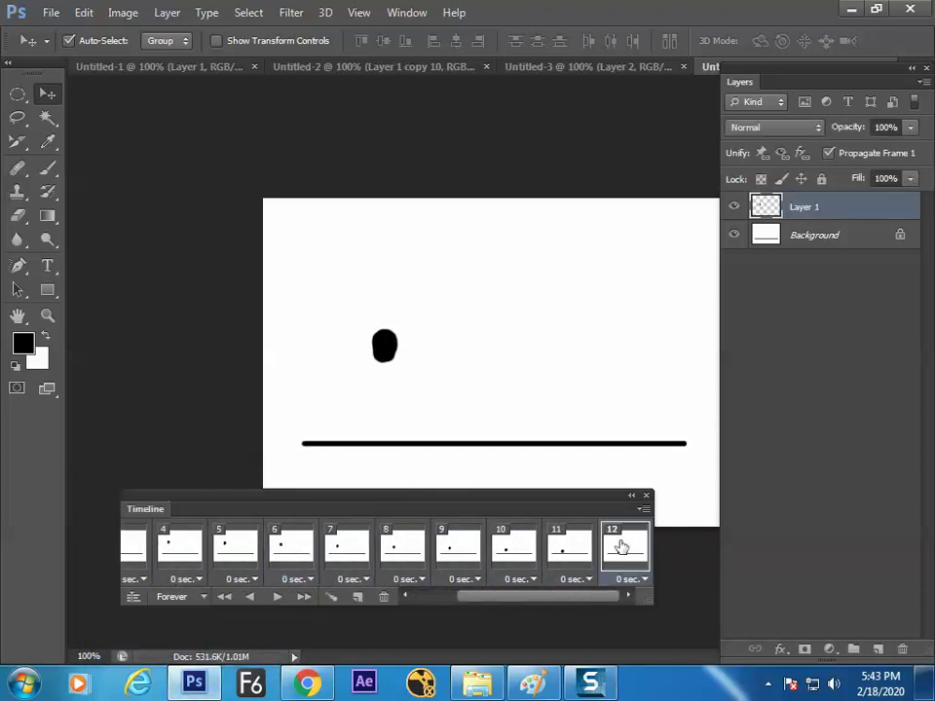
{"action": "left_click", "coordinate": [357, 596]}
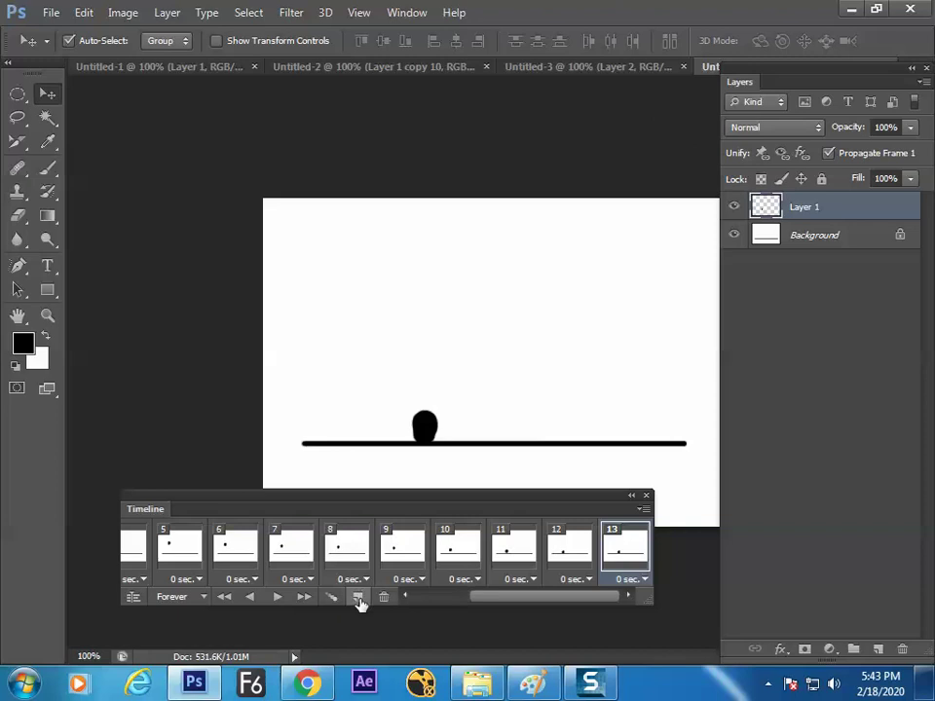
{"action": "left_click_drag", "start_coordinate": [426, 428], "coordinate": [512, 277]}
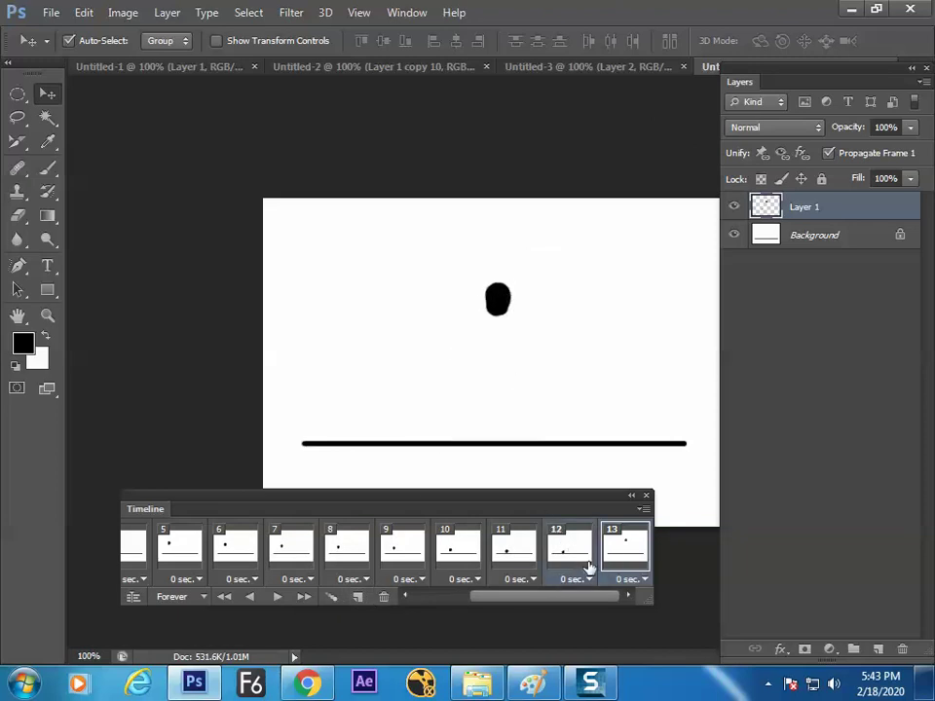
- Tween frames 12 and 13 by adding 5 in-between frames
{"action": "key", "text": "space"}
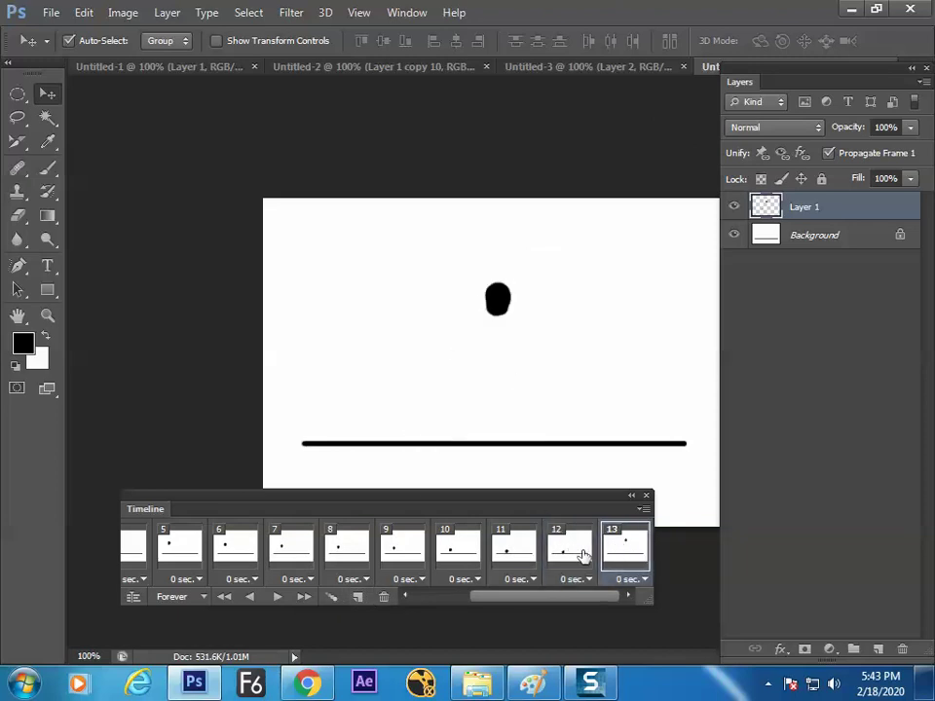
{"action": "left_click", "coordinate": [333, 596]}
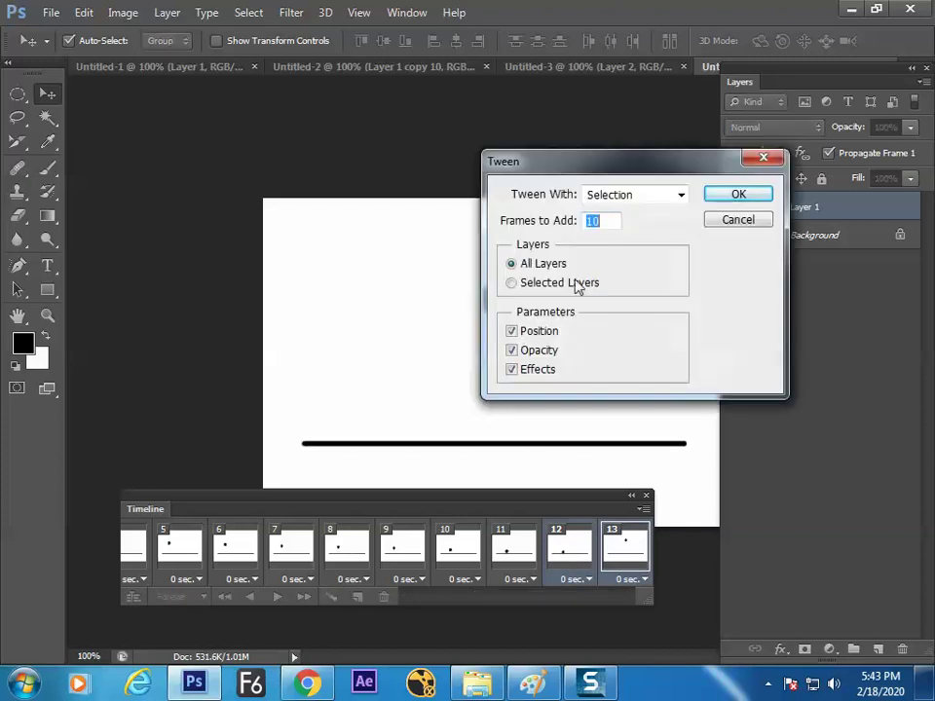
{"action": "type", "text": "5"}
{"action": "key", "text": "Return"}
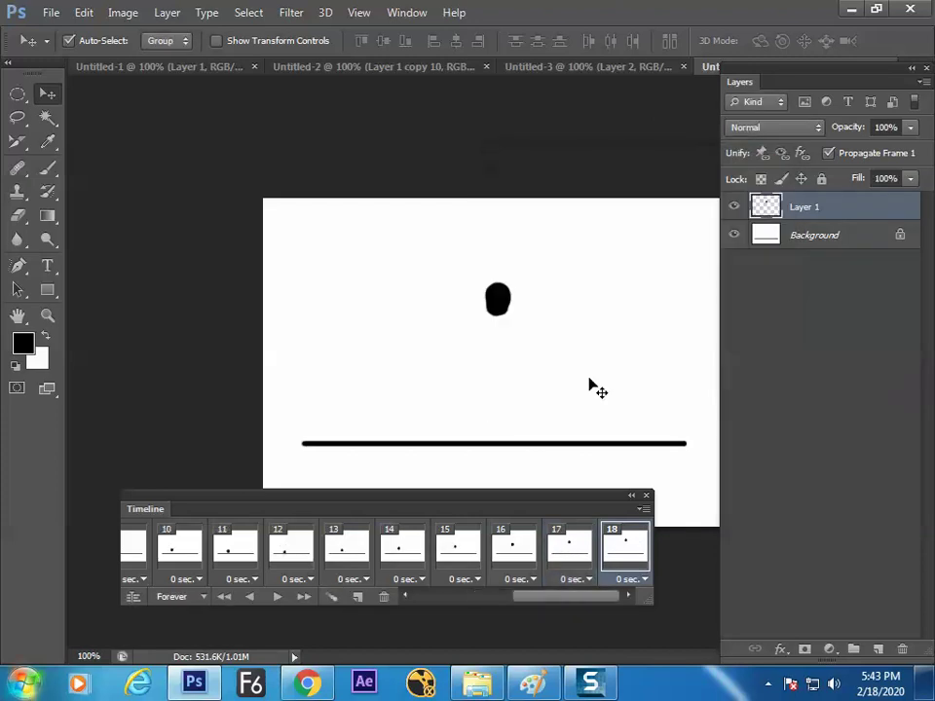
- Play the bouncing-dot animation from the first frame and stop it
{"action": "left_click_drag", "start_coordinate": [537, 598], "coordinate": [248, 628]}
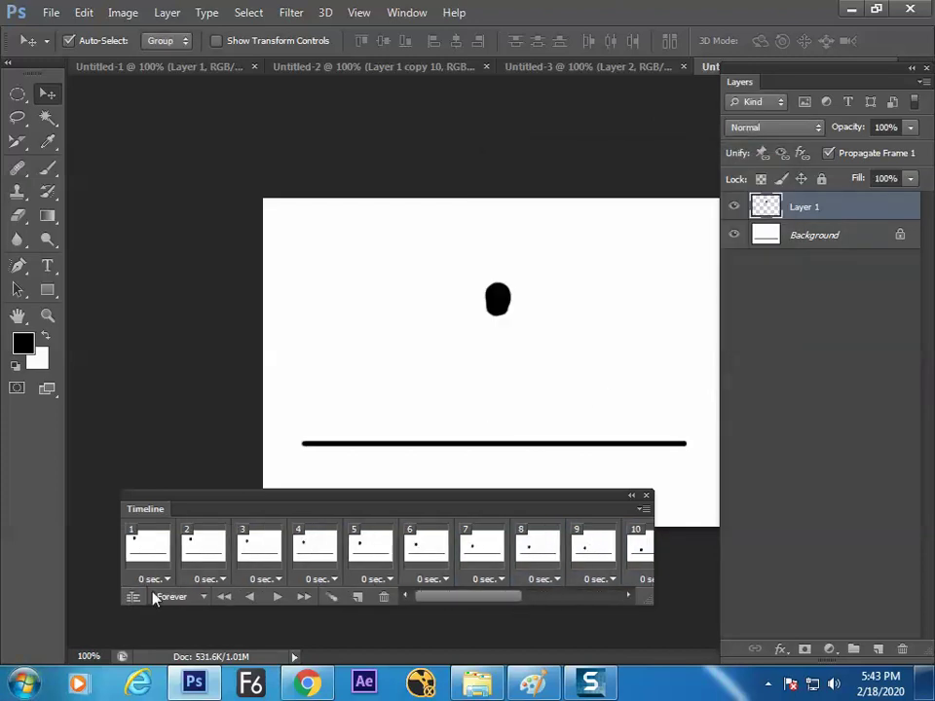
{"action": "left_click", "coordinate": [277, 595]}
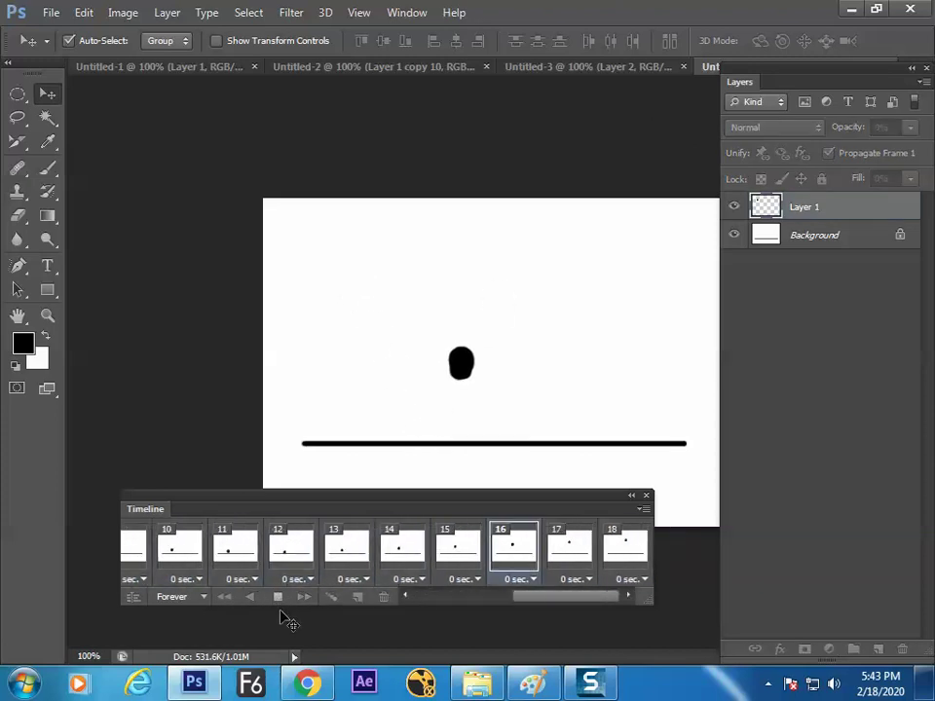
{"action": "mouse_move", "coordinate": [204, 671]}
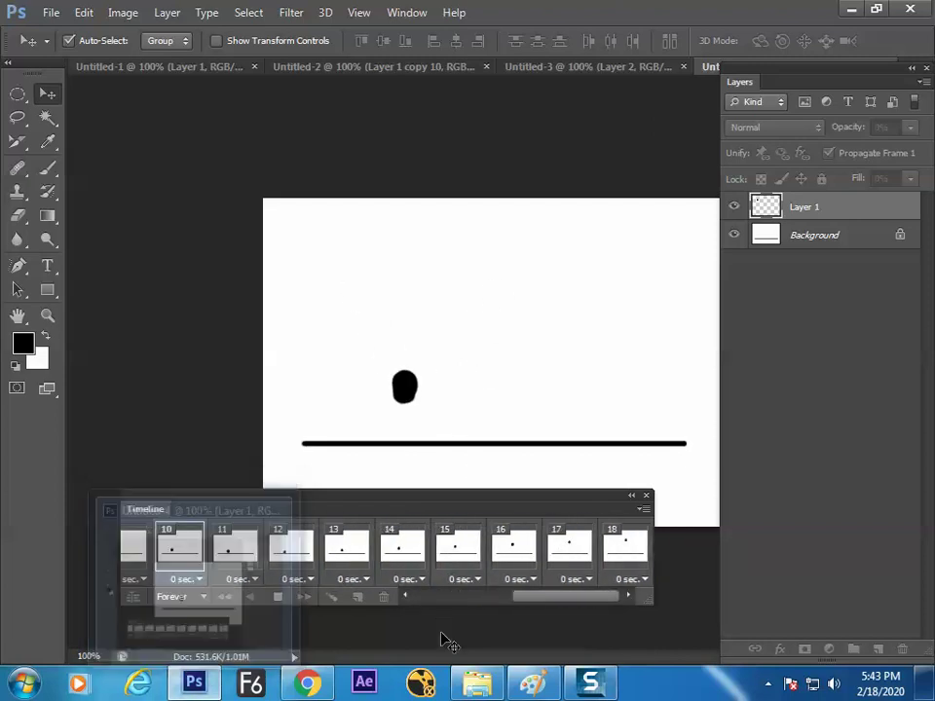
{"action": "key", "text": "space"}
- Switch to Paint and handwrite "Inbetween = twin" below the Delete note, circling "twin"
{"action": "left_click", "coordinate": [531, 684]}
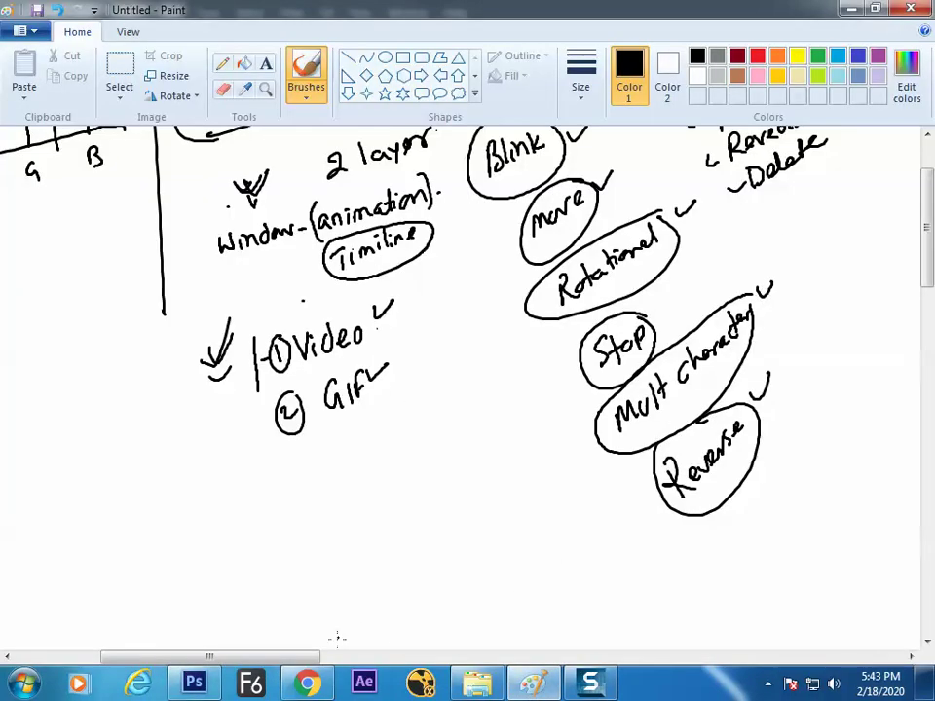
{"action": "left_click_drag", "start_coordinate": [303, 656], "coordinate": [319, 658]}
{"action": "left_click_drag", "start_coordinate": [926, 234], "coordinate": [926, 210]}
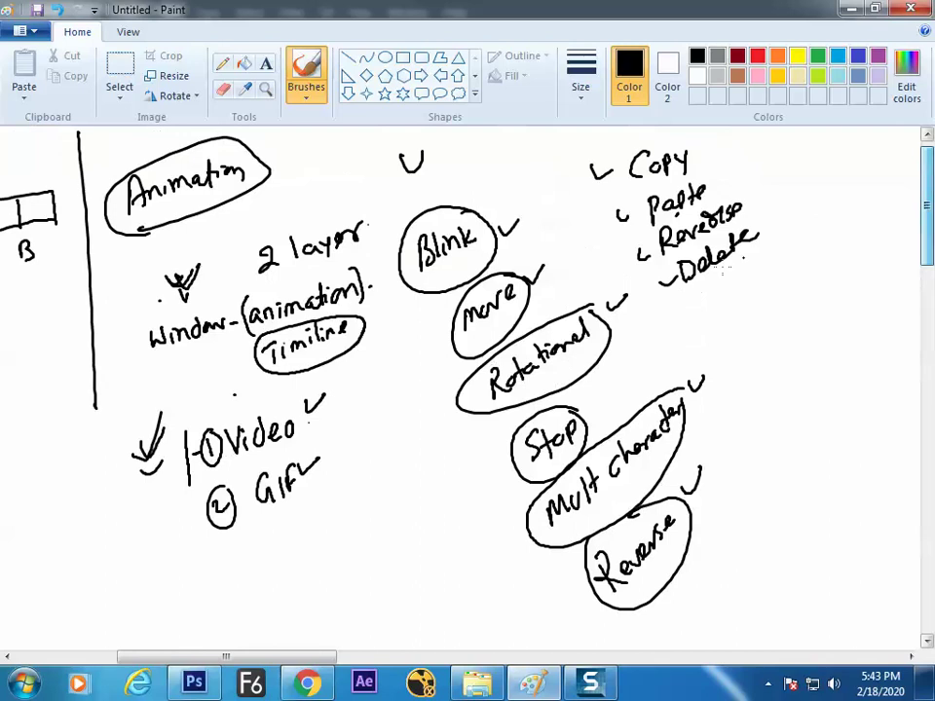
{"action": "mouse_move", "coordinate": [700, 300]}
{"action": "left_mouse_down"}
{"action": "mouse_move", "coordinate": [695, 327]}
{"action": "mouse_move", "coordinate": [724, 294]}
{"action": "mouse_move", "coordinate": [744, 306]}
{"action": "mouse_move", "coordinate": [754, 288]}
{"action": "mouse_move", "coordinate": [811, 261]}
{"action": "mouse_move", "coordinate": [847, 216]}
{"action": "mouse_move", "coordinate": [844, 236]}
{"action": "mouse_move", "coordinate": [869, 208]}
{"action": "mouse_move", "coordinate": [798, 255]}
{"action": "left_mouse_up"}
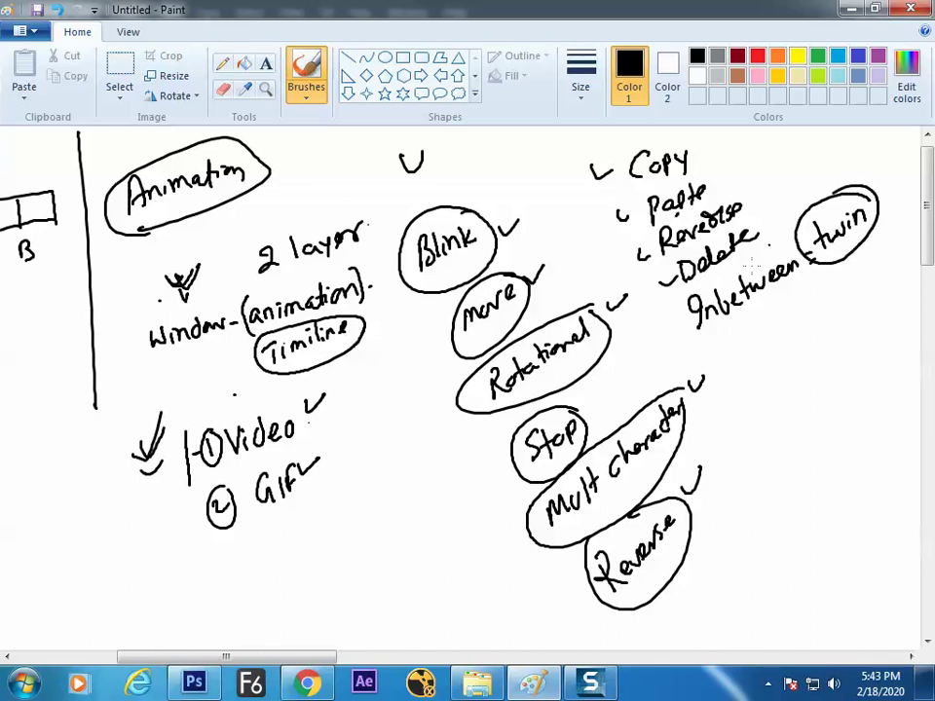
{"action": "left_click_drag", "start_coordinate": [778, 207], "coordinate": [796, 200]}
- Switch back to Photoshop and create a new white 7 x 5 inch RGB document at 72 pixels/inch
{"action": "key", "text": "alt+Tab"}
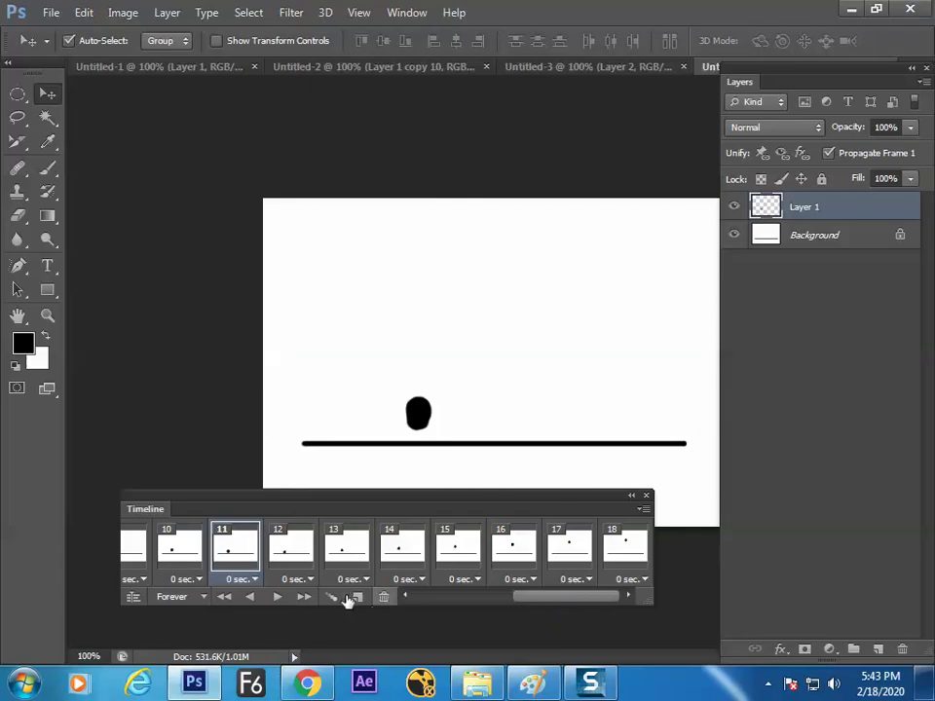
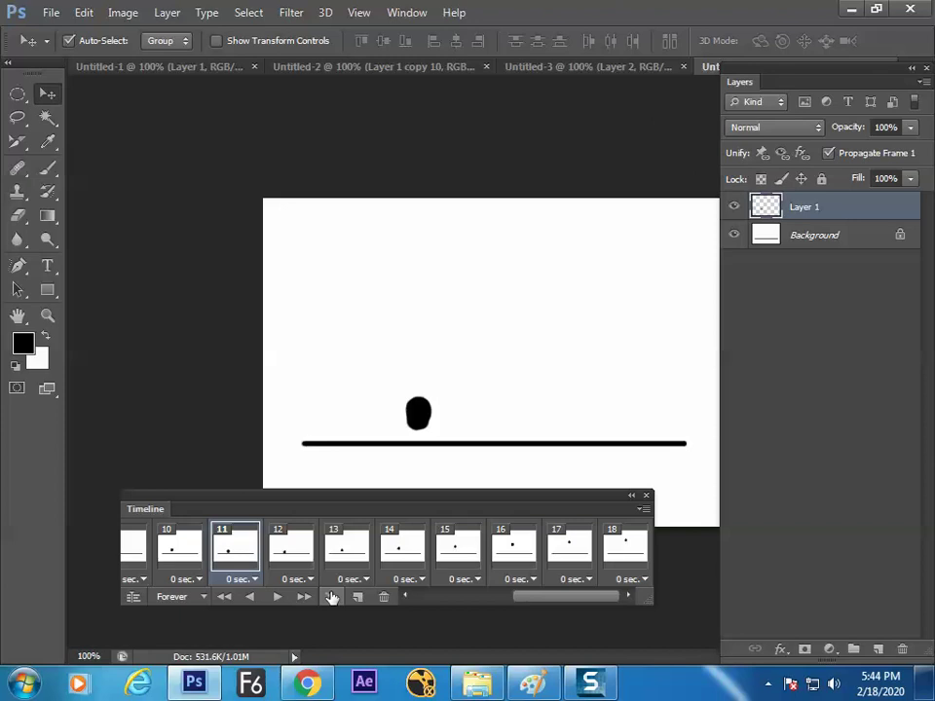
{"action": "key", "text": "ctrl+n"}
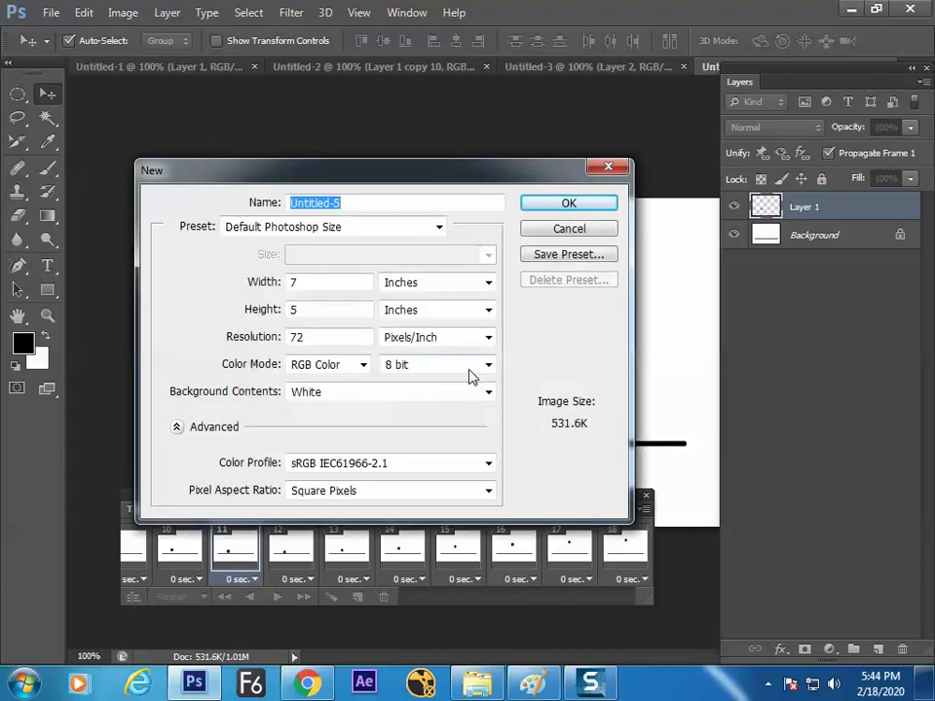
{"action": "key", "text": "Return"}
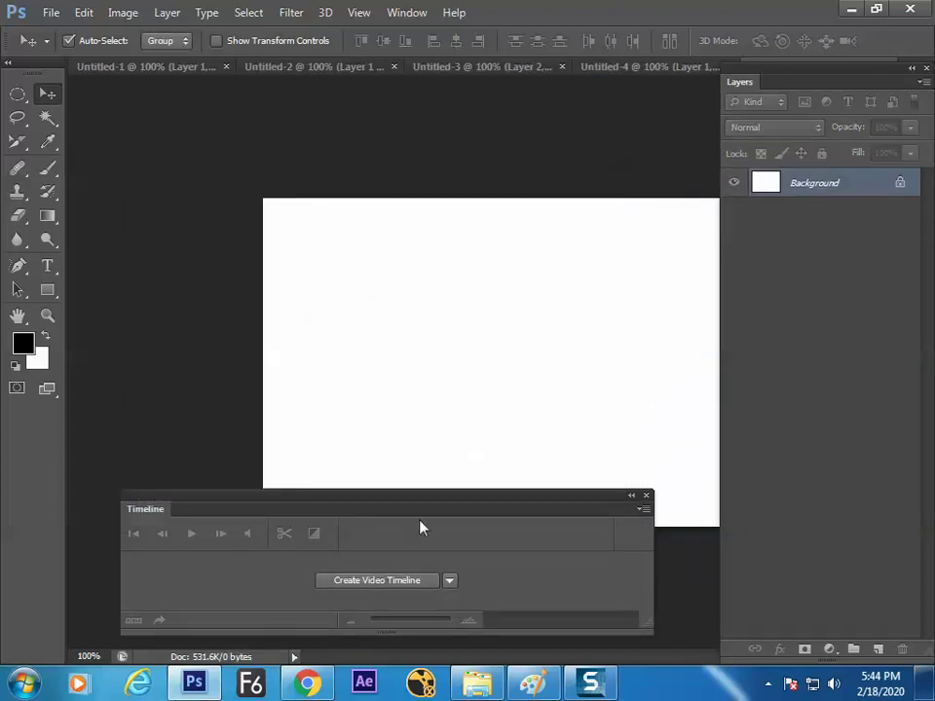
- Create a frame animation in the new document and set the first frame to No delay
{"action": "left_click", "coordinate": [377, 579]}
{"action": "left_click", "coordinate": [134, 621]}
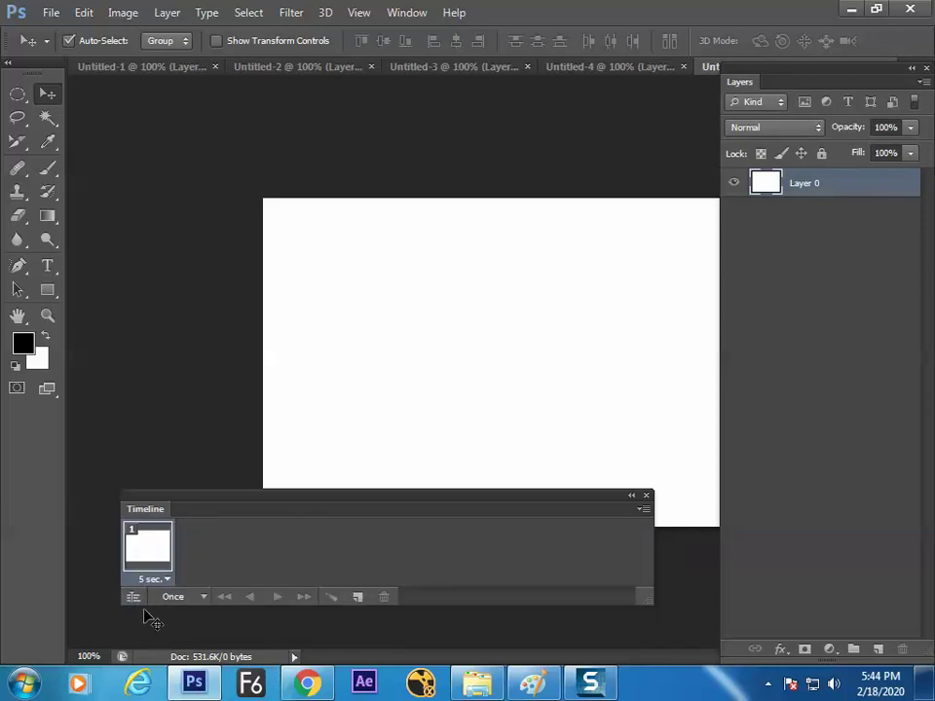
{"action": "left_click", "coordinate": [152, 579]}
{"action": "left_click", "coordinate": [190, 364]}
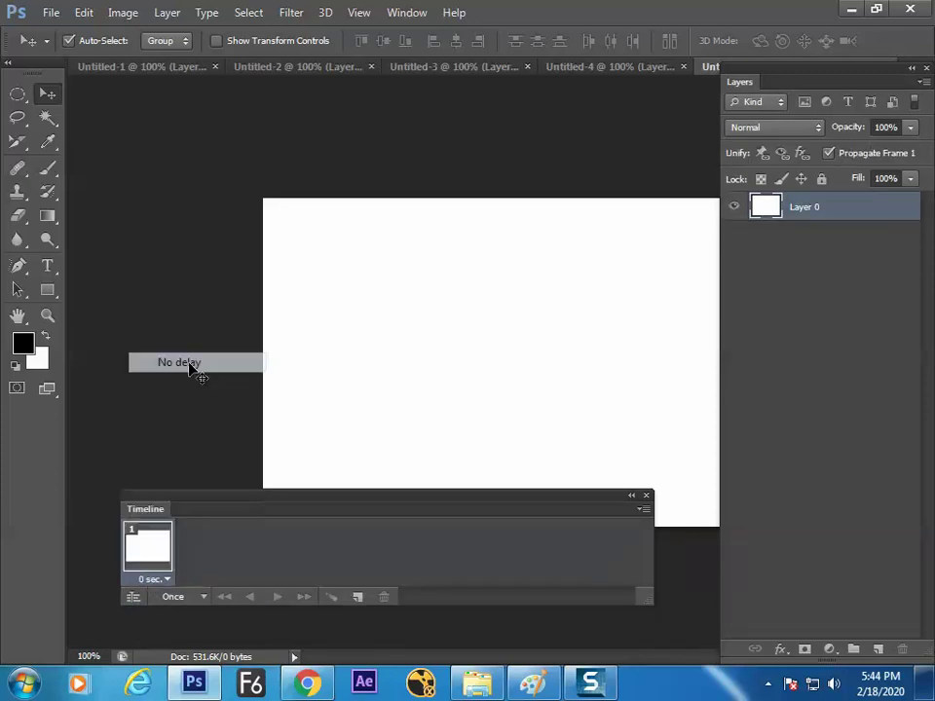
- Paint a small black bird body on a new layer, then duplicate that layer and paint a raised wing on the copy
{"action": "left_click", "coordinate": [878, 649]}
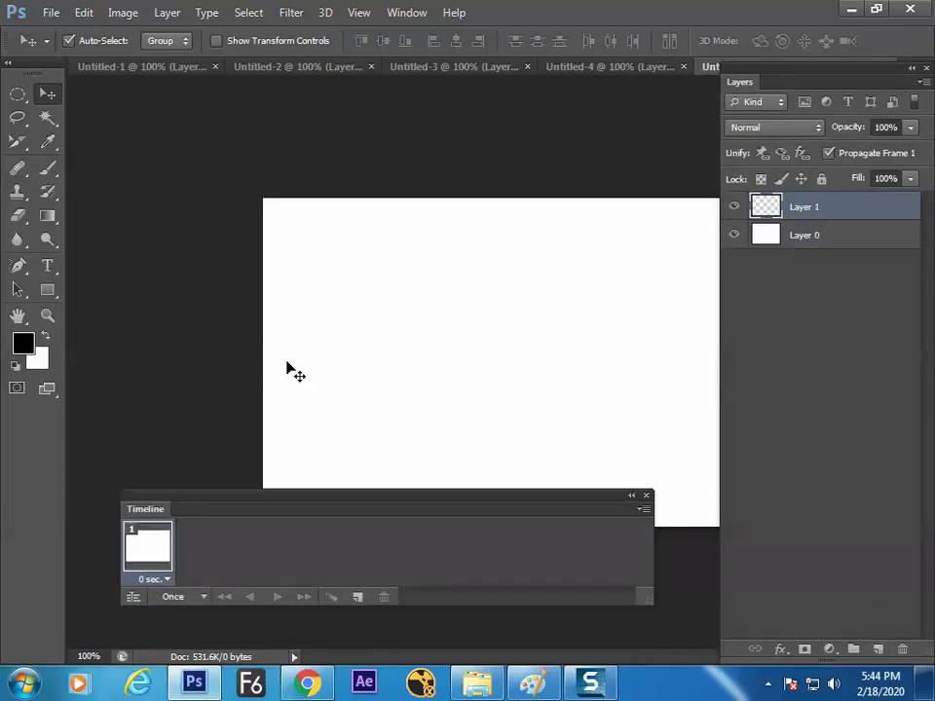
{"action": "left_click", "coordinate": [47, 168]}
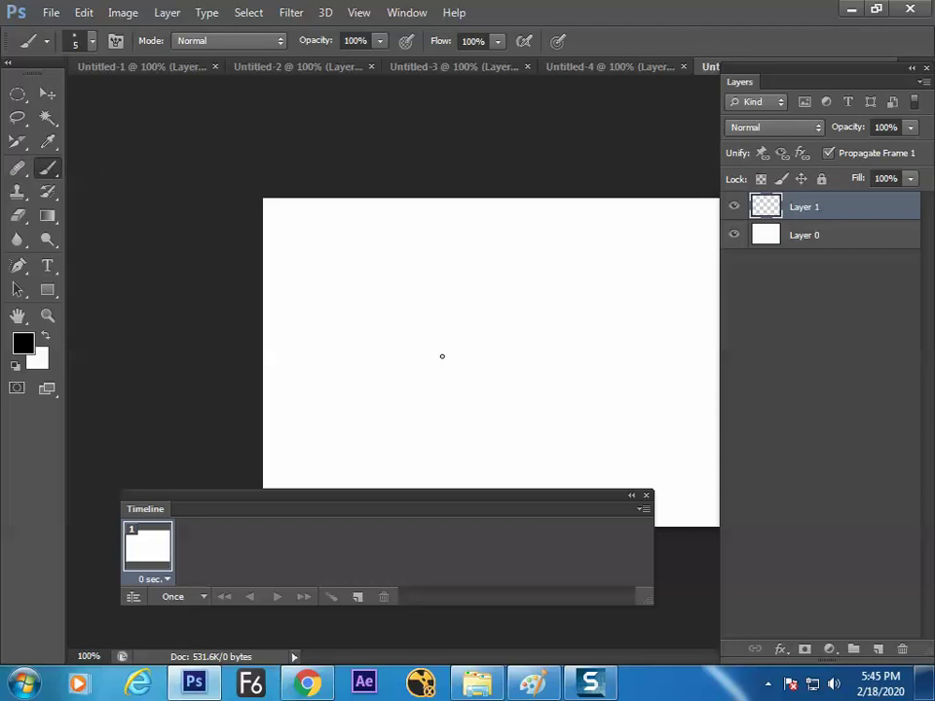
{"action": "mouse_move", "coordinate": [433, 349]}
{"action": "left_mouse_down"}
{"action": "mouse_move", "coordinate": [464, 355]}
{"action": "mouse_move", "coordinate": [427, 353]}
{"action": "left_mouse_up"}
{"action": "left_click_drag", "start_coordinate": [853, 208], "coordinate": [877, 649]}
{"action": "left_click_drag", "start_coordinate": [449, 346], "coordinate": [420, 335]}
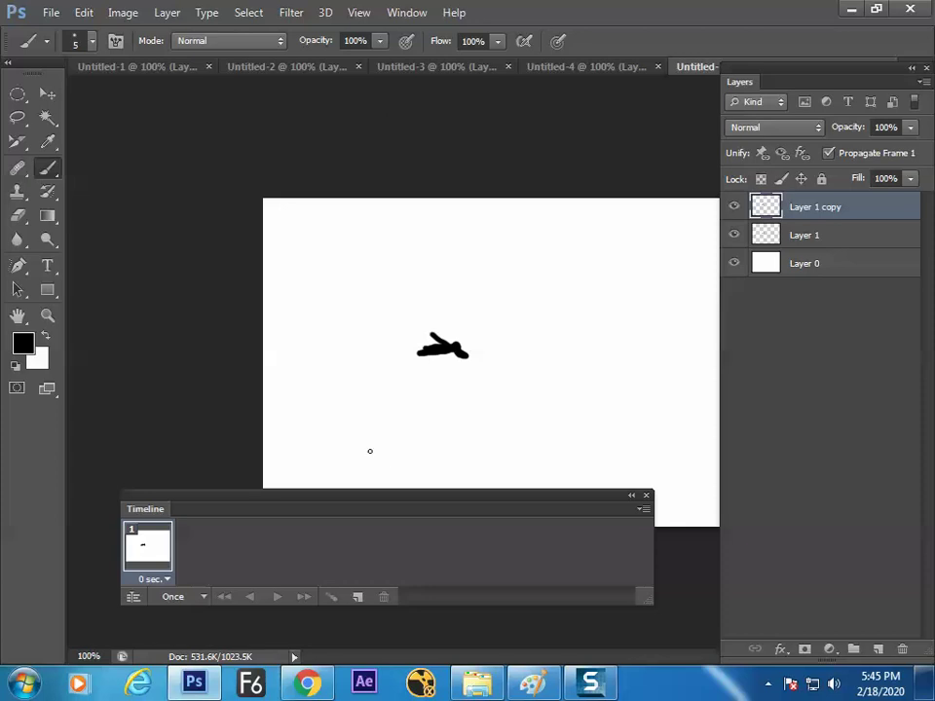
- Hide Layer 1 copy in frame 1 with a 0.1-second delay, and add a second frame showing Layer 1 copy instead of Layer 1
{"action": "left_click", "coordinate": [736, 208]}
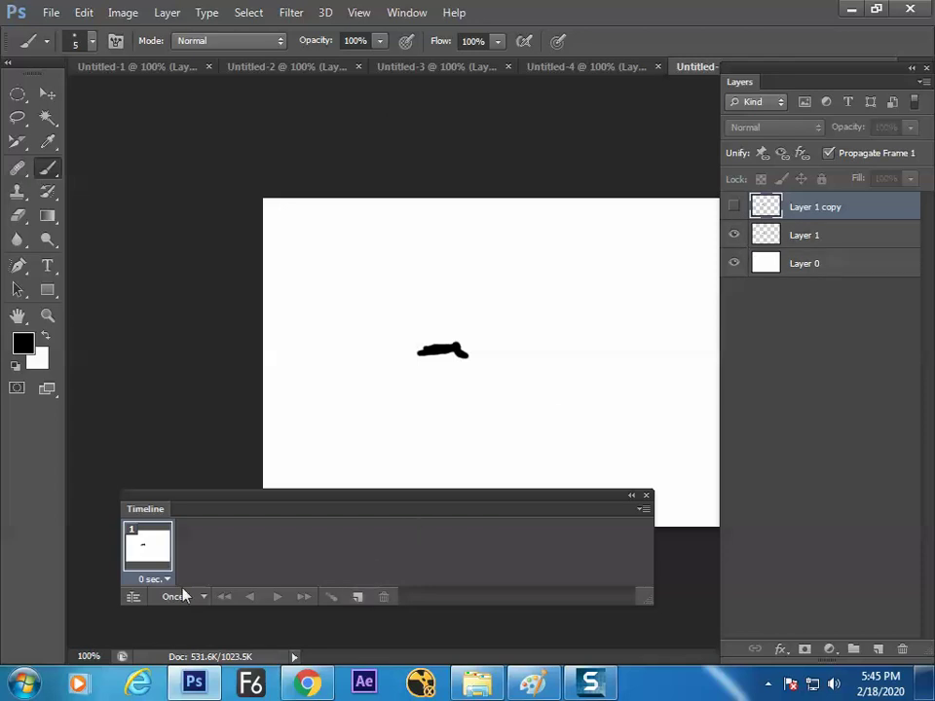
{"action": "left_click", "coordinate": [154, 578]}
{"action": "left_click", "coordinate": [190, 383]}
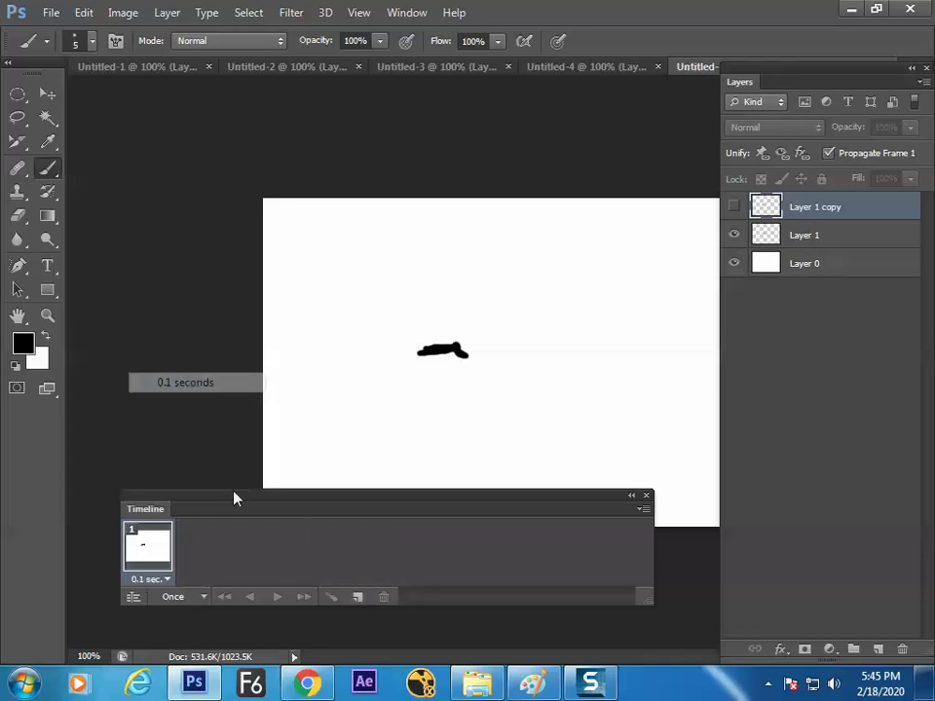
{"action": "left_click", "coordinate": [357, 596]}
{"action": "left_click", "coordinate": [734, 207]}
{"action": "left_click", "coordinate": [734, 234]}
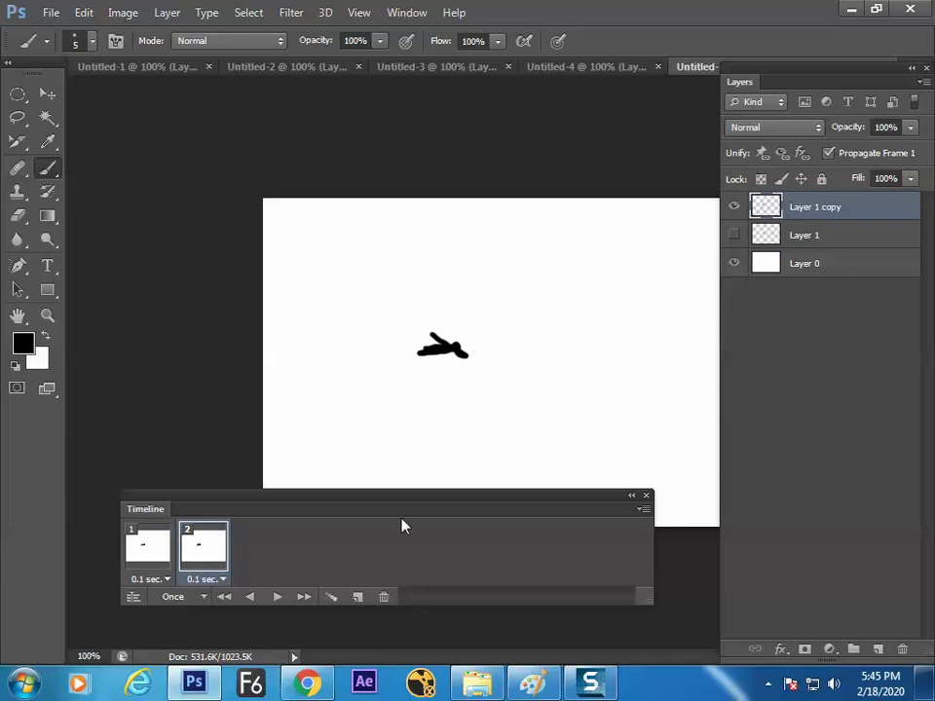
- Set the looping to Forever and play the wing-flapping animation
{"action": "left_click", "coordinate": [179, 598]}
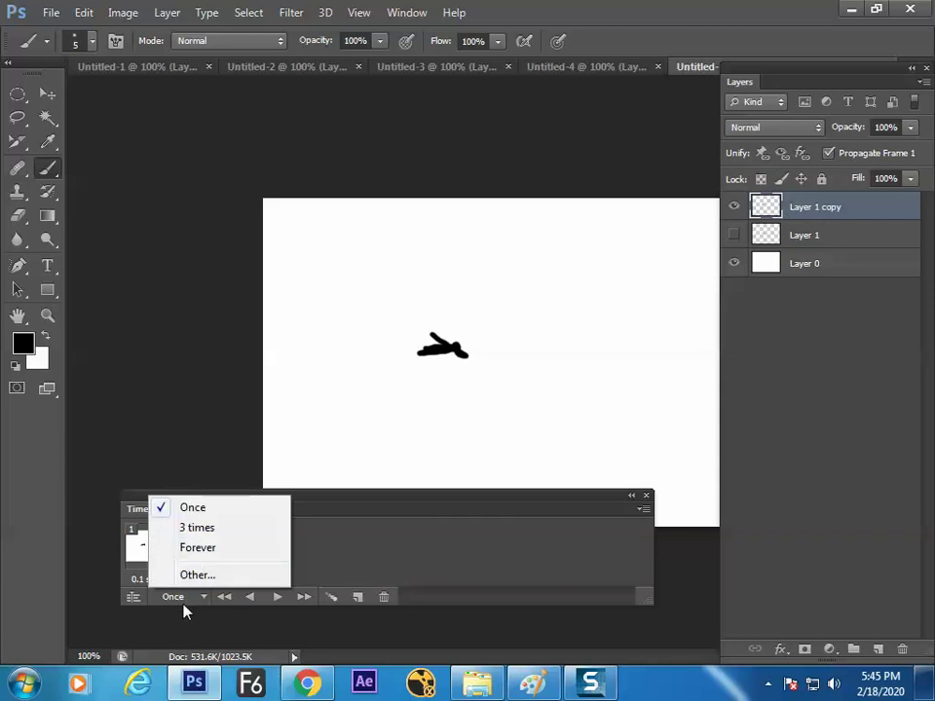
{"action": "left_click", "coordinate": [202, 551]}
{"action": "left_click", "coordinate": [279, 597]}
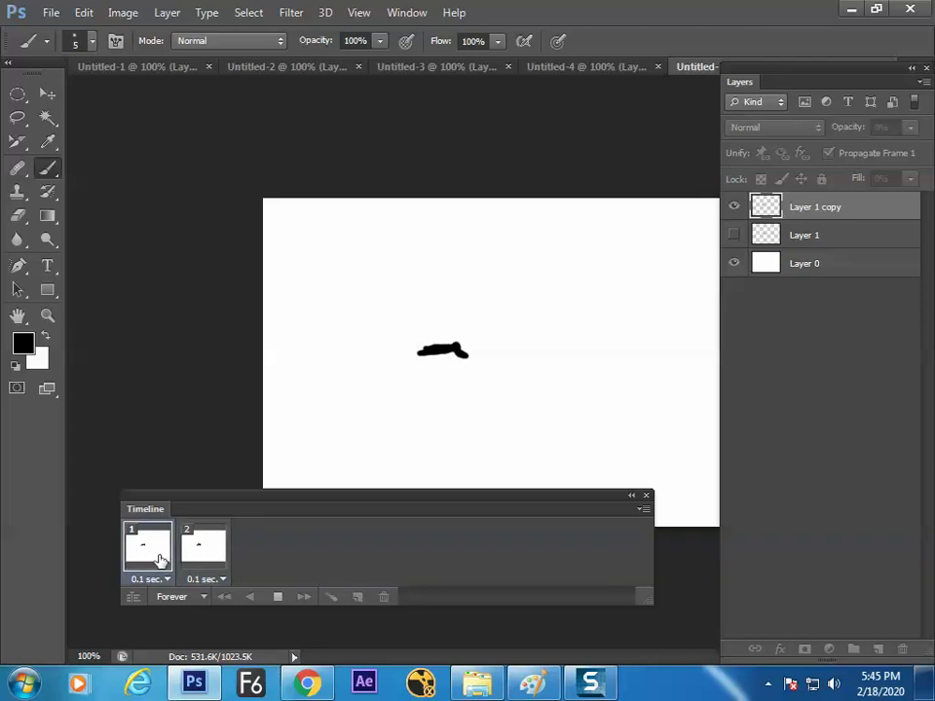
- Compare the bird poses in frames 1 and 2 of the wing-flapping animation
{"action": "left_click", "coordinate": [202, 552]}
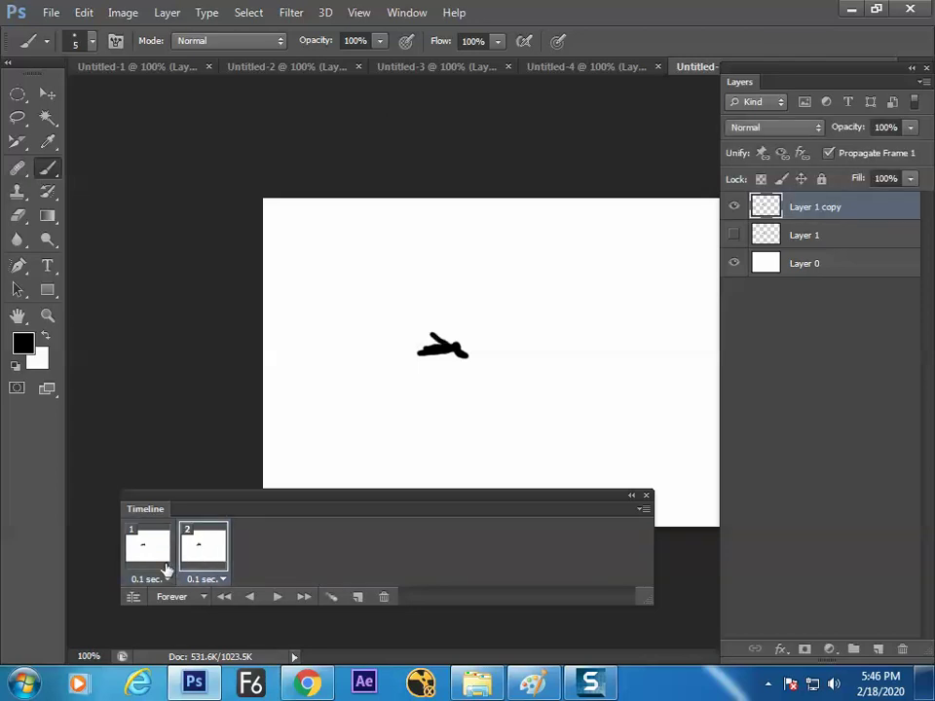
{"action": "left_click", "coordinate": [147, 546]}
{"action": "left_click", "coordinate": [194, 553]}
{"action": "left_click", "coordinate": [142, 546]}
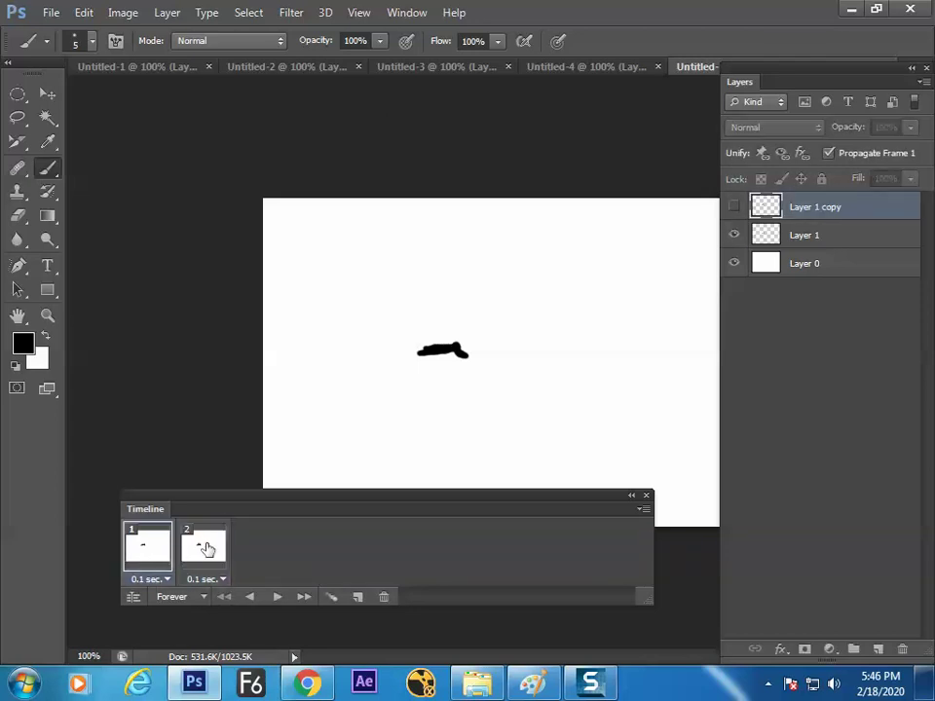
{"action": "left_click", "coordinate": [205, 553]}
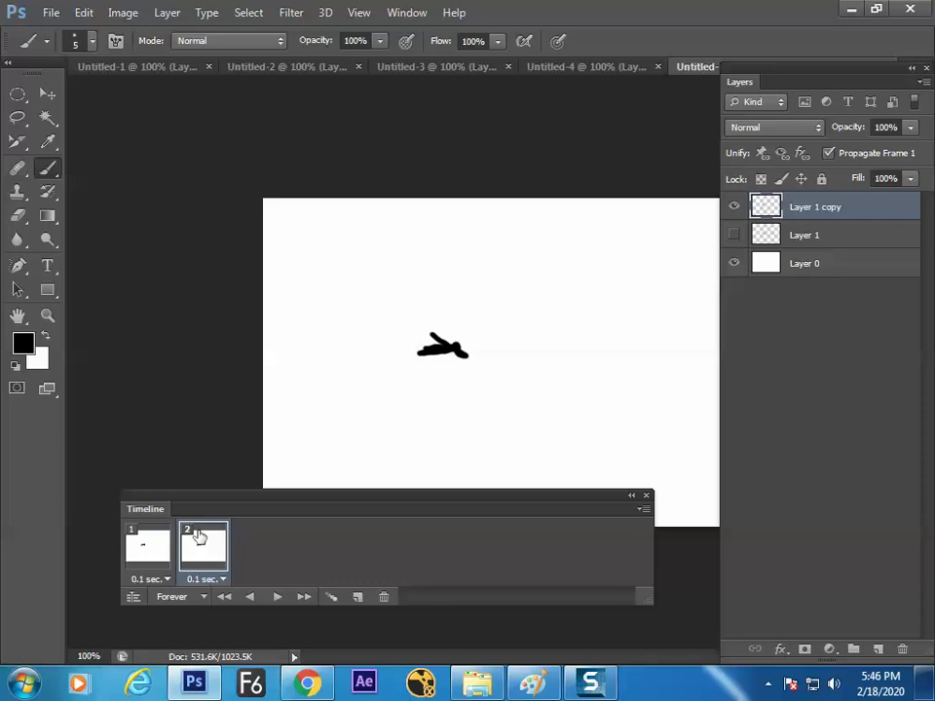
{"action": "left_click", "coordinate": [166, 550]}
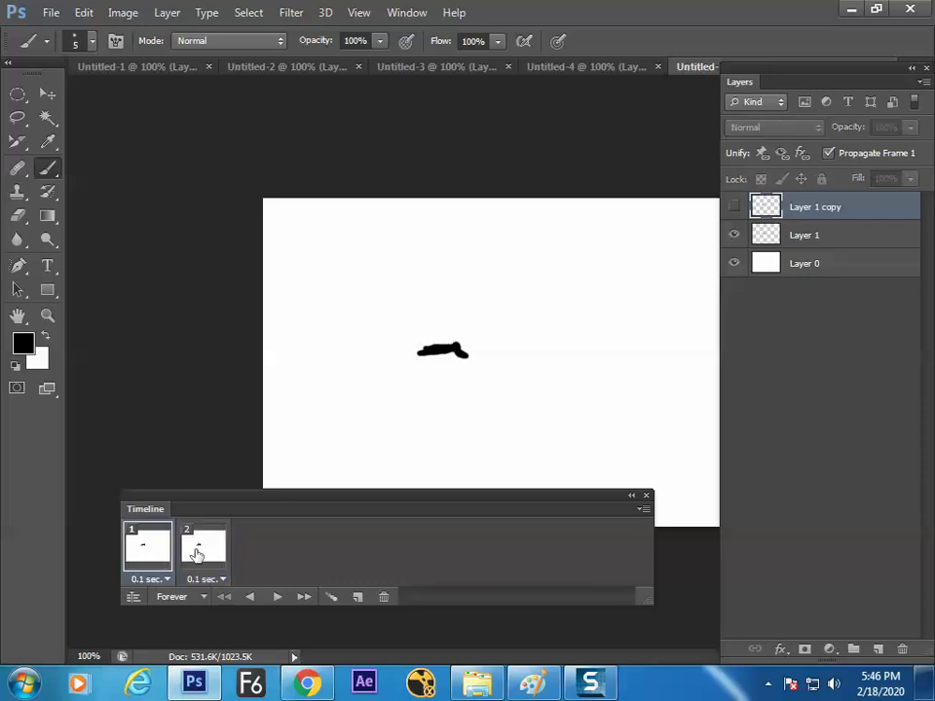
{"action": "left_click", "coordinate": [194, 559]}
{"action": "left_click", "coordinate": [179, 560]}
- In frame 2, move the raised-wing bird on Layer 1 copy slightly to the right
{"action": "left_click", "coordinate": [207, 553]}
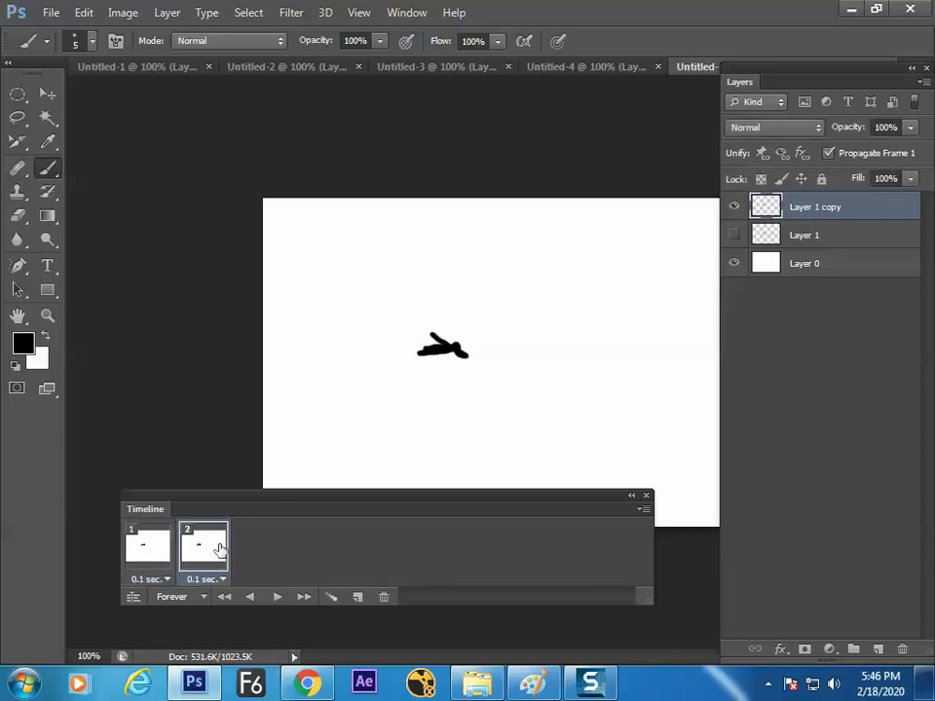
{"action": "left_click", "coordinate": [49, 100]}
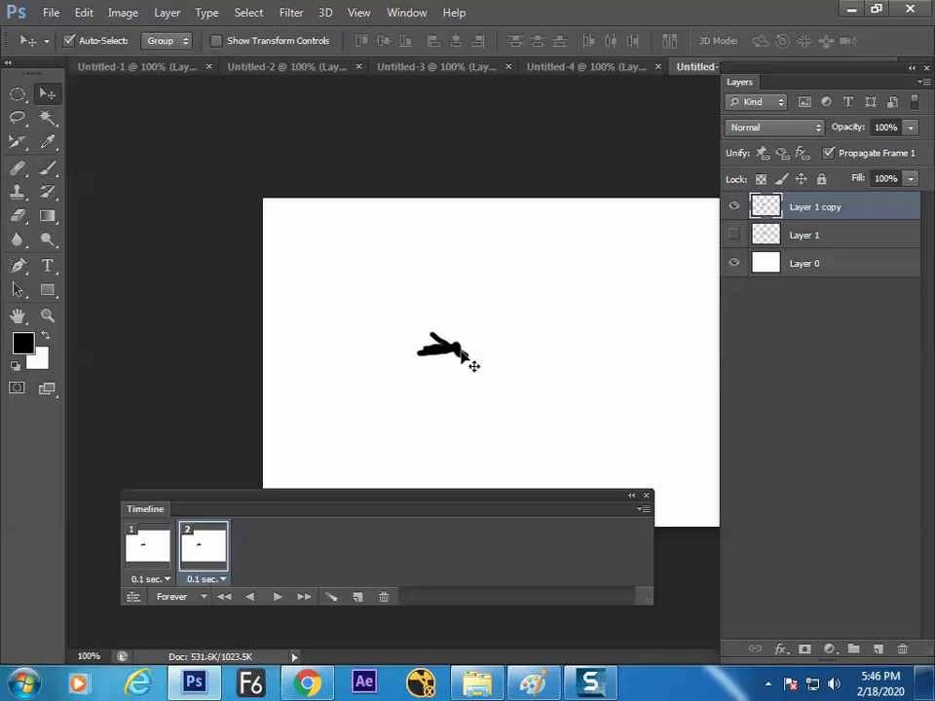
{"action": "left_click_drag", "start_coordinate": [473, 365], "coordinate": [487, 371]}
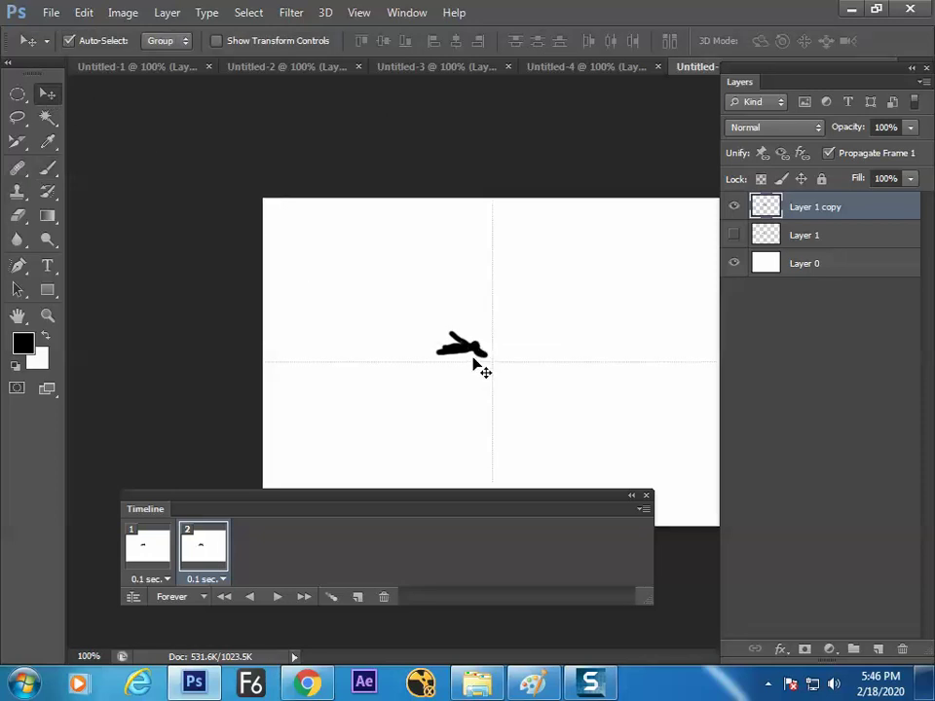
- Set the gridline spacing unit to Pixels in the Guides, Grid & Slices preferences, keeping the canvas grid in view
{"action": "key", "text": "ctrl+k"}
{"action": "left_click", "coordinate": [148, 184]}
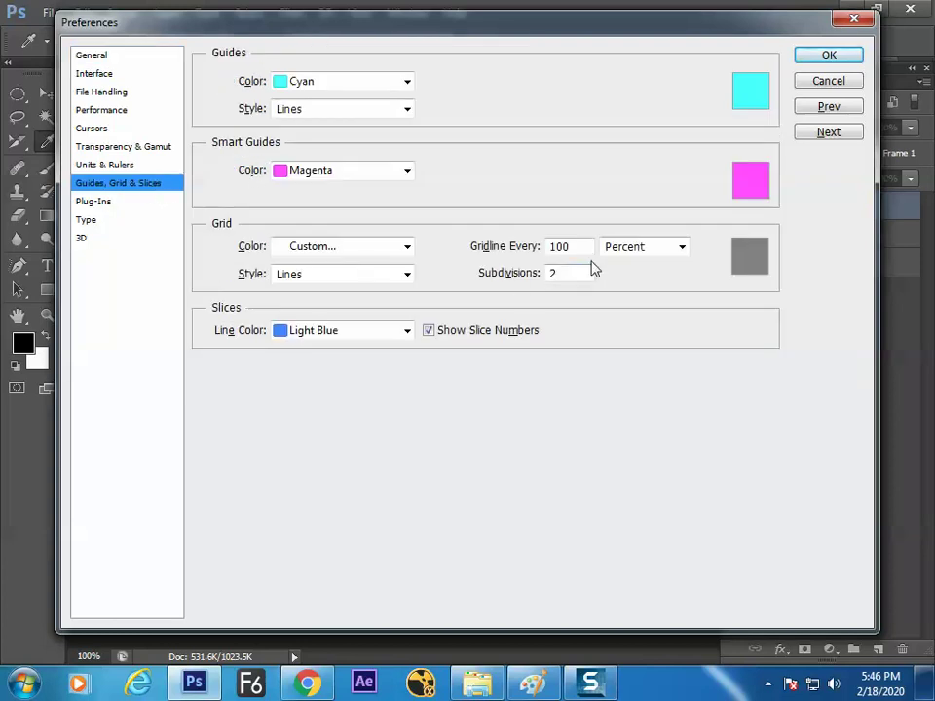
{"action": "left_click", "coordinate": [636, 249]}
{"action": "left_click", "coordinate": [626, 270]}
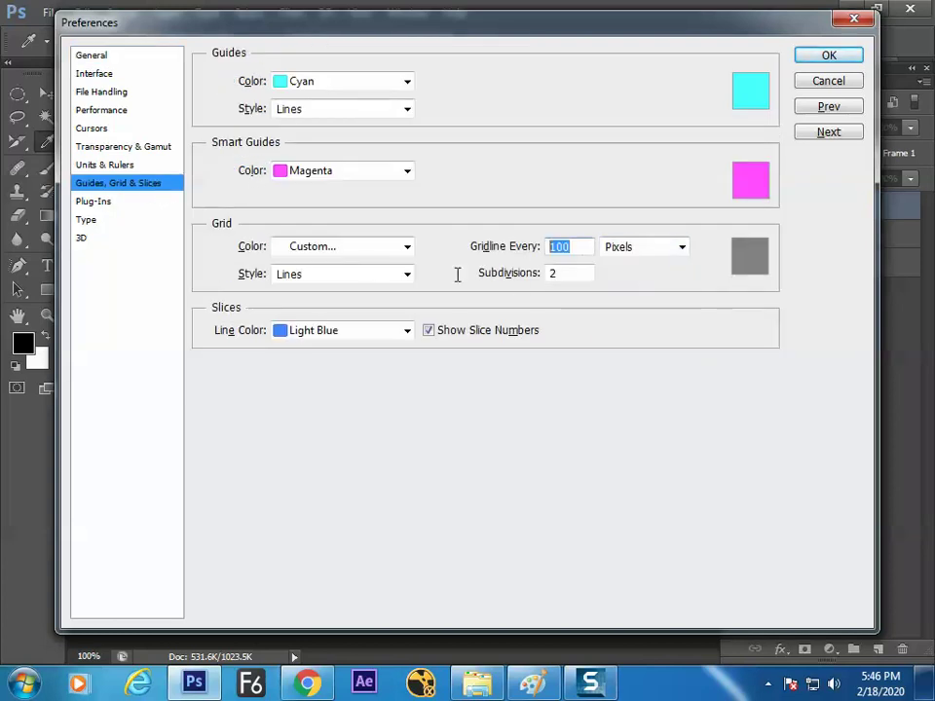
{"action": "left_click_drag", "start_coordinate": [558, 35], "coordinate": [533, 356]}
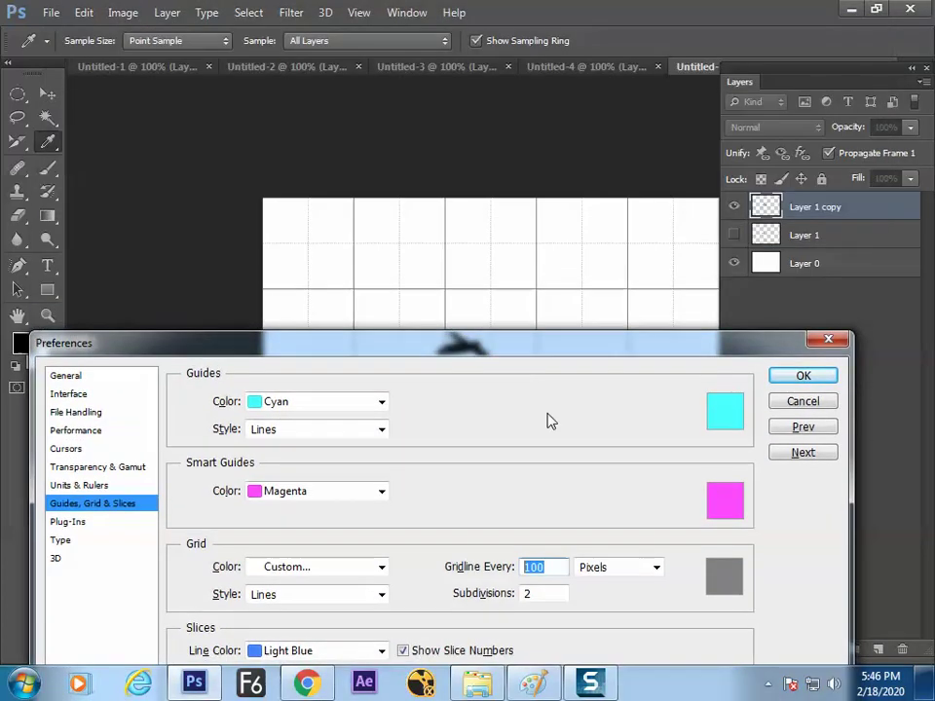
- Set the grid to a gridline every 10 pixels with 1 subdivision and apply the preferences
{"action": "left_click", "coordinate": [546, 597]}
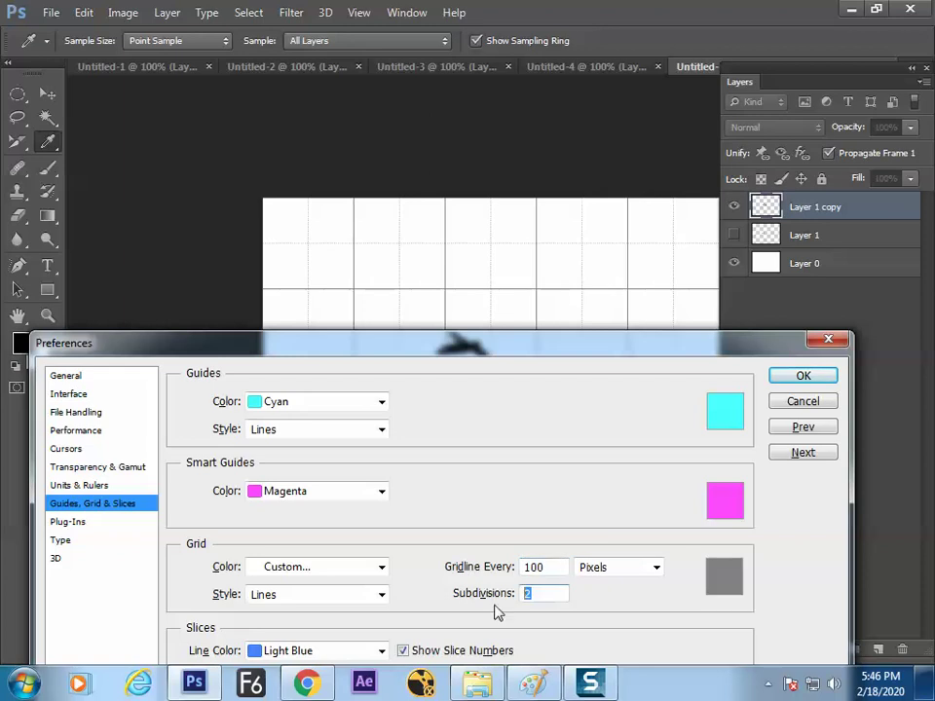
{"action": "left_click", "coordinate": [540, 566]}
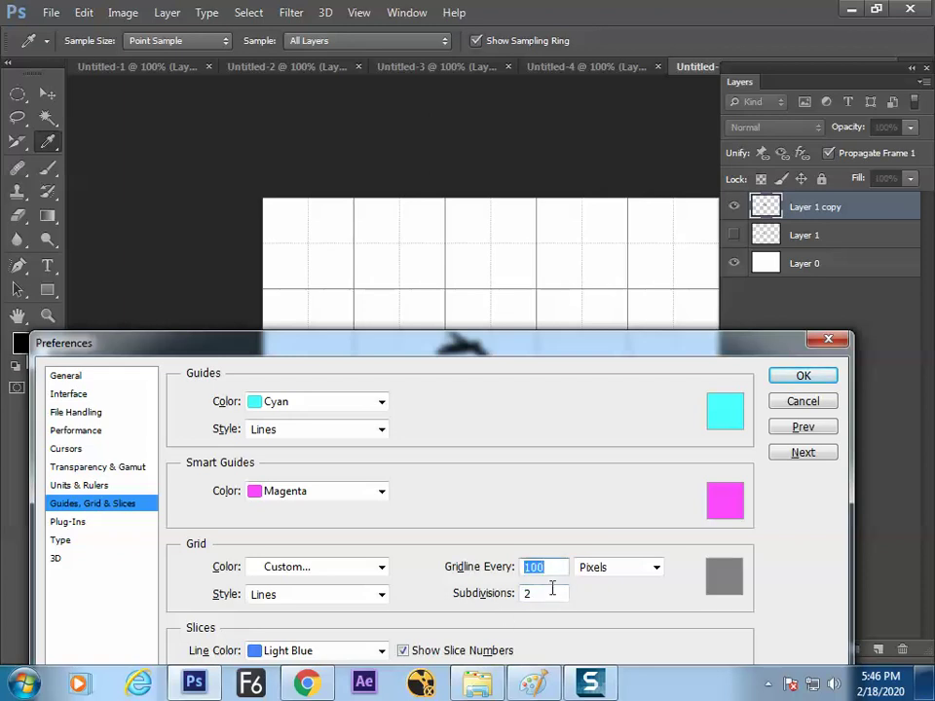
{"action": "type", "text": "2"}
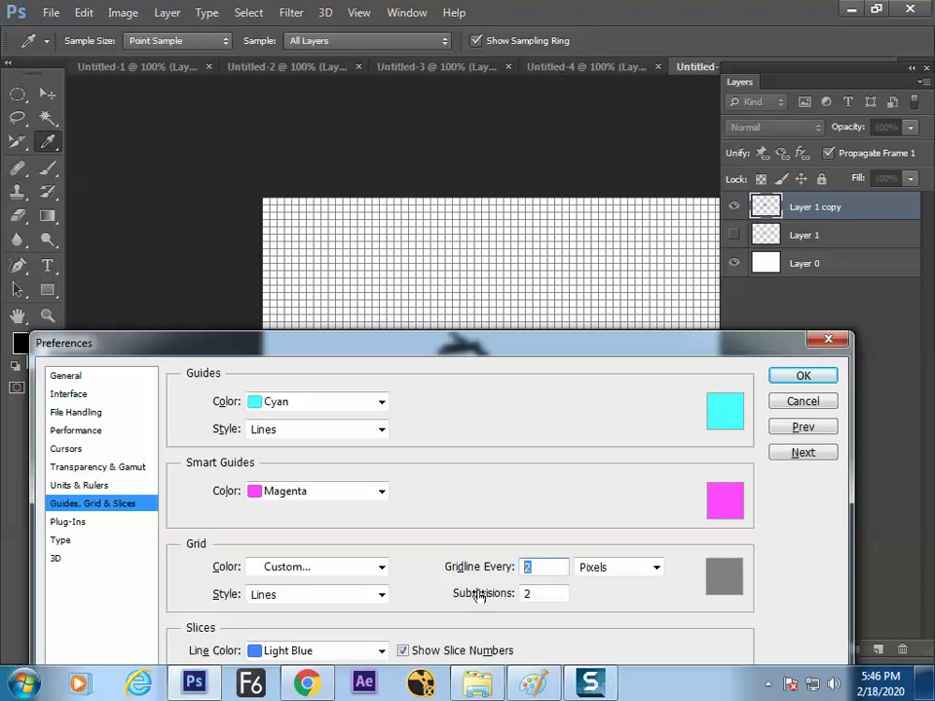
{"action": "type", "text": "3"}
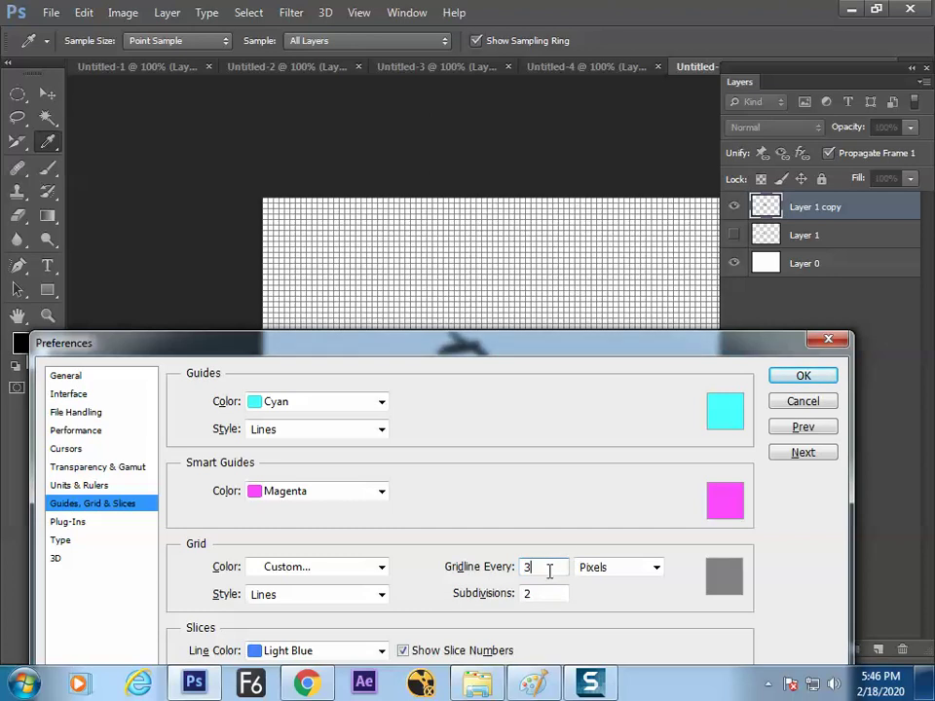
{"action": "key", "text": "Tab"}
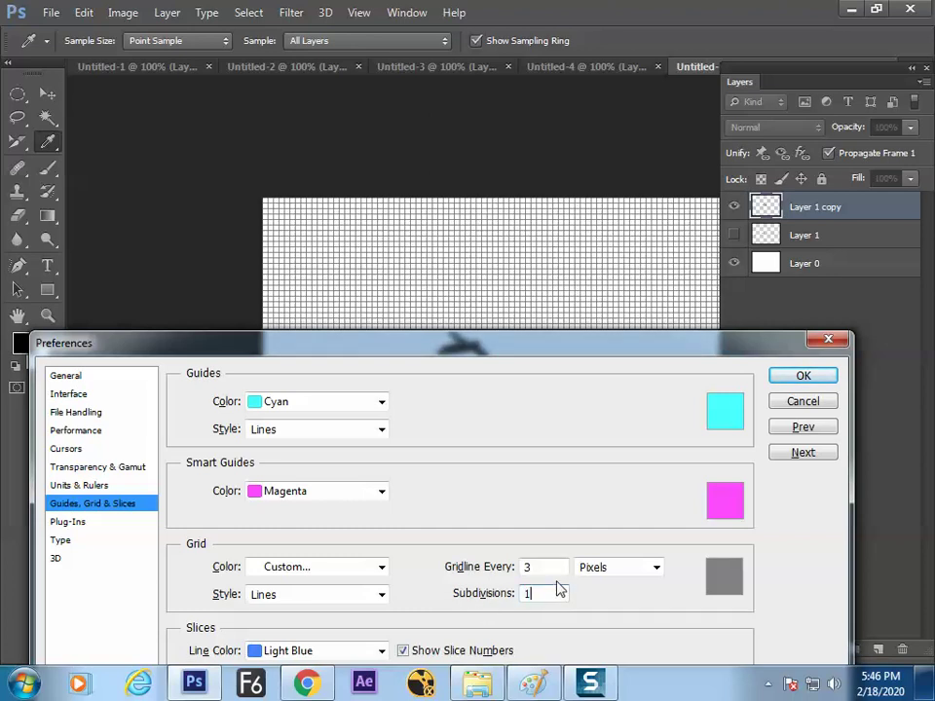
{"action": "left_click_drag", "start_coordinate": [541, 566], "coordinate": [526, 571]}
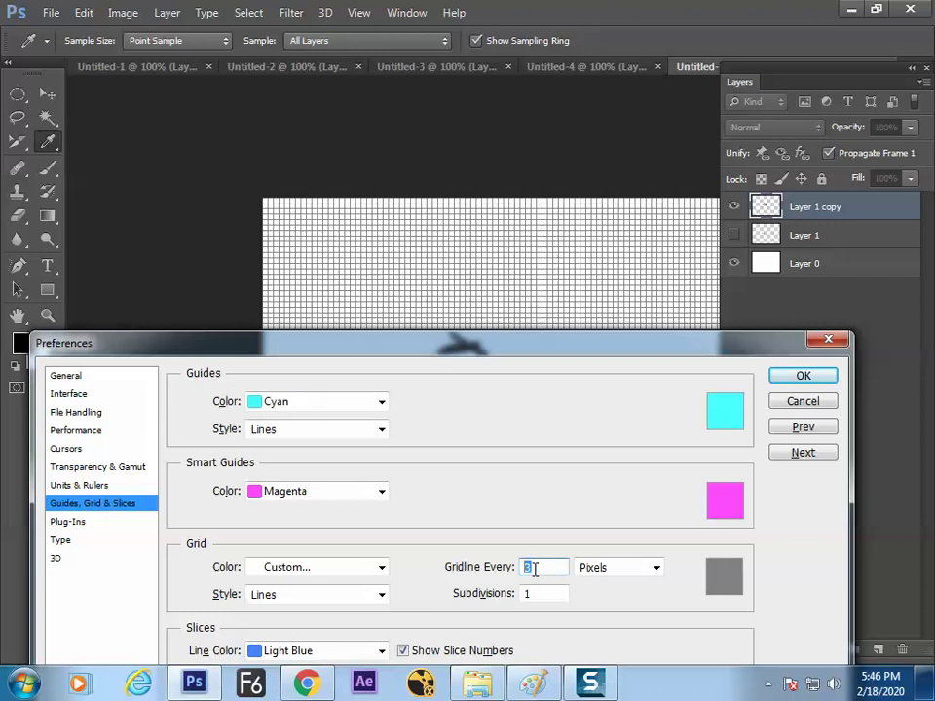
{"action": "type", "text": "8"}
{"action": "type", "text": "10"}
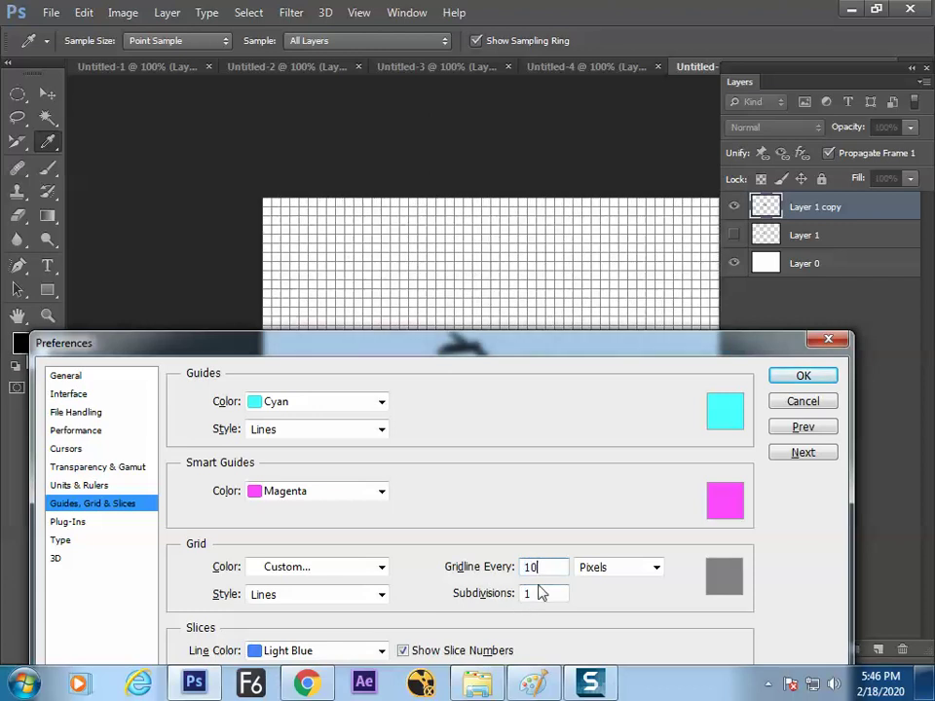
{"action": "left_click", "coordinate": [803, 375]}
- Zoom in on the bird against the grid and add a third animation frame after frame 2
{"action": "key", "text": "v"}
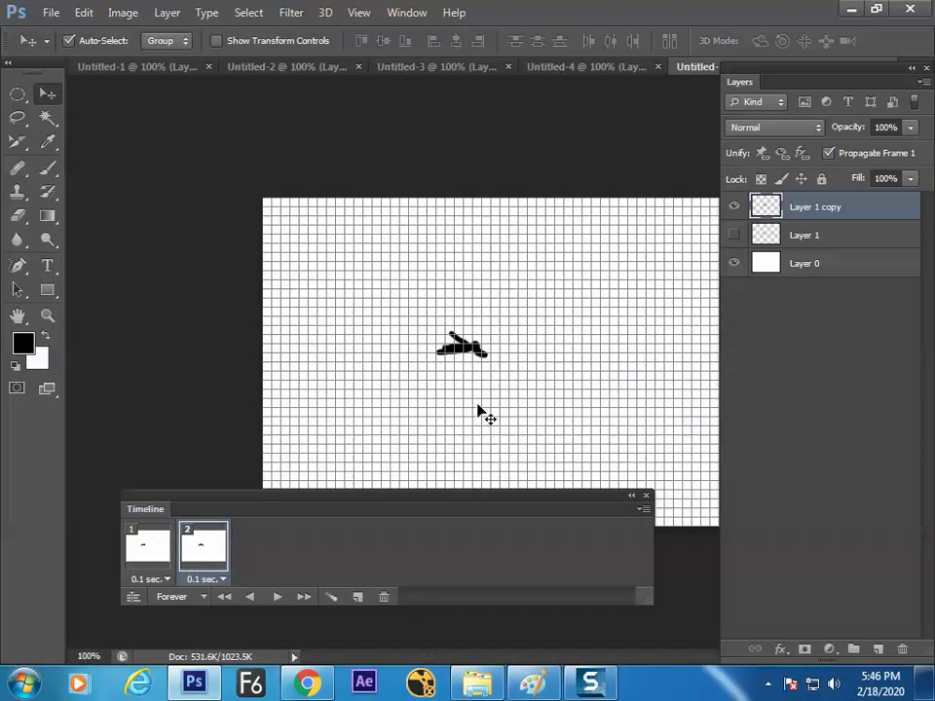
{"action": "scroll", "coordinate": [477, 417], "scroll_direction": "up", "scroll_amount": 2}
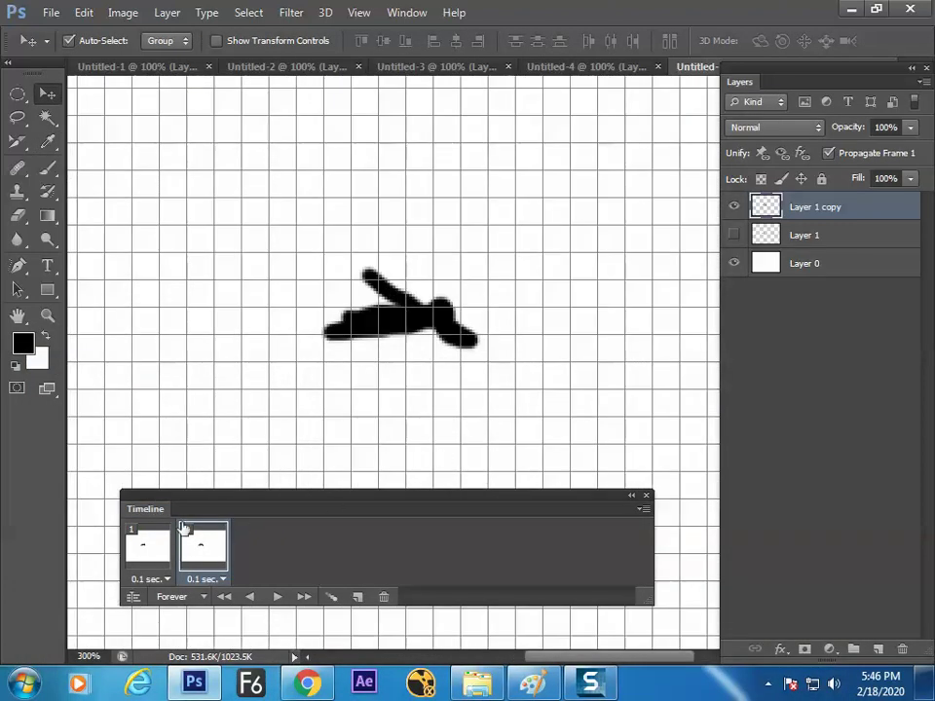
{"action": "left_click", "coordinate": [159, 553]}
{"action": "left_click", "coordinate": [201, 561]}
{"action": "left_click", "coordinate": [358, 597]}
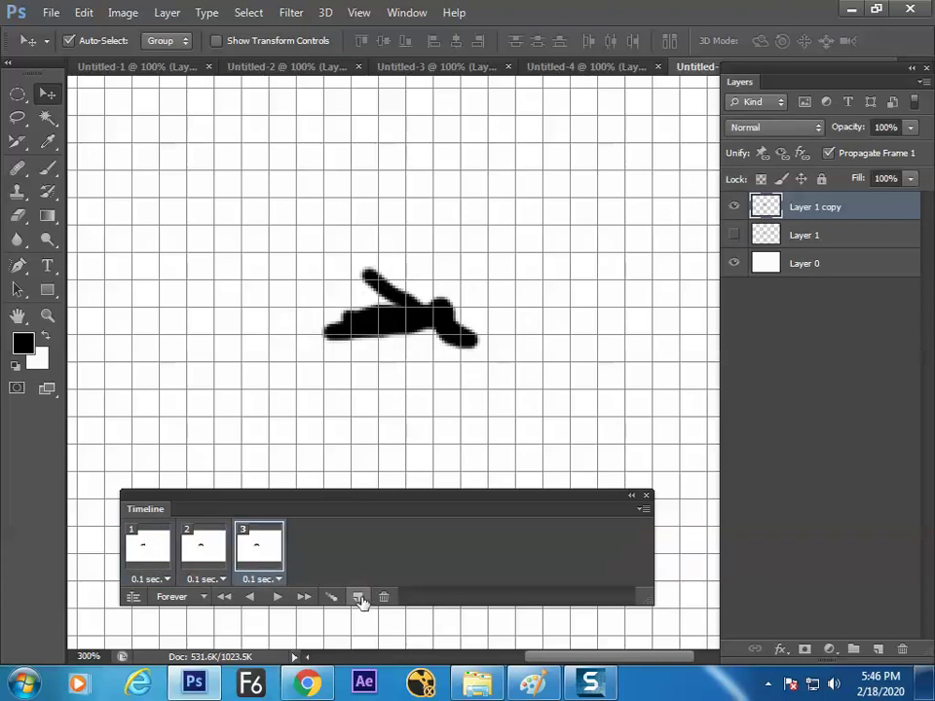
- With Auto-Select off, move Layer 1's bird forward to the right in frame 3 and show it instead of Layer 1 copy
{"action": "left_click", "coordinate": [735, 235]}
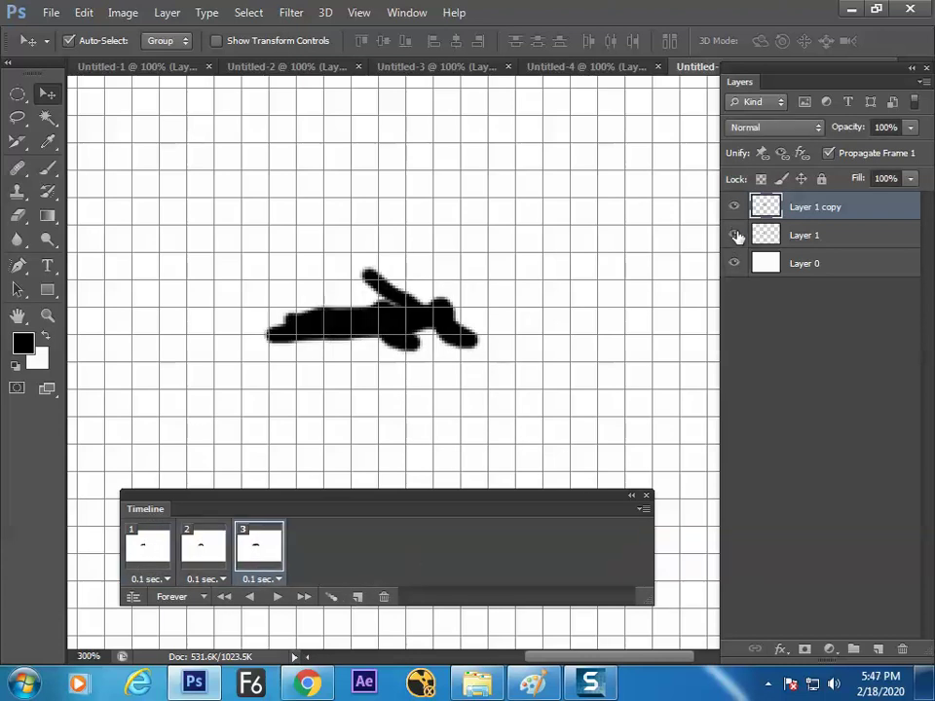
{"action": "left_click", "coordinate": [69, 41]}
{"action": "left_click", "coordinate": [764, 248]}
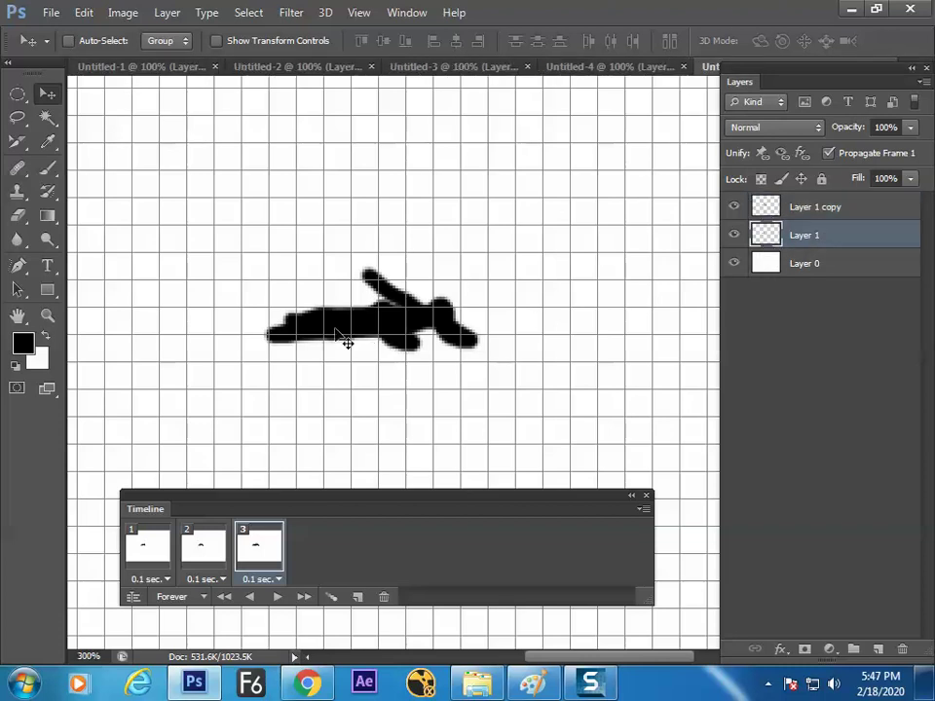
{"action": "left_click_drag", "start_coordinate": [378, 328], "coordinate": [474, 327]}
{"action": "left_click", "coordinate": [735, 207]}
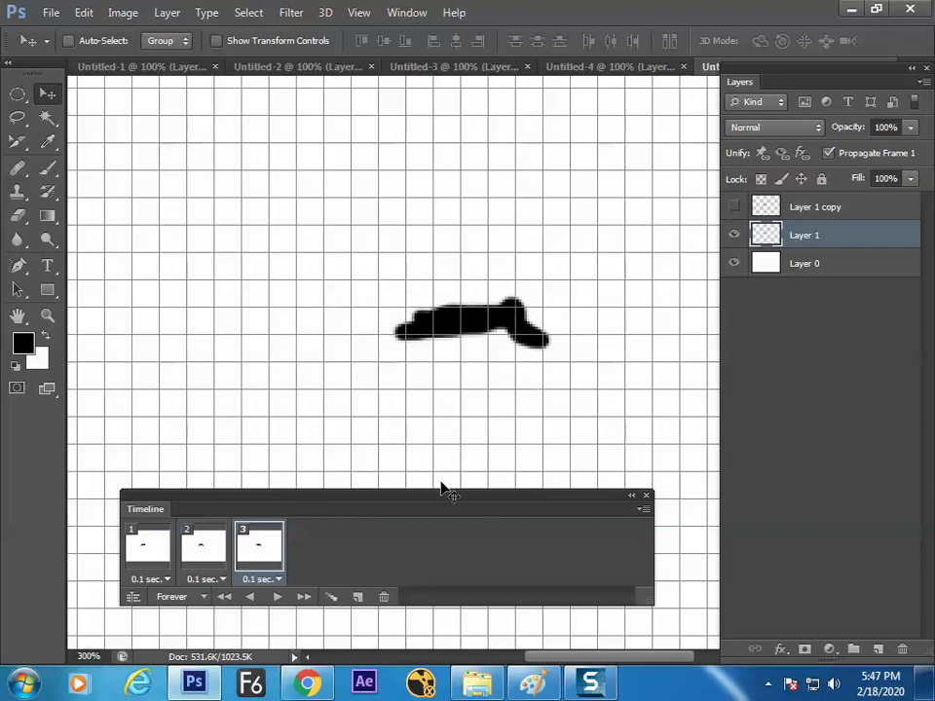
- Add a fourth frame, move Layer 1 copy's bird further right than frame 3's, and show it instead of Layer 1
{"action": "left_click", "coordinate": [359, 596]}
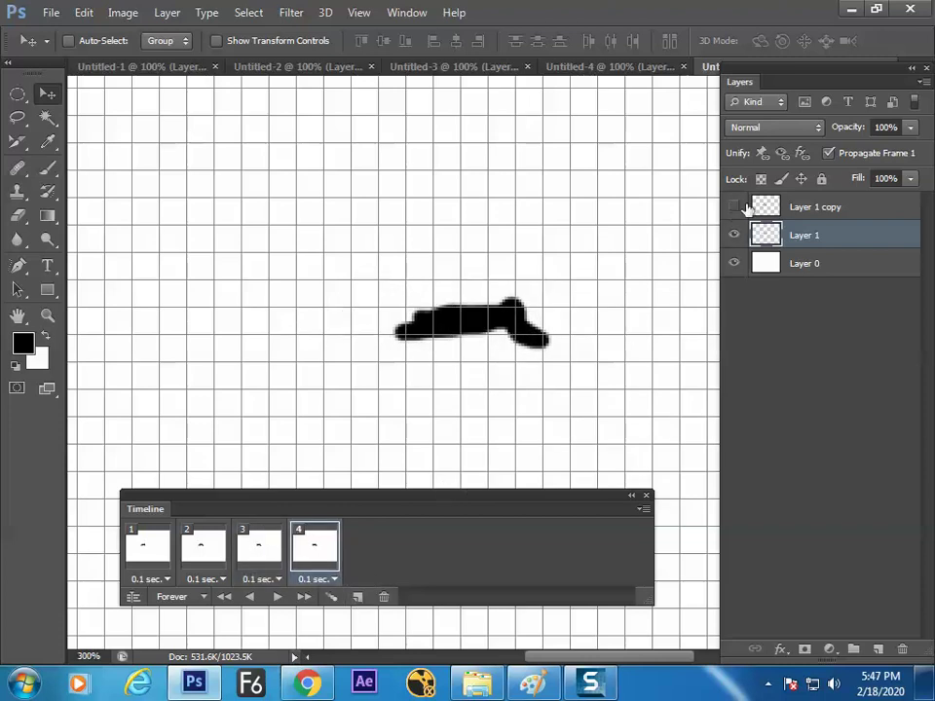
{"action": "left_click", "coordinate": [742, 206]}
{"action": "left_click", "coordinate": [801, 206]}
{"action": "left_click_drag", "start_coordinate": [409, 323], "coordinate": [542, 324]}
{"action": "left_click", "coordinate": [734, 235]}
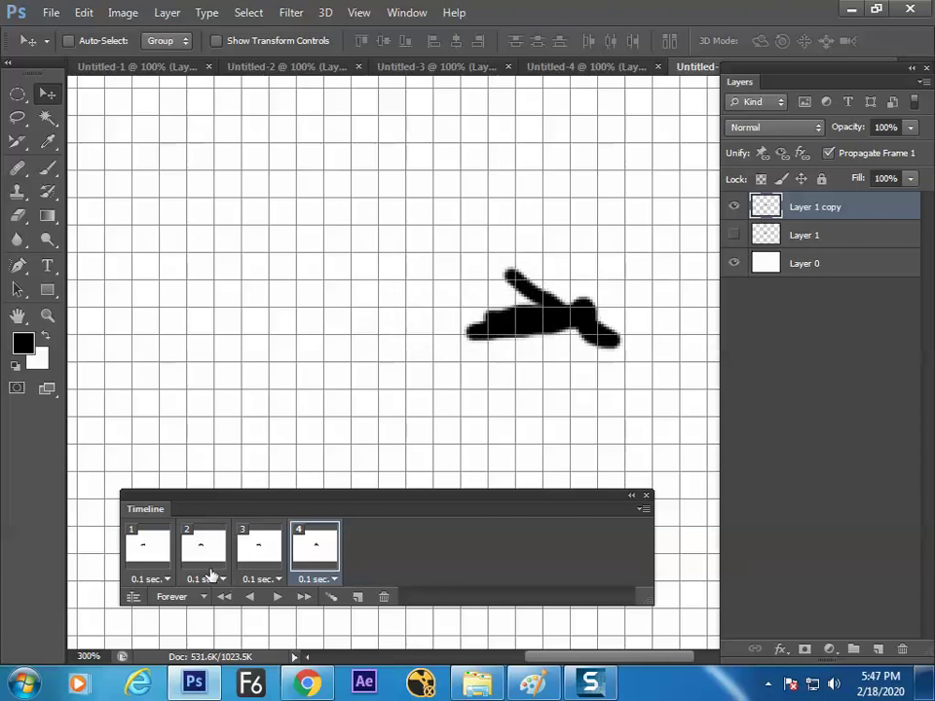
- Check frames 1 to 4 in order, hide the grid, and play the flying bird animation before stopping it
{"action": "left_click", "coordinate": [156, 550]}
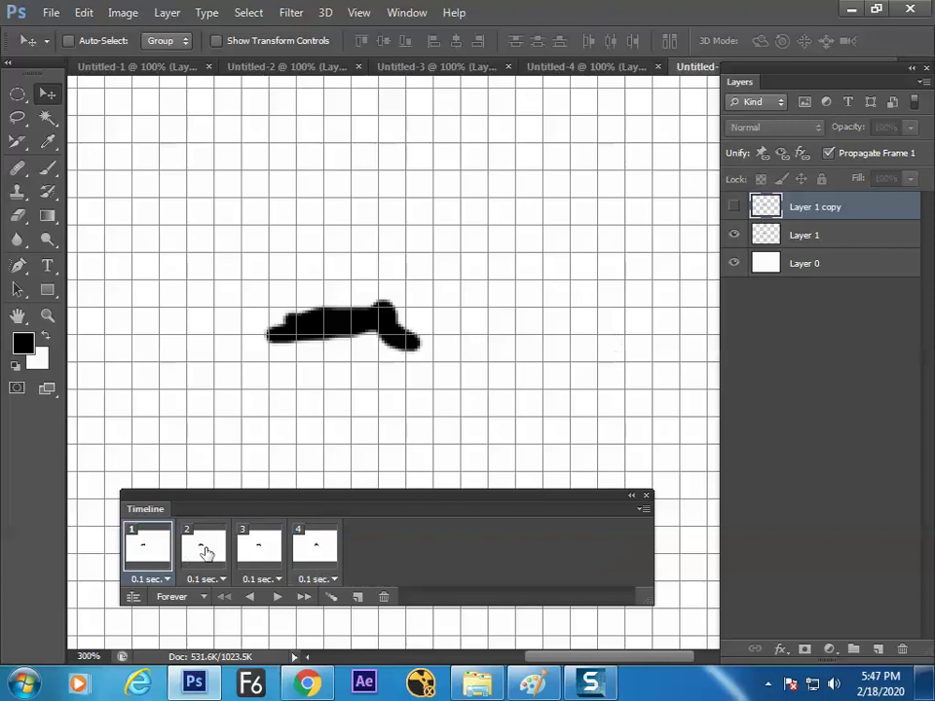
{"action": "left_click", "coordinate": [202, 547]}
{"action": "left_click", "coordinate": [261, 546]}
{"action": "left_click", "coordinate": [311, 548]}
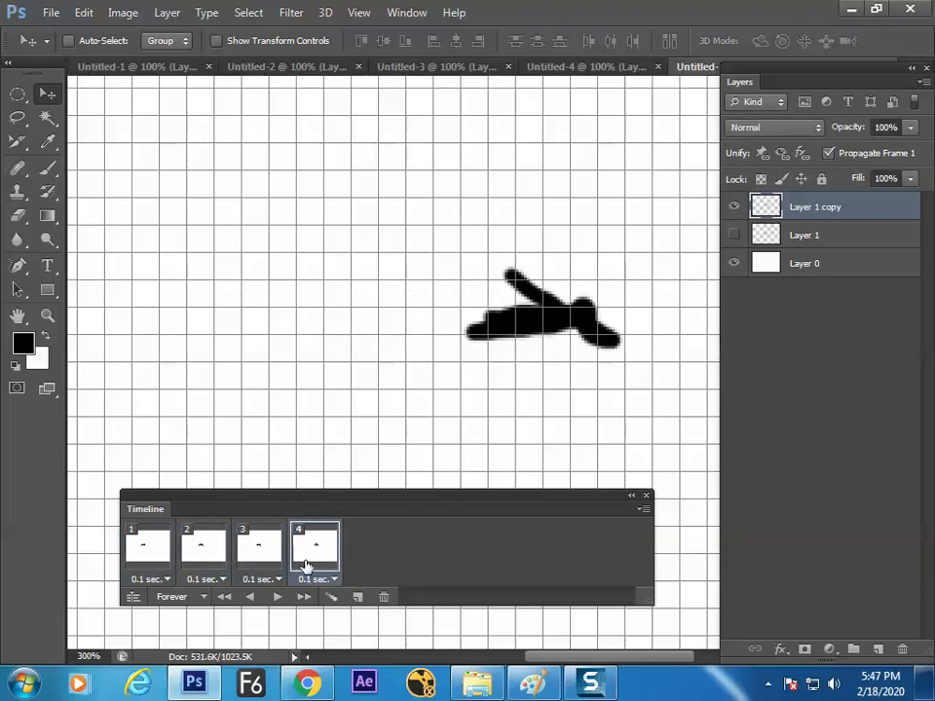
{"action": "key", "text": "ctrl+apostrophe"}
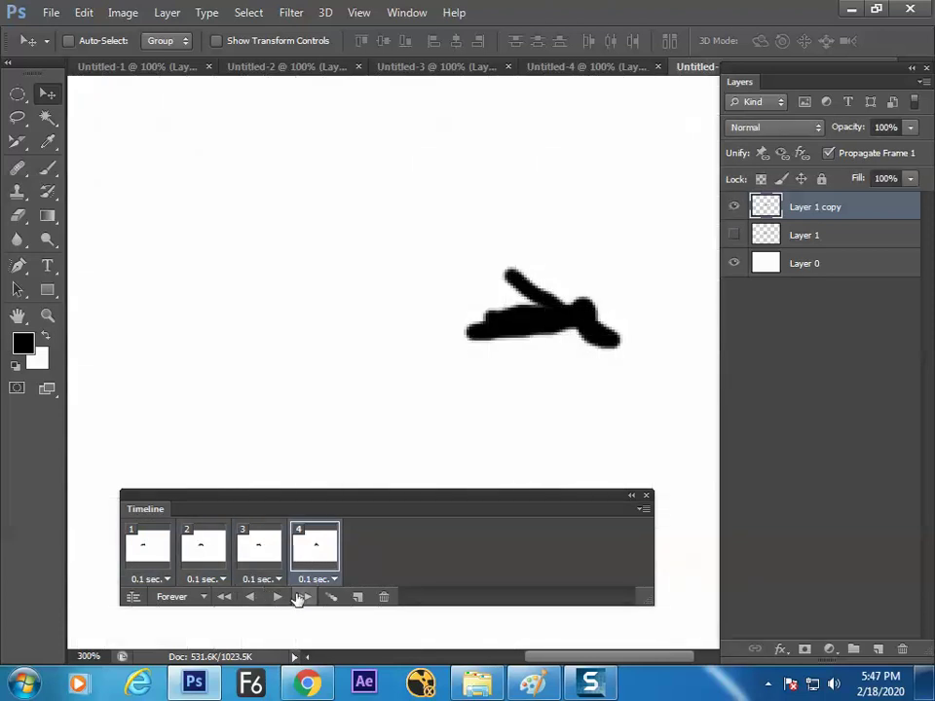
{"action": "left_click", "coordinate": [278, 598]}
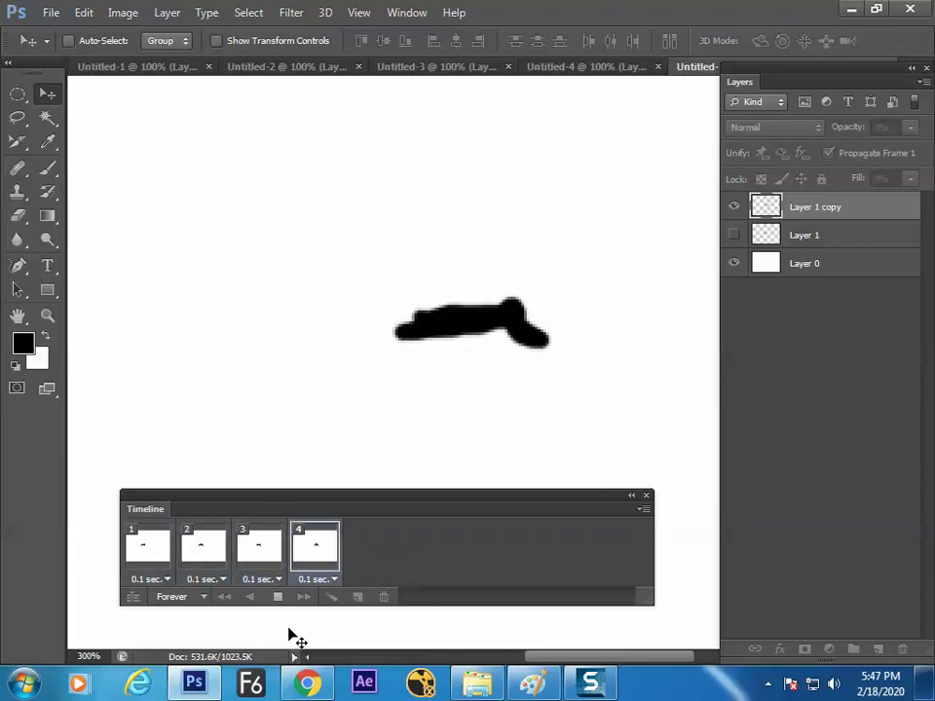
{"action": "key", "text": "space"}
- Switch to Chrome and run a Google image search for "bird animation" in a new tab
{"action": "left_click", "coordinate": [309, 681]}
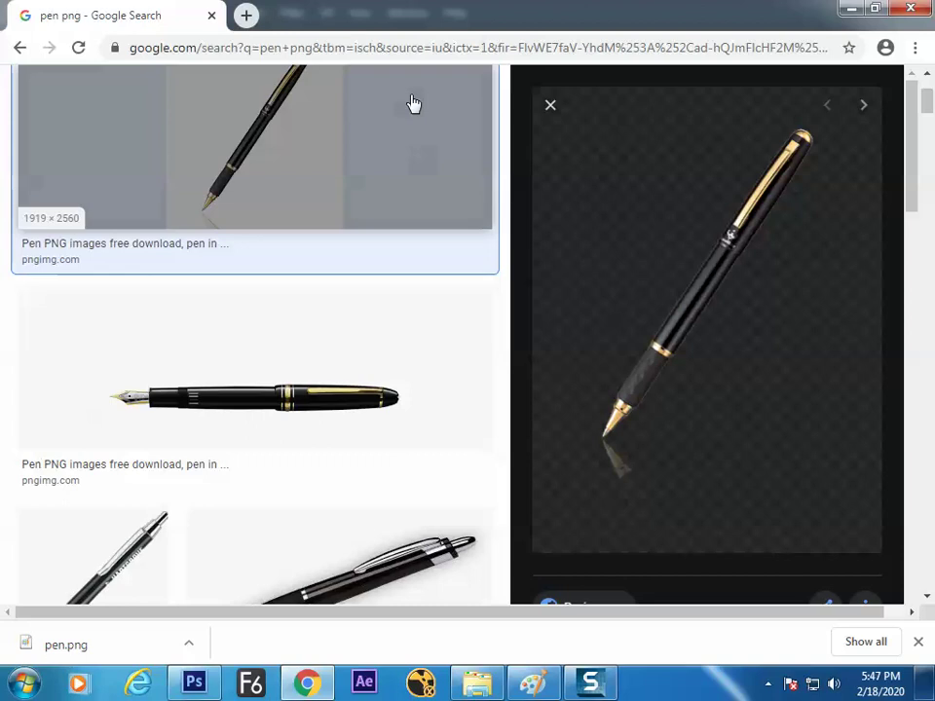
{"action": "left_click", "coordinate": [245, 15]}
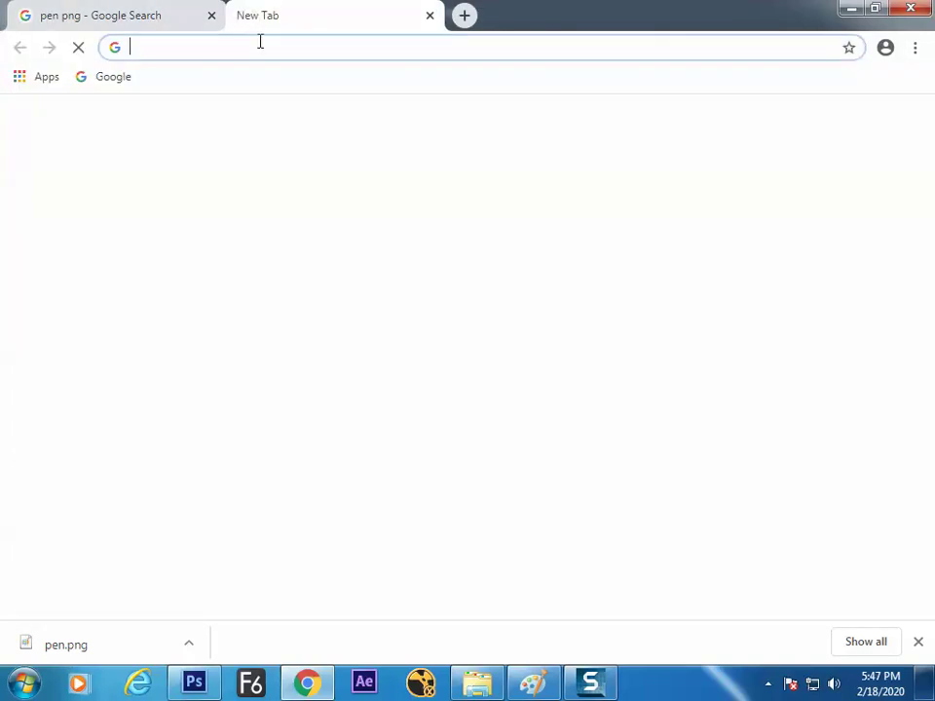
{"action": "type", "text": "b"}
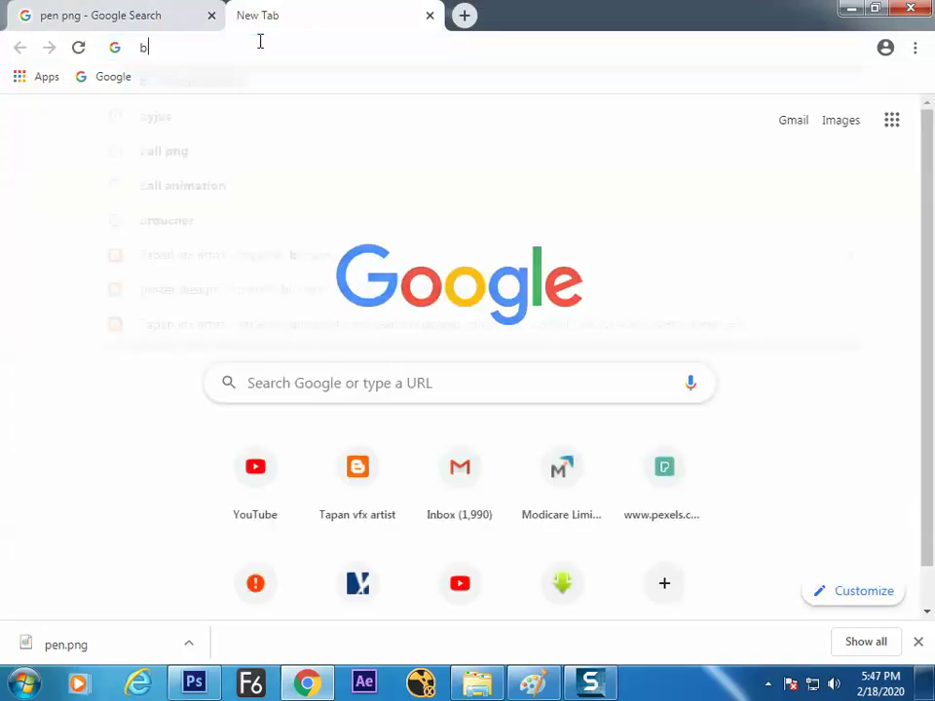
{"action": "type", "text": "ird animation"}
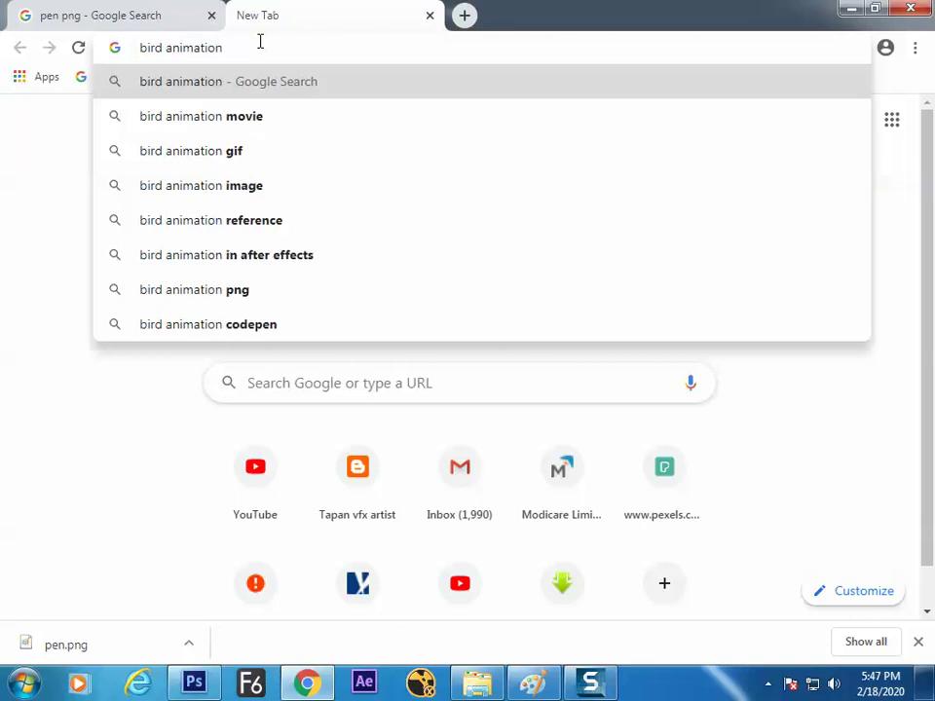
{"action": "key", "text": "Return"}
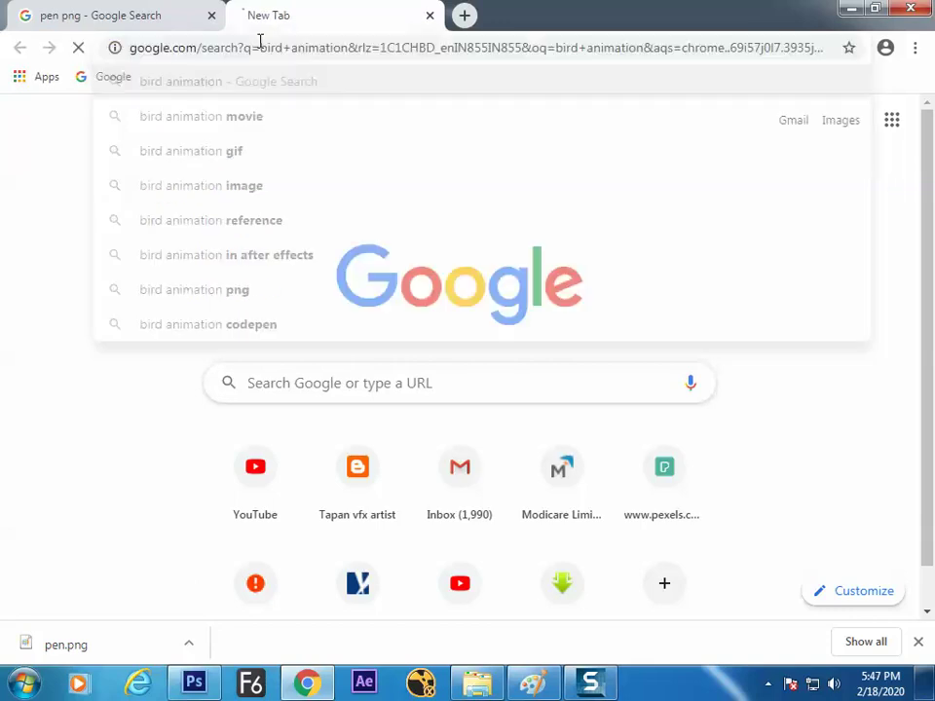
{"action": "left_click", "coordinate": [255, 167]}
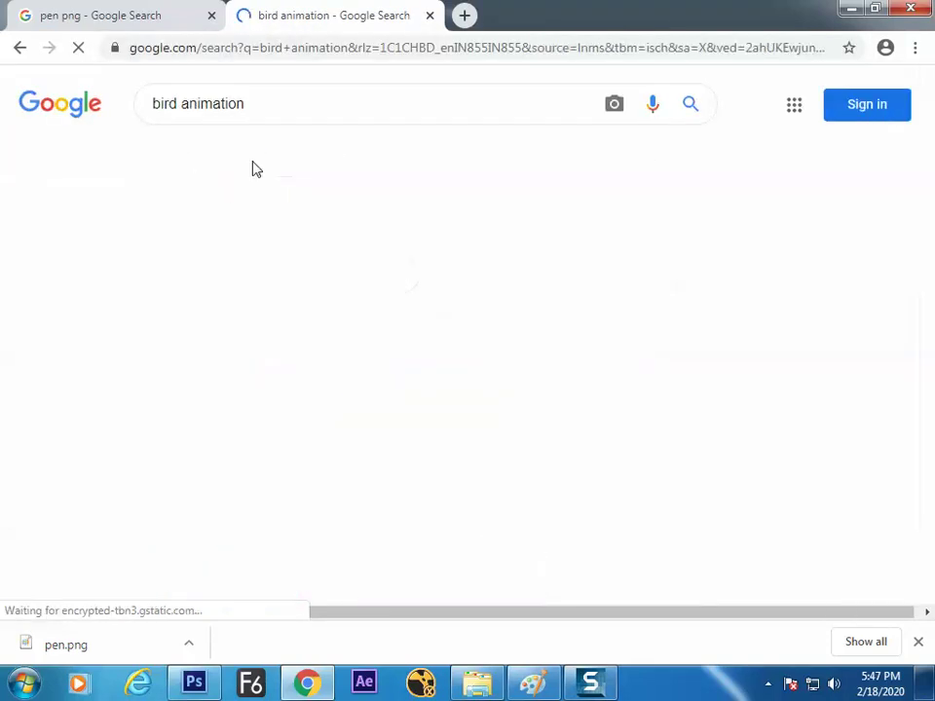
- Search Google Images for "bird animation line art" and skim the results
{"action": "left_click", "coordinate": [273, 103]}
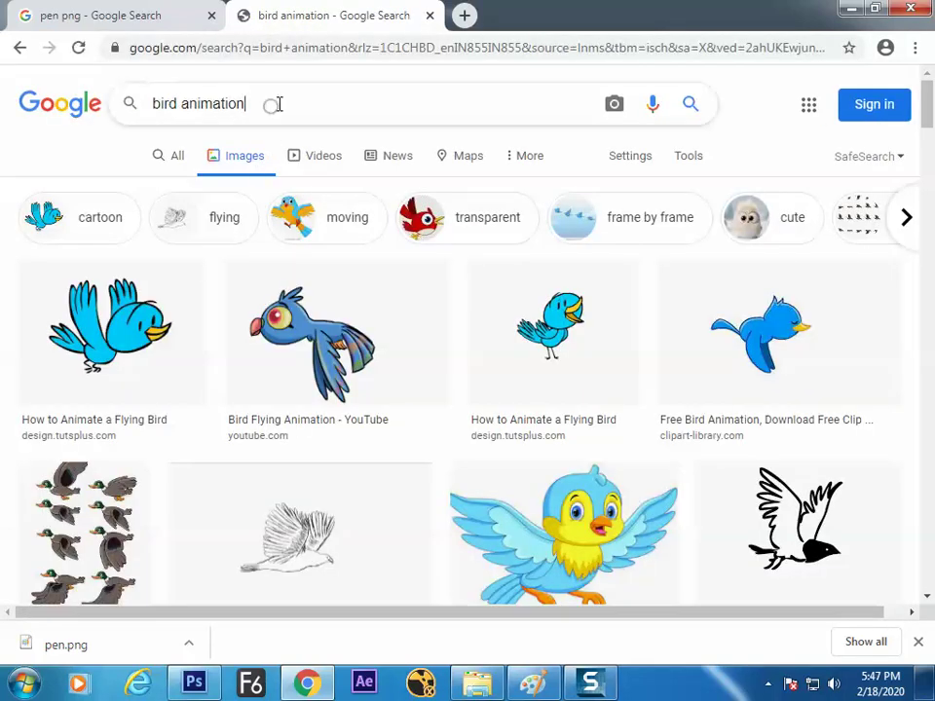
{"action": "type", "text": "l"}
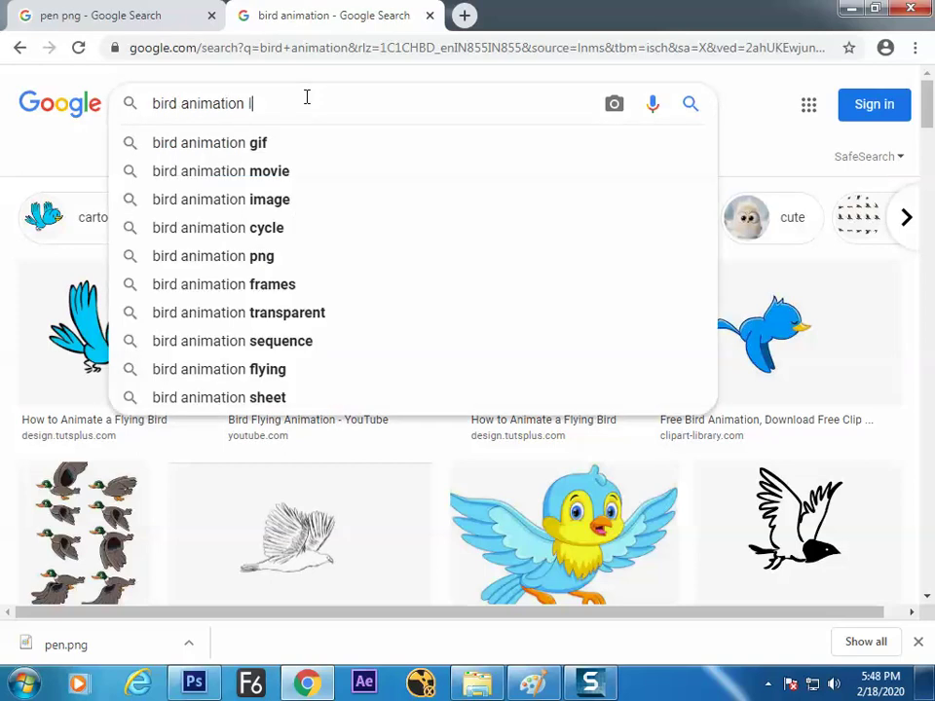
{"action": "type", "text": "ine"}
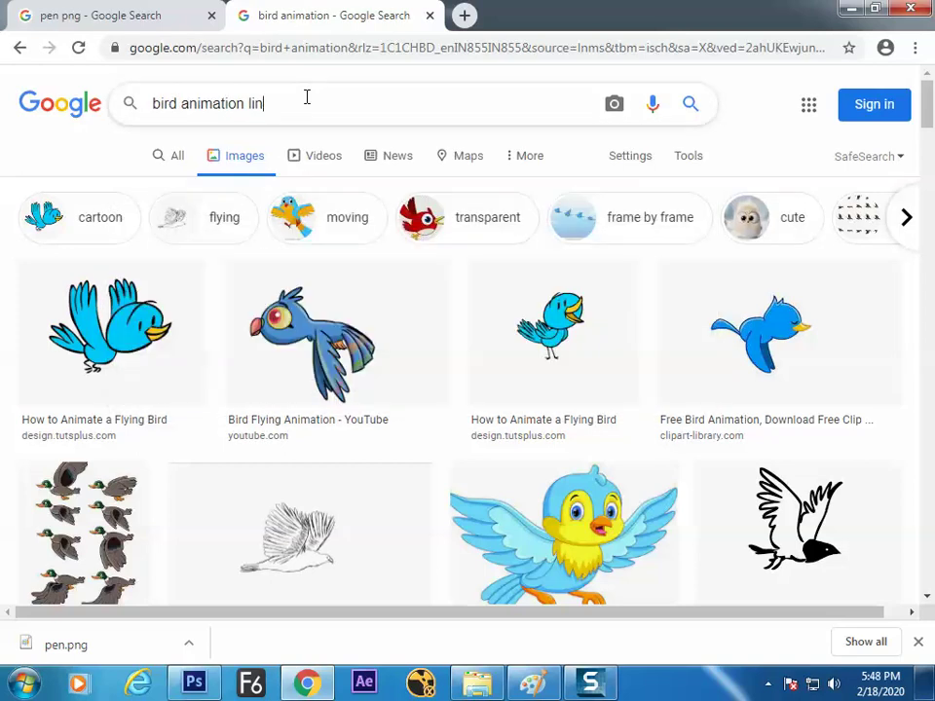
{"action": "key", "text": "BackSpace"}
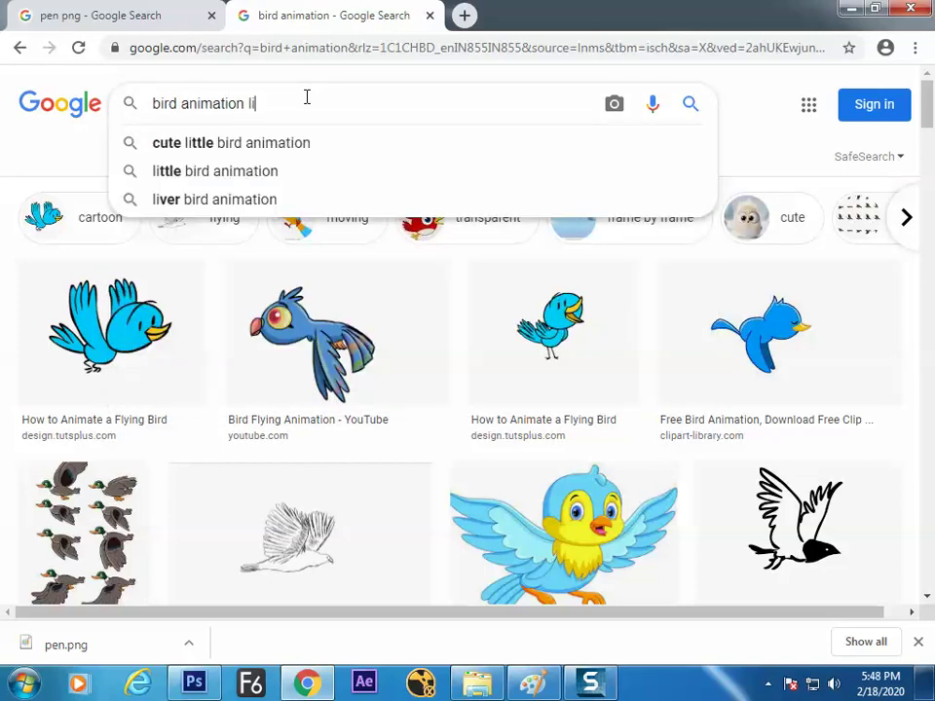
{"action": "type", "text": "ne art"}
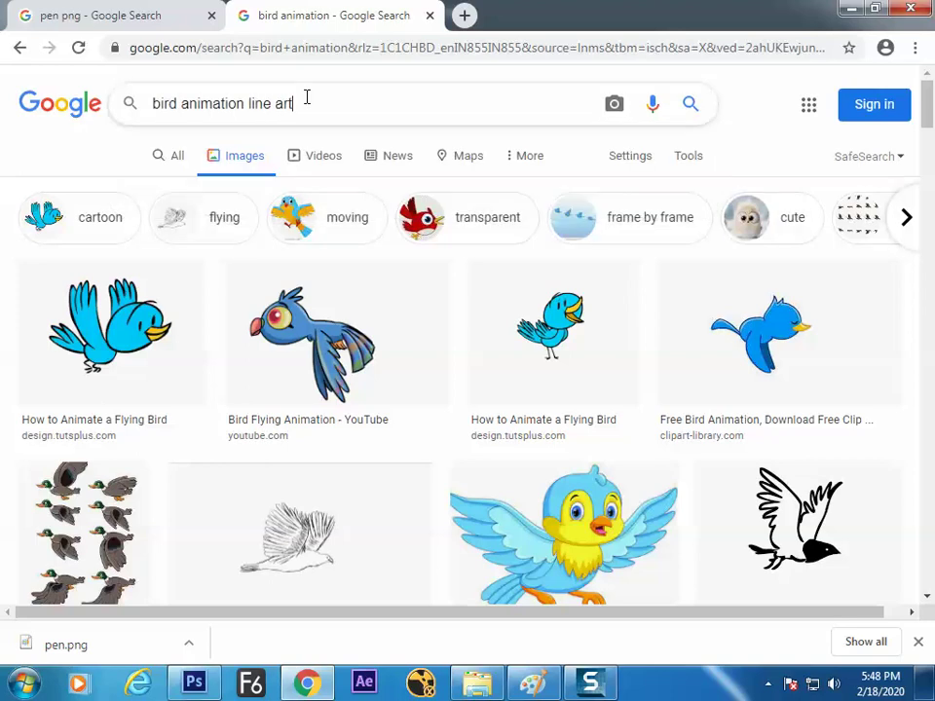
{"action": "key", "text": "Return"}
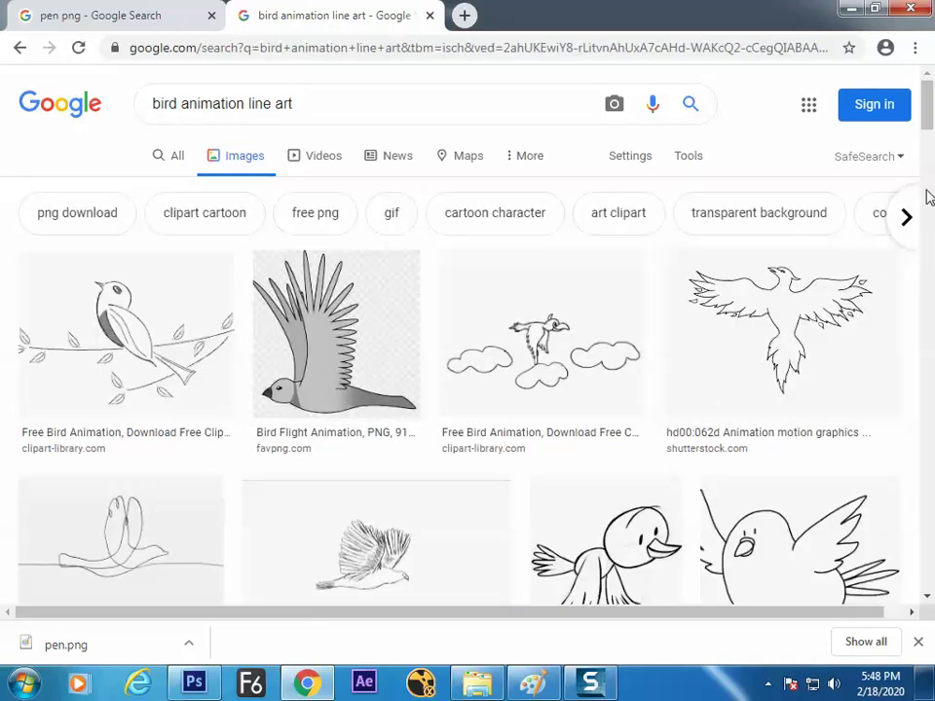
{"action": "scroll", "coordinate": [930, 112], "scroll_direction": "down", "scroll_amount": 5}
{"action": "scroll", "coordinate": [930, 112], "scroll_direction": "up", "scroll_amount": 5}
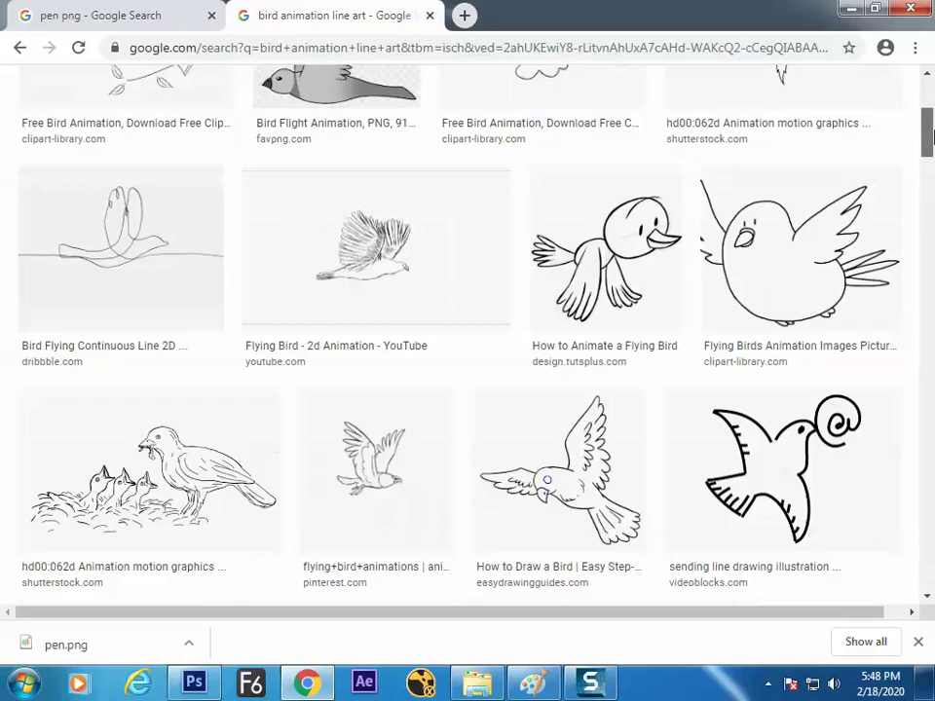
{"action": "scroll", "coordinate": [930, 112], "scroll_direction": "up", "scroll_amount": 1}
- Search Google Images for "animation of bird flying" and look through the results for wing-position sequences
{"action": "left_click", "coordinate": [321, 105]}
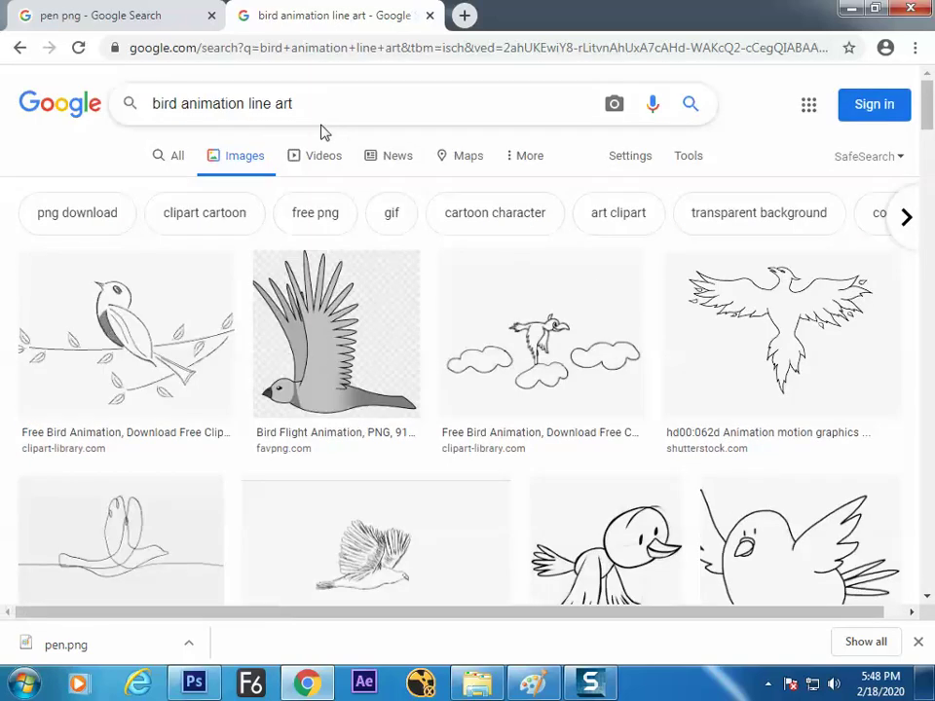
{"action": "key", "text": "ctrl+a"}
{"action": "type", "text": "anima"}
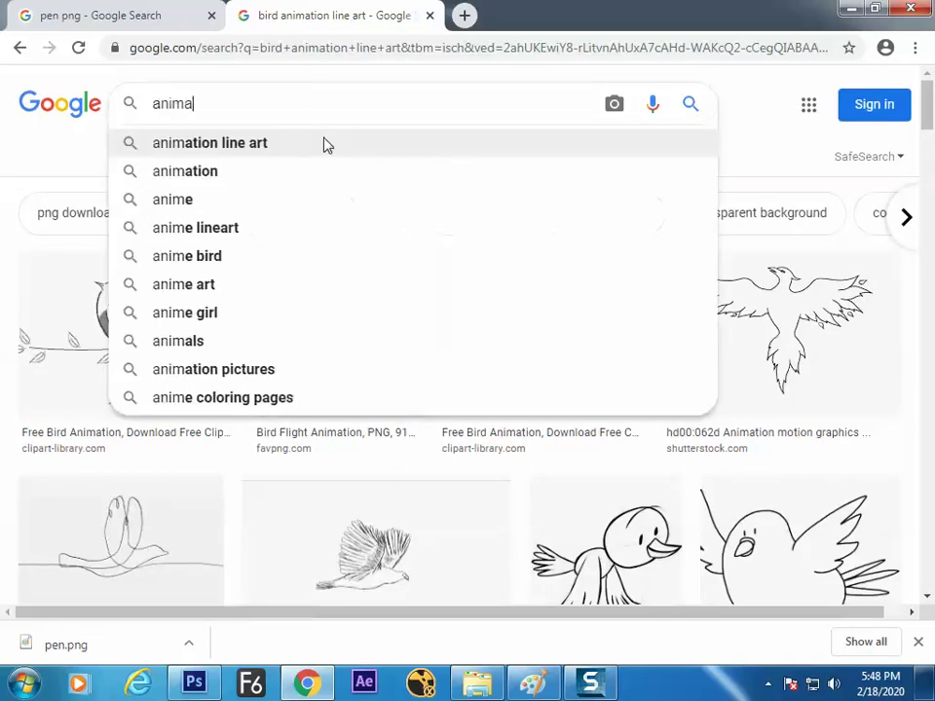
{"action": "type", "text": "tion of"}
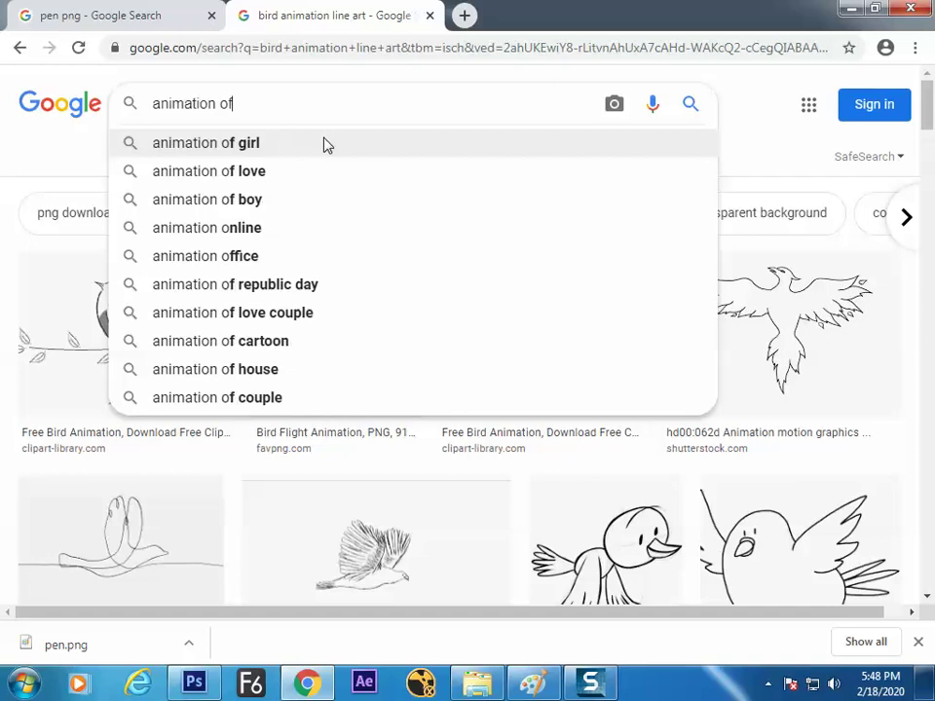
{"action": "type", "text": " bird"}
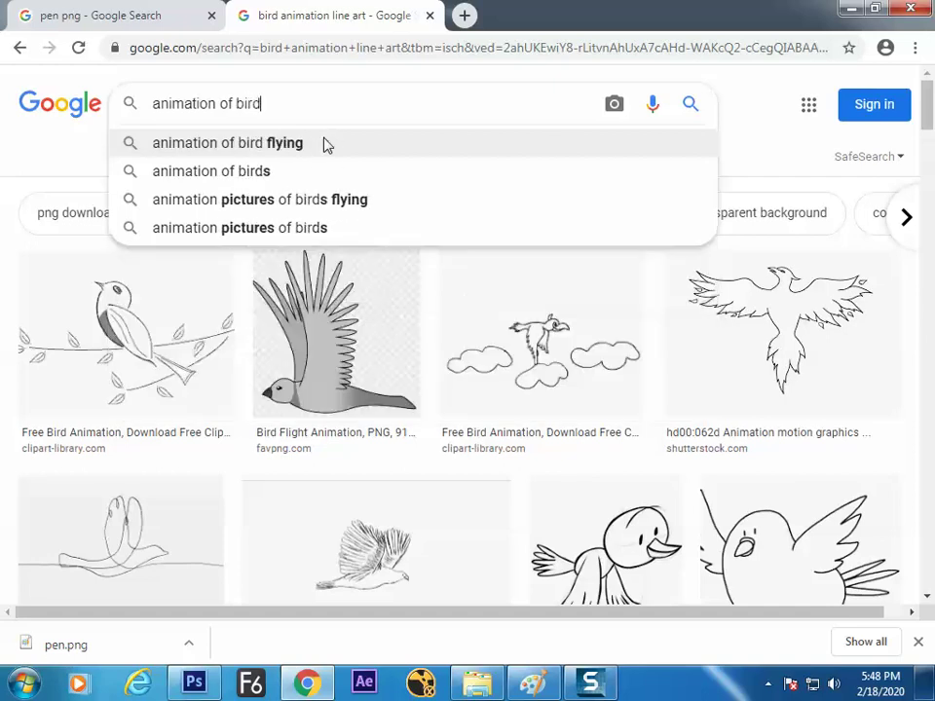
{"action": "type", "text": "s"}
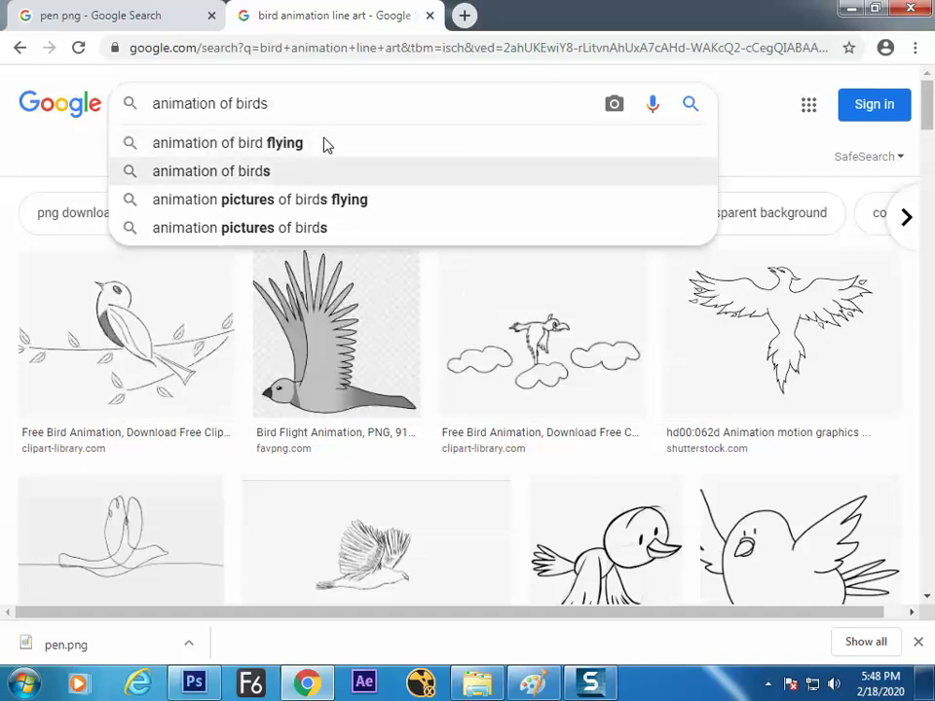
{"action": "left_click", "coordinate": [325, 144]}
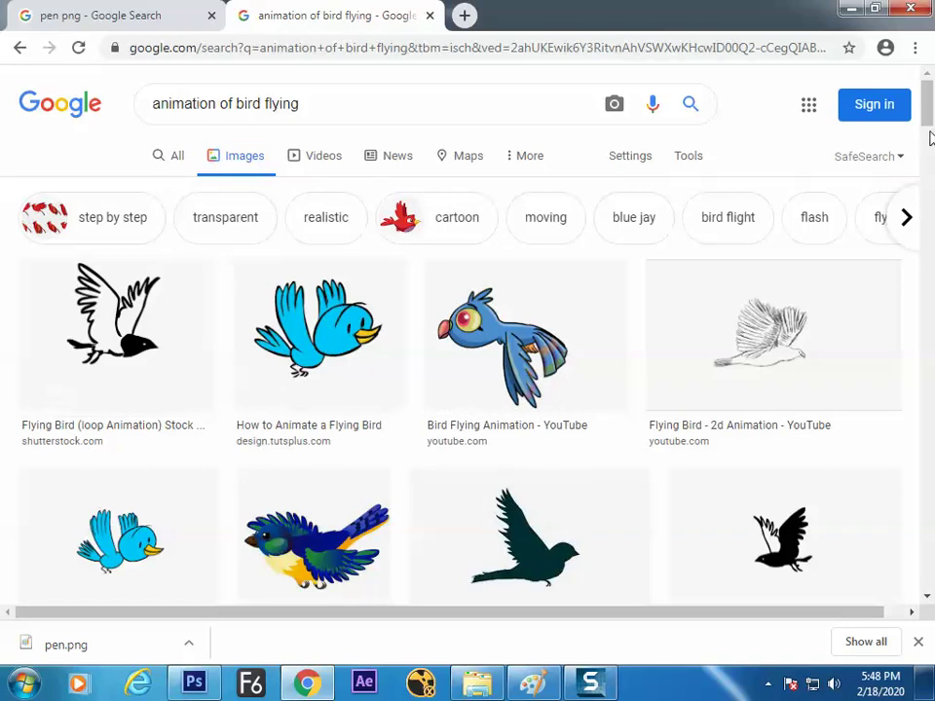
{"action": "scroll", "coordinate": [929, 146], "scroll_direction": "down", "scroll_amount": 5}
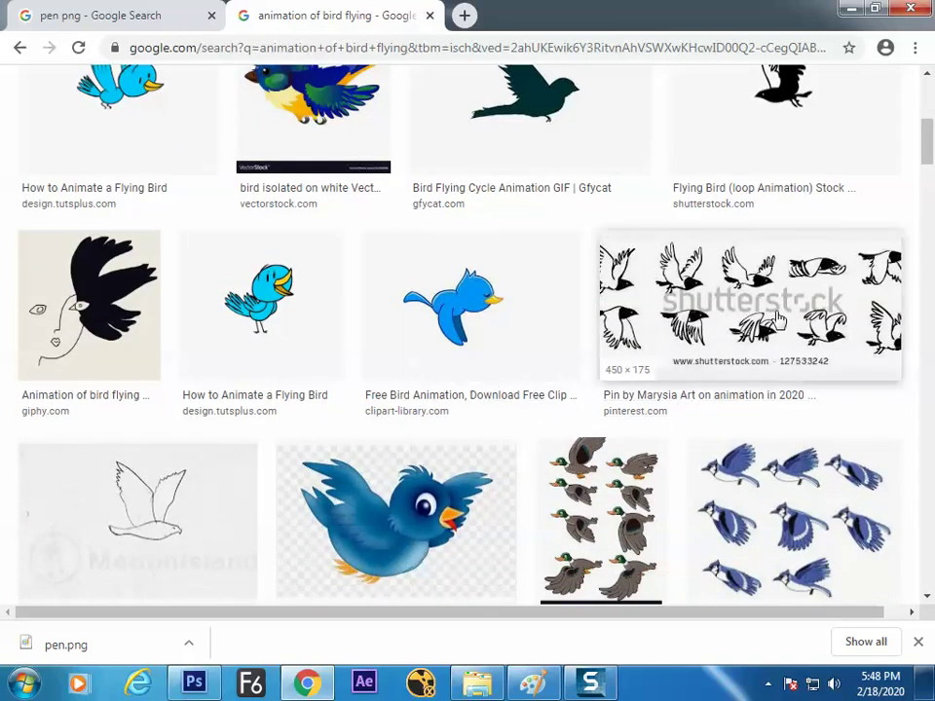
{"action": "scroll", "coordinate": [930, 195], "scroll_direction": "down", "scroll_amount": 4}
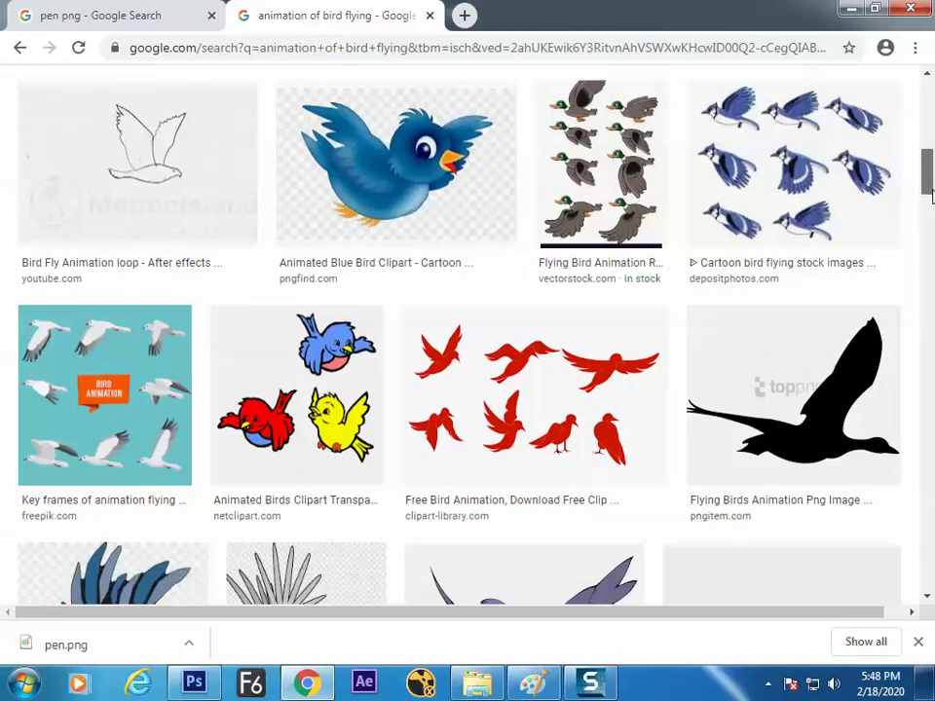
{"action": "left_click_drag", "start_coordinate": [930, 195], "coordinate": [928, 247]}
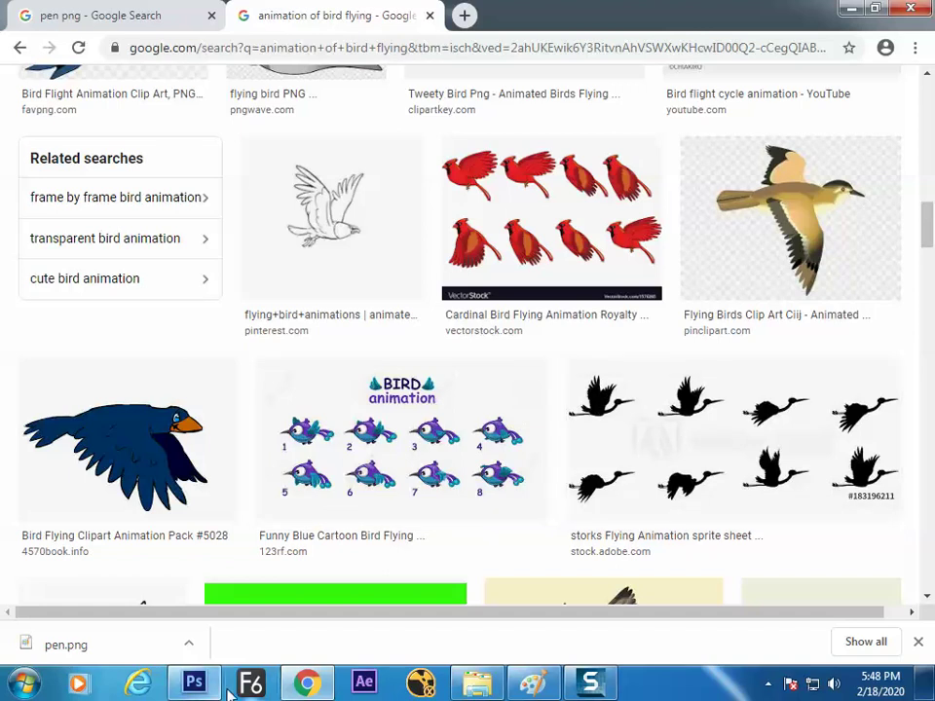
- Switch to Photoshop and review the bird's wing and position in frames 1 to 4 in order
{"action": "mouse_move", "coordinate": [195, 685]}
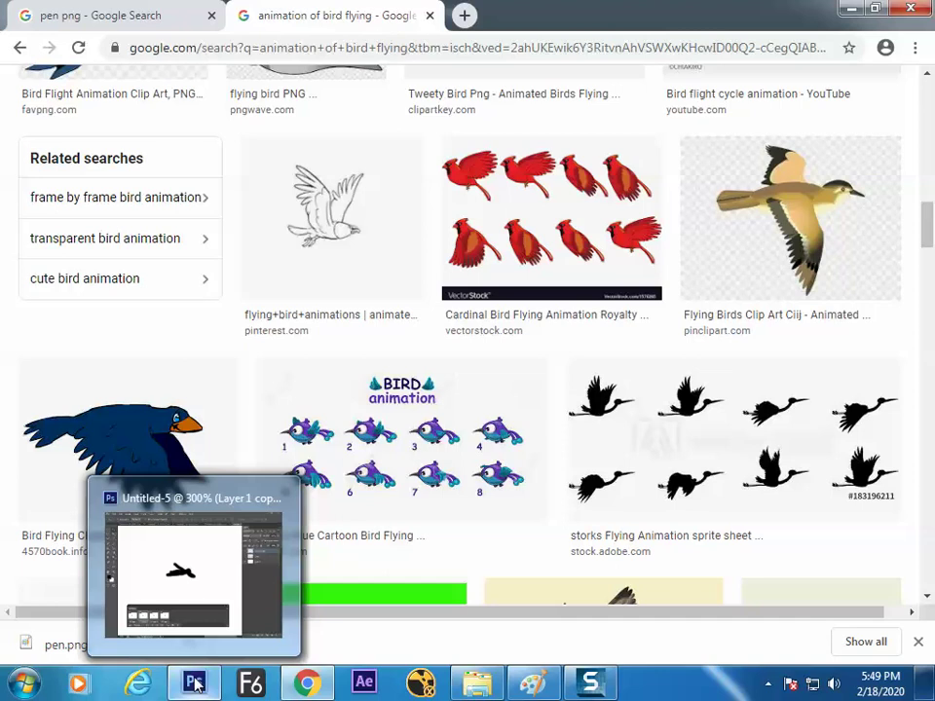
{"action": "left_click", "coordinate": [195, 684]}
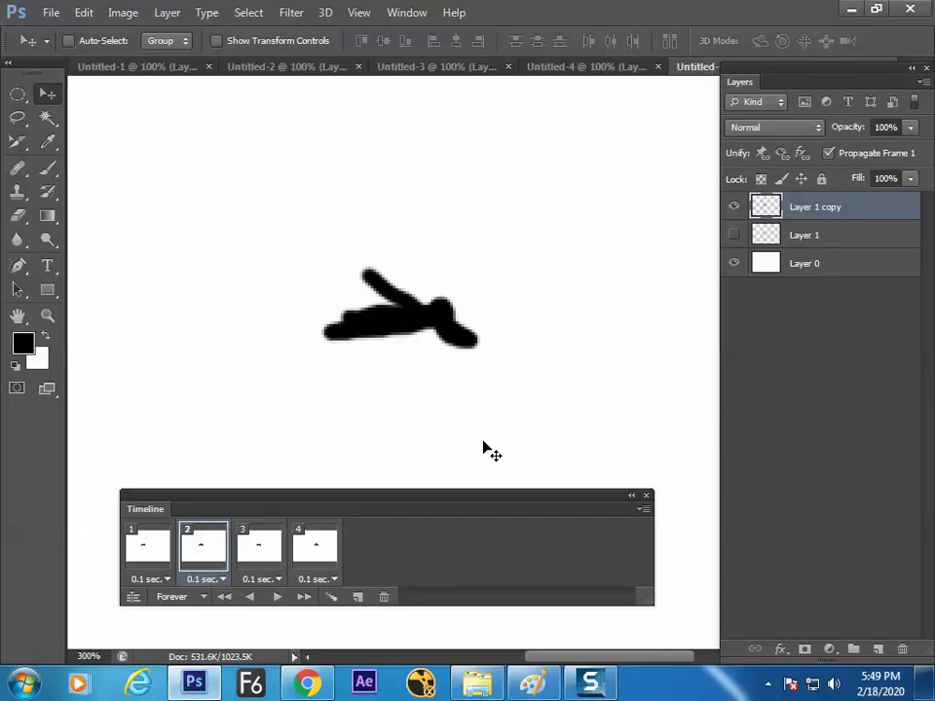
{"action": "left_click", "coordinate": [156, 551]}
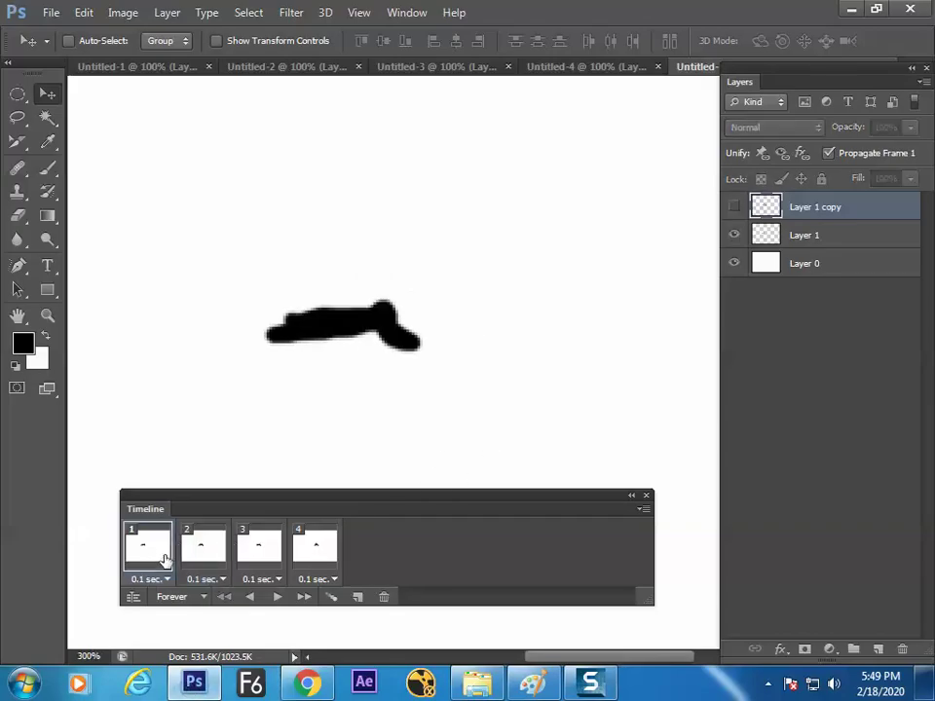
{"action": "left_click", "coordinate": [203, 551]}
{"action": "left_click", "coordinate": [259, 553]}
{"action": "left_click", "coordinate": [309, 563]}
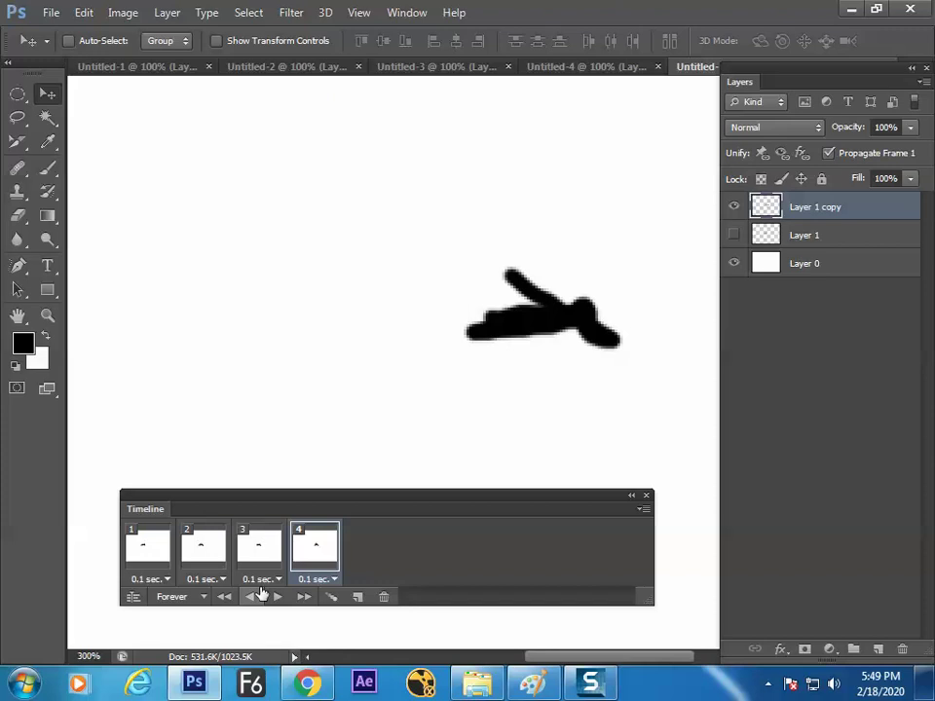
- Create a new 7 x 5 inch, 72 pixels/inch RGB document with a white background, and move the Timeline off the canvas
{"action": "key", "text": "ctrl+n"}
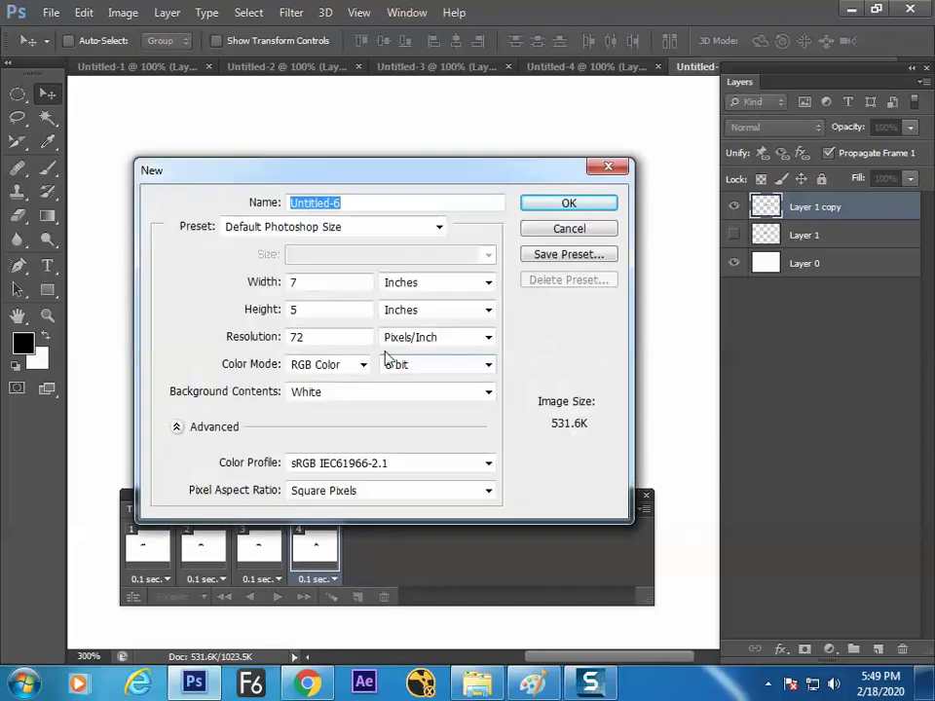
{"action": "key", "text": "Return"}
{"action": "left_click_drag", "start_coordinate": [427, 501], "coordinate": [421, 517]}
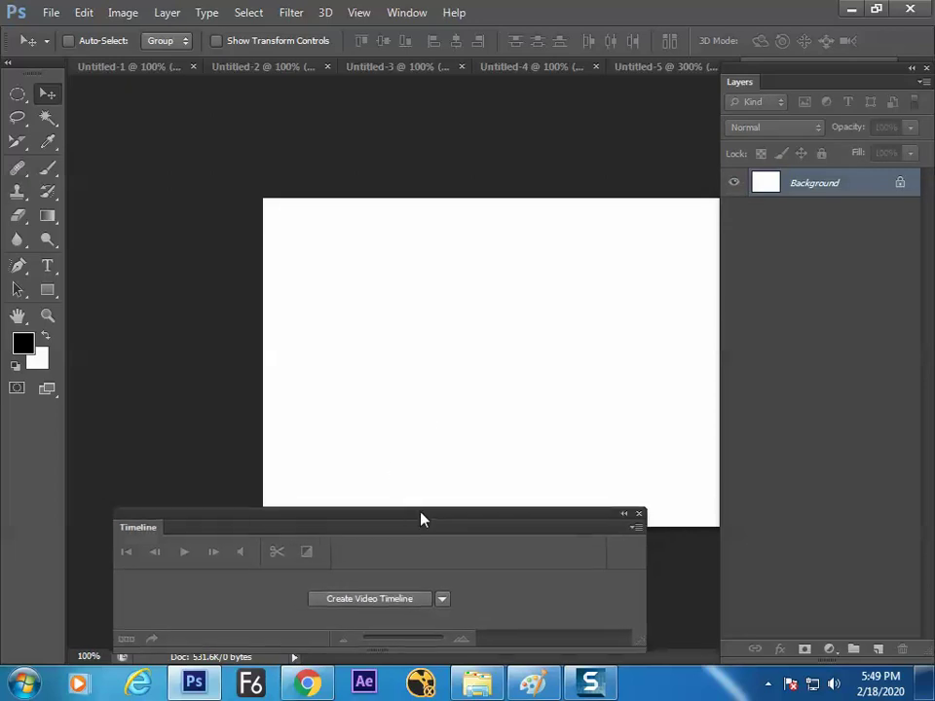
- Add a new layer above the Background, fill it with black, and hide it
{"action": "left_click", "coordinate": [879, 647]}
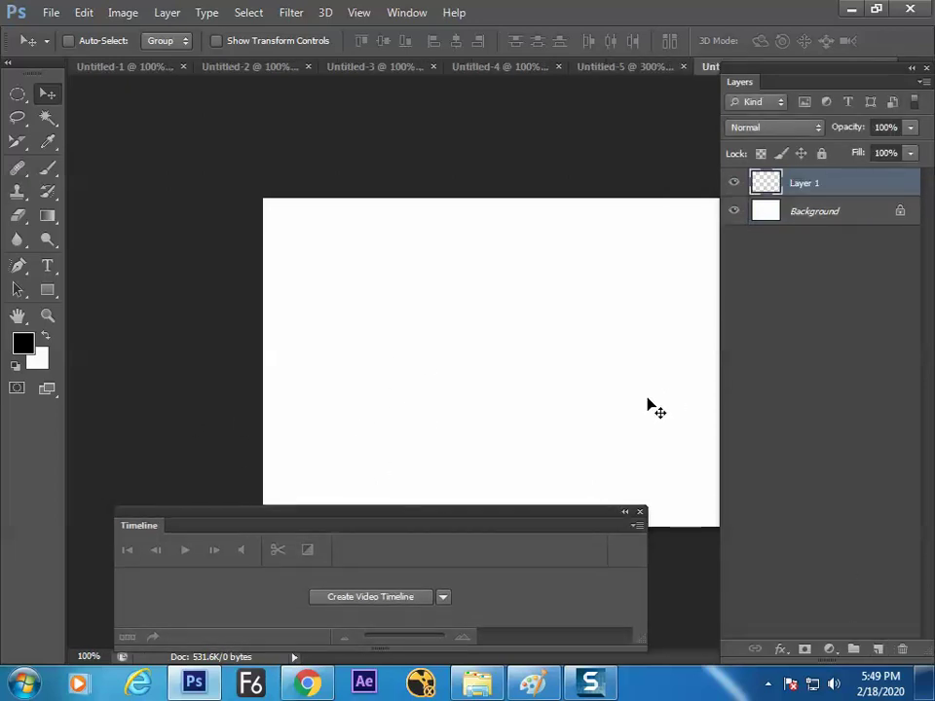
{"action": "key", "text": "alt+BackSpace"}
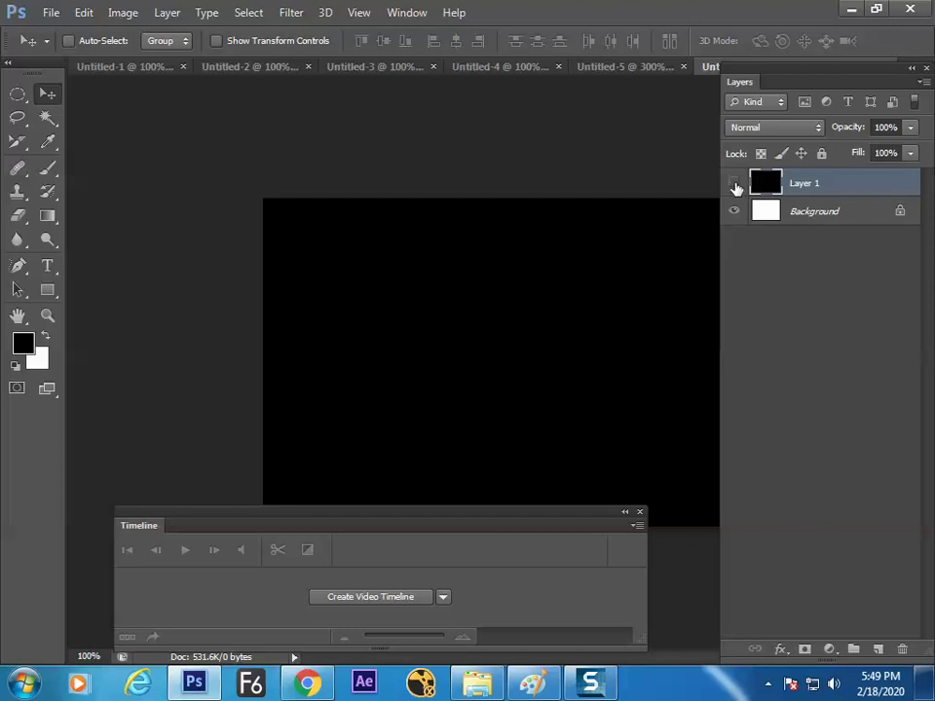
{"action": "left_click", "coordinate": [735, 185]}
{"action": "left_click", "coordinate": [734, 187]}
{"action": "left_click", "coordinate": [734, 183]}
- Add another layer on top and lasso a wavy hill-shaped selection across the lower part of the canvas
{"action": "left_click", "coordinate": [877, 648]}
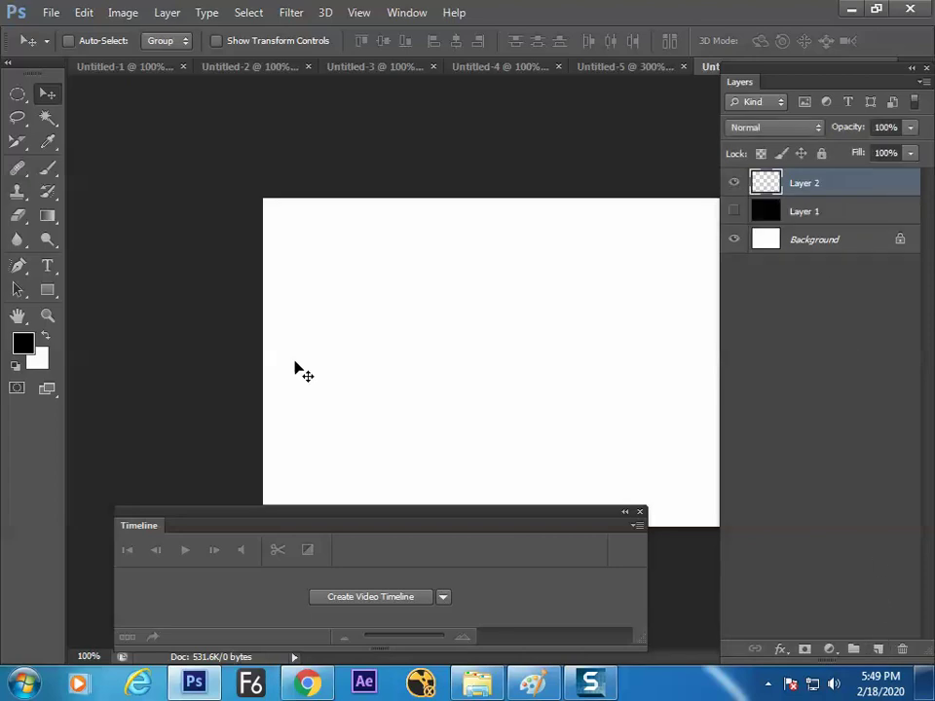
{"action": "left_click", "coordinate": [21, 119]}
{"action": "left_click_drag", "start_coordinate": [351, 520], "coordinate": [355, 564]}
{"action": "mouse_move", "coordinate": [220, 456]}
{"action": "left_mouse_down"}
{"action": "mouse_move", "coordinate": [493, 411]}
{"action": "mouse_move", "coordinate": [843, 502]}
{"action": "mouse_move", "coordinate": [146, 430]}
{"action": "mouse_move", "coordinate": [209, 454]}
{"action": "left_mouse_up"}
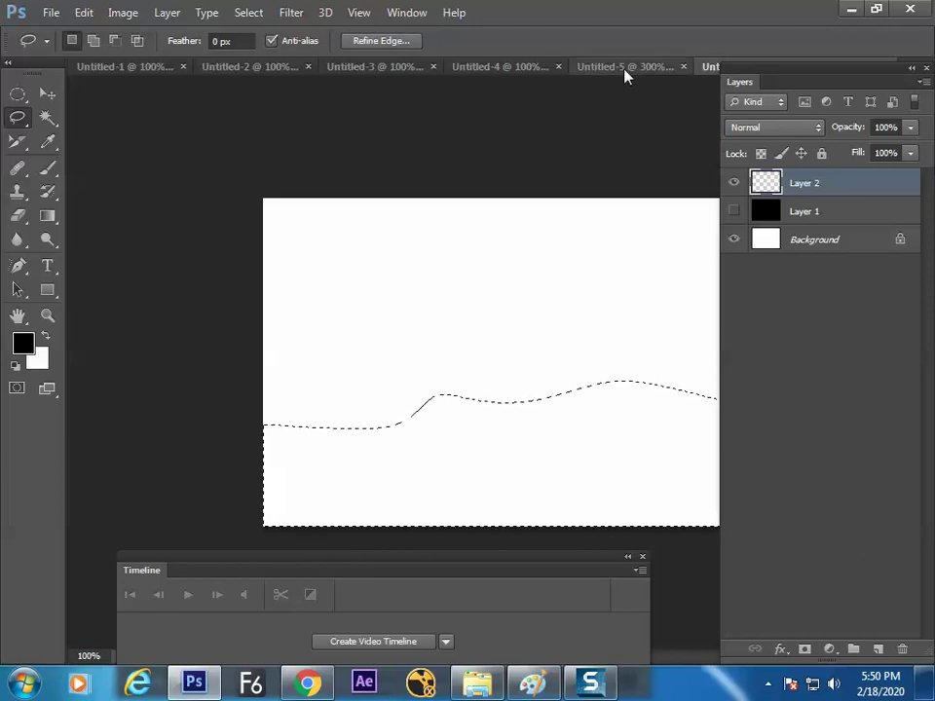
- Float the Untitled-5 and Untitled-6 documents in separate windows, with Untitled-6 in front
{"action": "left_click_drag", "start_coordinate": [599, 68], "coordinate": [409, 151]}
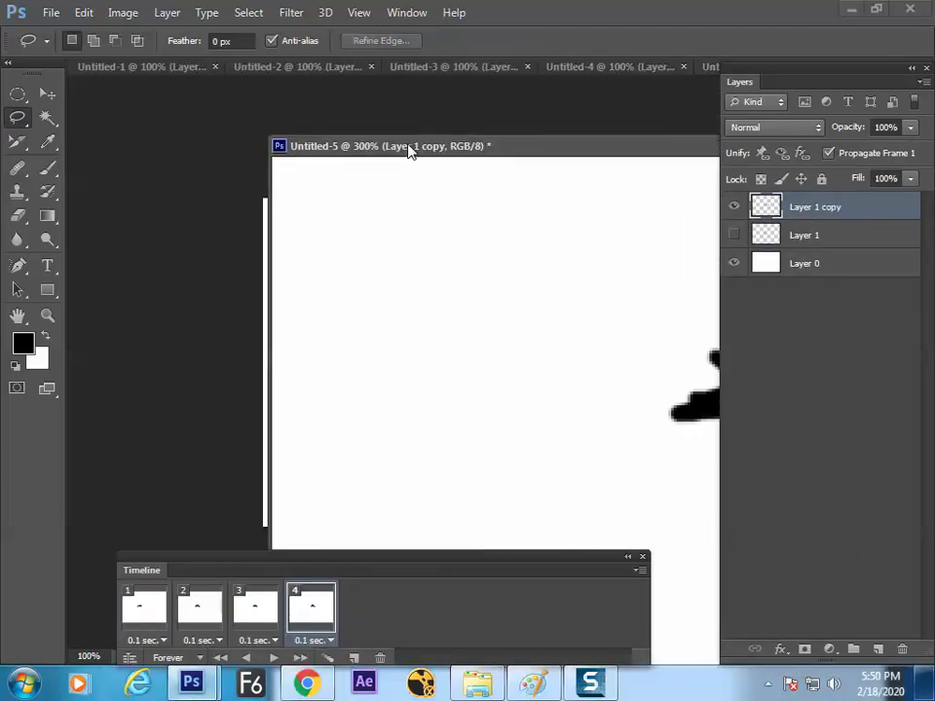
{"action": "left_click_drag", "start_coordinate": [559, 162], "coordinate": [761, 293]}
{"action": "left_click", "coordinate": [619, 209]}
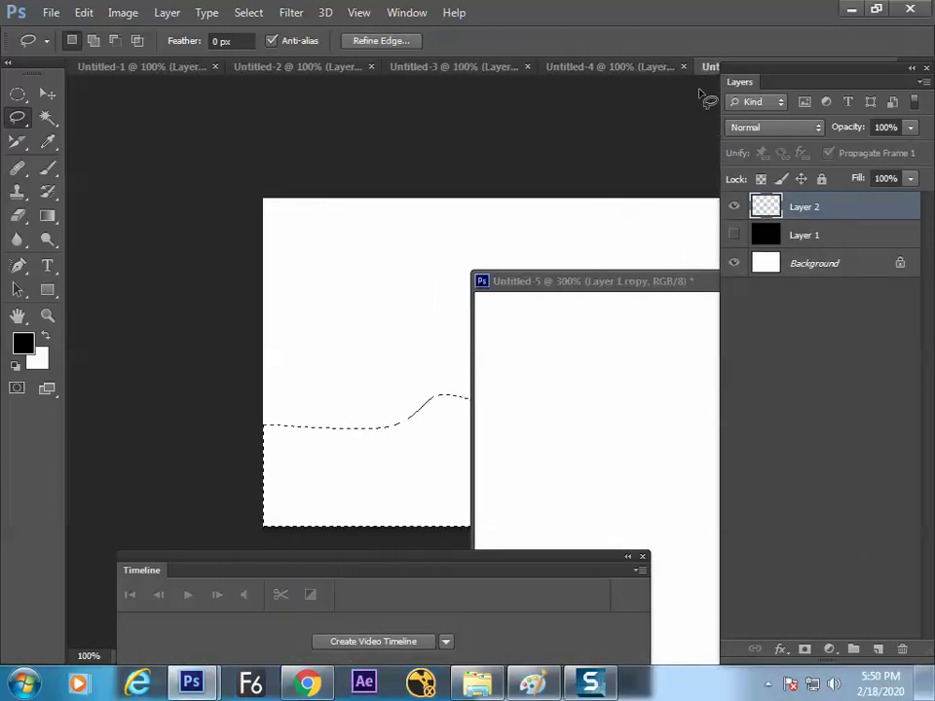
{"action": "left_click_drag", "start_coordinate": [708, 76], "coordinate": [274, 135]}
- Zoom Untitled-6 out to 66.7%, fill the hill selection on Layer 2 with black, and deselect it
{"action": "key", "text": "ctrl+minus"}
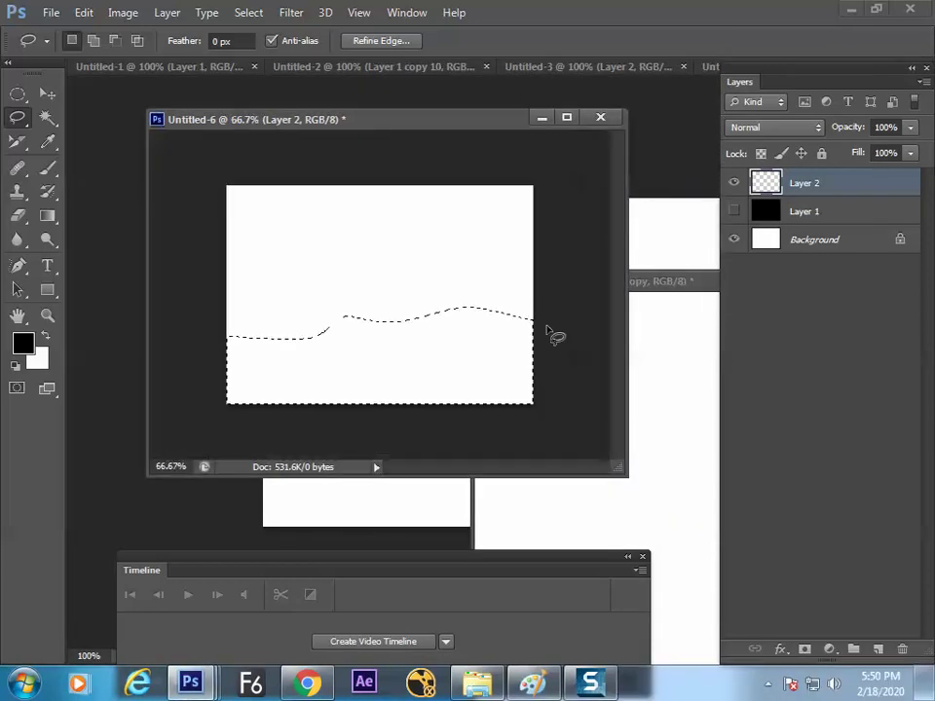
{"action": "key", "text": "alt+BackSpace"}
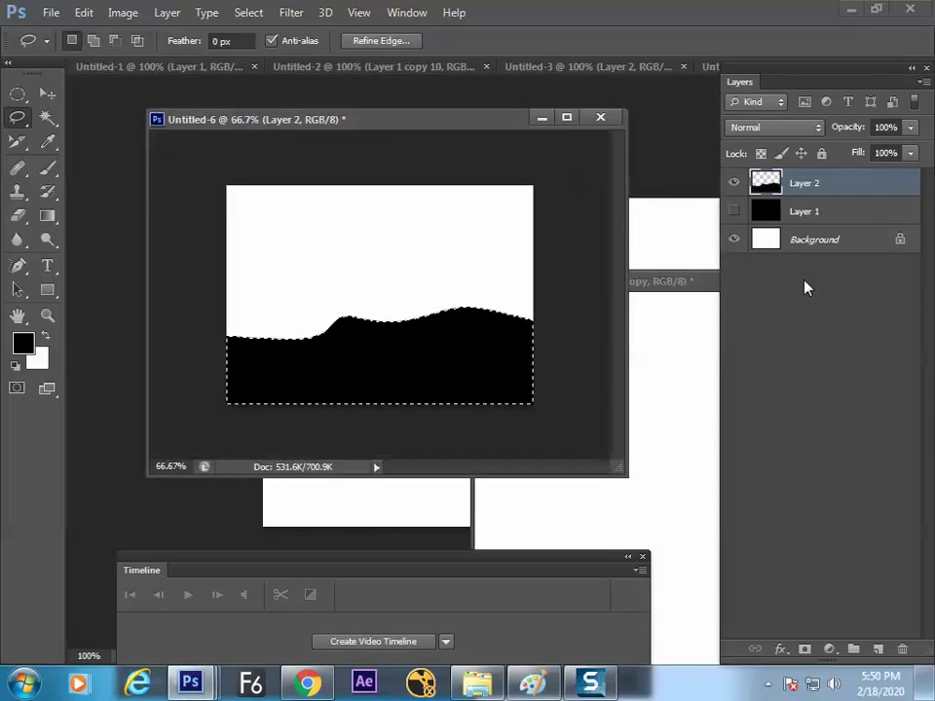
{"action": "key", "text": "ctrl+d"}
- Add a new layer between Layer 1 and the hills layer, and make a circular selection overlapping the hills' upper edge
{"action": "left_click", "coordinate": [845, 239]}
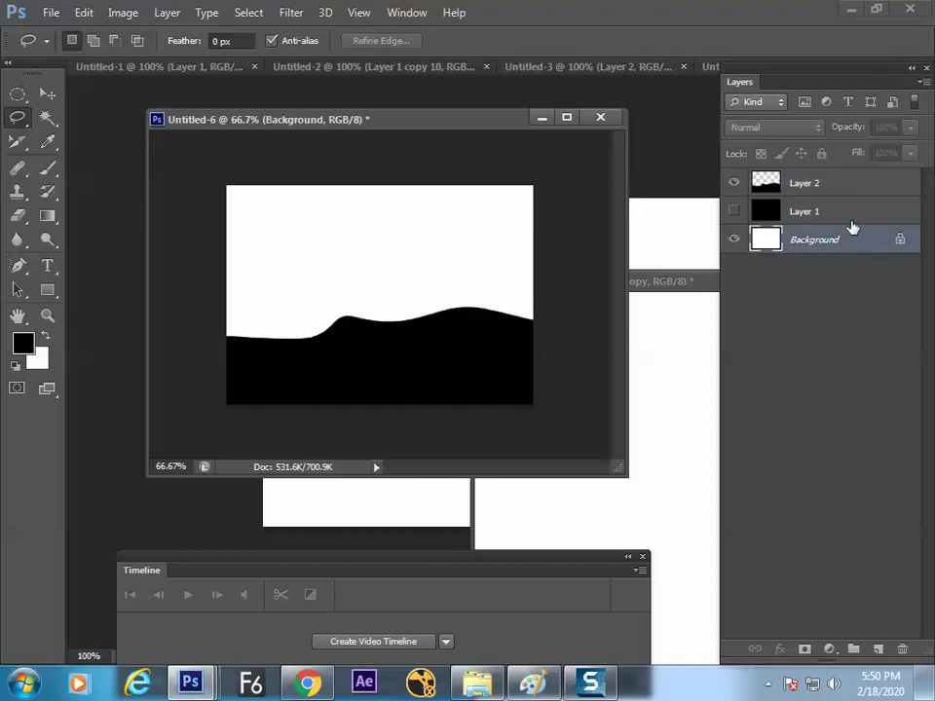
{"action": "left_click", "coordinate": [859, 223]}
{"action": "left_click", "coordinate": [875, 647]}
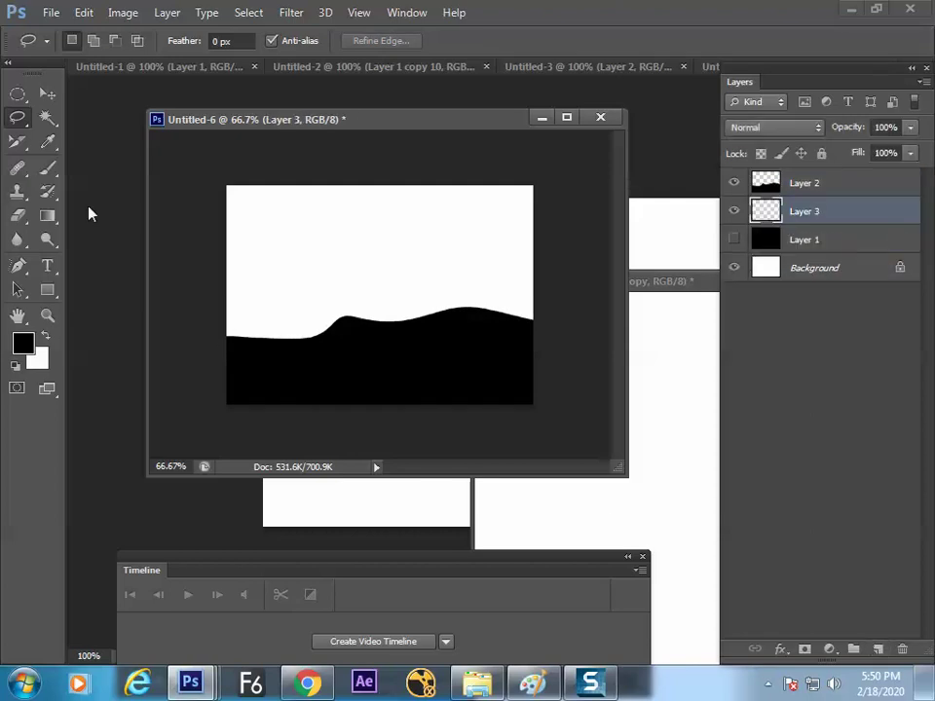
{"action": "left_click", "coordinate": [17, 93]}
{"action": "left_click_drag", "start_coordinate": [365, 311], "coordinate": [392, 345]}
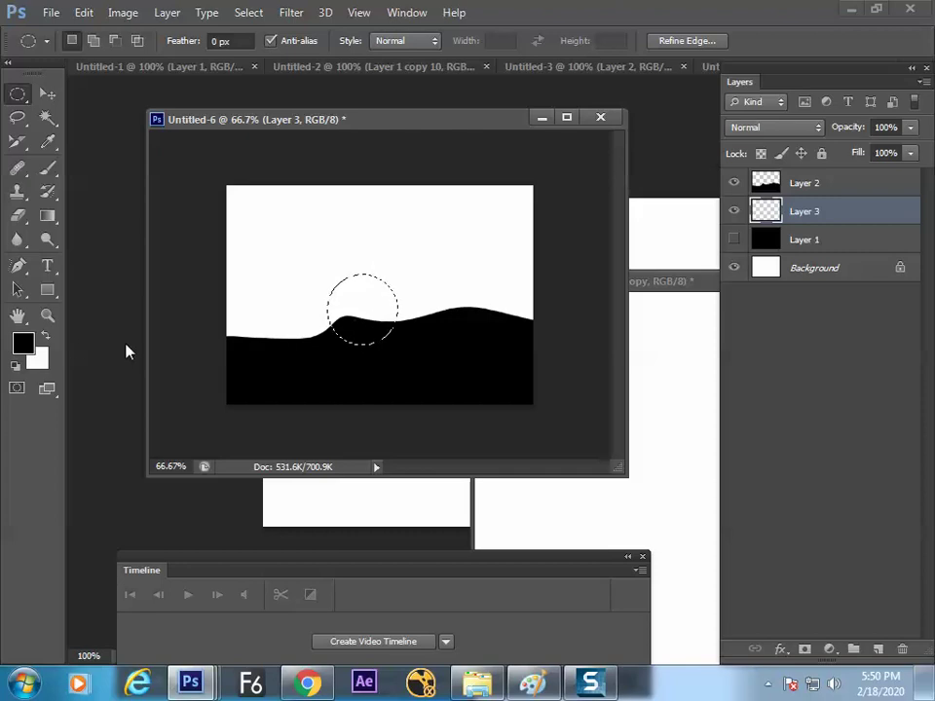
- Set the foreground color to red (ff0000), fill the circular selection on Layer 3 as a sun, and deselect
{"action": "left_click", "coordinate": [23, 343]}
{"action": "left_click_drag", "start_coordinate": [307, 340], "coordinate": [424, 255]}
{"action": "left_click", "coordinate": [389, 292]}
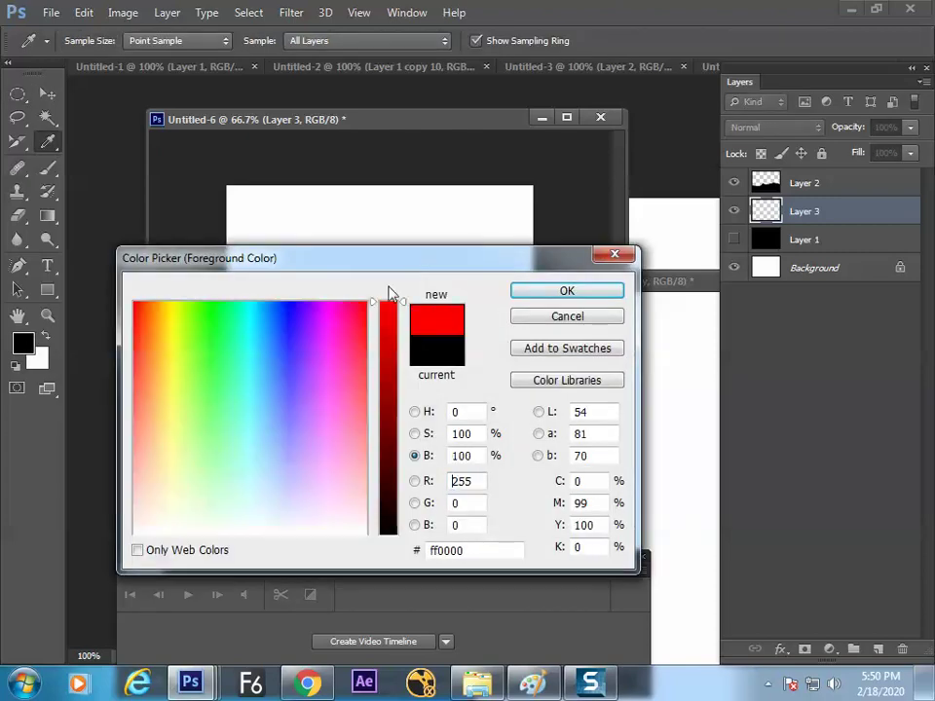
{"action": "left_click", "coordinate": [565, 291]}
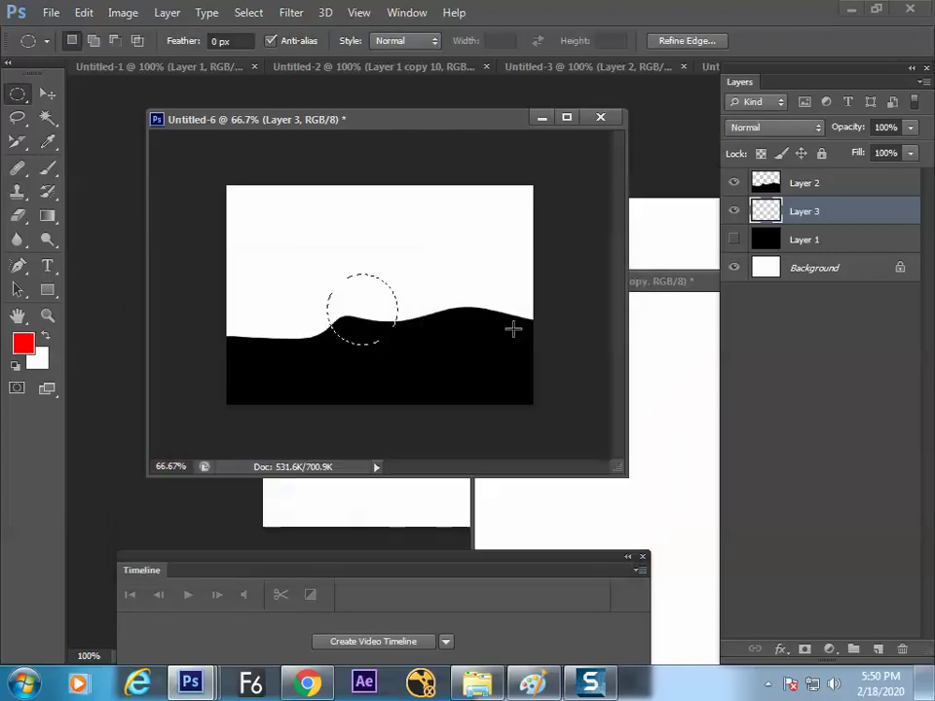
{"action": "key", "text": "alt+BackSpace"}
{"action": "key", "text": "ctrl+d"}
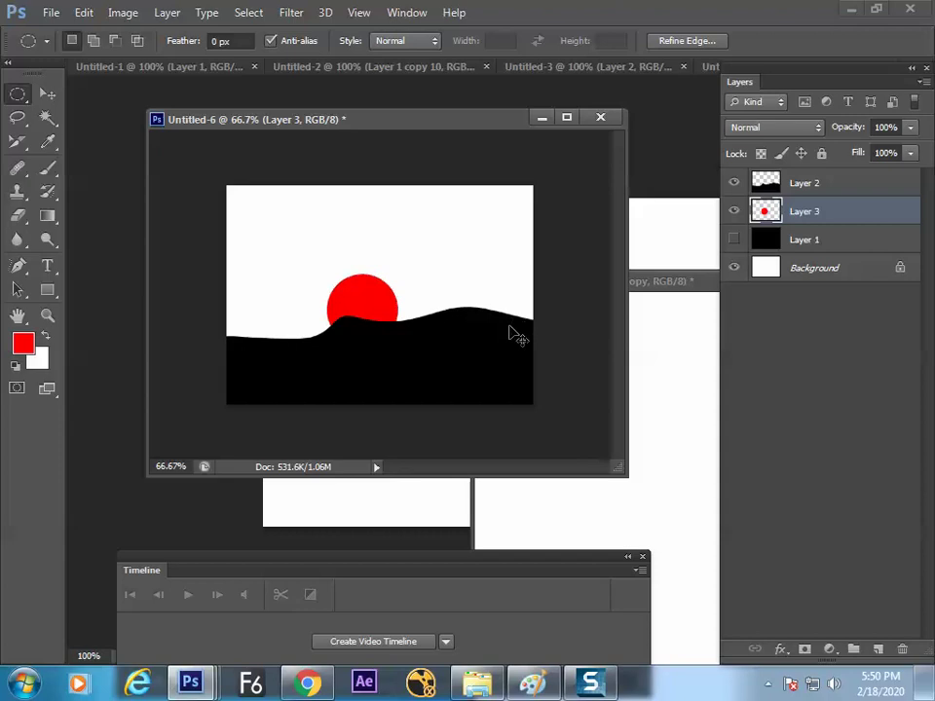
- Shift the red sun on Layer 3 slightly up and to the right, and make the black Layer 1 visible
{"action": "key", "text": "v"}
{"action": "mouse_move", "coordinate": [393, 313]}
{"action": "left_mouse_down"}
{"action": "mouse_move", "coordinate": [394, 356]}
{"action": "mouse_move", "coordinate": [401, 302]}
{"action": "left_mouse_up"}
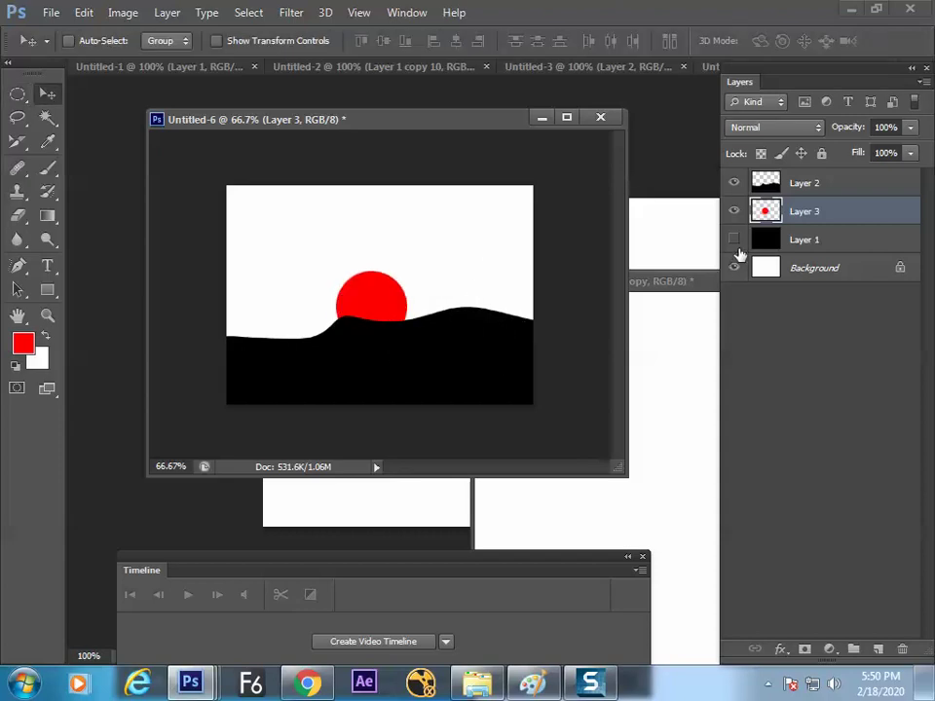
{"action": "left_click", "coordinate": [733, 238]}
{"action": "left_click", "coordinate": [801, 242]}
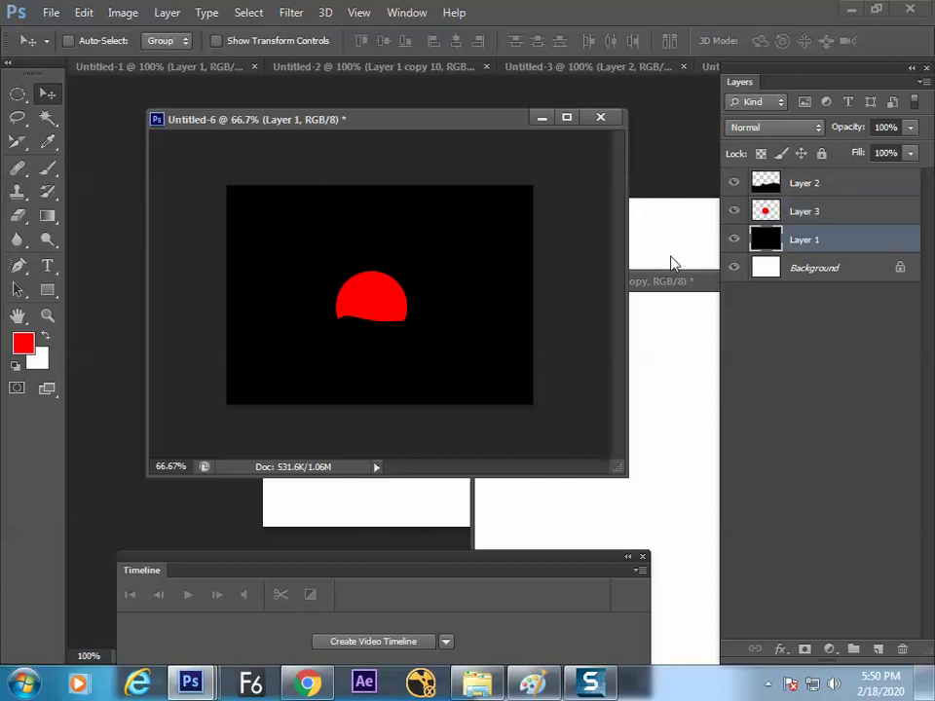
{"action": "left_click_drag", "start_coordinate": [396, 298], "coordinate": [413, 320]}
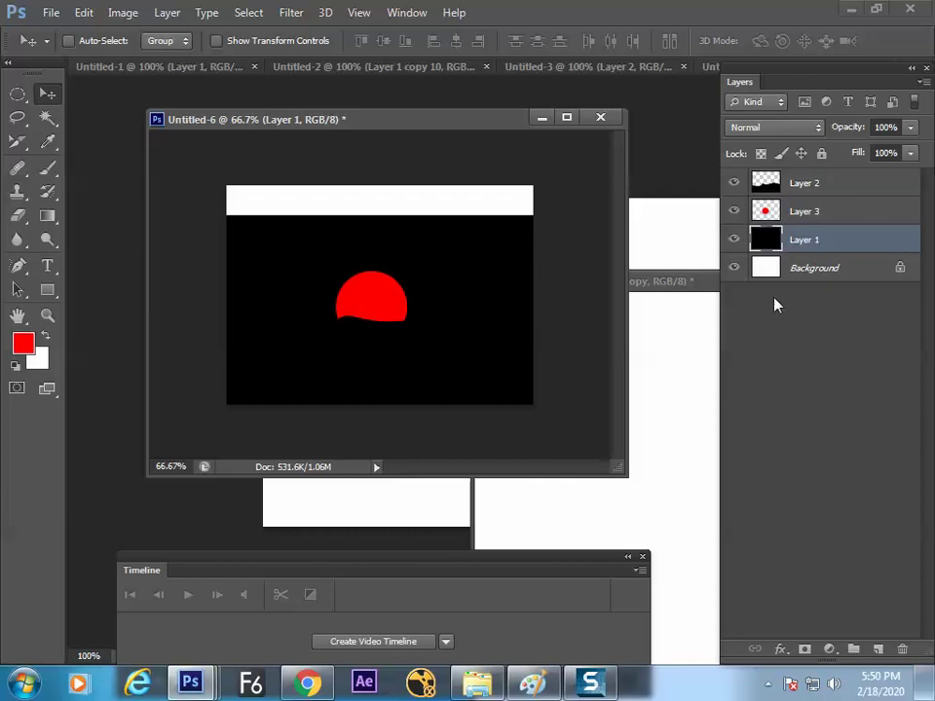
{"action": "key", "text": "ctrl+z"}
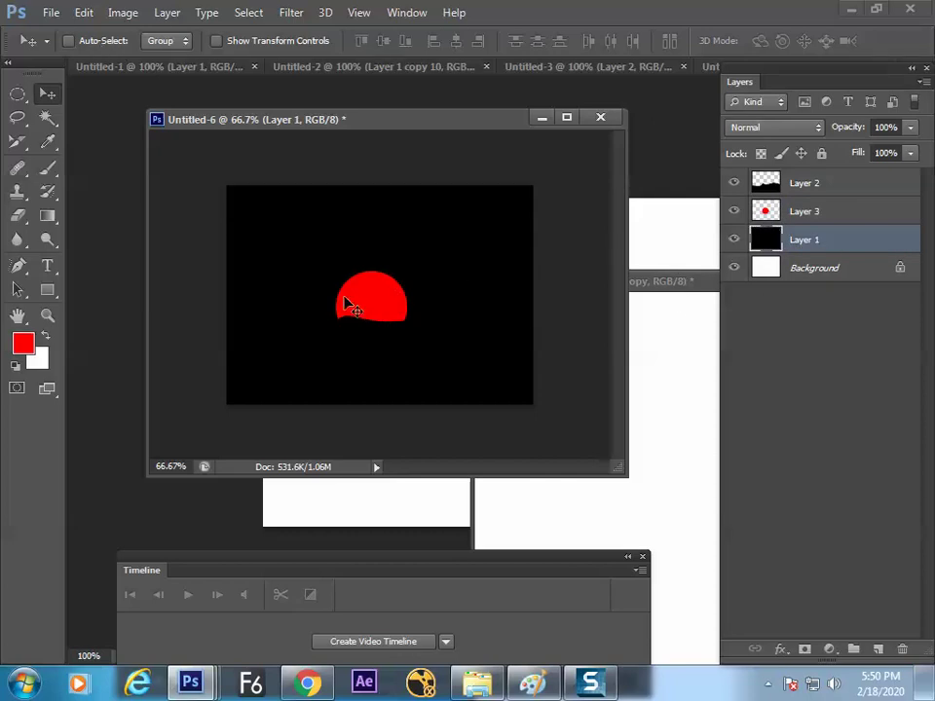
- Move the red sun on Layer 3 straight down until it is completely hidden behind the hills
{"action": "left_click", "coordinate": [830, 213]}
{"action": "left_click_drag", "start_coordinate": [389, 305], "coordinate": [385, 378]}
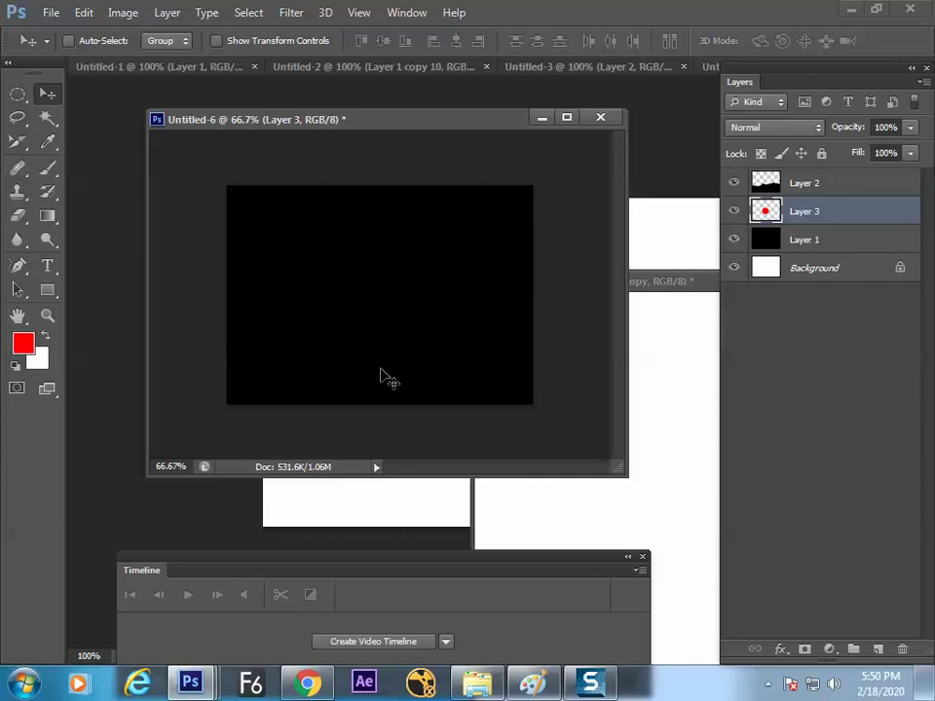
- Create a frame animation in the Timeline with a 0.1-second delay on the first frame and looping set to Forever
{"action": "left_click_drag", "start_coordinate": [367, 559], "coordinate": [359, 493]}
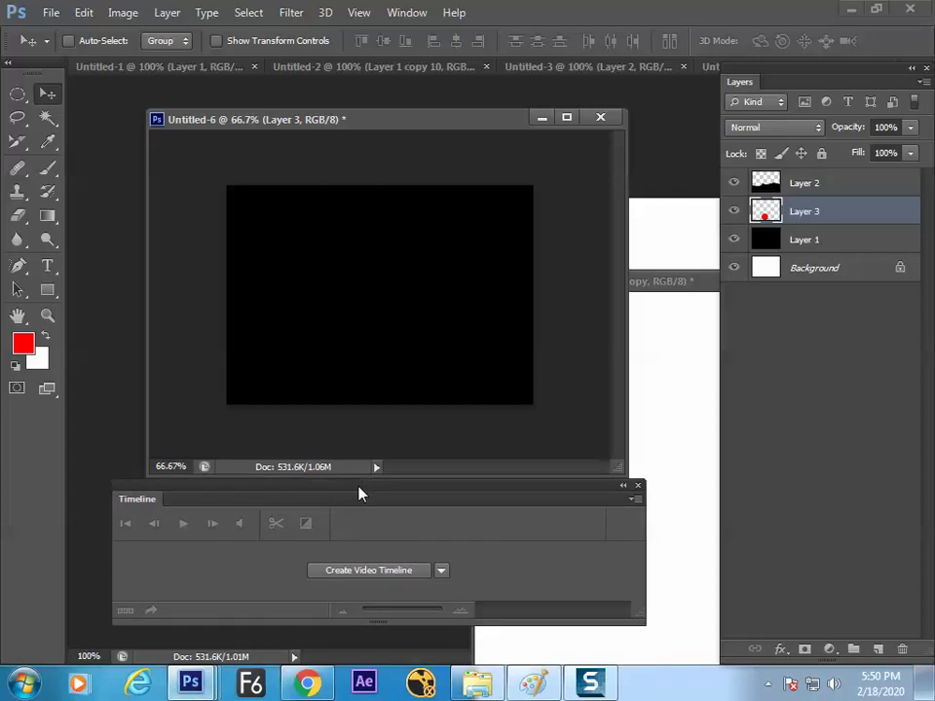
{"action": "left_click", "coordinate": [382, 575]}
{"action": "left_click", "coordinate": [125, 609]}
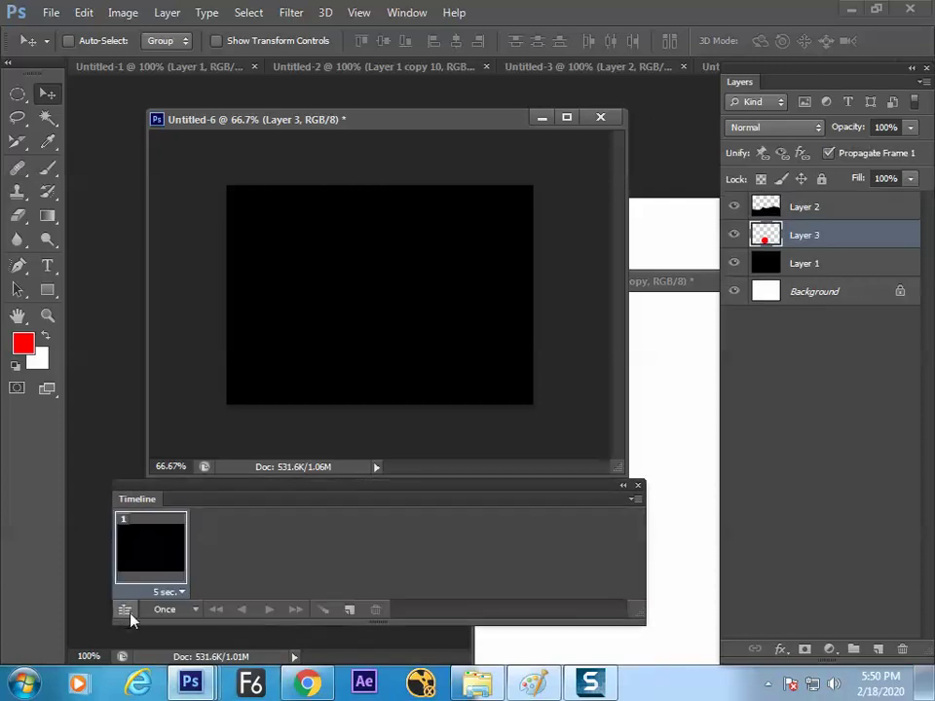
{"action": "left_click", "coordinate": [142, 569]}
{"action": "left_click", "coordinate": [185, 372]}
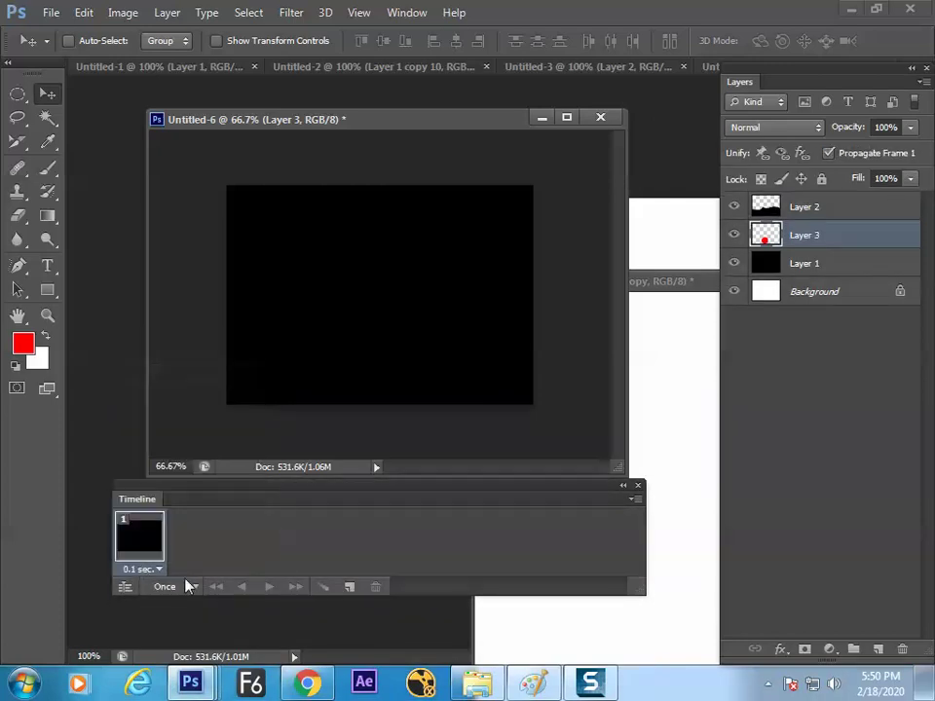
{"action": "left_click", "coordinate": [180, 586]}
{"action": "left_click", "coordinate": [216, 539]}
- Add a second frame and raise the red sun in it so most of the circle stands above the hills
{"action": "left_click", "coordinate": [348, 586]}
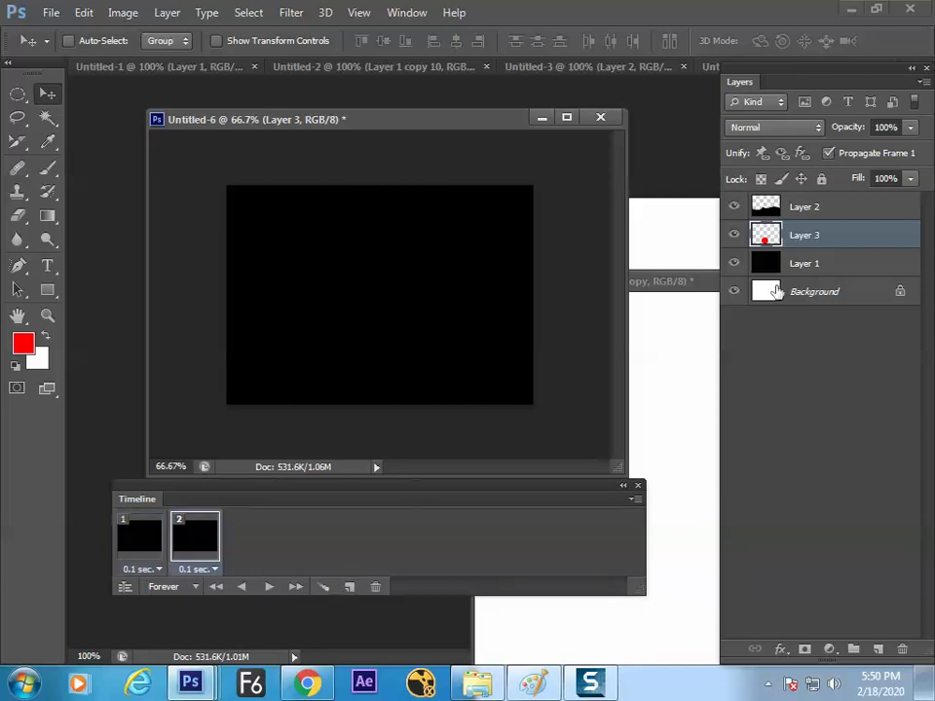
{"action": "left_click_drag", "start_coordinate": [365, 340], "coordinate": [367, 282]}
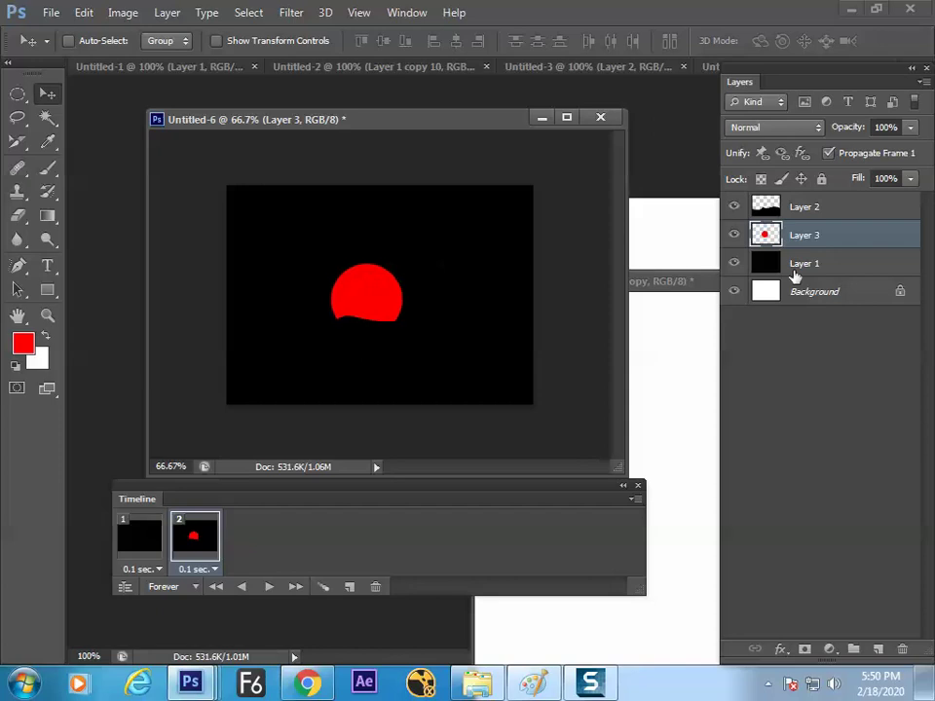
- Set the fill of the black Layer 1 to 0% in the second frame
{"action": "left_click", "coordinate": [815, 264]}
{"action": "left_click", "coordinate": [908, 180]}
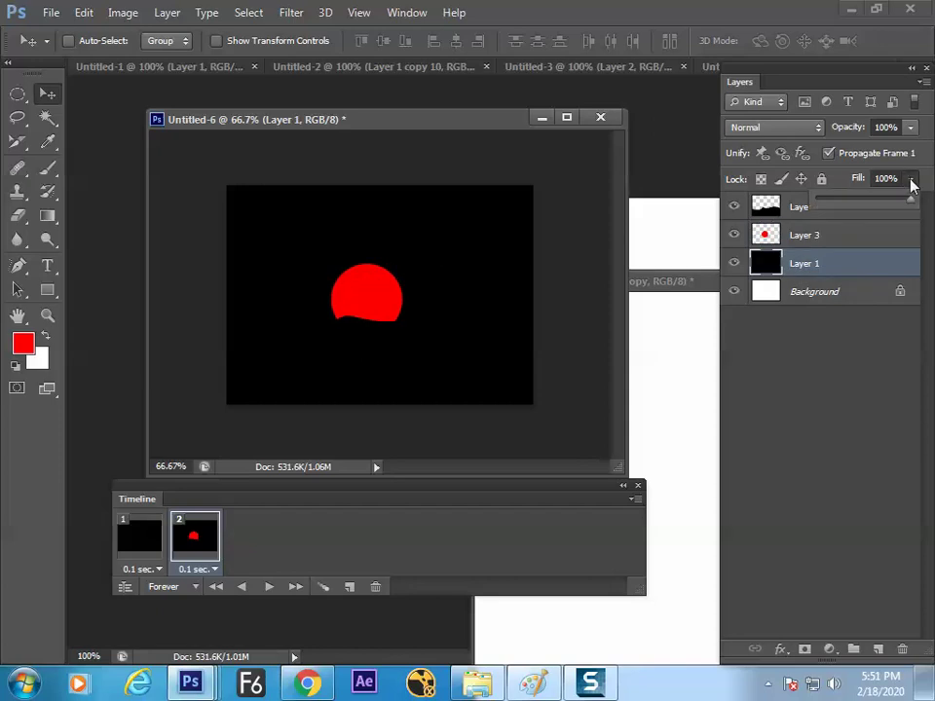
{"action": "left_click_drag", "start_coordinate": [909, 202], "coordinate": [818, 205]}
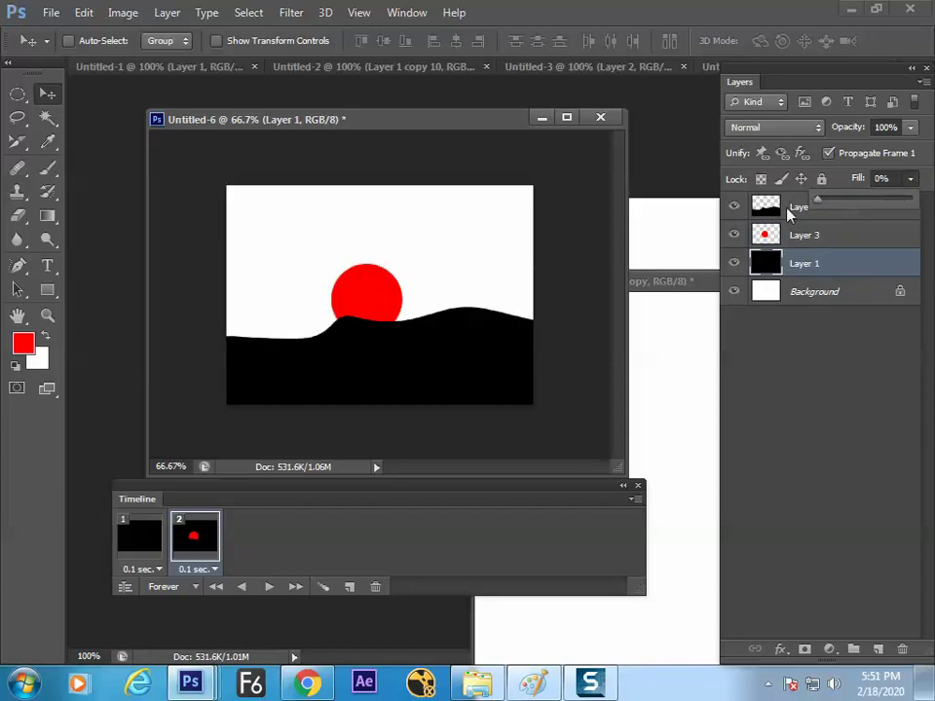
{"action": "left_click", "coordinate": [809, 294]}
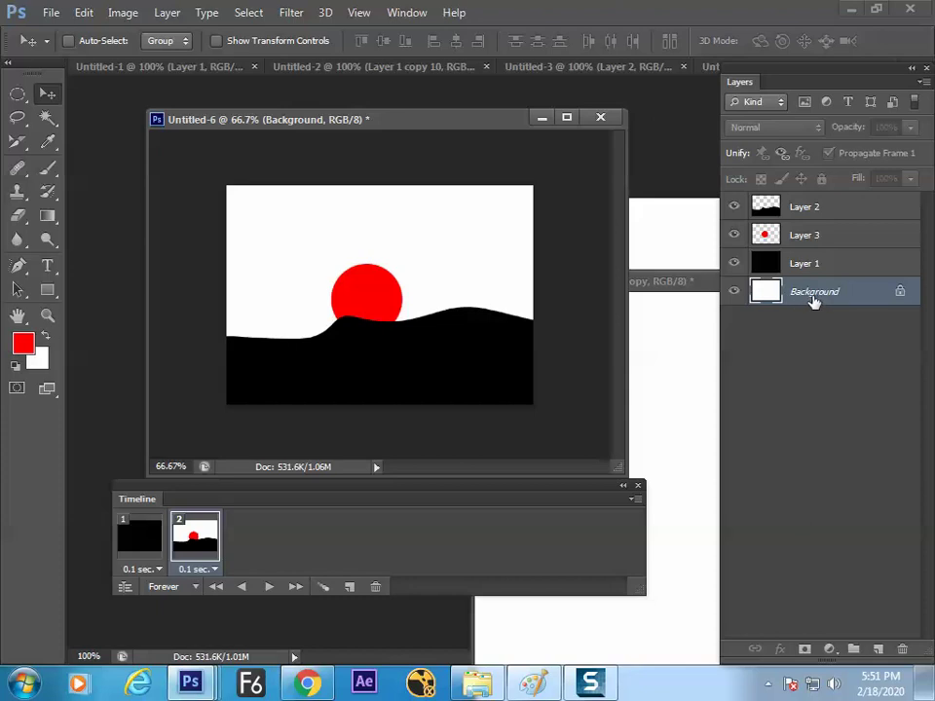
- Compare the dark first frame with the bright second frame and check Layer 1's fill in the second
{"action": "left_click", "coordinate": [155, 533]}
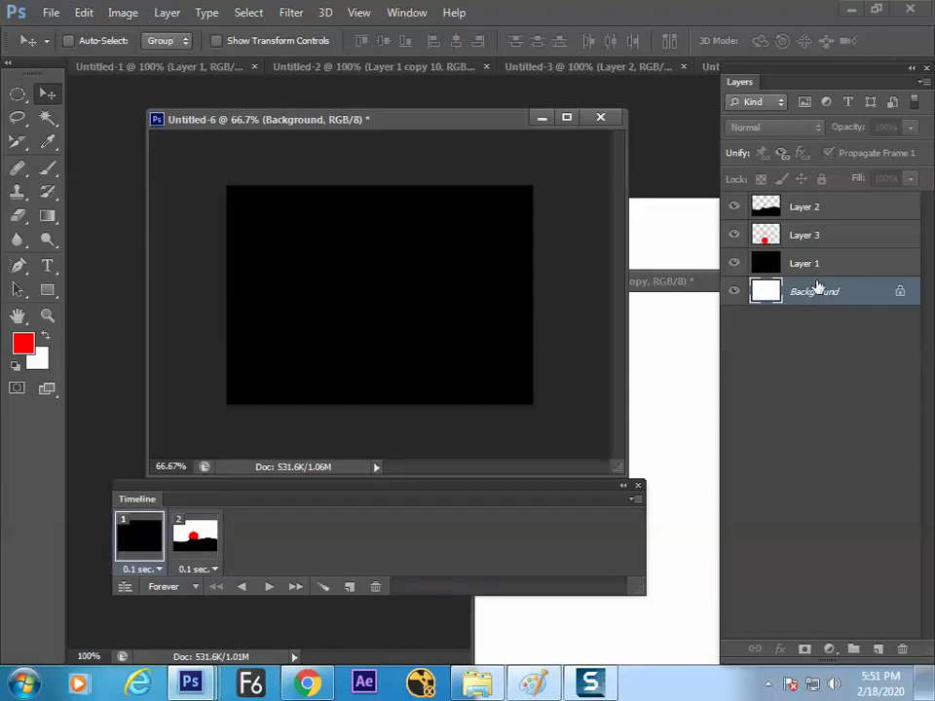
{"action": "left_click", "coordinate": [196, 536]}
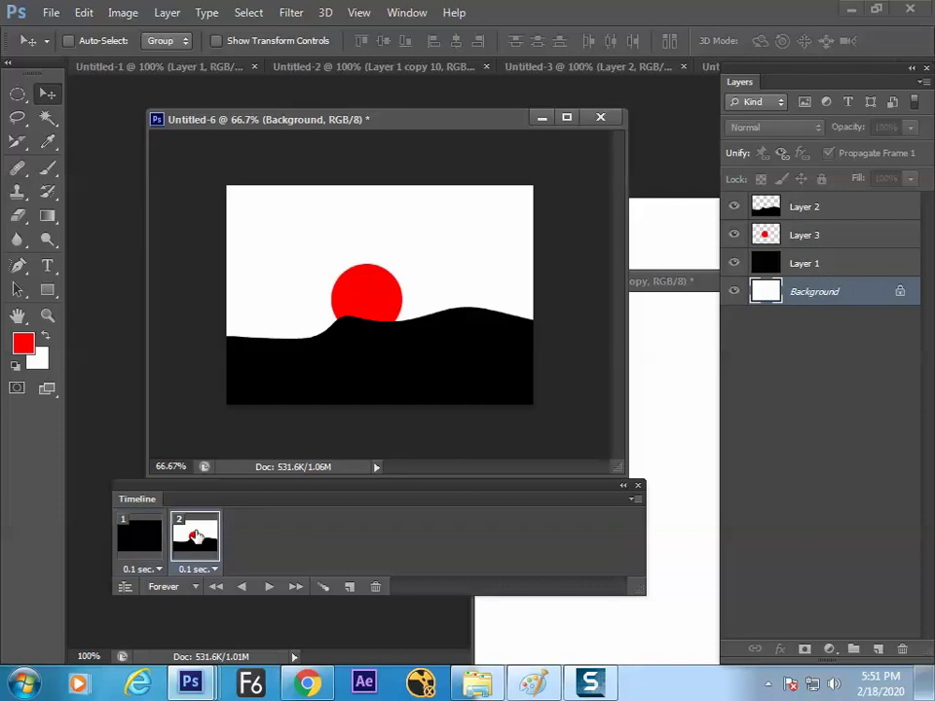
{"action": "left_click", "coordinate": [835, 269]}
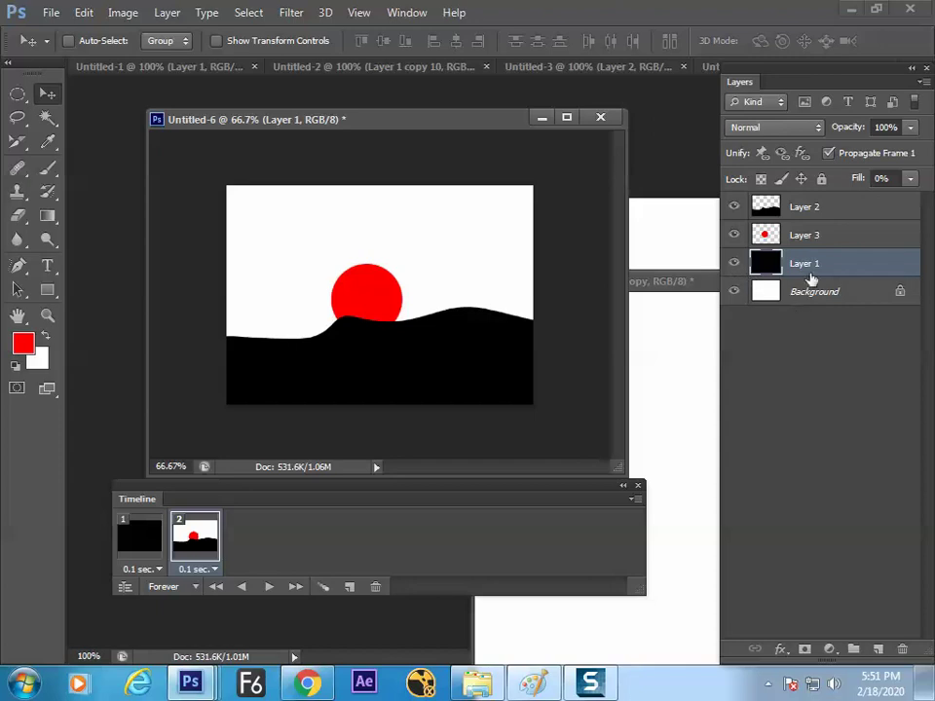
- Tween the two selected frames with 10 added frames, using all layers and the position, opacity and effects parameters
{"action": "left_click", "coordinate": [137, 537]}
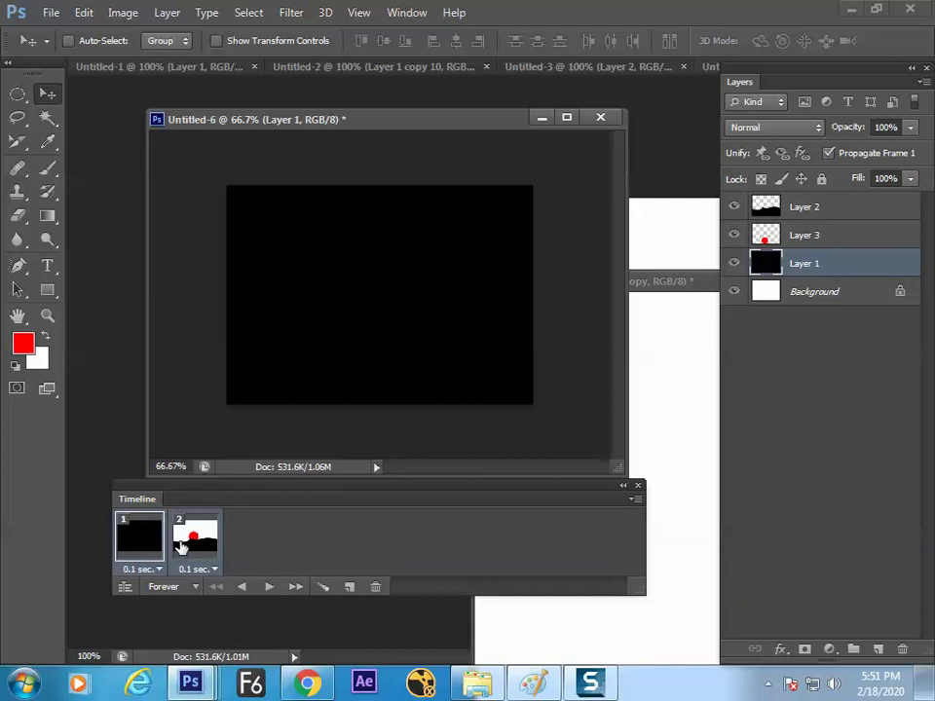
{"action": "left_click", "coordinate": [325, 587]}
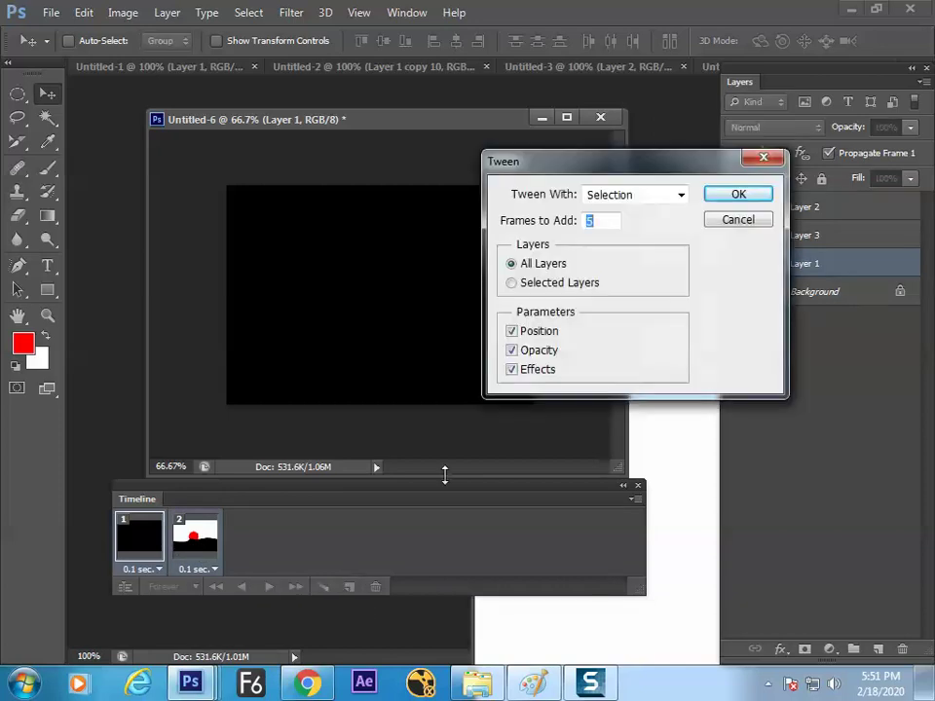
{"action": "type", "text": "0"}
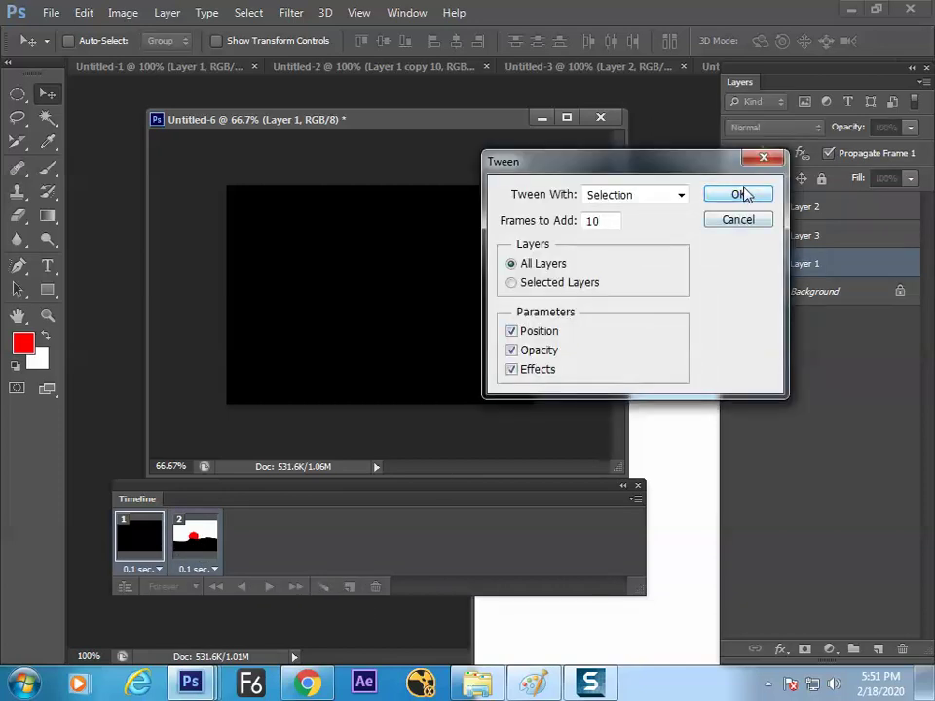
{"action": "left_click", "coordinate": [738, 195]}
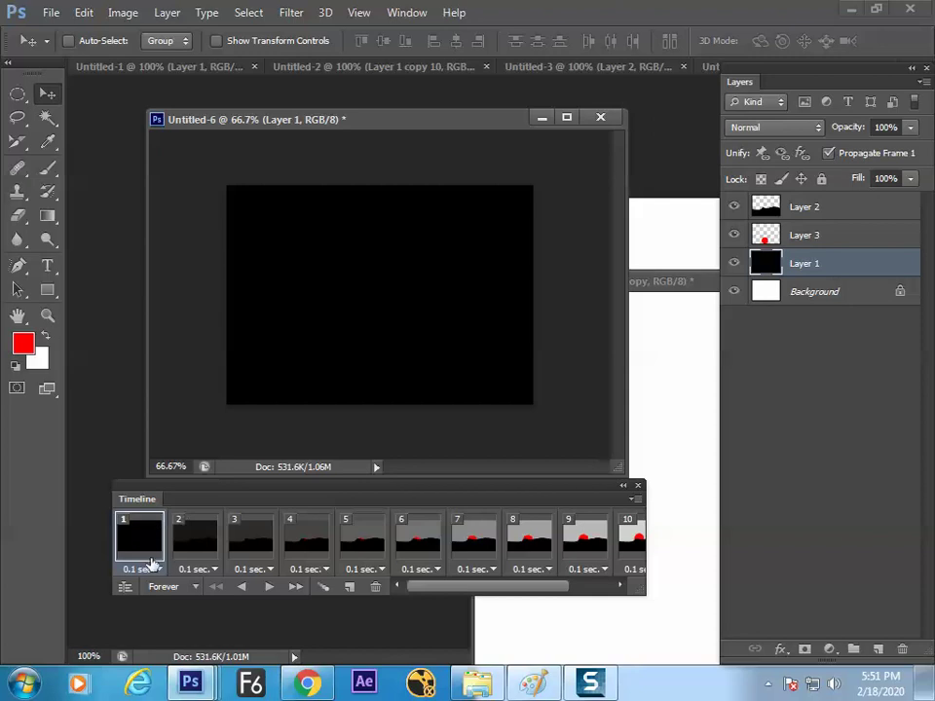
- Step through the tweened sunrise frames one by one and play the animation to check the motion and brightening sky
{"action": "left_click", "coordinate": [187, 542]}
{"action": "left_click", "coordinate": [250, 538]}
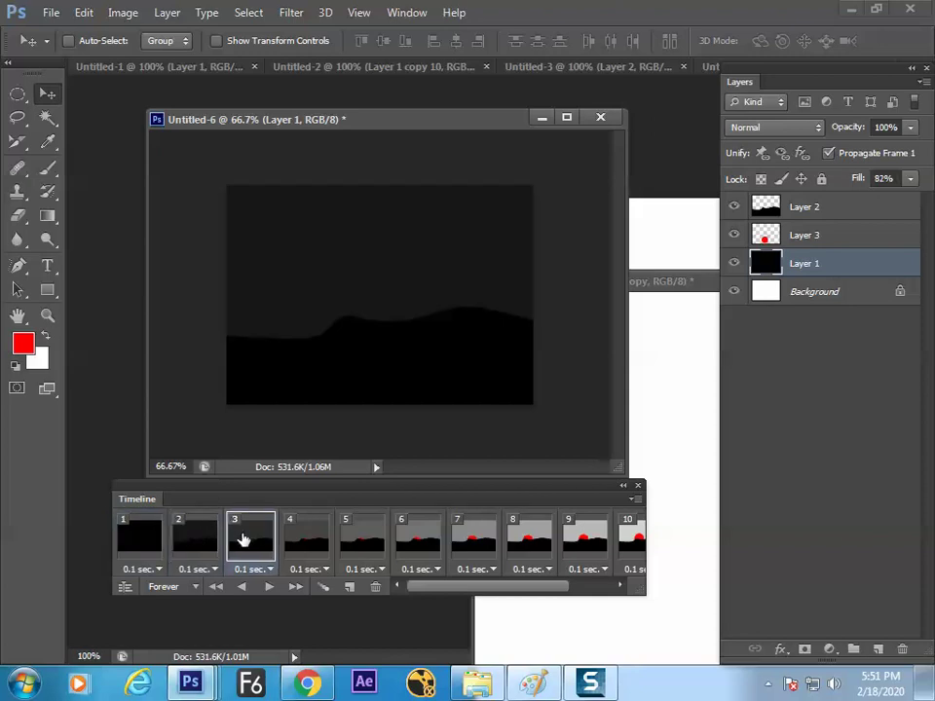
{"action": "left_click", "coordinate": [303, 537]}
{"action": "left_click", "coordinate": [356, 540]}
{"action": "left_click", "coordinate": [419, 545]}
{"action": "left_click", "coordinate": [487, 542]}
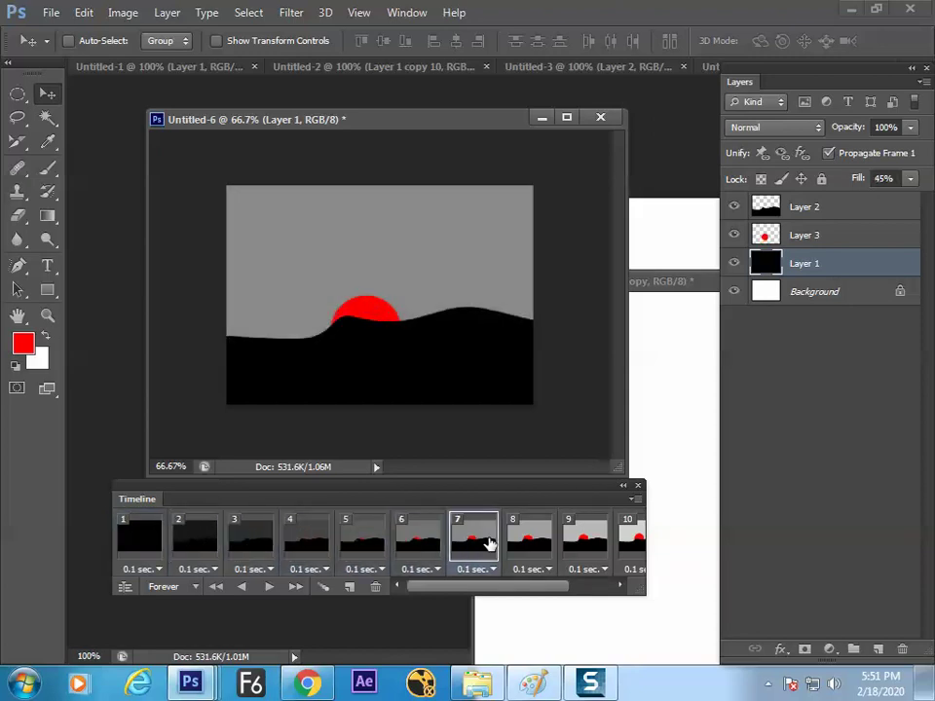
{"action": "left_click", "coordinate": [546, 543]}
{"action": "left_click", "coordinate": [588, 543]}
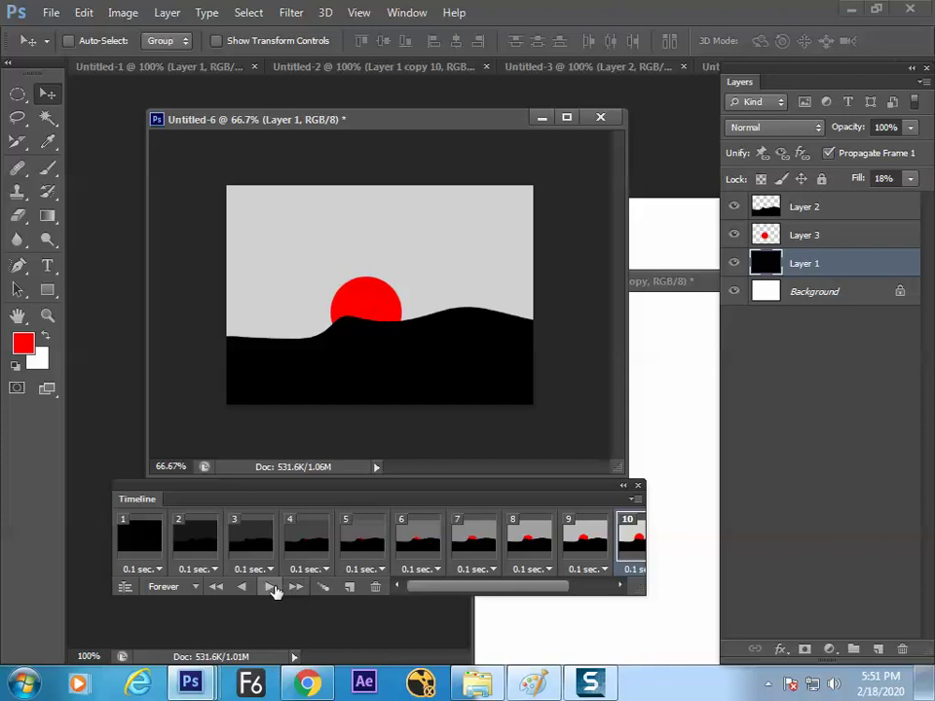
{"action": "left_click", "coordinate": [268, 586]}
{"action": "mouse_move", "coordinate": [206, 686]}
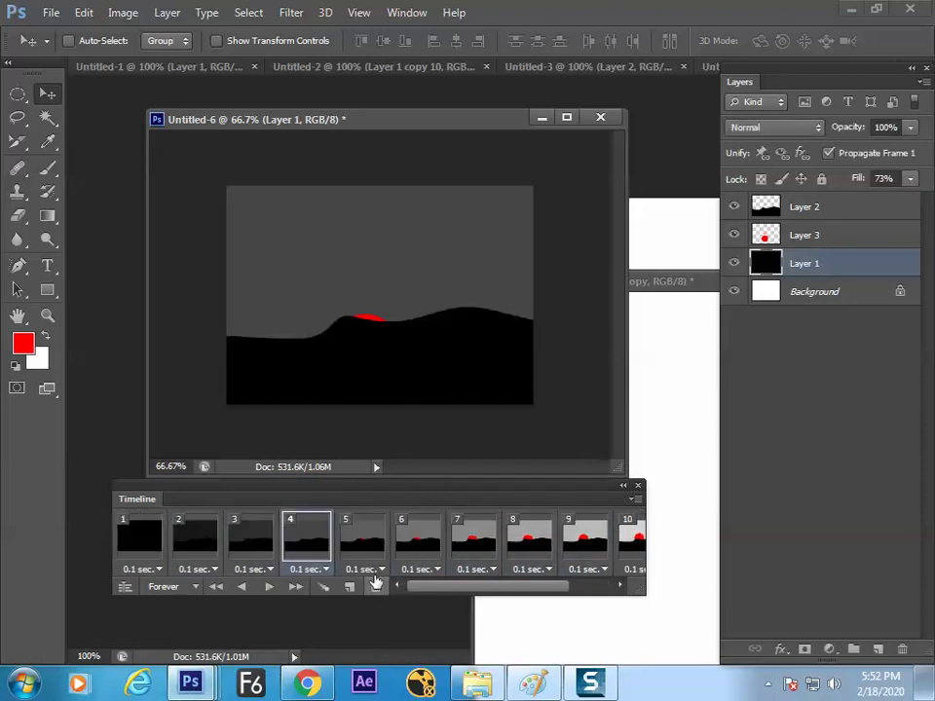
- Set the delay of the last frame, frame 12, to 1 second
{"action": "left_click_drag", "start_coordinate": [564, 587], "coordinate": [619, 581]}
{"action": "left_click", "coordinate": [622, 526]}
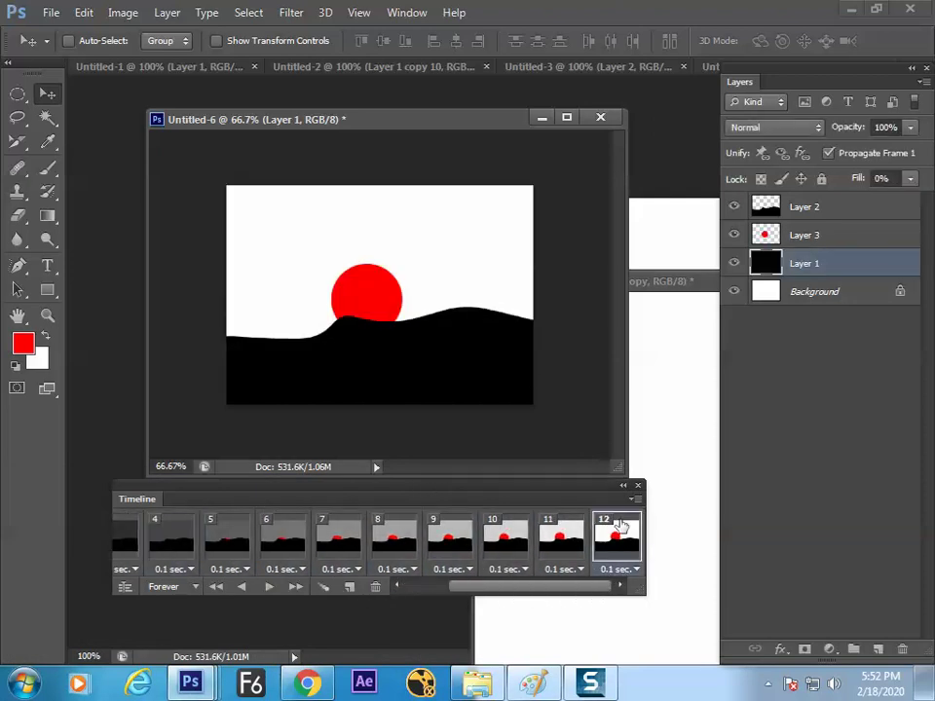
{"action": "left_click", "coordinate": [614, 571]}
{"action": "left_click", "coordinate": [630, 435]}
- Copy all the animation frames and paste them with the Paste After Selection method
{"action": "left_click", "coordinate": [634, 498]}
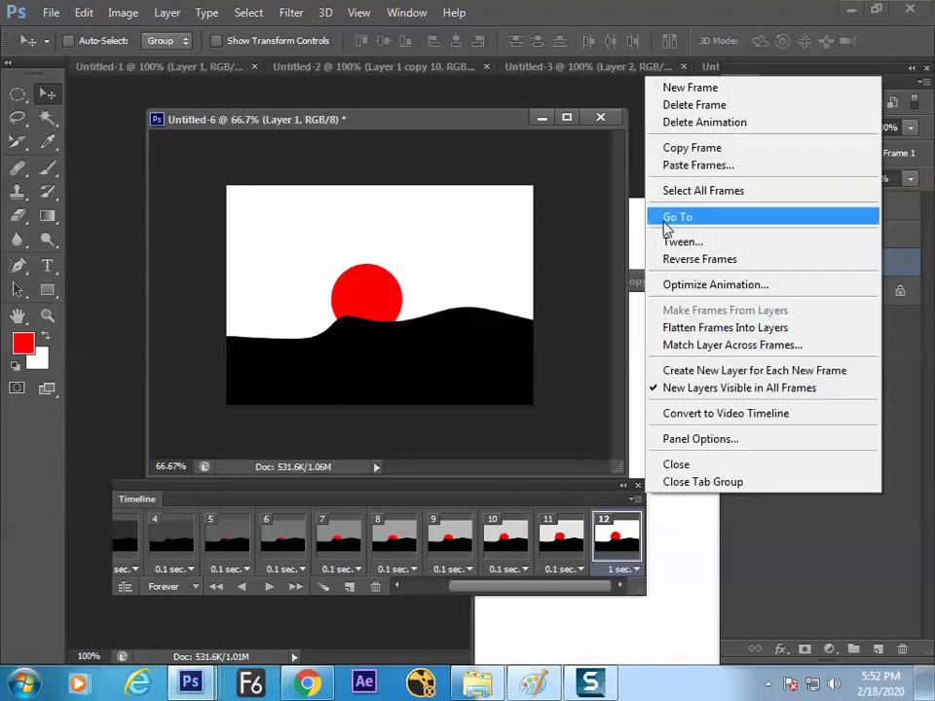
{"action": "left_click", "coordinate": [681, 191]}
{"action": "left_click", "coordinate": [634, 498]}
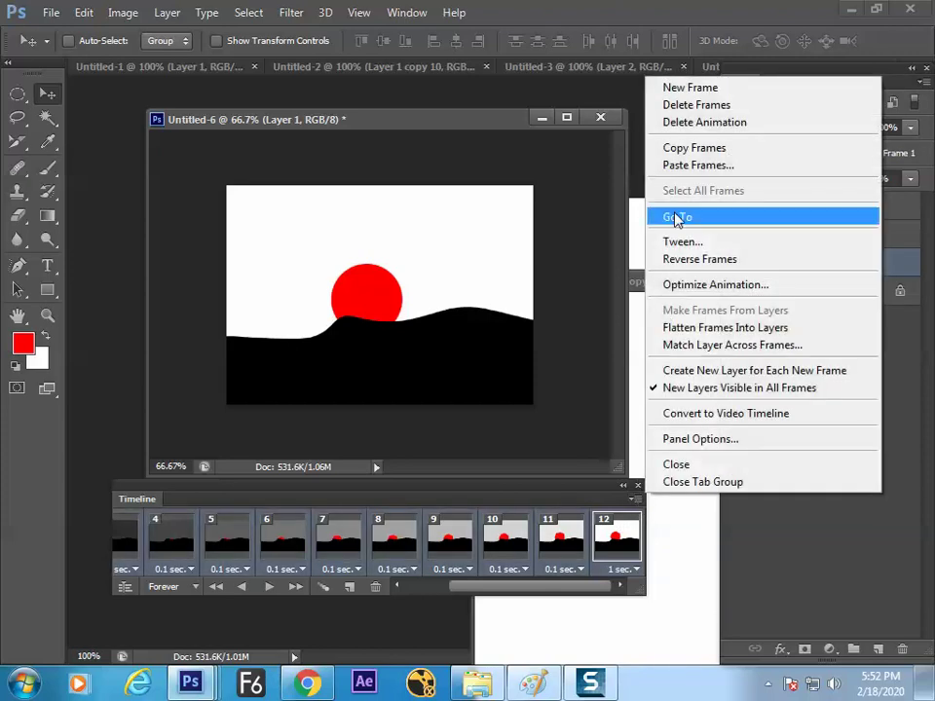
{"action": "left_click", "coordinate": [687, 148]}
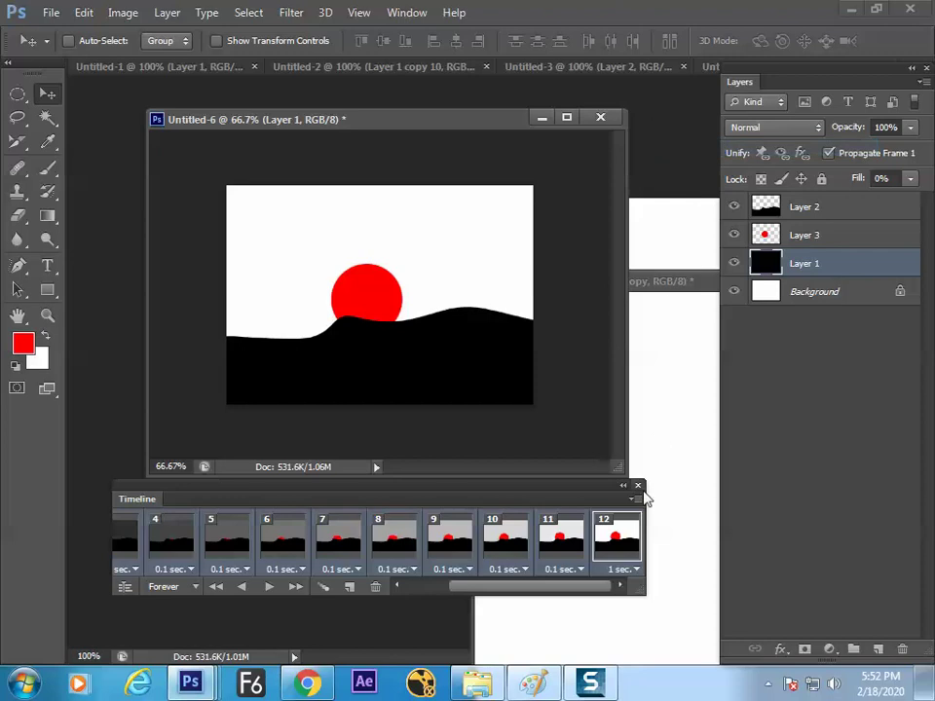
{"action": "left_click", "coordinate": [642, 498]}
{"action": "left_click", "coordinate": [683, 166]}
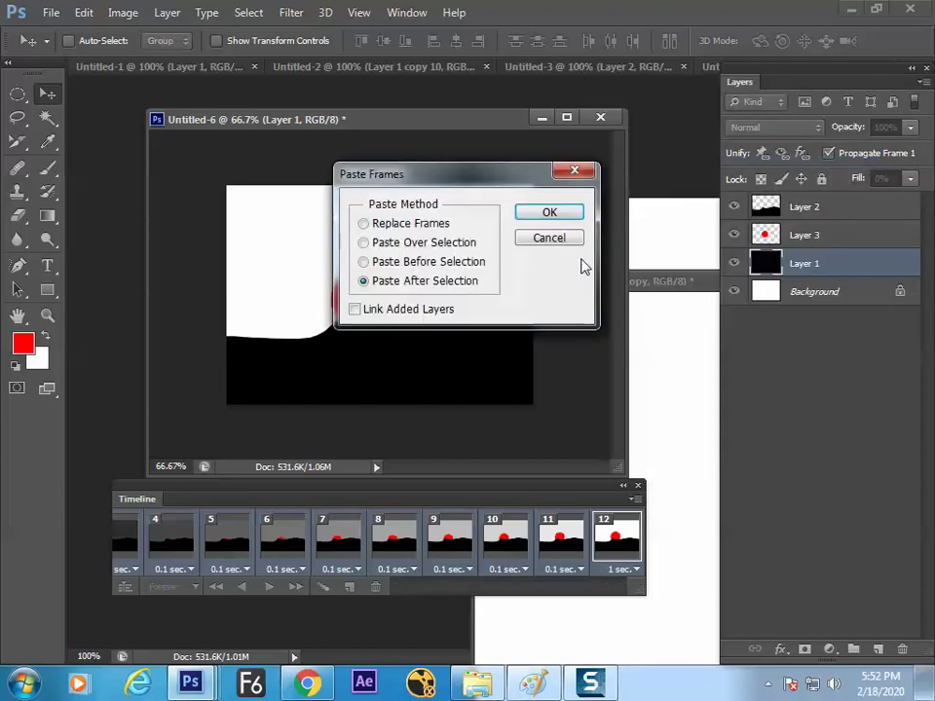
{"action": "left_click", "coordinate": [549, 212]}
- Reverse the order of the newly pasted frames to form the sunset half of the animation
{"action": "left_click", "coordinate": [633, 498]}
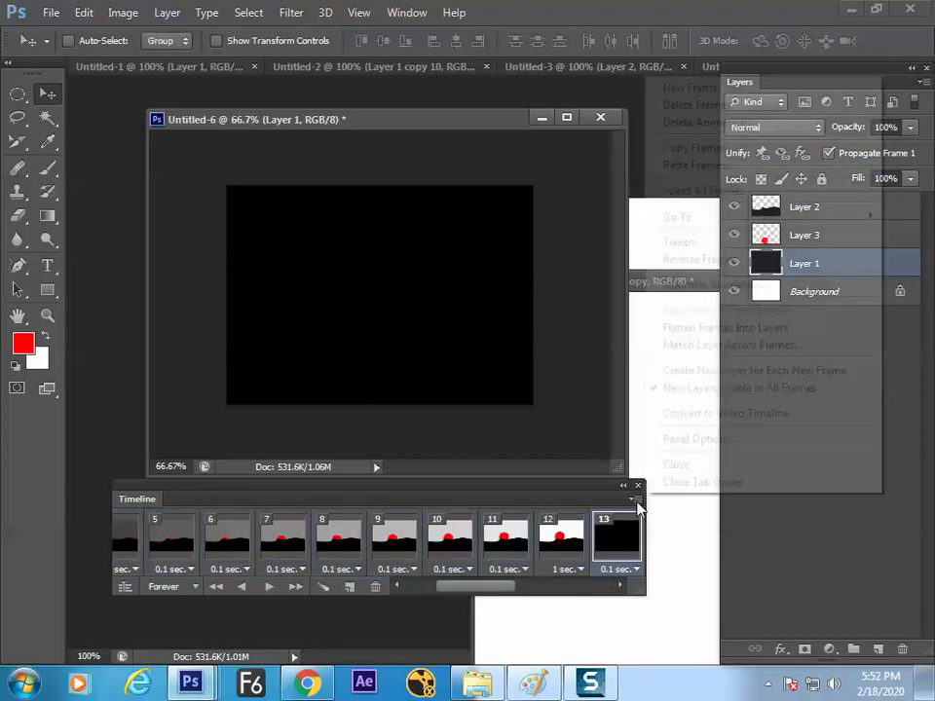
{"action": "left_click", "coordinate": [684, 259]}
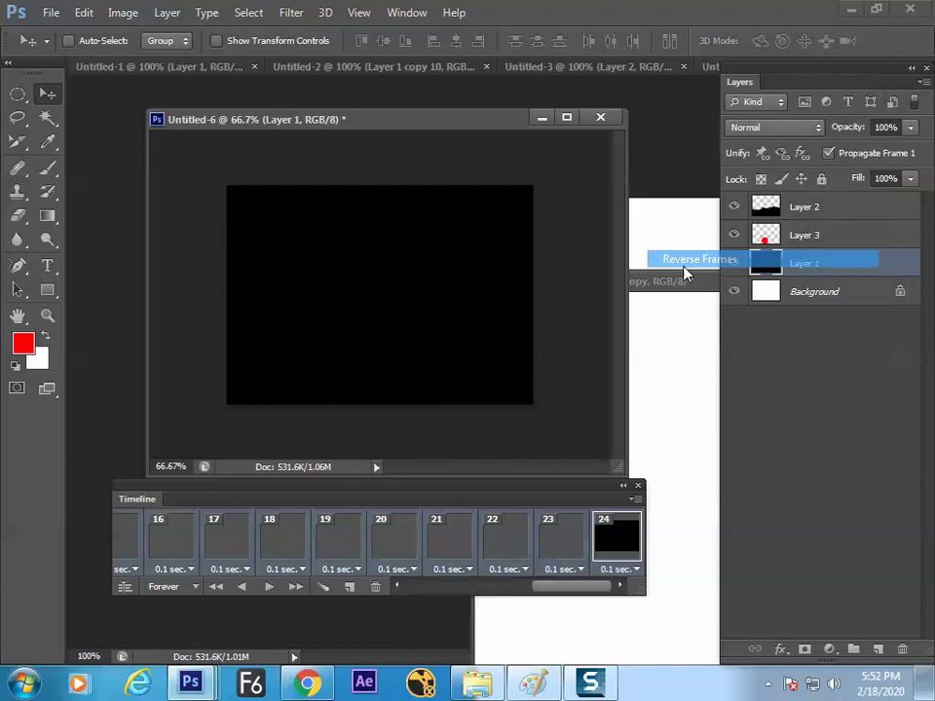
- Delete frame 13, the duplicate of the full-sun frame, and play the whole animation
{"action": "left_click_drag", "start_coordinate": [554, 586], "coordinate": [480, 604]}
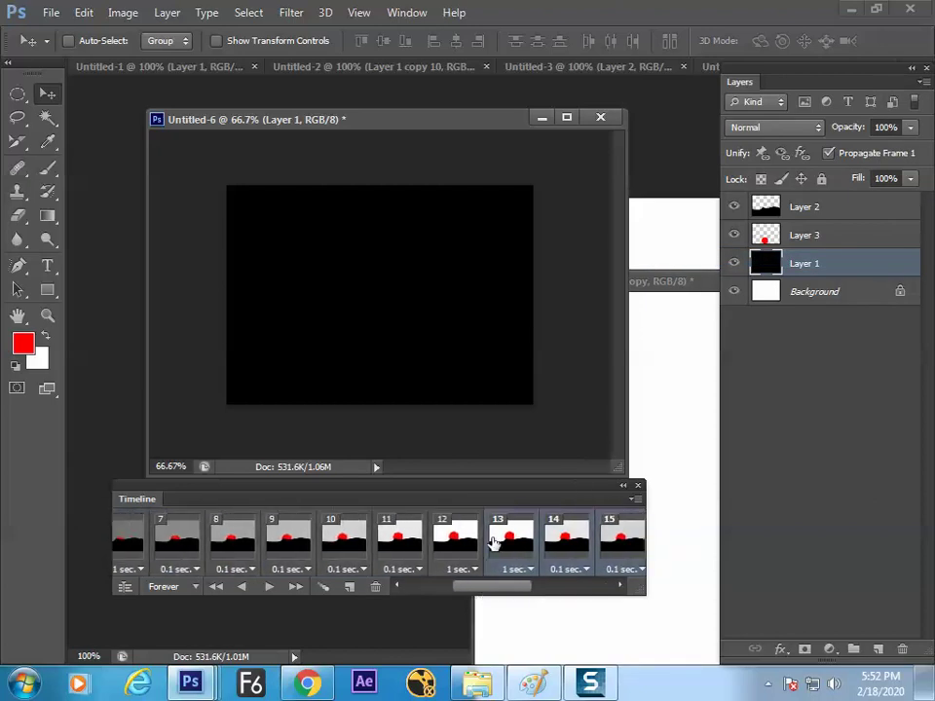
{"action": "left_click", "coordinate": [495, 541]}
{"action": "left_click", "coordinate": [376, 586]}
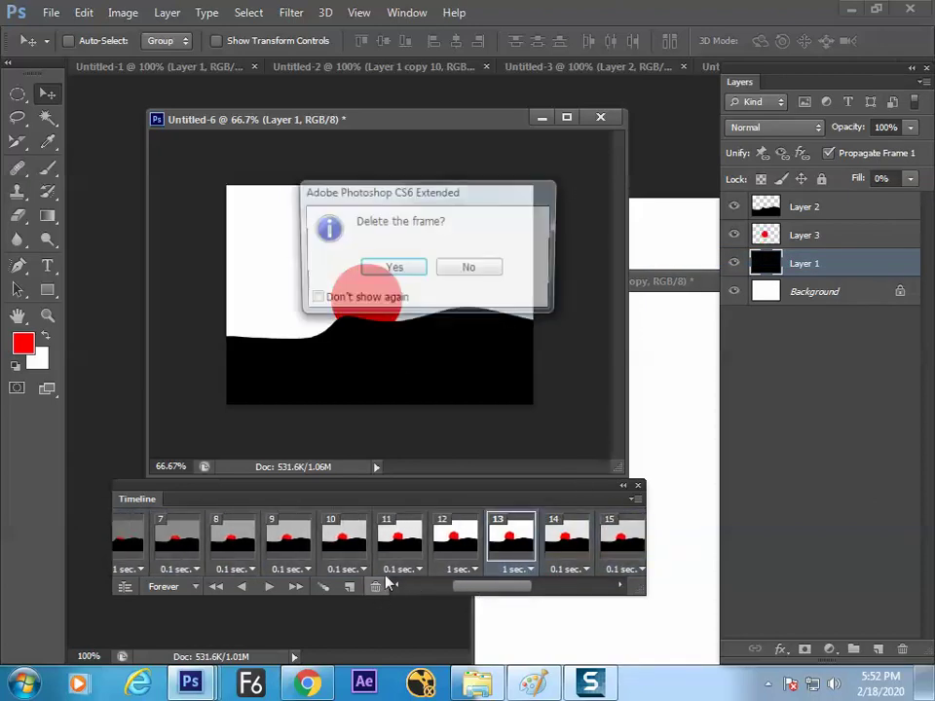
{"action": "left_click", "coordinate": [395, 269]}
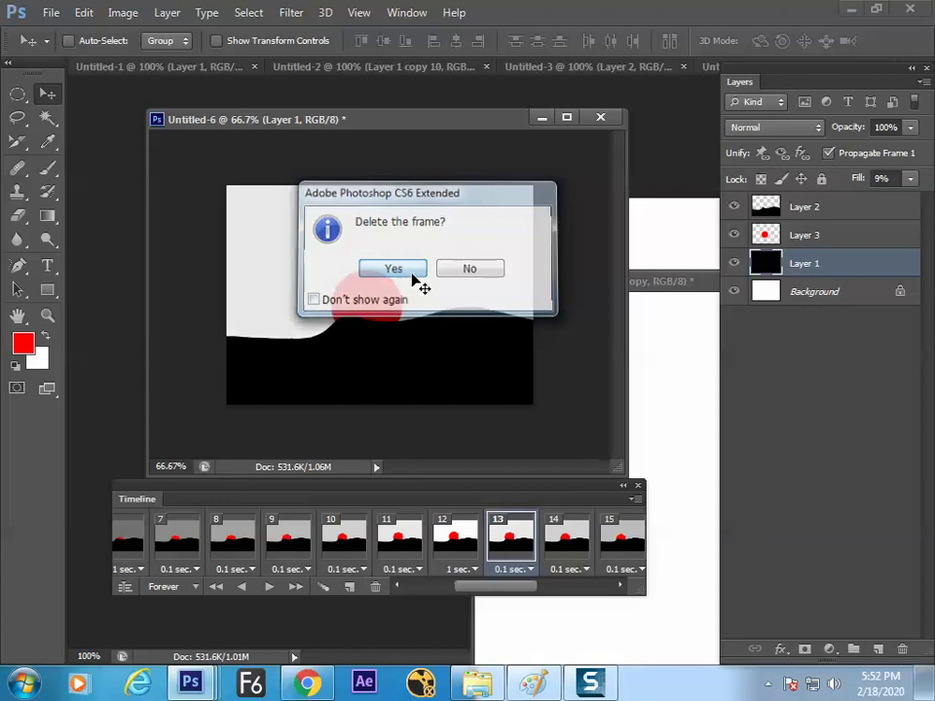
{"action": "left_click", "coordinate": [270, 590]}
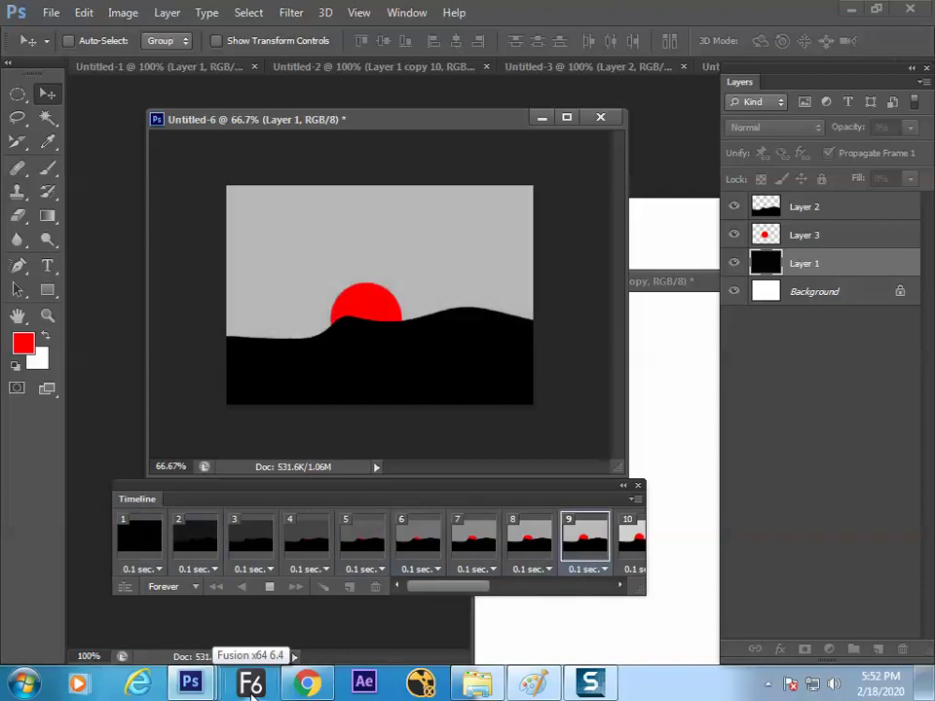
- Watch the sunrise and sunset animation enlarged in full-screen mode and return to the standard screen mode
{"action": "key", "text": "f"}
{"action": "key", "text": "f"}
{"action": "key", "text": "ctrl+plus"}
{"action": "key", "text": "ctrl+plus"}
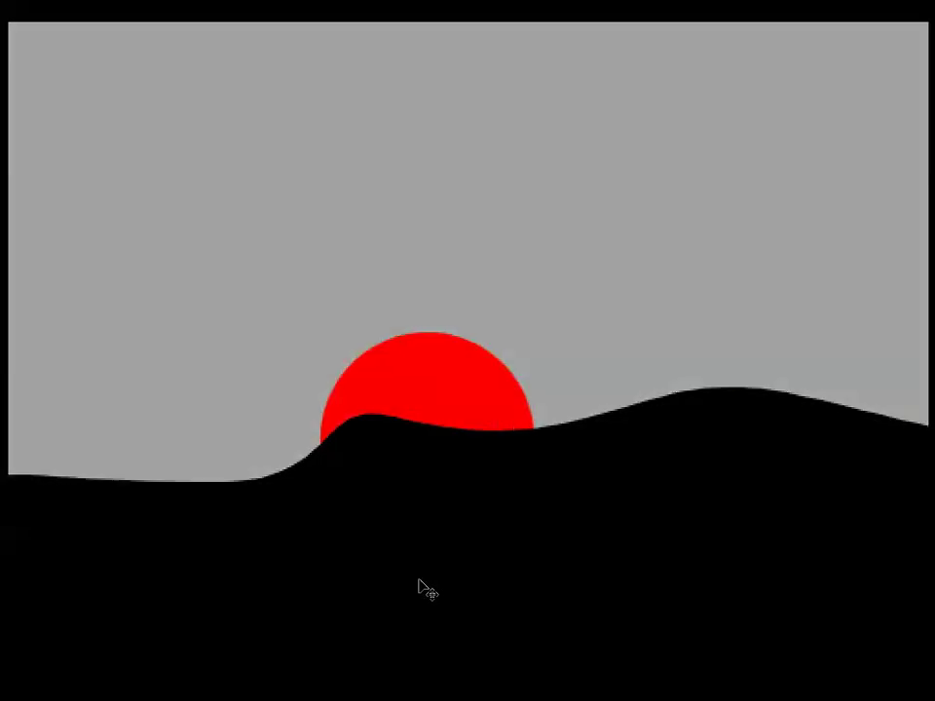
{"action": "key", "text": "Tab"}
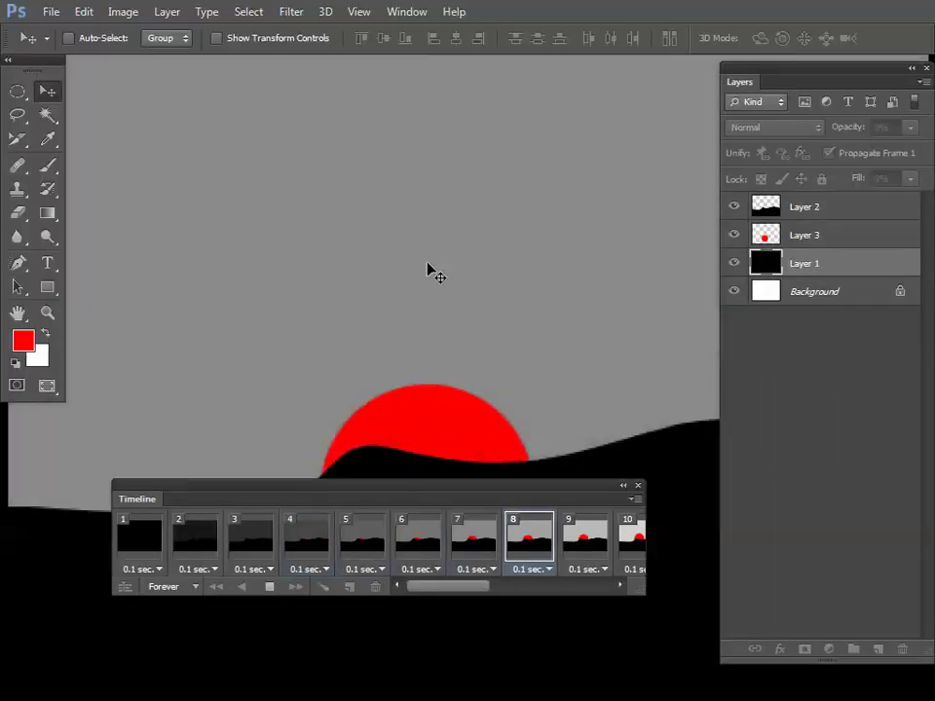
{"action": "key", "text": "Tab"}
{"action": "key", "text": "Tab"}
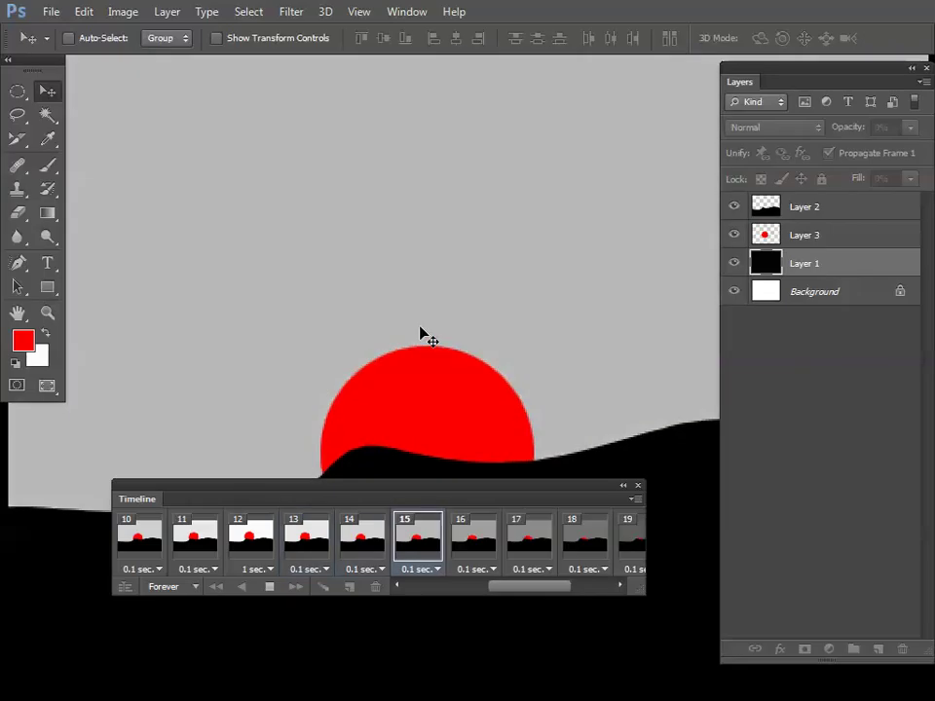
{"action": "key", "text": "ctrl+minus"}
{"action": "key", "text": "ctrl+minus"}
{"action": "key", "text": "ctrl+minus"}
{"action": "key", "text": "f"}
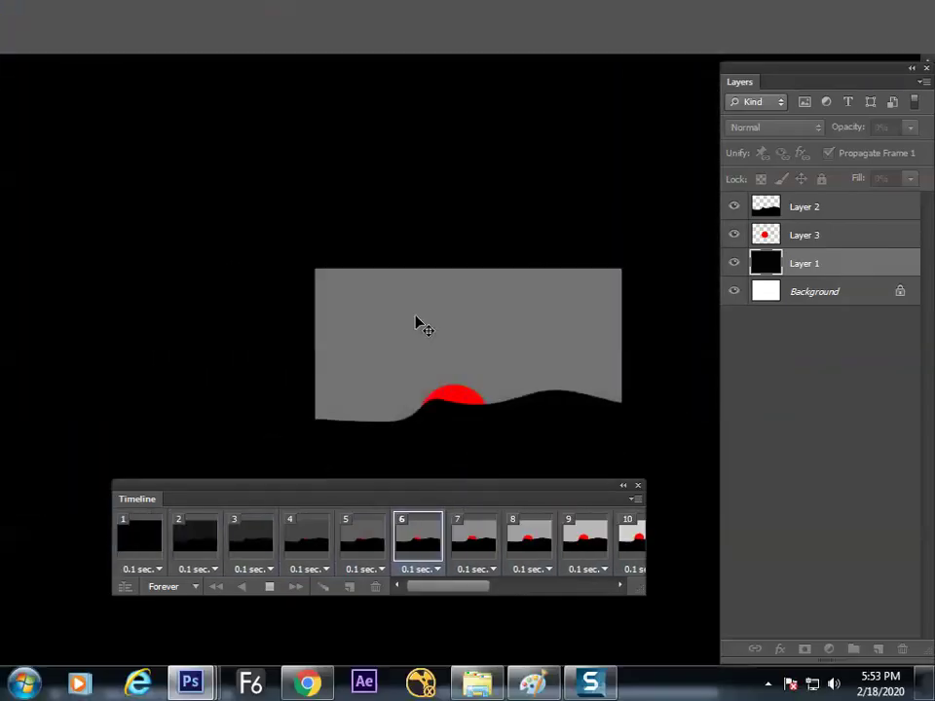
{"action": "key", "text": "f"}
{"action": "key", "text": "f"}
{"action": "key", "text": "f"}
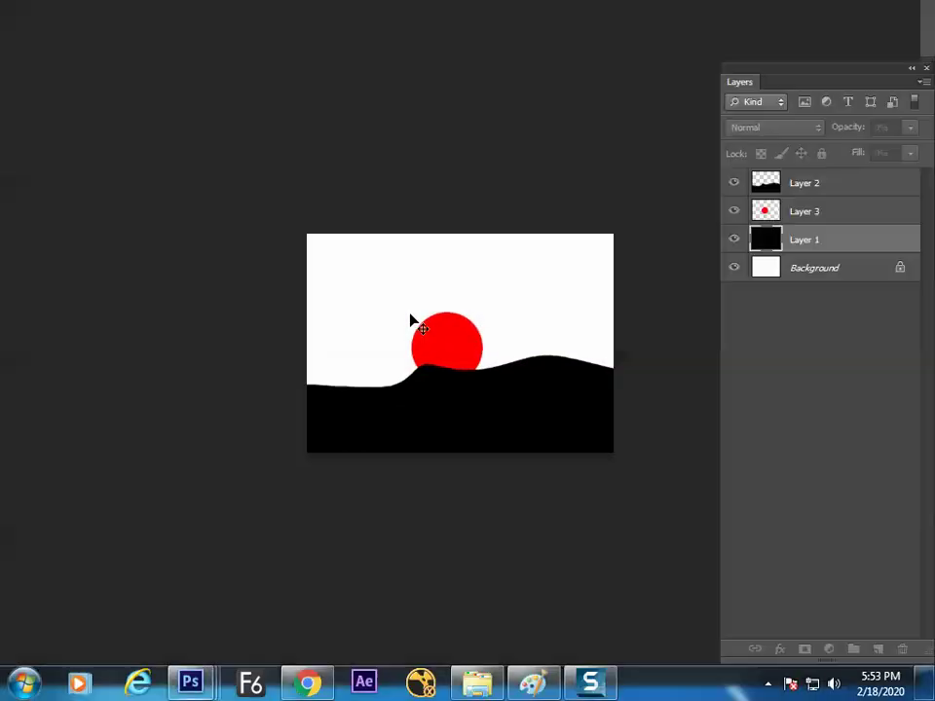
- Switch to the Untitled-1 document and move the floating Untitled-6 window and the timeline out of the way
{"action": "left_click", "coordinate": [153, 68]}
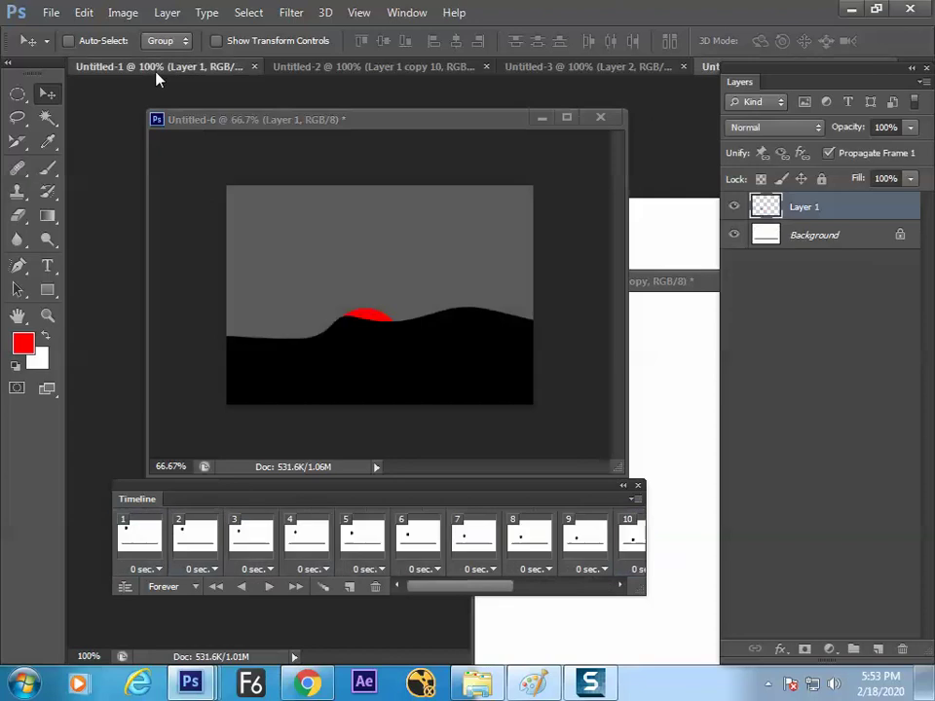
{"action": "left_click_drag", "start_coordinate": [247, 119], "coordinate": [467, 411]}
{"action": "left_click", "coordinate": [403, 281]}
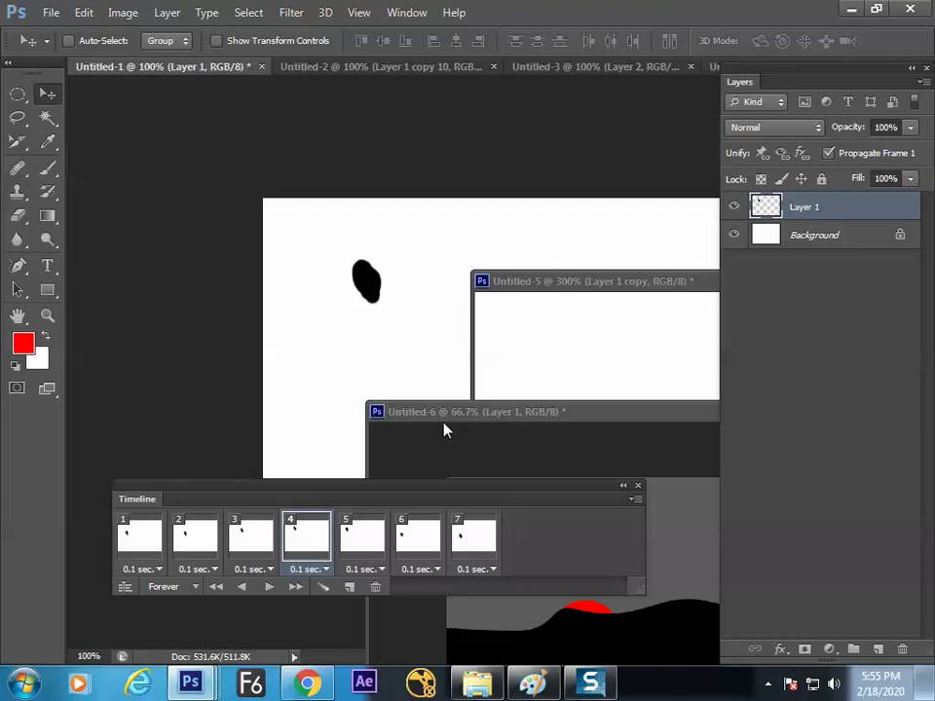
{"action": "left_click_drag", "start_coordinate": [407, 487], "coordinate": [407, 479]}
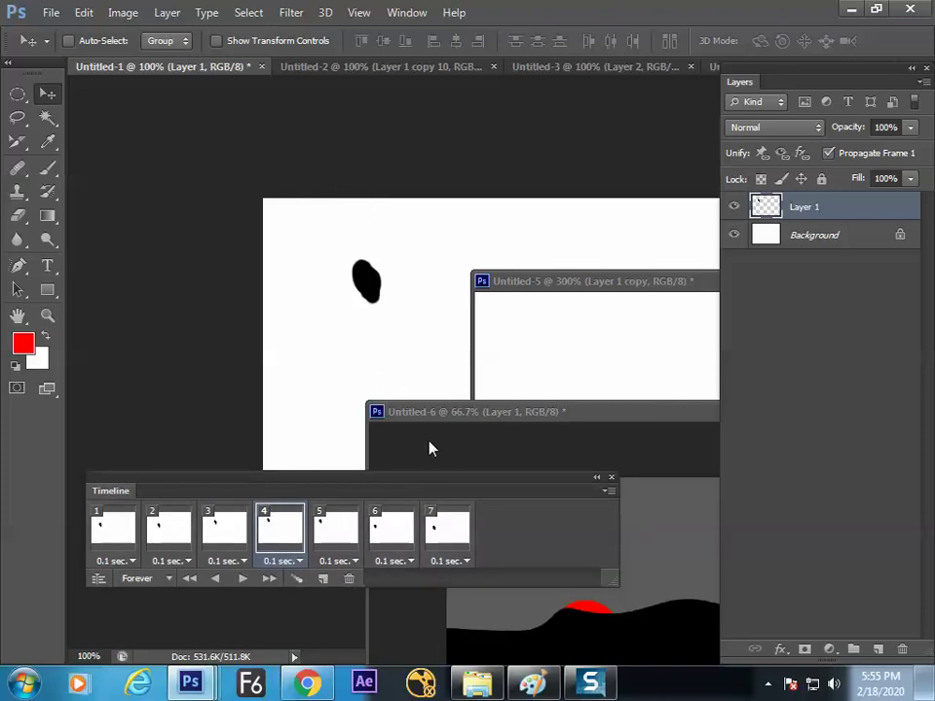
- Close all the open documents without saving their changes
{"action": "key", "text": "ctrl+w"}
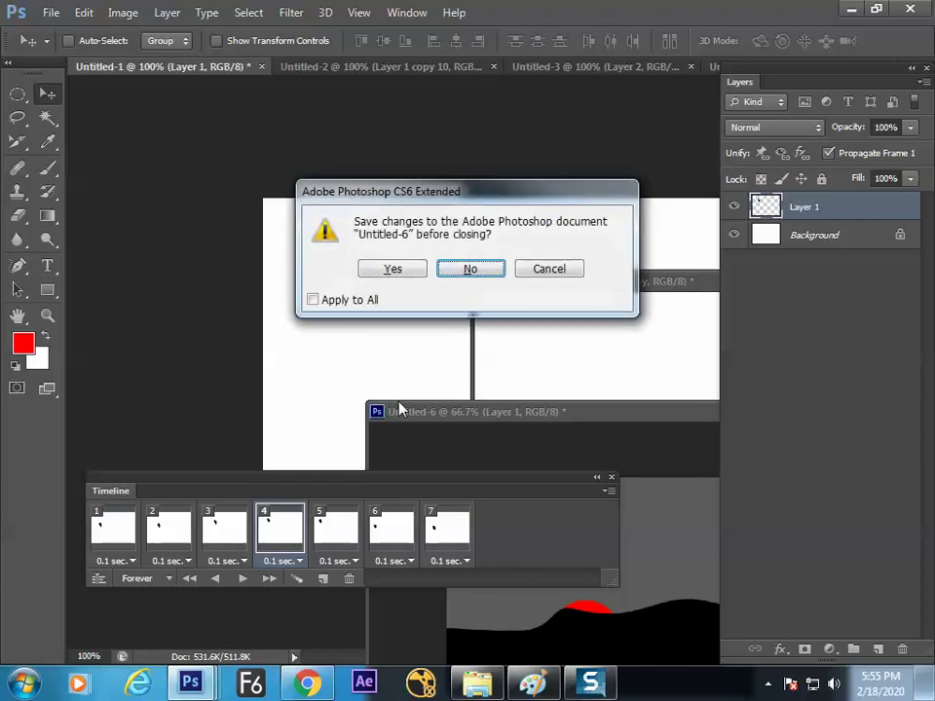
{"action": "key", "text": "n"}
{"action": "key", "text": "n"}
{"action": "key", "text": "n"}
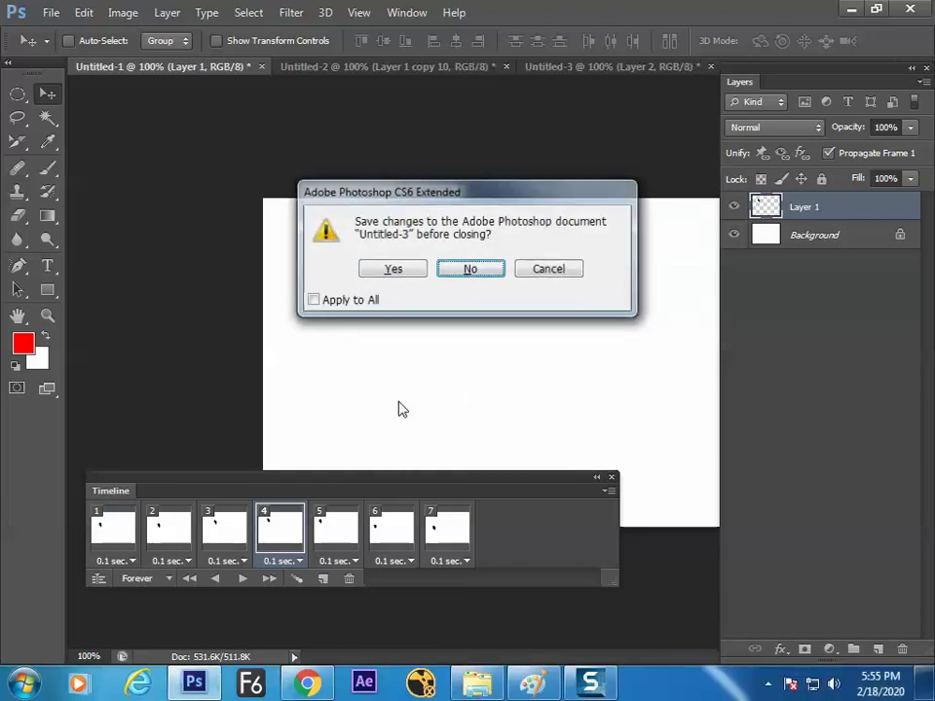
{"action": "key", "text": "n"}
{"action": "key", "text": "n"}
{"action": "key", "text": "n"}
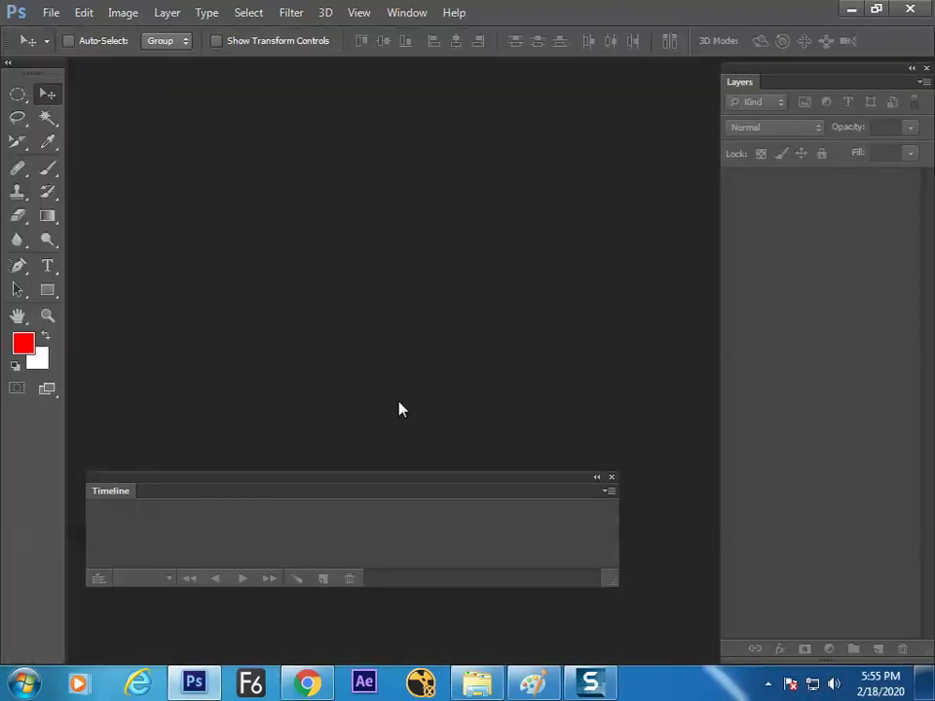
- Open Penguins.jpg from the Sample Pictures folder in the Pictures library
{"action": "key", "text": "ctrl+o"}
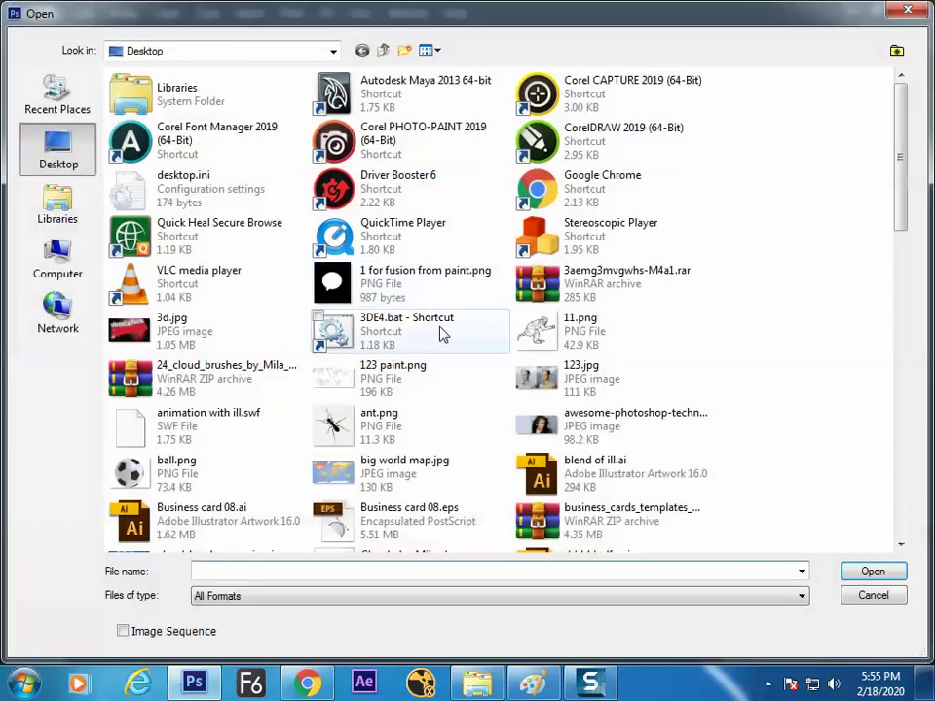
{"action": "left_click", "coordinate": [543, 423]}
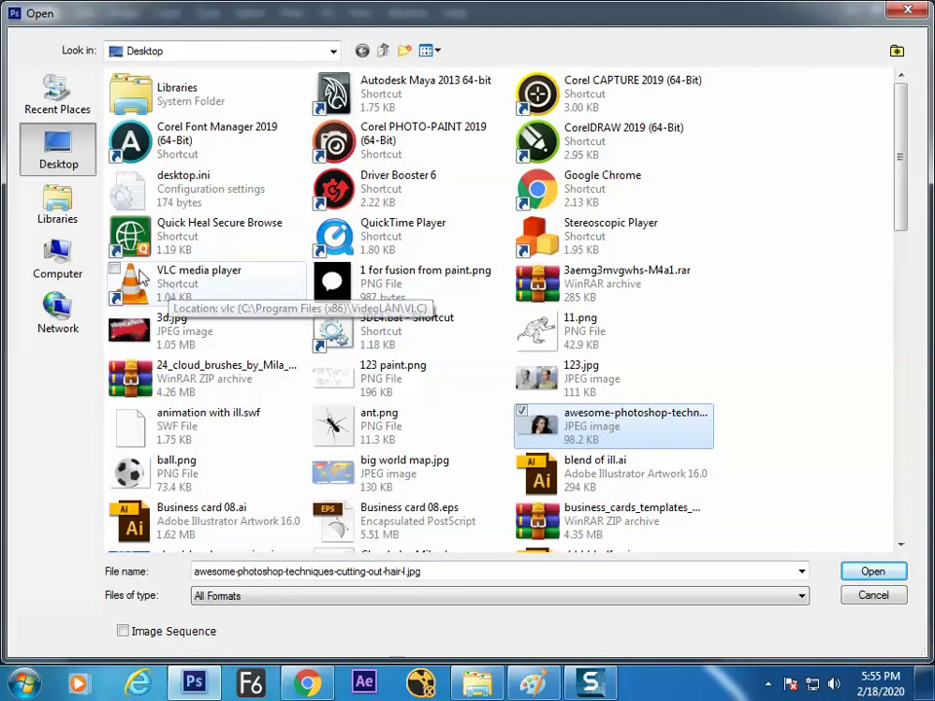
{"action": "left_click", "coordinate": [58, 261]}
{"action": "left_click", "coordinate": [58, 199]}
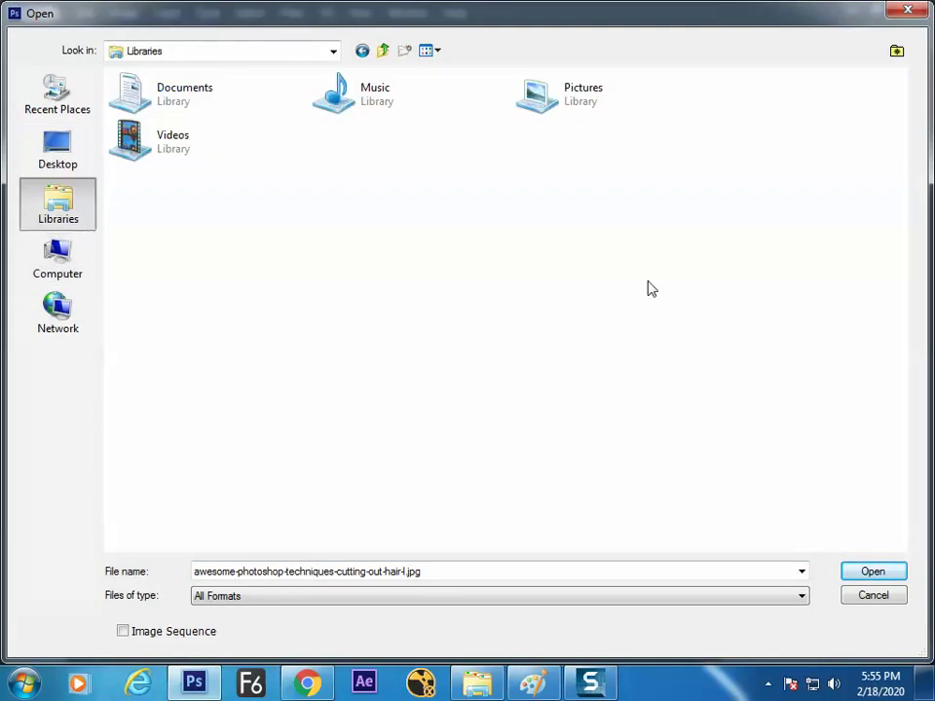
{"action": "double_click", "coordinate": [538, 97]}
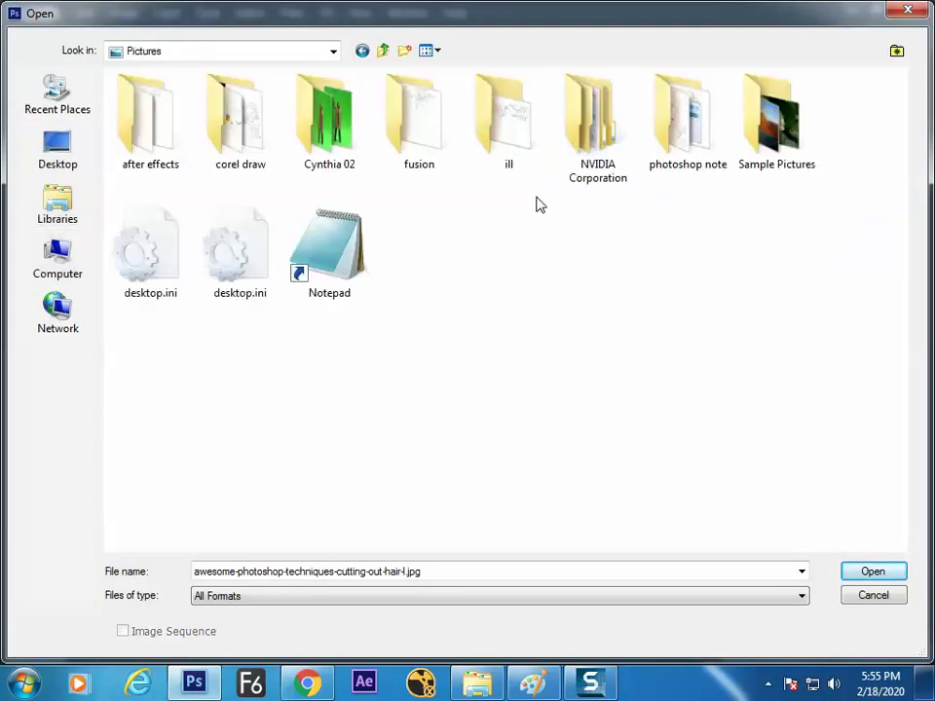
{"action": "double_click", "coordinate": [776, 141]}
{"action": "double_click", "coordinate": [755, 146]}
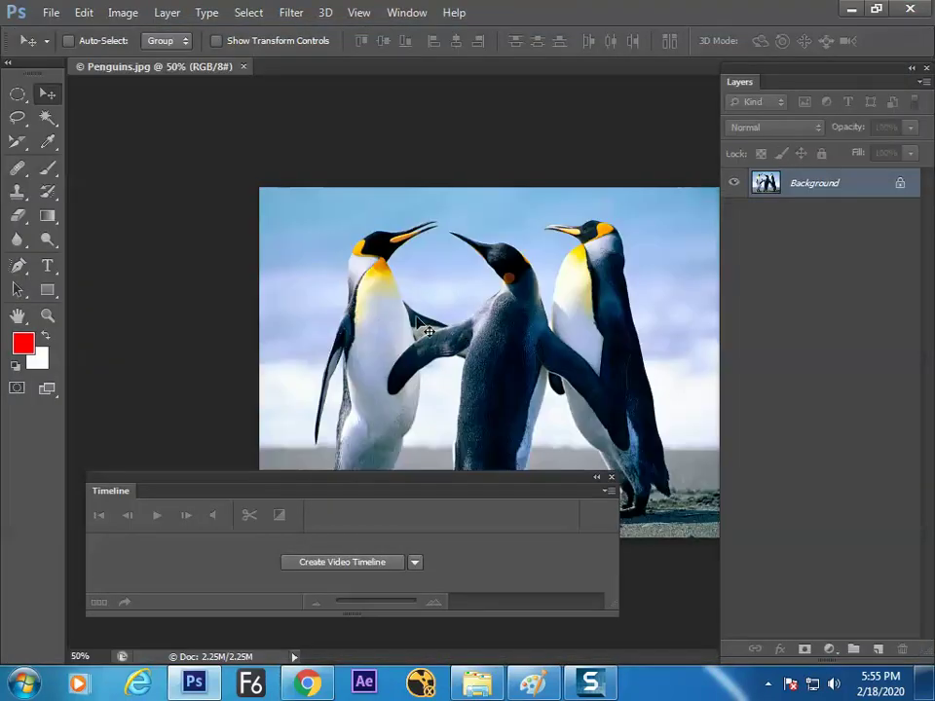
- Select the left penguin's head and beak with a loose Lasso outline that includes some surrounding sky
{"action": "key", "text": "ctrl+plus"}
{"action": "key", "text": "ctrl+plus"}
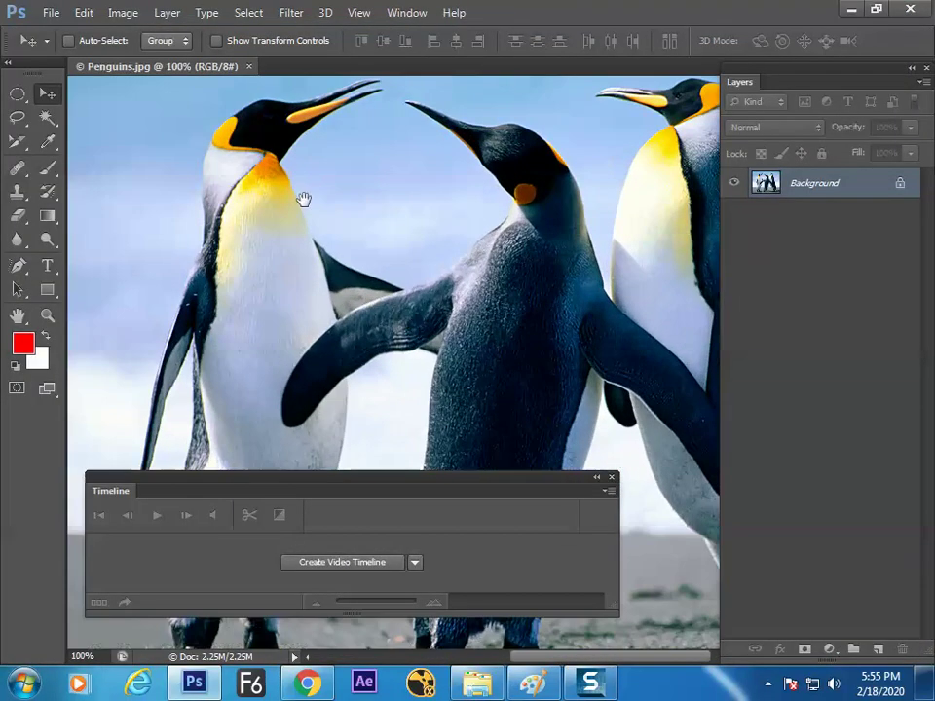
{"action": "left_click_drag", "start_coordinate": [304, 199], "coordinate": [356, 302]}
{"action": "key", "text": "ctrl+plus"}
{"action": "key", "text": "ctrl+plus"}
{"action": "mouse_move", "coordinate": [272, 334]}
{"action": "left_mouse_down"}
{"action": "mouse_move", "coordinate": [442, 333]}
{"action": "mouse_move", "coordinate": [396, 327]}
{"action": "mouse_move", "coordinate": [282, 340]}
{"action": "left_mouse_up"}
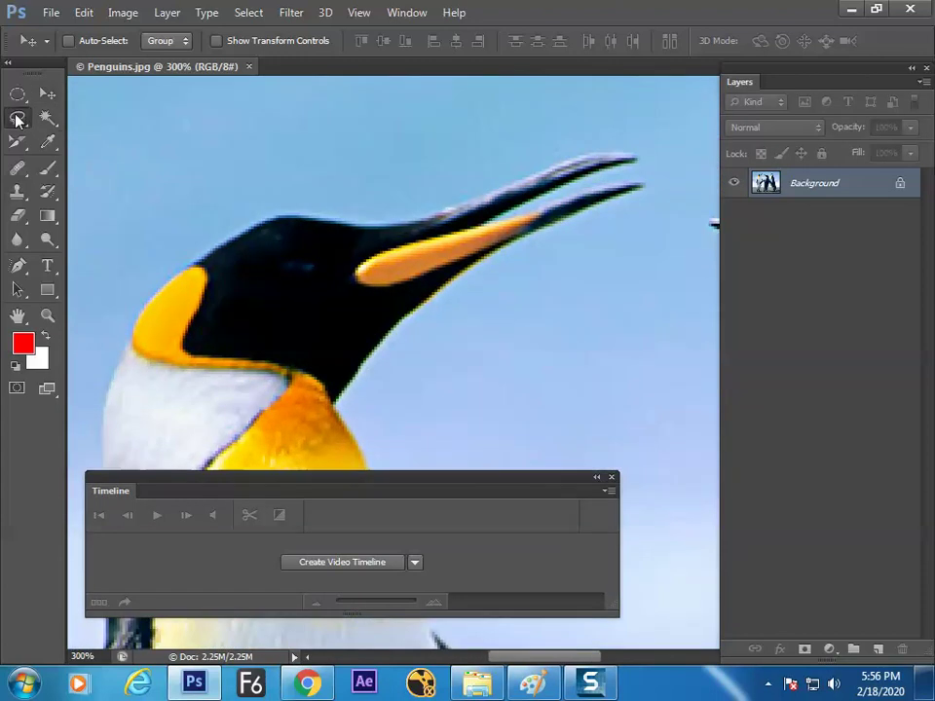
{"action": "left_click_drag", "start_coordinate": [16, 120], "coordinate": [69, 115]}
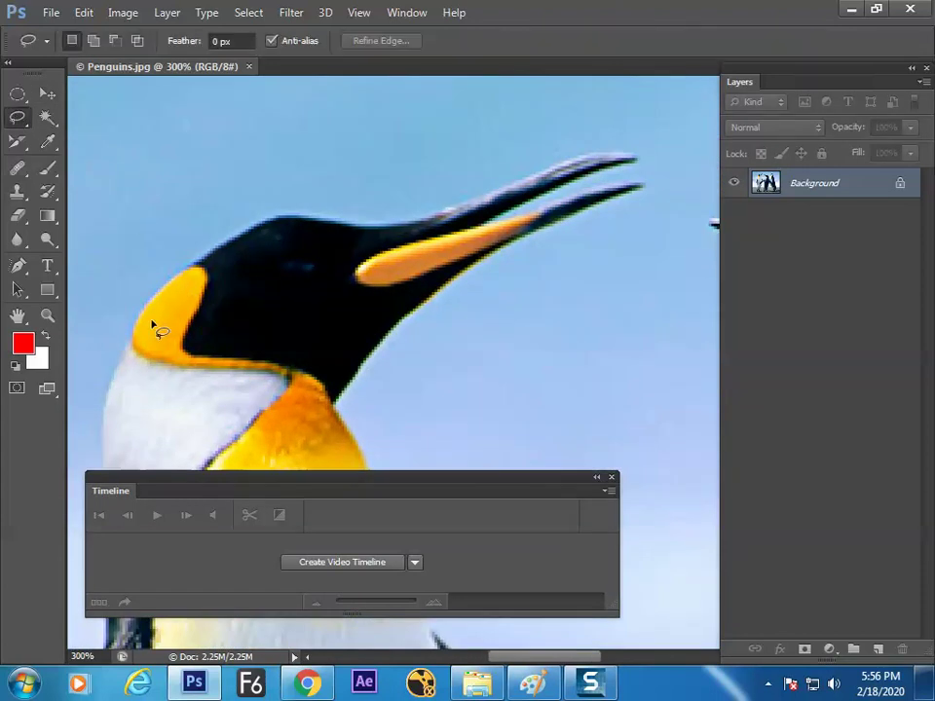
{"action": "key", "text": "Tab"}
{"action": "key", "text": "ctrl+plus"}
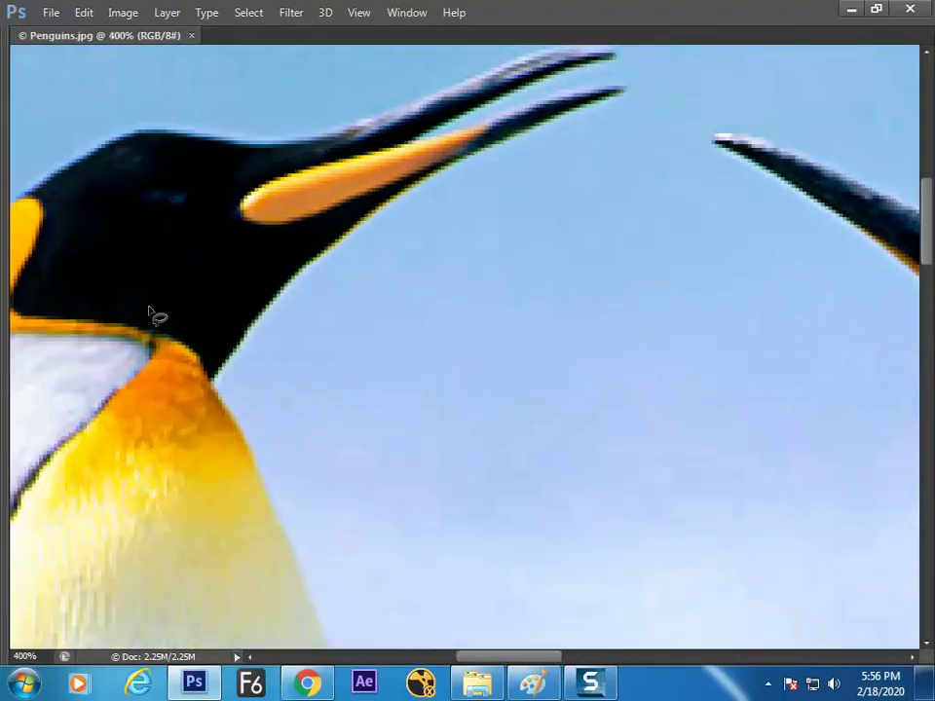
{"action": "key", "text": "ctrl+minus"}
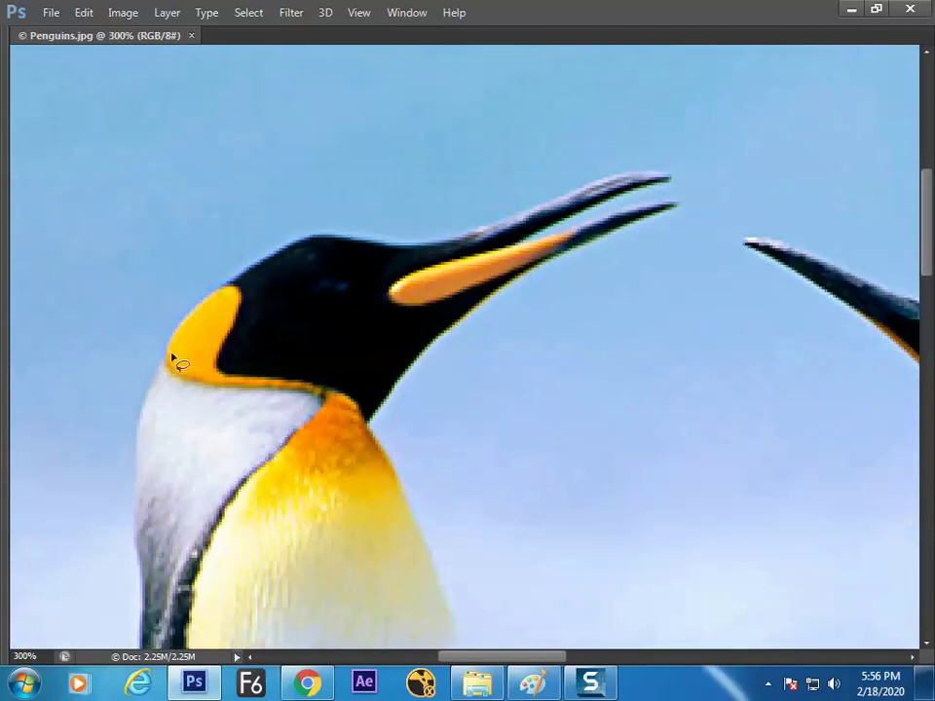
{"action": "mouse_move", "coordinate": [171, 356]}
{"action": "left_mouse_down"}
{"action": "mouse_move", "coordinate": [184, 320]}
{"action": "mouse_move", "coordinate": [258, 261]}
{"action": "mouse_move", "coordinate": [313, 245]}
{"action": "mouse_move", "coordinate": [369, 247]}
{"action": "mouse_move", "coordinate": [277, 295]}
{"action": "left_mouse_up"}
{"action": "mouse_move", "coordinate": [159, 348]}
{"action": "left_mouse_down"}
{"action": "mouse_move", "coordinate": [228, 259]}
{"action": "mouse_move", "coordinate": [325, 219]}
{"action": "mouse_move", "coordinate": [419, 219]}
{"action": "mouse_move", "coordinate": [659, 148]}
{"action": "mouse_move", "coordinate": [674, 154]}
{"action": "mouse_move", "coordinate": [689, 182]}
{"action": "mouse_move", "coordinate": [693, 208]}
{"action": "mouse_move", "coordinate": [650, 249]}
{"action": "mouse_move", "coordinate": [500, 320]}
{"action": "mouse_move", "coordinate": [393, 422]}
{"action": "mouse_move", "coordinate": [356, 427]}
{"action": "mouse_move", "coordinate": [332, 411]}
{"action": "mouse_move", "coordinate": [214, 419]}
{"action": "mouse_move", "coordinate": [173, 394]}
{"action": "mouse_move", "coordinate": [158, 370]}
{"action": "mouse_move", "coordinate": [156, 339]}
{"action": "left_mouse_up"}
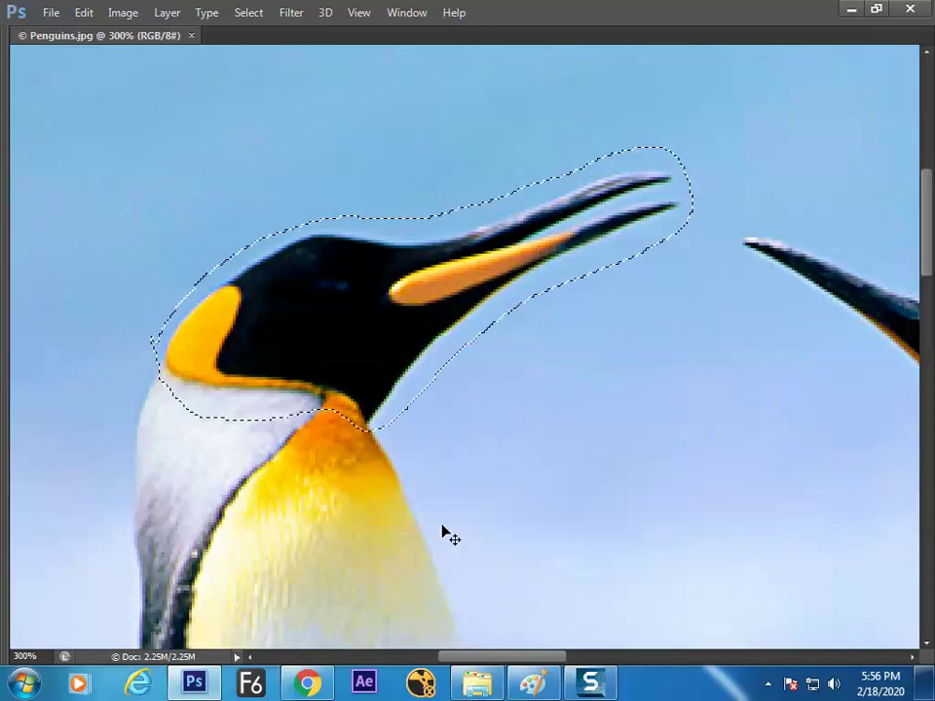
- Copy the selected penguin head onto a new layer and check the cutout by briefly hiding the Background
{"action": "key", "text": "ctrl+j"}
{"action": "key", "text": "Tab"}
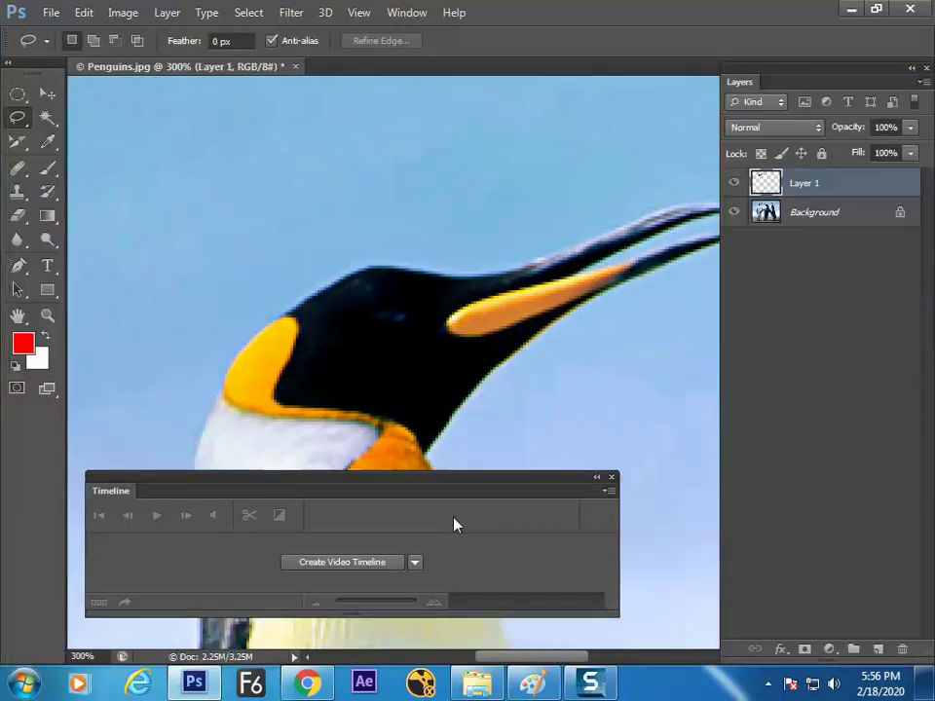
{"action": "left_click_drag", "start_coordinate": [564, 484], "coordinate": [587, 509]}
{"action": "left_click", "coordinate": [734, 212]}
{"action": "left_click", "coordinate": [734, 212]}
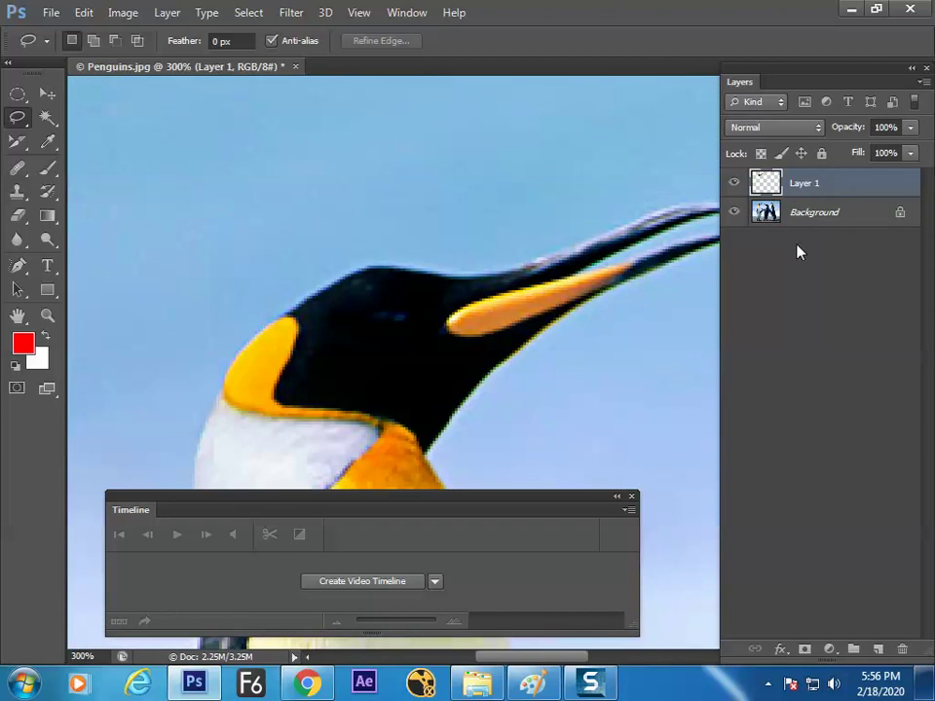
- Rotate the head copy slightly upward with Free Transform around a pivot at the back of the neck, and check the layer on its own
{"action": "key", "text": "ctrl+t"}
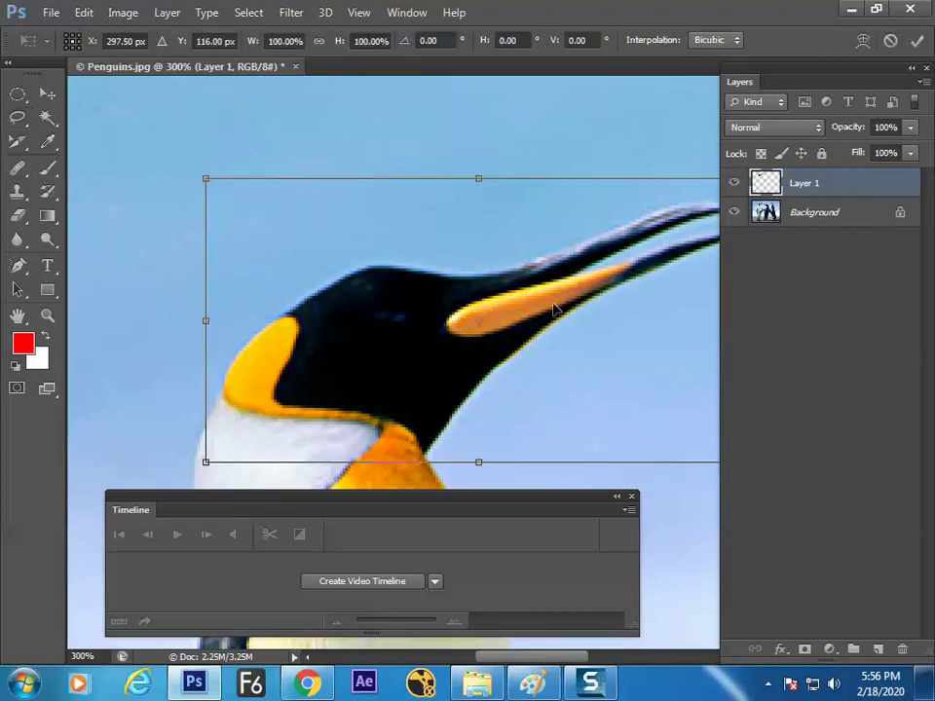
{"action": "left_click_drag", "start_coordinate": [489, 334], "coordinate": [476, 323]}
{"action": "left_click_drag", "start_coordinate": [402, 310], "coordinate": [219, 399]}
{"action": "left_click_drag", "start_coordinate": [697, 148], "coordinate": [691, 137]}
{"action": "key", "text": "Return"}
{"action": "key", "text": "l"}
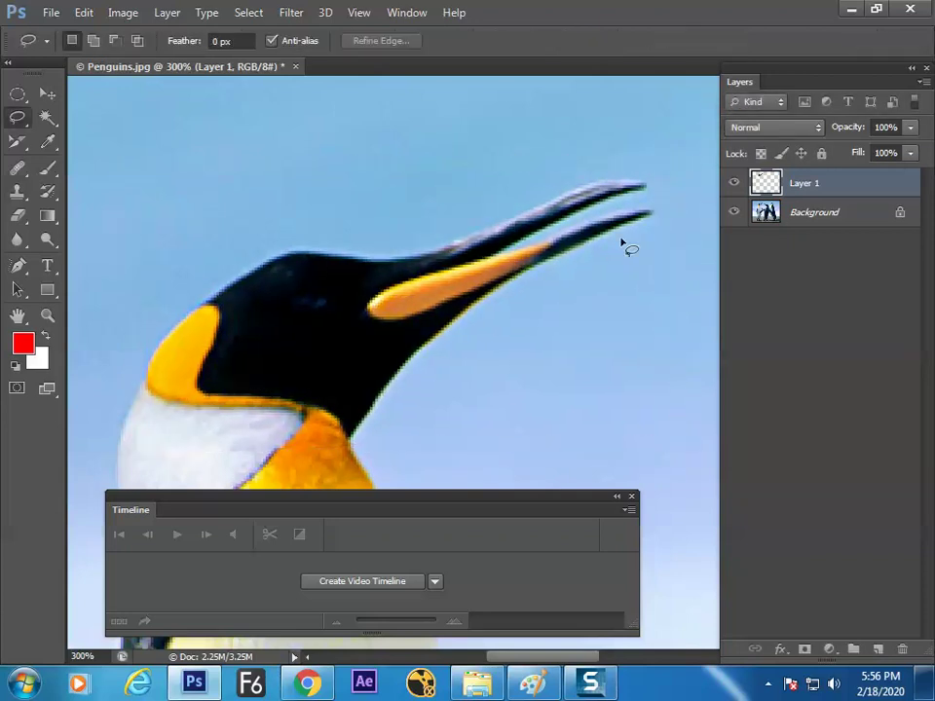
{"action": "left_click", "coordinate": [734, 213]}
{"action": "left_click", "coordinate": [735, 212]}
- Create a frame animation timeline for the penguin picture with a 0.1-second frame delay and Forever looping
{"action": "left_click", "coordinate": [406, 579]}
{"action": "left_click", "coordinate": [118, 621]}
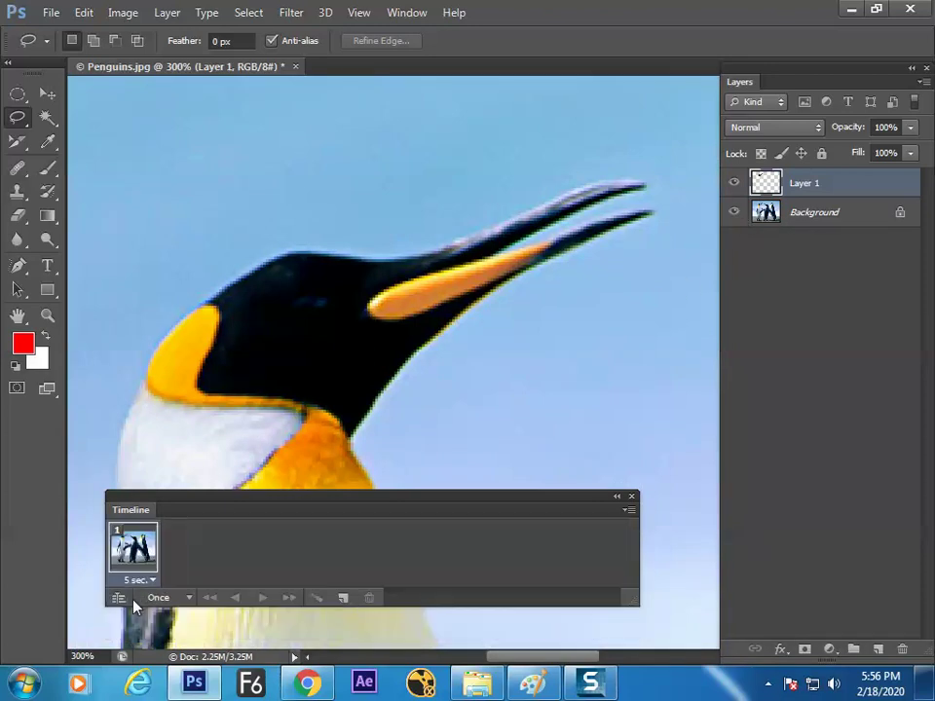
{"action": "left_click", "coordinate": [137, 580]}
{"action": "left_click", "coordinate": [159, 384]}
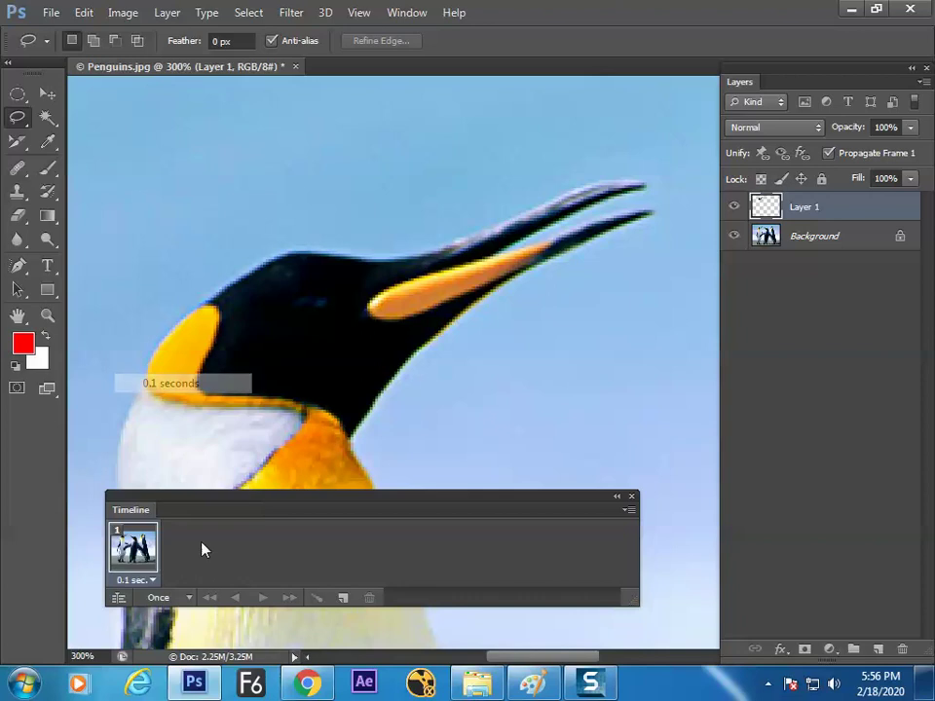
{"action": "left_click", "coordinate": [170, 601]}
{"action": "left_click", "coordinate": [185, 550]}
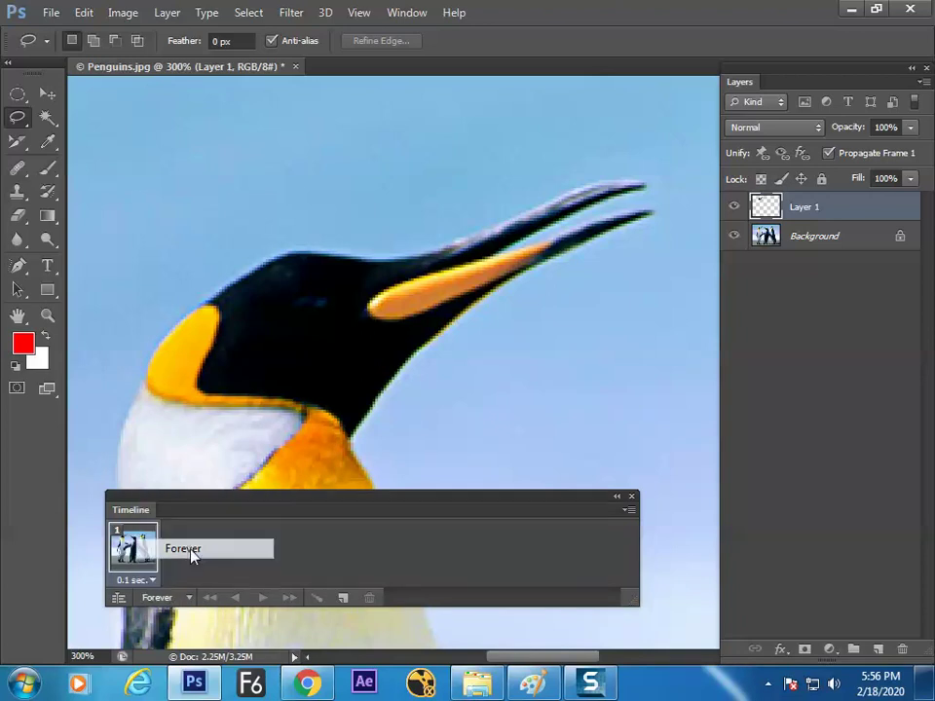
- Add a second frame with the head copy layer hidden and play the two-frame animation
{"action": "left_click", "coordinate": [342, 597]}
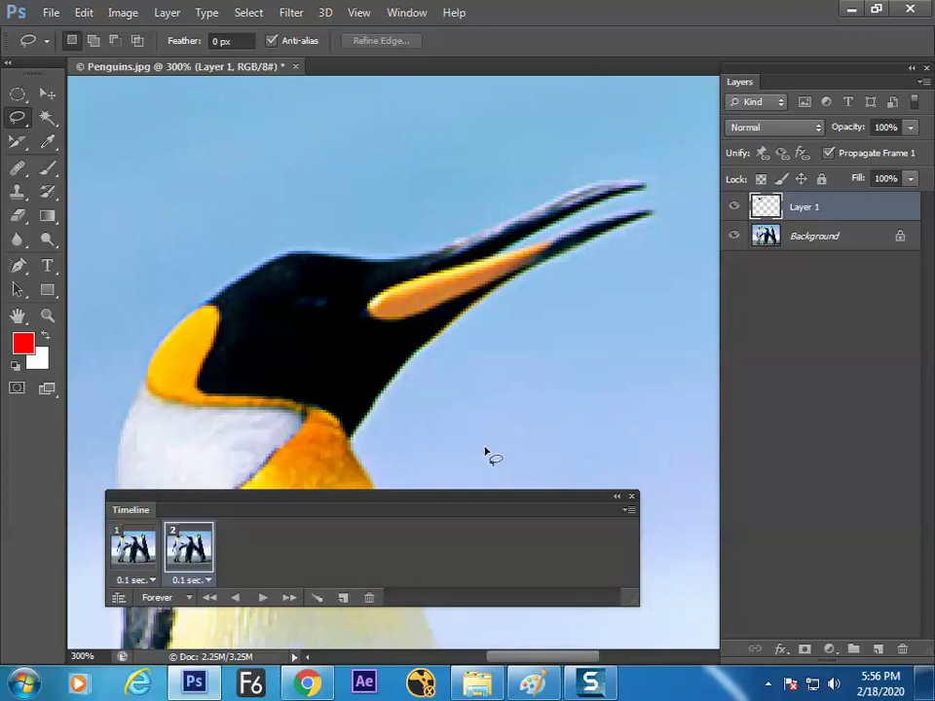
{"action": "left_click", "coordinate": [733, 207]}
{"action": "left_click", "coordinate": [262, 597]}
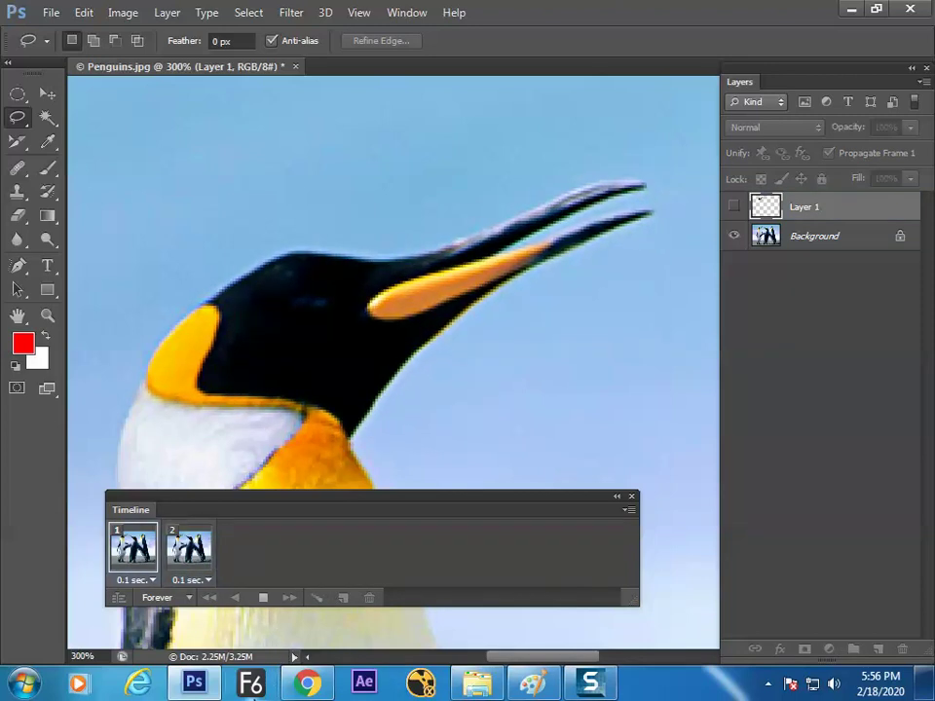
- Watch the penguin's looping head movement within the wider picture and stop the playback
{"action": "key", "text": "ctrl+minus"}
{"action": "key", "text": "ctrl+minus"}
{"action": "key", "text": "ctrl+minus"}
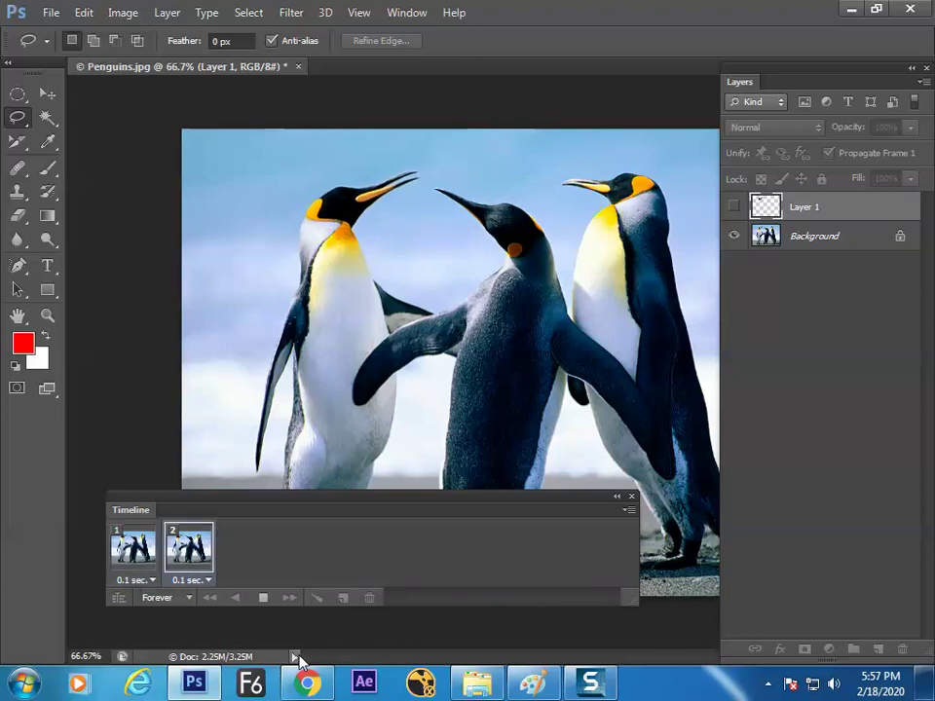
{"action": "key", "text": "space"}
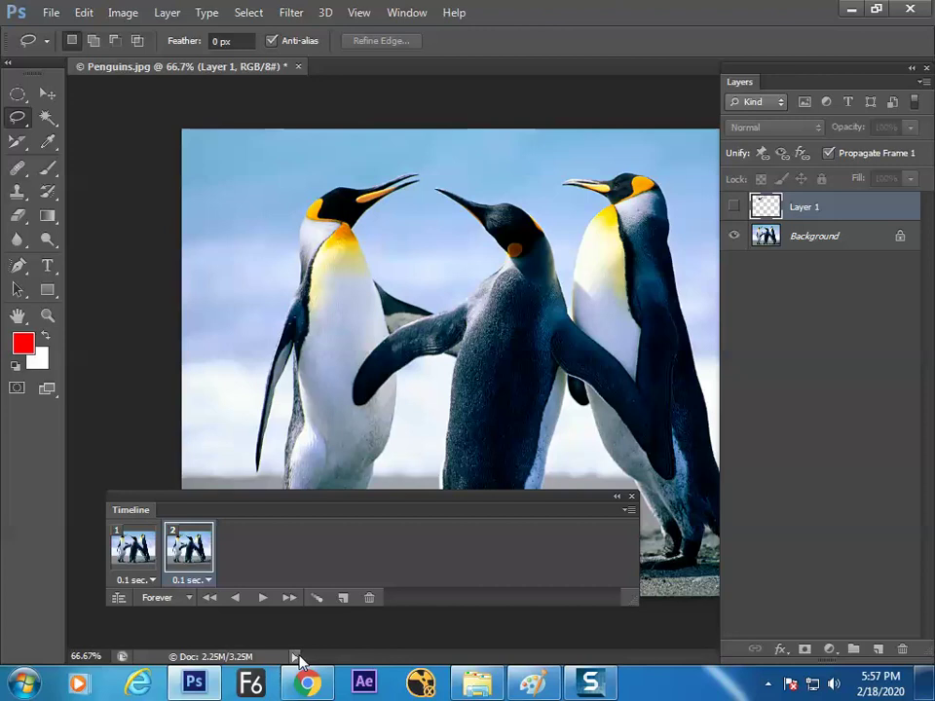
{"action": "key", "text": "ctrl+minus"}
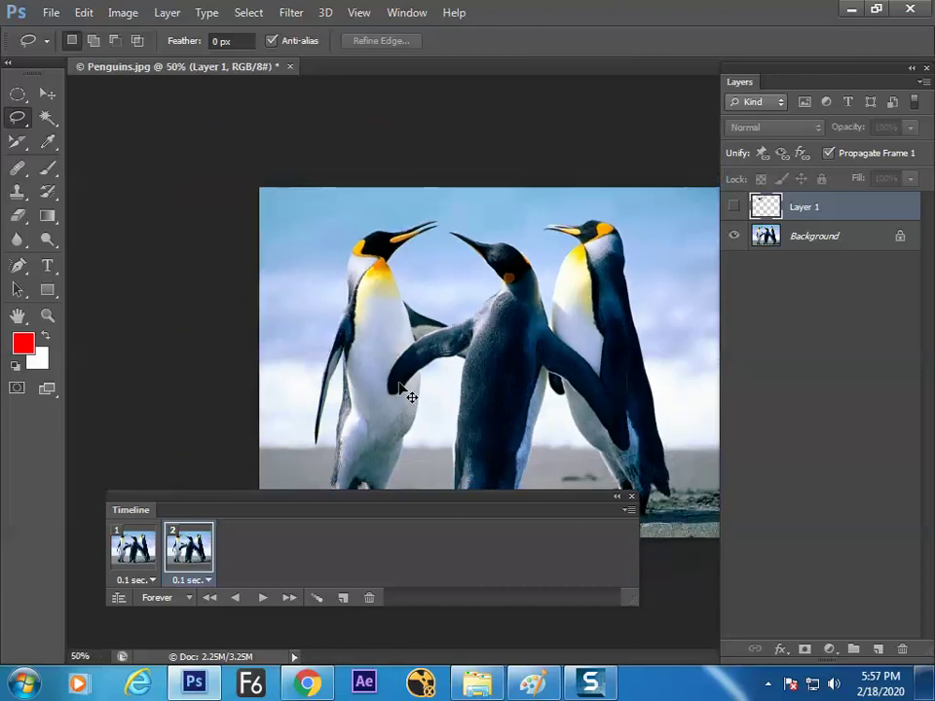
{"action": "key", "text": "ctrl+plus"}
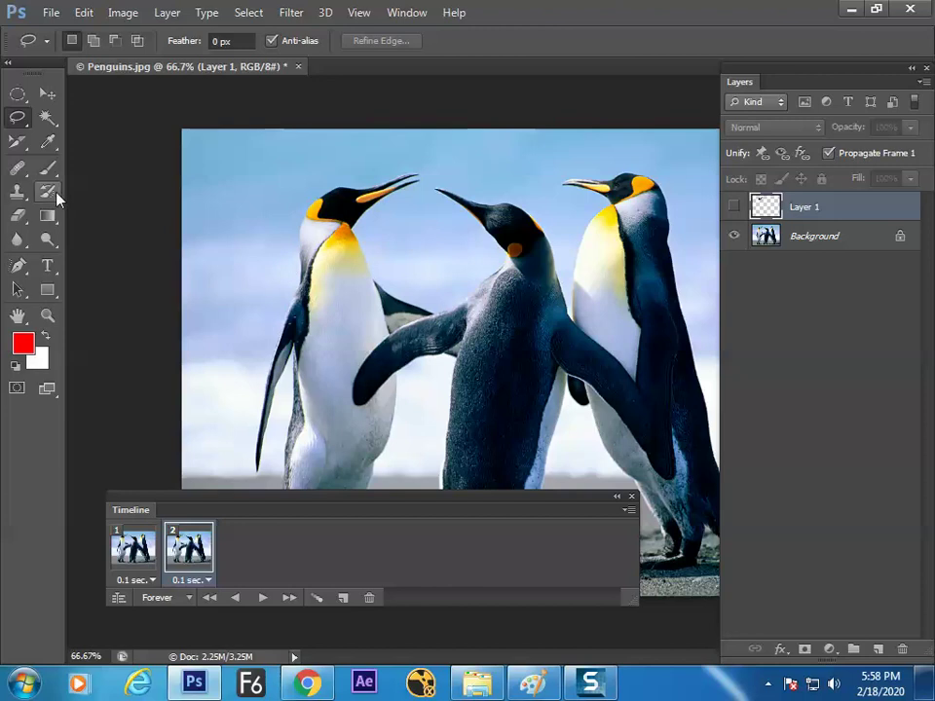
- Close the penguin animation without saving it and move the empty Timeline panel slightly out of the way
{"action": "mouse_move", "coordinate": [56, 198]}
{"action": "left_mouse_down"}
{"action": "mouse_move", "coordinate": [50, 203]}
{"action": "mouse_move", "coordinate": [118, 194]}
{"action": "left_mouse_up"}
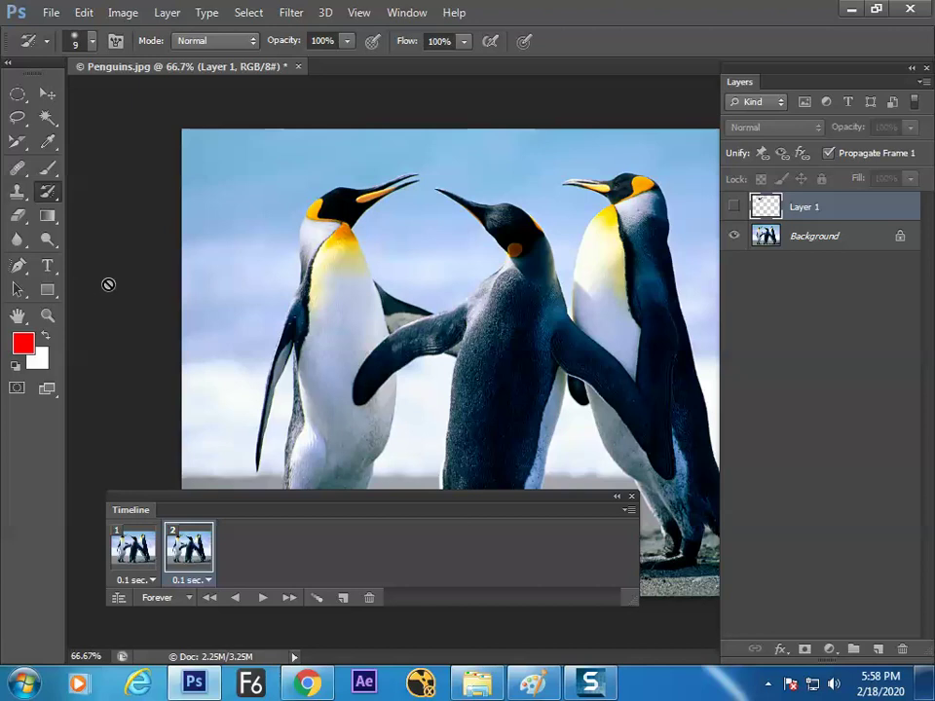
{"action": "key", "text": "ctrl+w"}
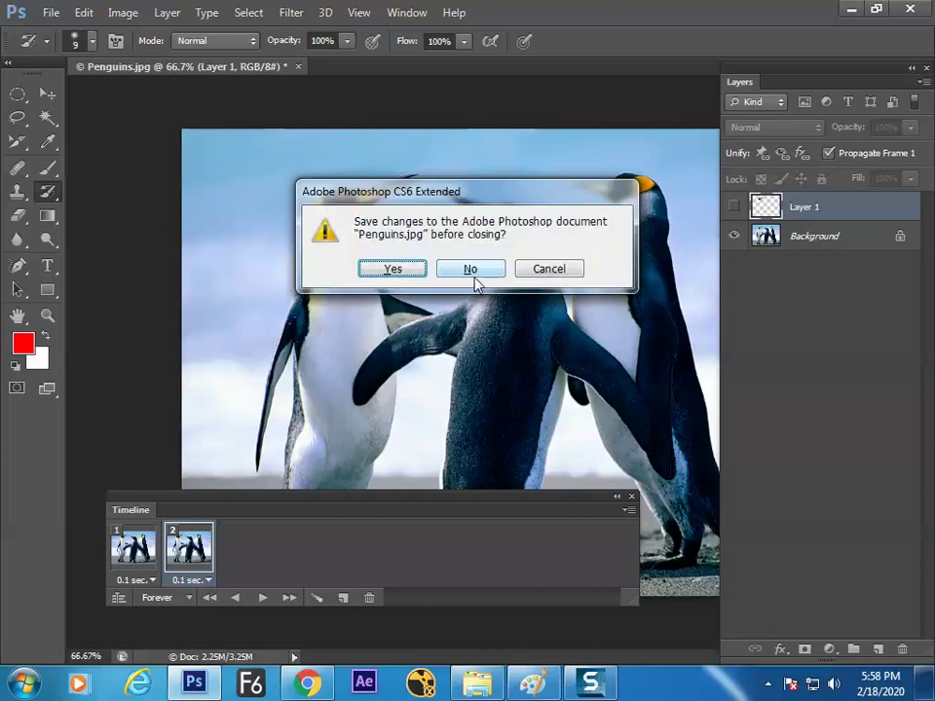
{"action": "left_click", "coordinate": [471, 270]}
{"action": "left_click_drag", "start_coordinate": [357, 507], "coordinate": [411, 532]}
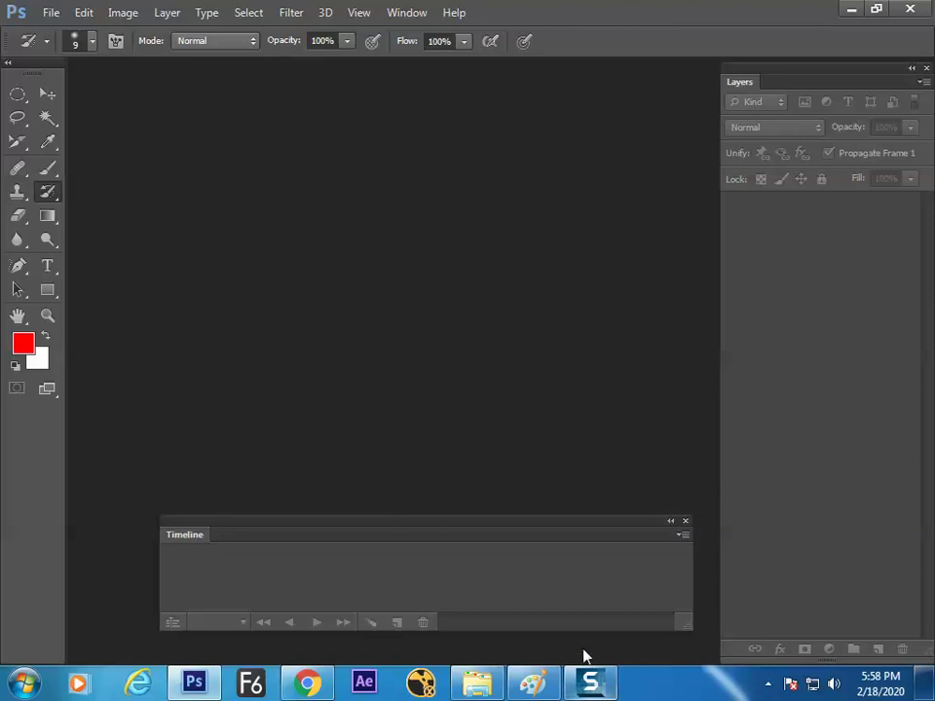
{"action": "key", "text": "ctrl+n"}
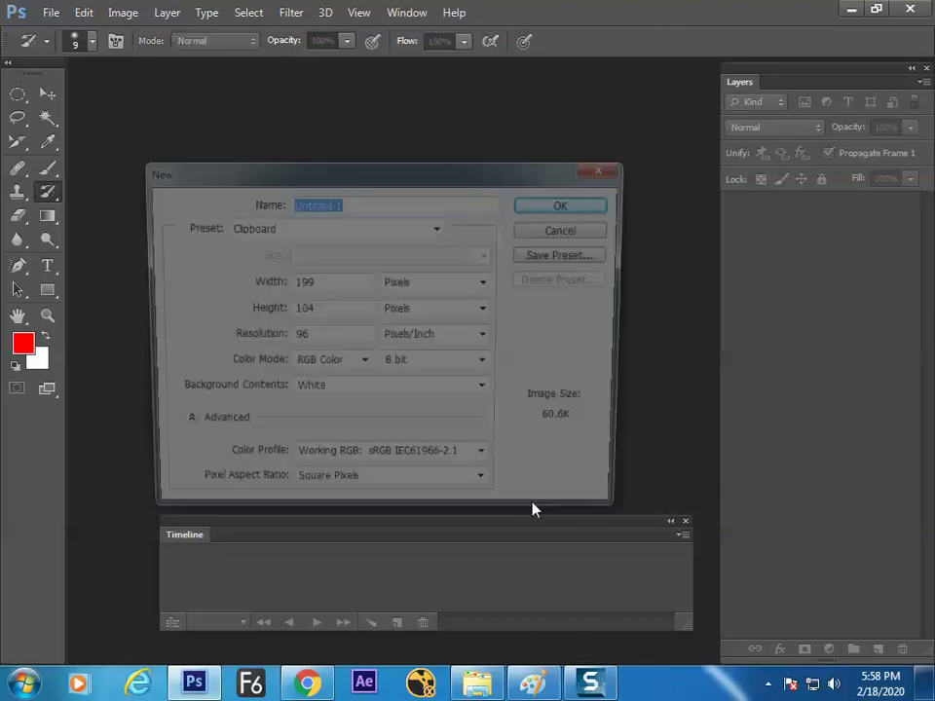
{"action": "left_click", "coordinate": [397, 230]}
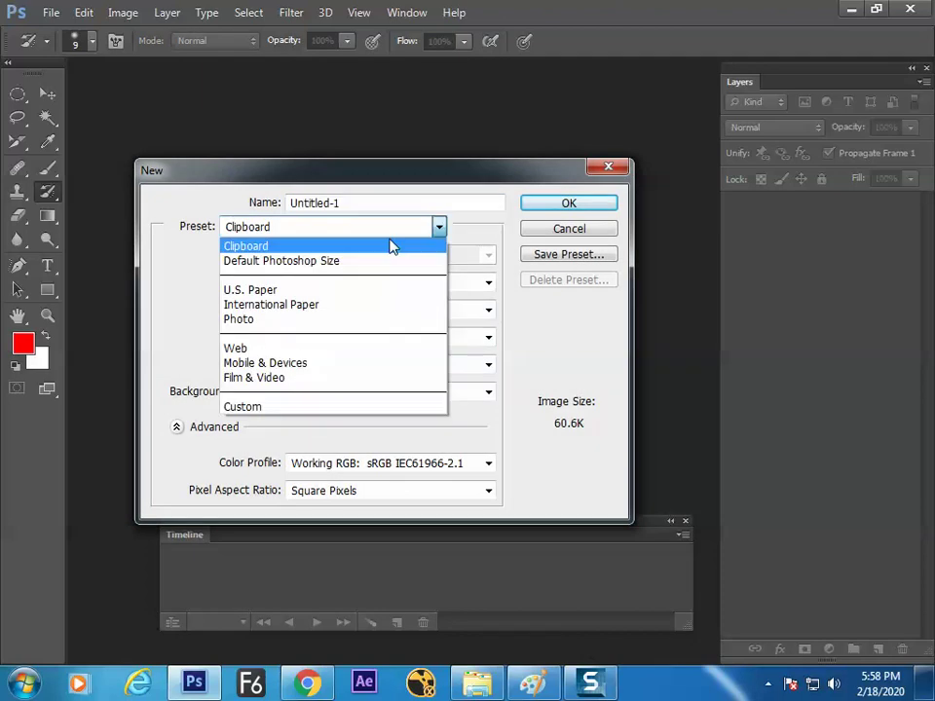
{"action": "left_click", "coordinate": [543, 234]}
{"action": "left_click", "coordinate": [545, 232]}
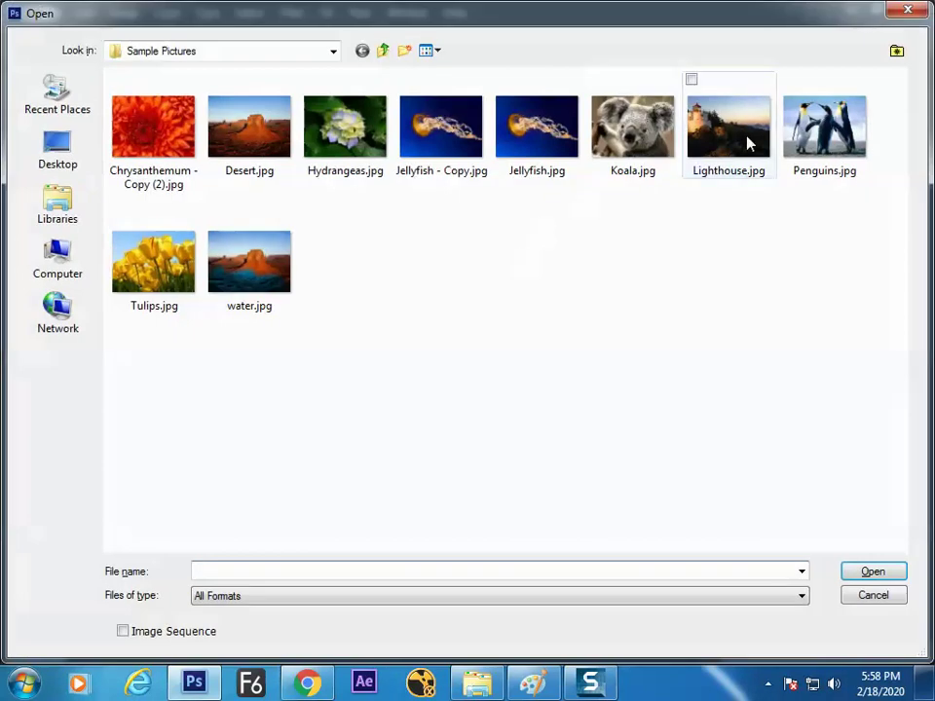
- Reopen the original Penguins.jpg sample picture and choose the History Brush tool
{"action": "double_click", "coordinate": [789, 132]}
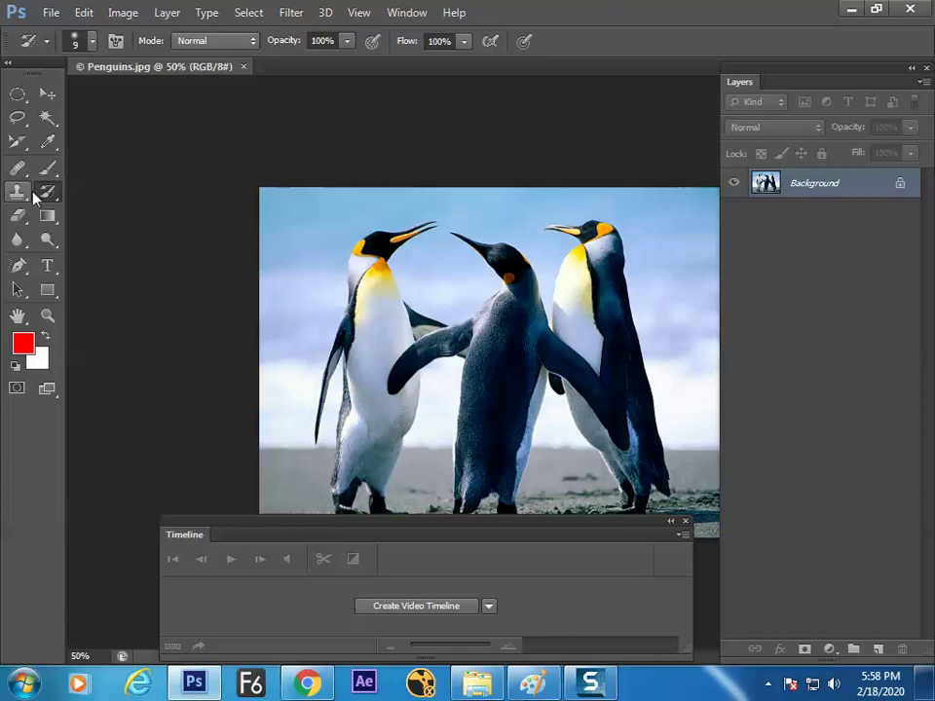
{"action": "right_click", "coordinate": [48, 191]}
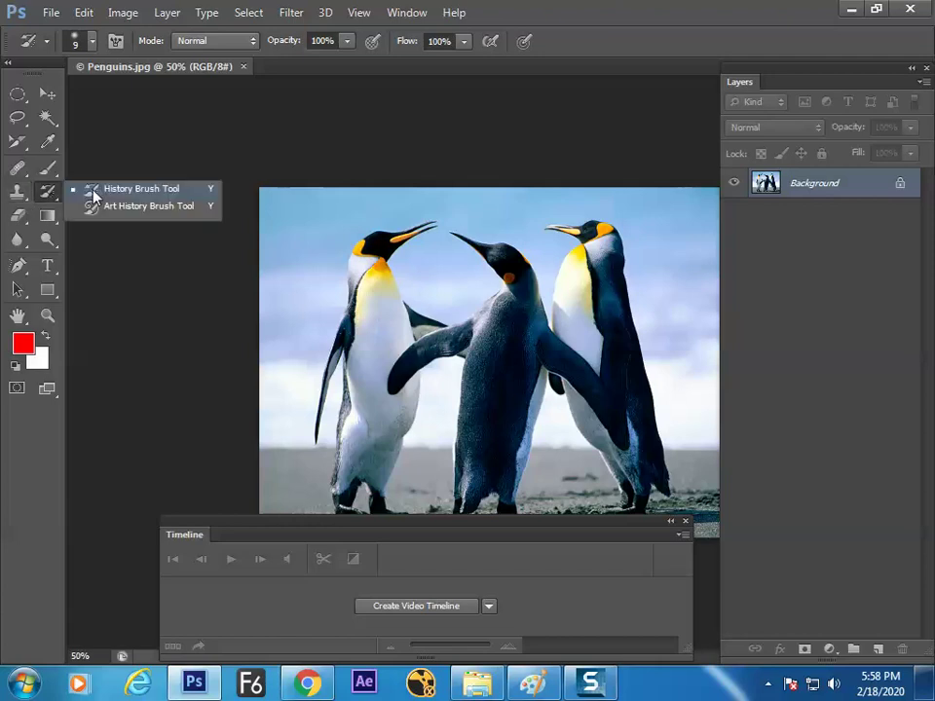
{"action": "left_click", "coordinate": [94, 192]}
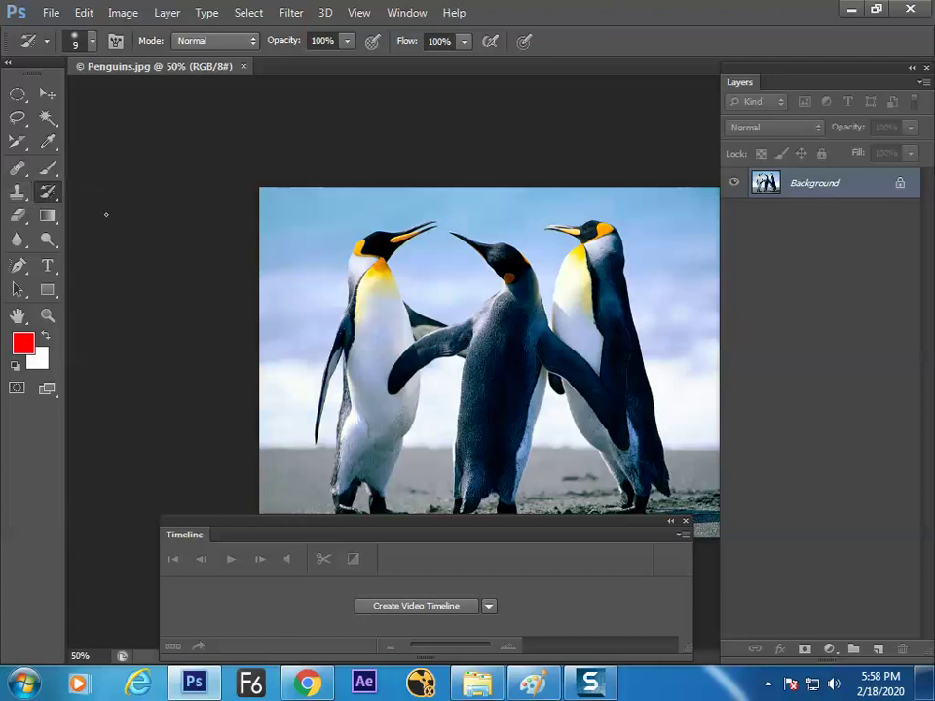
{"action": "key", "text": "ctrl+plus"}
{"action": "right_click", "coordinate": [50, 194]}
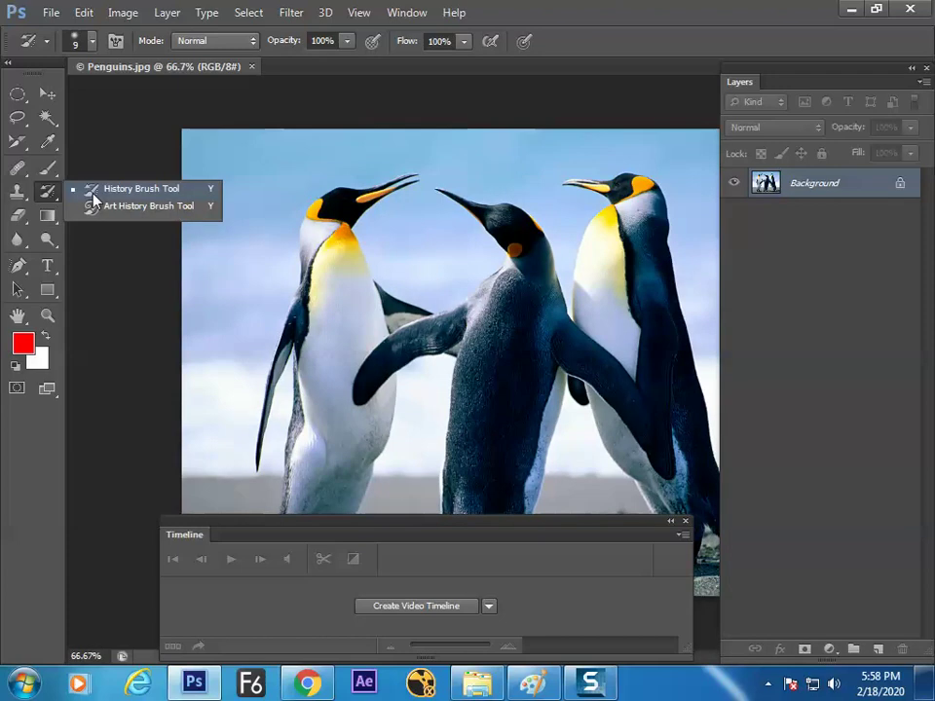
{"action": "left_click", "coordinate": [94, 191]}
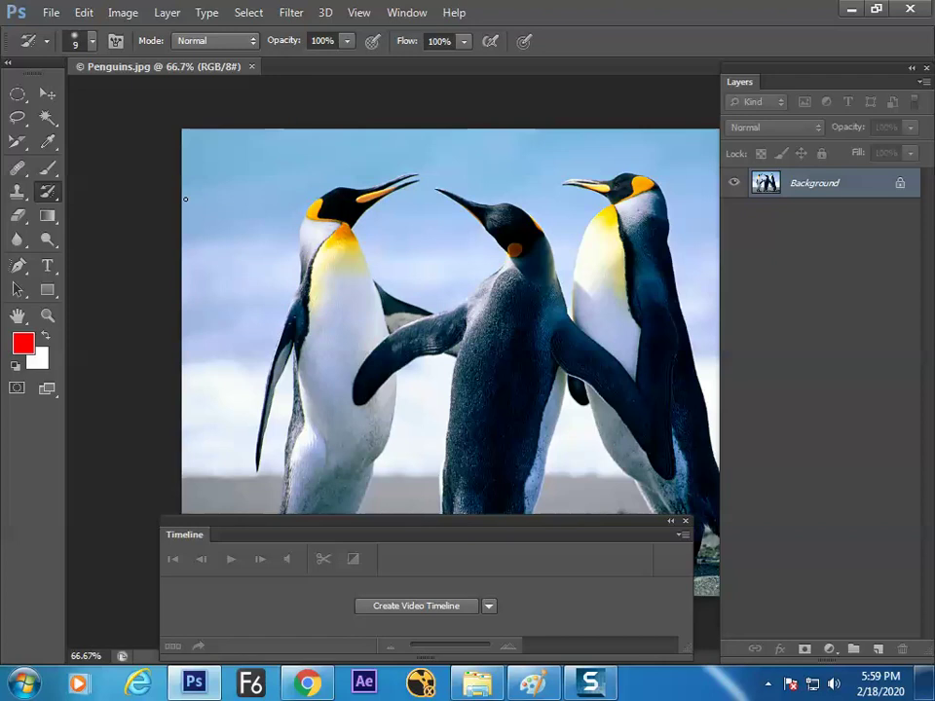
- Close the Timeline panel and undock the penguin picture into an enlarged floating window
{"action": "key", "text": "ctrl+minus"}
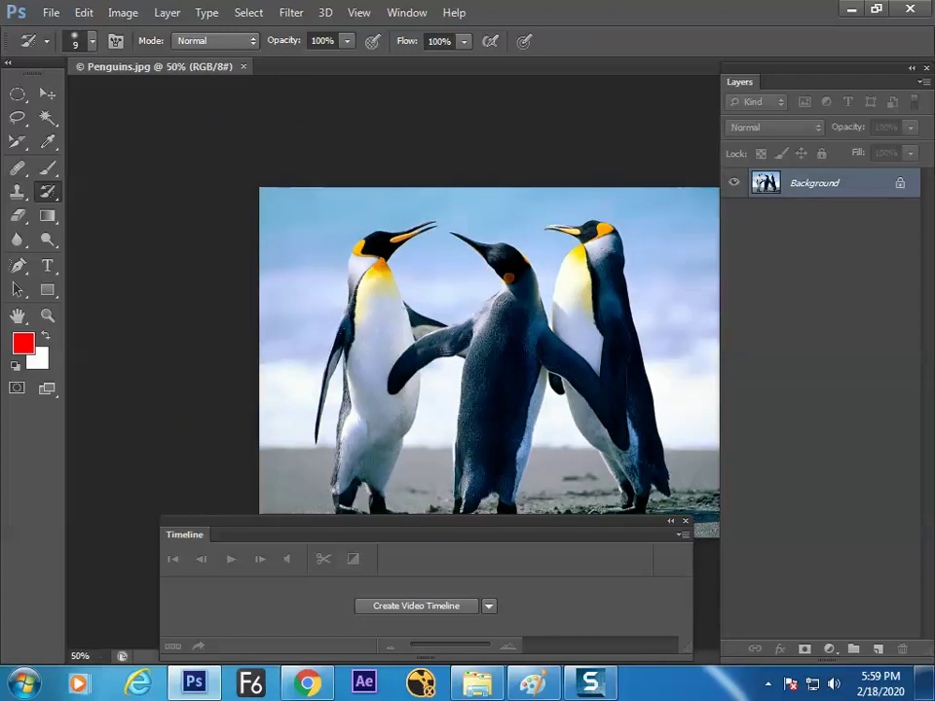
{"action": "left_click", "coordinate": [684, 522]}
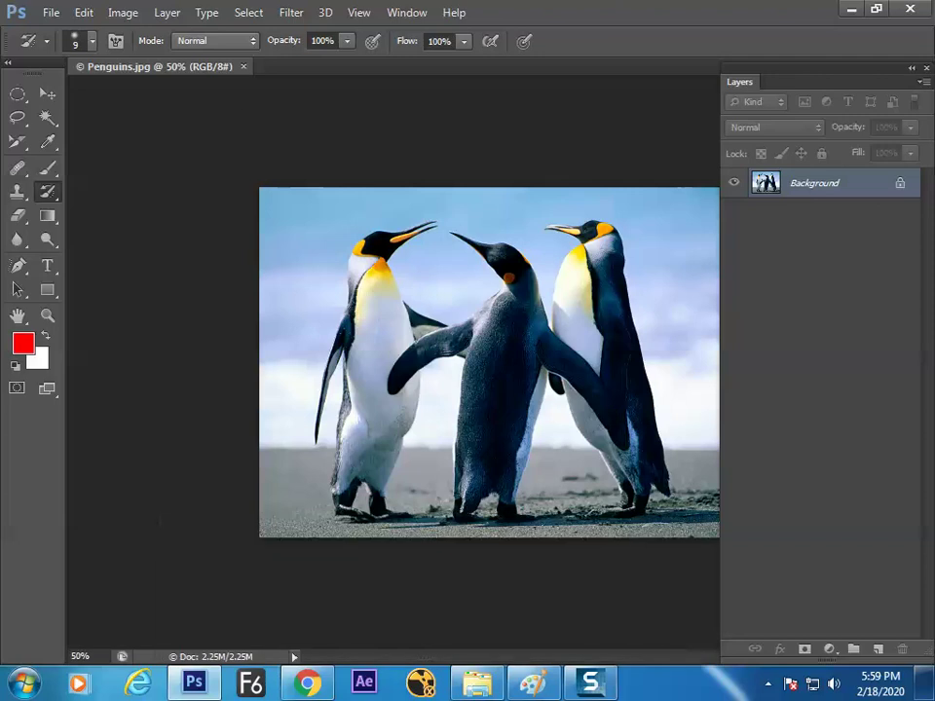
{"action": "left_click_drag", "start_coordinate": [203, 66], "coordinate": [273, 94]}
{"action": "left_click_drag", "start_coordinate": [590, 467], "coordinate": [613, 508]}
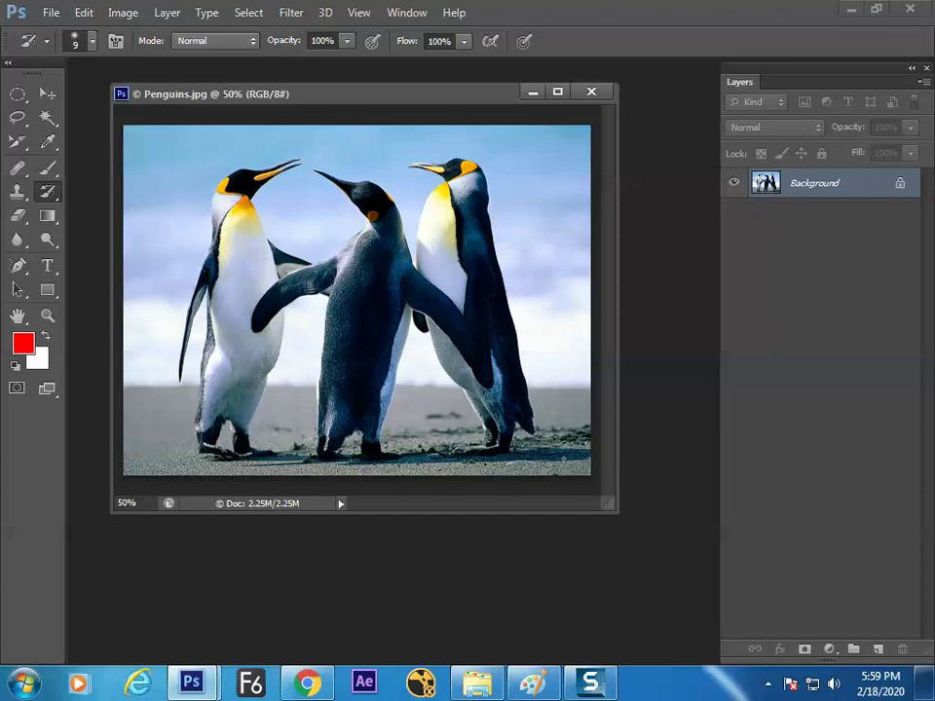
{"action": "key", "text": "ctrl+minus"}
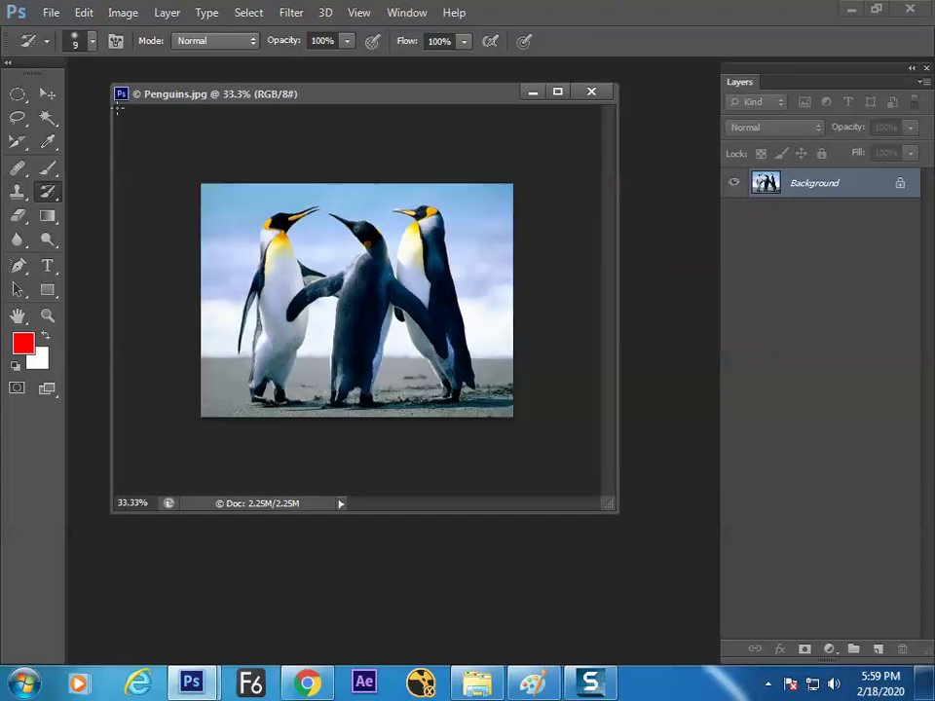
- Paint thick red diagonal strokes over the first penguin using the Brush tool at 70 px
{"action": "left_click", "coordinate": [50, 168]}
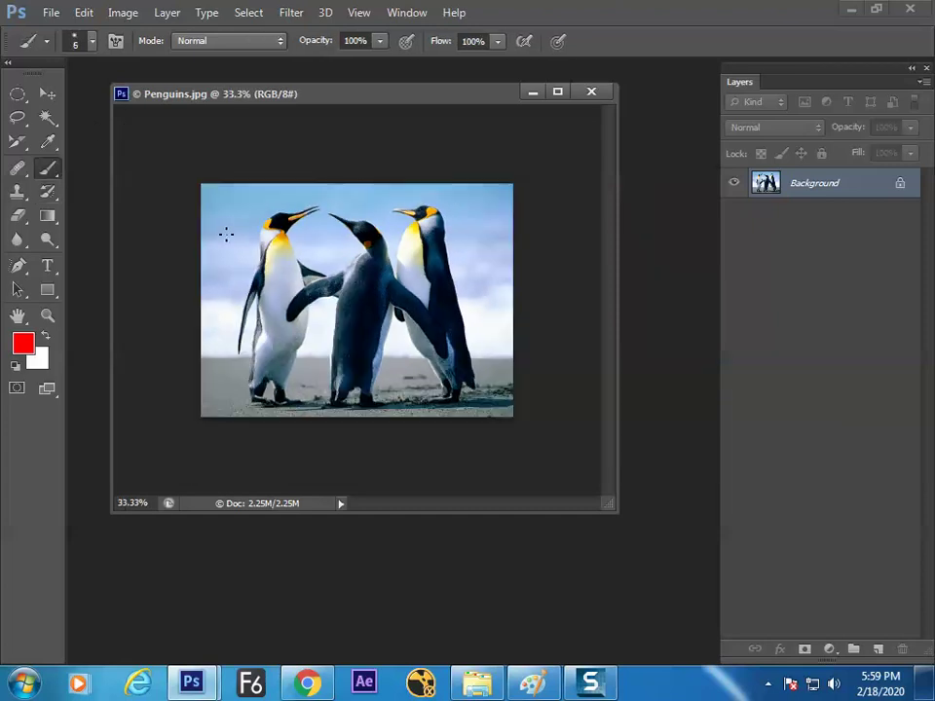
{"action": "key", "text": "bracketright"}
{"action": "key", "text": "bracketright"}
{"action": "key", "text": "bracketright"}
{"action": "key", "text": "bracketright"}
{"action": "key", "text": "bracketright"}
{"action": "key", "text": "bracketright"}
{"action": "key", "text": "bracketright"}
{"action": "key", "text": "bracketright"}
{"action": "key", "text": "bracketright"}
{"action": "key", "text": "bracketright"}
{"action": "key", "text": "bracketright"}
{"action": "key", "text": "bracketright"}
{"action": "key", "text": "bracketright"}
{"action": "key", "text": "bracketright"}
{"action": "key", "text": "bracketright"}
{"action": "mouse_move", "coordinate": [213, 255]}
{"action": "left_mouse_down"}
{"action": "mouse_move", "coordinate": [292, 133]}
{"action": "mouse_move", "coordinate": [148, 315]}
{"action": "mouse_move", "coordinate": [231, 342]}
{"action": "left_mouse_up"}
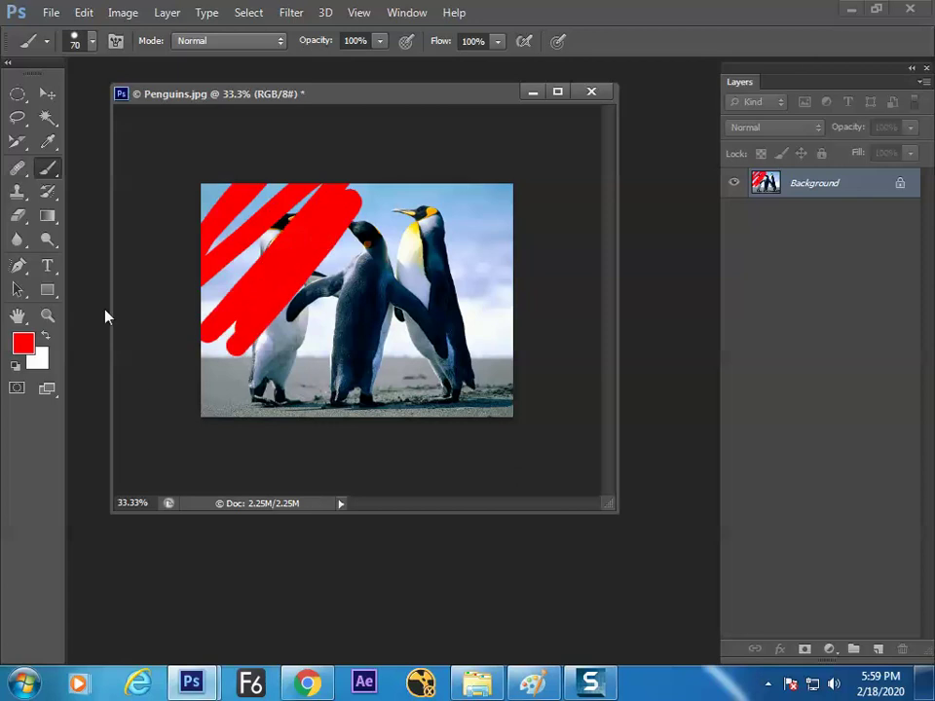
- Change the foreground colour to a bluish green and paint strokes across the middle penguin
{"action": "left_click", "coordinate": [23, 343]}
{"action": "left_click", "coordinate": [260, 320]}
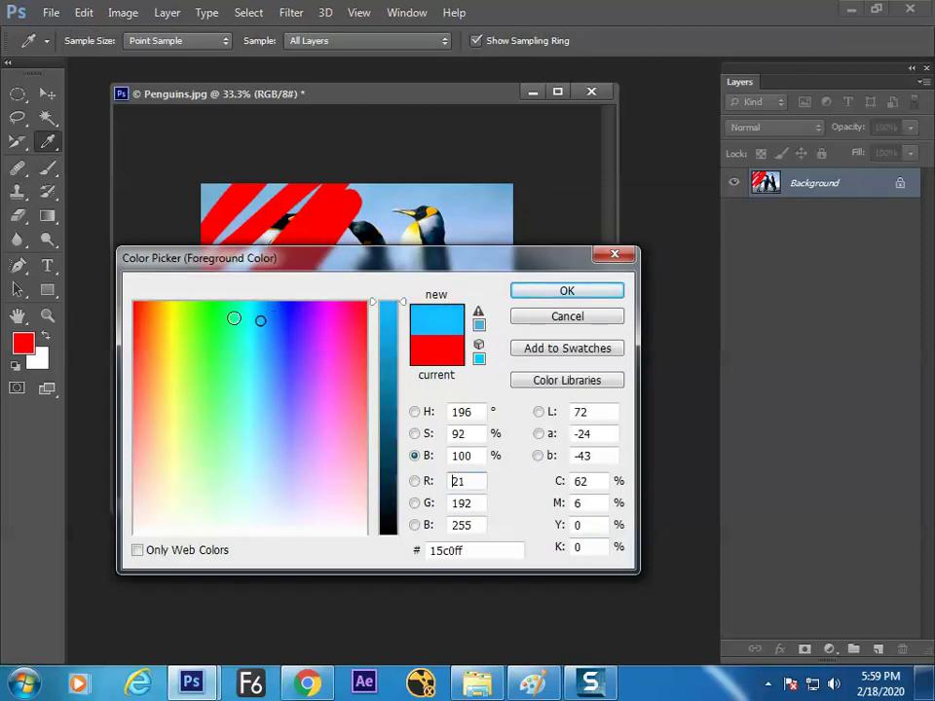
{"action": "left_click", "coordinate": [234, 318]}
{"action": "left_click", "coordinate": [567, 290]}
{"action": "mouse_move", "coordinate": [443, 292]}
{"action": "left_mouse_down"}
{"action": "mouse_move", "coordinate": [417, 143]}
{"action": "mouse_move", "coordinate": [229, 360]}
{"action": "mouse_move", "coordinate": [282, 399]}
{"action": "left_mouse_up"}
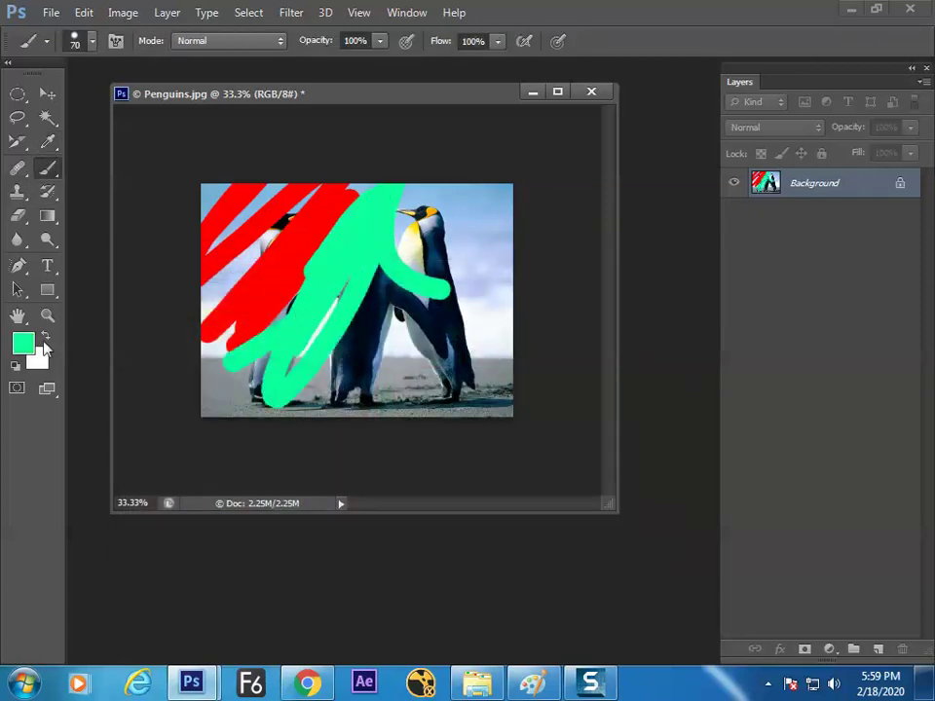
- Set the foreground colour to pink ff0da1 and paint strokes over the middle and third penguins
{"action": "left_click", "coordinate": [35, 342]}
{"action": "left_click", "coordinate": [343, 313]}
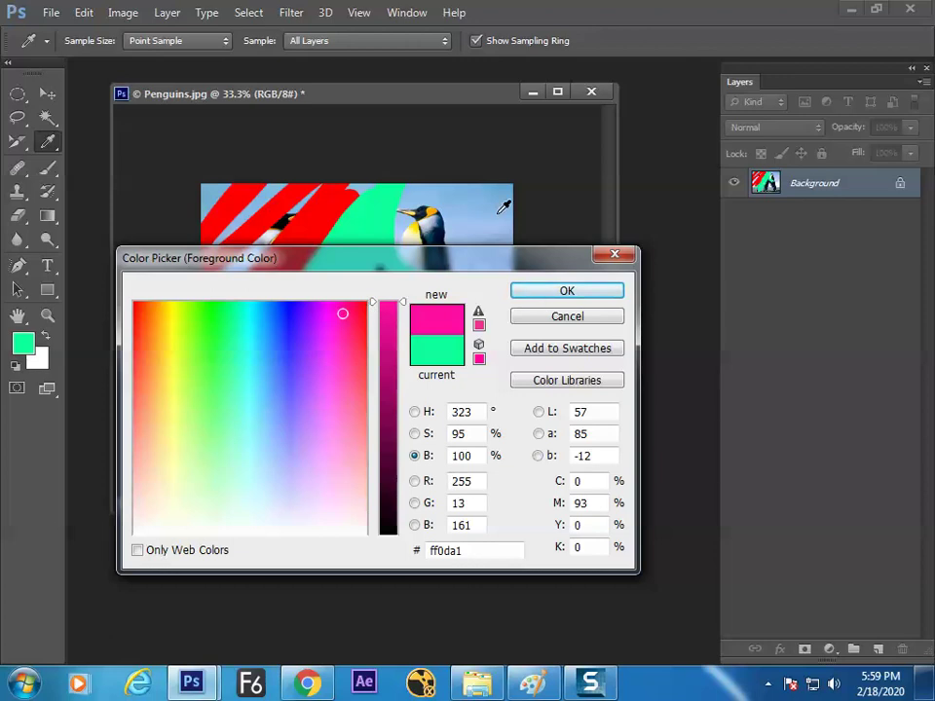
{"action": "left_click", "coordinate": [561, 292]}
{"action": "mouse_move", "coordinate": [418, 195]}
{"action": "left_mouse_down"}
{"action": "mouse_move", "coordinate": [370, 390]}
{"action": "mouse_move", "coordinate": [493, 283]}
{"action": "left_mouse_up"}
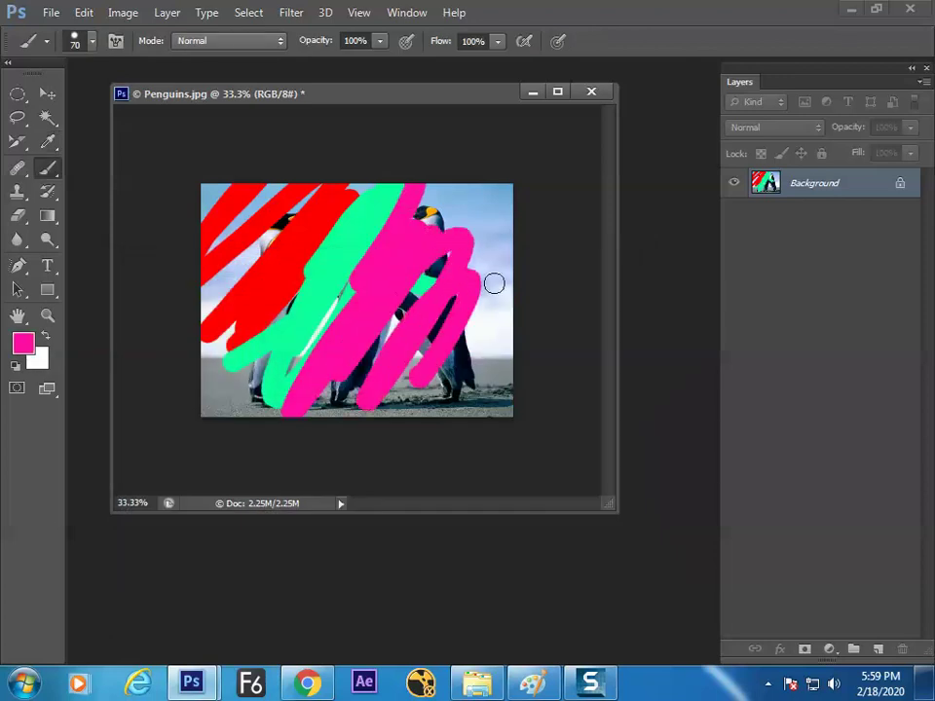
- Set the foreground colour to green 13ff66 and scribble near the picture's lower edge with the 24 px spatter brush
{"action": "left_click", "coordinate": [23, 343]}
{"action": "left_click", "coordinate": [224, 320]}
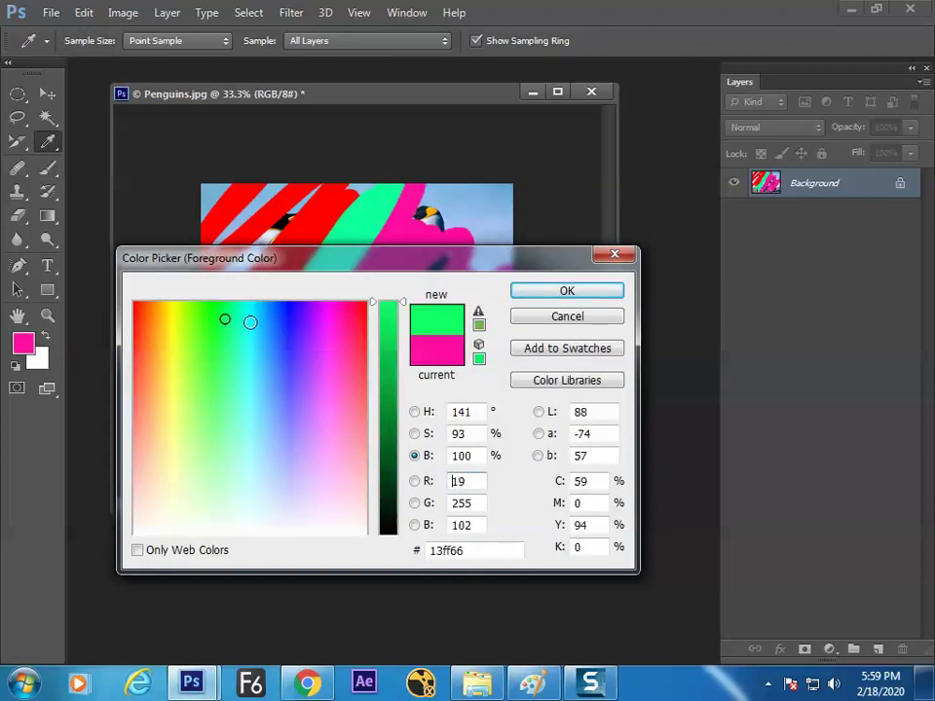
{"action": "left_click", "coordinate": [560, 297]}
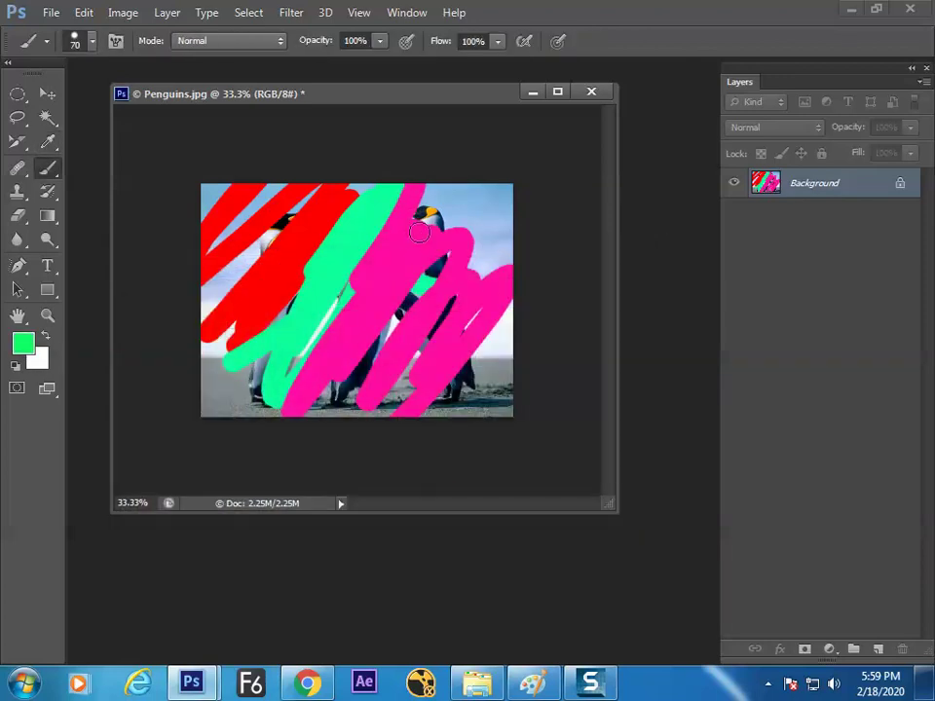
{"action": "right_click", "coordinate": [419, 232]}
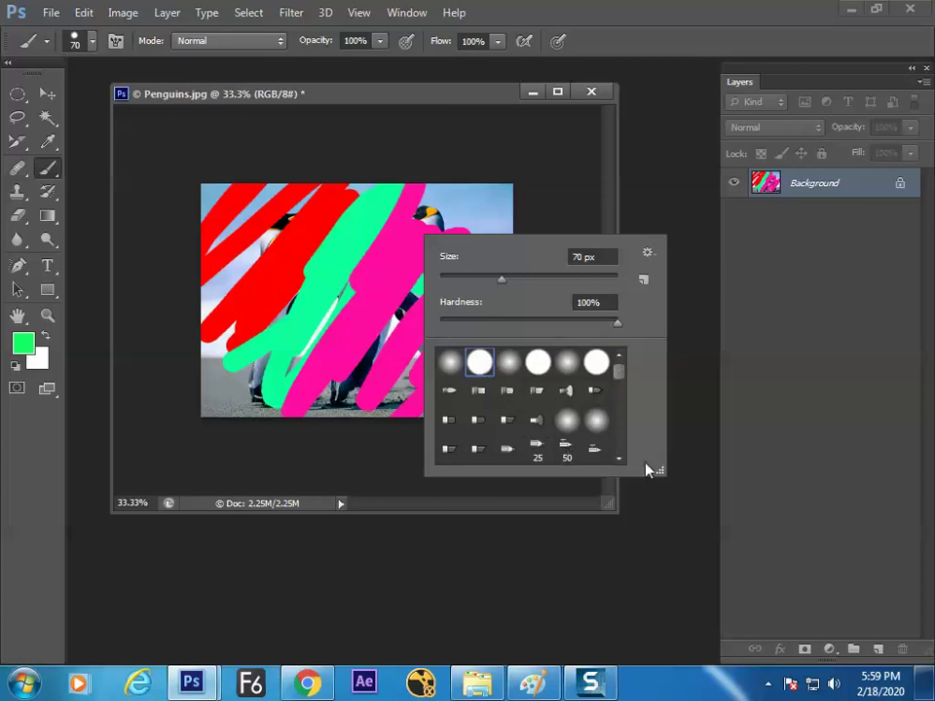
{"action": "left_click_drag", "start_coordinate": [651, 471], "coordinate": [751, 580]}
{"action": "left_click", "coordinate": [596, 475]}
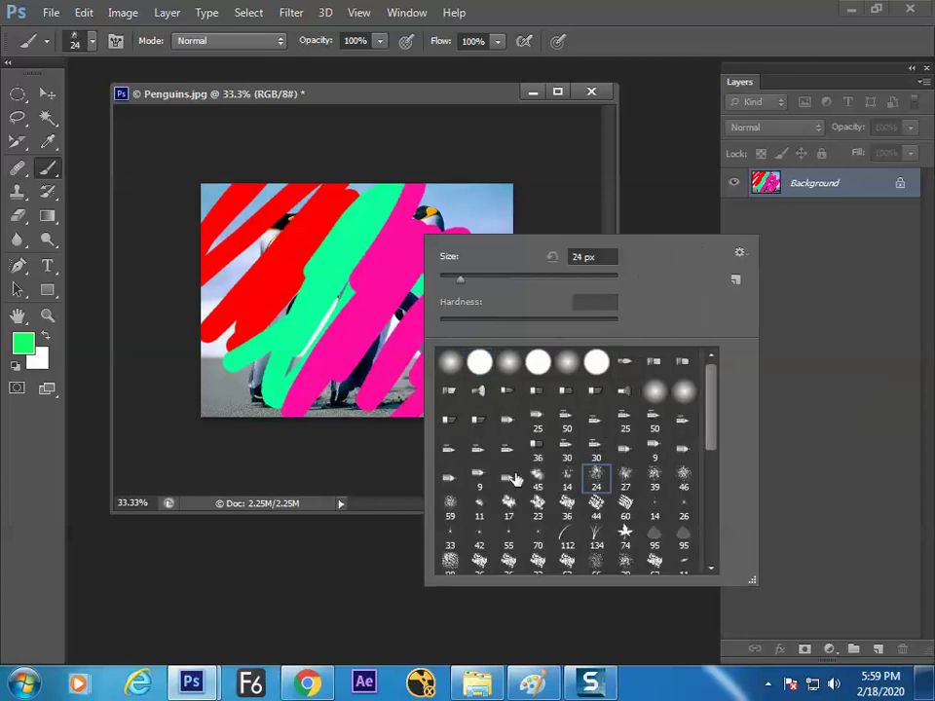
{"action": "left_click_drag", "start_coordinate": [336, 384], "coordinate": [301, 434]}
- Switch to the 46 px spatter brush and paint a green patch beside the third penguin's head
{"action": "right_click", "coordinate": [397, 386]}
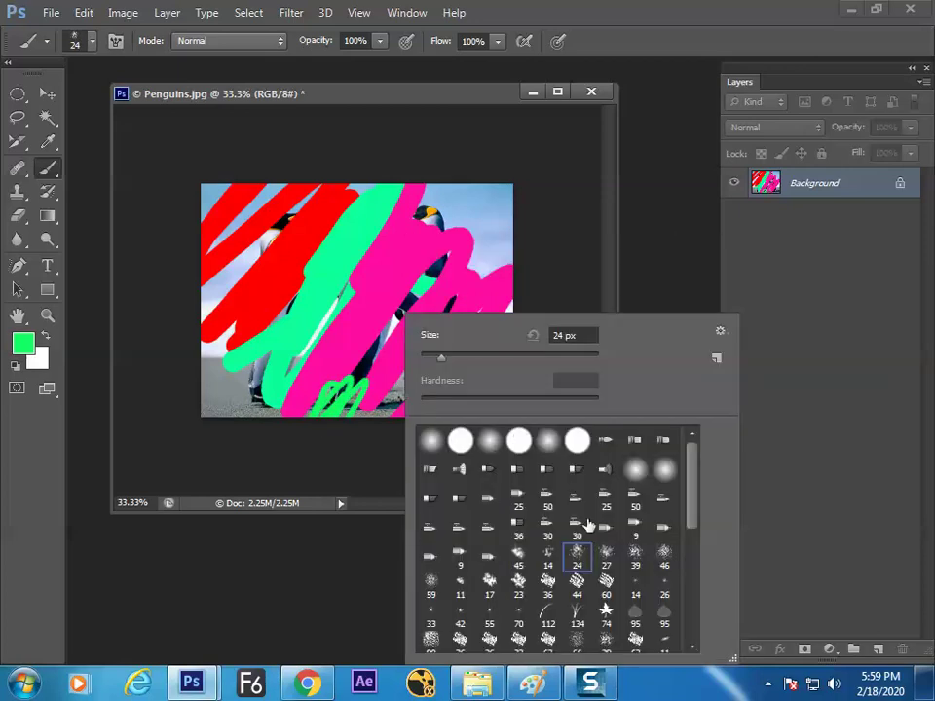
{"action": "left_click", "coordinate": [659, 554]}
{"action": "left_click", "coordinate": [473, 229]}
{"action": "mouse_move", "coordinate": [472, 229]}
{"action": "left_mouse_down"}
{"action": "mouse_move", "coordinate": [499, 240]}
{"action": "mouse_move", "coordinate": [493, 271]}
{"action": "left_mouse_up"}
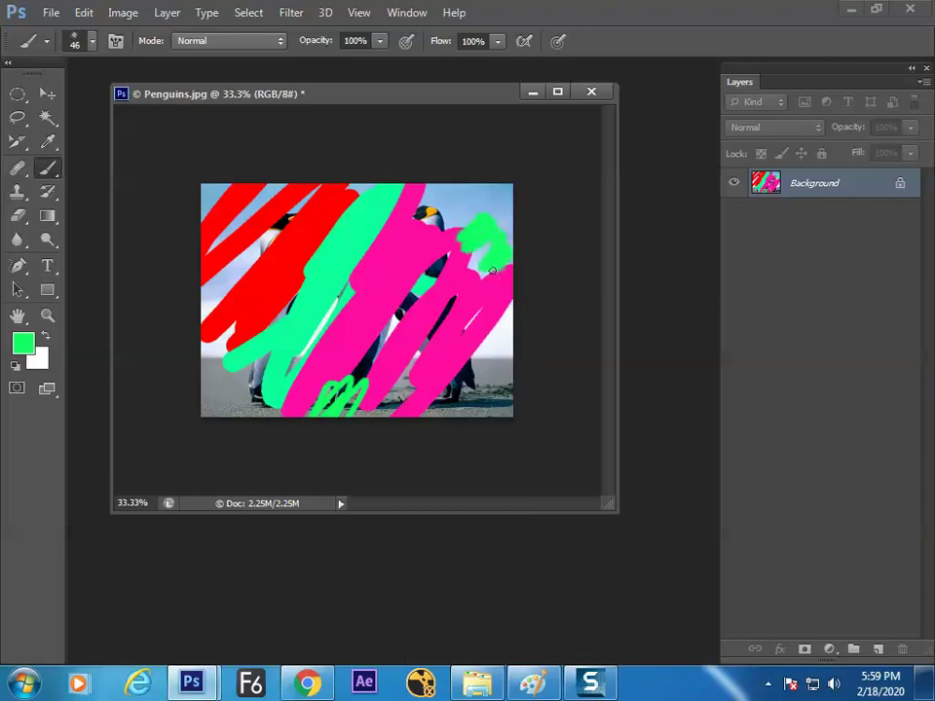
- Enlarge the spatter brush to 125 px and cover most of the picture with green strokes
{"action": "key", "text": "bracketright"}
{"action": "key", "text": "bracketright"}
{"action": "key", "text": "bracketright"}
{"action": "key", "text": "bracketright"}
{"action": "key", "text": "bracketright"}
{"action": "key", "text": "bracketright"}
{"action": "key", "text": "bracketright"}
{"action": "mouse_move", "coordinate": [476, 201]}
{"action": "left_mouse_down"}
{"action": "mouse_move", "coordinate": [426, 261]}
{"action": "mouse_move", "coordinate": [443, 229]}
{"action": "mouse_move", "coordinate": [429, 183]}
{"action": "mouse_move", "coordinate": [357, 313]}
{"action": "mouse_move", "coordinate": [282, 363]}
{"action": "mouse_move", "coordinate": [265, 285]}
{"action": "mouse_move", "coordinate": [182, 397]}
{"action": "mouse_move", "coordinate": [218, 416]}
{"action": "mouse_move", "coordinate": [519, 356]}
{"action": "mouse_move", "coordinate": [495, 271]}
{"action": "mouse_move", "coordinate": [384, 359]}
{"action": "mouse_move", "coordinate": [387, 333]}
{"action": "mouse_move", "coordinate": [401, 331]}
{"action": "mouse_move", "coordinate": [304, 268]}
{"action": "mouse_move", "coordinate": [216, 292]}
{"action": "left_mouse_up"}
{"action": "key", "text": "ctrl+z"}
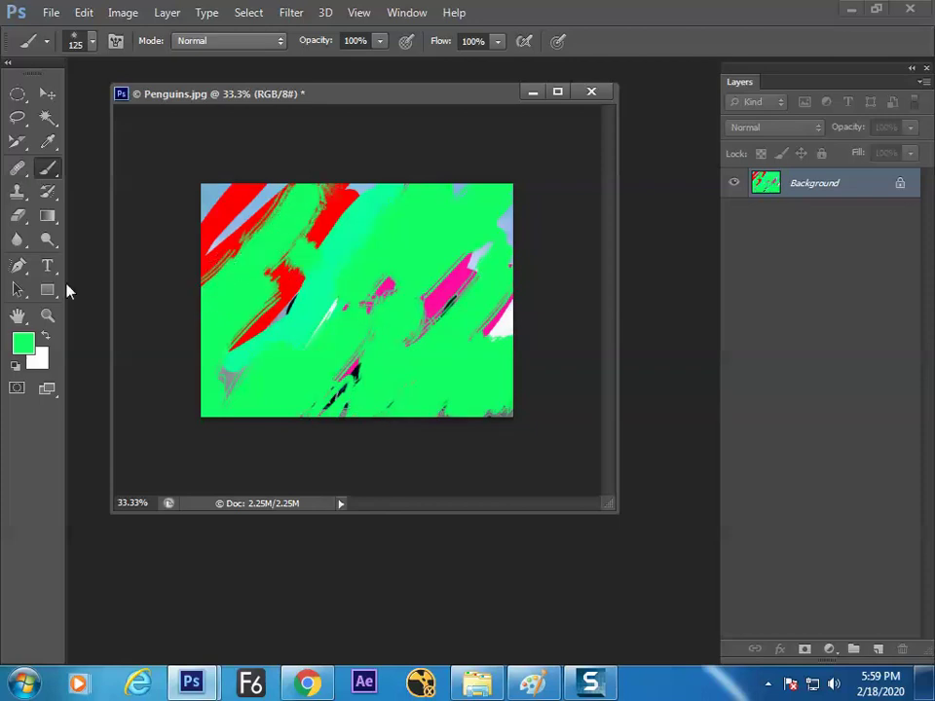
- Set the foreground colour to blue 1541ff and paint several separate patches over the green with the 125 px brush
{"action": "key", "text": "i"}
{"action": "left_click", "coordinate": [23, 343]}
{"action": "left_click", "coordinate": [283, 318]}
{"action": "left_click", "coordinate": [548, 292]}
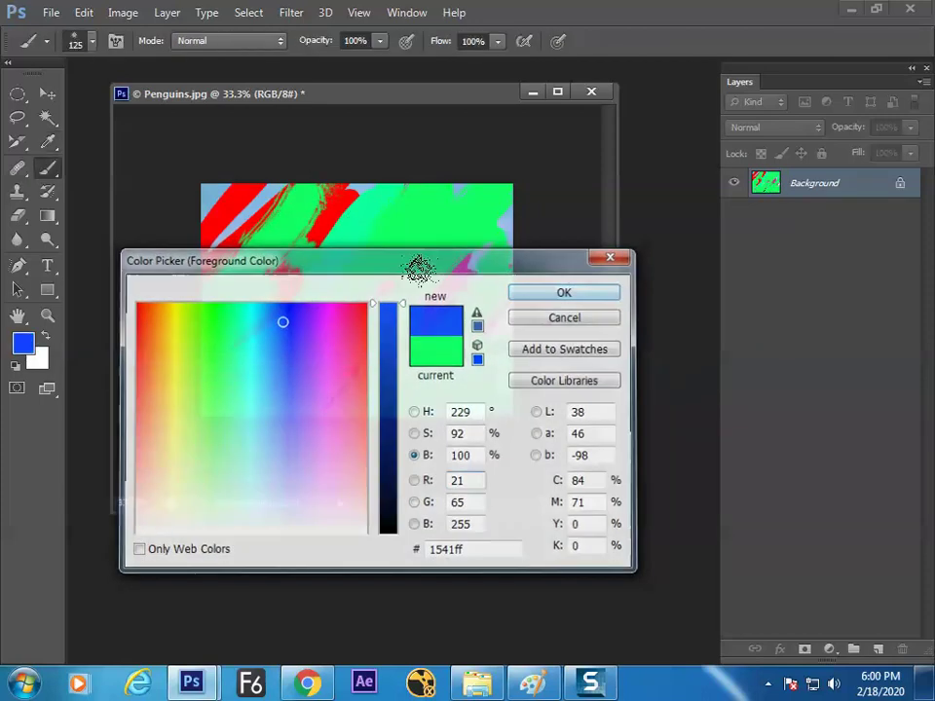
{"action": "left_click_drag", "start_coordinate": [331, 200], "coordinate": [375, 197]}
{"action": "mouse_move", "coordinate": [290, 290]}
{"action": "left_mouse_down"}
{"action": "mouse_move", "coordinate": [268, 331]}
{"action": "mouse_move", "coordinate": [292, 309]}
{"action": "left_mouse_up"}
{"action": "left_click_drag", "start_coordinate": [362, 321], "coordinate": [385, 292]}
{"action": "left_click_drag", "start_coordinate": [457, 278], "coordinate": [487, 248]}
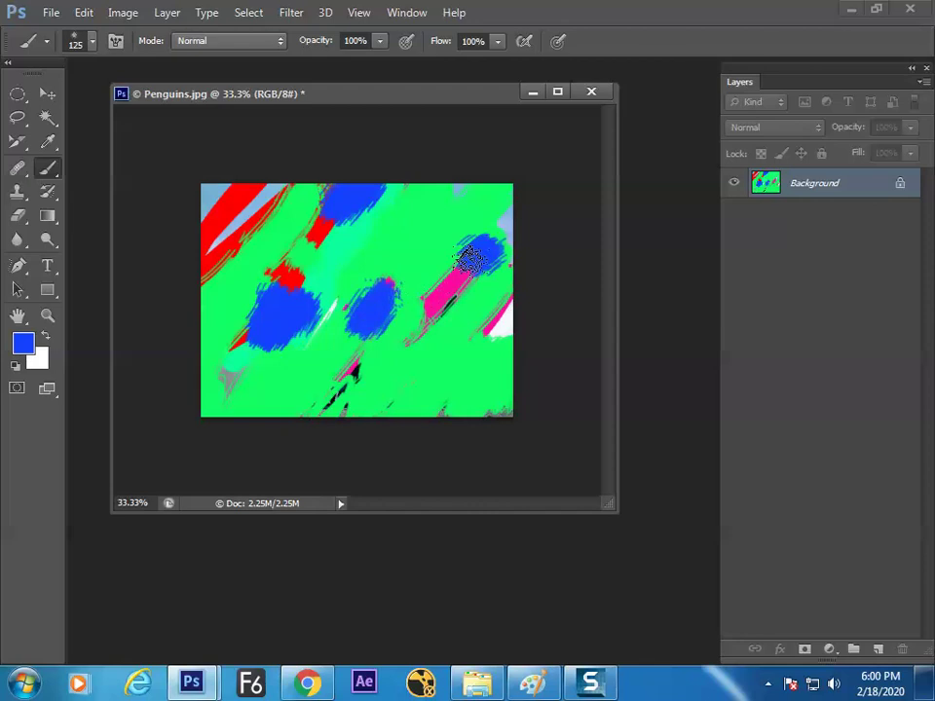
{"action": "mouse_move", "coordinate": [277, 200]}
{"action": "left_mouse_down"}
{"action": "mouse_move", "coordinate": [246, 219]}
{"action": "mouse_move", "coordinate": [231, 183]}
{"action": "left_mouse_up"}
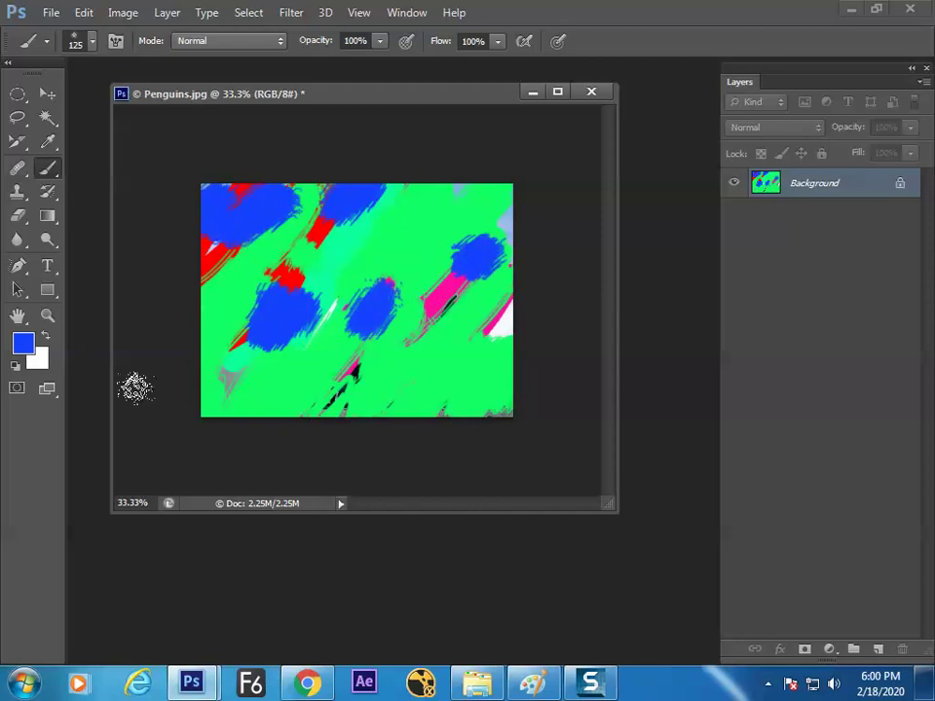
{"action": "left_click_drag", "start_coordinate": [496, 316], "coordinate": [477, 390]}
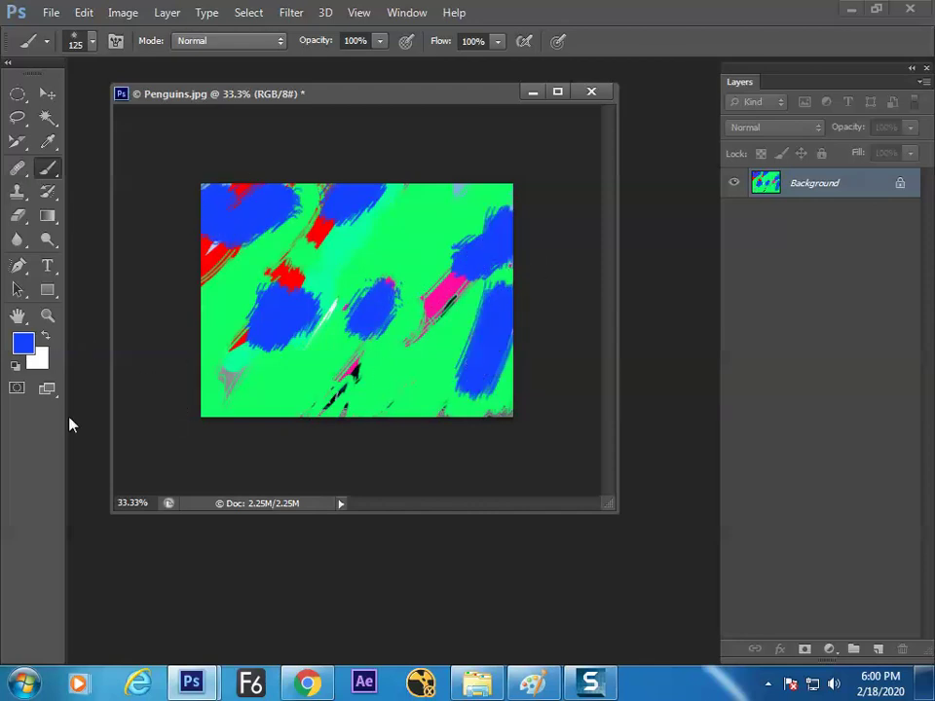
- Select a rectangle in the middle of the painted-over picture and restore the original penguins inside it with the 300 px History Brush
{"action": "right_click", "coordinate": [37, 94]}
{"action": "left_click", "coordinate": [117, 91]}
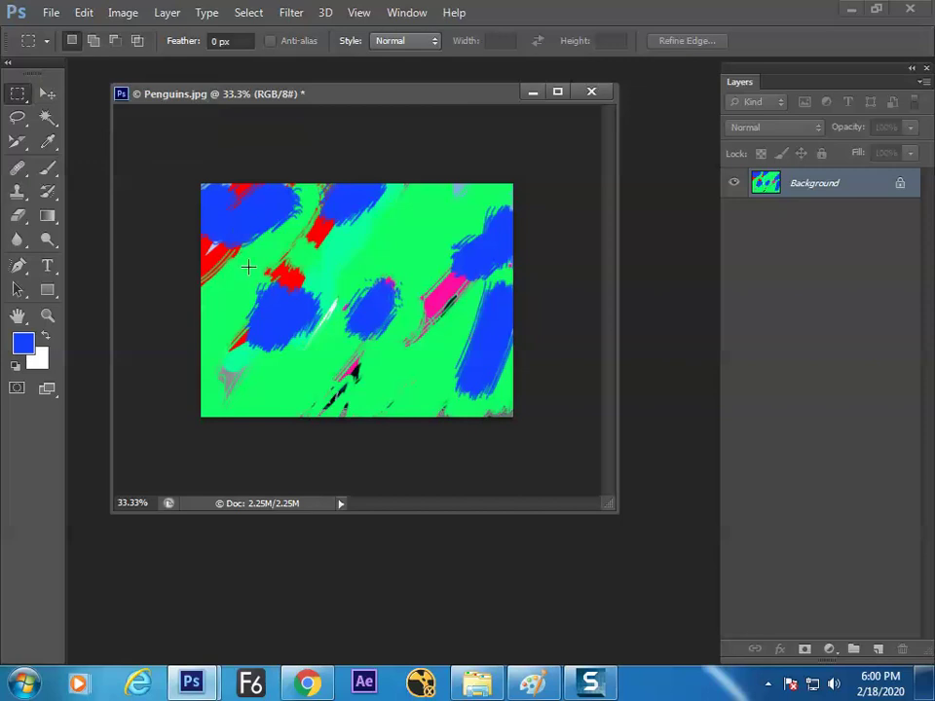
{"action": "mouse_move", "coordinate": [249, 222]}
{"action": "left_mouse_down"}
{"action": "mouse_move", "coordinate": [450, 375]}
{"action": "mouse_move", "coordinate": [467, 376]}
{"action": "left_mouse_up"}
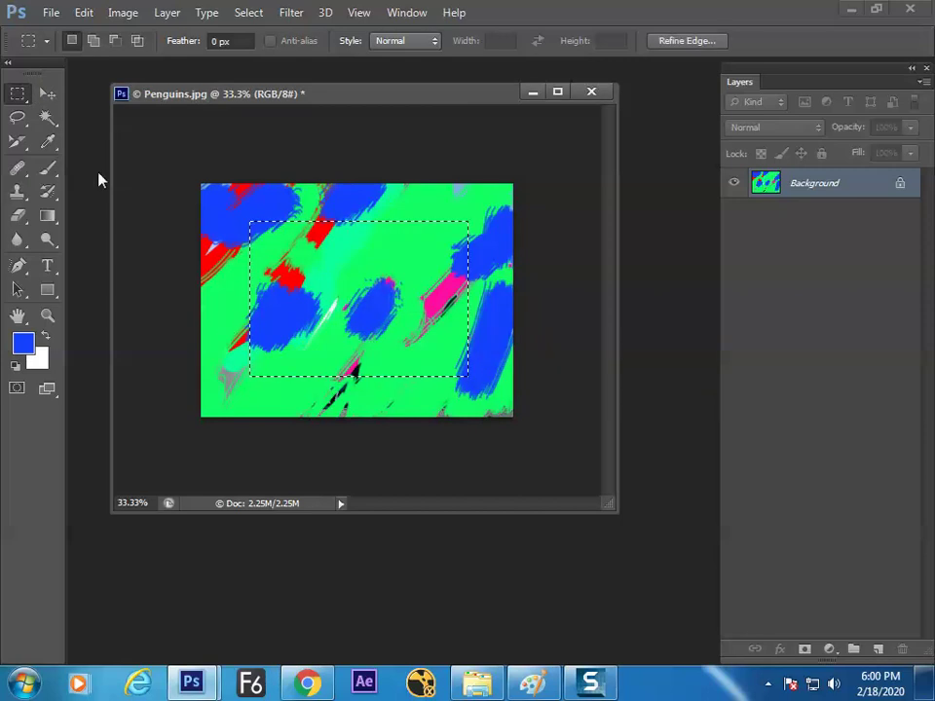
{"action": "left_click", "coordinate": [48, 192]}
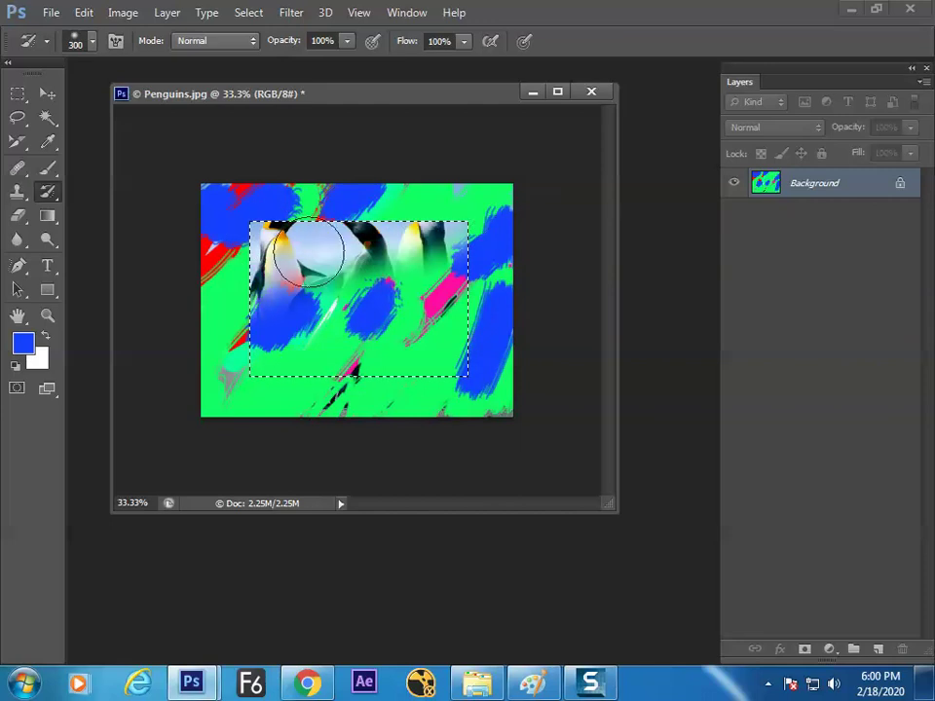
{"action": "left_click_drag", "start_coordinate": [280, 370], "coordinate": [230, 407]}
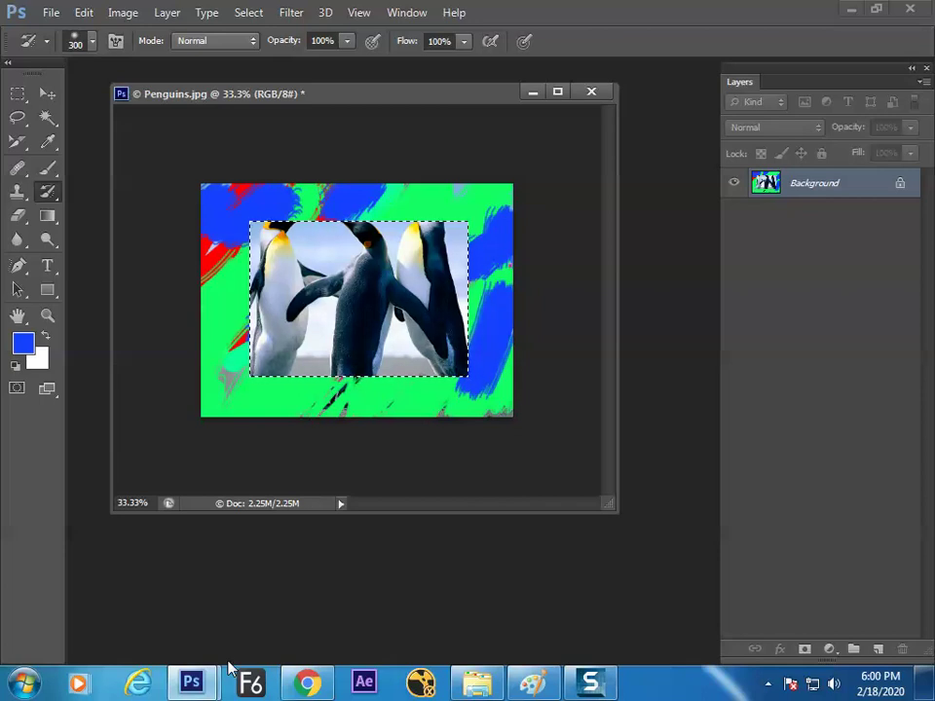
{"action": "right_click", "coordinate": [49, 191]}
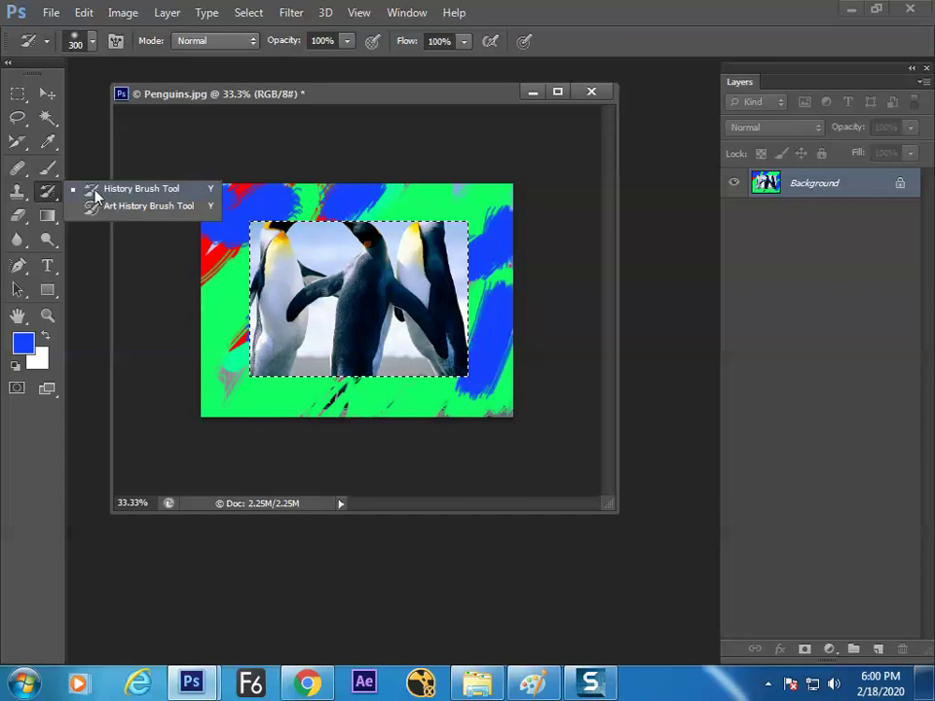
{"action": "left_click", "coordinate": [94, 192]}
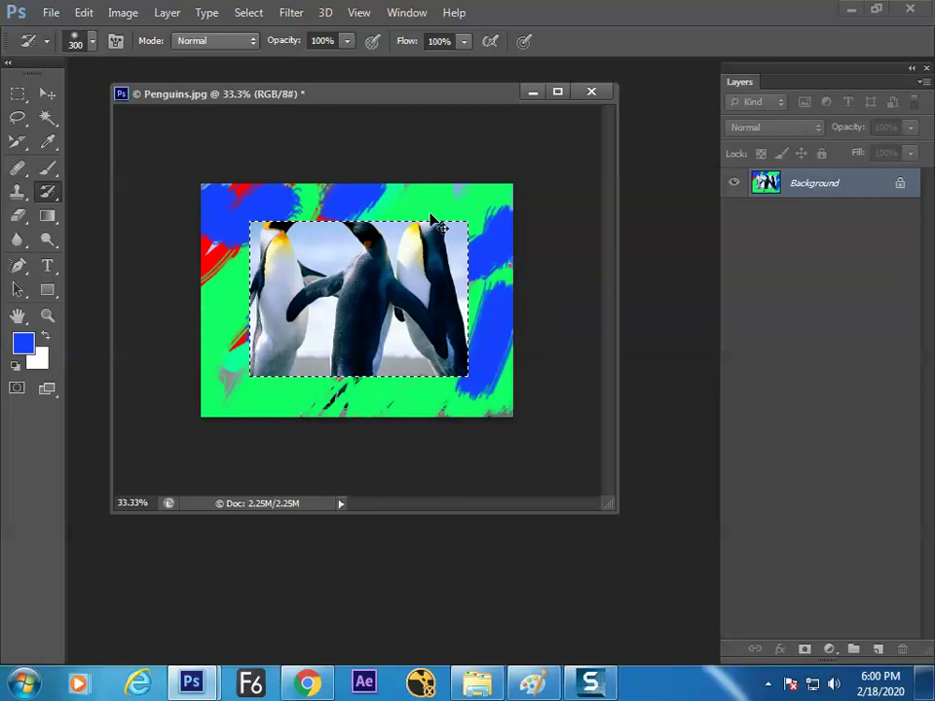
- Revert the penguin picture to its saved version and shift the full-width upper strip with the penguins' heads to the left
{"action": "key", "text": "F12"}
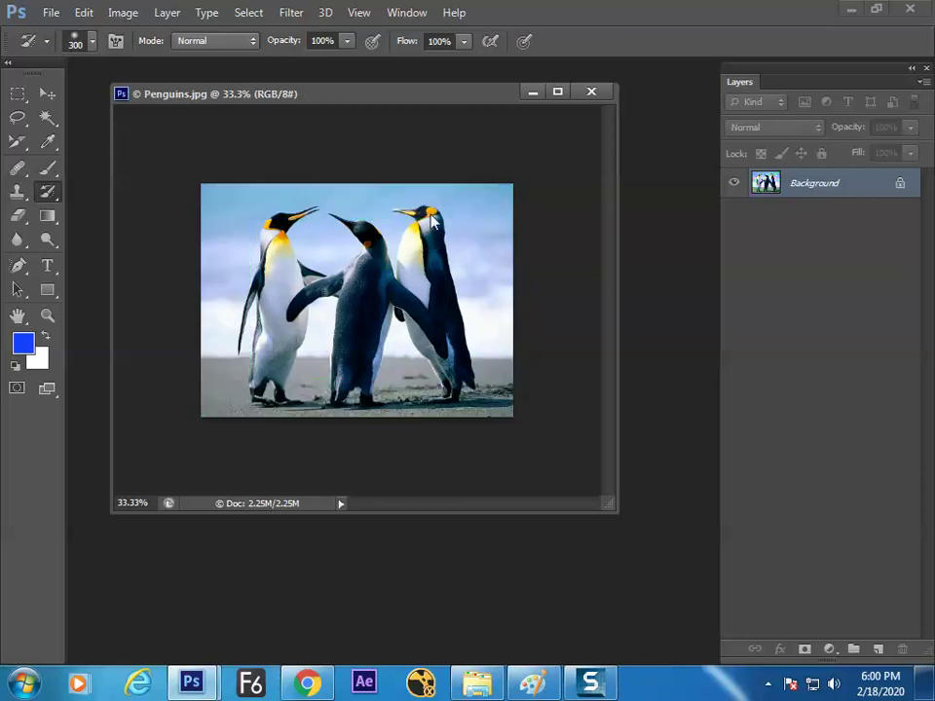
{"action": "key", "text": "m"}
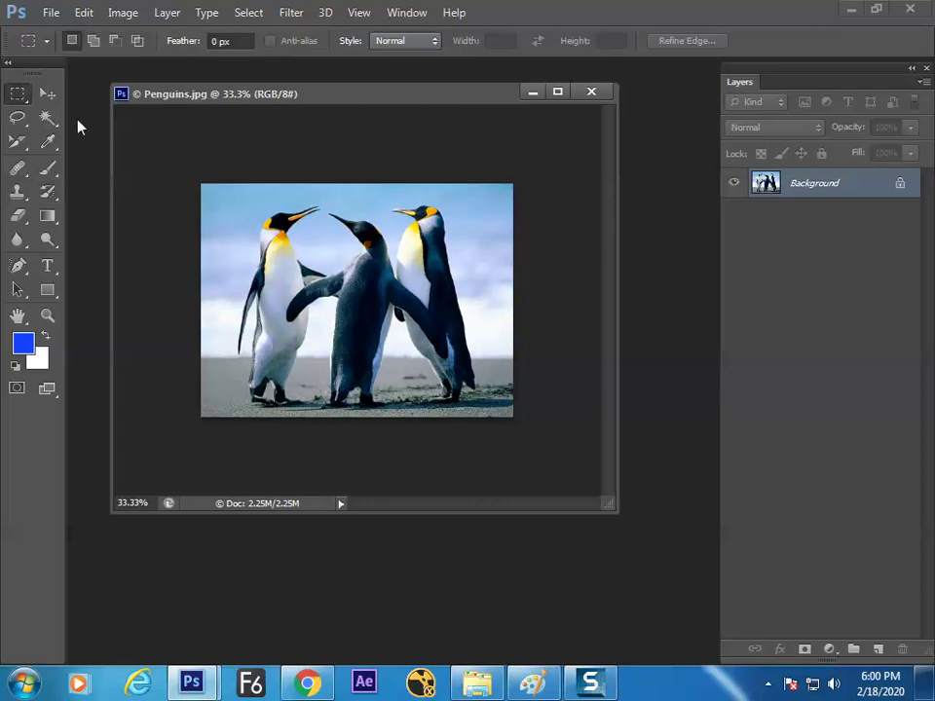
{"action": "left_click_drag", "start_coordinate": [158, 175], "coordinate": [584, 242]}
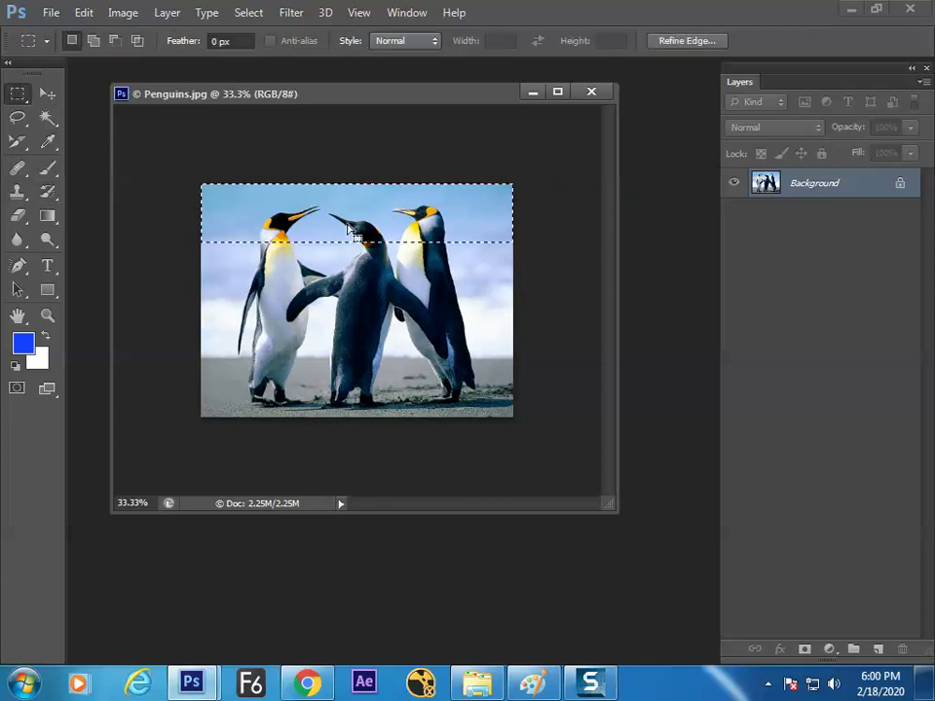
{"action": "key", "text": "v"}
{"action": "left_click_drag", "start_coordinate": [424, 222], "coordinate": [514, 418]}
- Select the right-hand part of the penguin picture over its full height and move it straight down
{"action": "left_click", "coordinate": [18, 93]}
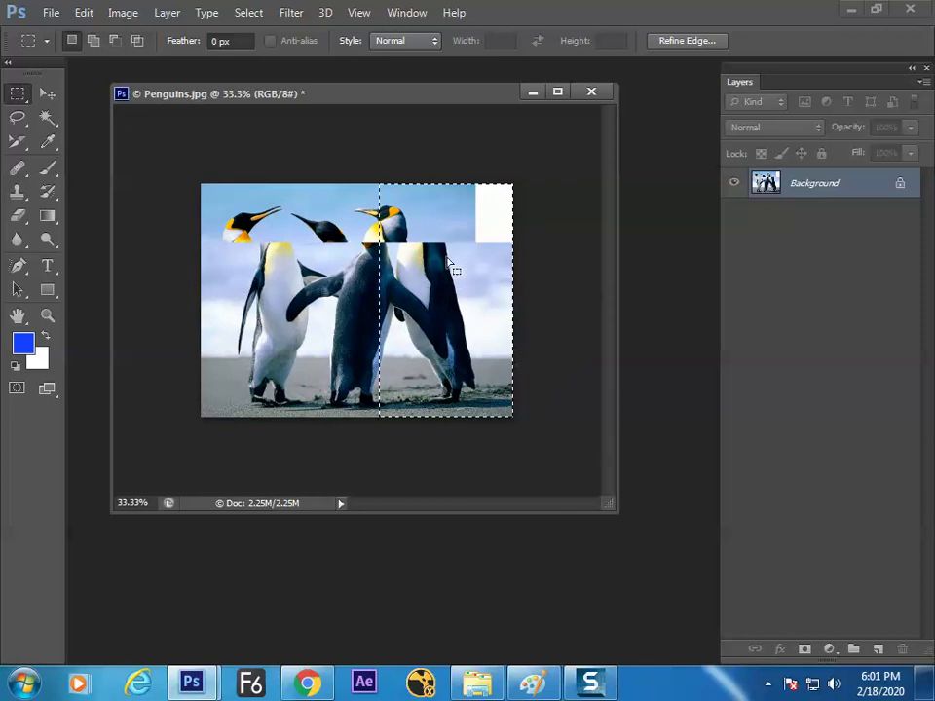
{"action": "key", "text": "v"}
{"action": "left_click_drag", "start_coordinate": [443, 228], "coordinate": [447, 261]}
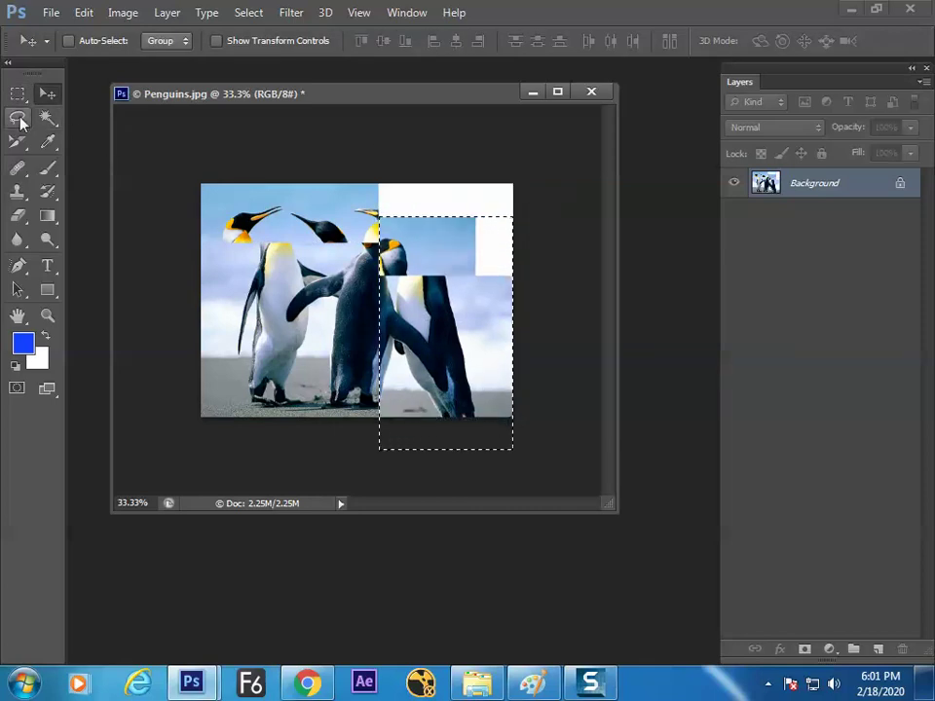
{"action": "left_click", "coordinate": [17, 118]}
{"action": "left_click_drag", "start_coordinate": [161, 312], "coordinate": [596, 444]}
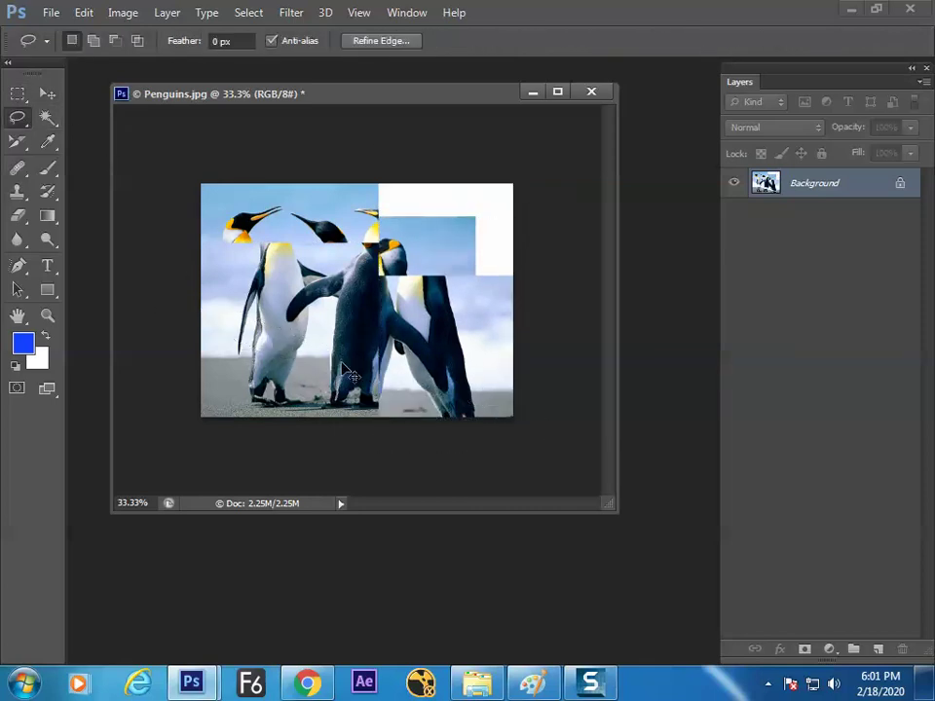
{"action": "key", "text": "BackSpace"}
{"action": "key", "text": "ctrl+d"}
{"action": "key", "text": "ctrl+alt+z"}
{"action": "key", "text": "ctrl+alt+z"}
- Select a full-width rectangular strip along the lower part of the penguin picture, shift it to the right and deselect
{"action": "left_click", "coordinate": [17, 94]}
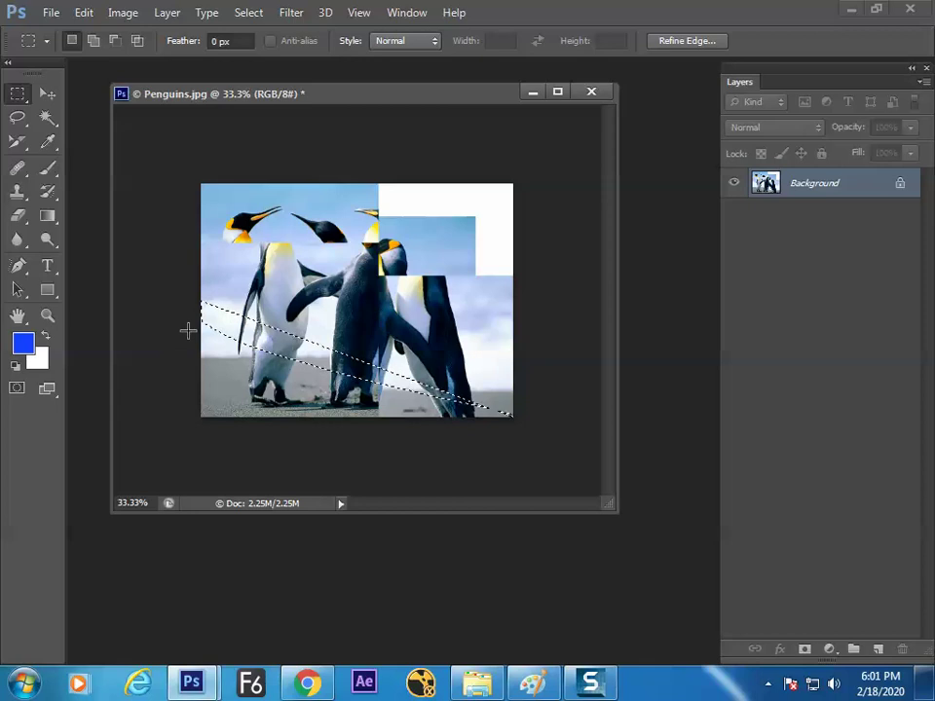
{"action": "mouse_move", "coordinate": [199, 310]}
{"action": "left_mouse_down"}
{"action": "mouse_move", "coordinate": [294, 382]}
{"action": "mouse_move", "coordinate": [512, 416]}
{"action": "left_mouse_up"}
{"action": "key", "text": "v"}
{"action": "left_click_drag", "start_coordinate": [325, 413], "coordinate": [423, 416]}
{"action": "key", "text": "ctrl+d"}
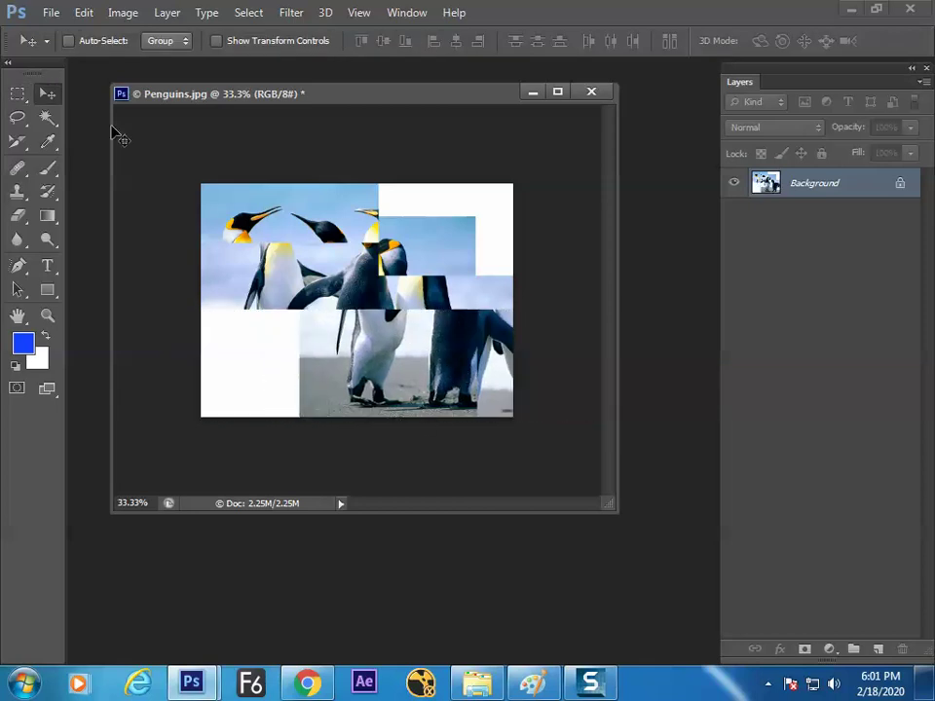
- Select the lower-left block of the penguin picture, move it down and to the left, and deselect
{"action": "left_click", "coordinate": [17, 96]}
{"action": "left_click_drag", "start_coordinate": [164, 257], "coordinate": [359, 421]}
{"action": "key", "text": "v"}
{"action": "left_click_drag", "start_coordinate": [334, 321], "coordinate": [294, 354]}
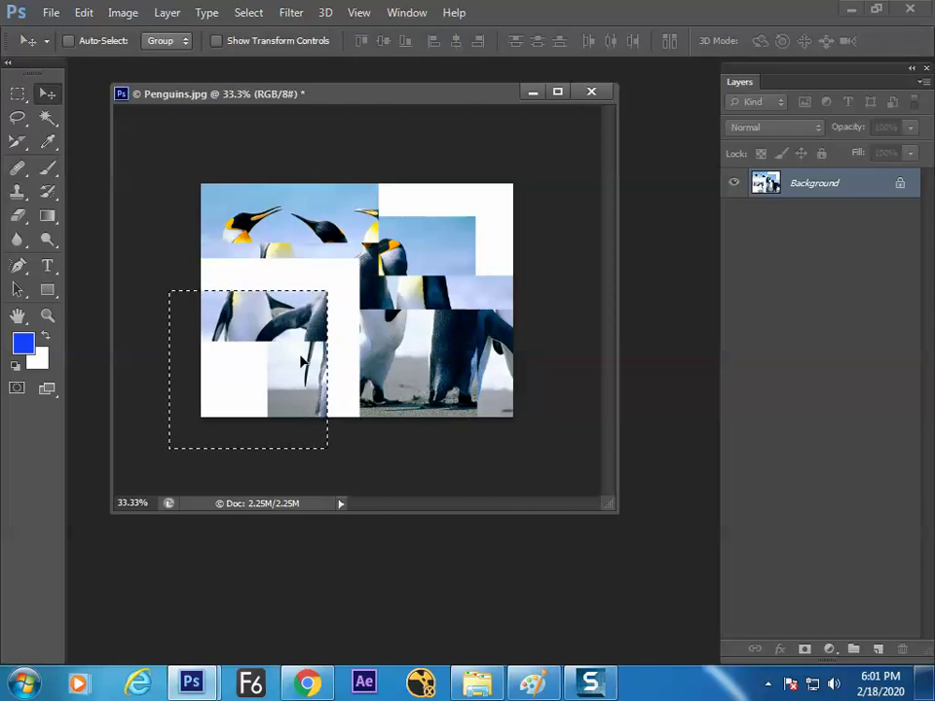
{"action": "key", "text": "ctrl+d"}
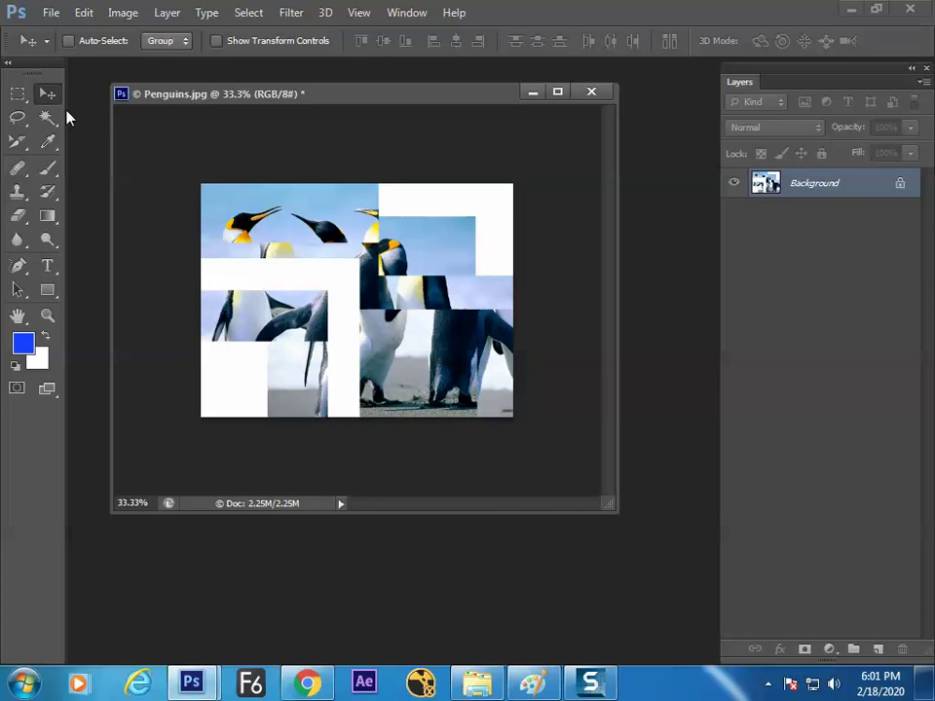
- Select a large rectangle in the centre of the rearranged picture and clear it to the white background colour
{"action": "left_click", "coordinate": [18, 95]}
{"action": "left_click_drag", "start_coordinate": [255, 209], "coordinate": [457, 377]}
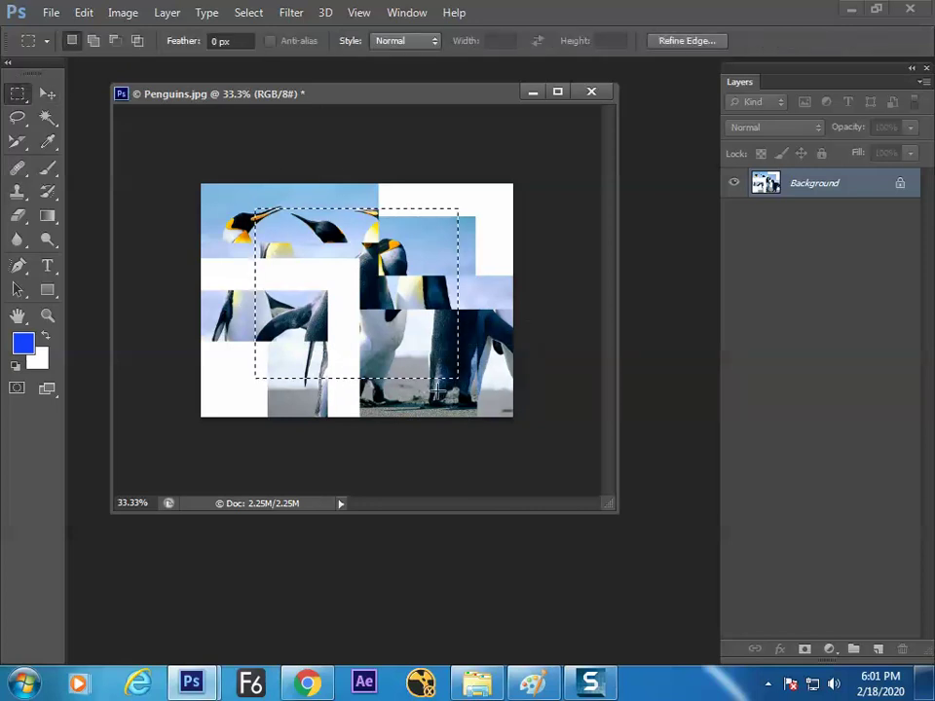
{"action": "key", "text": "BackSpace"}
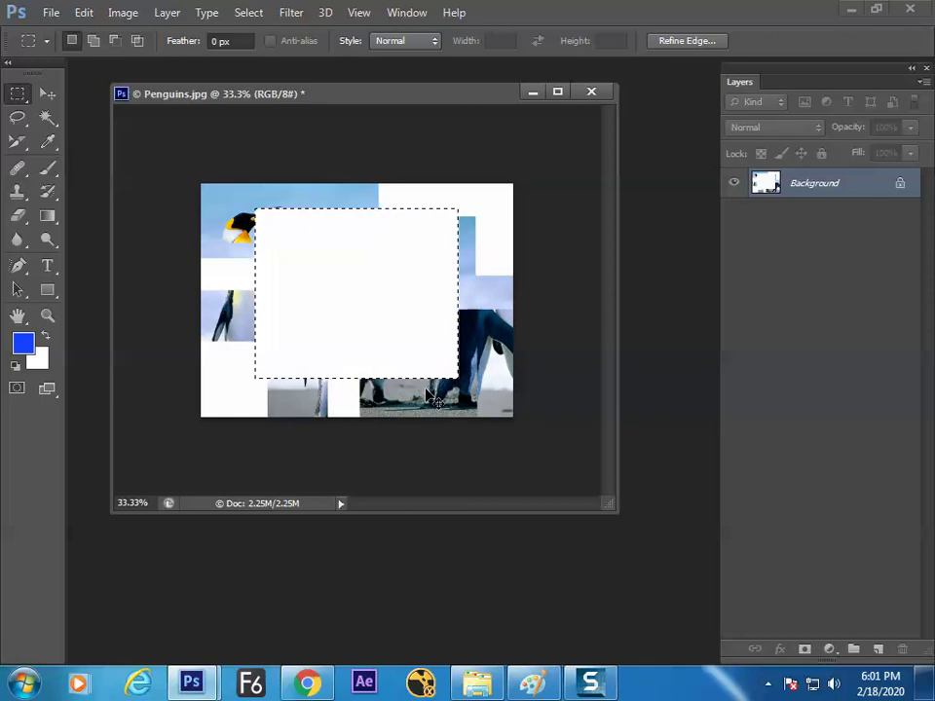
{"action": "key", "text": "ctrl+d"}
{"action": "key", "text": "ctrl+shift+d"}
{"action": "key", "text": "alt+w"}
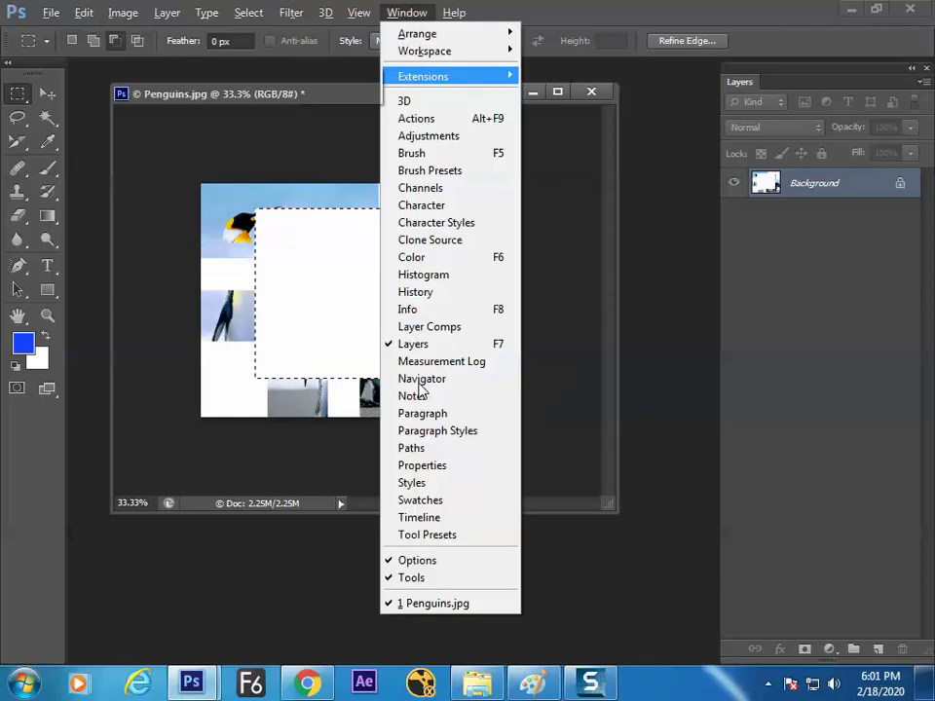
{"action": "left_click", "coordinate": [348, 335]}
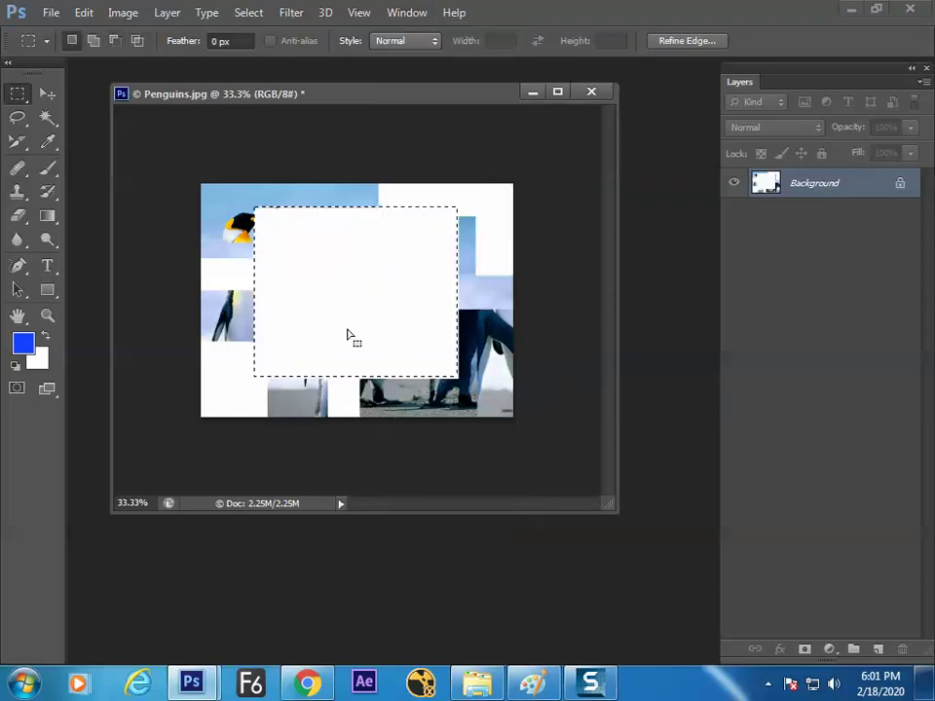
- Outline the selected rectangle with a 1 px blue stroke placed inside and deselect
{"action": "key", "text": "alt+e"}
{"action": "key", "text": "s"}
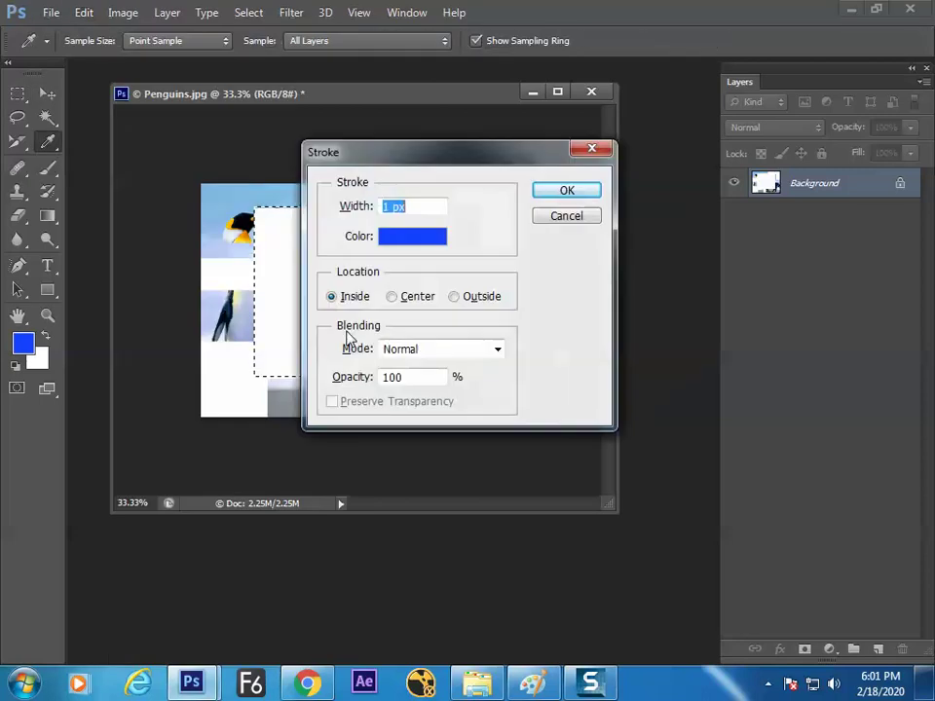
{"action": "key", "text": "Return"}
{"action": "key", "text": "ctrl+d"}
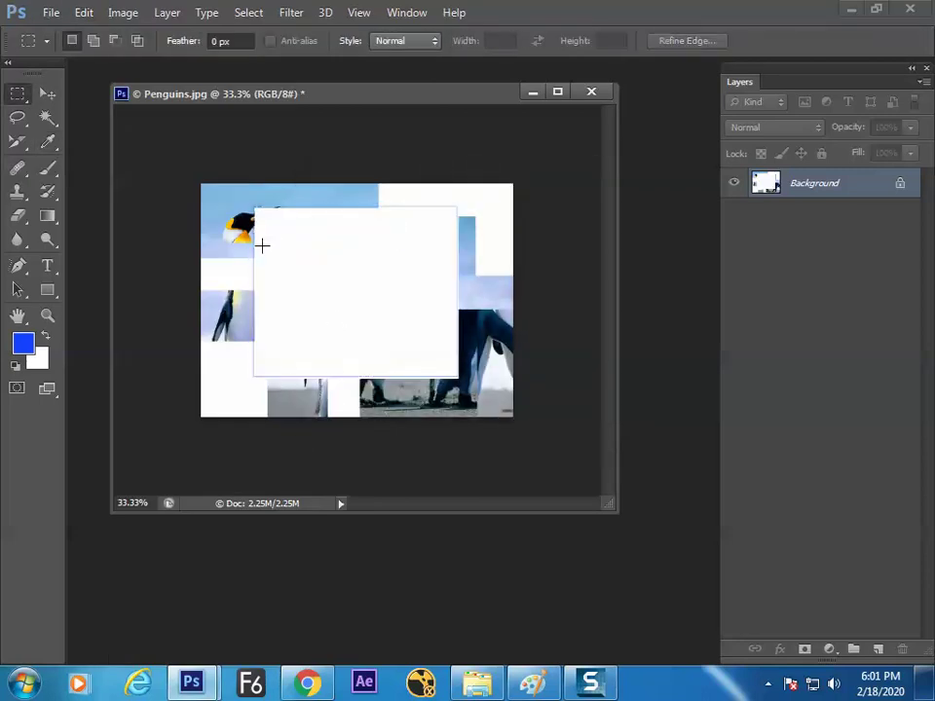
- Select a smaller rectangle inside the white frame, restore the original penguins in it with the 300 px History Brush, and deselect
{"action": "left_click_drag", "start_coordinate": [272, 229], "coordinate": [441, 356]}
{"action": "left_click", "coordinate": [47, 191]}
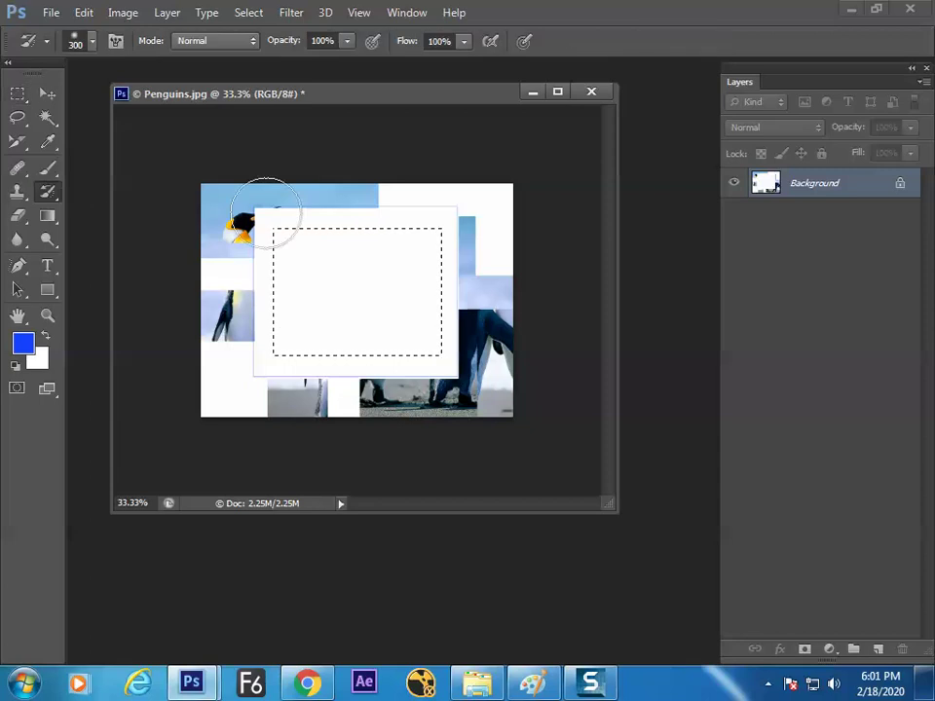
{"action": "mouse_move", "coordinate": [278, 210]}
{"action": "left_mouse_down"}
{"action": "mouse_move", "coordinate": [264, 255]}
{"action": "mouse_move", "coordinate": [292, 324]}
{"action": "mouse_move", "coordinate": [473, 212]}
{"action": "mouse_move", "coordinate": [451, 306]}
{"action": "mouse_move", "coordinate": [297, 430]}
{"action": "mouse_move", "coordinate": [473, 271]}
{"action": "left_mouse_up"}
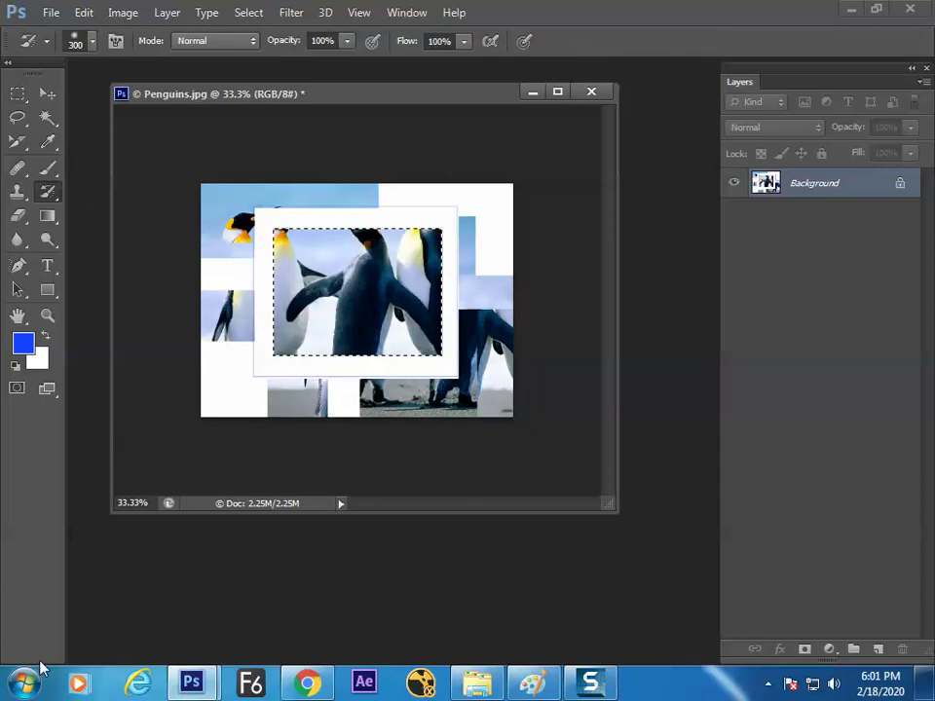
{"action": "key", "text": "ctrl+d"}
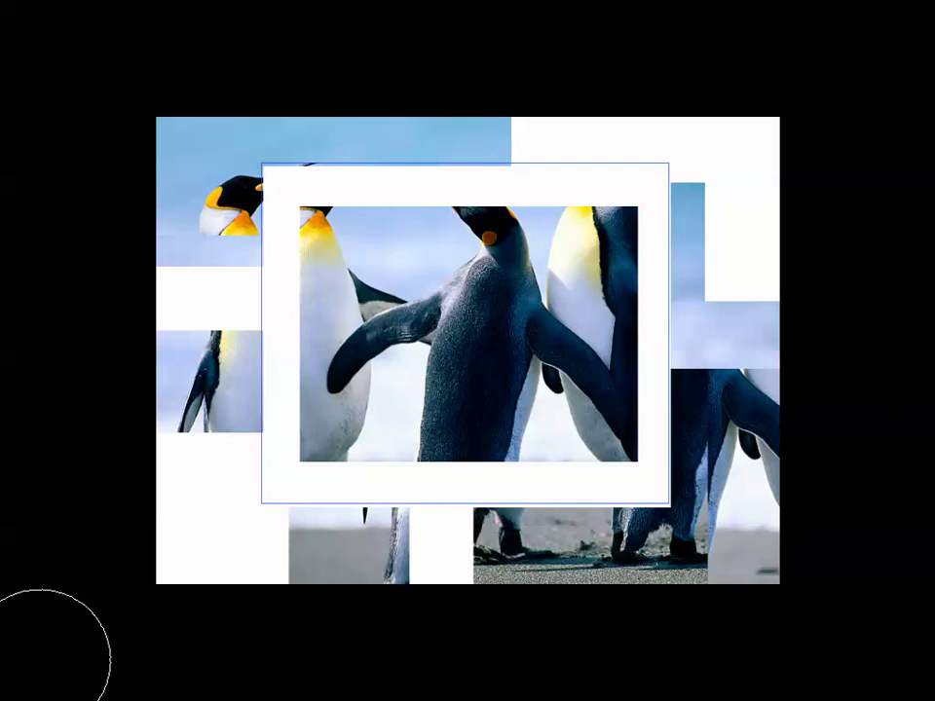
- Close the penguin picture and open awesome-photoshop-techniques-cutting-out-hair-l.jpg from the Desktop
{"action": "key", "text": "ctrl+w"}
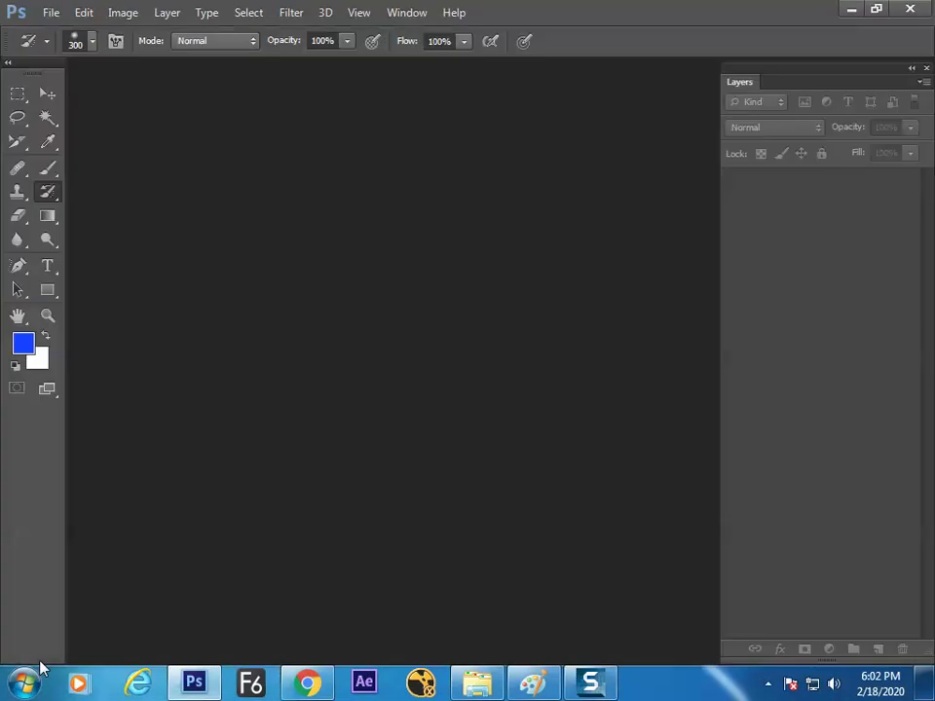
{"action": "double_click", "coordinate": [425, 254]}
{"action": "left_click", "coordinate": [58, 148]}
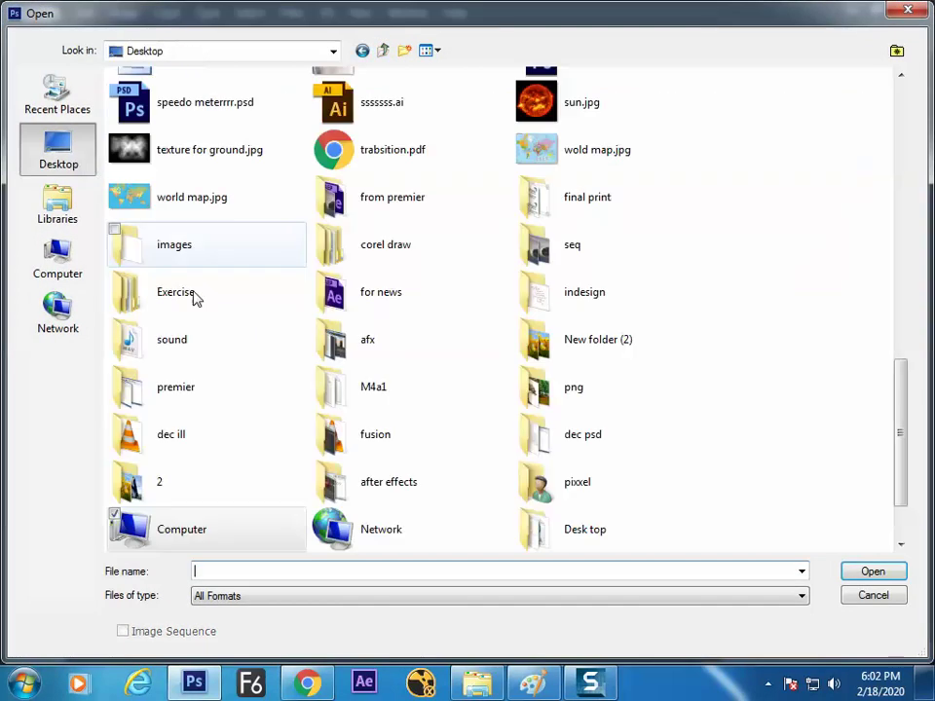
{"action": "scroll", "coordinate": [901, 375], "scroll_direction": "up", "scroll_amount": 1}
{"action": "scroll", "coordinate": [901, 375], "scroll_direction": "up", "scroll_amount": 5}
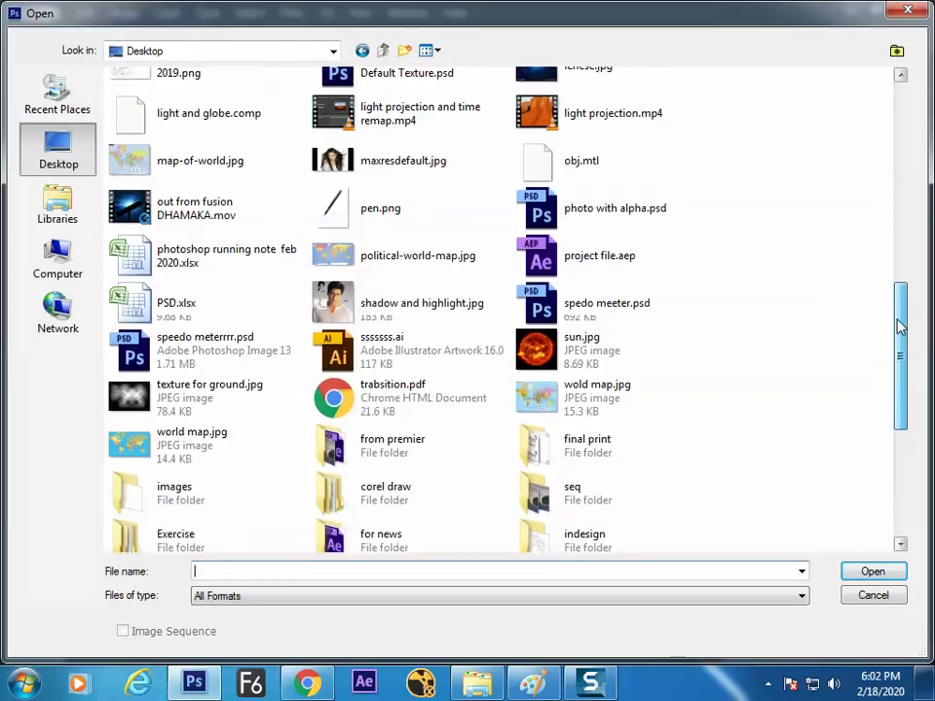
{"action": "mouse_move", "coordinate": [898, 289]}
{"action": "left_mouse_down"}
{"action": "mouse_move", "coordinate": [891, 267]}
{"action": "mouse_move", "coordinate": [882, 434]}
{"action": "mouse_move", "coordinate": [894, 222]}
{"action": "left_mouse_up"}
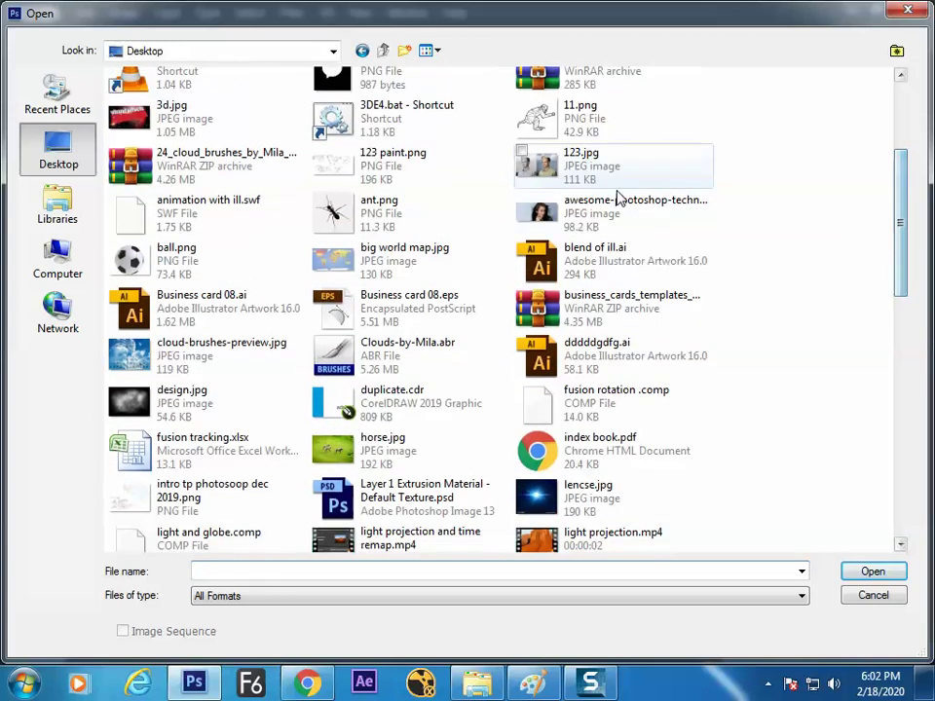
{"action": "double_click", "coordinate": [601, 219]}
- Select the full-width upper strip of the portrait and shift it to the left
{"action": "left_click", "coordinate": [19, 92]}
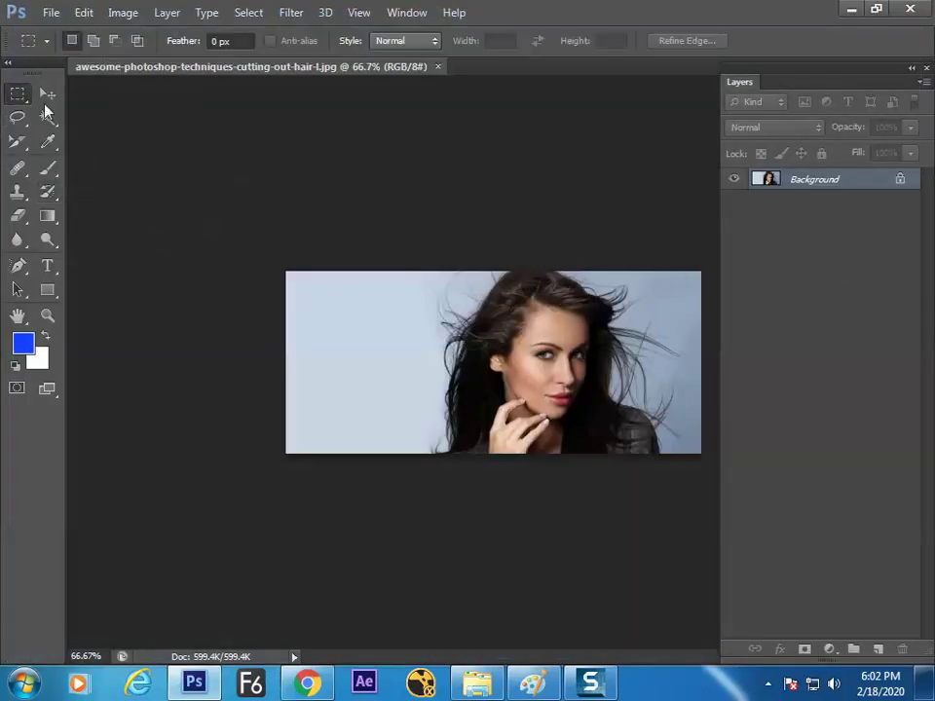
{"action": "left_click_drag", "start_coordinate": [281, 265], "coordinate": [507, 340]}
{"action": "key", "text": "v"}
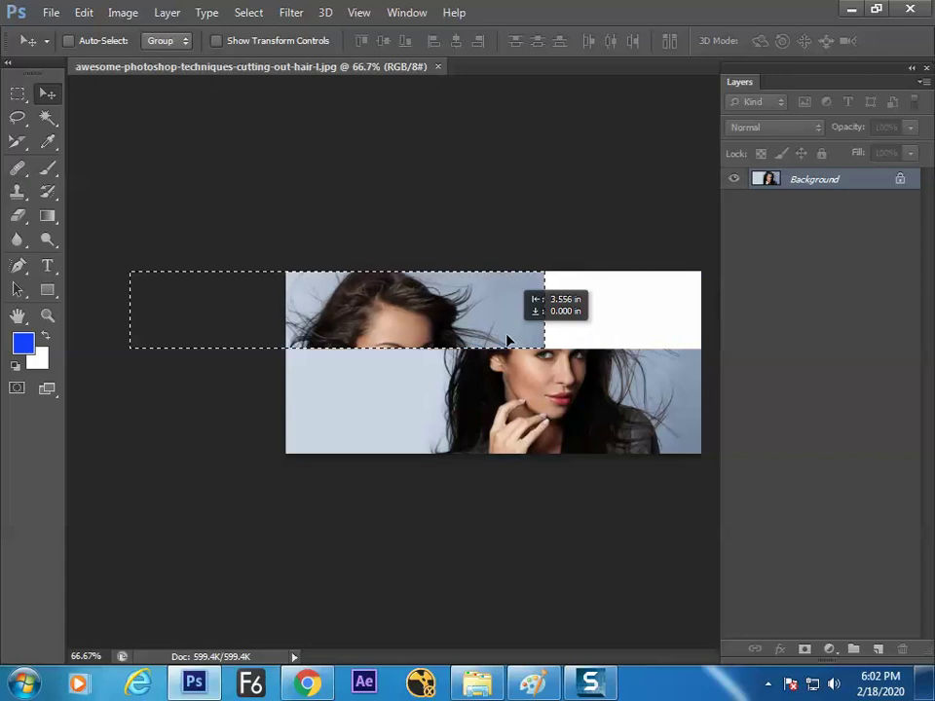
{"action": "key", "text": "ctrl+z"}
{"action": "left_click_drag", "start_coordinate": [633, 336], "coordinate": [534, 340]}
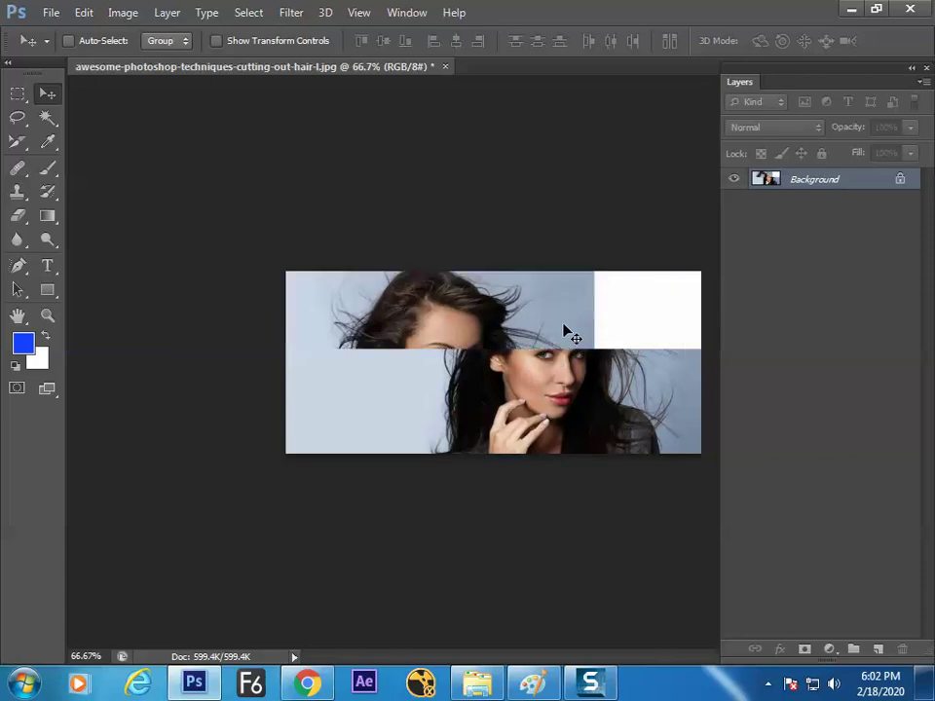
- Select the right-hand part of the portrait over its full height and move it straight down
{"action": "left_click", "coordinate": [19, 93]}
{"action": "left_click_drag", "start_coordinate": [563, 243], "coordinate": [784, 536]}
{"action": "key", "text": "v"}
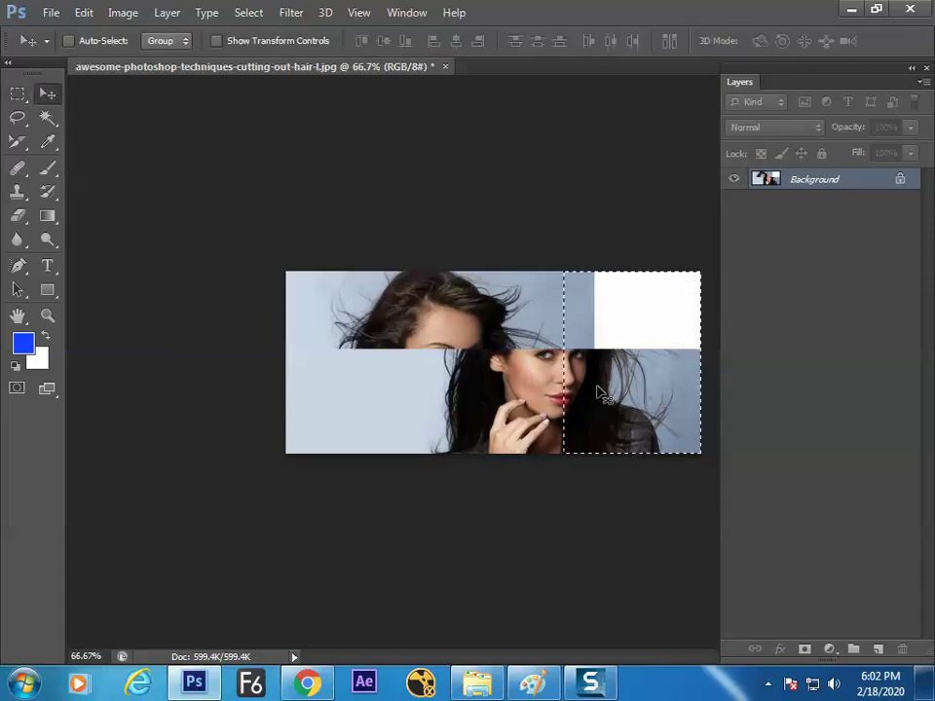
{"action": "left_click_drag", "start_coordinate": [599, 389], "coordinate": [597, 476]}
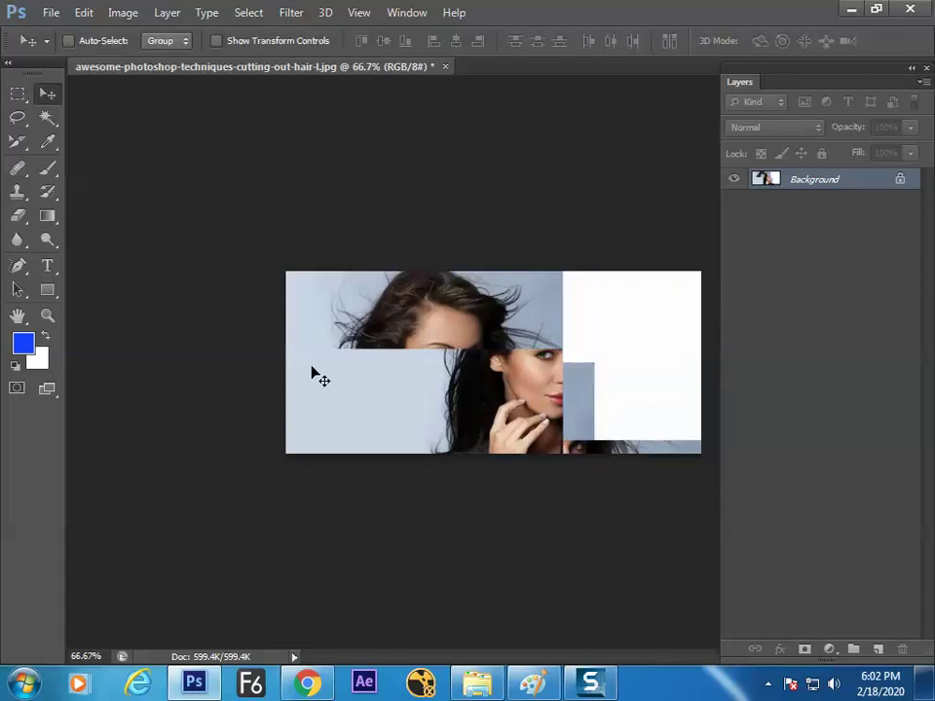
- Select a thin horizontal strip across the portrait at mouth level, shift it to the right and deselect
{"action": "left_click", "coordinate": [18, 94]}
{"action": "mouse_move", "coordinate": [176, 381]}
{"action": "left_mouse_down"}
{"action": "mouse_move", "coordinate": [744, 423]}
{"action": "mouse_move", "coordinate": [716, 416]}
{"action": "left_mouse_up"}
{"action": "key", "text": "v"}
{"action": "mouse_move", "coordinate": [588, 407]}
{"action": "left_mouse_down"}
{"action": "mouse_move", "coordinate": [484, 407]}
{"action": "mouse_move", "coordinate": [724, 406]}
{"action": "left_mouse_up"}
{"action": "key", "text": "ctrl+d"}
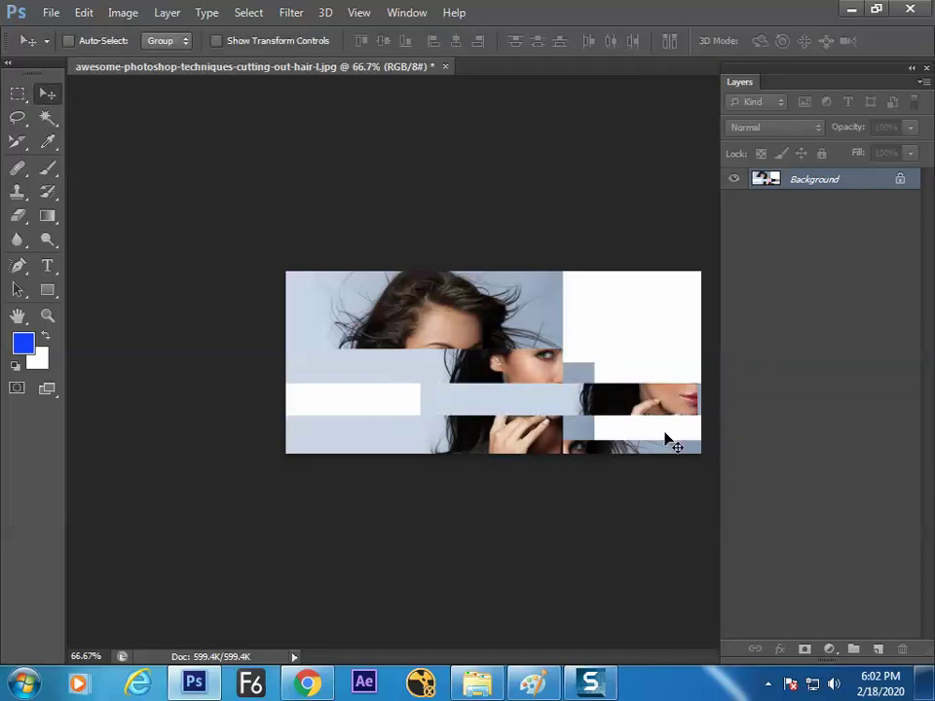
- Select a large rectangle over the right-centre part of the cut-up portrait and fill it with white
{"action": "key", "text": "ctrl+plus"}
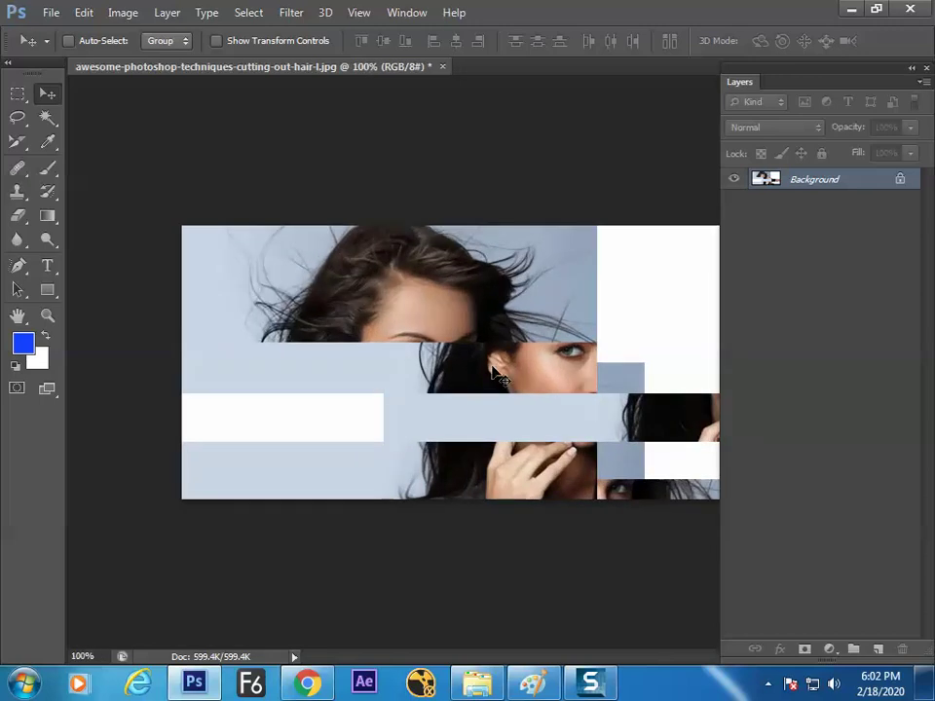
{"action": "left_click", "coordinate": [18, 94]}
{"action": "key", "text": "Tab"}
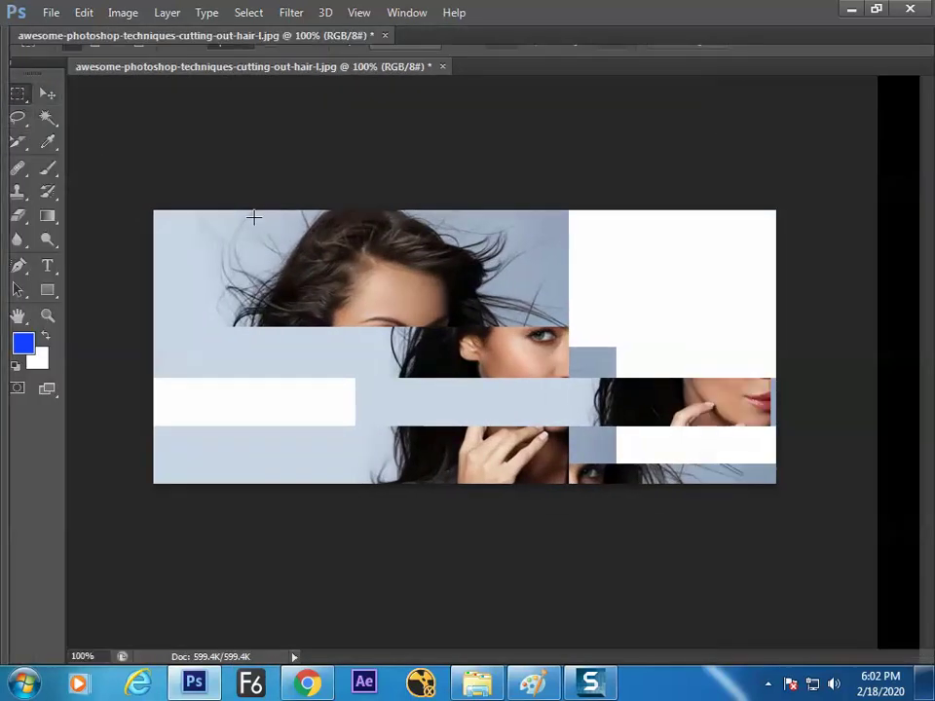
{"action": "left_click_drag", "start_coordinate": [454, 250], "coordinate": [697, 450]}
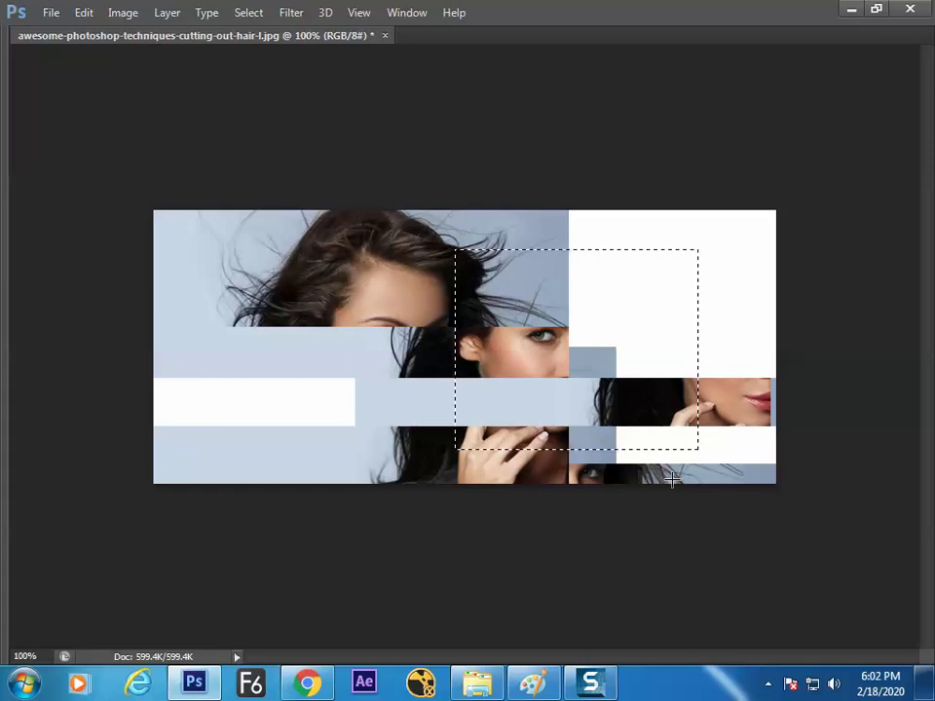
{"action": "key", "text": "Tab"}
{"action": "key", "text": "ctrl+BackSpace"}
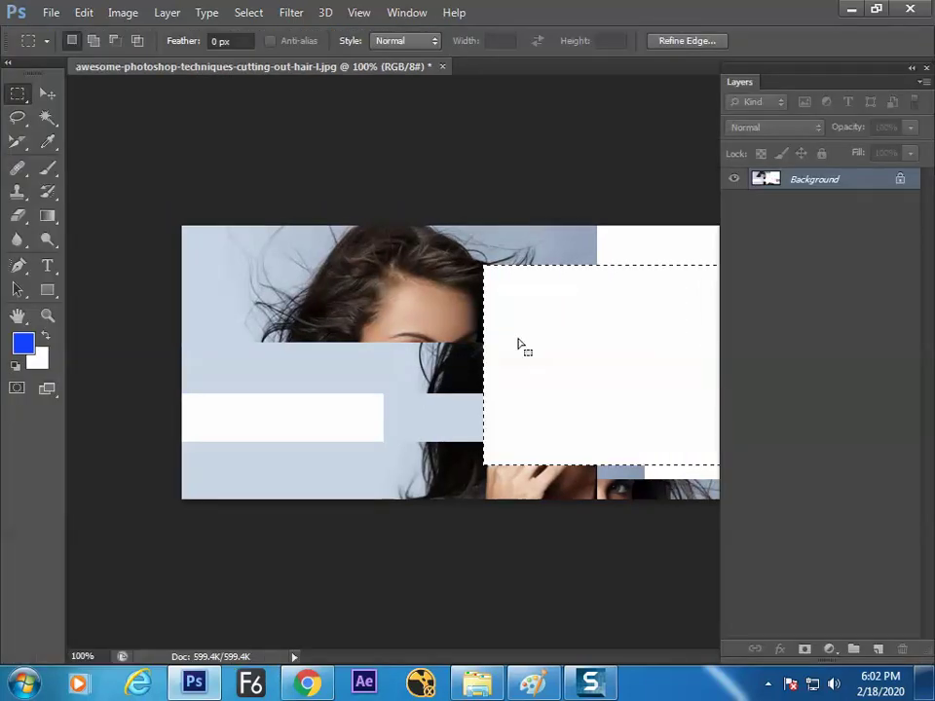
- Shrink the selection evenly inward with Transform Selection, leaving a white border around it
{"action": "right_click", "coordinate": [570, 368]}
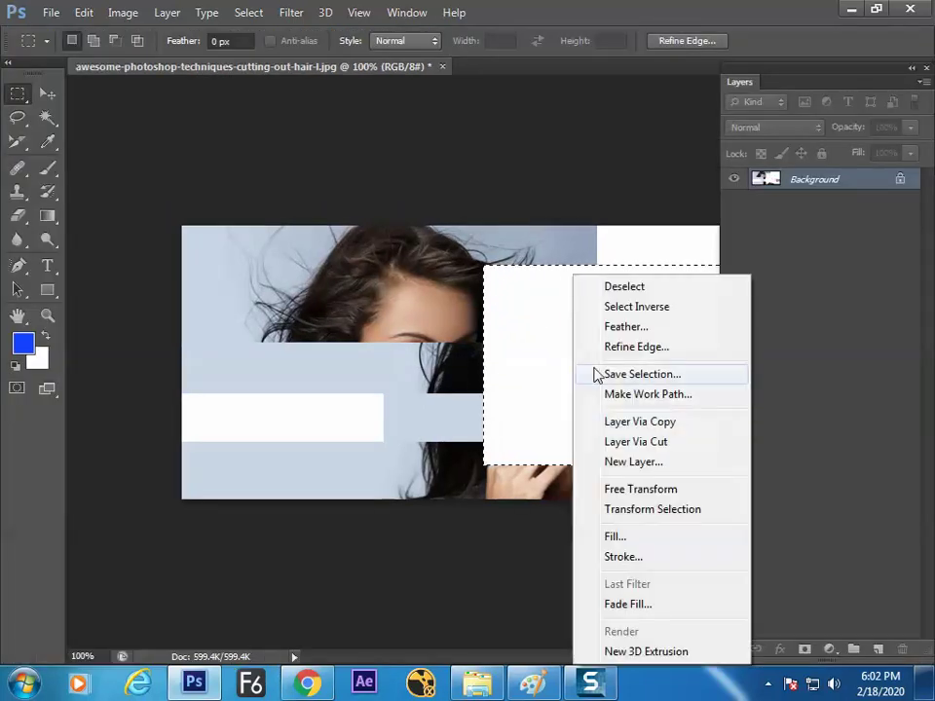
{"action": "left_click", "coordinate": [650, 507]}
{"action": "left_click_drag", "start_coordinate": [483, 264], "coordinate": [495, 275]}
{"action": "key", "text": "Return"}
- Restore the original face inside the selection with the History Brush and deselect
{"action": "left_click", "coordinate": [47, 192]}
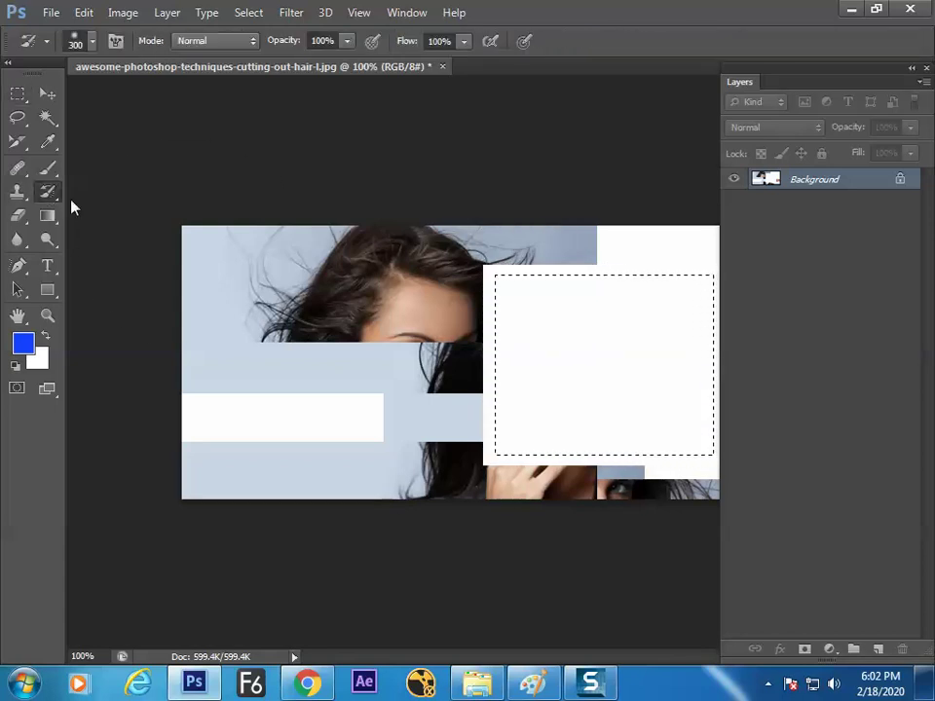
{"action": "left_click_drag", "start_coordinate": [438, 359], "coordinate": [772, 354]}
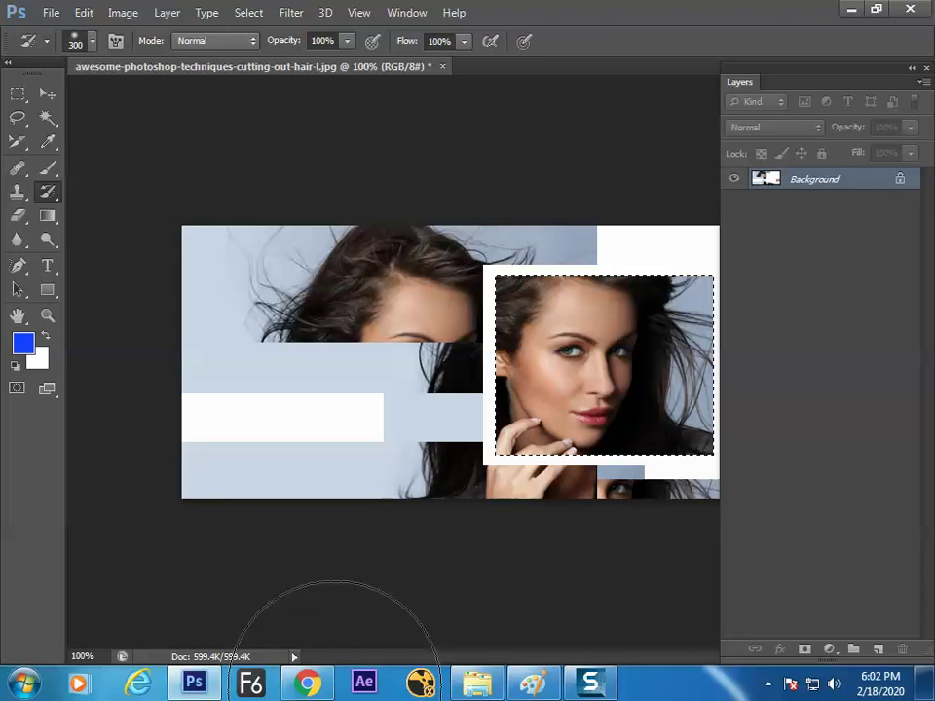
{"action": "key", "text": "Tab"}
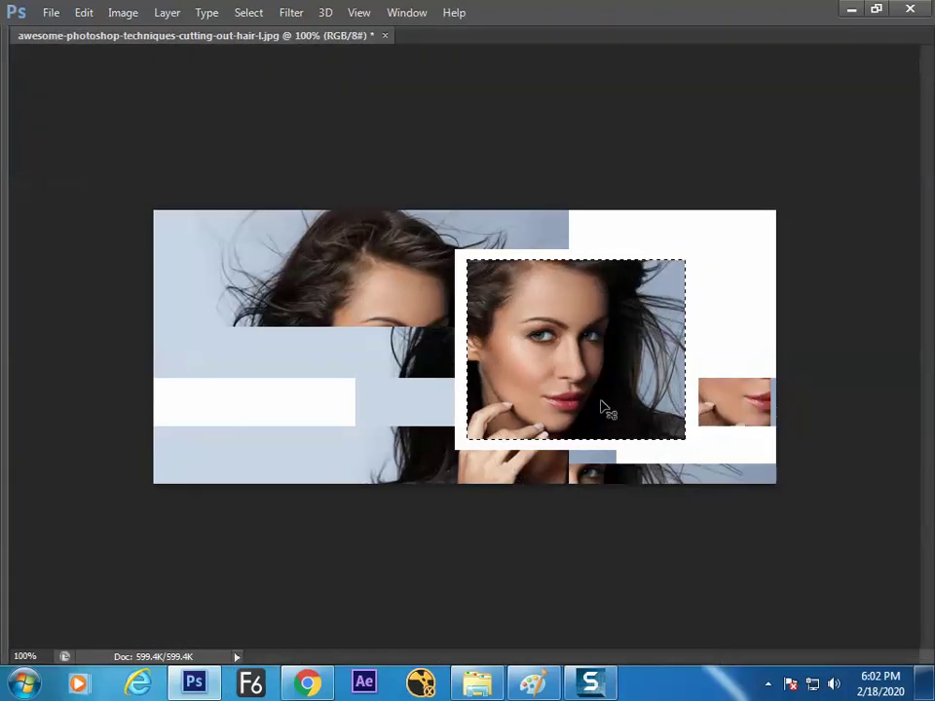
{"action": "key", "text": "ctrl+d"}
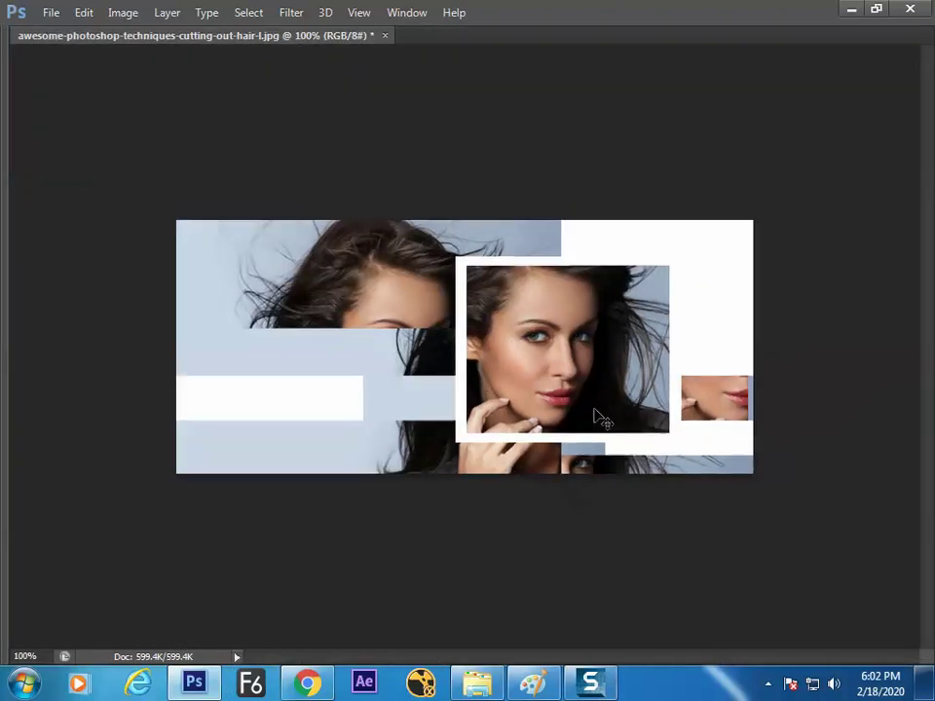
{"action": "key", "text": "ctrl+minus"}
{"action": "key", "text": "Tab"}
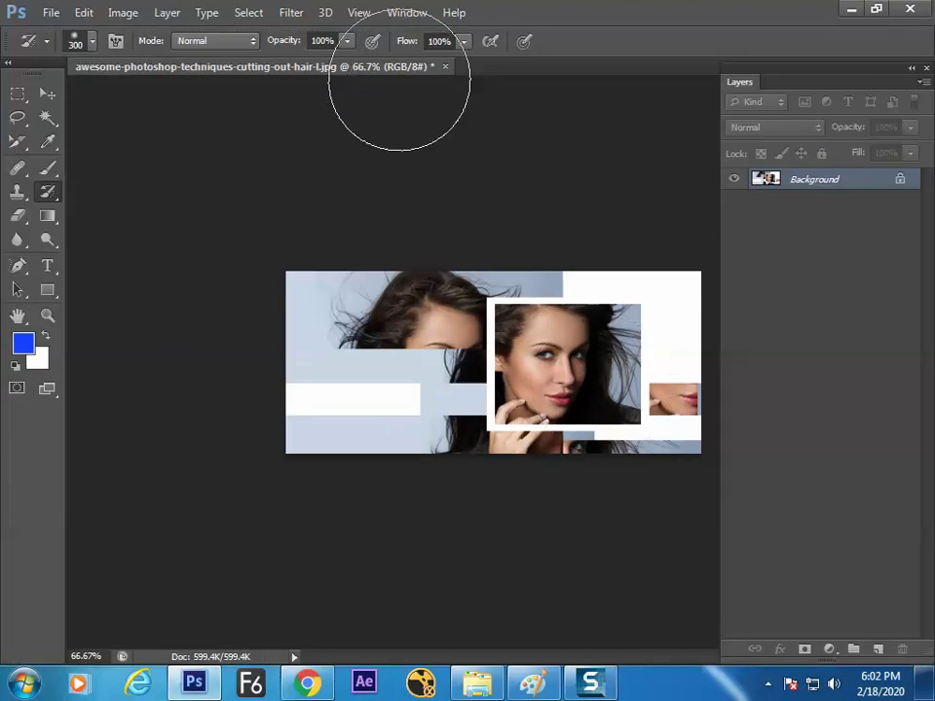
- Detach the portrait into its own floating window and enlarge the window around the picture
{"action": "key", "text": "f"}
{"action": "key", "text": "f"}
{"action": "key", "text": "f"}
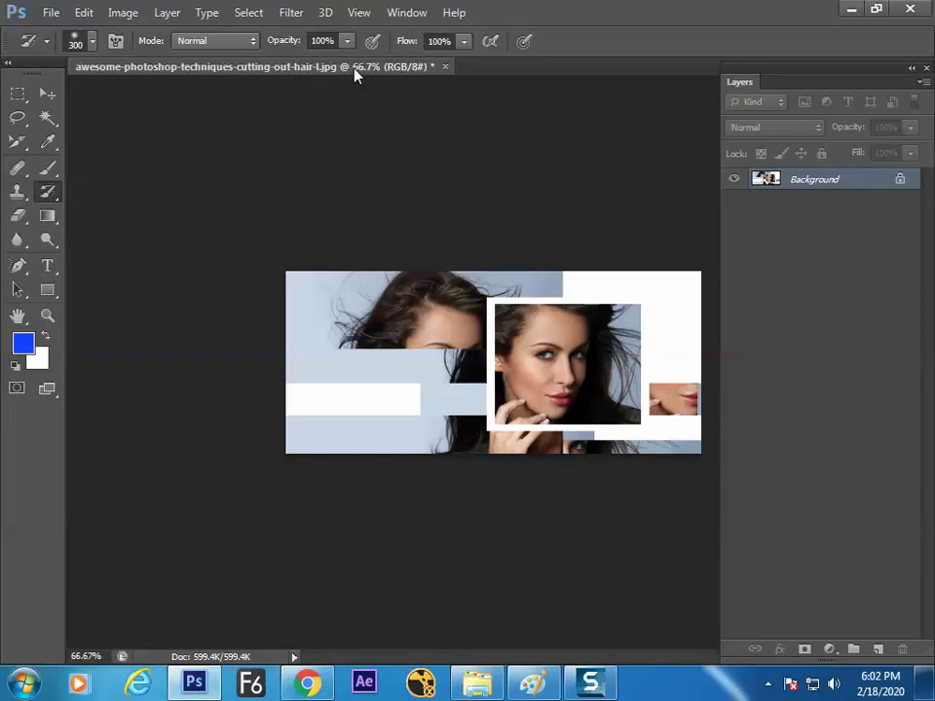
{"action": "left_click_drag", "start_coordinate": [355, 68], "coordinate": [386, 115]}
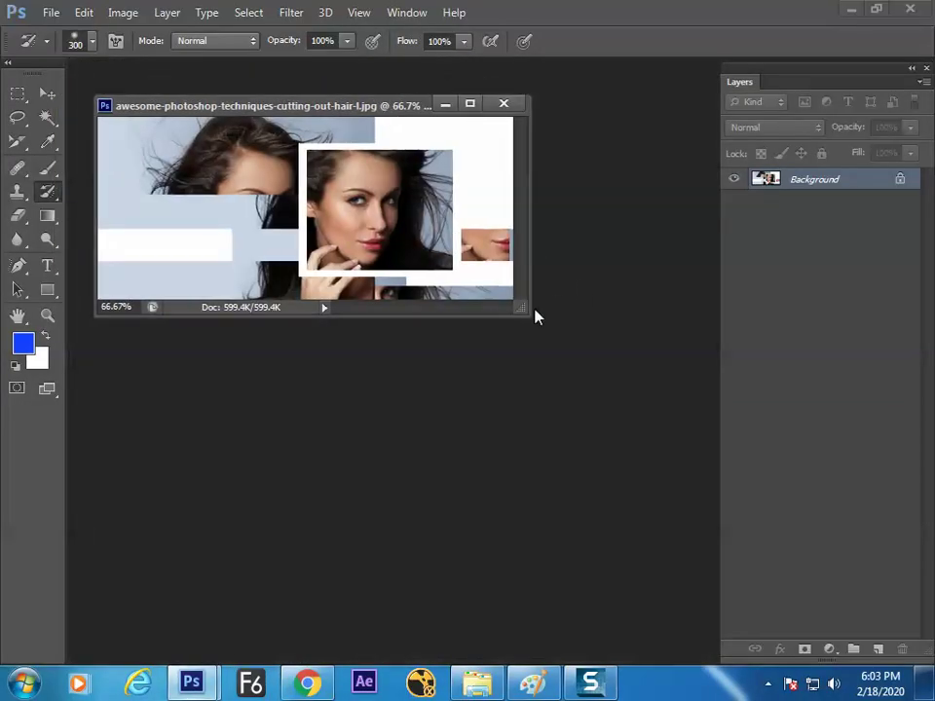
{"action": "left_click_drag", "start_coordinate": [528, 313], "coordinate": [587, 389]}
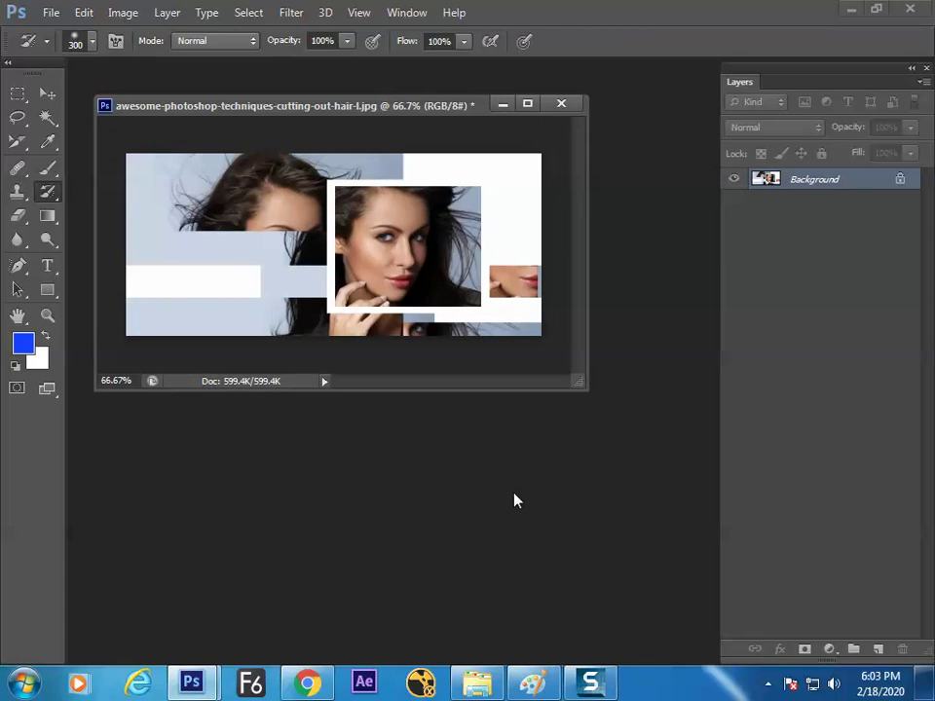
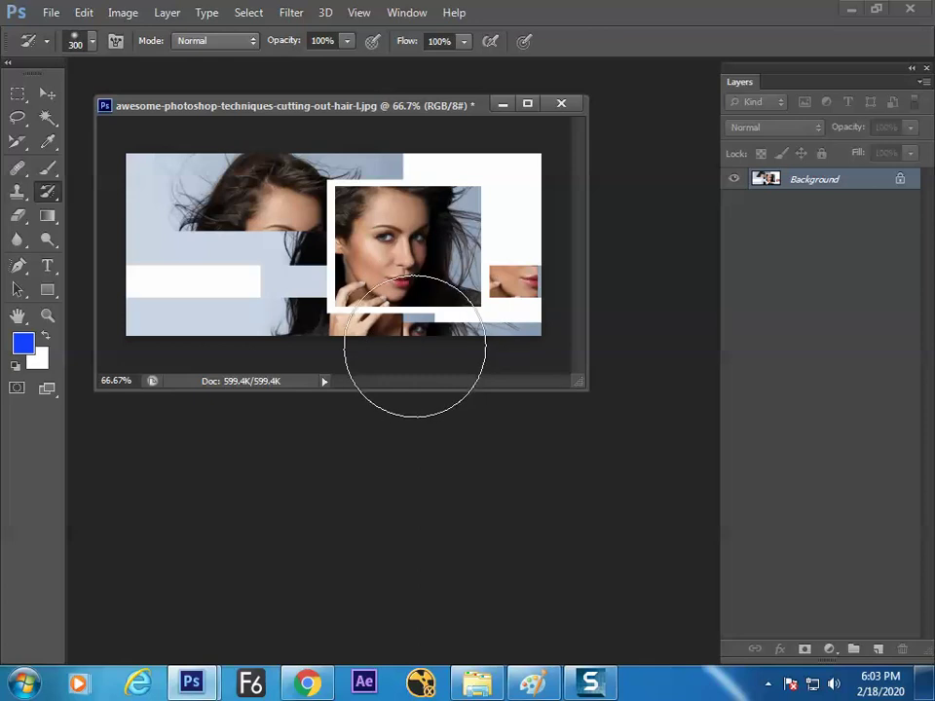
{"action": "mouse_move", "coordinate": [390, 329]}
{"action": "left_mouse_down"}
{"action": "mouse_move", "coordinate": [462, 232]}
{"action": "mouse_move", "coordinate": [474, 314]}
{"action": "left_mouse_up"}
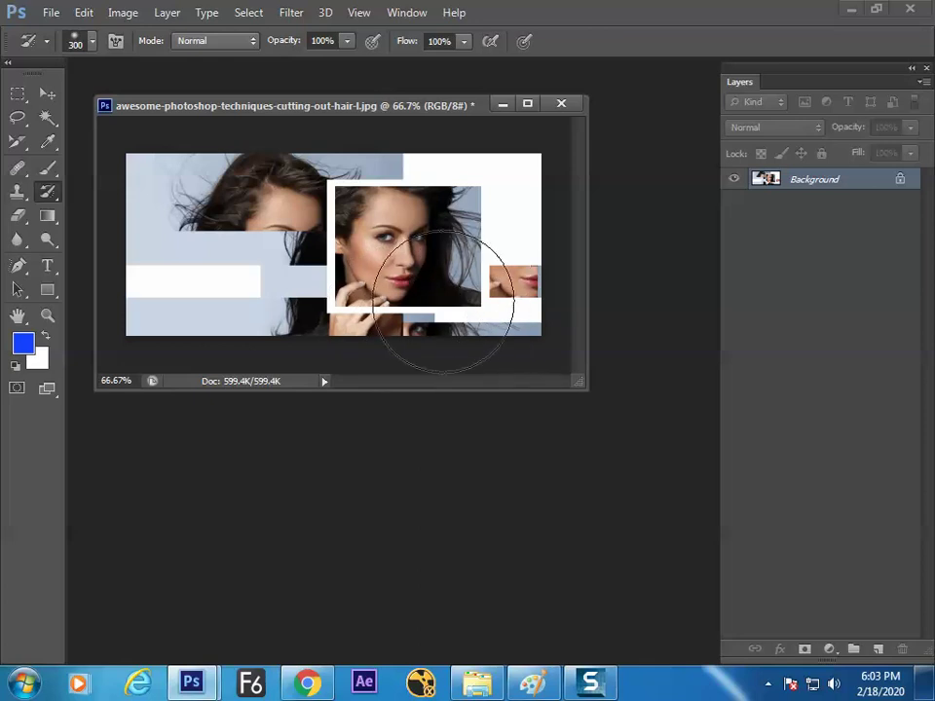
- In full-screen mode, select the restored face just outside its edges and invert the selection to cover the surrounding picture
{"action": "key", "text": "f"}
{"action": "key", "text": "f"}
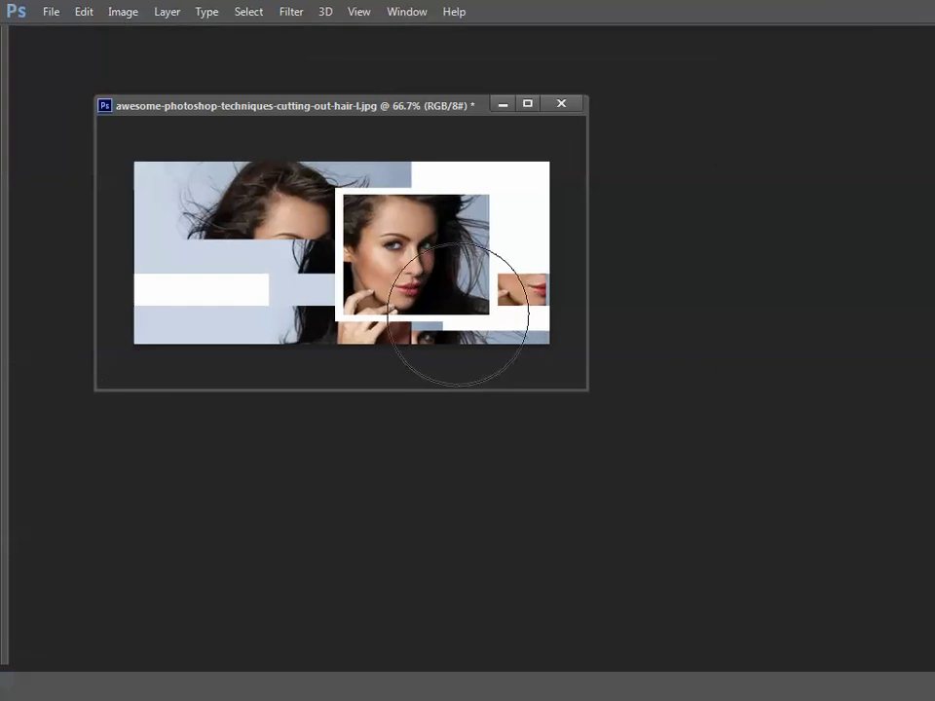
{"action": "key", "text": "ctrl+plus"}
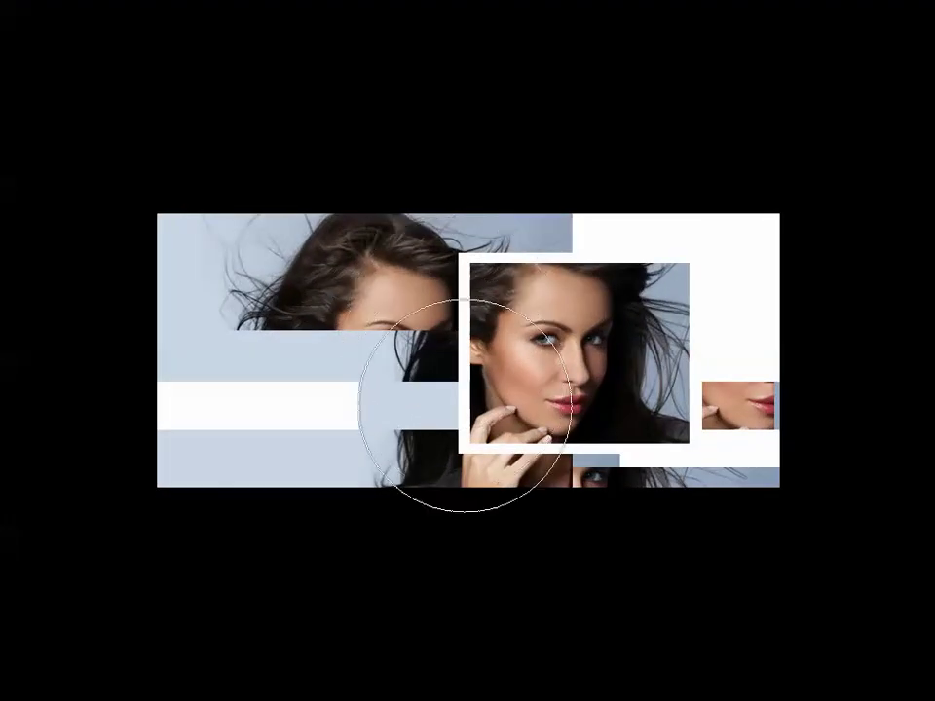
{"action": "key", "text": "f"}
{"action": "key", "text": "v"}
{"action": "key", "text": "f"}
{"action": "key", "text": "f"}
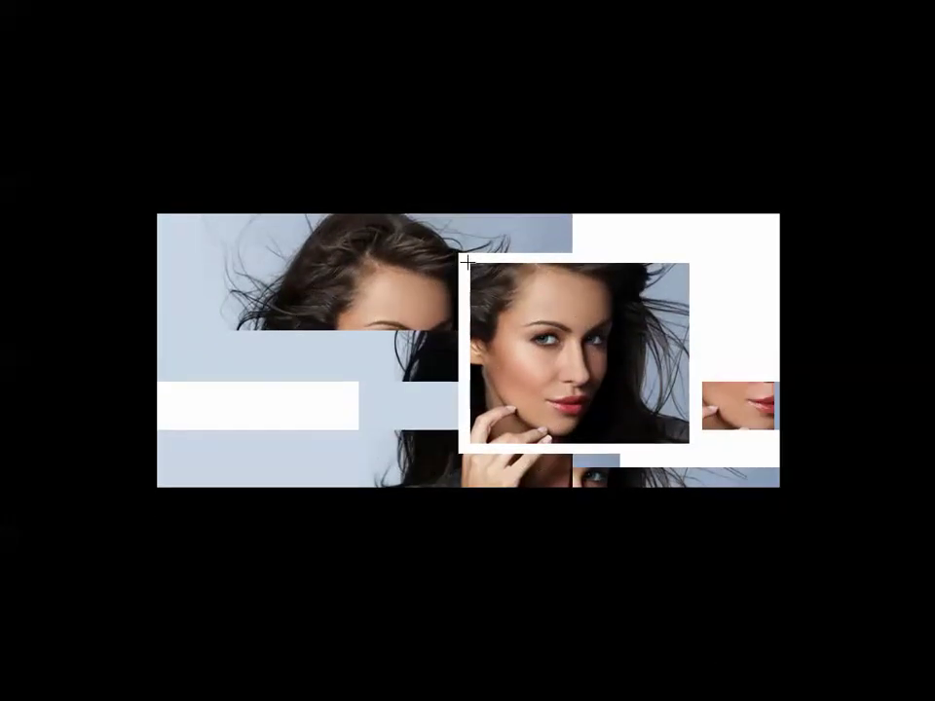
{"action": "left_click_drag", "start_coordinate": [466, 261], "coordinate": [693, 446]}
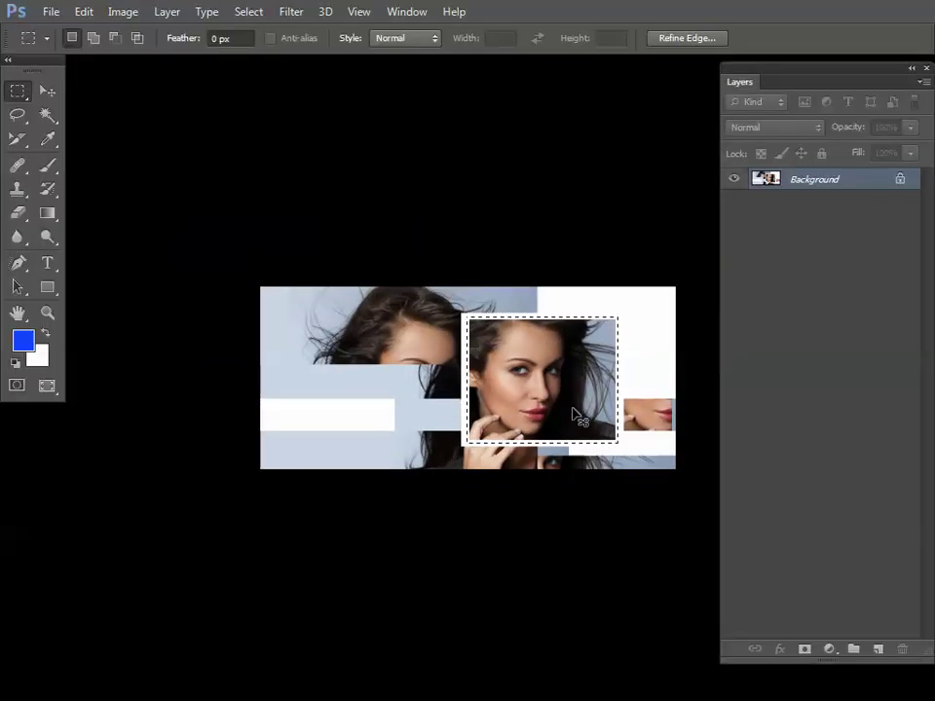
{"action": "key", "text": "ctrl+shift+i"}
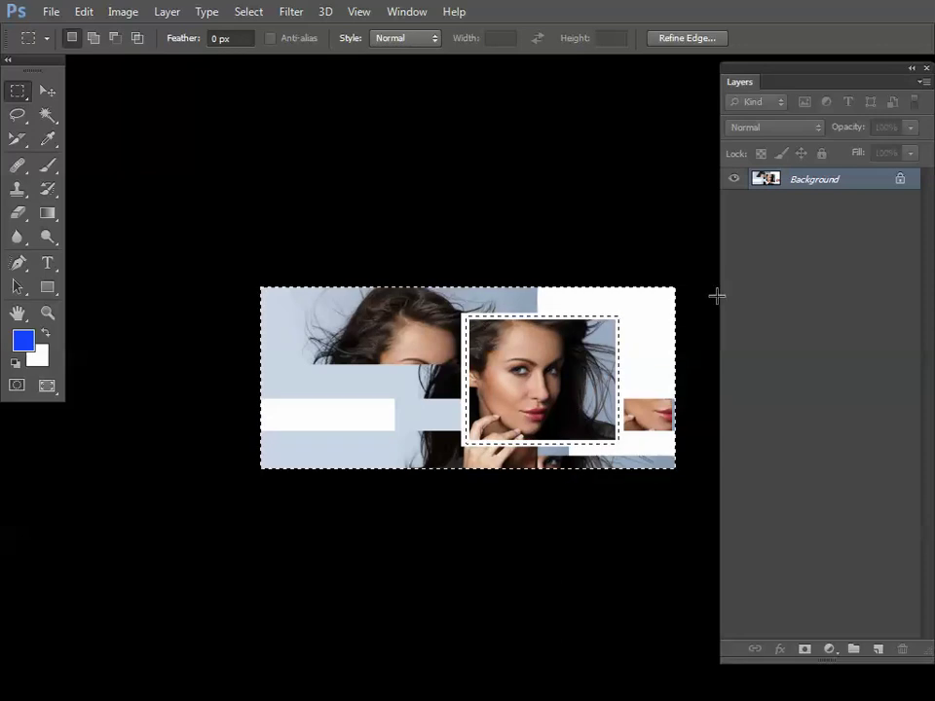
- Add a new layer, fill the selected surroundings with white, deselect and set the layer's blending mode to Saturation
{"action": "left_click", "coordinate": [877, 651]}
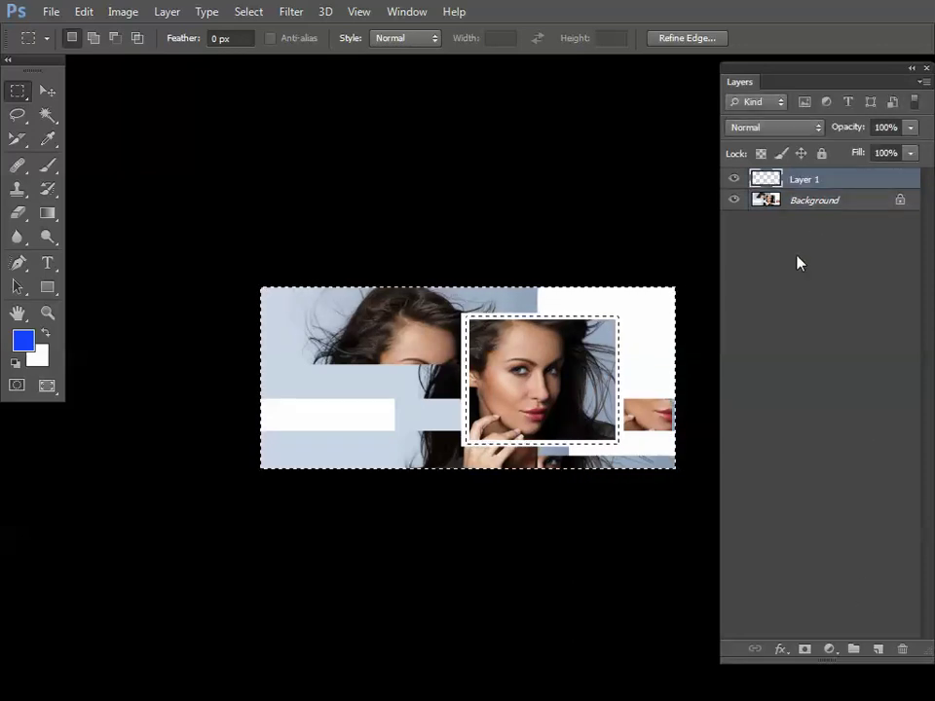
{"action": "key", "text": "ctrl+BackSpace"}
{"action": "key", "text": "ctrl+d"}
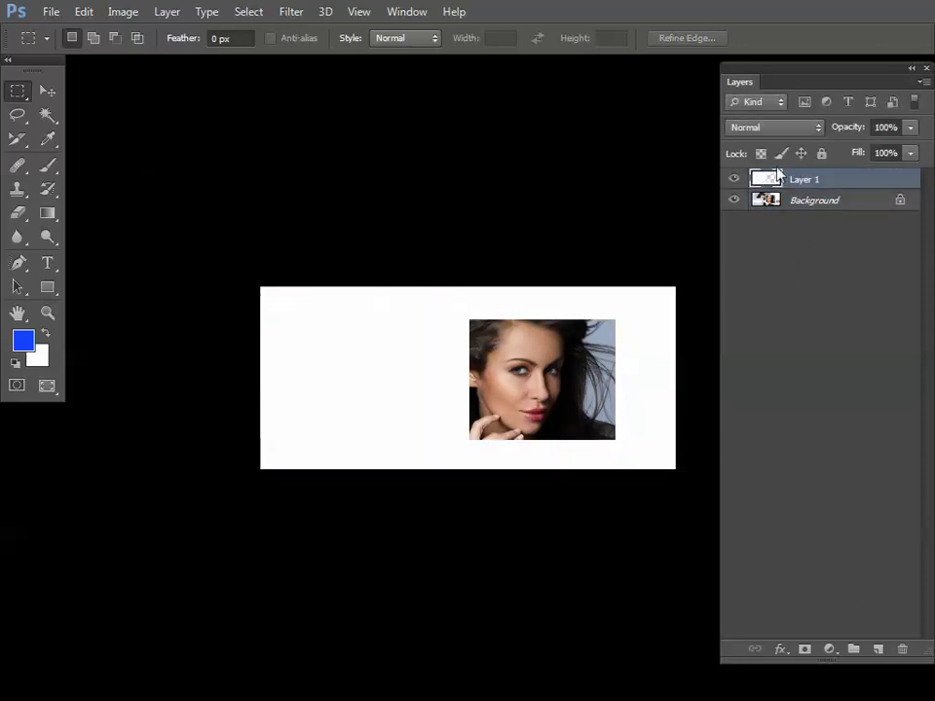
{"action": "left_click", "coordinate": [779, 128]}
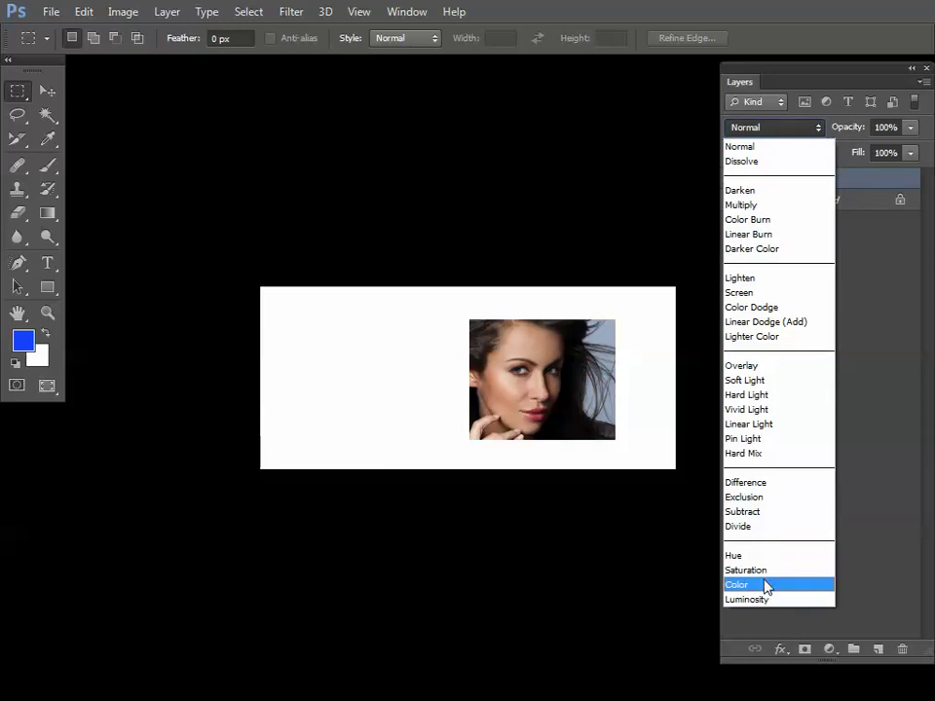
{"action": "left_click", "coordinate": [764, 571]}
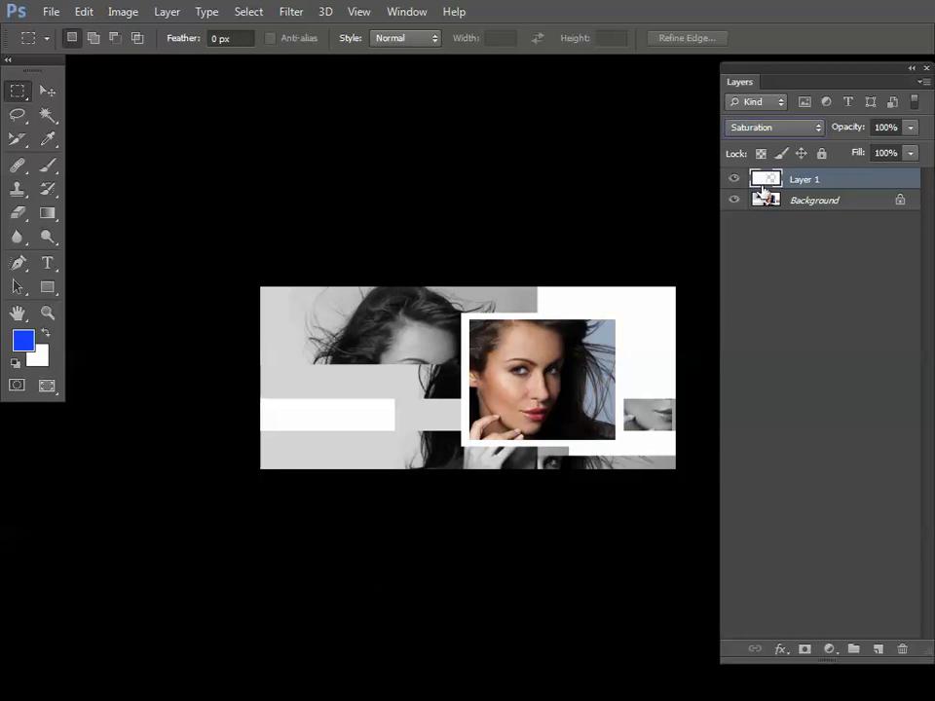
- Examine the collage with its colour face and black-and-white surroundings in full screen and at different magnifications
{"action": "left_click", "coordinate": [46, 90]}
{"action": "key", "text": "f"}
{"action": "key", "text": "f"}
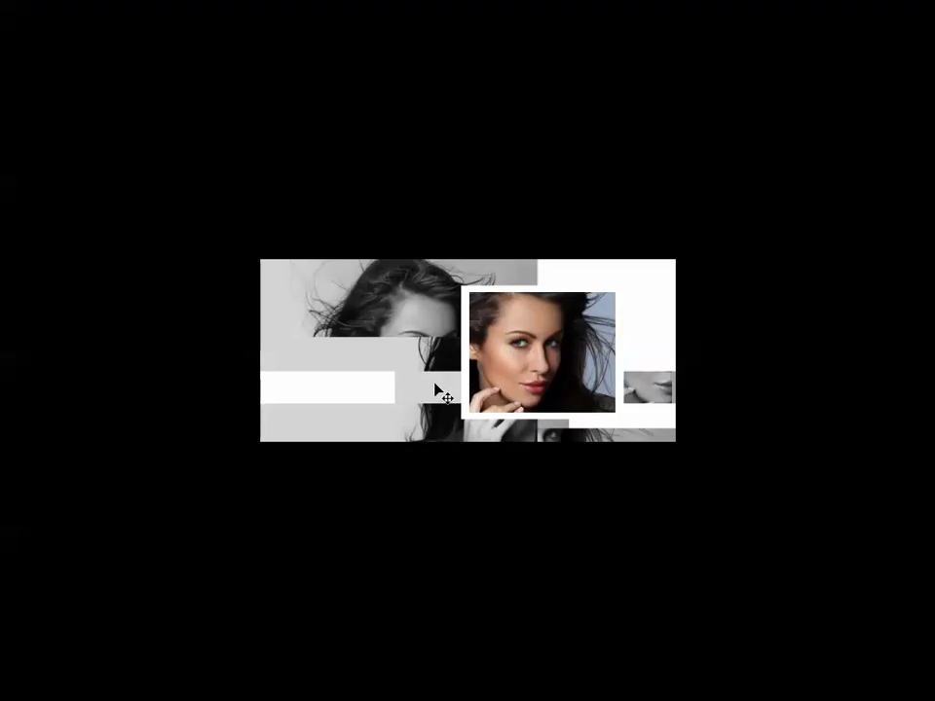
{"action": "key", "text": "ctrl+plus"}
{"action": "key", "text": "ctrl+plus"}
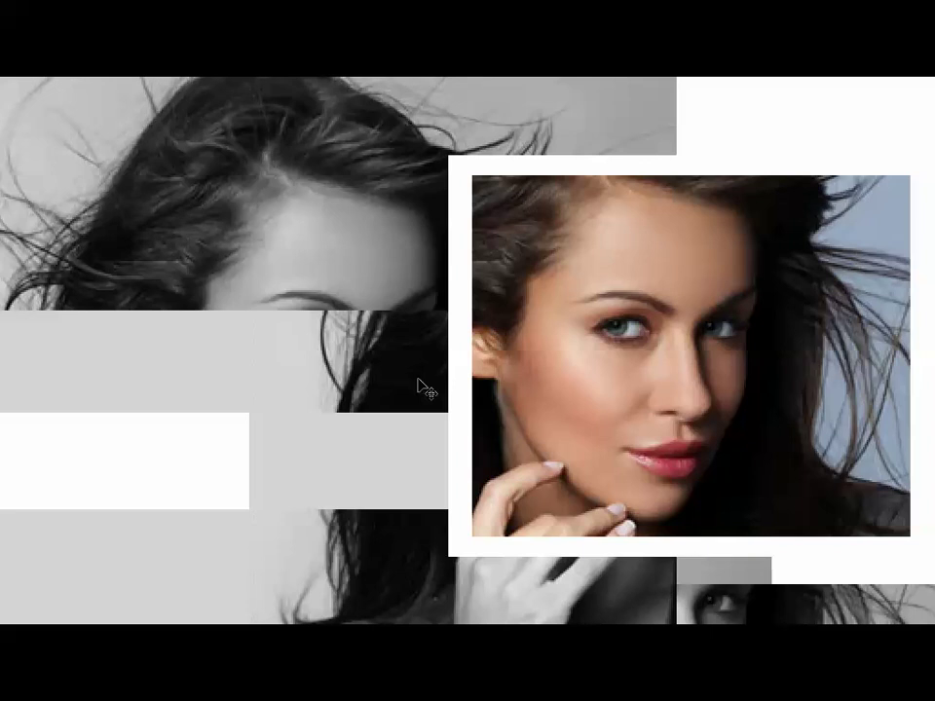
{"action": "key", "text": "ctrl+minus"}
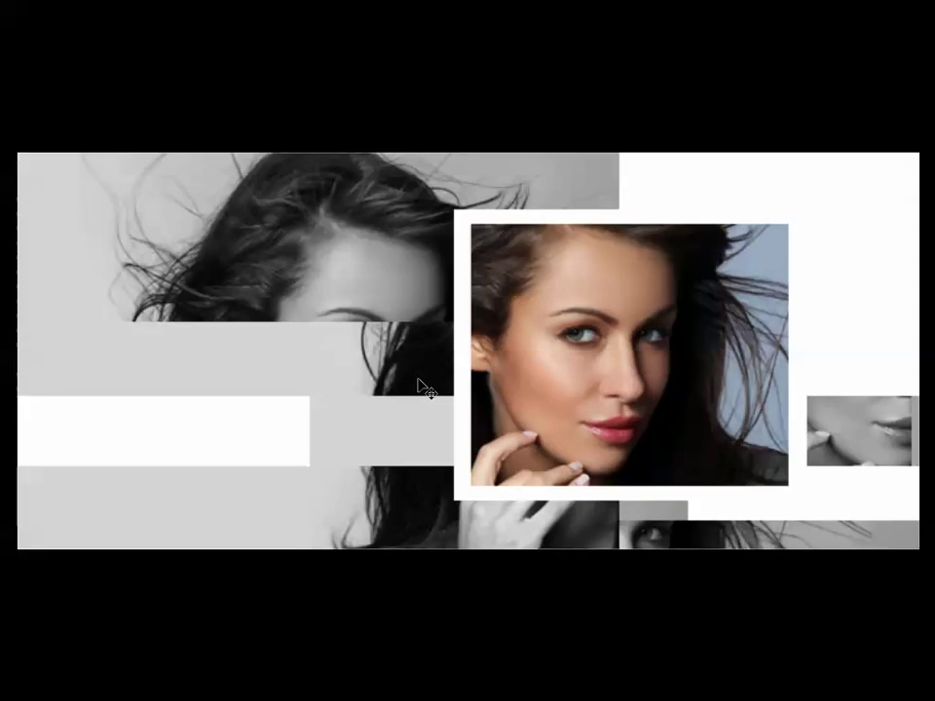
{"action": "key", "text": "f"}
{"action": "key", "text": "ctrl+minus"}
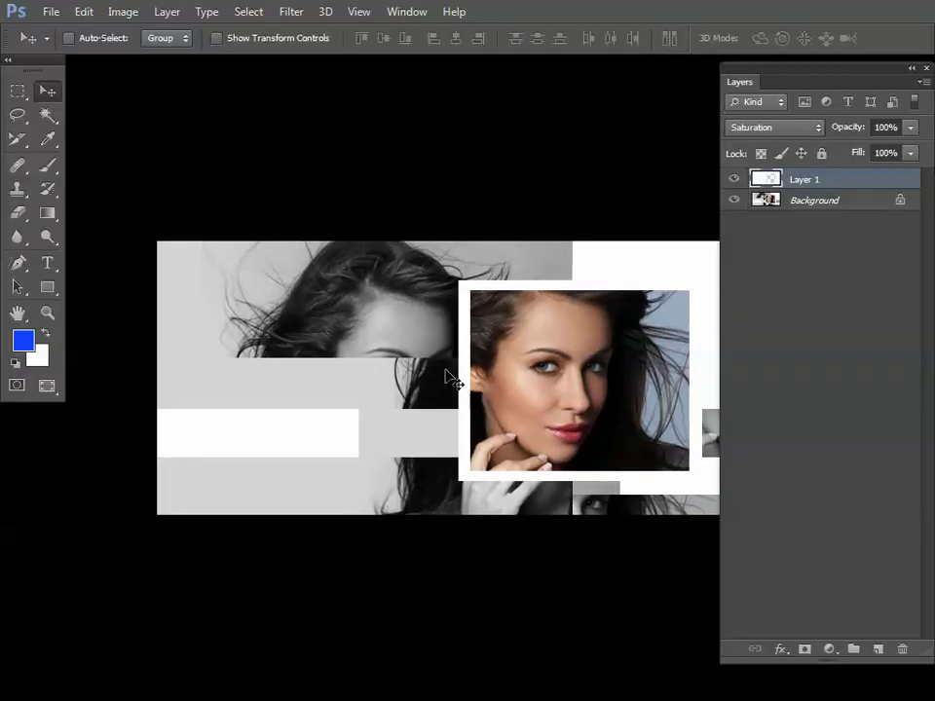
{"action": "key", "text": "ctrl+minus"}
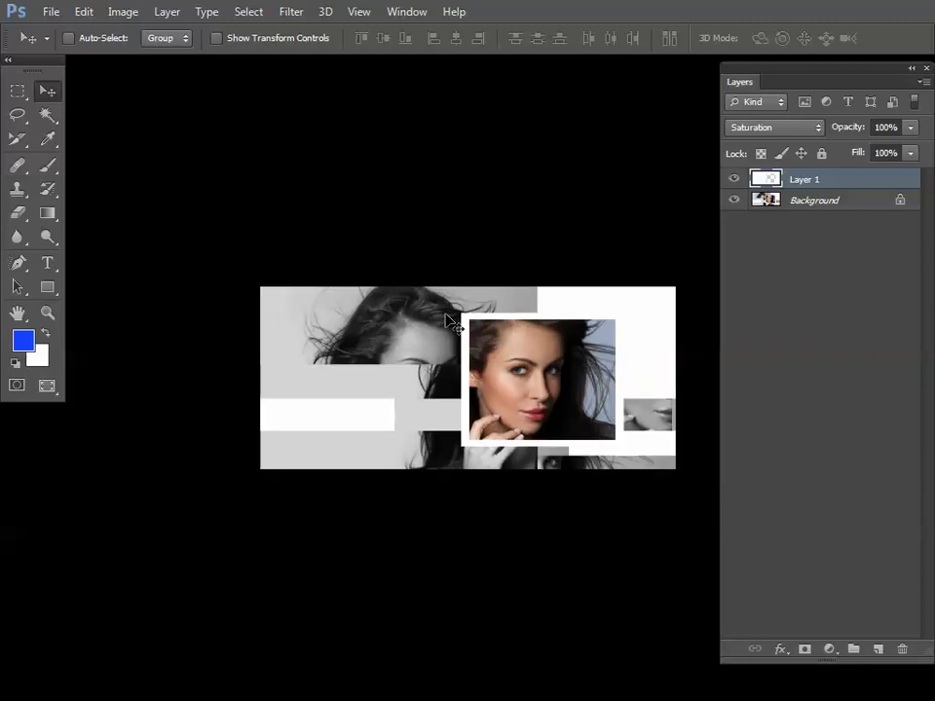
{"action": "key", "text": "f"}
{"action": "left_click_drag", "start_coordinate": [452, 307], "coordinate": [494, 303]}
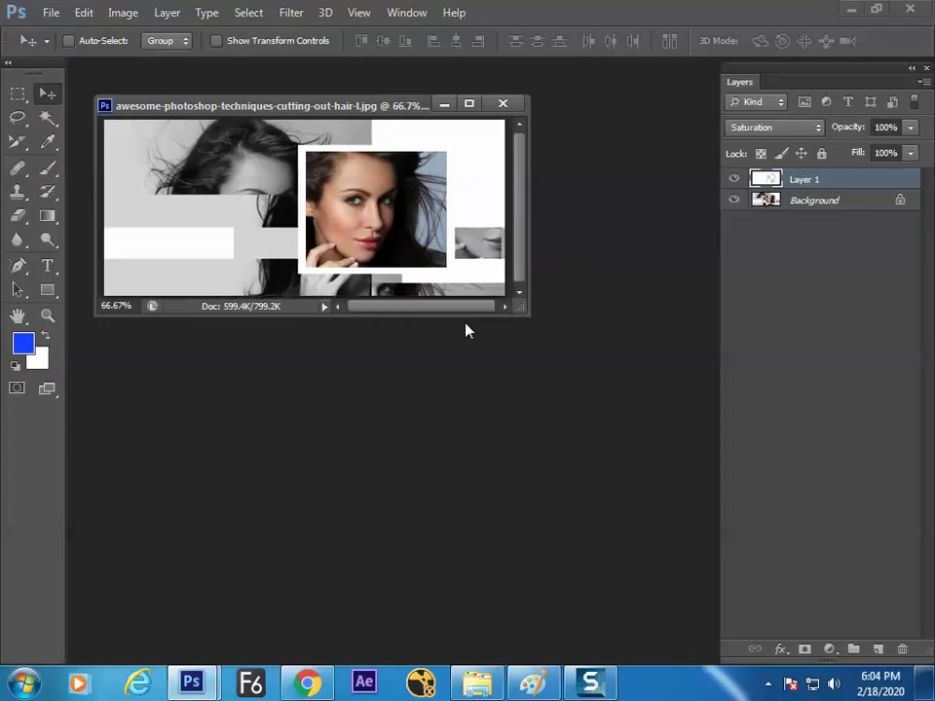
{"action": "key", "text": "ctrl+minus"}
- Run Define Pattern on the portrait collage and close its dialog
{"action": "left_click", "coordinate": [86, 13]}
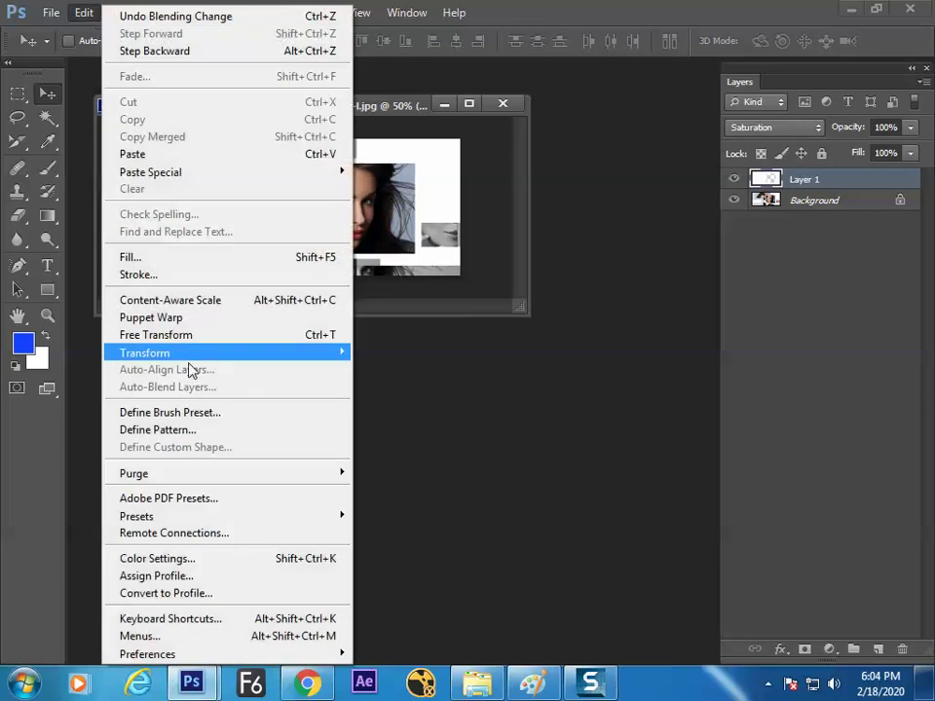
{"action": "left_click", "coordinate": [196, 438]}
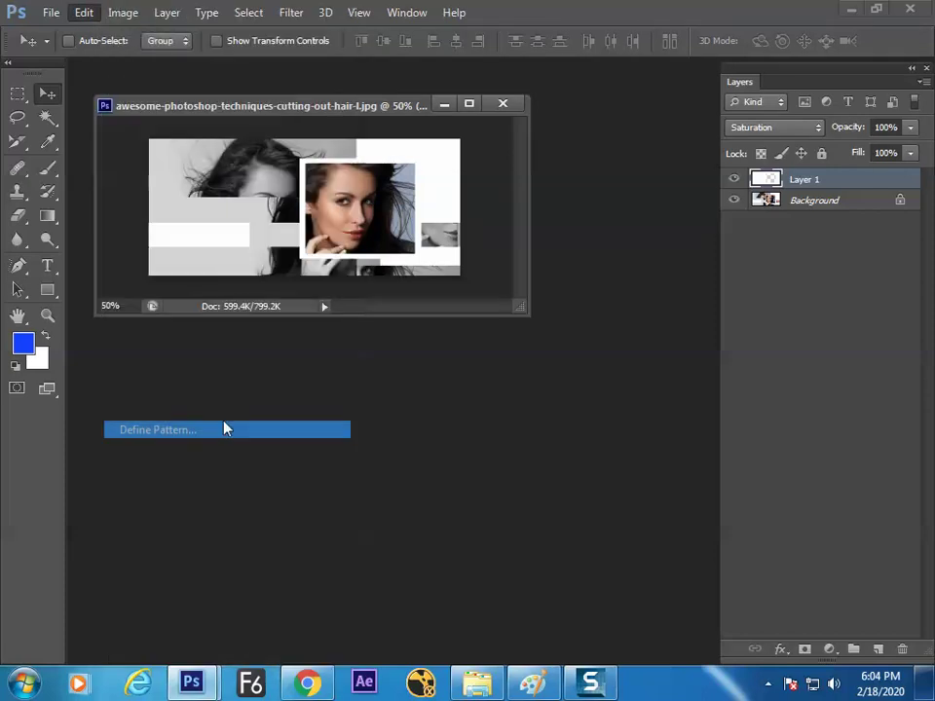
{"action": "left_click", "coordinate": [629, 260]}
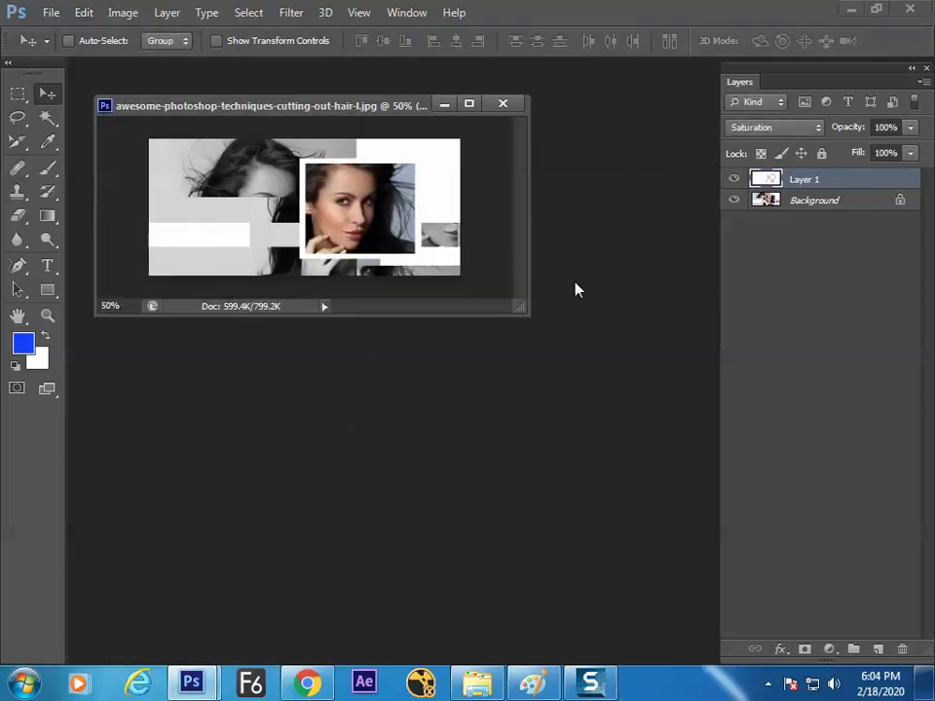
- Try the History Brush at size 300 across Layer 1 of the collage, then undo the stroke
{"action": "left_click", "coordinate": [50, 192]}
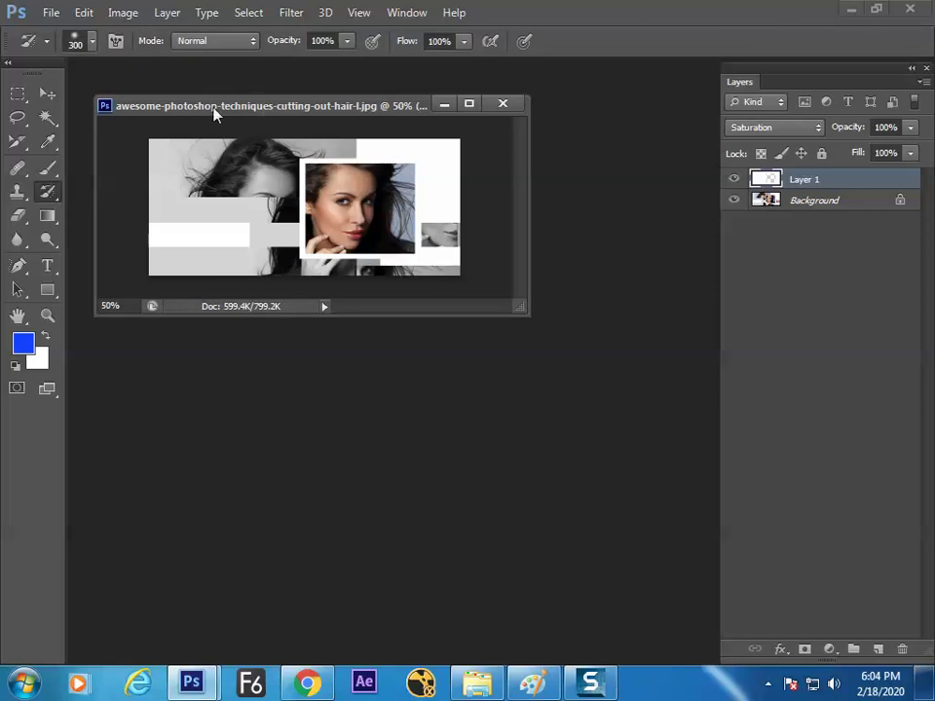
{"action": "left_click_drag", "start_coordinate": [224, 108], "coordinate": [245, 136]}
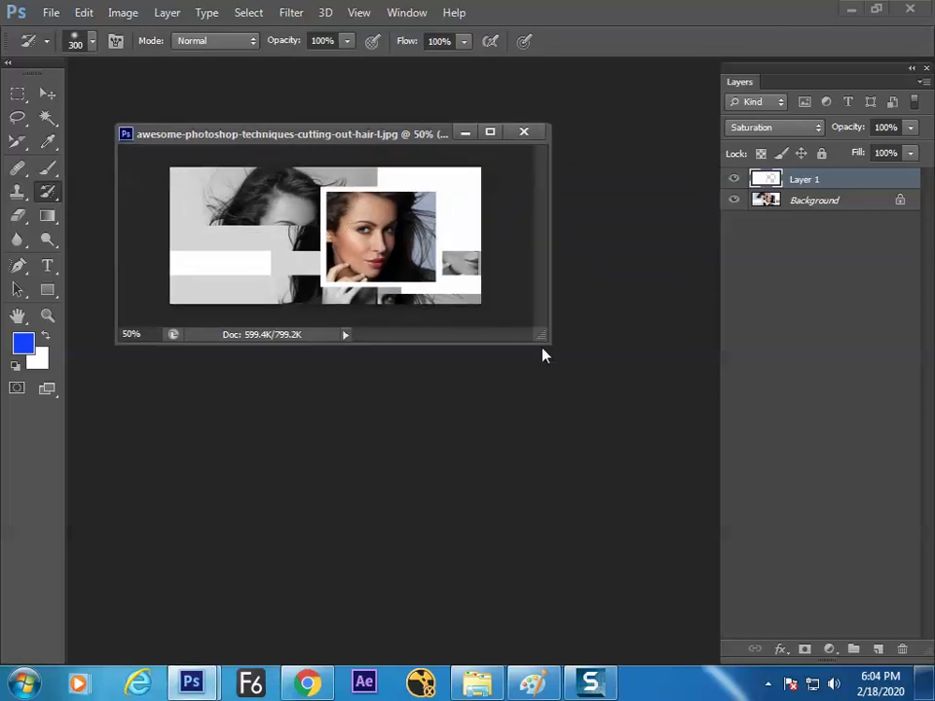
{"action": "left_click_drag", "start_coordinate": [545, 340], "coordinate": [658, 466]}
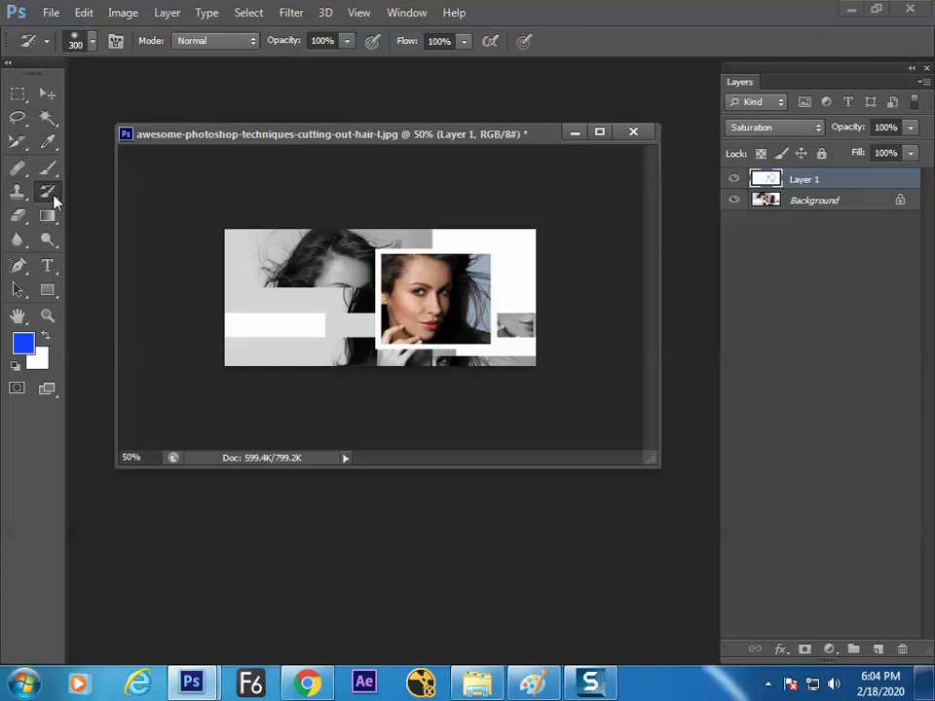
{"action": "mouse_move", "coordinate": [233, 244]}
{"action": "left_mouse_down"}
{"action": "mouse_move", "coordinate": [345, 208]}
{"action": "mouse_move", "coordinate": [494, 290]}
{"action": "left_mouse_up"}
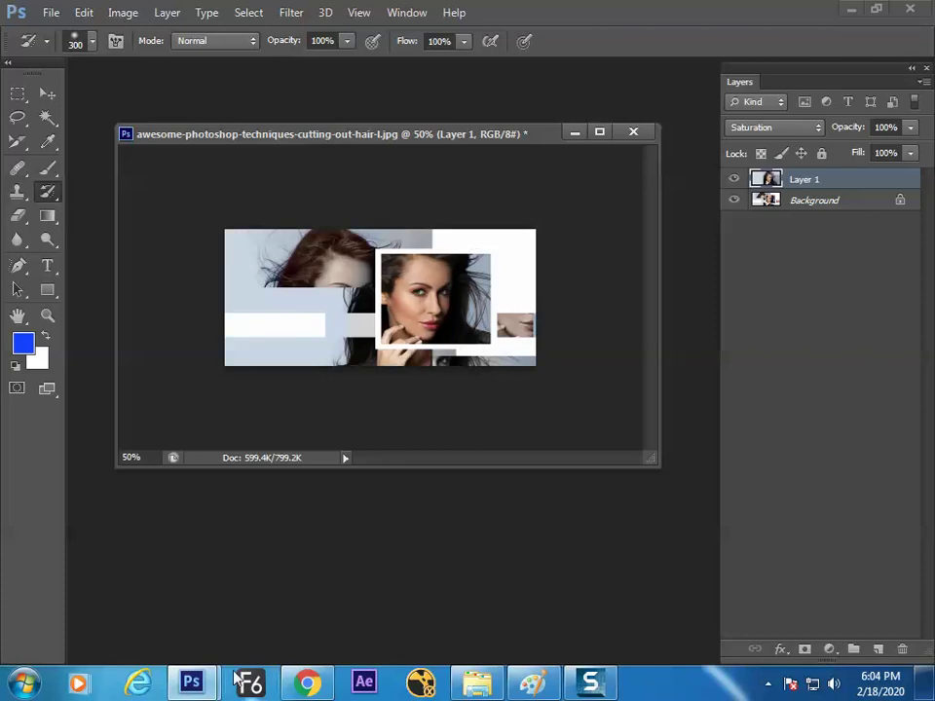
{"action": "key", "text": "ctrl+z"}
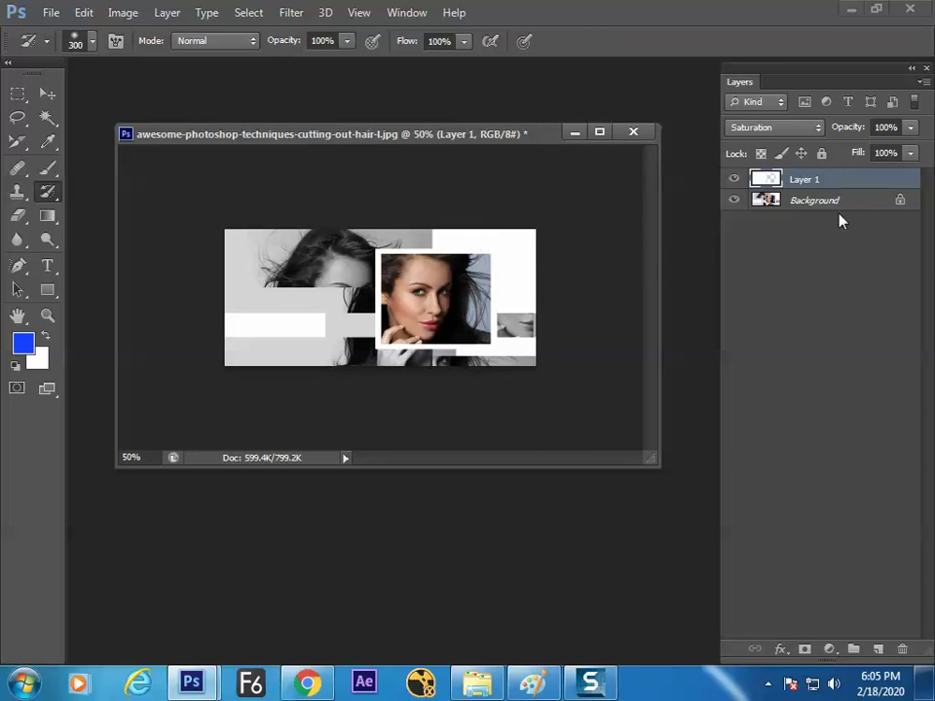
- Revert the collage document to its last saved version
{"action": "left_click", "coordinate": [44, 13]}
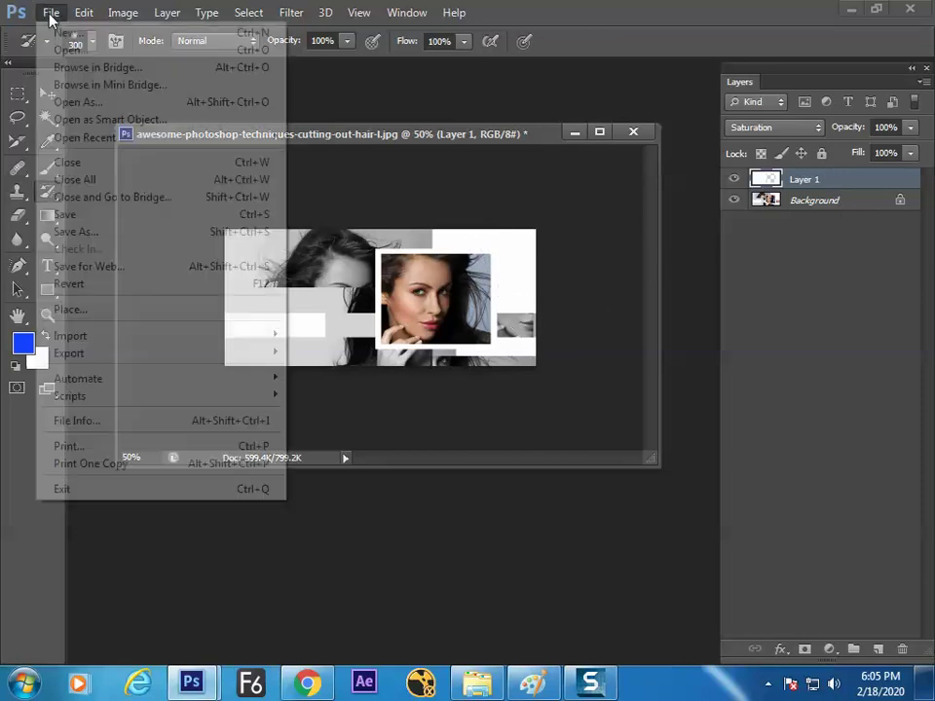
{"action": "left_click", "coordinate": [112, 284]}
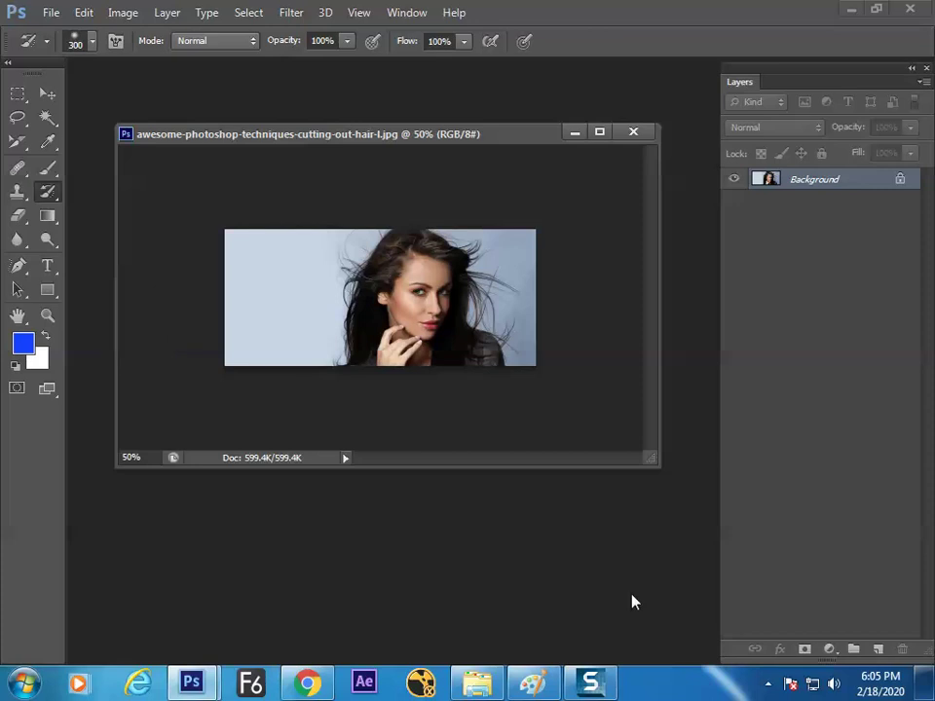
- Switch to Paint and handwrite "History" in the blank space beneath the animation notes, with a circled "Y" below it
{"action": "left_click", "coordinate": [551, 681]}
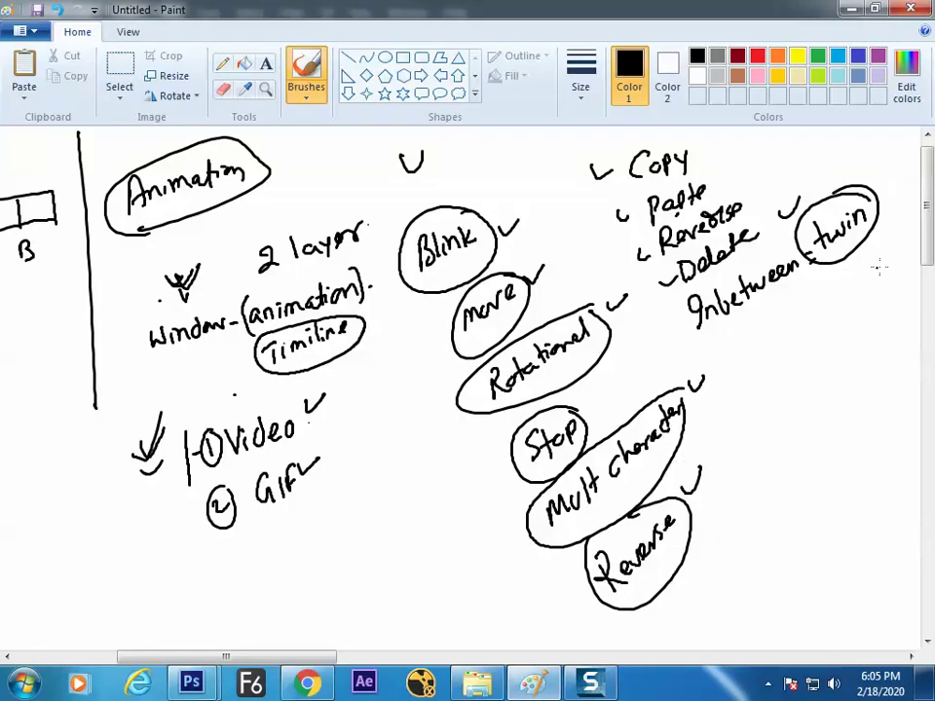
{"action": "scroll", "coordinate": [876, 293], "scroll_direction": "down", "scroll_amount": 5}
{"action": "left_click_drag", "start_coordinate": [197, 244], "coordinate": [199, 290]}
{"action": "mouse_move", "coordinate": [216, 256]}
{"action": "left_mouse_down"}
{"action": "mouse_move", "coordinate": [199, 274]}
{"action": "mouse_move", "coordinate": [219, 284]}
{"action": "left_mouse_up"}
{"action": "mouse_move", "coordinate": [228, 255]}
{"action": "left_mouse_down"}
{"action": "mouse_move", "coordinate": [228, 282]}
{"action": "mouse_move", "coordinate": [237, 281]}
{"action": "left_mouse_up"}
{"action": "mouse_move", "coordinate": [250, 240]}
{"action": "left_mouse_down"}
{"action": "mouse_move", "coordinate": [251, 278]}
{"action": "mouse_move", "coordinate": [259, 251]}
{"action": "left_mouse_up"}
{"action": "left_click_drag", "start_coordinate": [265, 255], "coordinate": [264, 257]}
{"action": "left_click_drag", "start_coordinate": [273, 278], "coordinate": [286, 237]}
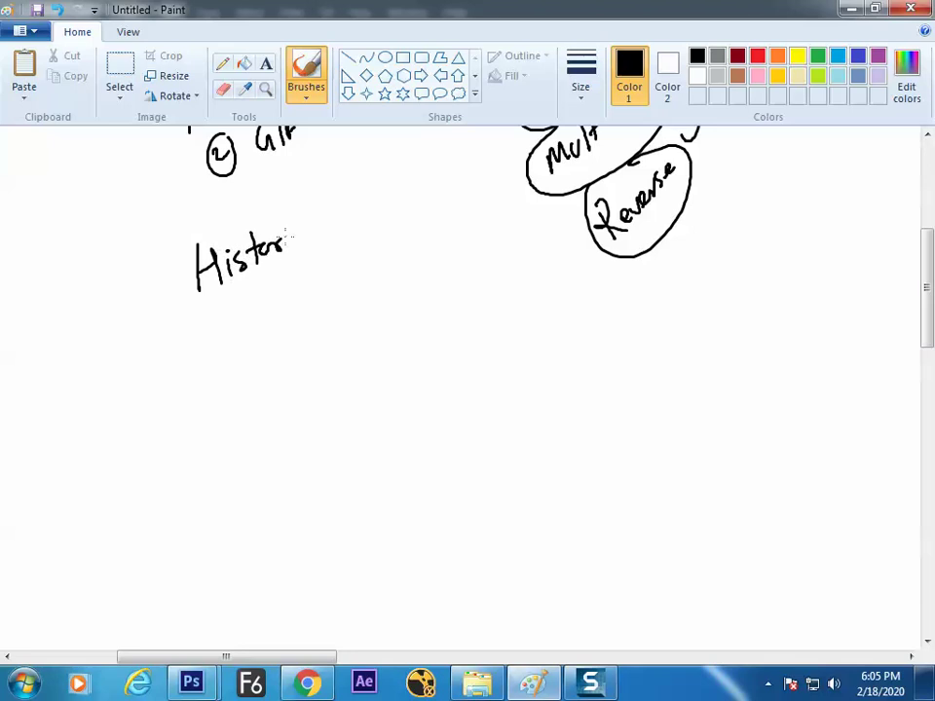
{"action": "mouse_move", "coordinate": [238, 297]}
{"action": "left_mouse_down"}
{"action": "mouse_move", "coordinate": [255, 313]}
{"action": "mouse_move", "coordinate": [257, 341]}
{"action": "left_mouse_up"}
{"action": "left_click_drag", "start_coordinate": [275, 284], "coordinate": [282, 290]}
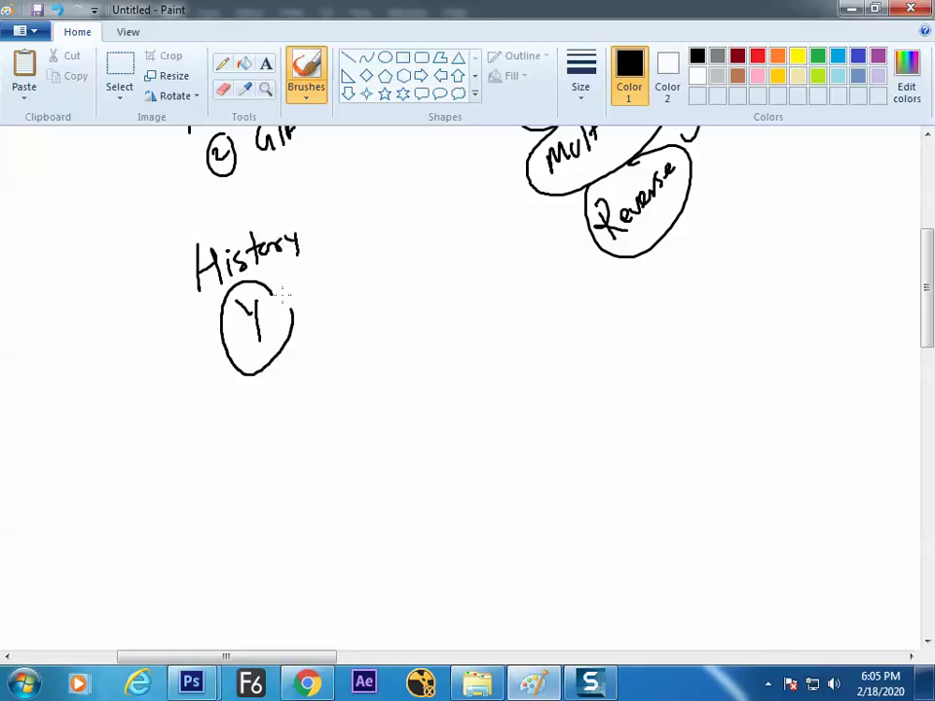
- Handwrite "Revert" beside the History heading, with a circled "F12" below it
{"action": "left_click_drag", "start_coordinate": [360, 191], "coordinate": [361, 227]}
{"action": "left_click_drag", "start_coordinate": [362, 193], "coordinate": [376, 218]}
{"action": "left_click_drag", "start_coordinate": [378, 208], "coordinate": [418, 204]}
{"action": "left_click_drag", "start_coordinate": [420, 194], "coordinate": [429, 199]}
{"action": "mouse_move", "coordinate": [436, 171]}
{"action": "left_mouse_down"}
{"action": "mouse_move", "coordinate": [435, 194]}
{"action": "mouse_move", "coordinate": [440, 183]}
{"action": "left_mouse_up"}
{"action": "mouse_move", "coordinate": [398, 256]}
{"action": "left_mouse_down"}
{"action": "mouse_move", "coordinate": [401, 283]}
{"action": "mouse_move", "coordinate": [429, 269]}
{"action": "mouse_move", "coordinate": [388, 288]}
{"action": "mouse_move", "coordinate": [423, 232]}
{"action": "left_mouse_up"}
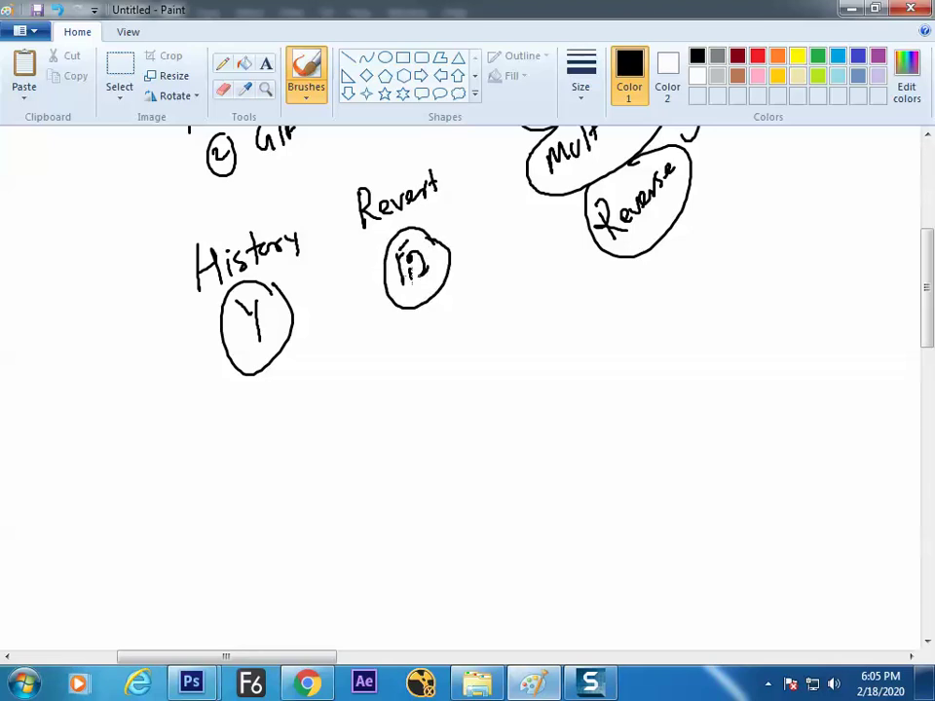
- Write "Tool Bar" under the History shortcut and "File" under the Revert shortcut
{"action": "mouse_move", "coordinate": [255, 413]}
{"action": "left_mouse_down"}
{"action": "mouse_move", "coordinate": [255, 440]}
{"action": "mouse_move", "coordinate": [295, 401]}
{"action": "left_mouse_up"}
{"action": "mouse_move", "coordinate": [270, 450]}
{"action": "left_mouse_down"}
{"action": "mouse_move", "coordinate": [283, 467]}
{"action": "mouse_move", "coordinate": [302, 467]}
{"action": "mouse_move", "coordinate": [319, 429]}
{"action": "left_mouse_up"}
{"action": "mouse_move", "coordinate": [449, 336]}
{"action": "left_mouse_down"}
{"action": "mouse_move", "coordinate": [444, 355]}
{"action": "mouse_move", "coordinate": [452, 350]}
{"action": "left_mouse_up"}
{"action": "mouse_move", "coordinate": [458, 341]}
{"action": "left_mouse_down"}
{"action": "mouse_move", "coordinate": [459, 360]}
{"action": "mouse_move", "coordinate": [472, 355]}
{"action": "left_mouse_up"}
{"action": "left_click_drag", "start_coordinate": [477, 342], "coordinate": [493, 336]}
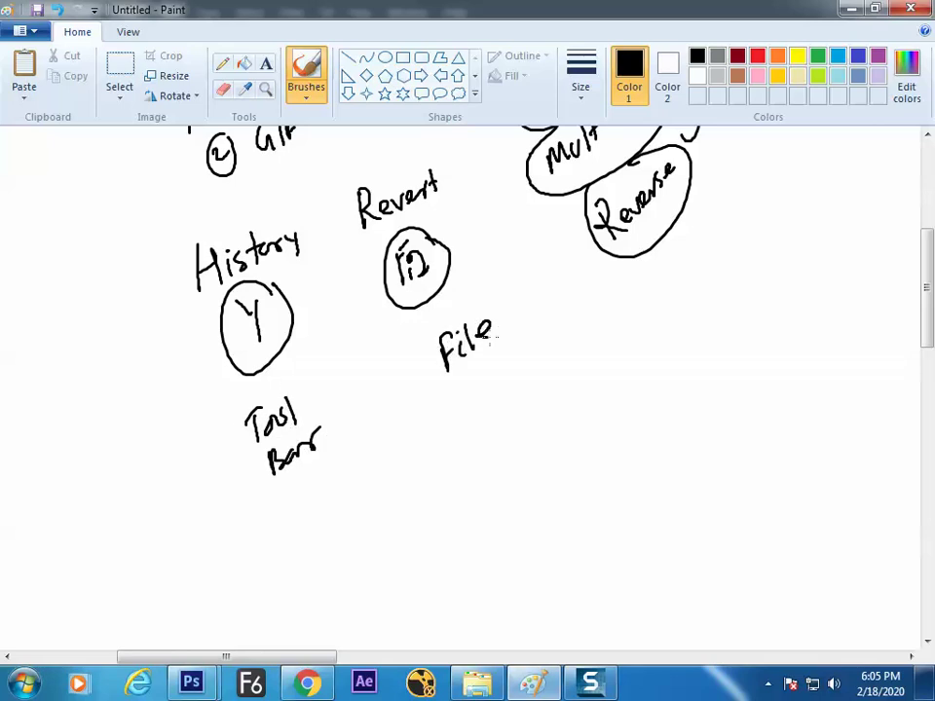
- Draw a dividing line between the History and Revert columns and a line across beneath both shortcuts
{"action": "left_click_drag", "start_coordinate": [318, 201], "coordinate": [389, 407]}
{"action": "left_click_drag", "start_coordinate": [379, 395], "coordinate": [389, 407]}
{"action": "left_click_drag", "start_coordinate": [209, 416], "coordinate": [474, 281]}
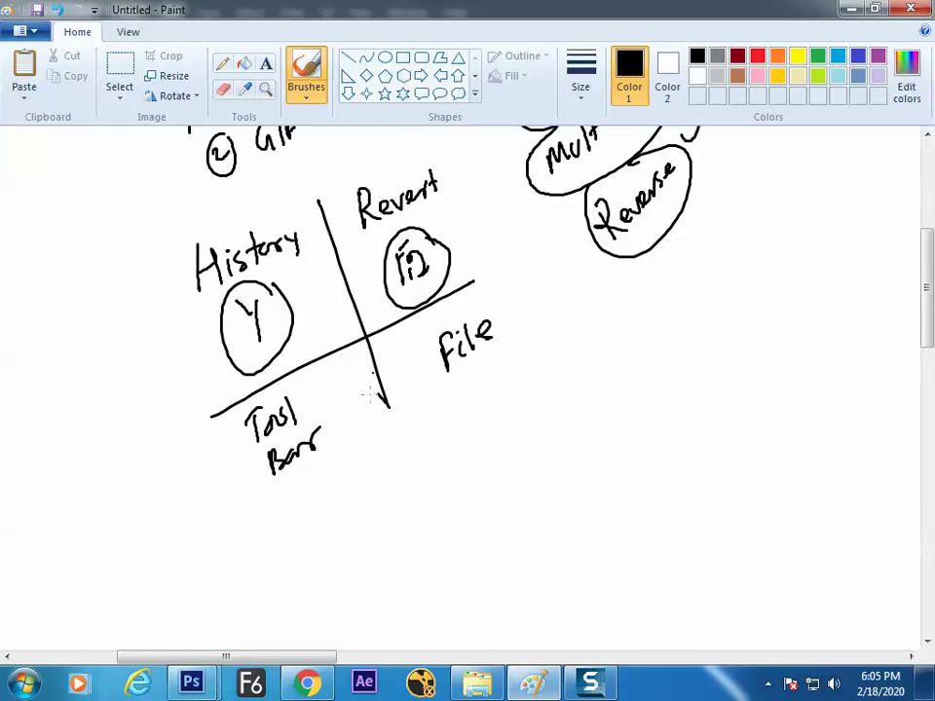
- Write "selected area" in the History column and "everywhere" in the Revert column
{"action": "mouse_move", "coordinate": [308, 527]}
{"action": "left_mouse_down"}
{"action": "mouse_move", "coordinate": [298, 545]}
{"action": "mouse_move", "coordinate": [343, 524]}
{"action": "left_mouse_up"}
{"action": "left_click_drag", "start_coordinate": [353, 497], "coordinate": [355, 521]}
{"action": "left_click_drag", "start_coordinate": [349, 510], "coordinate": [376, 501]}
{"action": "left_click_drag", "start_coordinate": [378, 503], "coordinate": [383, 483]}
{"action": "mouse_move", "coordinate": [361, 551]}
{"action": "left_mouse_down"}
{"action": "mouse_move", "coordinate": [356, 563]}
{"action": "mouse_move", "coordinate": [391, 533]}
{"action": "left_mouse_up"}
{"action": "left_click_drag", "start_coordinate": [395, 532], "coordinate": [409, 524]}
{"action": "mouse_move", "coordinate": [471, 450]}
{"action": "left_mouse_down"}
{"action": "mouse_move", "coordinate": [523, 418]}
{"action": "mouse_move", "coordinate": [533, 437]}
{"action": "mouse_move", "coordinate": [558, 389]}
{"action": "mouse_move", "coordinate": [605, 373]}
{"action": "left_mouse_up"}
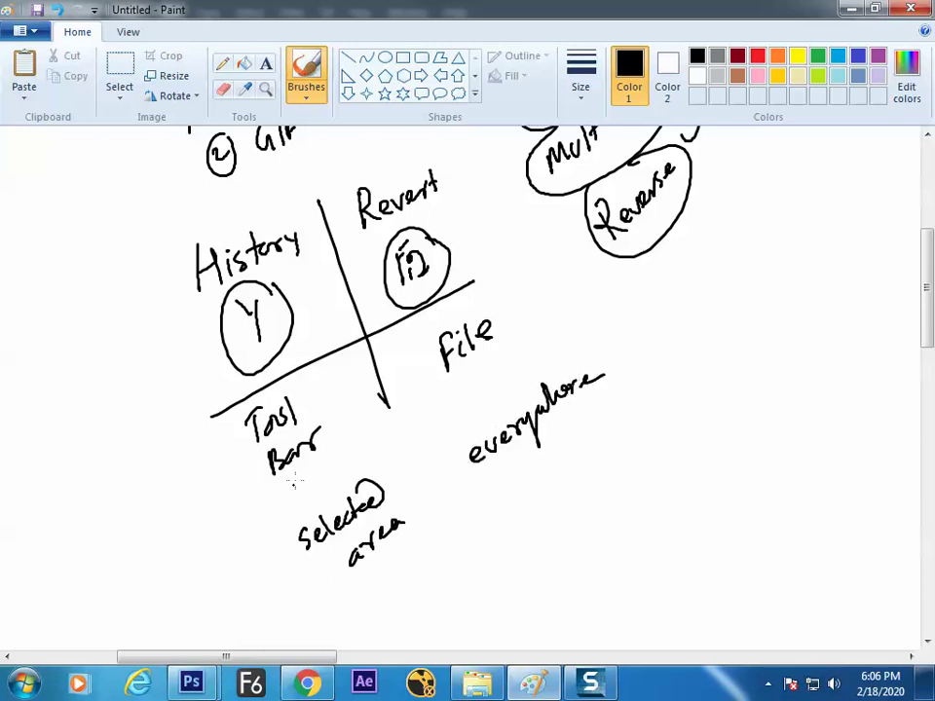
- Complete the table with remaining row lines, add "menu" after "File" and extend the column divider down to the last row
{"action": "left_click_drag", "start_coordinate": [266, 519], "coordinate": [562, 345]}
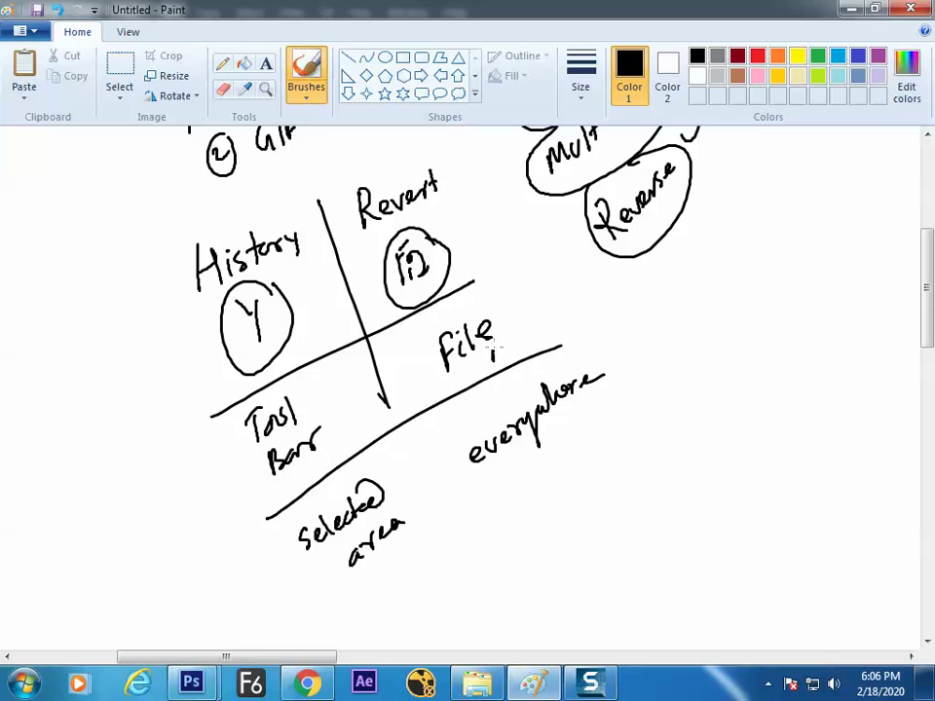
{"action": "left_click_drag", "start_coordinate": [493, 356], "coordinate": [543, 329]}
{"action": "left_click_drag", "start_coordinate": [190, 315], "coordinate": [443, 211]}
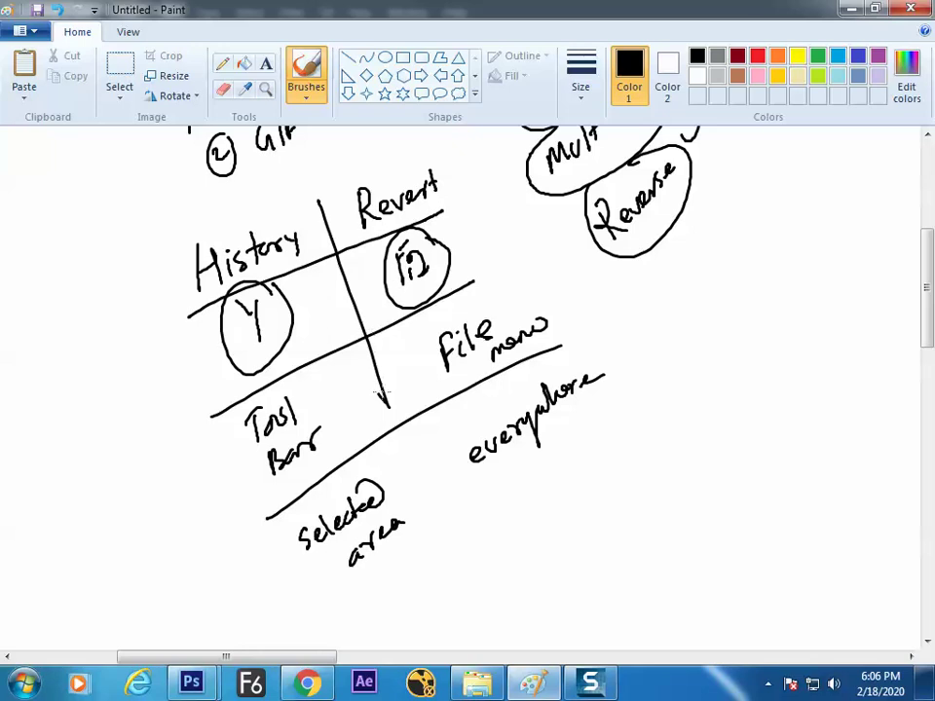
{"action": "left_click_drag", "start_coordinate": [386, 404], "coordinate": [441, 516]}
- Switch to Photoshop and use the Crop tool to extend the portrait's canvas rightwards to about double its width
{"action": "key", "text": "alt+Tab"}
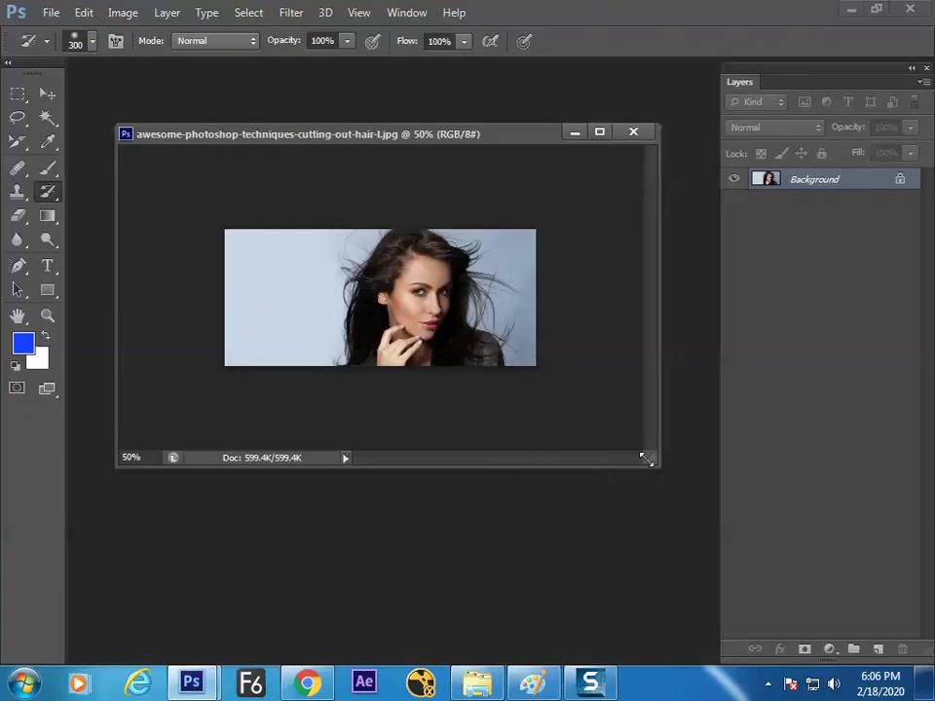
{"action": "left_click_drag", "start_coordinate": [654, 460], "coordinate": [685, 490]}
{"action": "left_click_drag", "start_coordinate": [470, 137], "coordinate": [410, 146]}
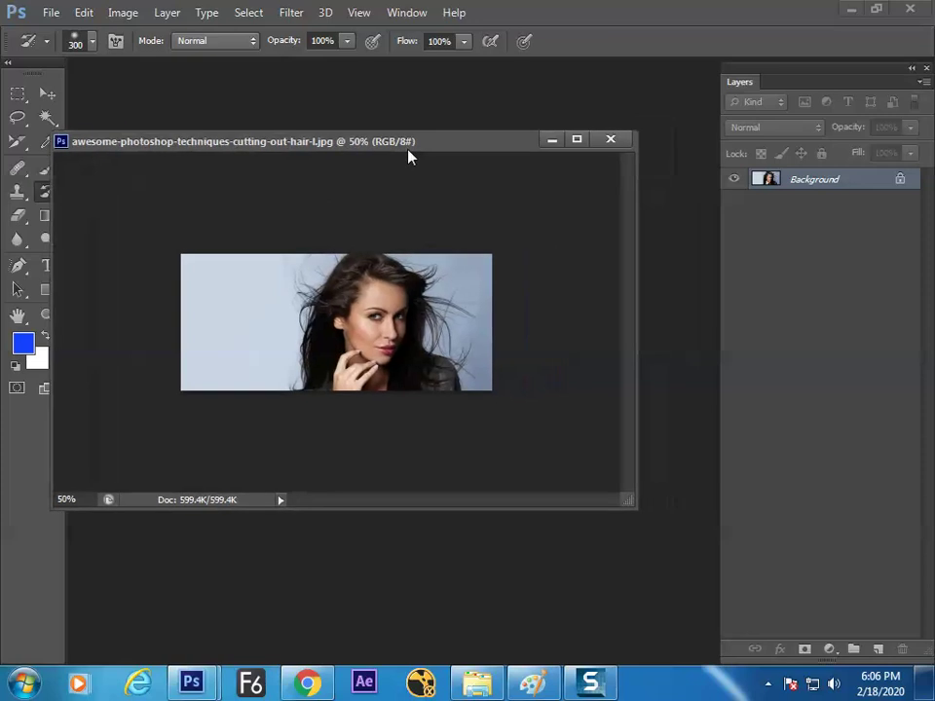
{"action": "key", "text": "ctrl+minus"}
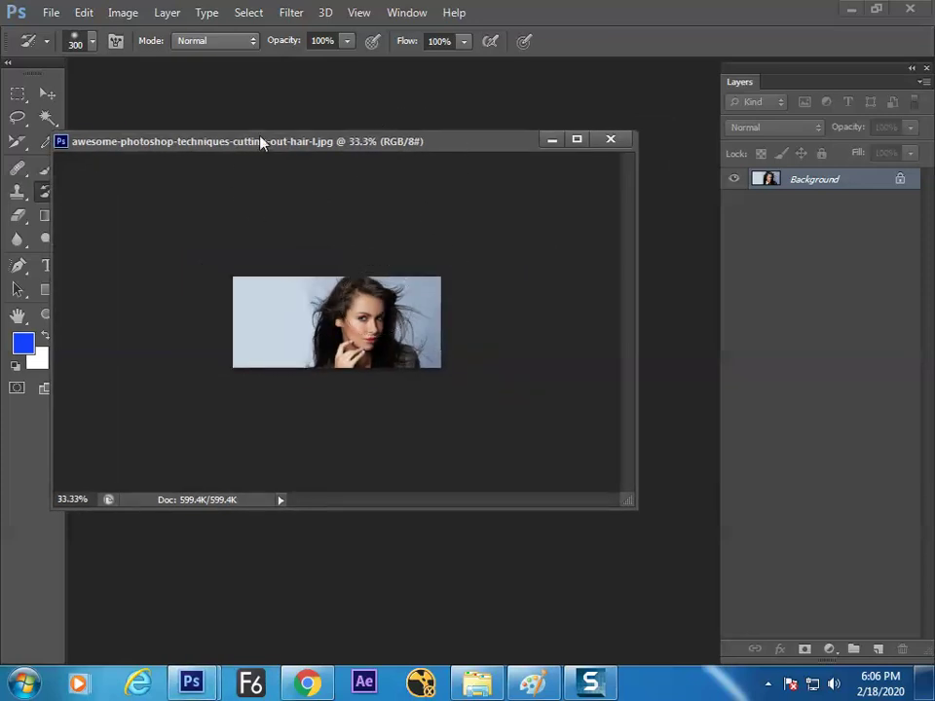
{"action": "left_click_drag", "start_coordinate": [261, 144], "coordinate": [303, 133]}
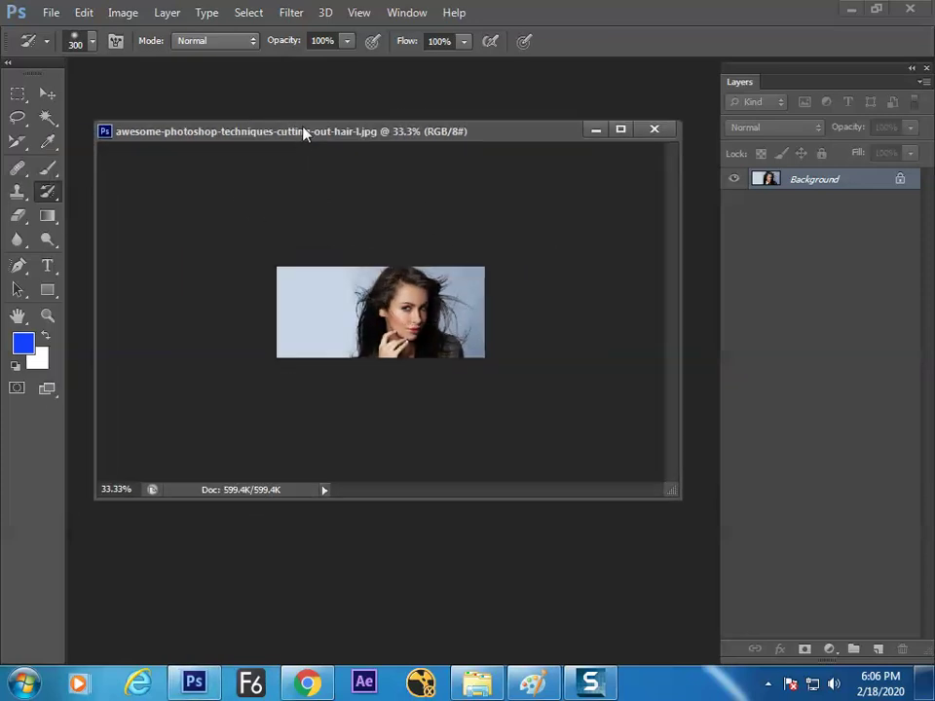
{"action": "left_click", "coordinate": [23, 143]}
{"action": "right_click", "coordinate": [22, 143]}
{"action": "left_click", "coordinate": [60, 138]}
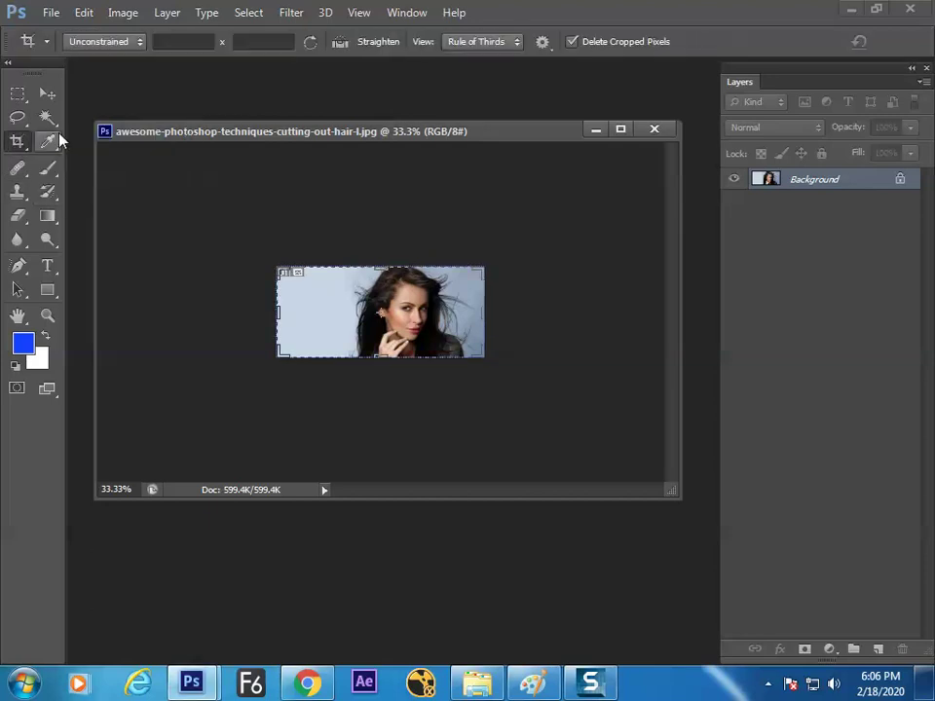
{"action": "left_click_drag", "start_coordinate": [484, 312], "coordinate": [588, 294]}
{"action": "double_click", "coordinate": [563, 334]}
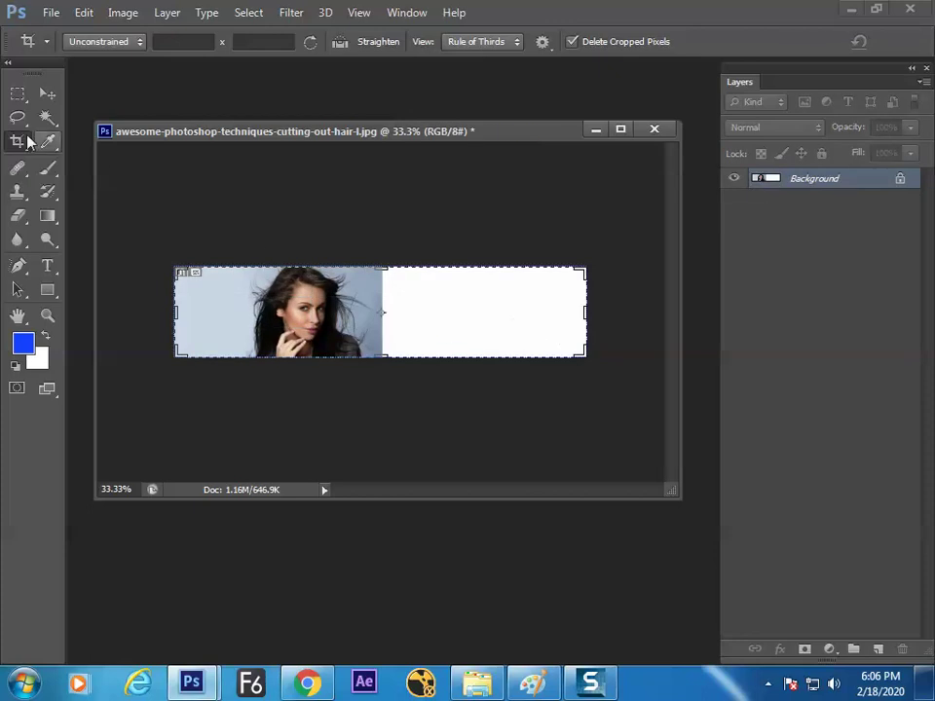
- Select the blank white half of the canvas, fill it with the saved portrait collage pattern and deselect
{"action": "left_click", "coordinate": [17, 93]}
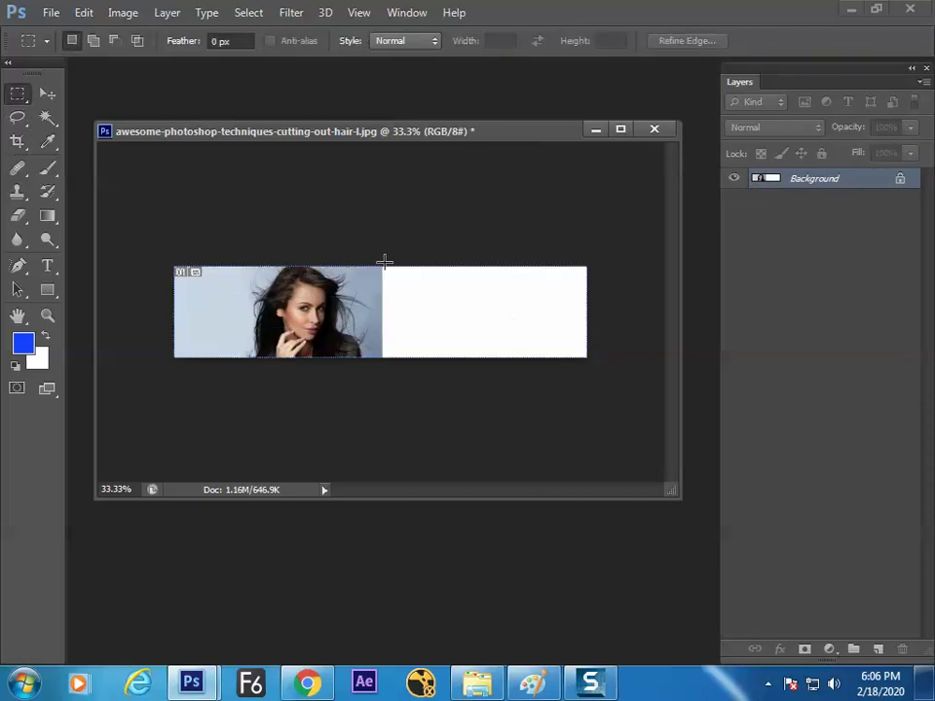
{"action": "left_click_drag", "start_coordinate": [385, 261], "coordinate": [688, 522]}
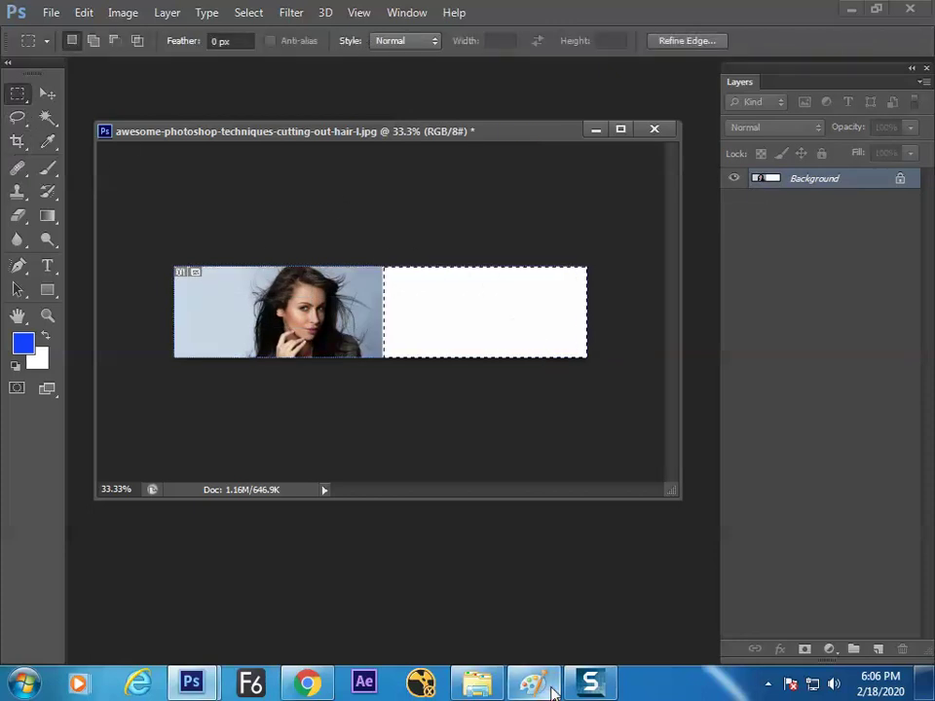
{"action": "left_click", "coordinate": [84, 12]}
{"action": "left_click", "coordinate": [150, 257]}
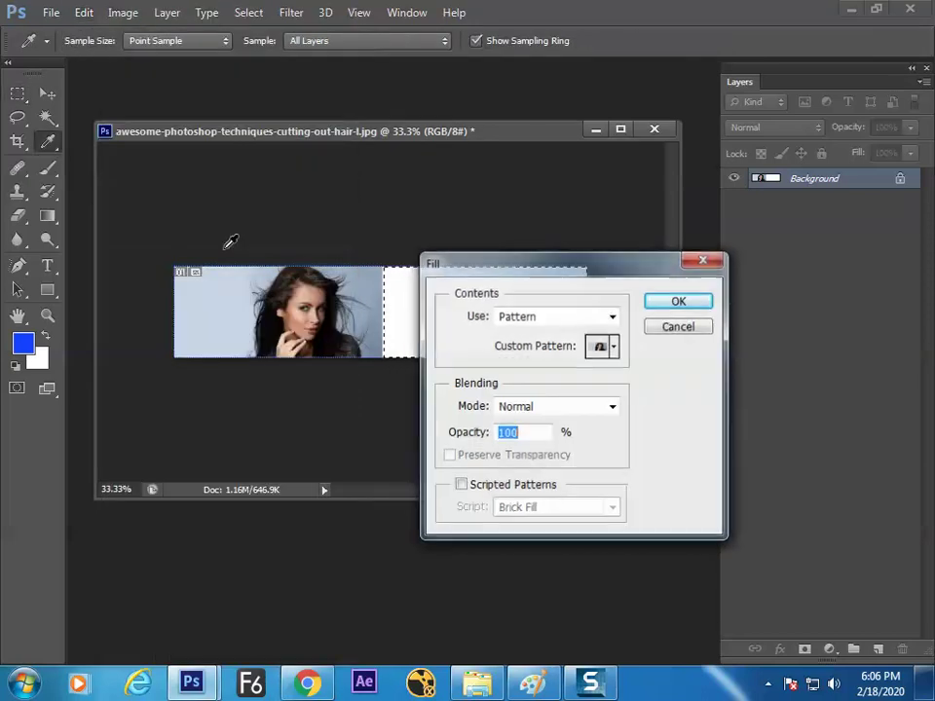
{"action": "left_click", "coordinate": [564, 315]}
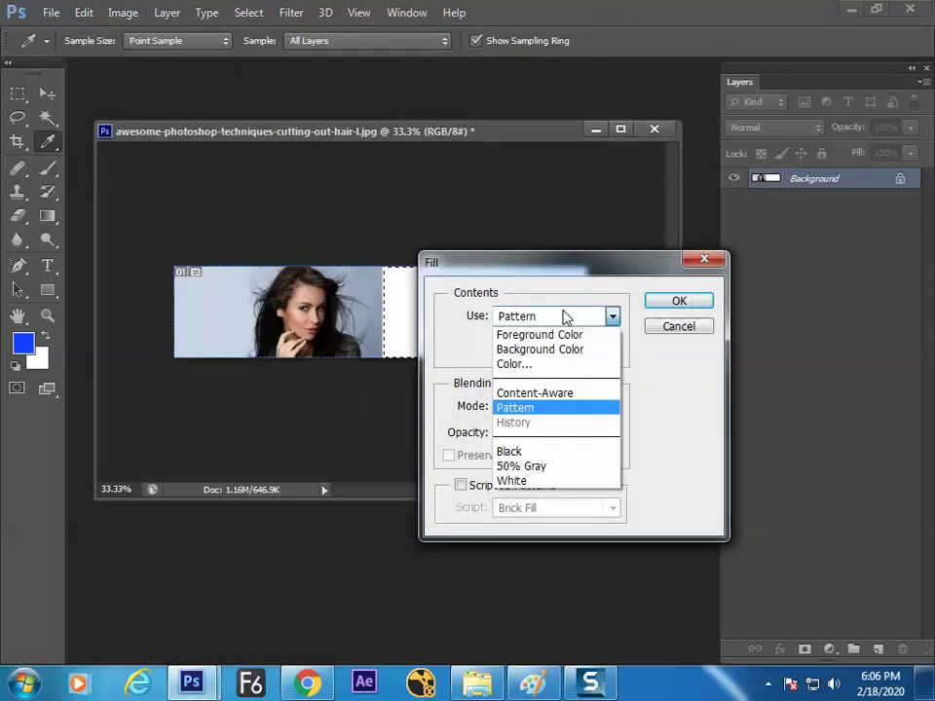
{"action": "left_click", "coordinate": [532, 407]}
{"action": "left_click", "coordinate": [613, 346]}
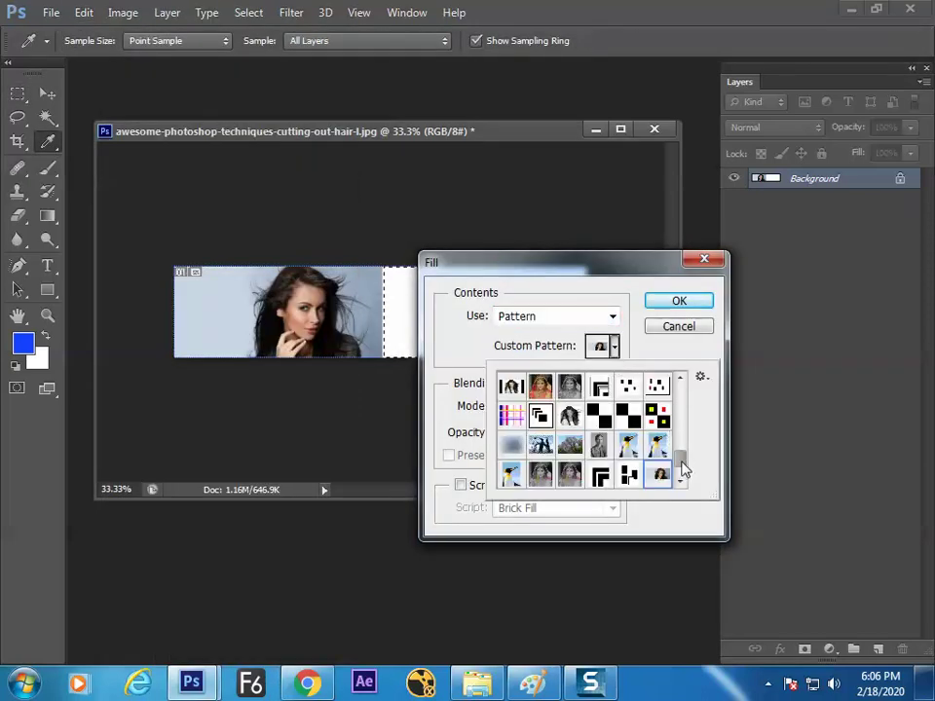
{"action": "scroll", "coordinate": [682, 470], "scroll_direction": "down", "scroll_amount": 1}
{"action": "left_click", "coordinate": [688, 308]}
{"action": "key", "text": "m"}
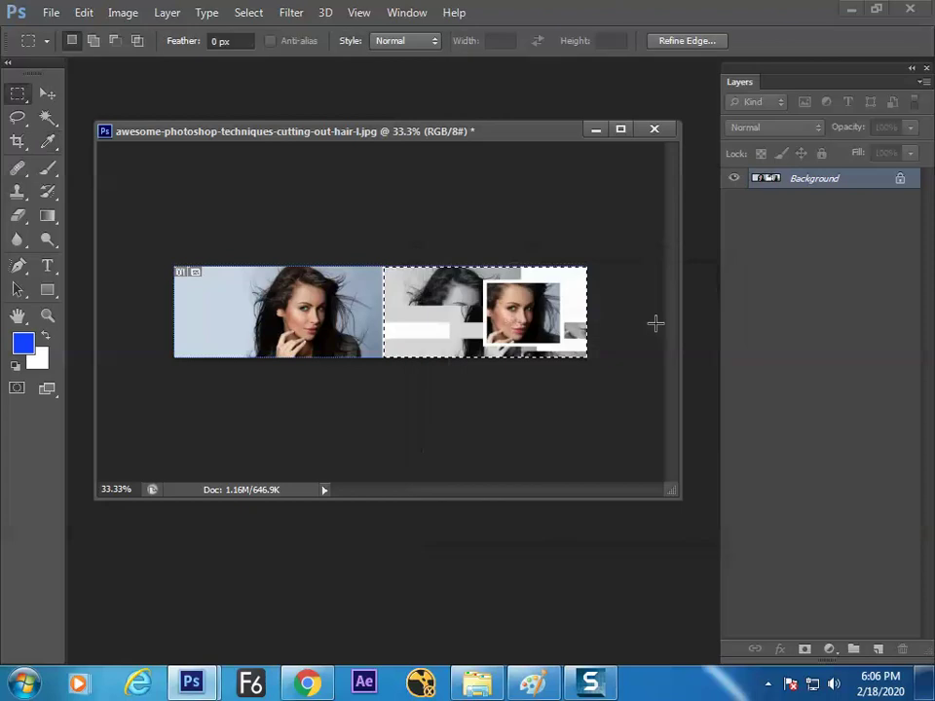
{"action": "key", "text": "ctrl+d"}
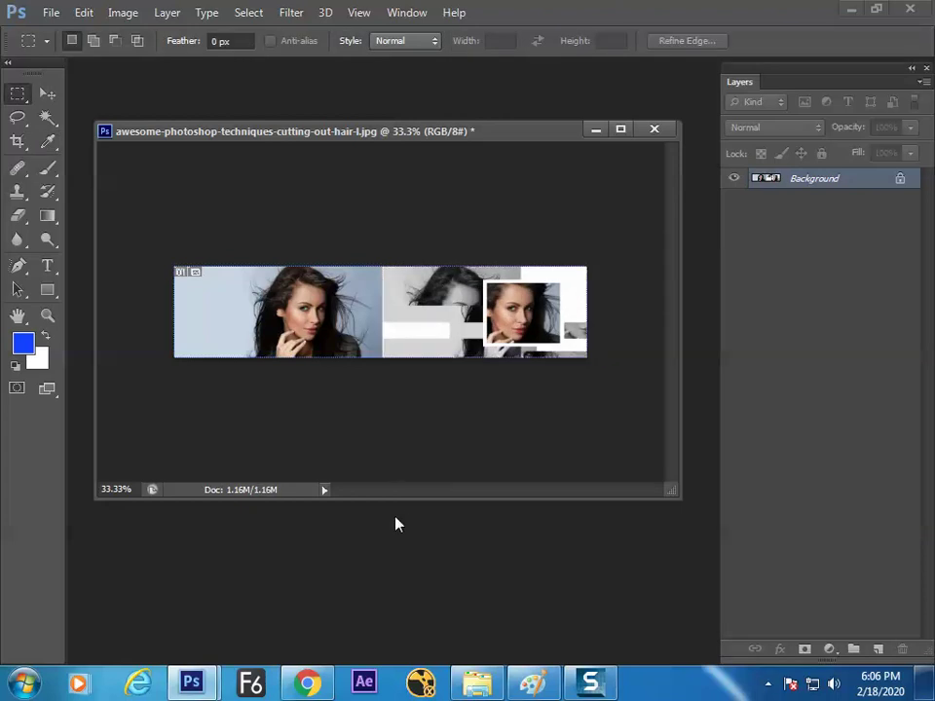
- Compare the original portrait with the collage beside it in full screen and at different magnifications
{"action": "key", "text": "f"}
{"action": "key", "text": "f"}
{"action": "key", "text": "ctrl+plus"}
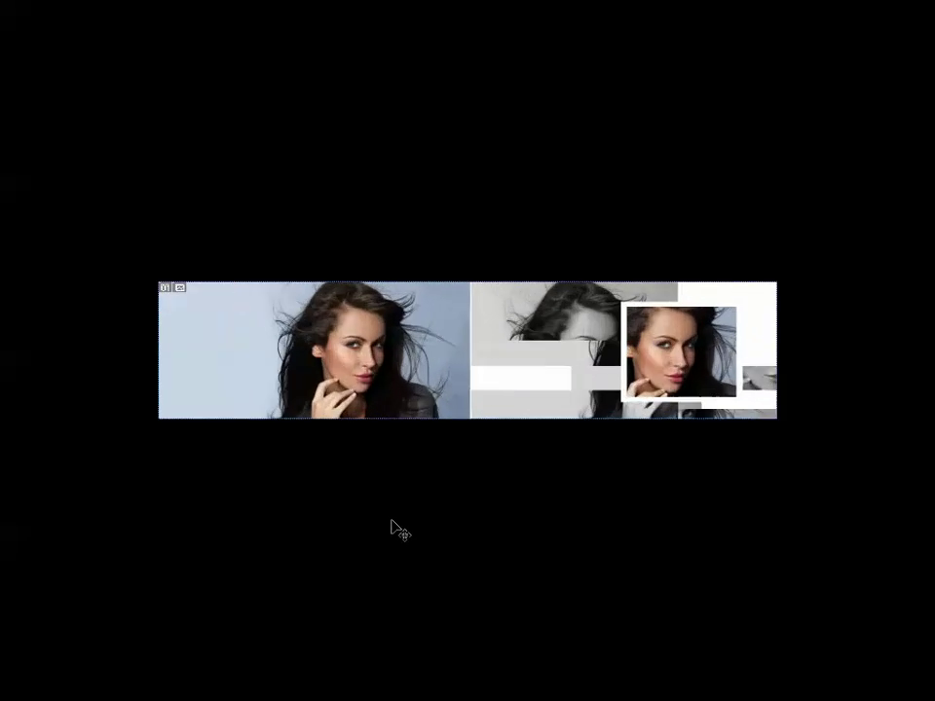
{"action": "key", "text": "ctrl+plus"}
{"action": "key", "text": "ctrl+plus"}
{"action": "key", "text": "ctrl+minus"}
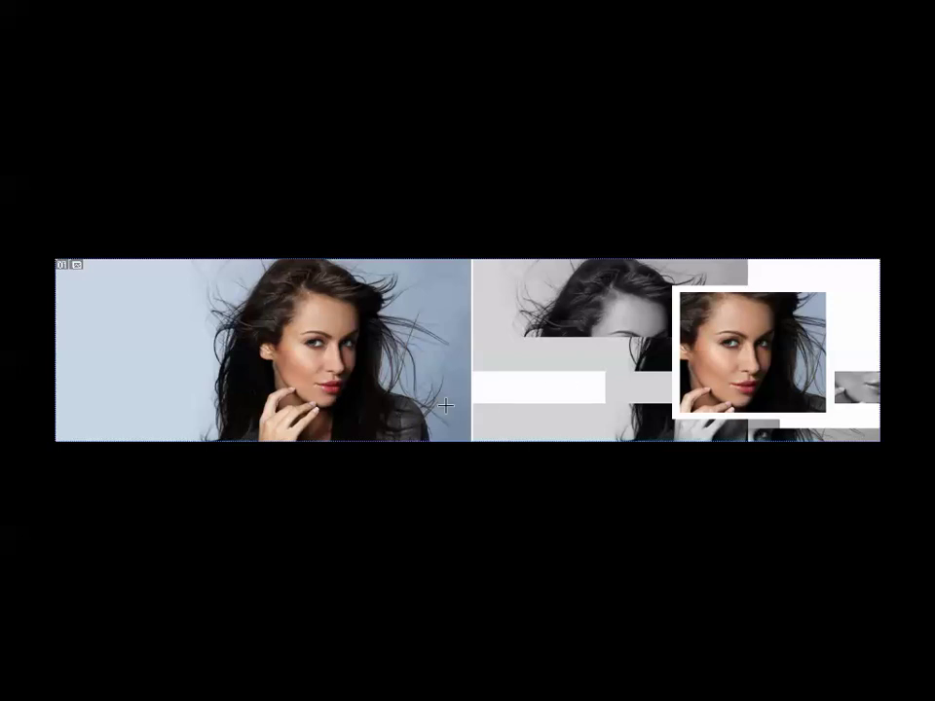
{"action": "key", "text": "f"}
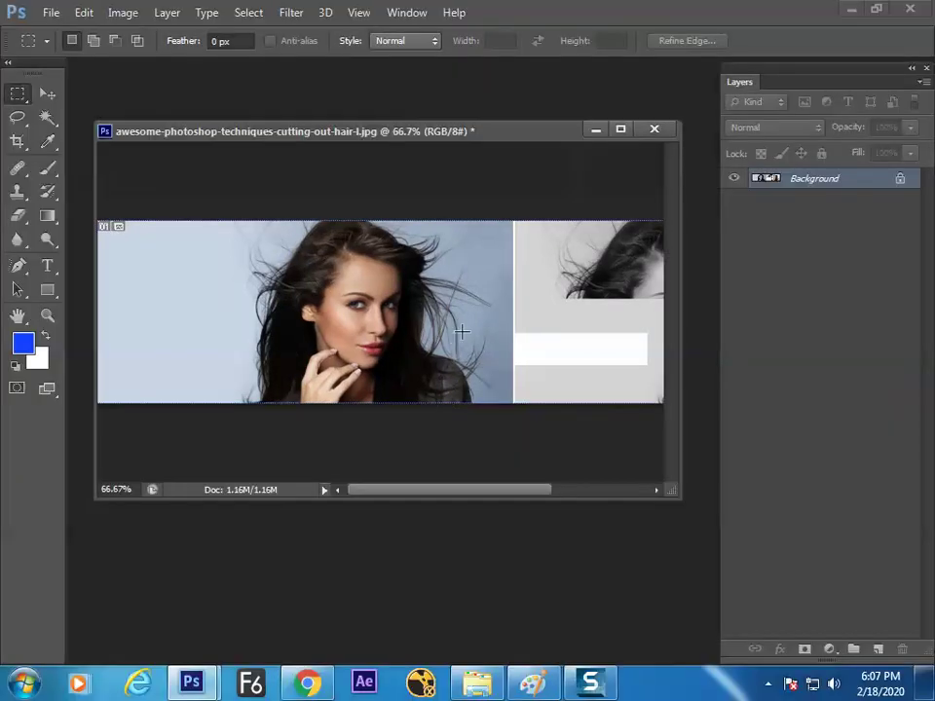
{"action": "key", "text": "ctrl+minus"}
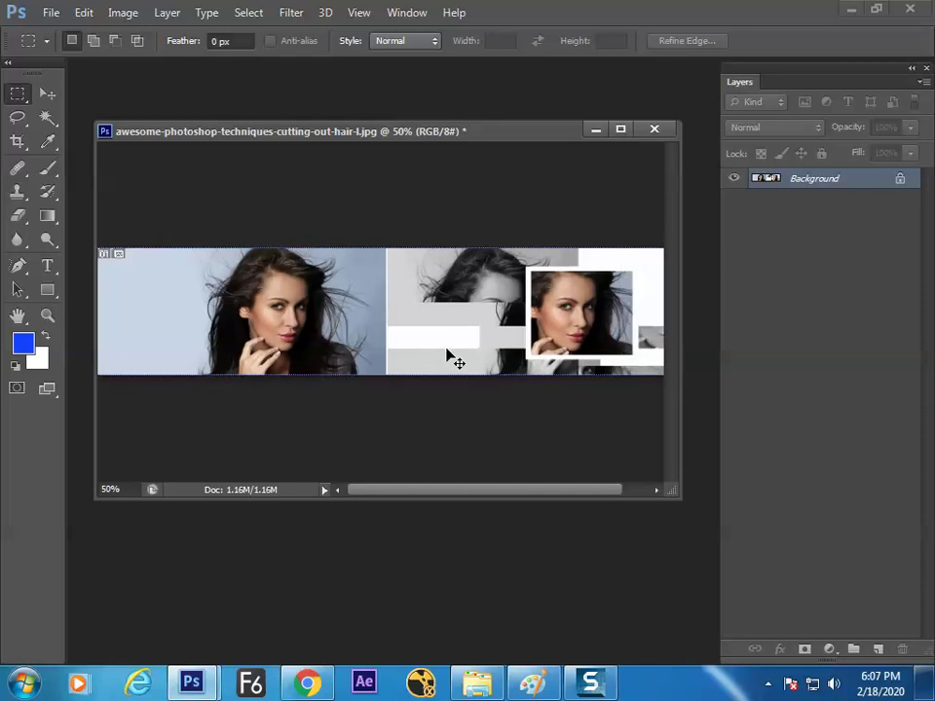
{"action": "key", "text": "ctrl+minus"}
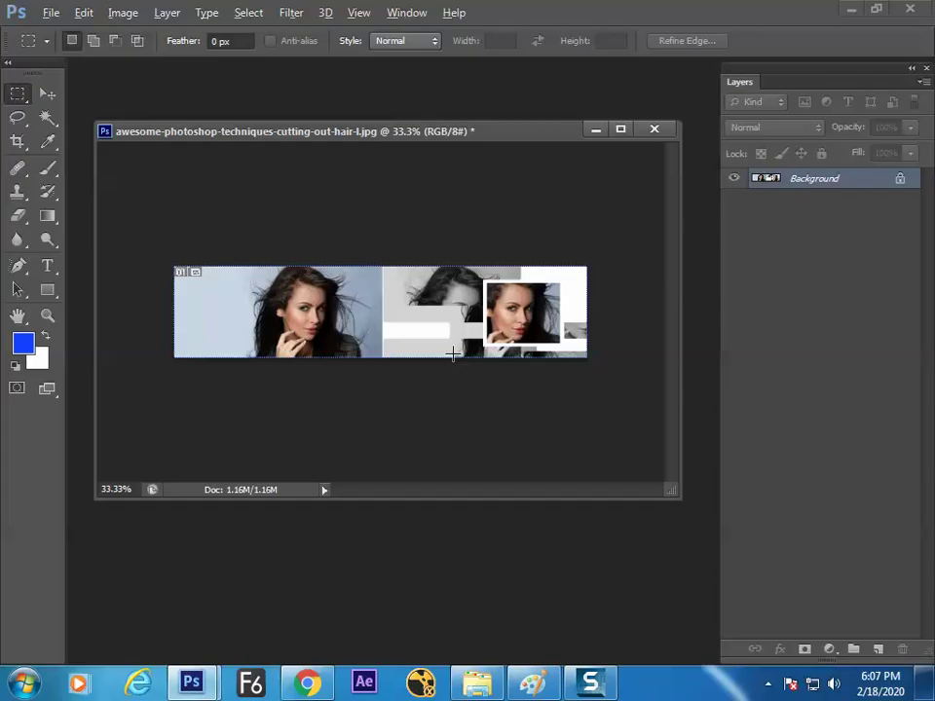
- Switch to Paint, link "History" and "Revert" with a double arrow, and add an arrow to an underlined "Fill" heading with a column divider
{"action": "key", "text": "alt+Tab"}
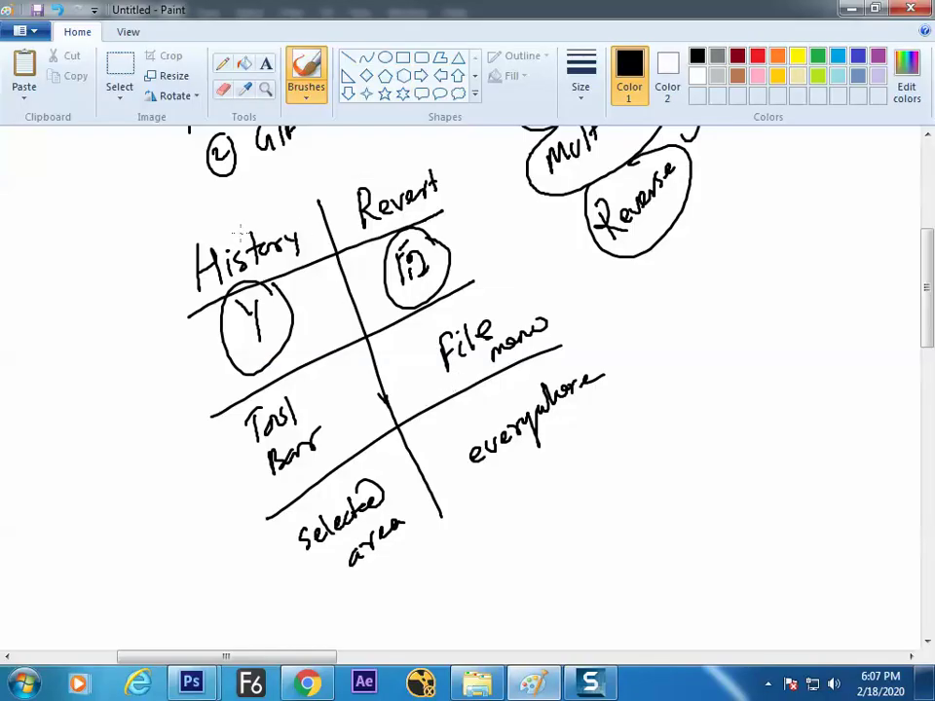
{"action": "mouse_move", "coordinate": [239, 230]}
{"action": "left_mouse_down"}
{"action": "mouse_move", "coordinate": [328, 161]}
{"action": "mouse_move", "coordinate": [343, 170]}
{"action": "mouse_move", "coordinate": [343, 157]}
{"action": "mouse_move", "coordinate": [348, 176]}
{"action": "mouse_move", "coordinate": [248, 212]}
{"action": "left_mouse_up"}
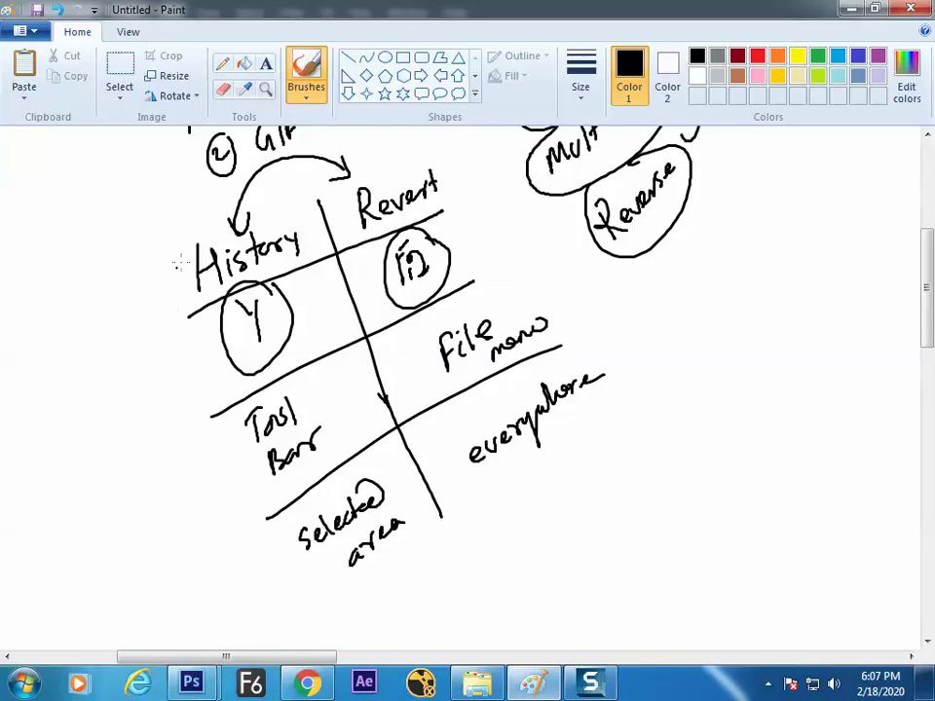
{"action": "mouse_move", "coordinate": [185, 232]}
{"action": "left_mouse_down"}
{"action": "mouse_move", "coordinate": [156, 226]}
{"action": "mouse_move", "coordinate": [120, 235]}
{"action": "mouse_move", "coordinate": [91, 301]}
{"action": "mouse_move", "coordinate": [82, 299]}
{"action": "mouse_move", "coordinate": [97, 292]}
{"action": "mouse_move", "coordinate": [204, 423]}
{"action": "mouse_move", "coordinate": [276, 569]}
{"action": "left_mouse_up"}
{"action": "mouse_move", "coordinate": [44, 343]}
{"action": "left_mouse_down"}
{"action": "mouse_move", "coordinate": [48, 378]}
{"action": "mouse_move", "coordinate": [52, 339]}
{"action": "mouse_move", "coordinate": [54, 357]}
{"action": "left_mouse_up"}
{"action": "mouse_move", "coordinate": [63, 349]}
{"action": "left_mouse_down"}
{"action": "mouse_move", "coordinate": [65, 368]}
{"action": "mouse_move", "coordinate": [70, 362]}
{"action": "left_mouse_up"}
{"action": "mouse_move", "coordinate": [87, 322]}
{"action": "left_mouse_down"}
{"action": "mouse_move", "coordinate": [84, 357]}
{"action": "mouse_move", "coordinate": [124, 326]}
{"action": "left_mouse_up"}
- Switch to Photoshop and reopen the original awesome-photoshop-techniques-cutting-out-hair-l.jpg portrait from the Desktop
{"action": "key", "text": "alt+Tab"}
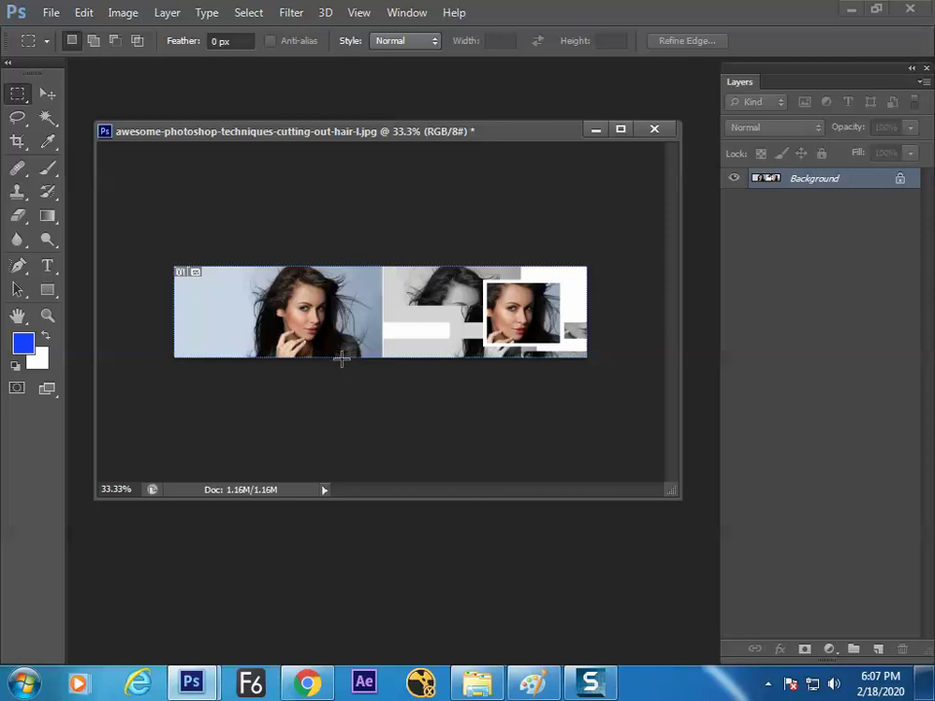
{"action": "key", "text": "ctrl+o"}
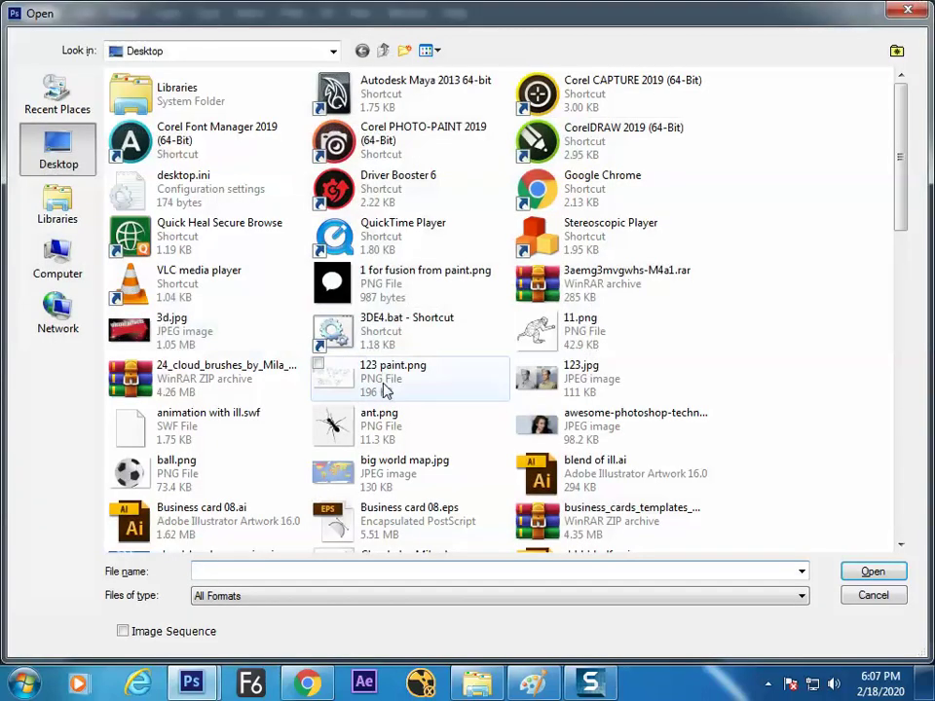
{"action": "left_click", "coordinate": [553, 421]}
{"action": "double_click", "coordinate": [553, 420]}
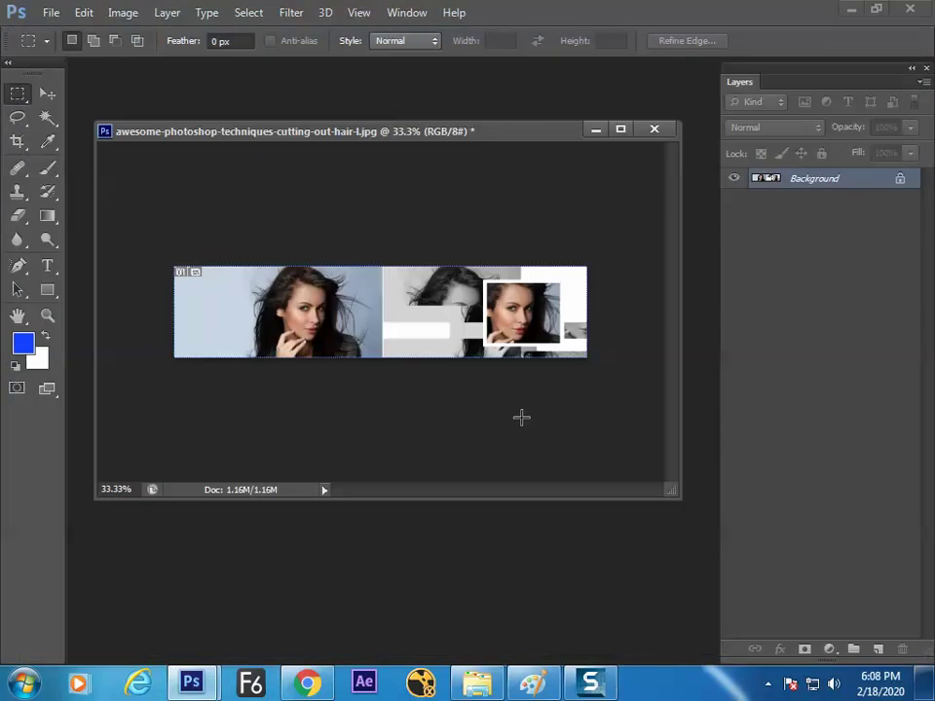
{"action": "key", "text": "ctrl+plus"}
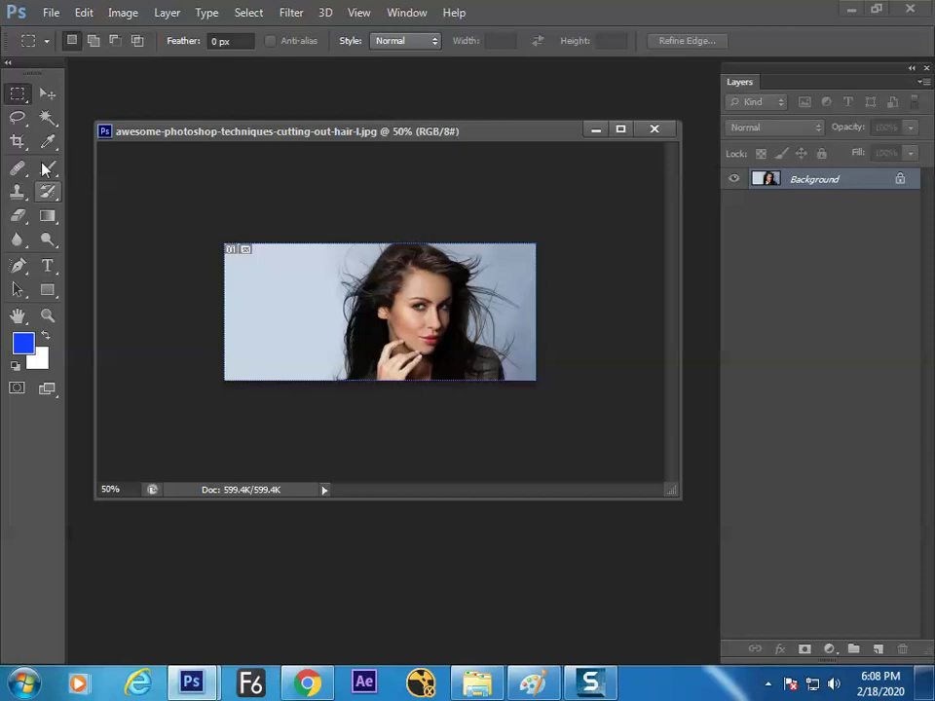
- Select the upper half of the portrait, shift it leftwards with the Move tool and deselect
{"action": "left_click_drag", "start_coordinate": [226, 241], "coordinate": [564, 318]}
{"action": "key", "text": "v"}
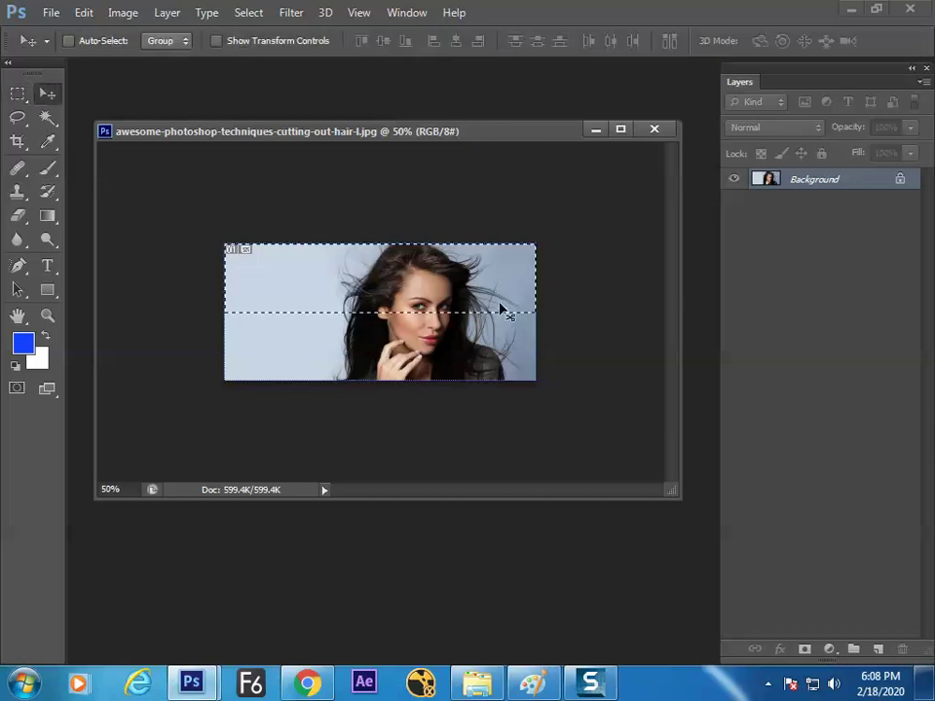
{"action": "left_click_drag", "start_coordinate": [503, 310], "coordinate": [438, 310]}
{"action": "key", "text": "ctrl+d"}
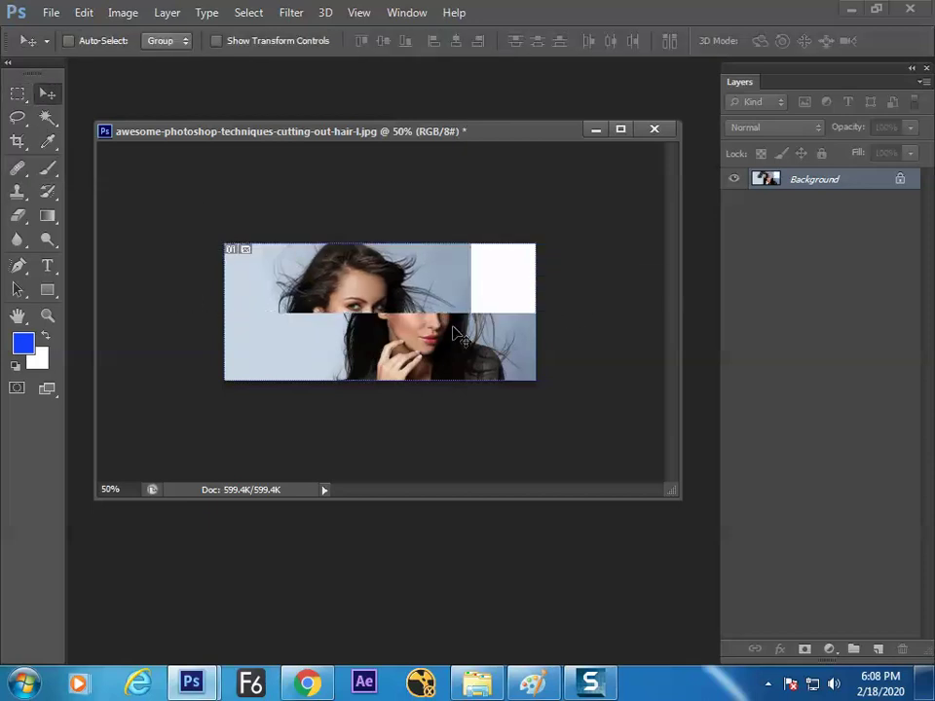
- Select the right part of the portrait at full height, shift it downwards with the Move tool and deselect
{"action": "left_click", "coordinate": [15, 95]}
{"action": "left_click_drag", "start_coordinate": [399, 195], "coordinate": [538, 384]}
{"action": "key", "text": "v"}
{"action": "left_click_drag", "start_coordinate": [476, 282], "coordinate": [476, 334]}
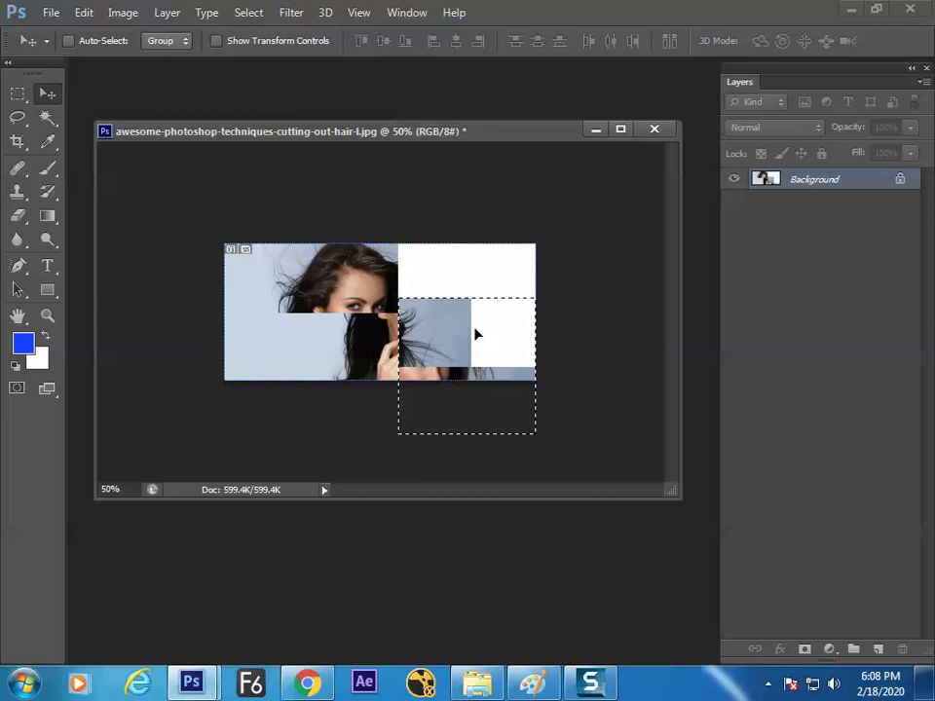
{"action": "key", "text": "ctrl+d"}
- Clear a rectangular area across the middle of the shifted pieces to white and deselect
{"action": "left_click", "coordinate": [17, 94]}
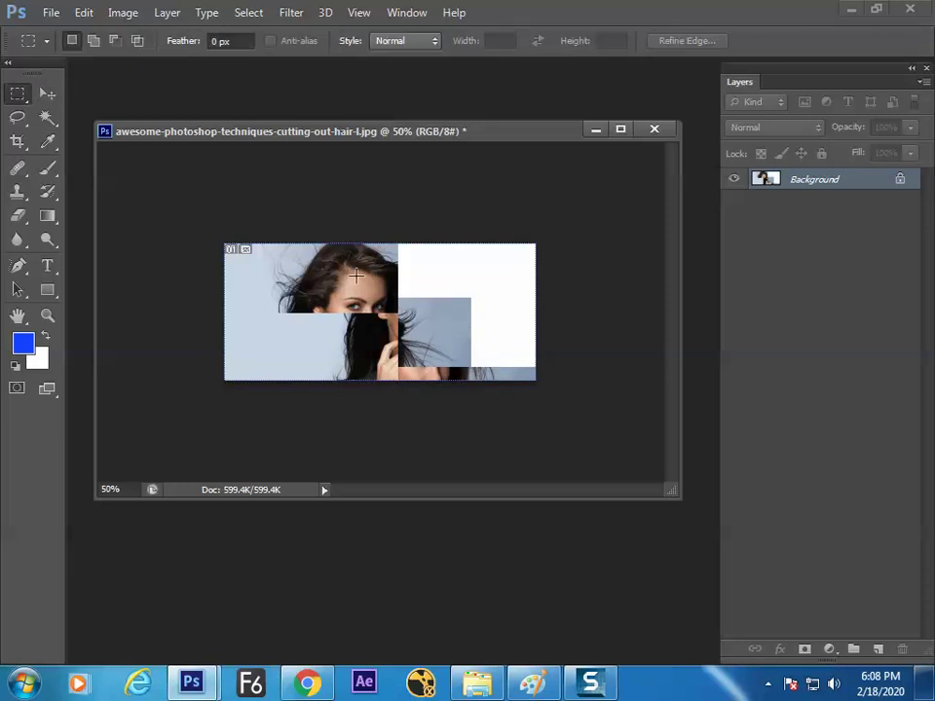
{"action": "left_click_drag", "start_coordinate": [355, 276], "coordinate": [495, 349]}
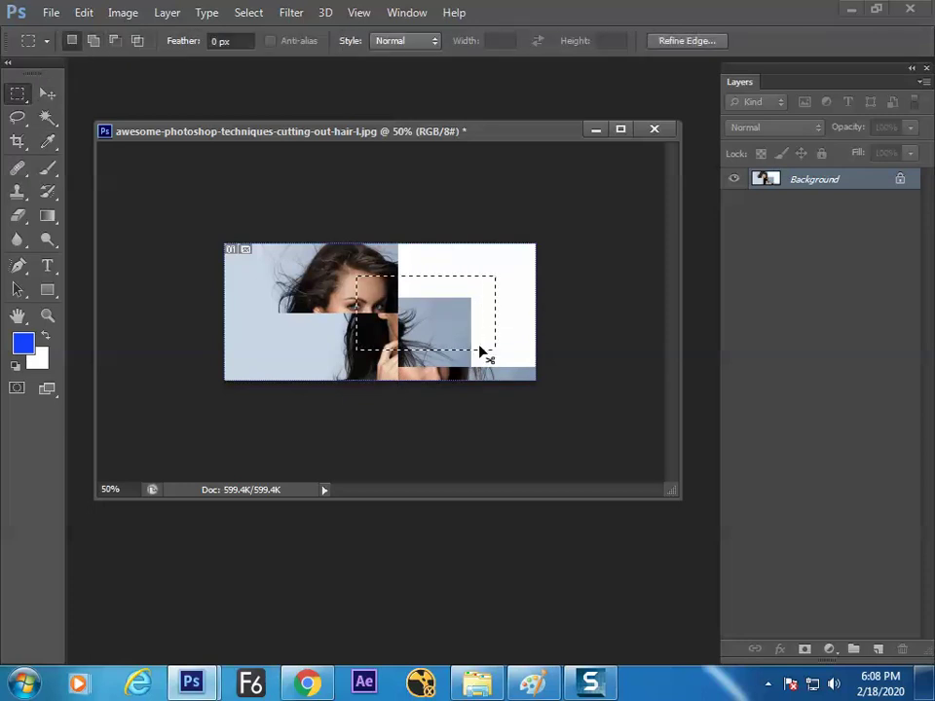
{"action": "key", "text": "BackSpace"}
{"action": "key", "text": "ctrl+d"}
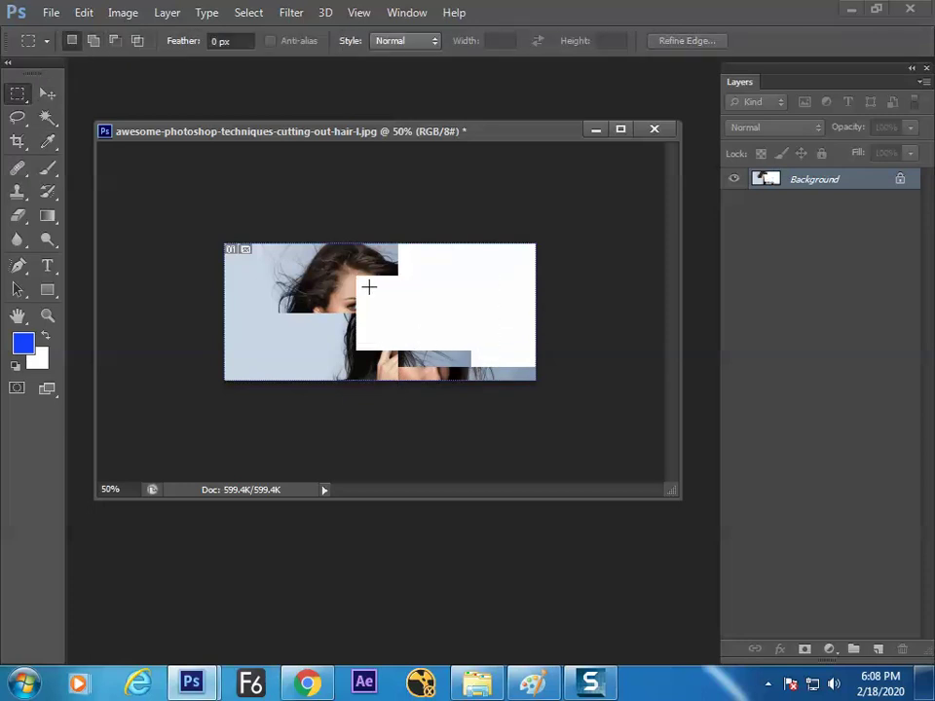
- Select a smaller rectangle inside the cleared white area and fill it using History
{"action": "left_click_drag", "start_coordinate": [368, 287], "coordinate": [485, 336]}
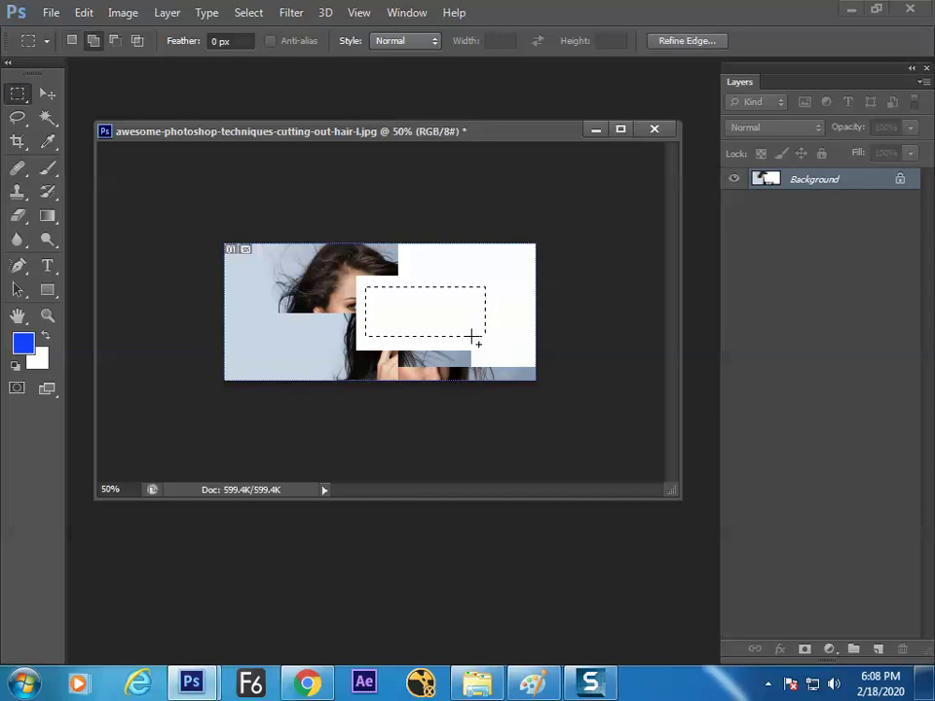
{"action": "key", "text": "shift+BackSpace"}
{"action": "left_click", "coordinate": [538, 318]}
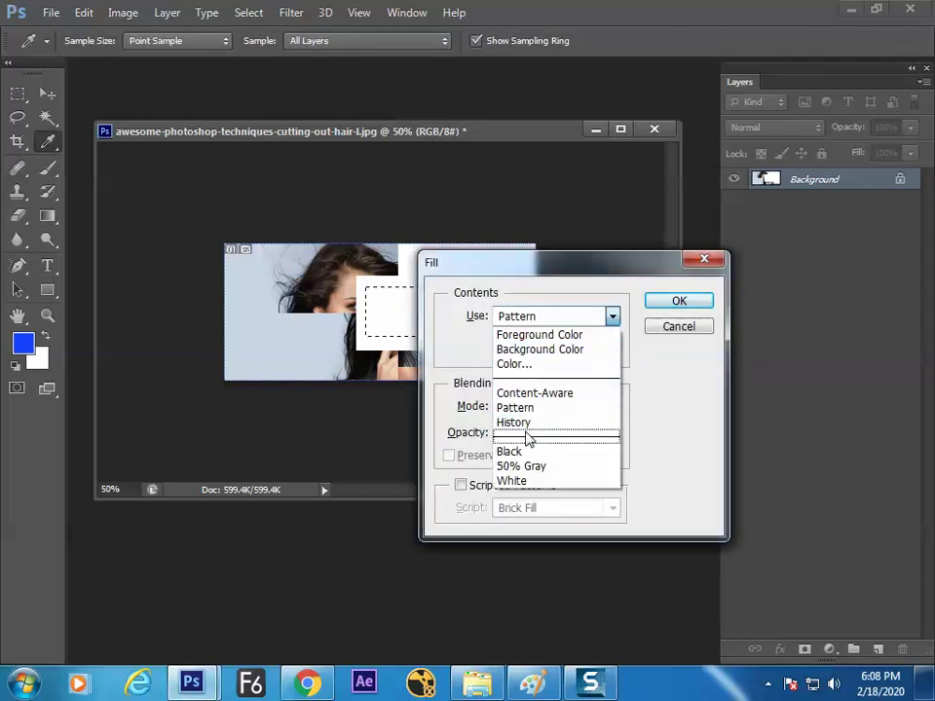
{"action": "left_click", "coordinate": [524, 422]}
{"action": "left_click", "coordinate": [678, 301]}
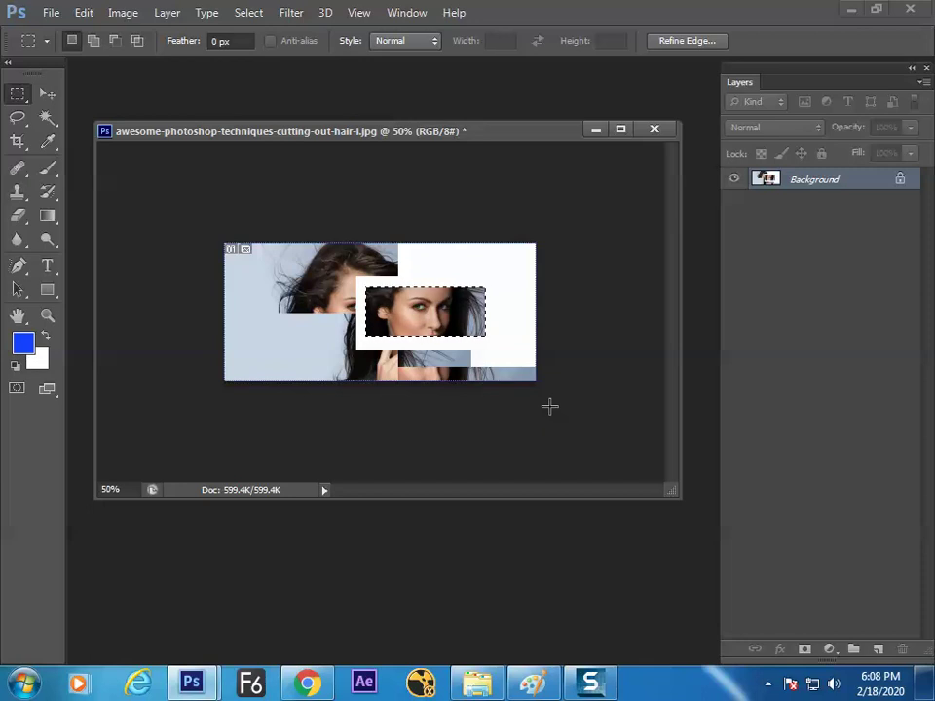
- Switch to Paint, write and circle "History" under "Fill", and write "Brush" below "selected area"
{"action": "key", "text": "alt+Tab"}
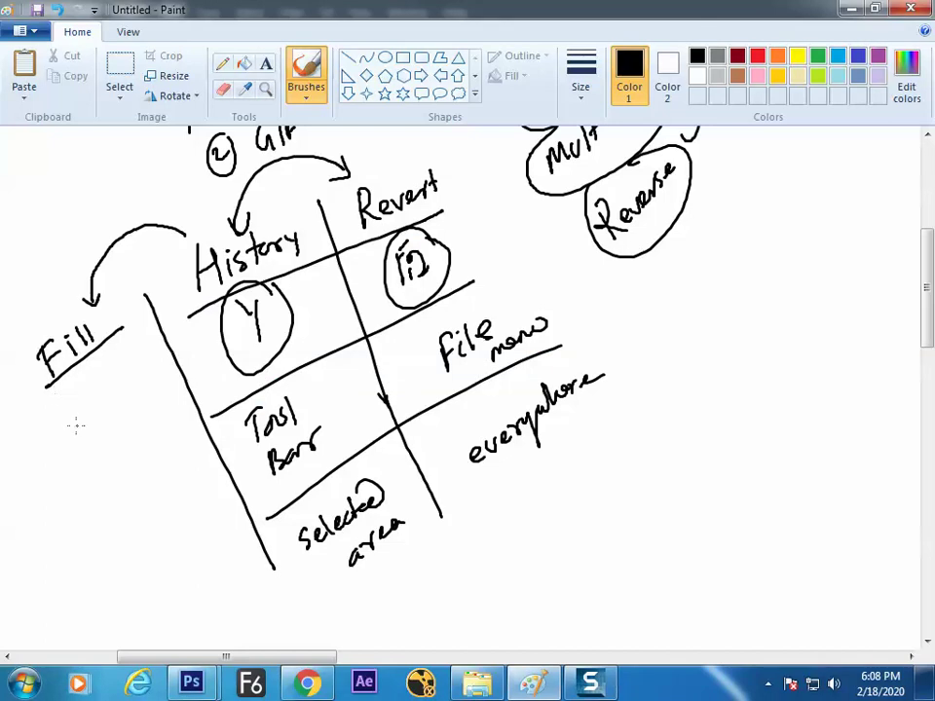
{"action": "mouse_move", "coordinate": [68, 423]}
{"action": "left_mouse_down"}
{"action": "mouse_move", "coordinate": [68, 448]}
{"action": "mouse_move", "coordinate": [91, 444]}
{"action": "mouse_move", "coordinate": [109, 417]}
{"action": "mouse_move", "coordinate": [112, 427]}
{"action": "mouse_move", "coordinate": [127, 416]}
{"action": "left_mouse_up"}
{"action": "left_click_drag", "start_coordinate": [130, 414], "coordinate": [142, 440]}
{"action": "left_click_drag", "start_coordinate": [118, 386], "coordinate": [120, 387]}
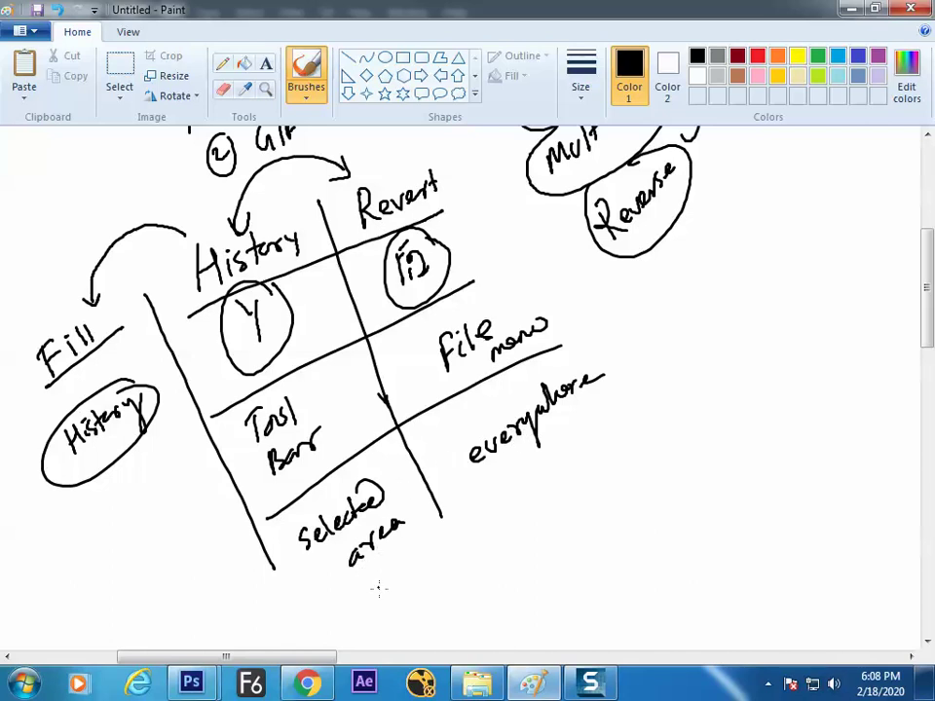
{"action": "mouse_move", "coordinate": [379, 582]}
{"action": "left_mouse_down"}
{"action": "mouse_move", "coordinate": [378, 598]}
{"action": "mouse_move", "coordinate": [430, 550]}
{"action": "left_mouse_up"}
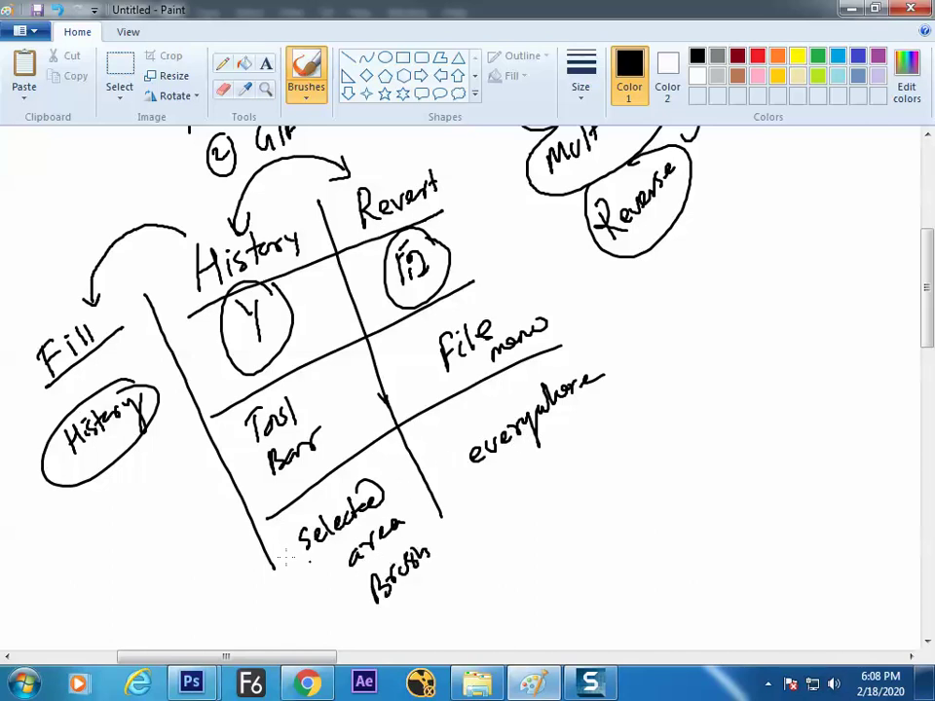
- Extend the table's bottom row line under the Fill column and write "selected zone" below it, with an arrow pointing towards it
{"action": "left_click_drag", "start_coordinate": [263, 590], "coordinate": [242, 617]}
{"action": "left_click_drag", "start_coordinate": [240, 603], "coordinate": [255, 614]}
{"action": "left_click_drag", "start_coordinate": [920, 288], "coordinate": [925, 334]}
{"action": "left_click_drag", "start_coordinate": [209, 366], "coordinate": [263, 333]}
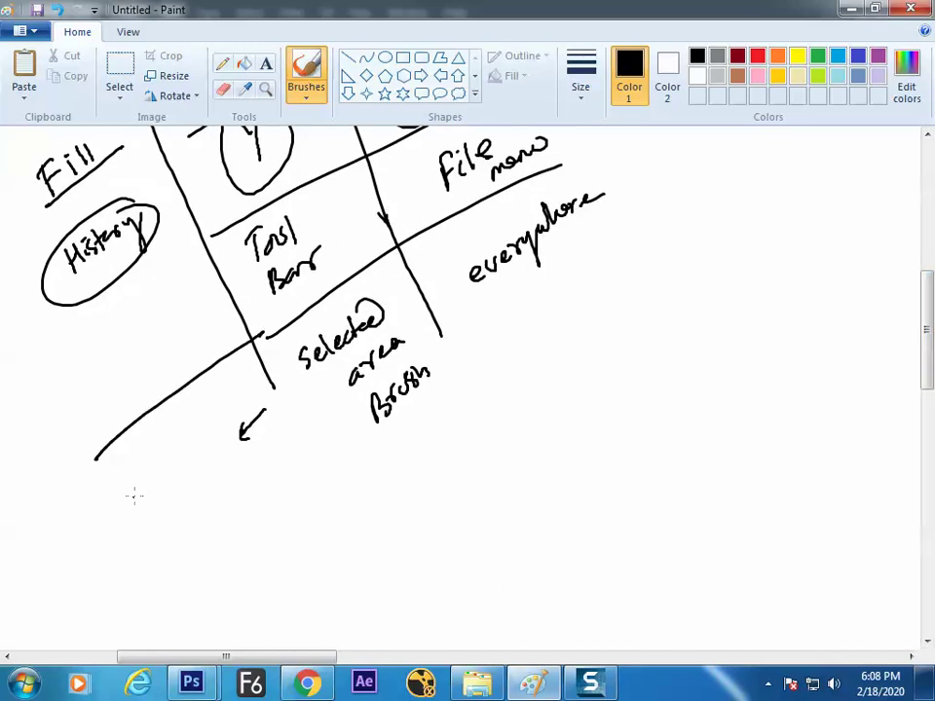
{"action": "mouse_move", "coordinate": [160, 507]}
{"action": "left_mouse_down"}
{"action": "mouse_move", "coordinate": [151, 537]}
{"action": "mouse_move", "coordinate": [172, 522]}
{"action": "mouse_move", "coordinate": [170, 508]}
{"action": "mouse_move", "coordinate": [234, 477]}
{"action": "left_mouse_up"}
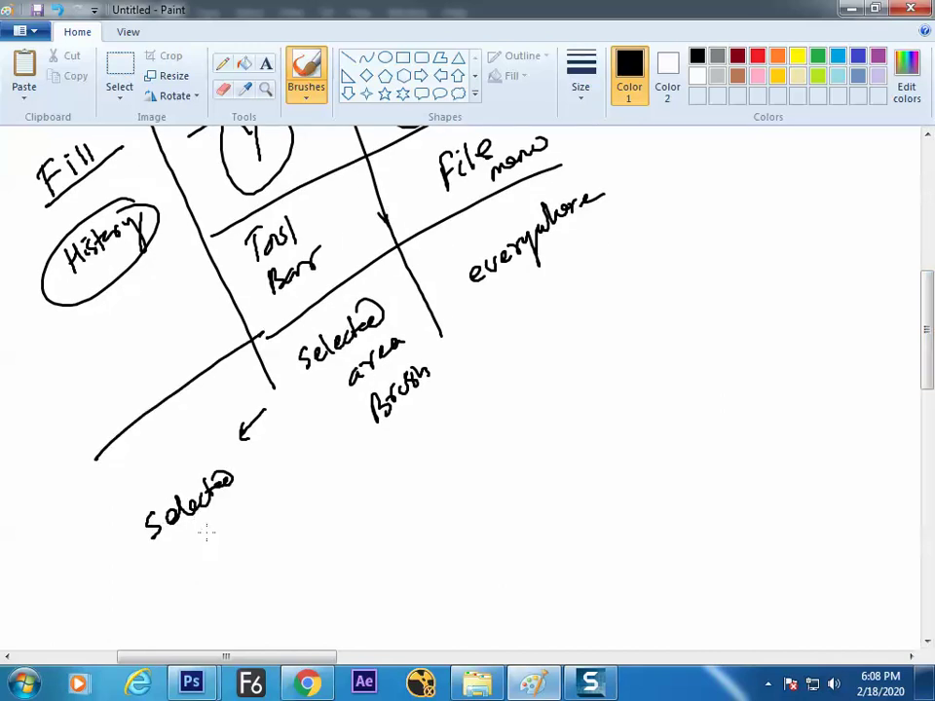
{"action": "mouse_move", "coordinate": [206, 533]}
{"action": "left_mouse_down"}
{"action": "mouse_move", "coordinate": [216, 547]}
{"action": "mouse_move", "coordinate": [241, 516]}
{"action": "left_mouse_up"}
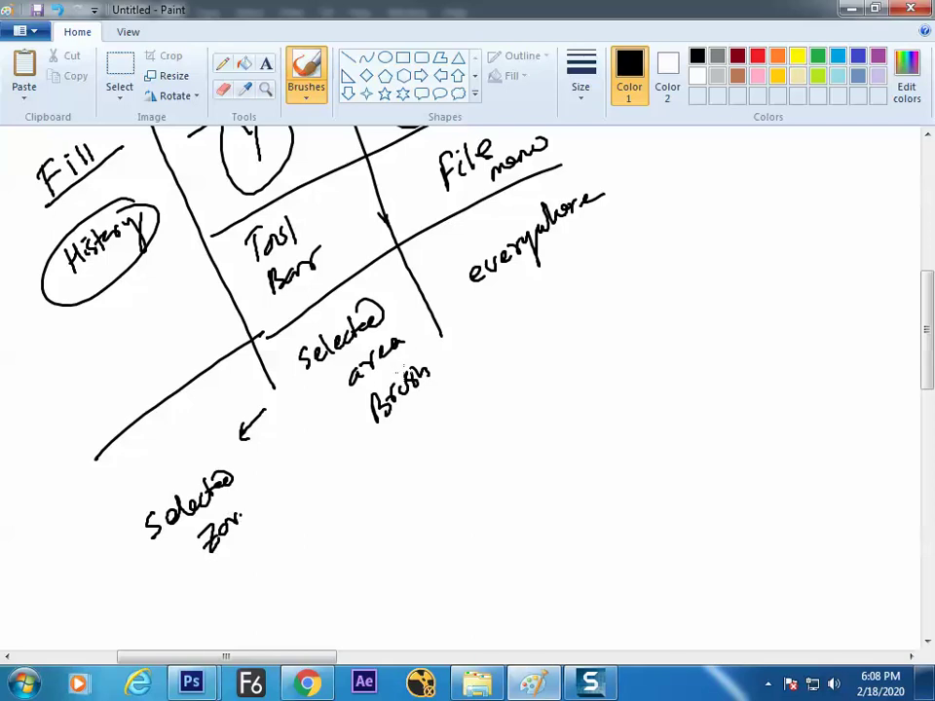
{"action": "left_click_drag", "start_coordinate": [387, 365], "coordinate": [394, 380]}
{"action": "left_click_drag", "start_coordinate": [238, 516], "coordinate": [255, 504]}
- Switch to Photoshop, deselect the History-filled rectangle on the portrait, and return to the Paint notes
{"action": "scroll", "coordinate": [292, 341], "scroll_direction": "up", "scroll_amount": 3}
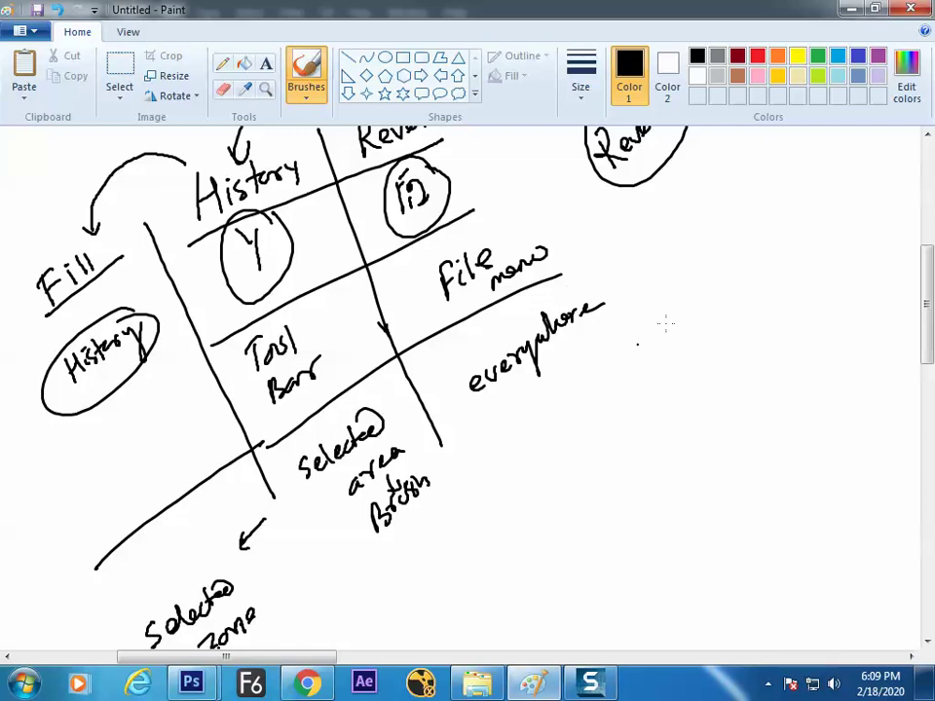
{"action": "mouse_move", "coordinate": [923, 316]}
{"action": "left_mouse_down"}
{"action": "mouse_move", "coordinate": [925, 300]}
{"action": "mouse_move", "coordinate": [926, 336]}
{"action": "left_mouse_up"}
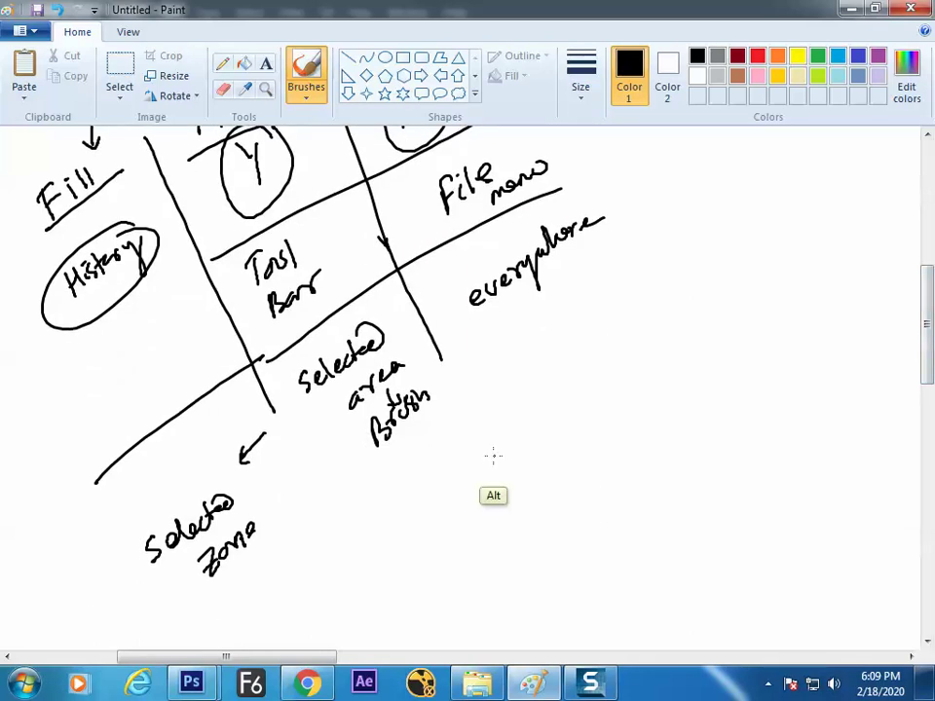
{"action": "key", "text": "alt+Tab"}
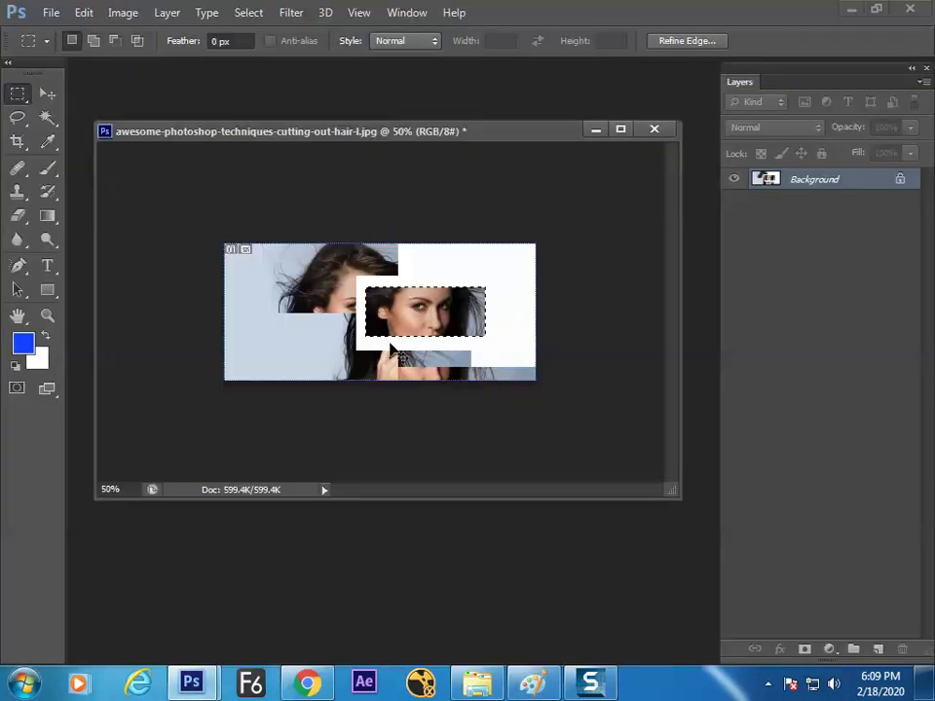
{"action": "left_click", "coordinate": [384, 348]}
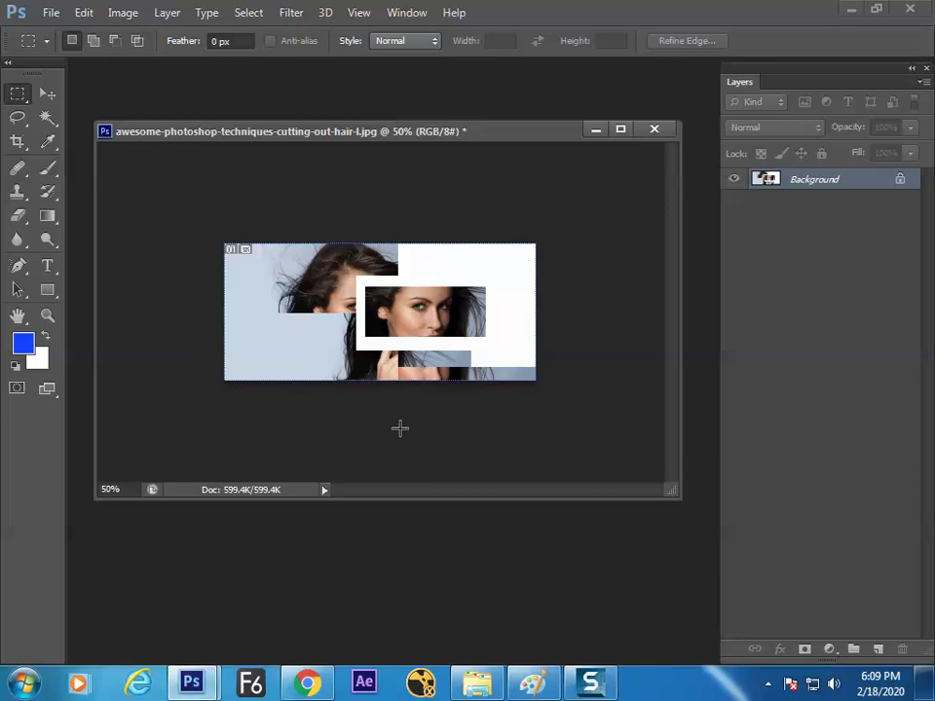
{"action": "key", "text": "alt+Tab"}
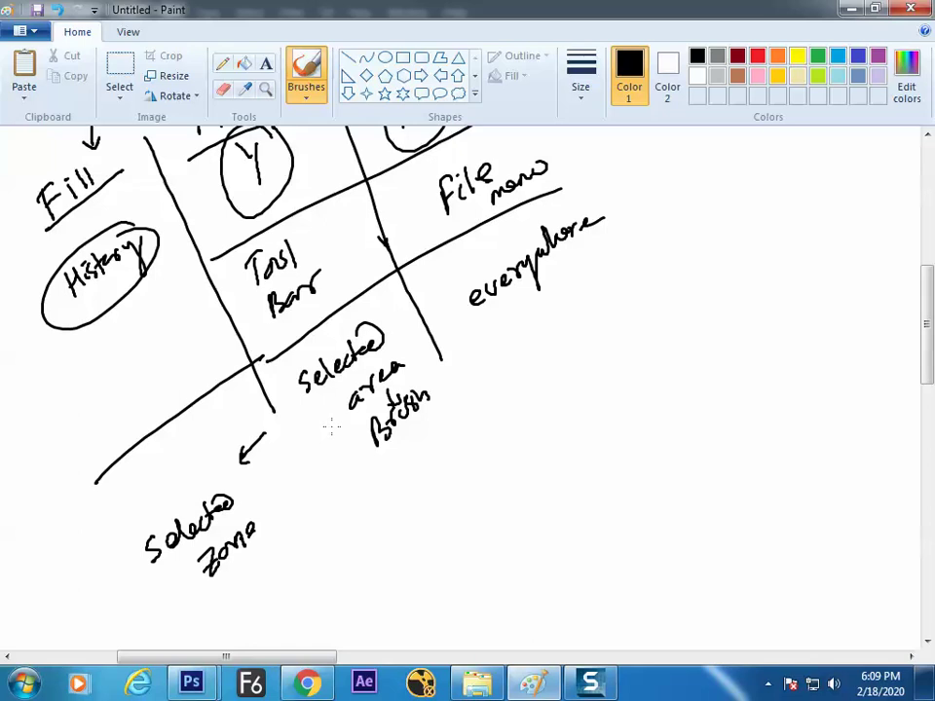
{"action": "key", "text": "alt"}
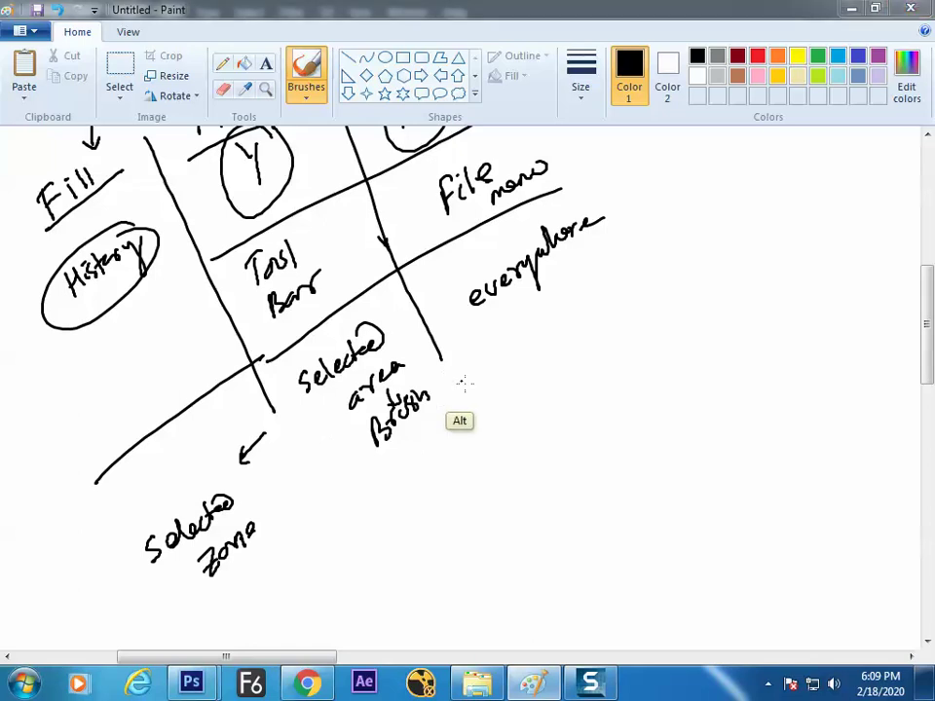
- Draw a column divider right of "Revert", then write a circled "Ctrl+Z" with "one step" beneath the "everywhere" entry
{"action": "left_click_drag", "start_coordinate": [924, 350], "coordinate": [896, 293]}
{"action": "left_click_drag", "start_coordinate": [467, 208], "coordinate": [642, 446]}
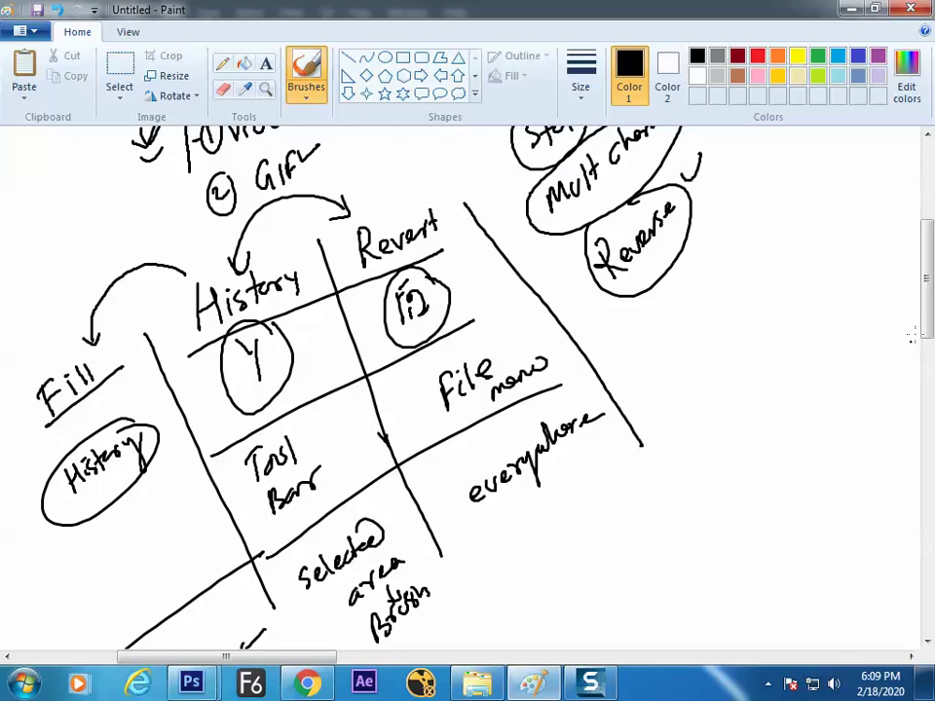
{"action": "left_click_drag", "start_coordinate": [927, 320], "coordinate": [907, 361]}
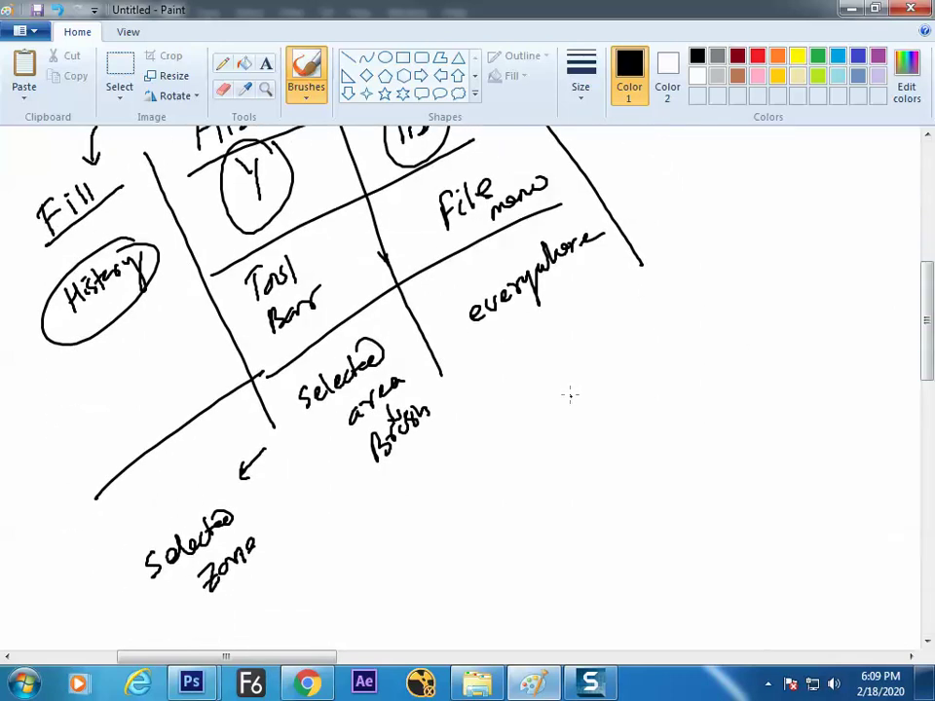
{"action": "mouse_move", "coordinate": [577, 372]}
{"action": "left_mouse_down"}
{"action": "mouse_move", "coordinate": [563, 409]}
{"action": "mouse_move", "coordinate": [599, 376]}
{"action": "mouse_move", "coordinate": [602, 351]}
{"action": "mouse_move", "coordinate": [615, 367]}
{"action": "mouse_move", "coordinate": [617, 346]}
{"action": "mouse_move", "coordinate": [628, 341]}
{"action": "mouse_move", "coordinate": [637, 357]}
{"action": "mouse_move", "coordinate": [655, 319]}
{"action": "mouse_move", "coordinate": [597, 324]}
{"action": "mouse_move", "coordinate": [539, 413]}
{"action": "mouse_move", "coordinate": [580, 429]}
{"action": "mouse_move", "coordinate": [649, 349]}
{"action": "left_mouse_up"}
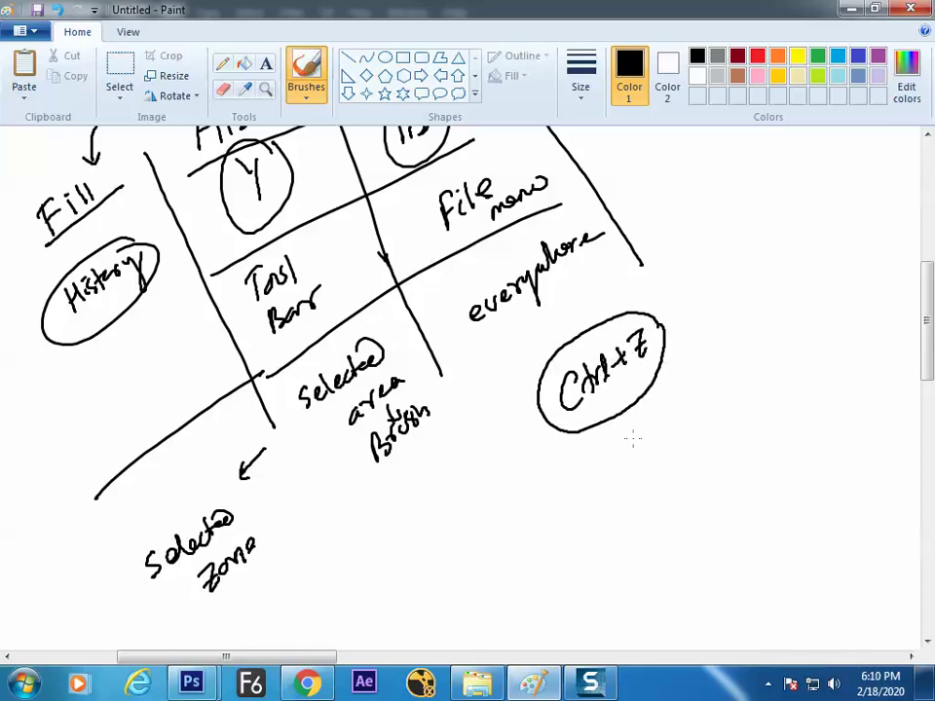
{"action": "mouse_move", "coordinate": [633, 438]}
{"action": "left_mouse_down"}
{"action": "mouse_move", "coordinate": [674, 417]}
{"action": "mouse_move", "coordinate": [686, 389]}
{"action": "mouse_move", "coordinate": [699, 409]}
{"action": "mouse_move", "coordinate": [708, 393]}
{"action": "left_mouse_up"}
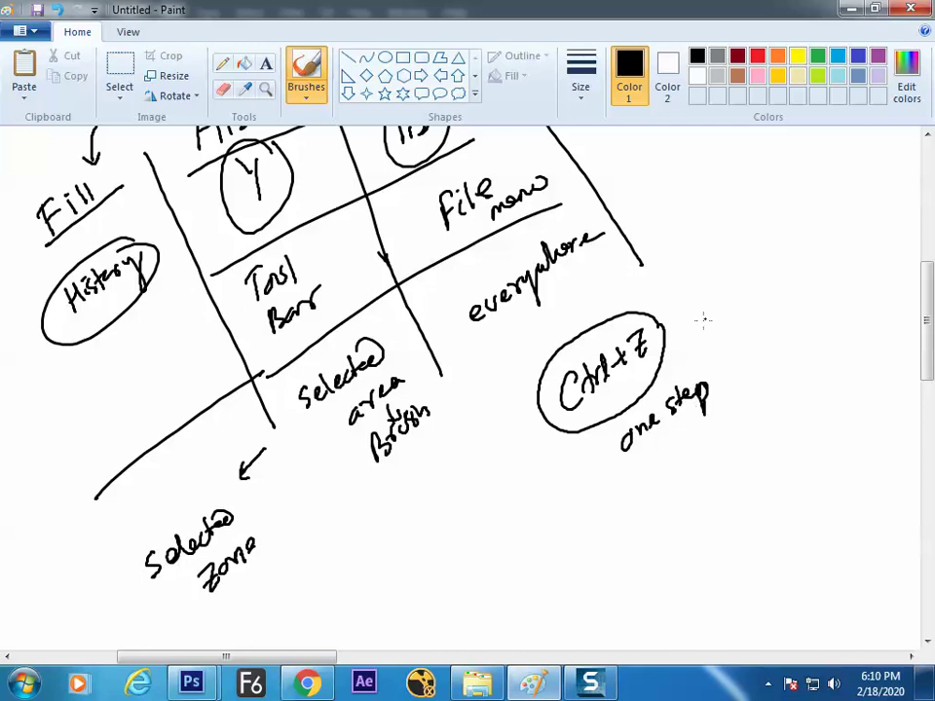
- Switch to Photoshop, restore the portrait to its original state, and paint a short blue stroke left of the woman with a size 45 brush
{"action": "key", "text": "alt+Tab"}
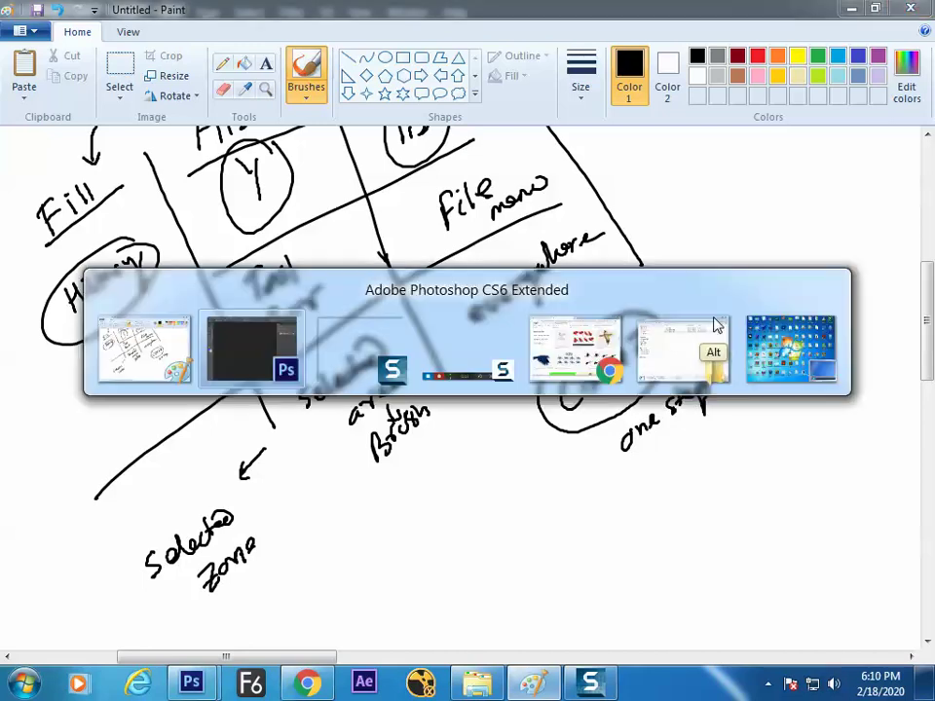
{"action": "key", "text": "ctrl+z"}
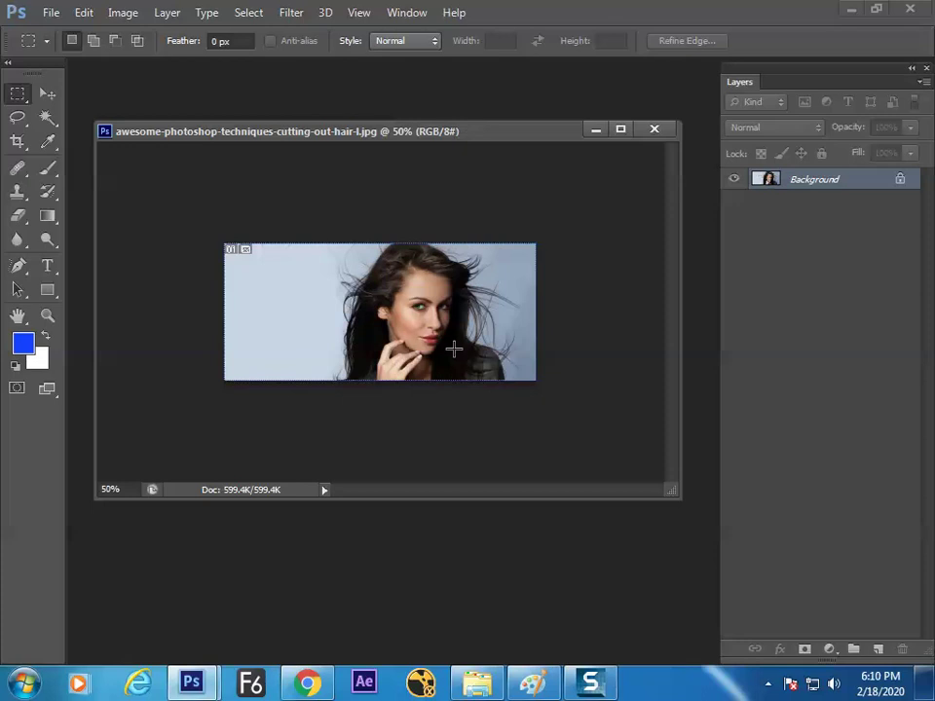
{"action": "left_click", "coordinate": [47, 168]}
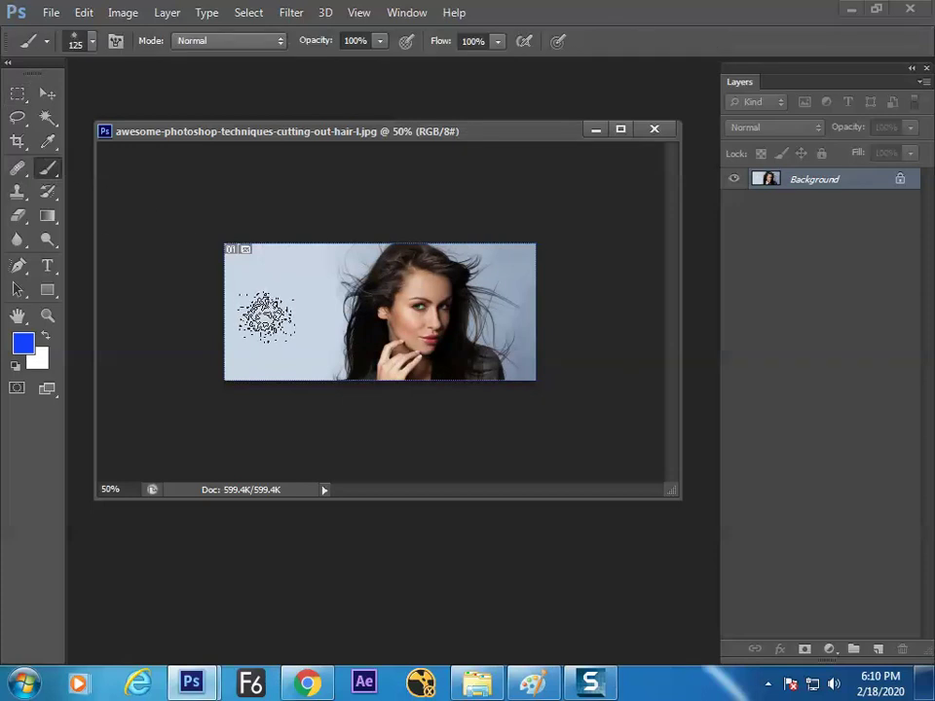
{"action": "key", "text": "bracketleft"}
{"action": "key", "text": "bracketleft"}
{"action": "key", "text": "bracketleft"}
{"action": "key", "text": "bracketleft"}
{"action": "key", "text": "bracketleft"}
{"action": "key", "text": "bracketleft"}
{"action": "key", "text": "bracketleft"}
{"action": "left_click_drag", "start_coordinate": [255, 301], "coordinate": [265, 341]}
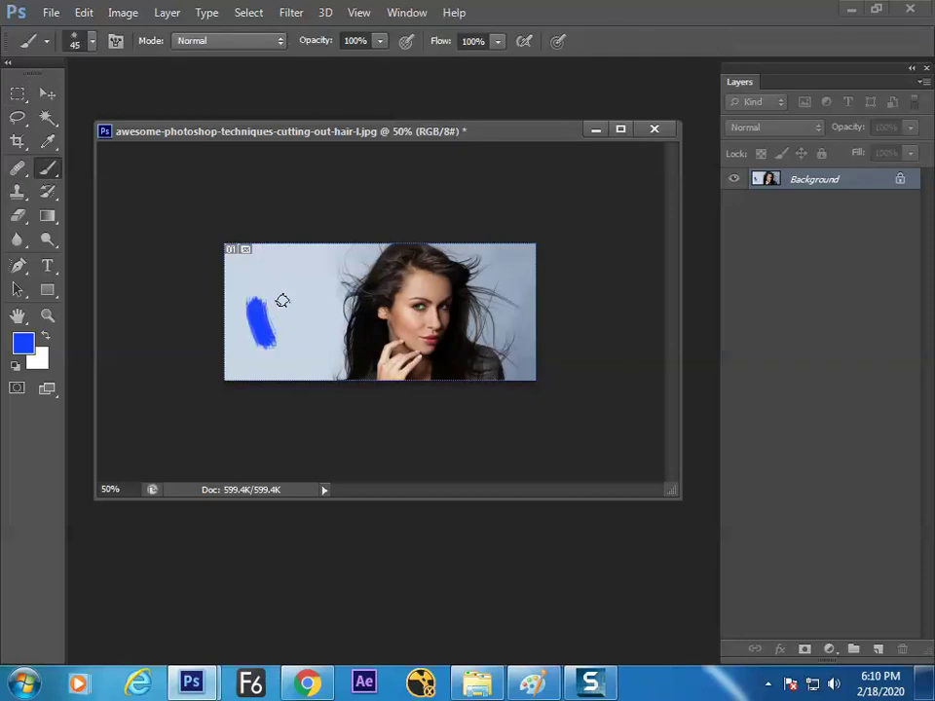
- Paint three more blue strokes between the first stroke and the woman's hair, and toggle single-step undo on the last one
{"action": "left_click_drag", "start_coordinate": [302, 290], "coordinate": [284, 331]}
{"action": "mouse_move", "coordinate": [326, 266]}
{"action": "left_mouse_down"}
{"action": "mouse_move", "coordinate": [314, 306]}
{"action": "mouse_move", "coordinate": [365, 321]}
{"action": "left_mouse_up"}
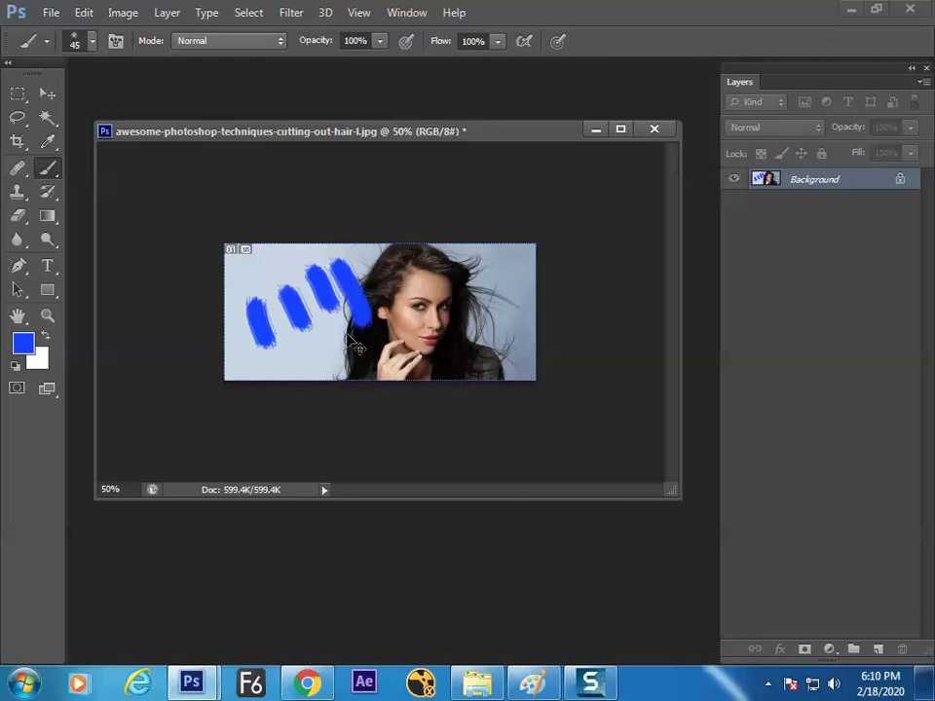
{"action": "key", "text": "ctrl+z"}
{"action": "key", "text": "ctrl+z"}
{"action": "key", "text": "ctrl+z"}
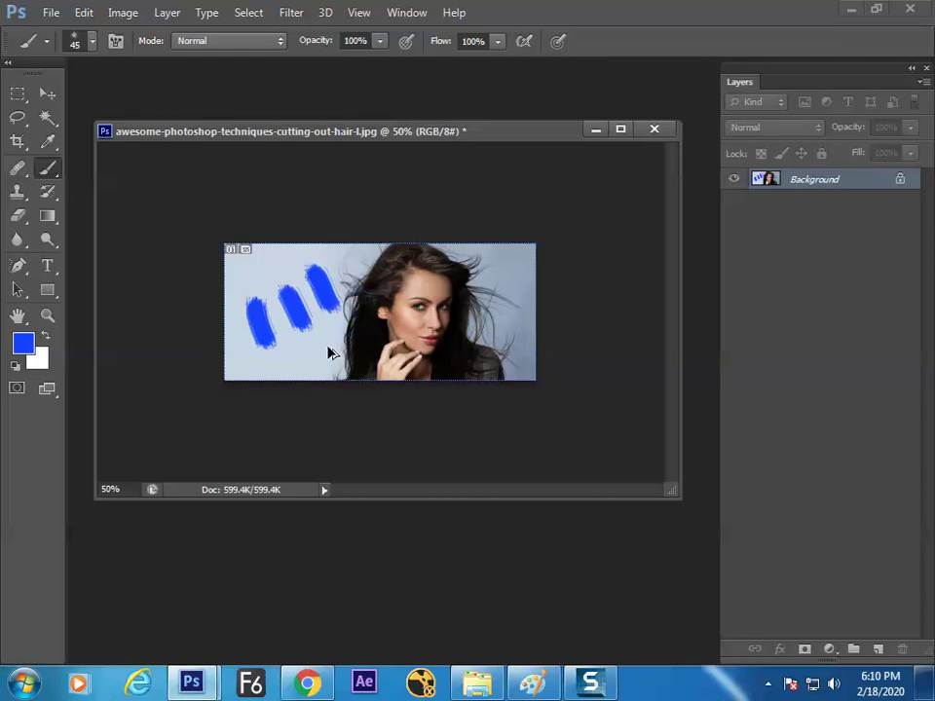
- Step backward through the remaining blue strokes to restore the clean portrait
{"action": "key", "text": "ctrl+alt+z"}
{"action": "key", "text": "ctrl+alt+z"}
{"action": "key", "text": "ctrl+alt+z"}
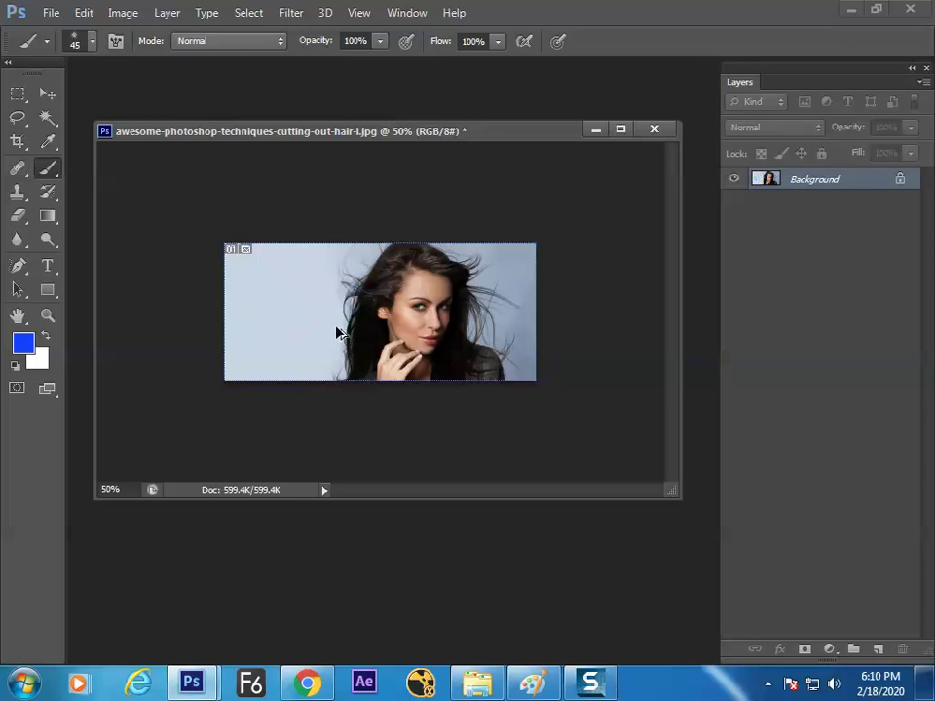
- Switch to the Paint notes and write an underlined "Alt+Ctrl+Z" below "one step"
{"action": "key", "text": "alt+Tab"}
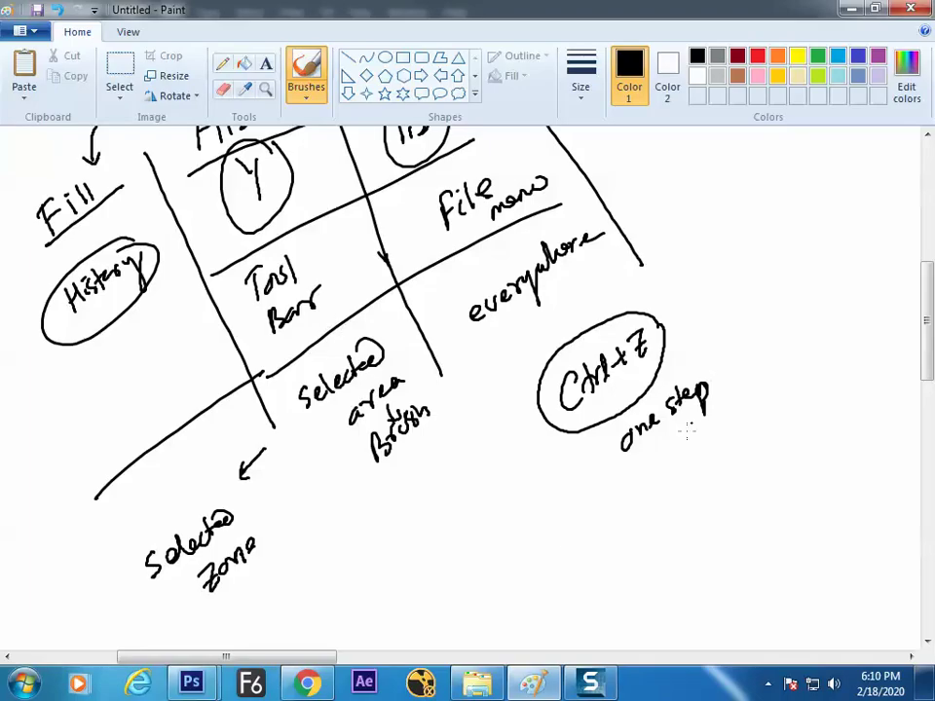
{"action": "mouse_move", "coordinate": [562, 543]}
{"action": "left_mouse_down"}
{"action": "mouse_move", "coordinate": [644, 501]}
{"action": "mouse_move", "coordinate": [646, 478]}
{"action": "mouse_move", "coordinate": [676, 475]}
{"action": "left_mouse_up"}
{"action": "left_click_drag", "start_coordinate": [670, 471], "coordinate": [671, 484]}
{"action": "left_click_drag", "start_coordinate": [678, 466], "coordinate": [693, 480]}
{"action": "left_click_drag", "start_coordinate": [589, 574], "coordinate": [697, 490]}
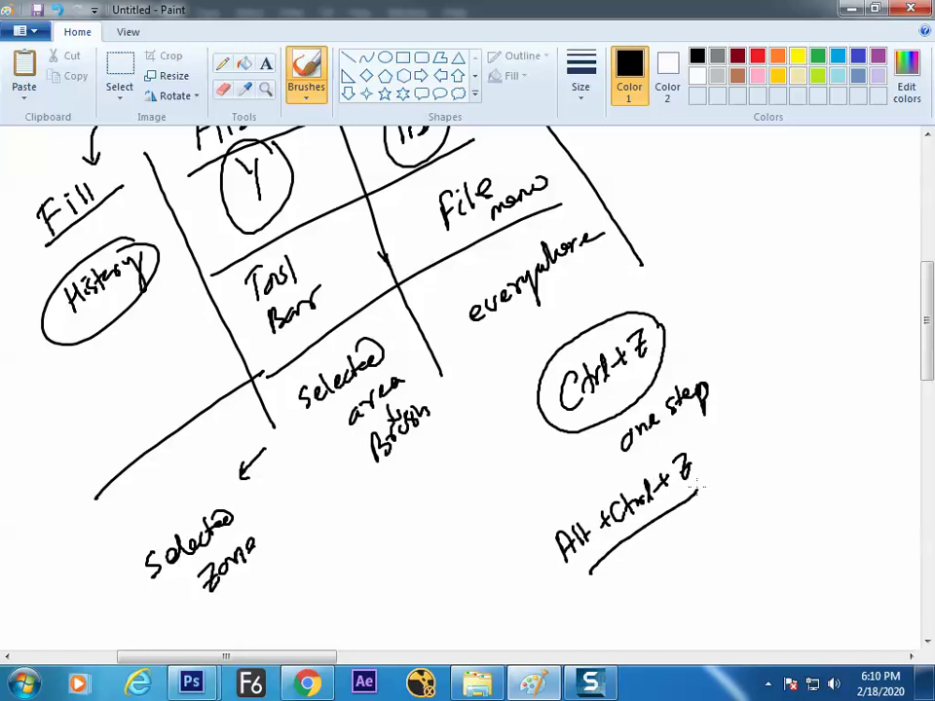
- Write "mult step Back" beside "Alt+Ctrl+Z" and draw a box around the shortcut
{"action": "mouse_move", "coordinate": [689, 541]}
{"action": "left_mouse_down"}
{"action": "mouse_move", "coordinate": [717, 494]}
{"action": "mouse_move", "coordinate": [728, 484]}
{"action": "mouse_move", "coordinate": [730, 509]}
{"action": "mouse_move", "coordinate": [779, 463]}
{"action": "mouse_move", "coordinate": [802, 426]}
{"action": "mouse_move", "coordinate": [810, 438]}
{"action": "mouse_move", "coordinate": [849, 415]}
{"action": "left_mouse_up"}
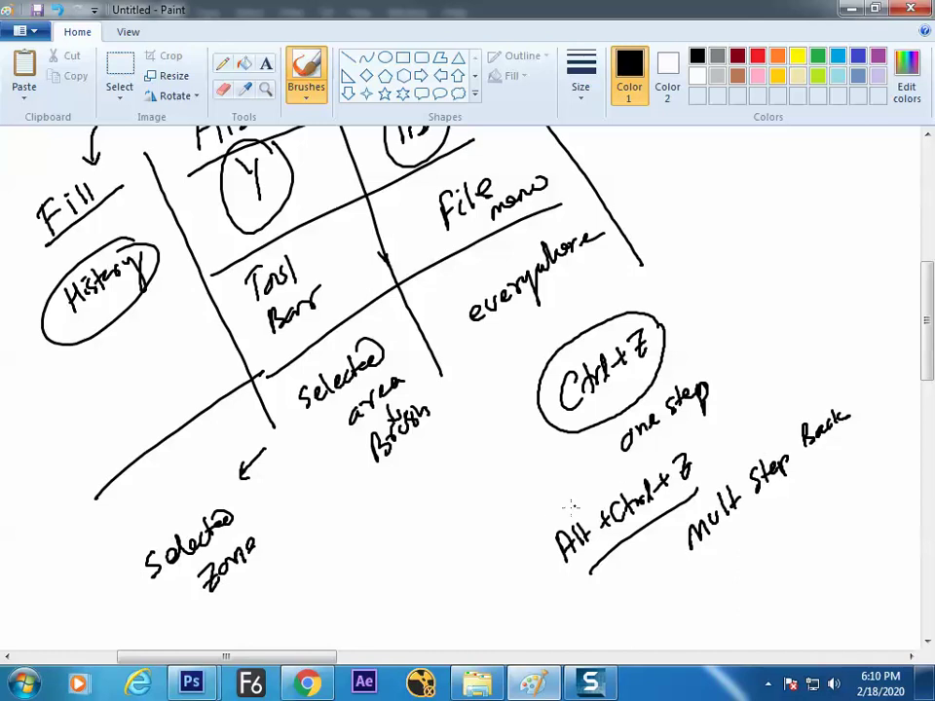
{"action": "mouse_move", "coordinate": [534, 534]}
{"action": "left_mouse_down"}
{"action": "mouse_move", "coordinate": [695, 433]}
{"action": "mouse_move", "coordinate": [703, 477]}
{"action": "left_mouse_up"}
{"action": "left_click_drag", "start_coordinate": [528, 538], "coordinate": [576, 588]}
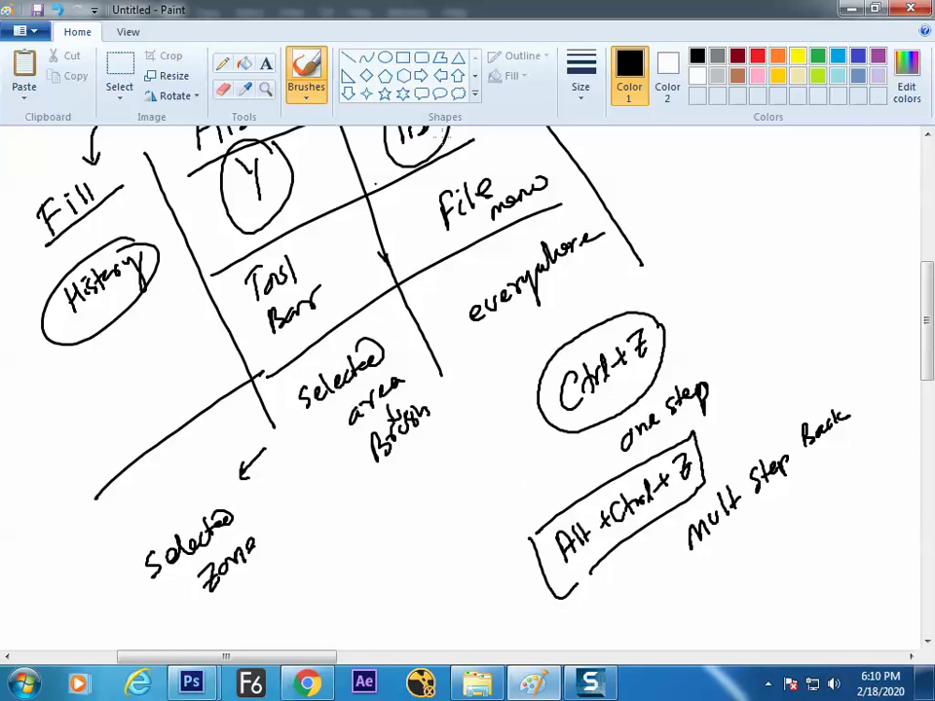
- Number the methods in red: 1 Tool Bar, 2 File menu, 3 Fill column, 4 Ctrl+Z and 5 Alt+Ctrl+Z
{"action": "left_click", "coordinate": [757, 56]}
{"action": "left_click_drag", "start_coordinate": [340, 261], "coordinate": [343, 278]}
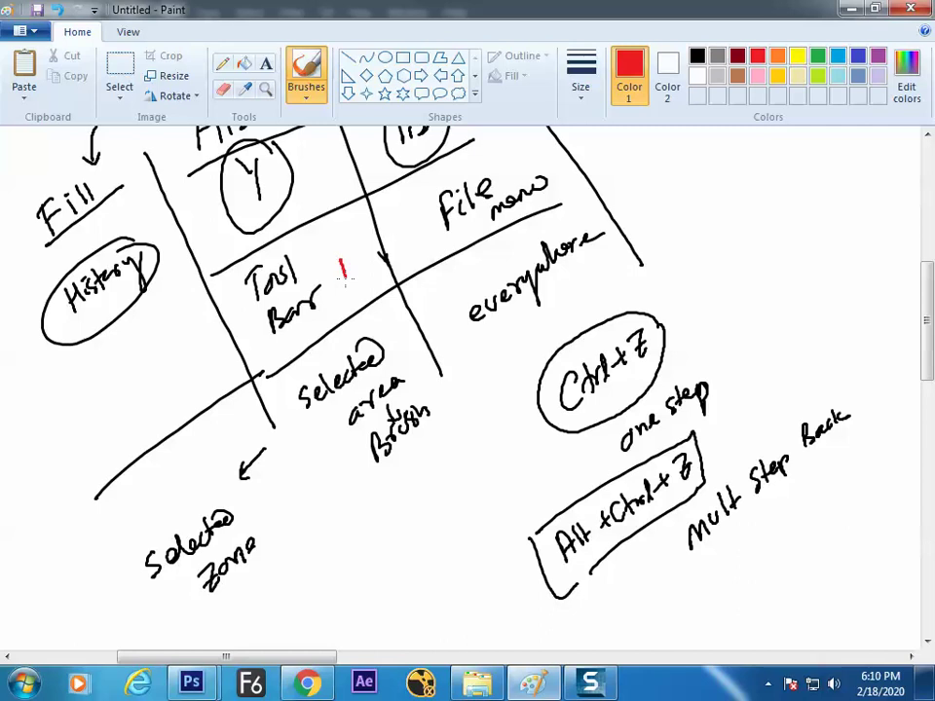
{"action": "left_click_drag", "start_coordinate": [401, 238], "coordinate": [420, 256]}
{"action": "mouse_move", "coordinate": [162, 367]}
{"action": "left_mouse_down"}
{"action": "mouse_move", "coordinate": [176, 380]}
{"action": "mouse_move", "coordinate": [161, 395]}
{"action": "left_mouse_up"}
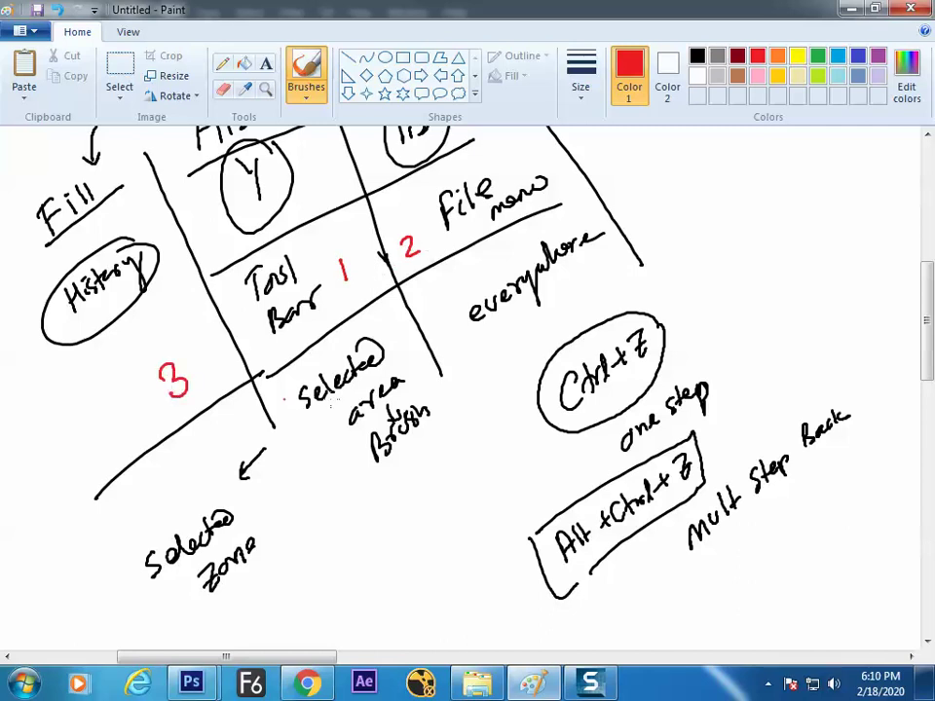
{"action": "left_click_drag", "start_coordinate": [473, 410], "coordinate": [498, 426]}
{"action": "left_click_drag", "start_coordinate": [492, 411], "coordinate": [493, 438]}
{"action": "mouse_move", "coordinate": [458, 545]}
{"action": "left_mouse_down"}
{"action": "mouse_move", "coordinate": [447, 555]}
{"action": "mouse_move", "coordinate": [453, 588]}
{"action": "mouse_move", "coordinate": [468, 542]}
{"action": "left_mouse_up"}
- Draw a red divider right of the Ctrl+Z entry and write "20 step Back" with "1000" beneath it, enclosed in a frame
{"action": "left_click_drag", "start_coordinate": [312, 660], "coordinate": [350, 661]}
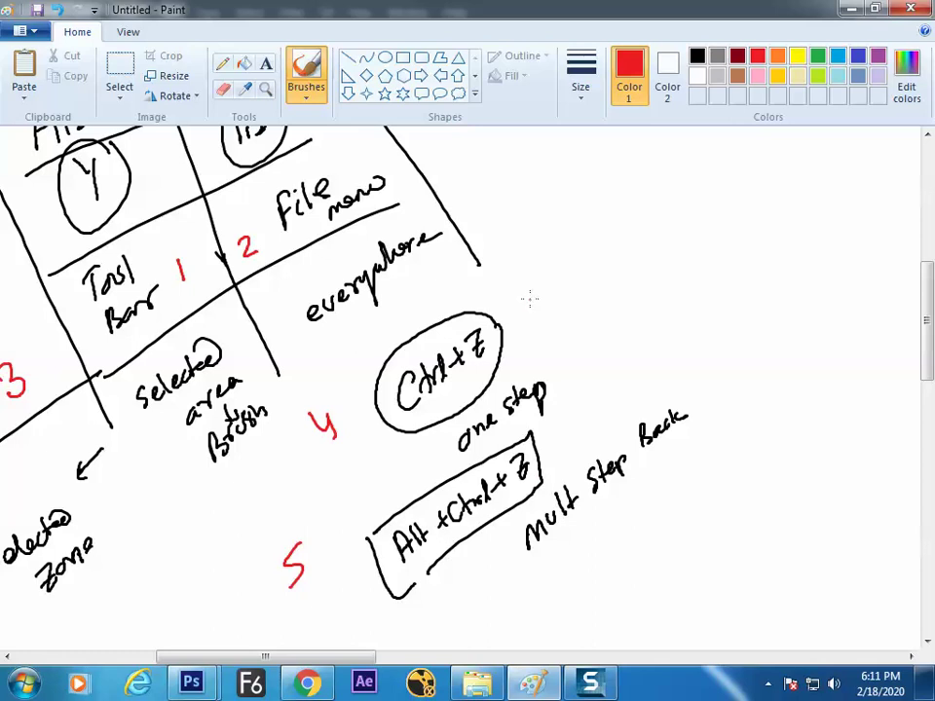
{"action": "left_click_drag", "start_coordinate": [531, 297], "coordinate": [573, 410]}
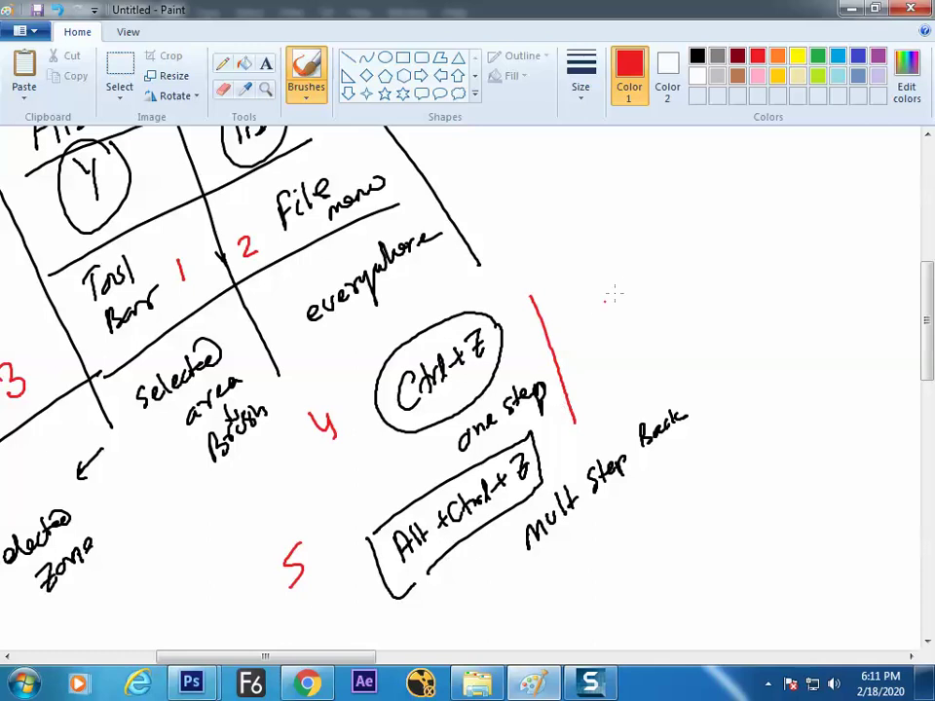
{"action": "mouse_move", "coordinate": [603, 304]}
{"action": "left_mouse_down"}
{"action": "mouse_move", "coordinate": [650, 303]}
{"action": "mouse_move", "coordinate": [655, 280]}
{"action": "mouse_move", "coordinate": [670, 290]}
{"action": "mouse_move", "coordinate": [678, 274]}
{"action": "mouse_move", "coordinate": [691, 280]}
{"action": "mouse_move", "coordinate": [707, 244]}
{"action": "mouse_move", "coordinate": [753, 233]}
{"action": "left_mouse_up"}
{"action": "mouse_move", "coordinate": [665, 324]}
{"action": "left_mouse_down"}
{"action": "mouse_move", "coordinate": [663, 368]}
{"action": "mouse_move", "coordinate": [690, 354]}
{"action": "mouse_move", "coordinate": [681, 353]}
{"action": "left_mouse_up"}
{"action": "left_click_drag", "start_coordinate": [694, 335], "coordinate": [725, 317]}
{"action": "left_click_drag", "start_coordinate": [732, 305], "coordinate": [733, 315]}
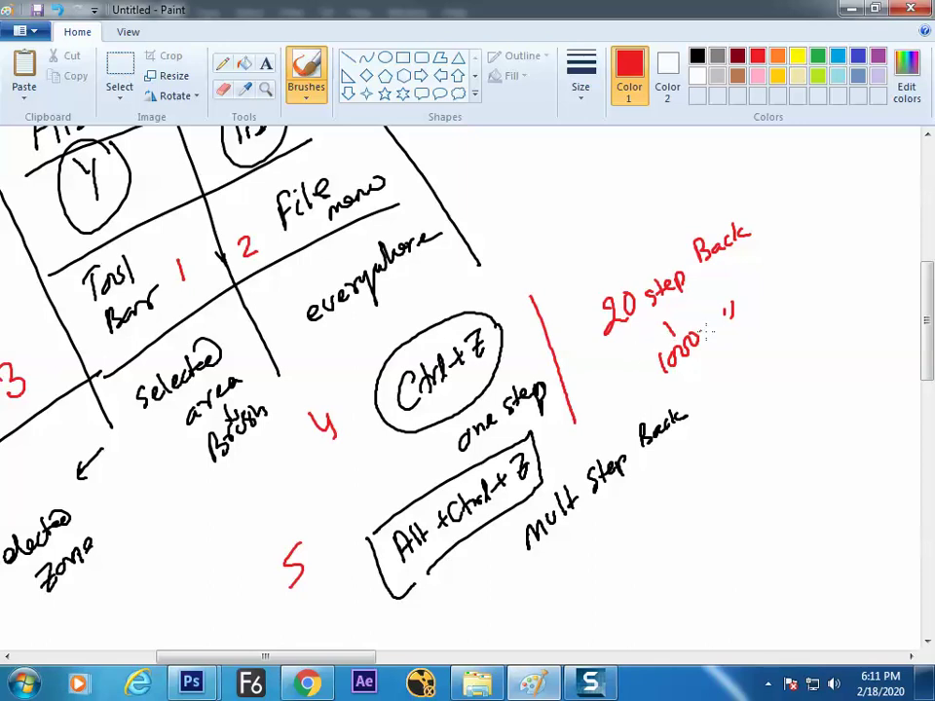
{"action": "mouse_move", "coordinate": [623, 395]}
{"action": "left_mouse_down"}
{"action": "mouse_move", "coordinate": [594, 318]}
{"action": "mouse_move", "coordinate": [768, 174]}
{"action": "mouse_move", "coordinate": [784, 275]}
{"action": "mouse_move", "coordinate": [652, 397]}
{"action": "left_mouse_up"}
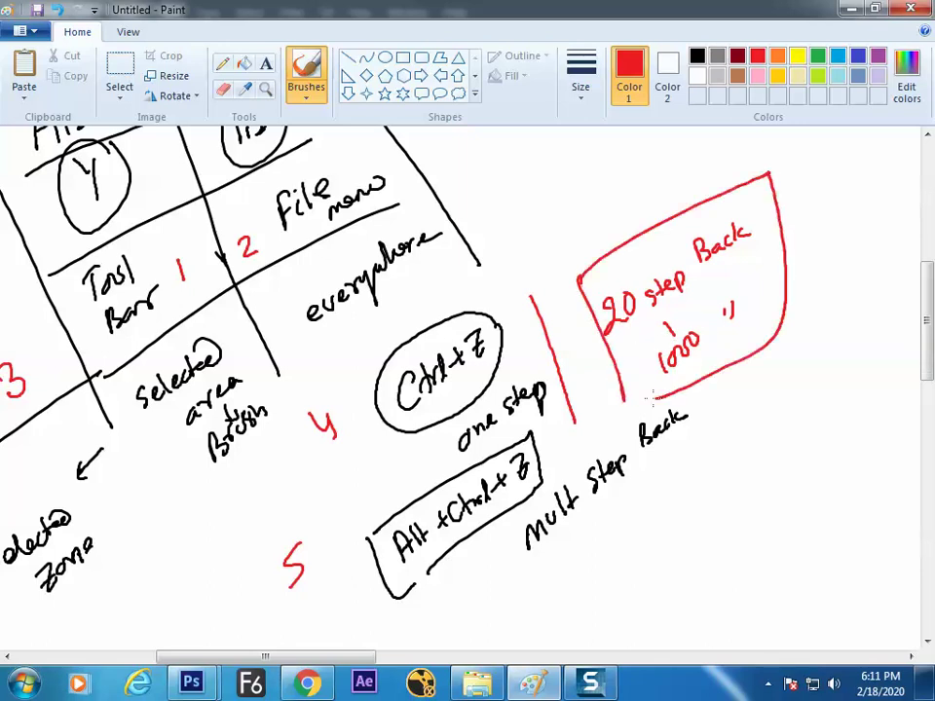
- Write "Prefrence - Performance" in red above the framed step counts, with a question mark over "Prefrence"
{"action": "mouse_move", "coordinate": [598, 227]}
{"action": "left_mouse_down"}
{"action": "mouse_move", "coordinate": [622, 208]}
{"action": "mouse_move", "coordinate": [632, 225]}
{"action": "mouse_move", "coordinate": [634, 198]}
{"action": "mouse_move", "coordinate": [681, 185]}
{"action": "left_mouse_up"}
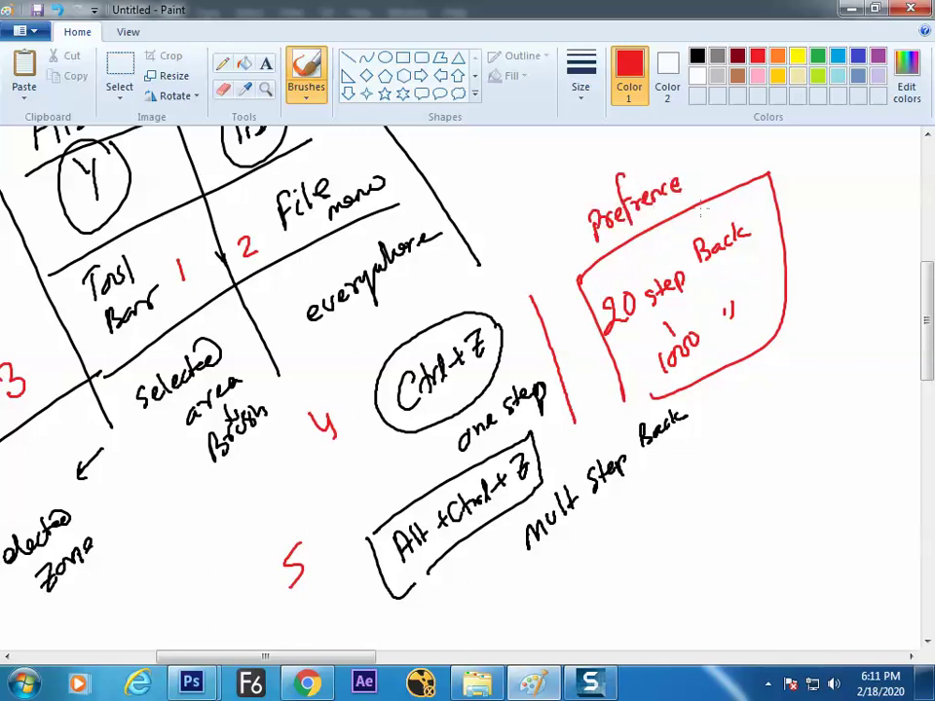
{"action": "left_click_drag", "start_coordinate": [322, 658], "coordinate": [367, 659]}
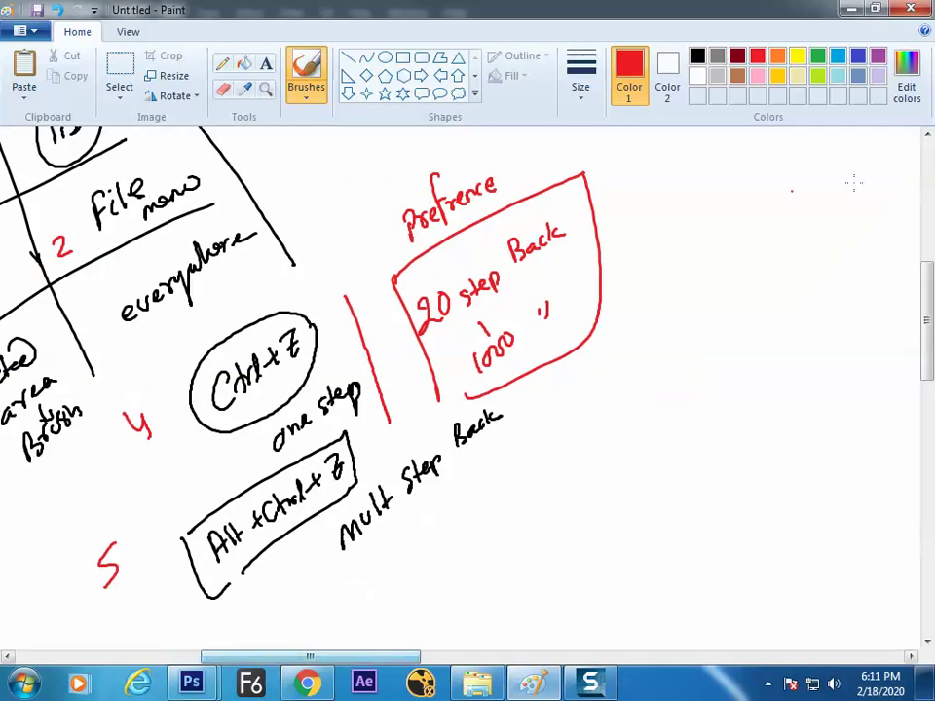
{"action": "left_click_drag", "start_coordinate": [928, 297], "coordinate": [928, 276]}
{"action": "mouse_move", "coordinate": [506, 280]}
{"action": "left_mouse_down"}
{"action": "mouse_move", "coordinate": [550, 246]}
{"action": "mouse_move", "coordinate": [569, 249]}
{"action": "mouse_move", "coordinate": [571, 234]}
{"action": "mouse_move", "coordinate": [587, 235]}
{"action": "mouse_move", "coordinate": [582, 225]}
{"action": "mouse_move", "coordinate": [639, 200]}
{"action": "left_mouse_up"}
{"action": "left_click_drag", "start_coordinate": [406, 254], "coordinate": [410, 270]}
{"action": "left_click", "coordinate": [410, 278]}
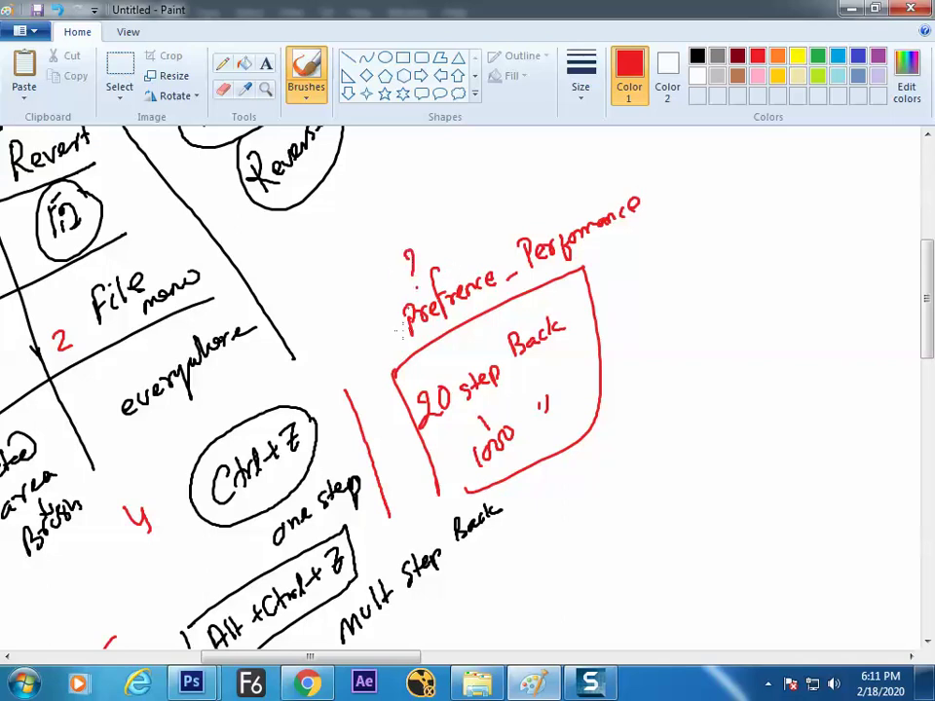
- Write "Edit" with an arrow down to "Prefrence" and add a circled "Ctrl+K" beside it
{"action": "mouse_move", "coordinate": [345, 222]}
{"action": "left_mouse_down"}
{"action": "mouse_move", "coordinate": [350, 245]}
{"action": "mouse_move", "coordinate": [368, 220]}
{"action": "mouse_move", "coordinate": [385, 224]}
{"action": "mouse_move", "coordinate": [390, 274]}
{"action": "mouse_move", "coordinate": [405, 278]}
{"action": "left_mouse_up"}
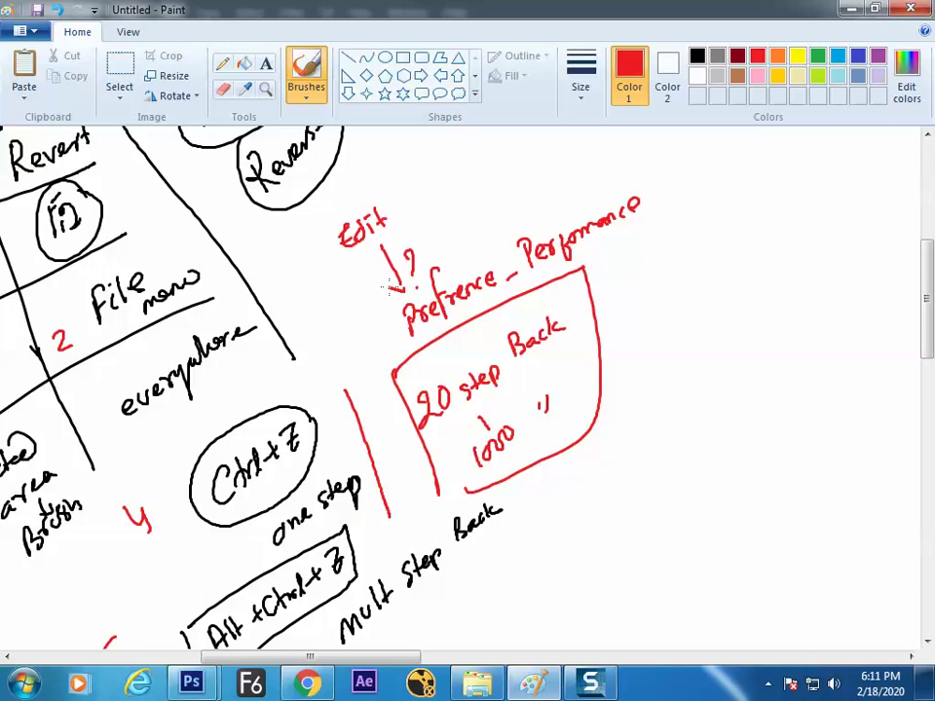
{"action": "mouse_move", "coordinate": [411, 205]}
{"action": "left_mouse_down"}
{"action": "mouse_move", "coordinate": [410, 225]}
{"action": "mouse_move", "coordinate": [412, 216]}
{"action": "mouse_move", "coordinate": [434, 222]}
{"action": "left_mouse_up"}
{"action": "key", "text": "ctrl+z"}
{"action": "key", "text": "ctrl+z"}
{"action": "key", "text": "ctrl+z"}
{"action": "left_click_drag", "start_coordinate": [430, 207], "coordinate": [441, 205]}
{"action": "mouse_move", "coordinate": [443, 218]}
{"action": "left_mouse_down"}
{"action": "mouse_move", "coordinate": [452, 201]}
{"action": "mouse_move", "coordinate": [454, 217]}
{"action": "mouse_move", "coordinate": [471, 198]}
{"action": "left_mouse_up"}
{"action": "mouse_move", "coordinate": [466, 192]}
{"action": "left_mouse_down"}
{"action": "mouse_move", "coordinate": [465, 206]}
{"action": "mouse_move", "coordinate": [473, 205]}
{"action": "left_mouse_up"}
{"action": "mouse_move", "coordinate": [484, 175]}
{"action": "left_mouse_down"}
{"action": "mouse_move", "coordinate": [485, 194]}
{"action": "mouse_move", "coordinate": [419, 243]}
{"action": "mouse_move", "coordinate": [489, 166]}
{"action": "left_mouse_up"}
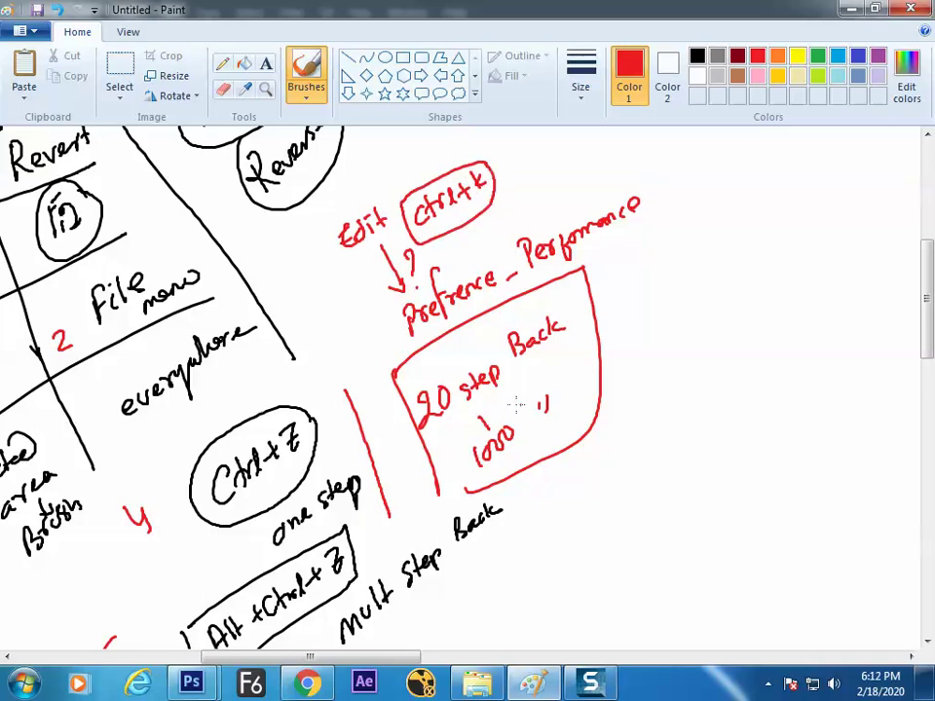
- Switch to Photoshop and set History States to 21 in the Performance preferences
{"action": "mouse_move", "coordinate": [191, 682]}
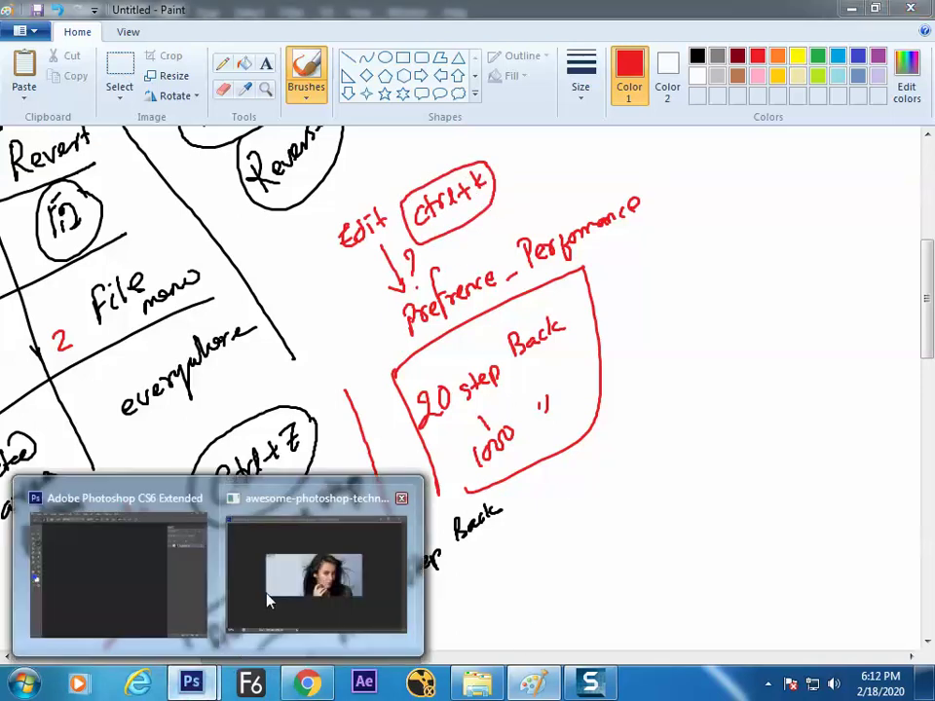
{"action": "left_click", "coordinate": [268, 597]}
{"action": "key", "text": "i"}
{"action": "key", "text": "ctrl+k"}
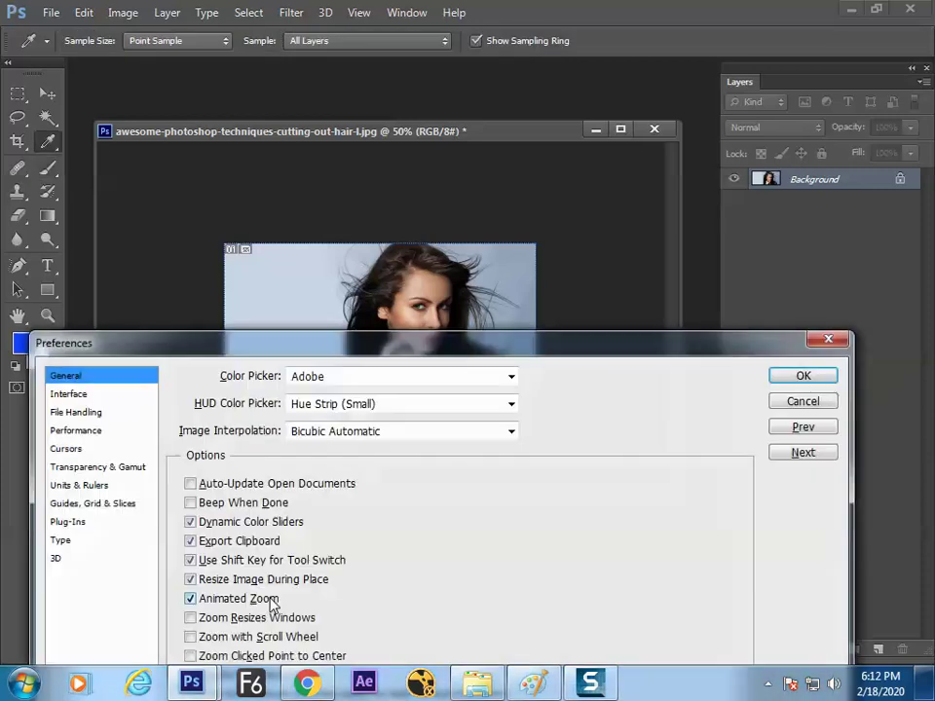
{"action": "left_click_drag", "start_coordinate": [283, 348], "coordinate": [310, 154]}
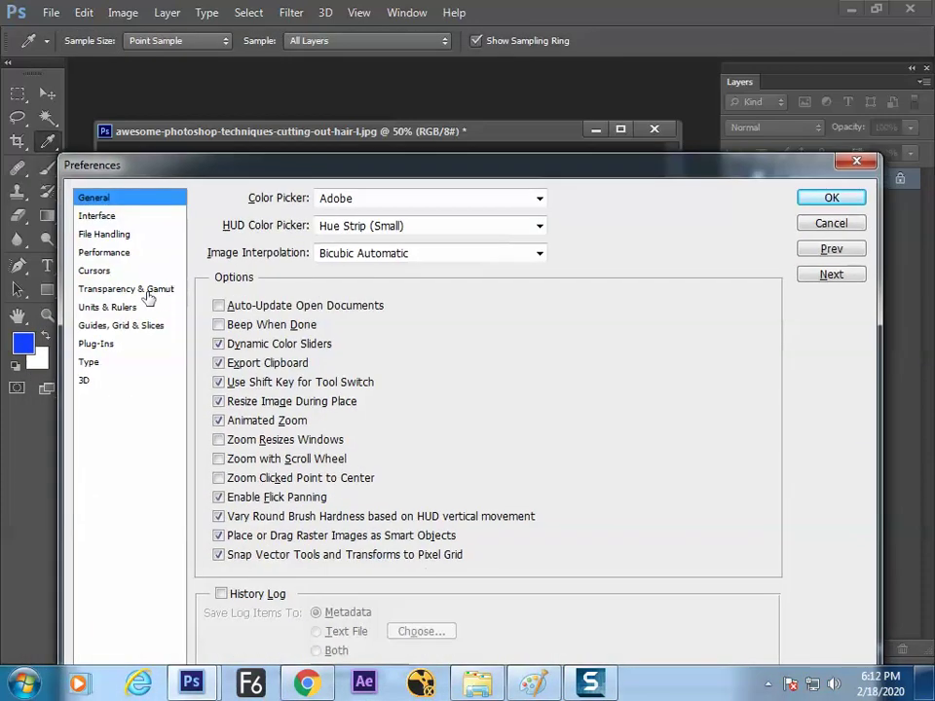
{"action": "left_click", "coordinate": [107, 254]}
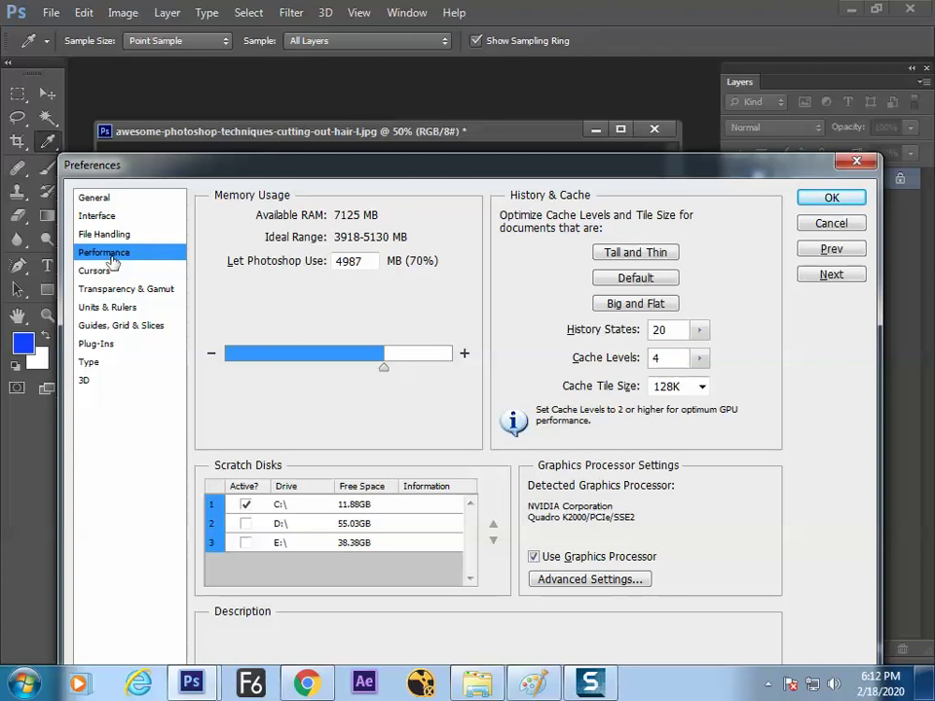
{"action": "left_click_drag", "start_coordinate": [694, 338], "coordinate": [703, 365]}
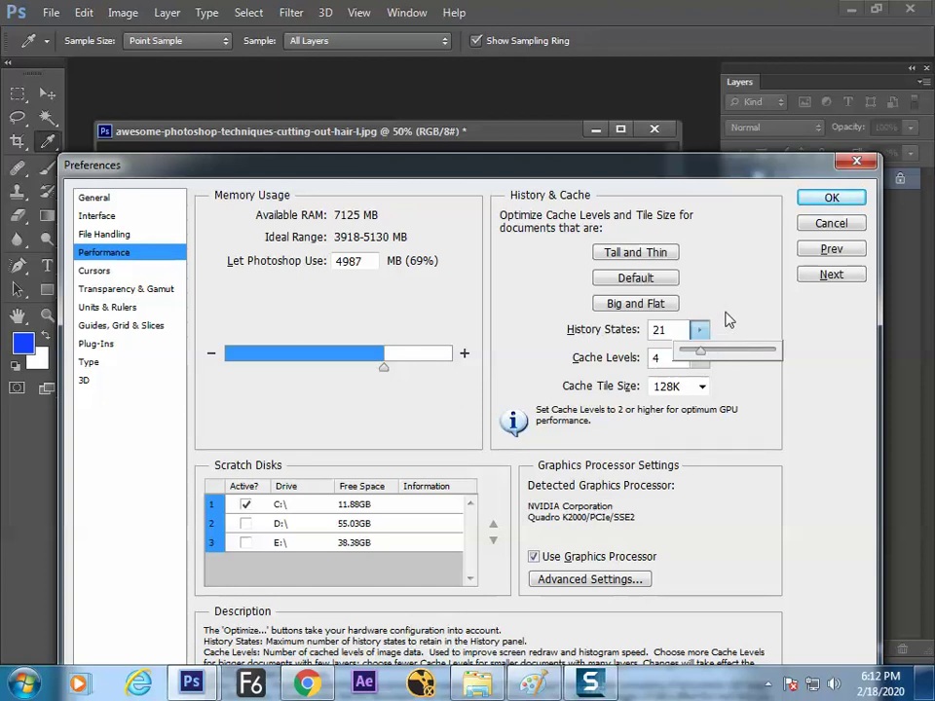
{"action": "left_click", "coordinate": [831, 197]}
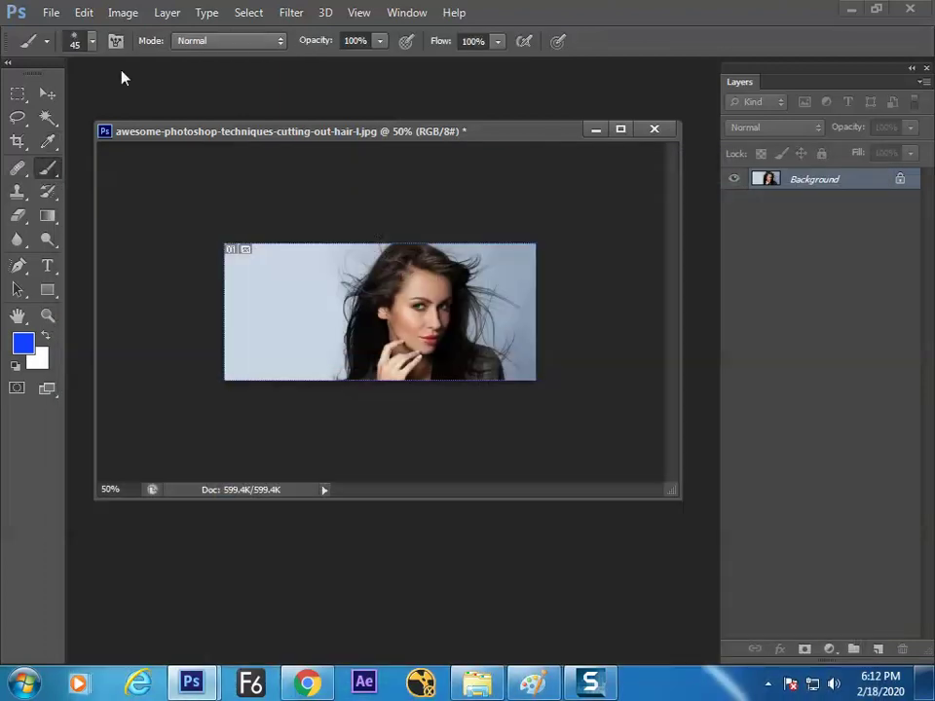
- Reopen the Performance preferences to review the History States setting, close them, and return to the Paint notes
{"action": "left_click", "coordinate": [85, 14]}
{"action": "mouse_move", "coordinate": [193, 656]}
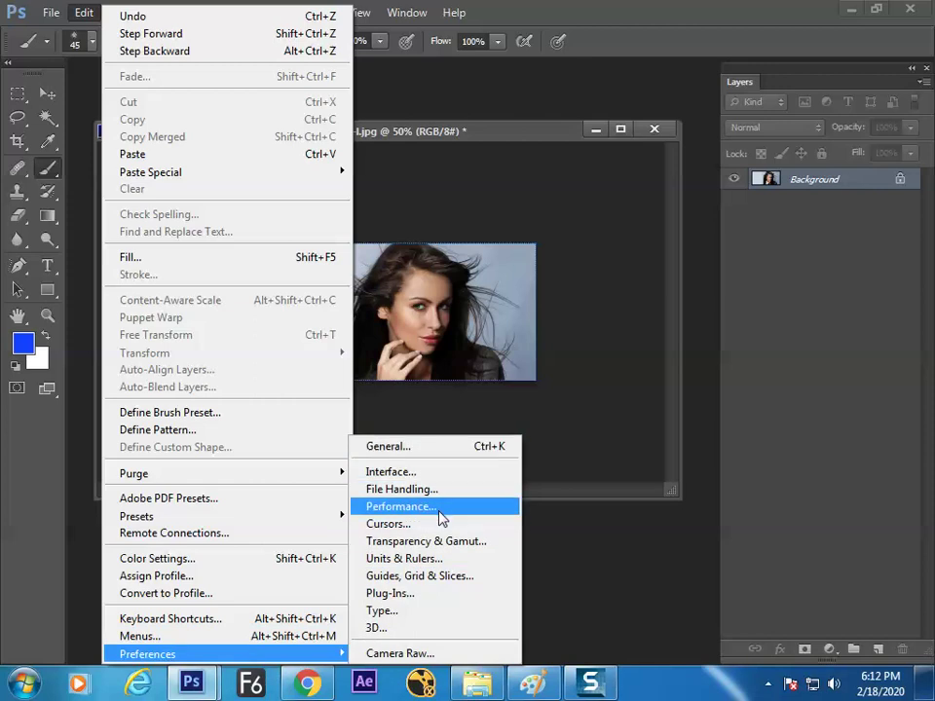
{"action": "left_click", "coordinate": [440, 514]}
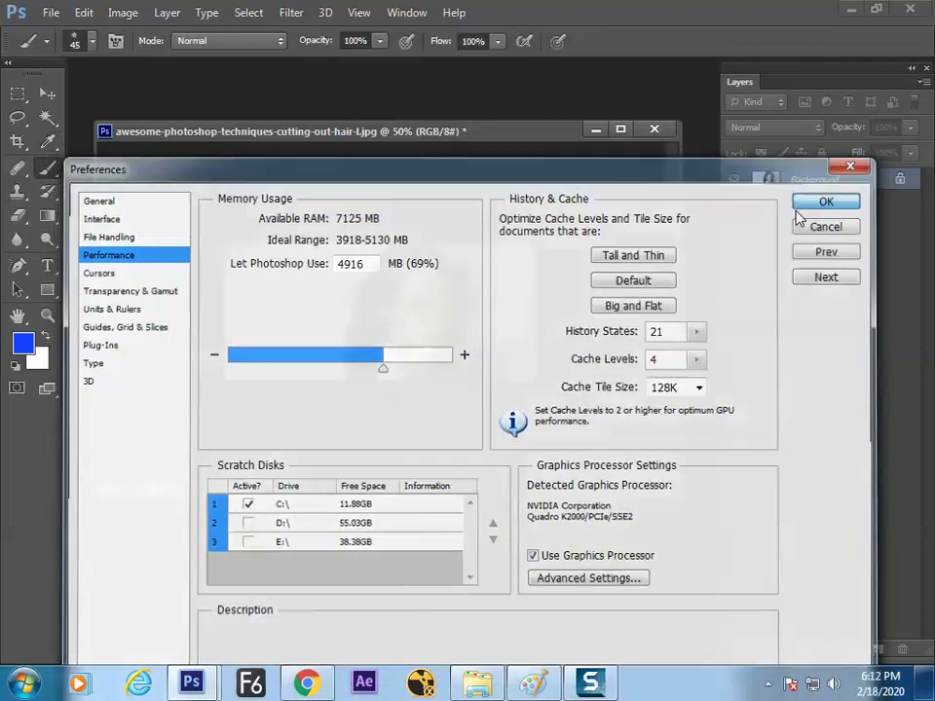
{"action": "left_click", "coordinate": [797, 208]}
{"action": "left_click", "coordinate": [532, 683]}
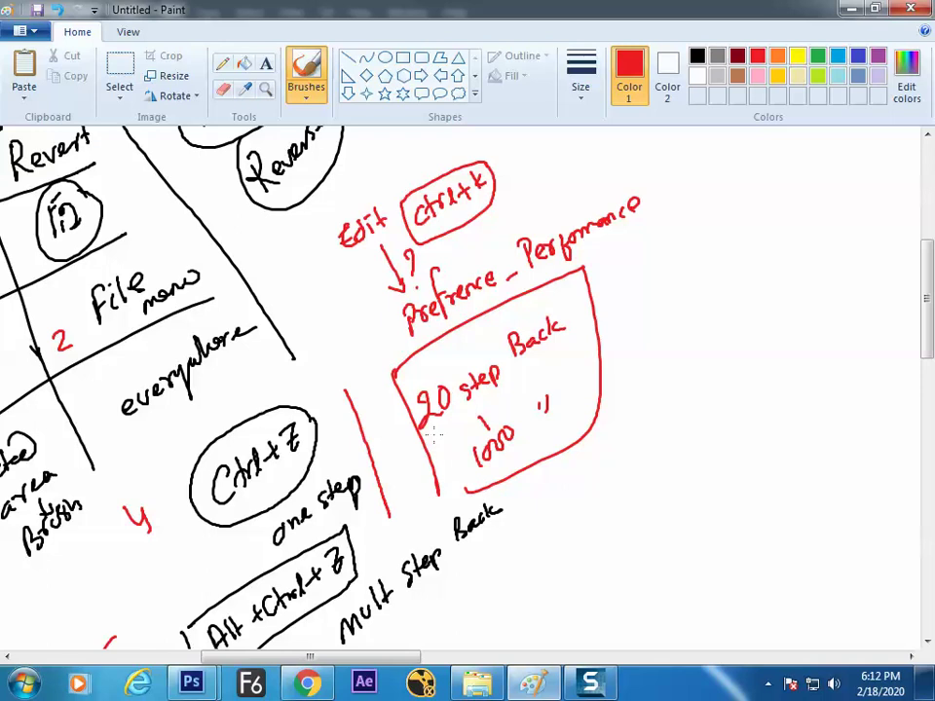
- Write a circled 6 with an underlined "History window" right of "mult step Back", and add "window" above it with an arrow
{"action": "scroll", "coordinate": [891, 291], "scroll_direction": "down", "scroll_amount": 3}
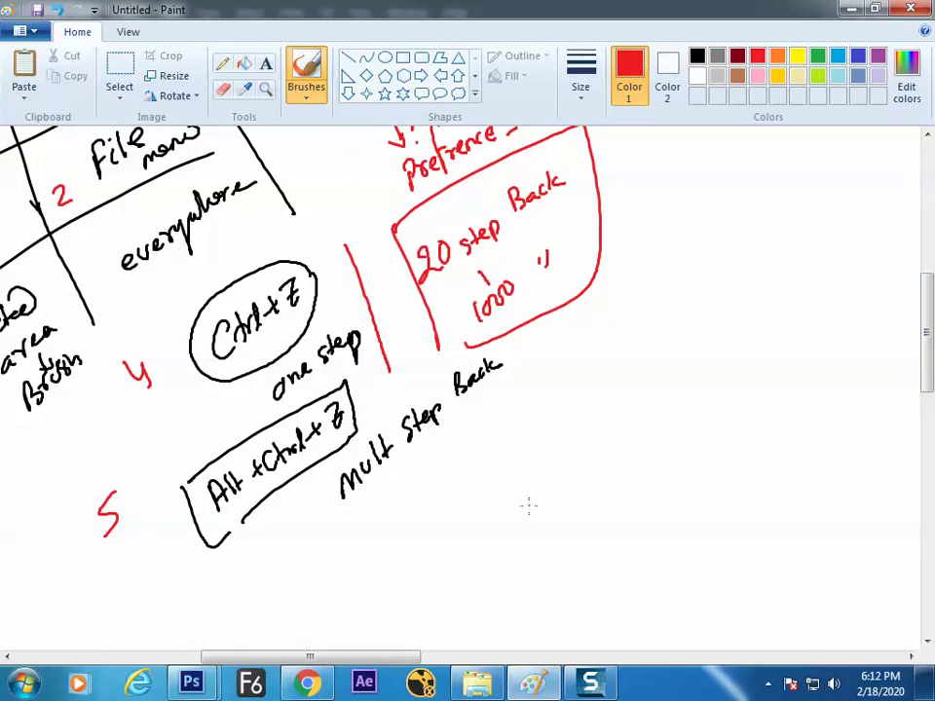
{"action": "mouse_move", "coordinate": [535, 435]}
{"action": "left_mouse_down"}
{"action": "mouse_move", "coordinate": [527, 476]}
{"action": "mouse_move", "coordinate": [505, 448]}
{"action": "mouse_move", "coordinate": [531, 498]}
{"action": "mouse_move", "coordinate": [552, 465]}
{"action": "mouse_move", "coordinate": [533, 410]}
{"action": "left_mouse_up"}
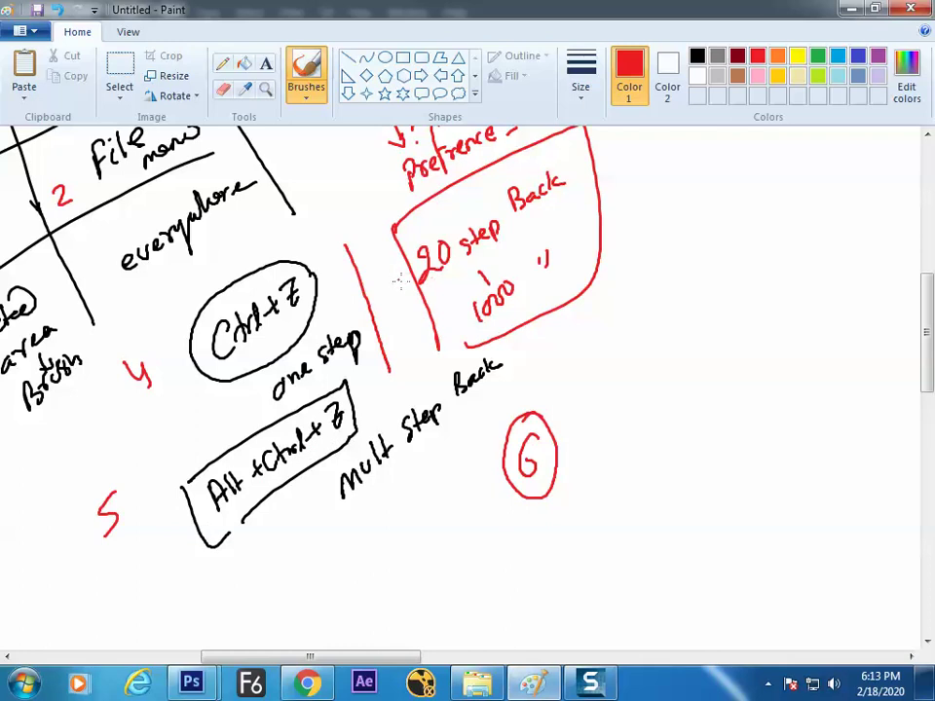
{"action": "mouse_move", "coordinate": [581, 395]}
{"action": "left_mouse_down"}
{"action": "mouse_move", "coordinate": [616, 401]}
{"action": "mouse_move", "coordinate": [622, 356]}
{"action": "mouse_move", "coordinate": [623, 374]}
{"action": "mouse_move", "coordinate": [652, 349]}
{"action": "mouse_move", "coordinate": [677, 374]}
{"action": "mouse_move", "coordinate": [688, 322]}
{"action": "mouse_move", "coordinate": [736, 295]}
{"action": "mouse_move", "coordinate": [726, 269]}
{"action": "mouse_move", "coordinate": [746, 287]}
{"action": "mouse_move", "coordinate": [777, 255]}
{"action": "left_mouse_up"}
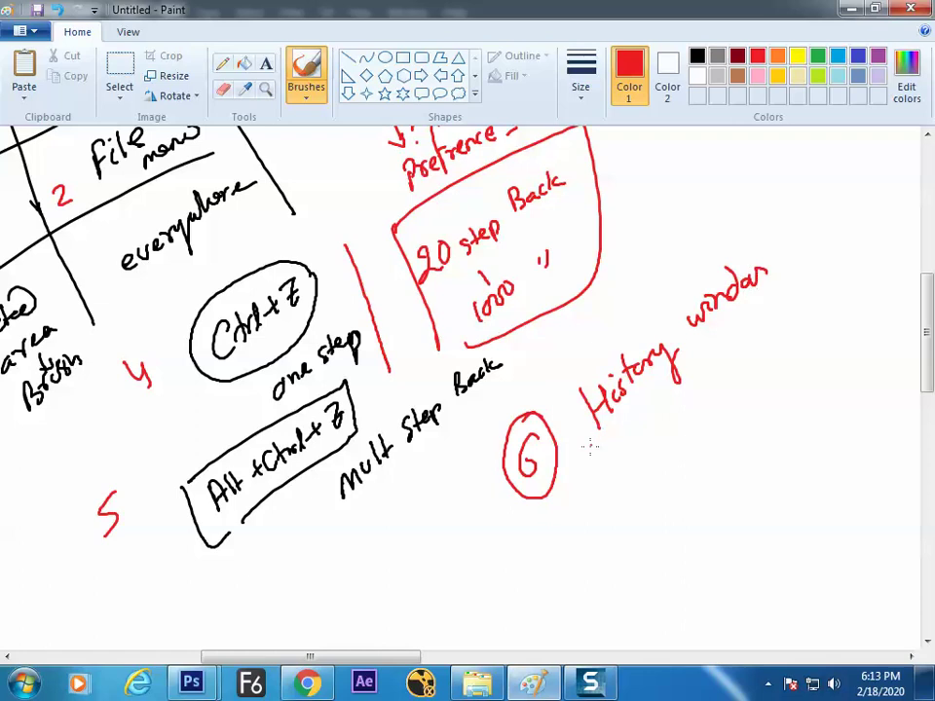
{"action": "mouse_move", "coordinate": [588, 450]}
{"action": "left_mouse_down"}
{"action": "mouse_move", "coordinate": [725, 358]}
{"action": "mouse_move", "coordinate": [782, 306]}
{"action": "left_mouse_up"}
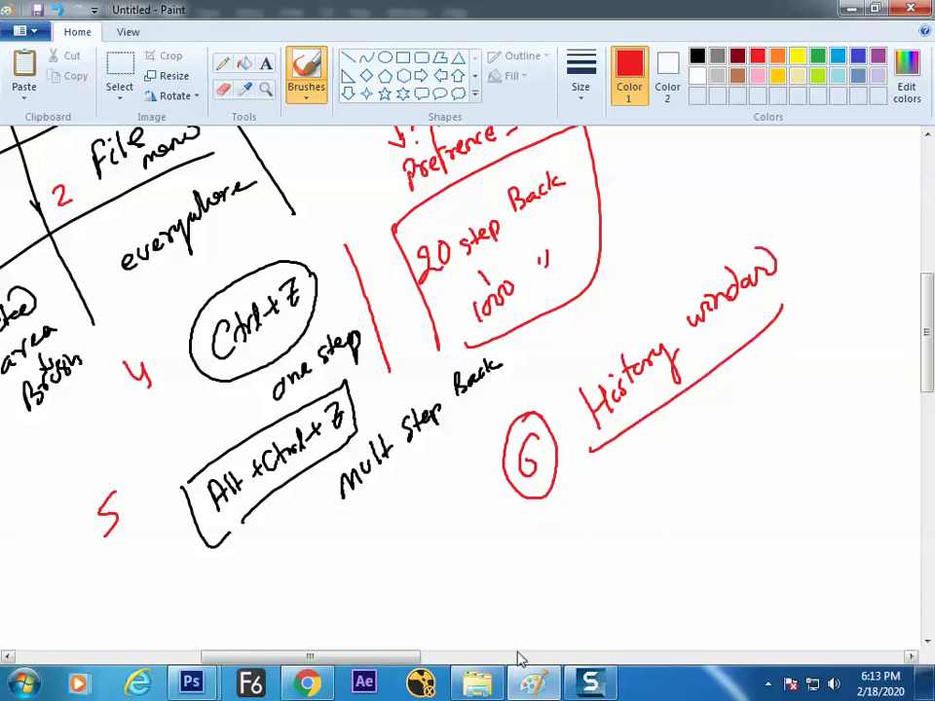
{"action": "mouse_move", "coordinate": [628, 311]}
{"action": "left_mouse_down"}
{"action": "mouse_move", "coordinate": [647, 289]}
{"action": "mouse_move", "coordinate": [673, 283]}
{"action": "mouse_move", "coordinate": [695, 257]}
{"action": "mouse_move", "coordinate": [736, 249]}
{"action": "left_mouse_up"}
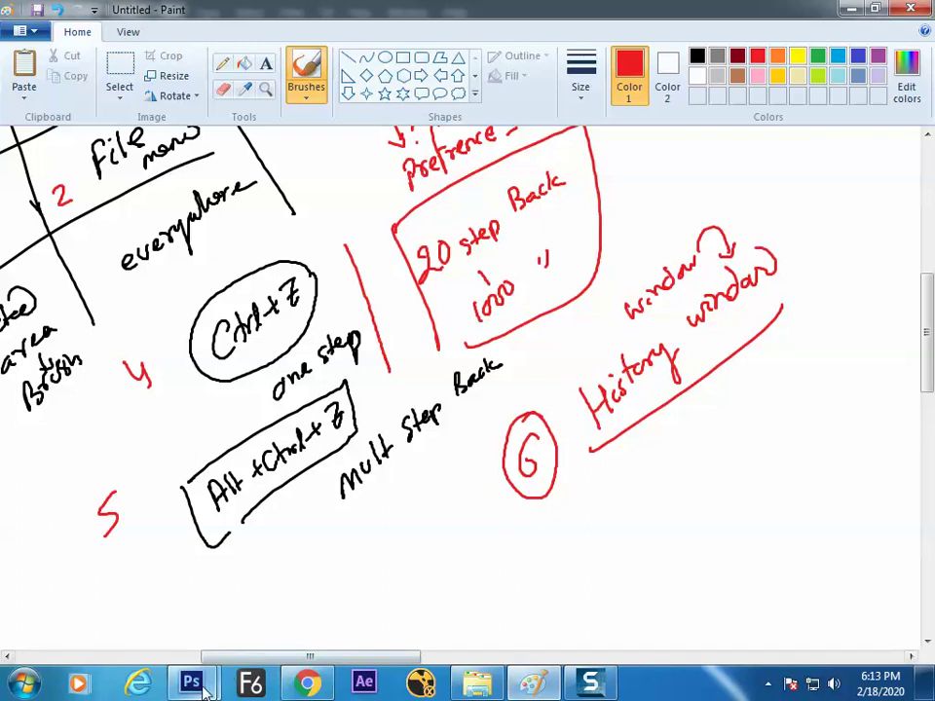
- Switch to Photoshop, show the History panel, and detach it from its panel group
{"action": "mouse_move", "coordinate": [192, 681]}
{"action": "left_click", "coordinate": [268, 611]}
{"action": "left_click", "coordinate": [404, 12]}
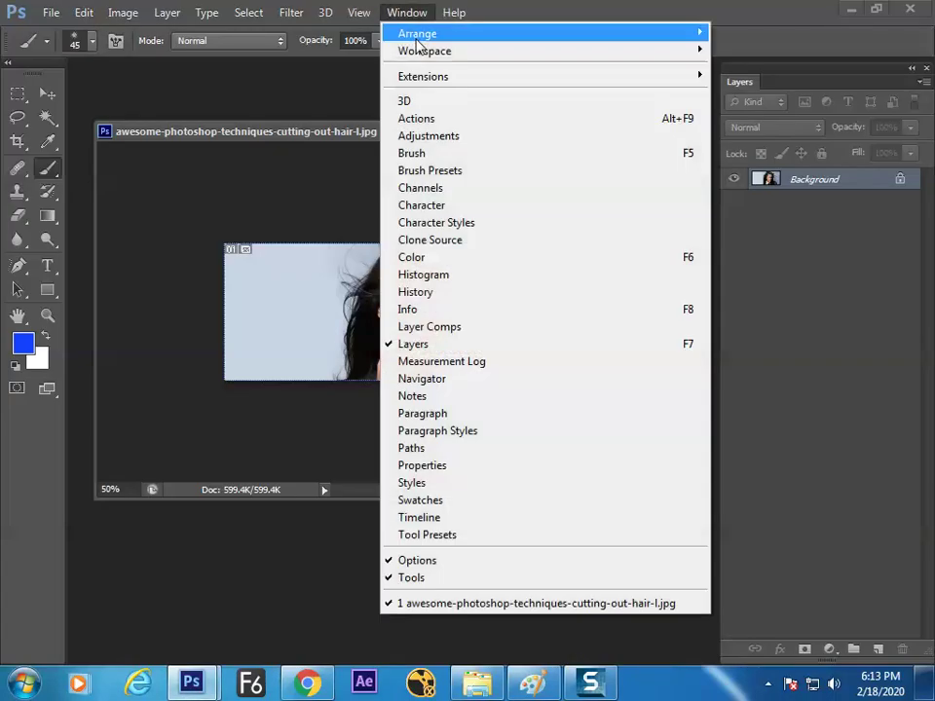
{"action": "left_click", "coordinate": [451, 292]}
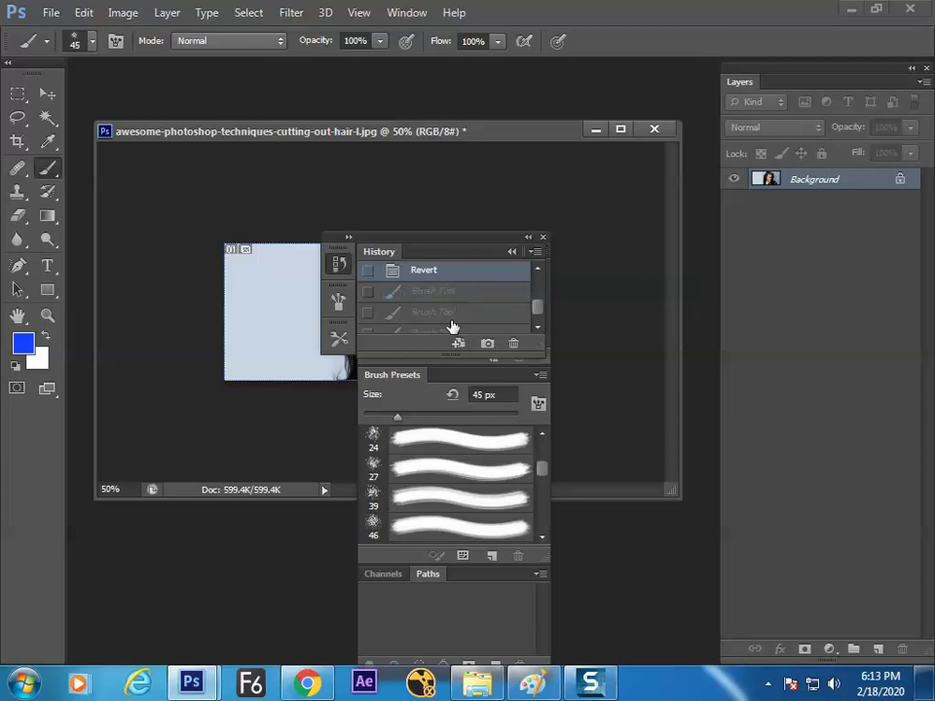
{"action": "left_click_drag", "start_coordinate": [379, 251], "coordinate": [178, 140]}
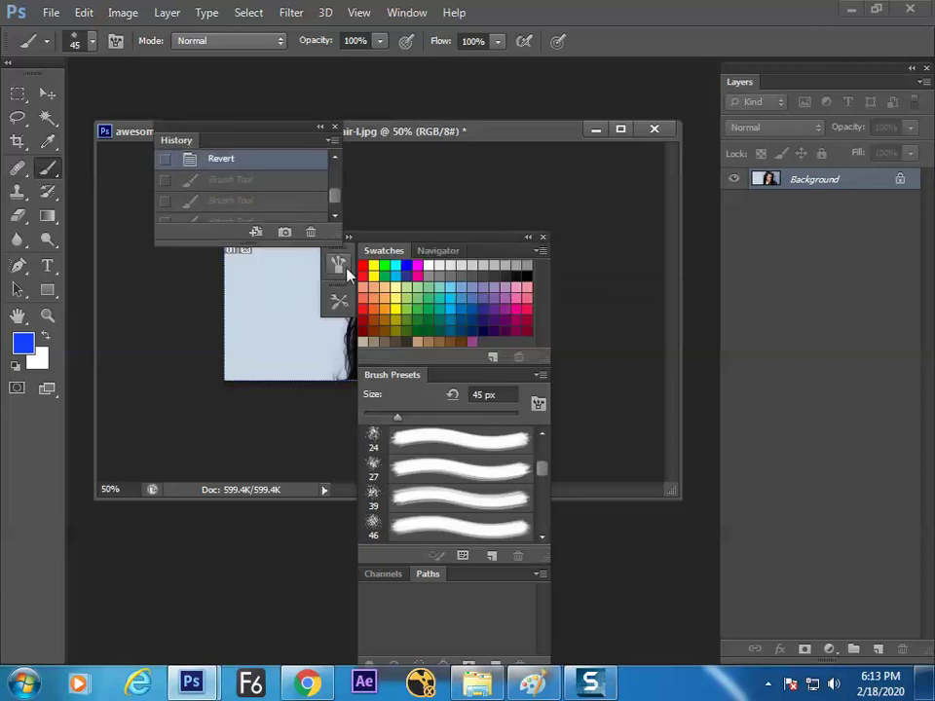
- Close the extra floating panel group, enlarge the History panel to show more states, and move it beside the Layers panel
{"action": "left_click", "coordinate": [542, 239]}
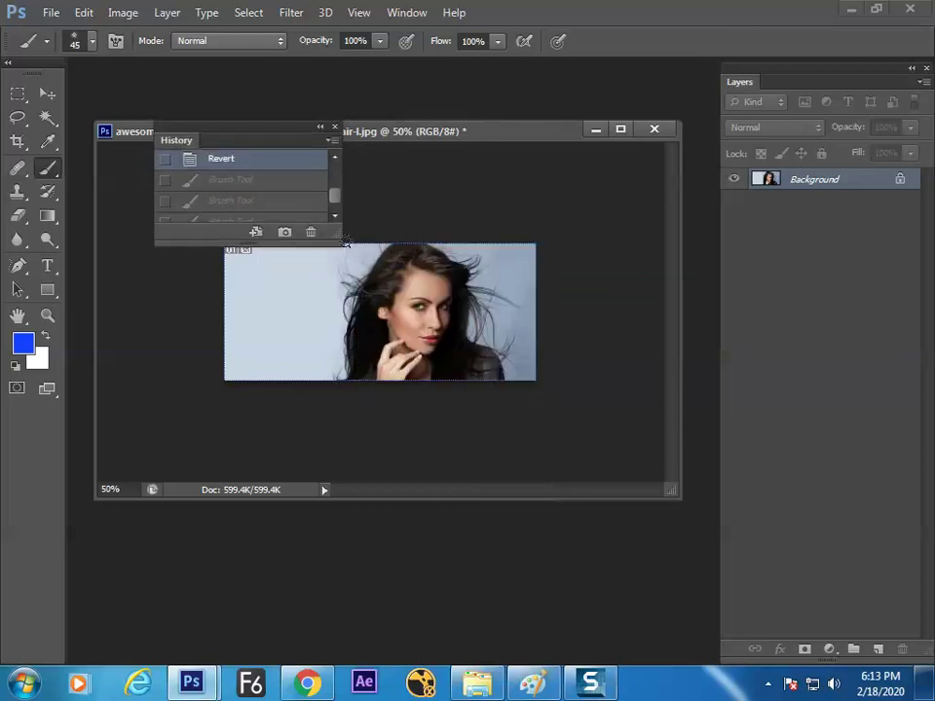
{"action": "left_click_drag", "start_coordinate": [335, 232], "coordinate": [342, 572]}
{"action": "left_click_drag", "start_coordinate": [299, 133], "coordinate": [626, 100]}
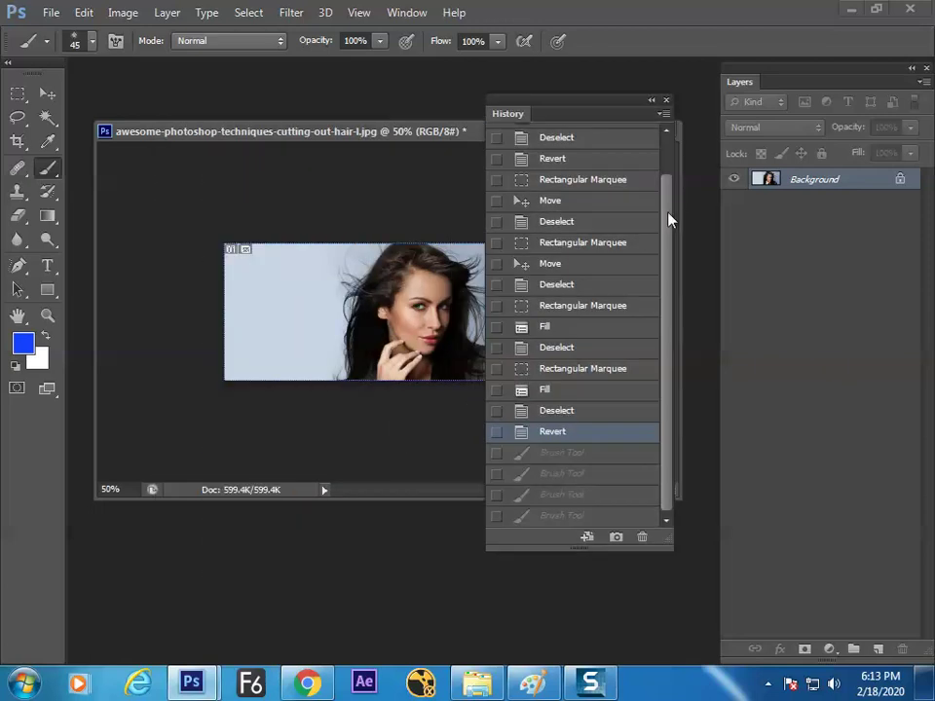
- Compare the image at different Deselect, Fill, Rectangular Marquee and Move history states, finishing on the last Revert state
{"action": "scroll", "coordinate": [667, 219], "scroll_direction": "up", "scroll_amount": 2}
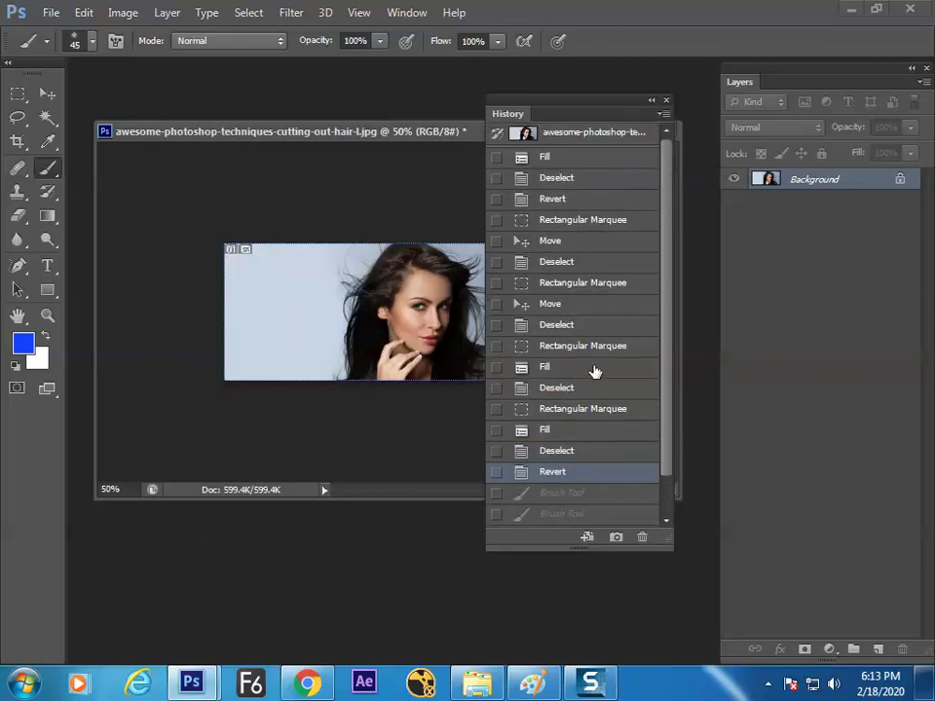
{"action": "left_click", "coordinate": [589, 262]}
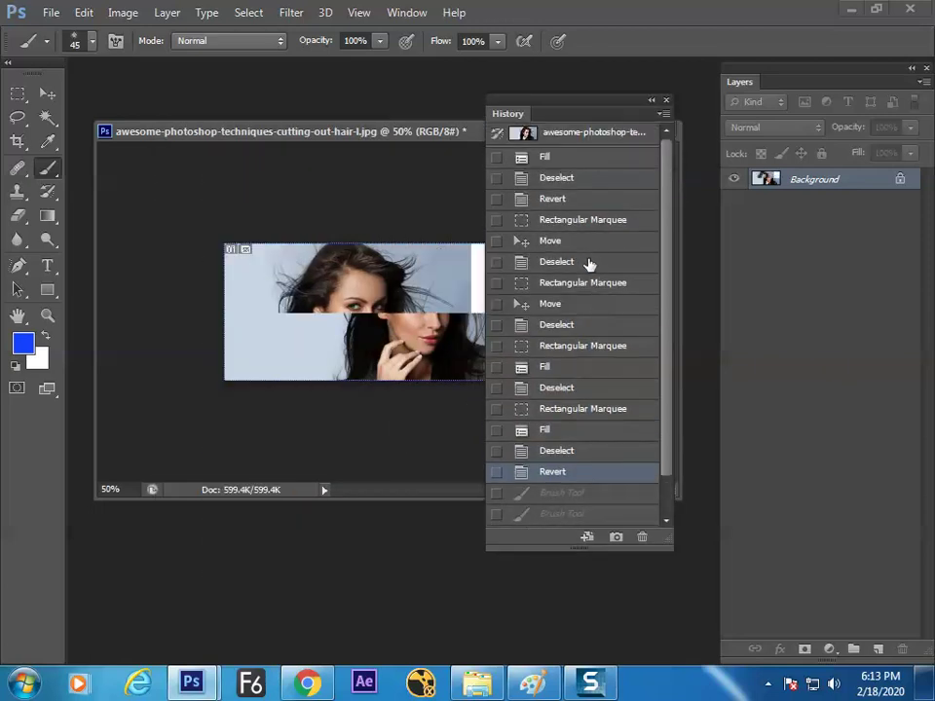
{"action": "left_click", "coordinate": [589, 261]}
{"action": "left_click", "coordinate": [590, 200]}
{"action": "left_click", "coordinate": [598, 367]}
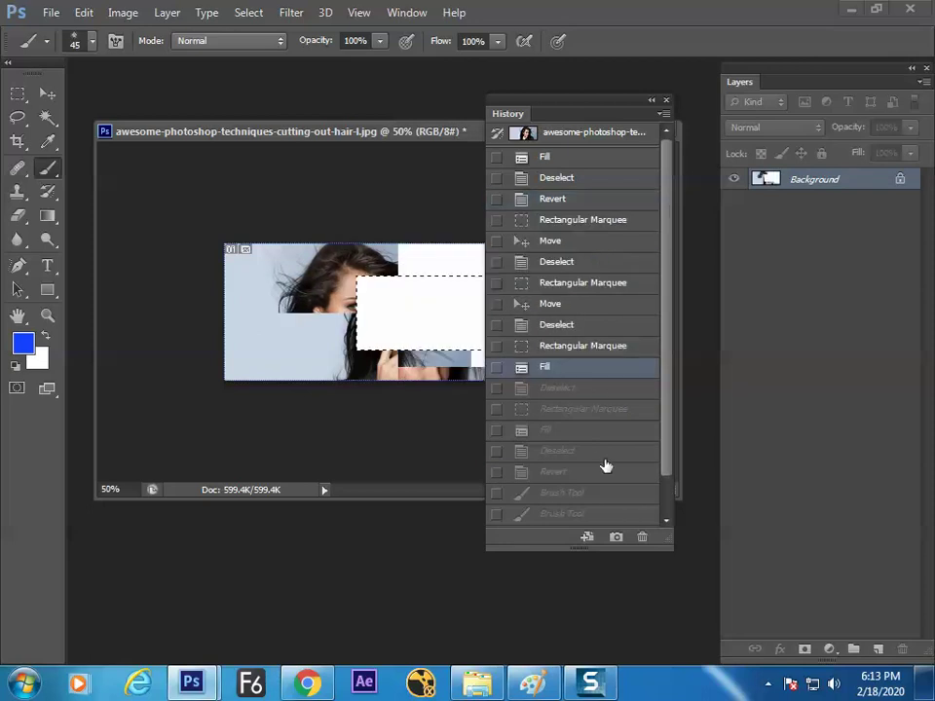
{"action": "left_click", "coordinate": [603, 451]}
{"action": "left_click", "coordinate": [602, 324]}
{"action": "left_click", "coordinate": [608, 346]}
{"action": "left_click", "coordinate": [606, 429]}
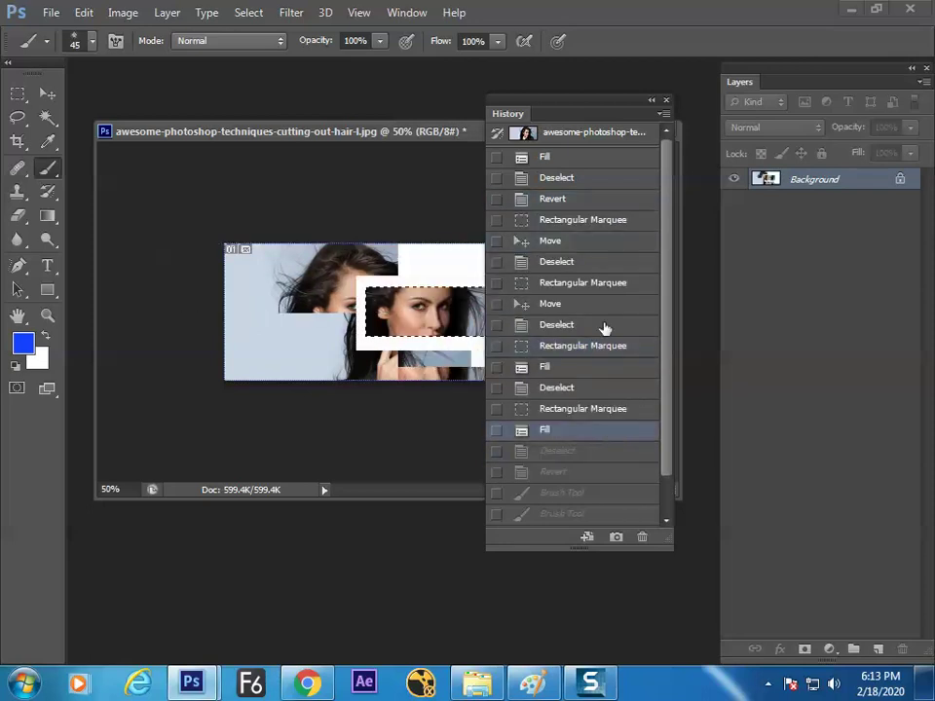
{"action": "left_click", "coordinate": [605, 303]}
{"action": "left_click", "coordinate": [605, 243]}
{"action": "left_click", "coordinate": [599, 429]}
{"action": "left_click", "coordinate": [594, 473]}
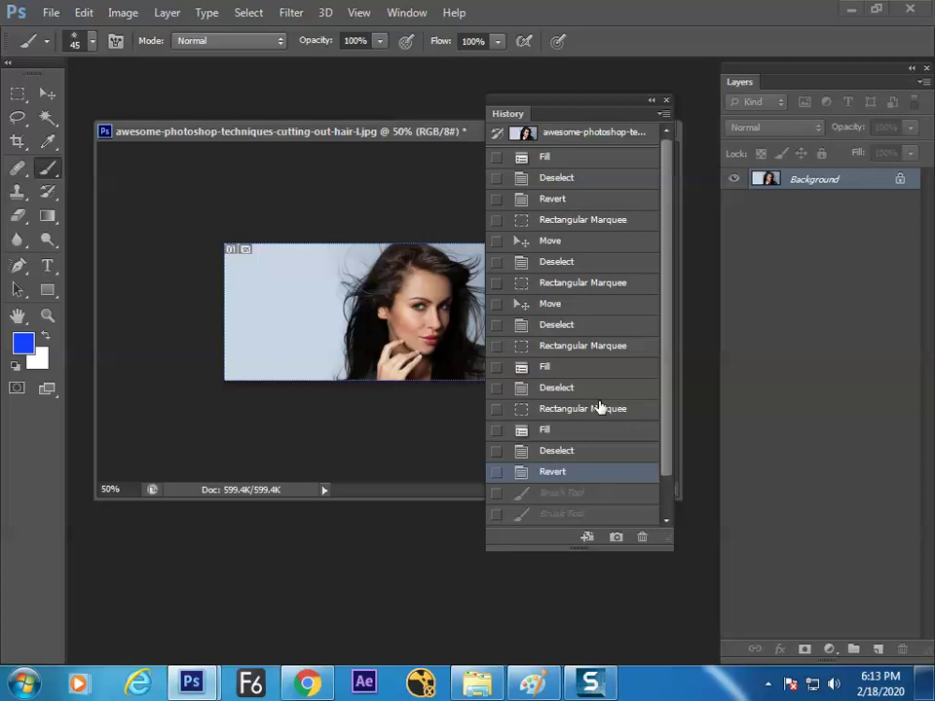
- Move forward through the history to the second Brush Tool state, return to the second Rectangular Marquee state, and capture it as a snapshot
{"action": "left_click_drag", "start_coordinate": [642, 282], "coordinate": [596, 458]}
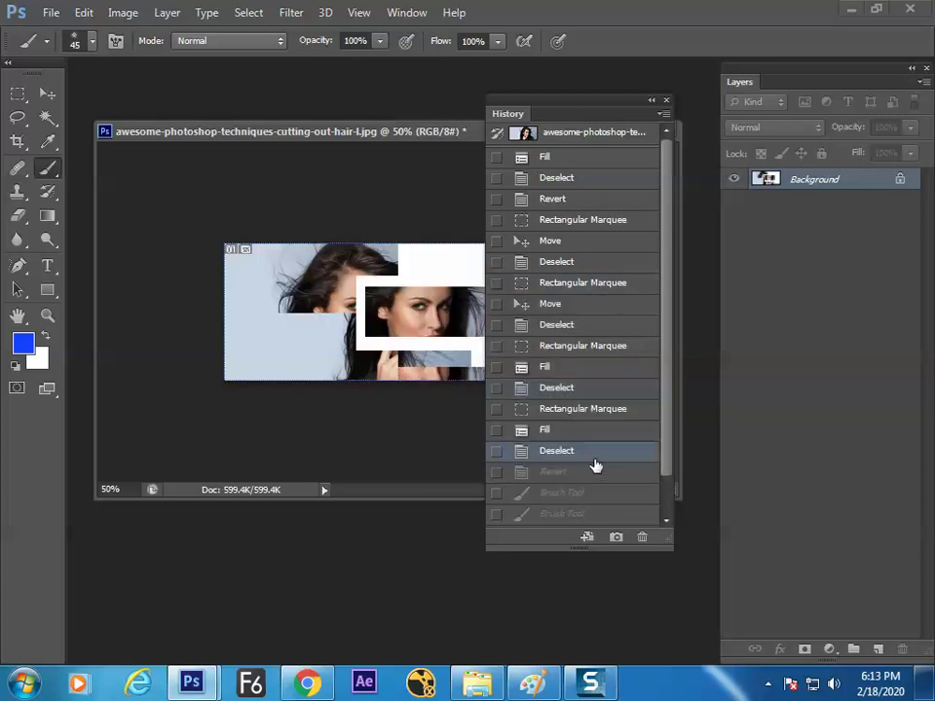
{"action": "left_click", "coordinate": [598, 493]}
{"action": "left_click", "coordinate": [604, 513]}
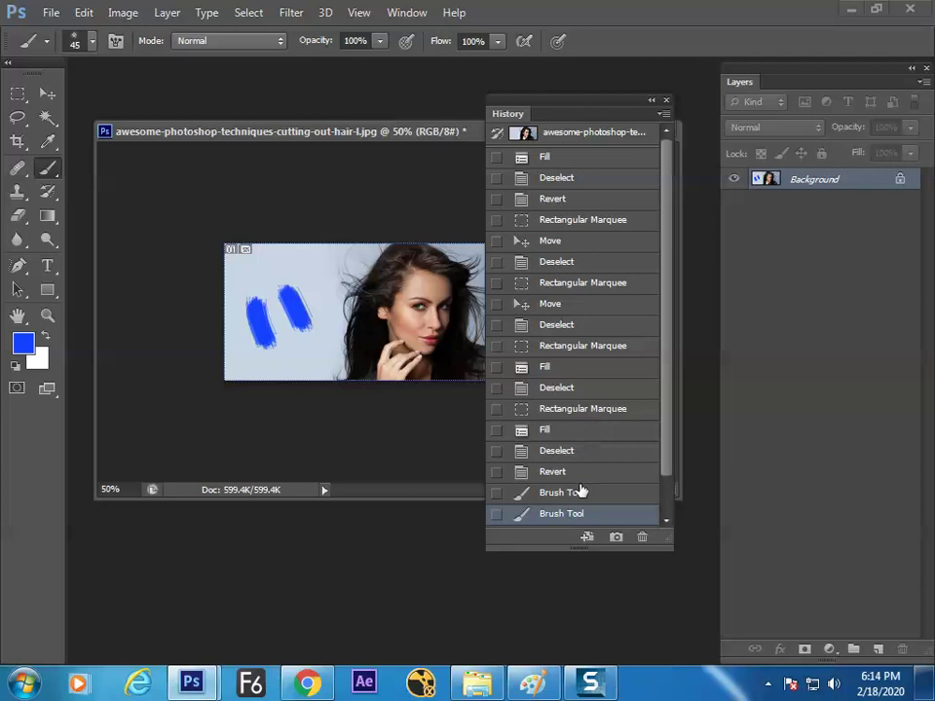
{"action": "left_click", "coordinate": [564, 282]}
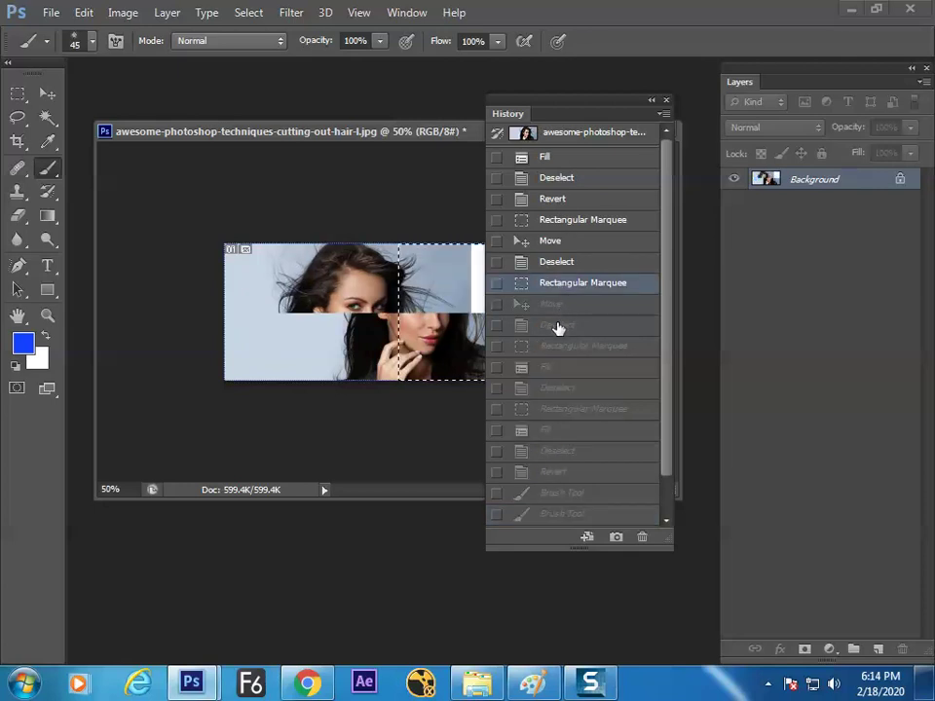
{"action": "left_click", "coordinate": [615, 537]}
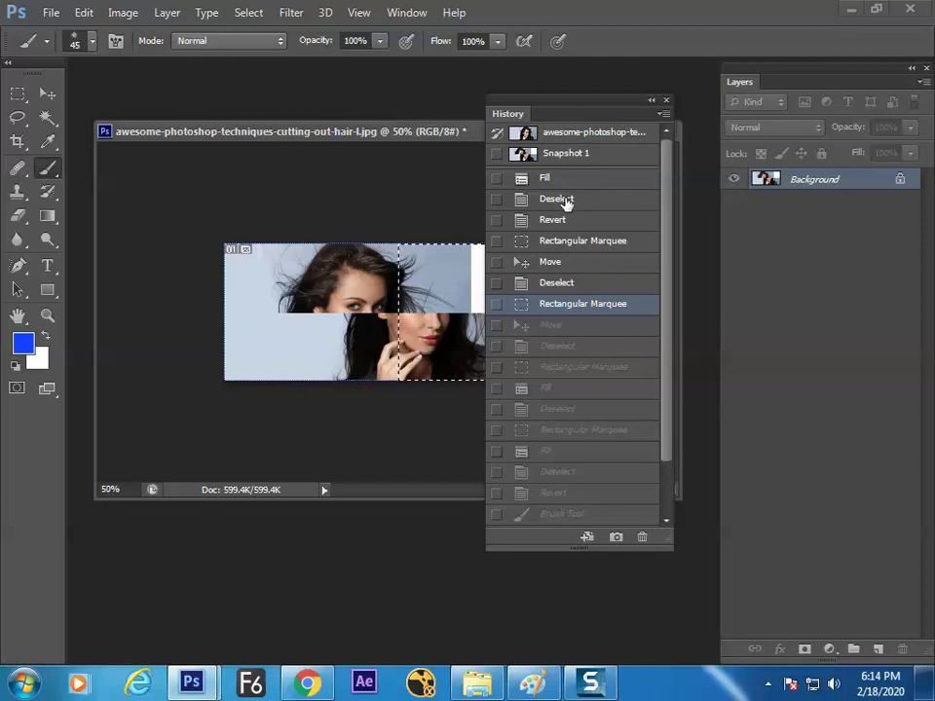
- Switch to the Paint notes and write a circled "Snap Shot" below "History window" with a connecting line
{"action": "key", "text": "alt+Tab"}
{"action": "mouse_move", "coordinate": [668, 462]}
{"action": "left_mouse_down"}
{"action": "mouse_move", "coordinate": [662, 523]}
{"action": "mouse_move", "coordinate": [688, 515]}
{"action": "mouse_move", "coordinate": [765, 448]}
{"action": "mouse_move", "coordinate": [684, 455]}
{"action": "mouse_move", "coordinate": [774, 417]}
{"action": "left_mouse_up"}
{"action": "left_click", "coordinate": [771, 440]}
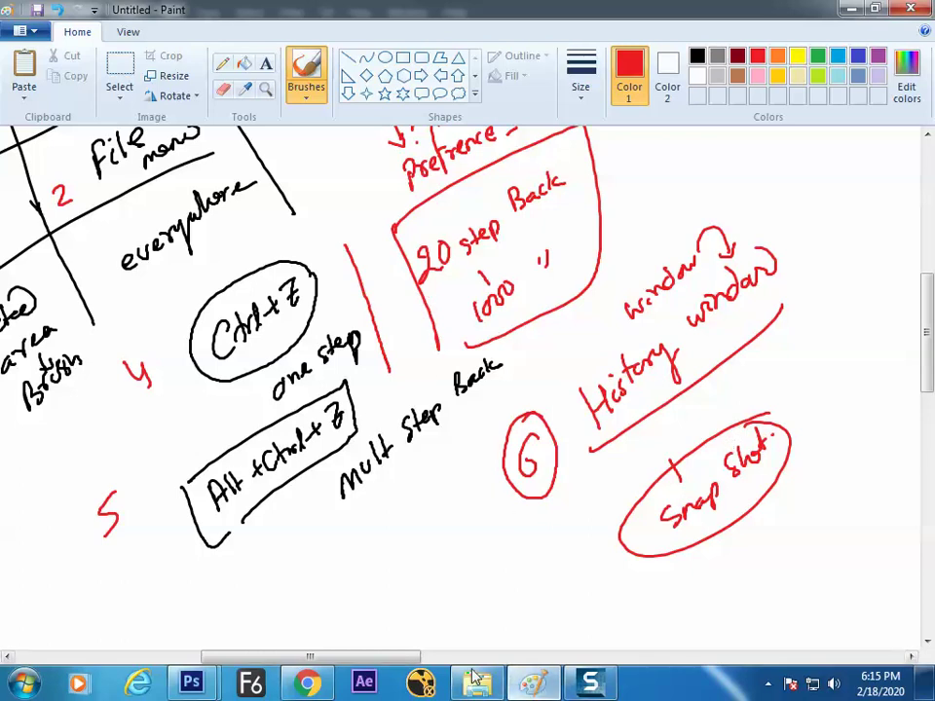
- Switch to Photoshop, compare Snapshot 1 with the last Revert state, and restore Snapshot 1
{"action": "mouse_move", "coordinate": [190, 683]}
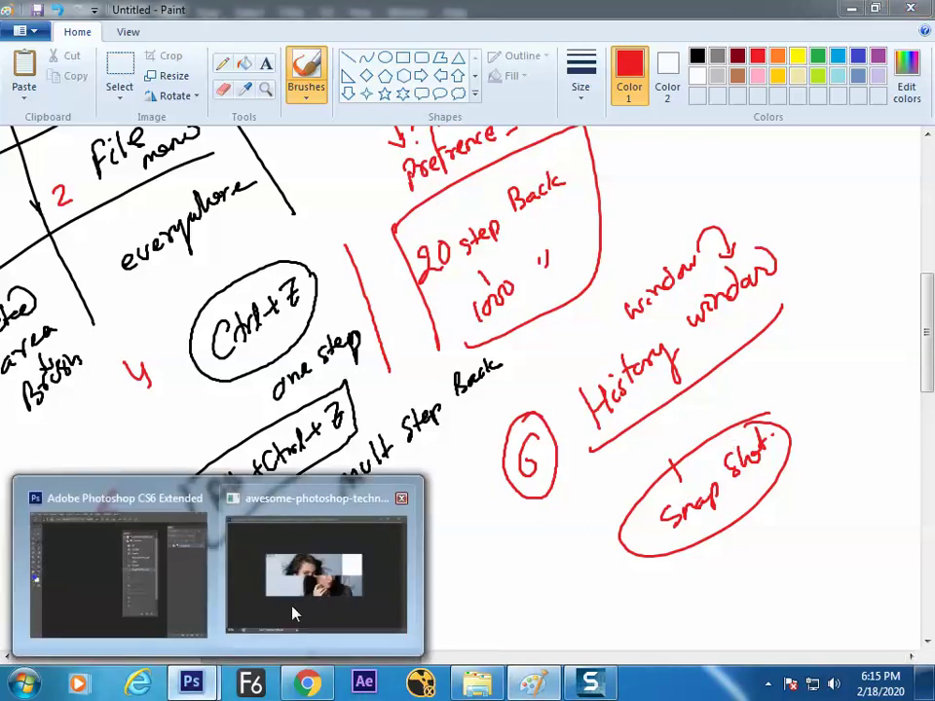
{"action": "left_click", "coordinate": [292, 609]}
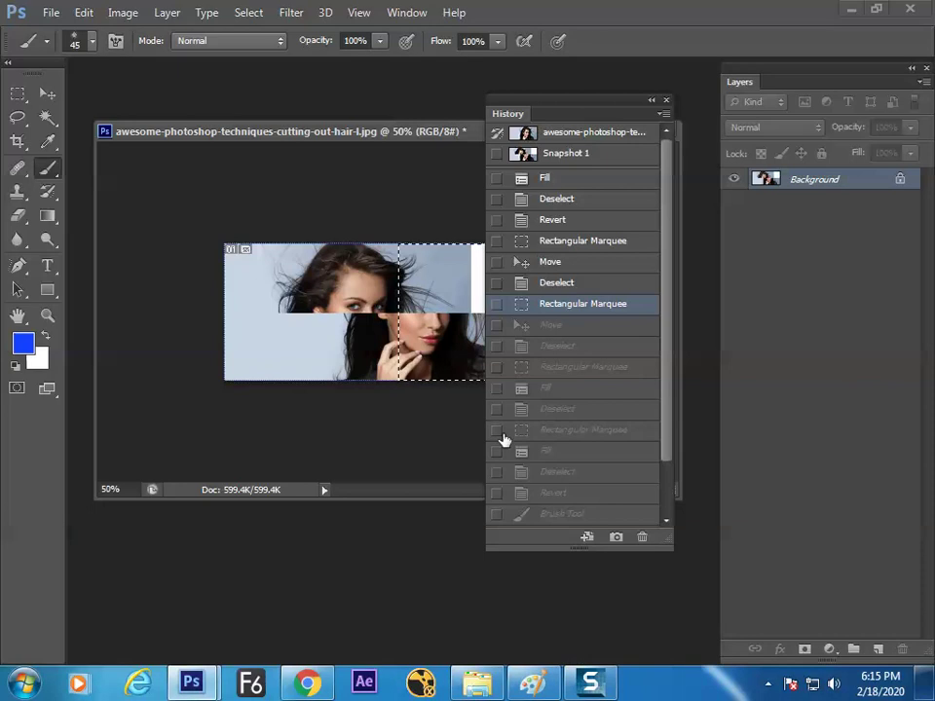
{"action": "left_click", "coordinate": [607, 162]}
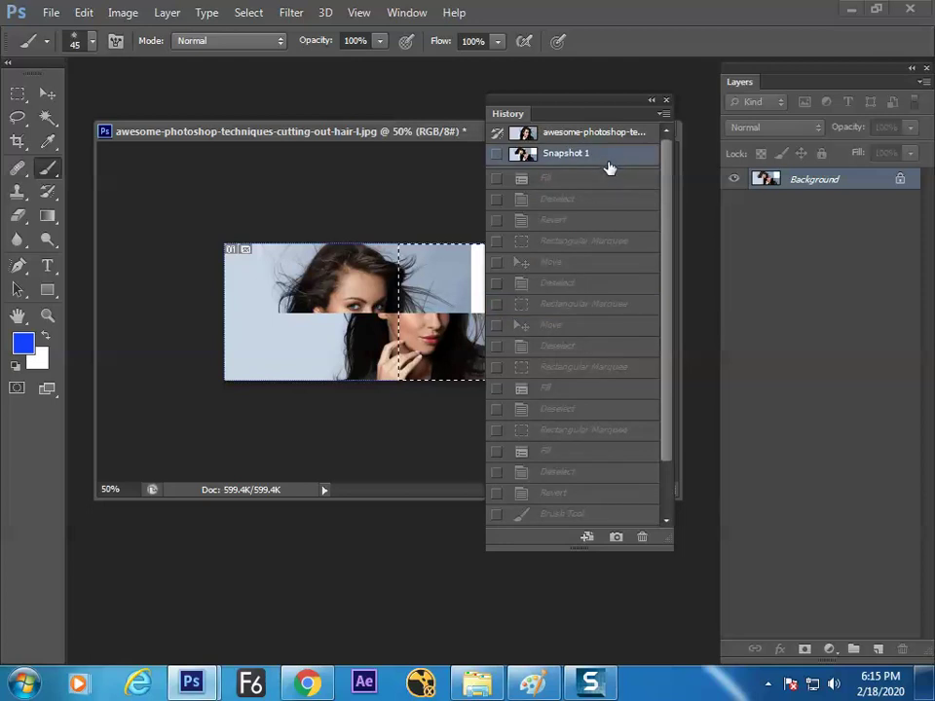
{"action": "key", "text": "ctrl+d"}
{"action": "left_click_drag", "start_coordinate": [592, 274], "coordinate": [617, 496]}
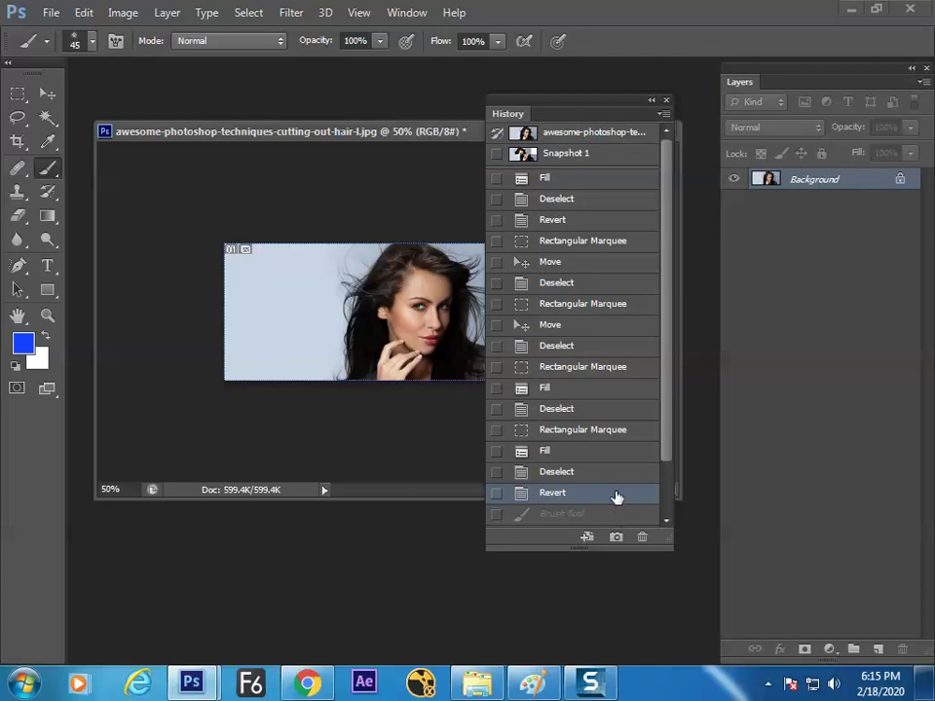
{"action": "left_click", "coordinate": [604, 159]}
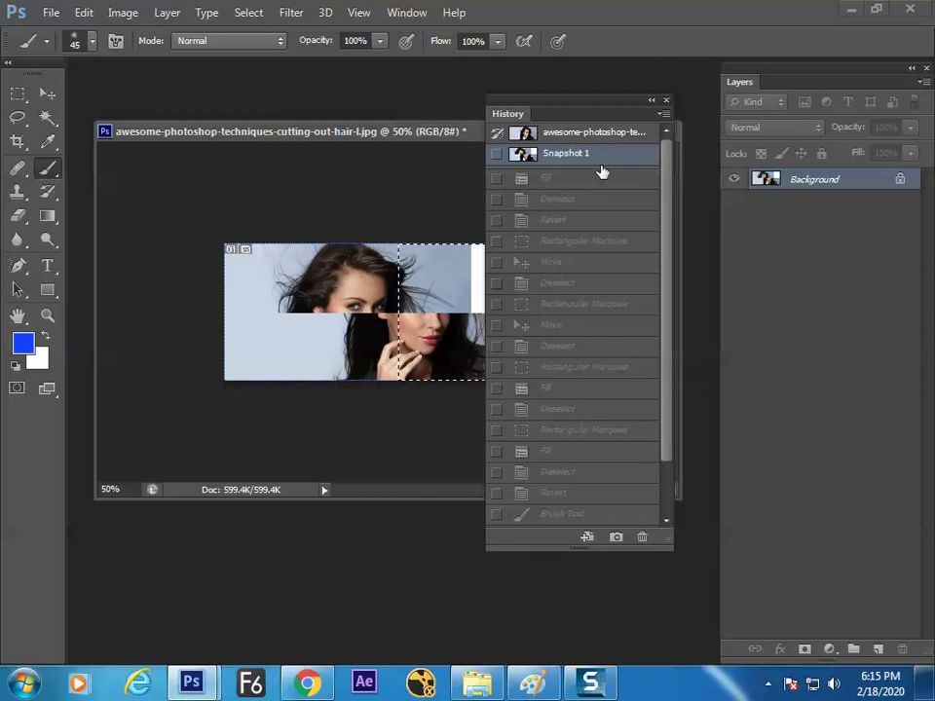
- Switch to the Paint notes, draw a red arrow below the "Alt+Ctrl+Z" box, and begin the note "Ctrl+Shift+"
{"action": "key", "text": "alt+Tab"}
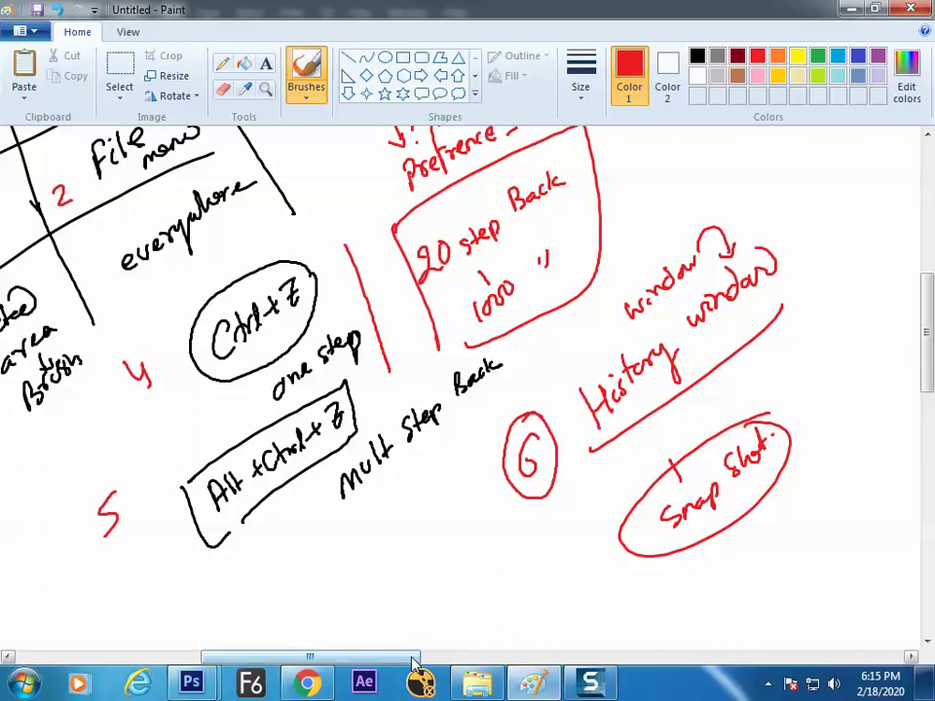
{"action": "left_click_drag", "start_coordinate": [411, 657], "coordinate": [368, 631]}
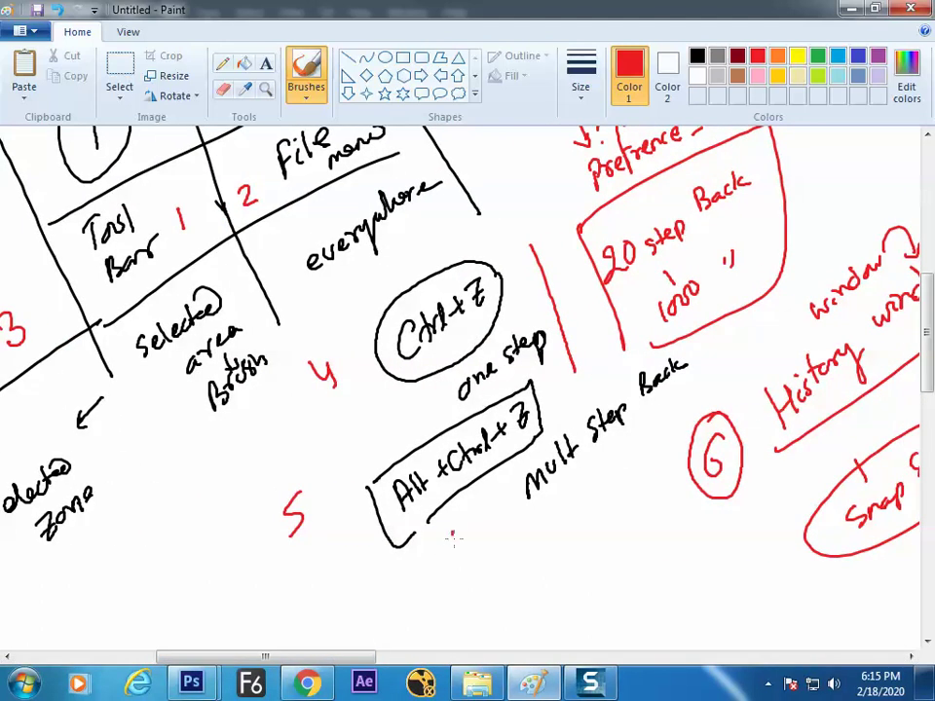
{"action": "left_click_drag", "start_coordinate": [453, 538], "coordinate": [463, 573]}
{"action": "left_click_drag", "start_coordinate": [456, 557], "coordinate": [474, 554]}
{"action": "left_click_drag", "start_coordinate": [495, 506], "coordinate": [498, 528]}
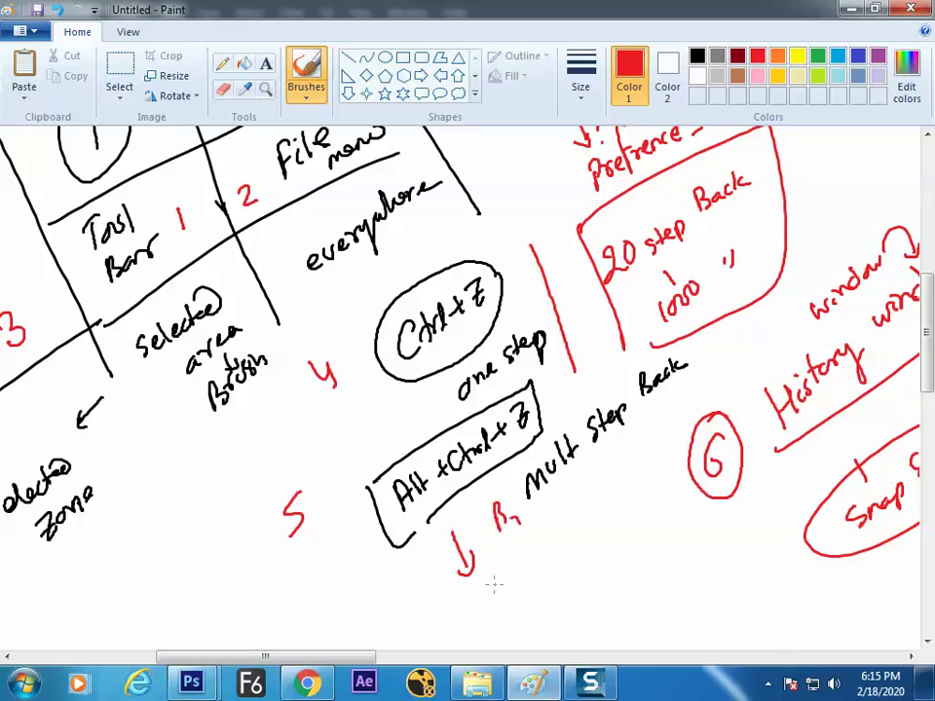
{"action": "mouse_move", "coordinate": [491, 601]}
{"action": "left_mouse_down"}
{"action": "mouse_move", "coordinate": [539, 557]}
{"action": "mouse_move", "coordinate": [549, 577]}
{"action": "mouse_move", "coordinate": [545, 546]}
{"action": "mouse_move", "coordinate": [578, 557]}
{"action": "mouse_move", "coordinate": [602, 498]}
{"action": "left_mouse_up"}
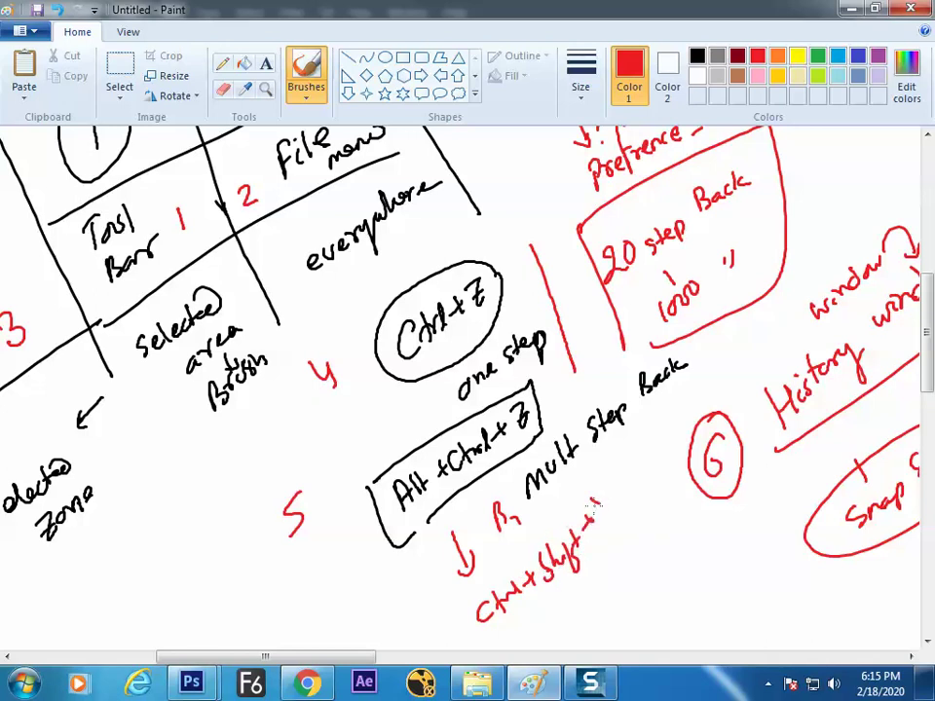
- Switch to Photoshop, create a new blank document, and paint two adjacent blue brush patches on it
{"action": "key", "text": "alt+Tab"}
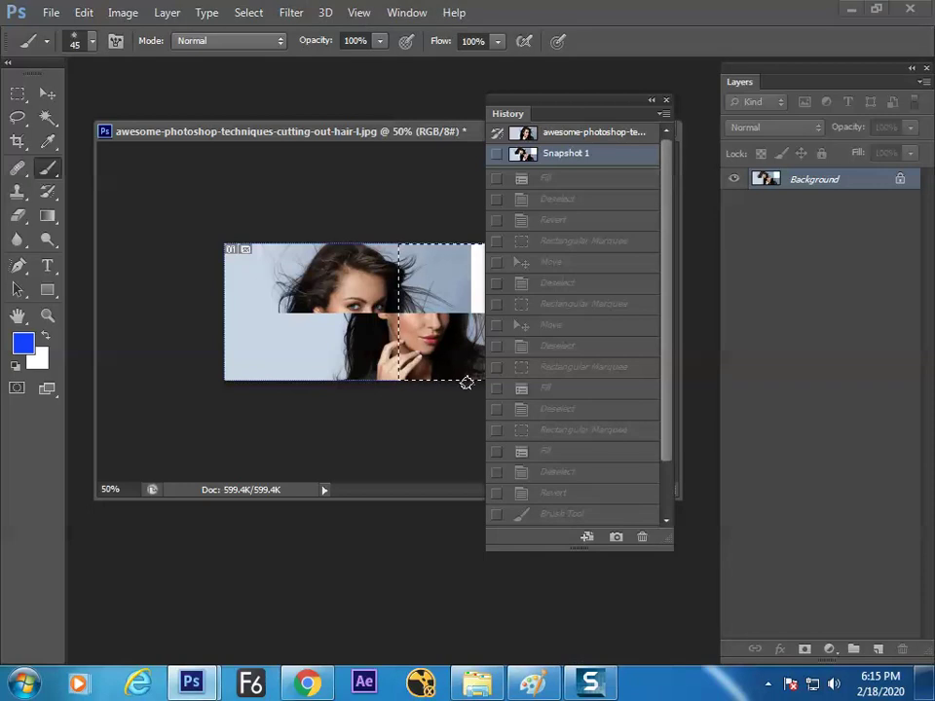
{"action": "key", "text": "ctrl+alt+n"}
{"action": "left_click", "coordinate": [341, 324]}
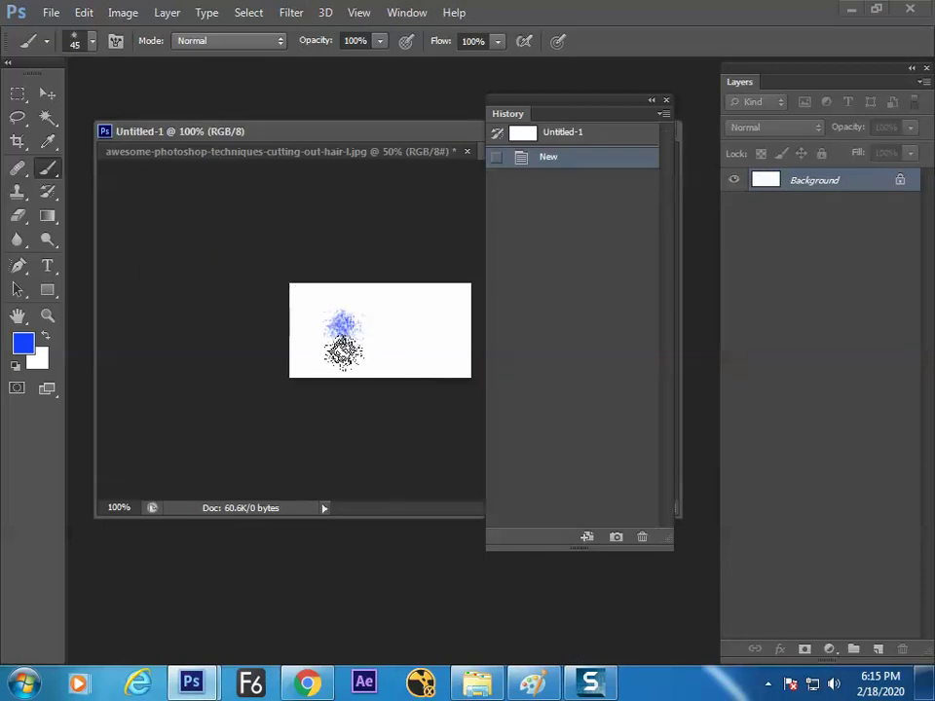
{"action": "left_click_drag", "start_coordinate": [343, 350], "coordinate": [348, 336]}
{"action": "mouse_move", "coordinate": [374, 336]}
{"action": "left_mouse_down"}
{"action": "mouse_move", "coordinate": [413, 312]}
{"action": "mouse_move", "coordinate": [428, 336]}
{"action": "left_mouse_up"}
- Toggle undo and redo of the last brush stroke, step backward through both strokes, and step forward to restore them
{"action": "key", "text": "ctrl+z"}
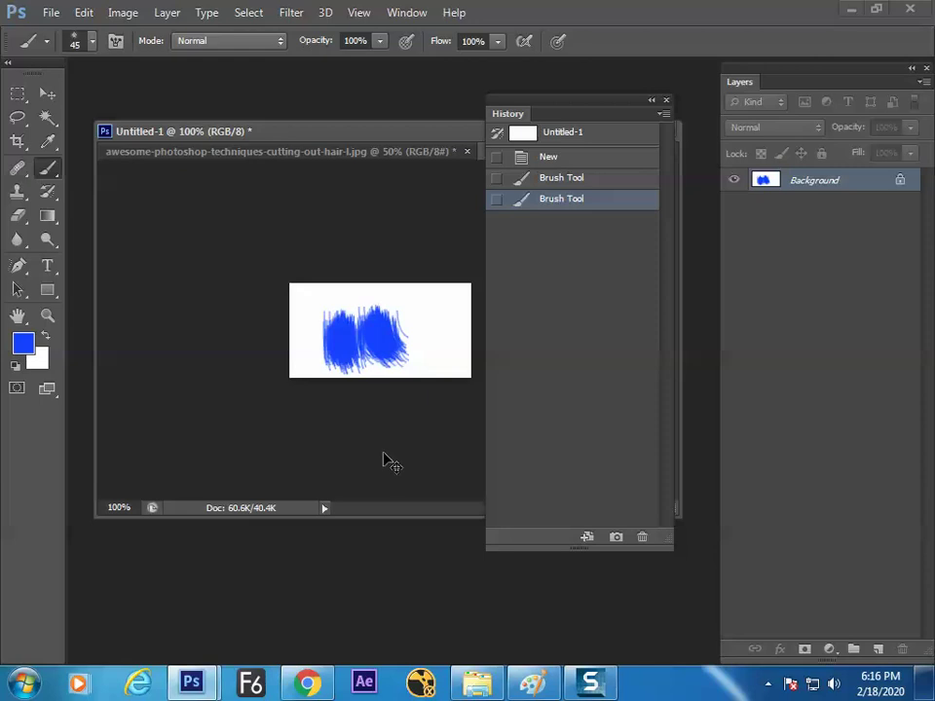
{"action": "key", "text": "ctrl+z"}
{"action": "key", "text": "ctrl+z"}
{"action": "key", "text": "ctrl+alt+z"}
{"action": "key", "text": "ctrl+alt+z"}
{"action": "key", "text": "ctrl+shift+z"}
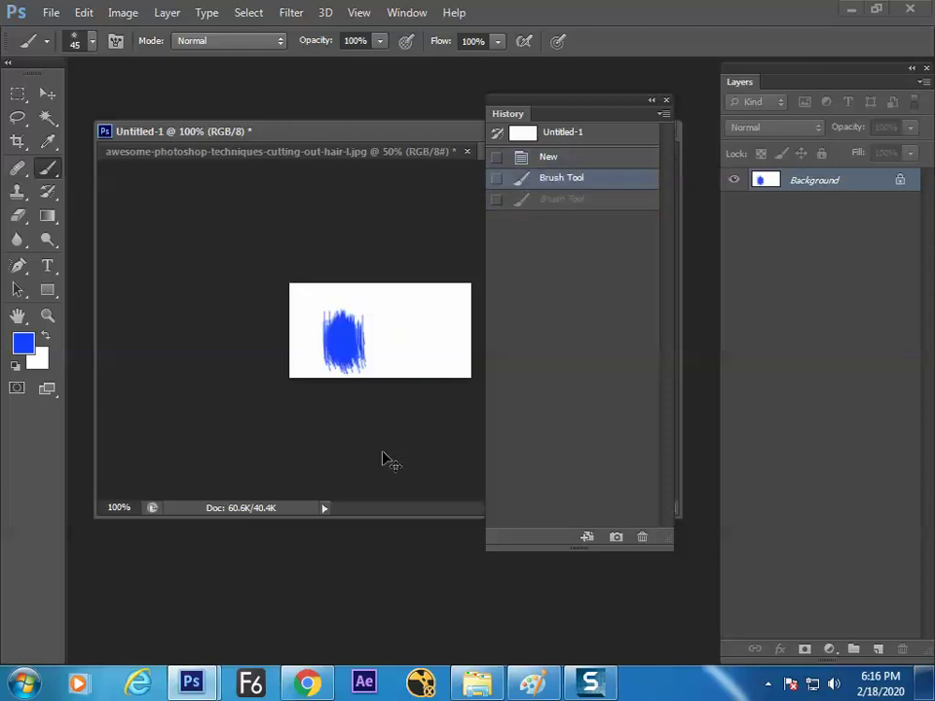
{"action": "key", "text": "ctrl+shift+z"}
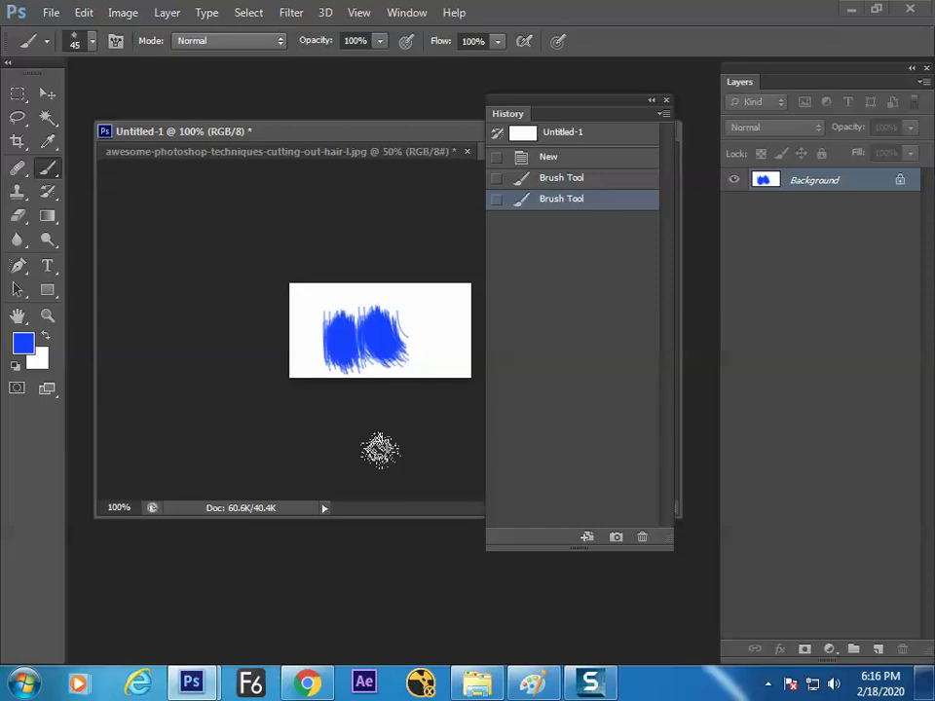
- In the Paint notes, complete and circle "Ctrl+Shift+Z", label it as forward, and draw a red line beside the "Alt+Ctrl+Z" box
{"action": "key", "text": "alt+Tab"}
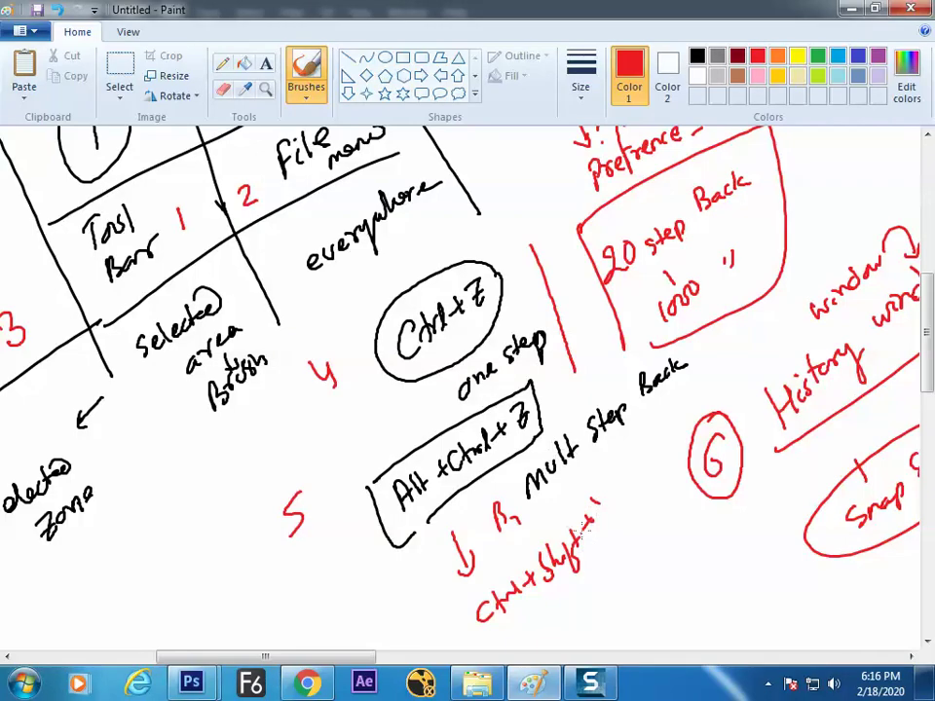
{"action": "mouse_move", "coordinate": [598, 481]}
{"action": "left_mouse_down"}
{"action": "mouse_move", "coordinate": [606, 509]}
{"action": "mouse_move", "coordinate": [619, 480]}
{"action": "mouse_move", "coordinate": [478, 578]}
{"action": "mouse_move", "coordinate": [476, 621]}
{"action": "mouse_move", "coordinate": [631, 528]}
{"action": "left_mouse_up"}
{"action": "mouse_move", "coordinate": [628, 475]}
{"action": "left_mouse_down"}
{"action": "mouse_move", "coordinate": [635, 533]}
{"action": "mouse_move", "coordinate": [611, 590]}
{"action": "mouse_move", "coordinate": [661, 548]}
{"action": "left_mouse_up"}
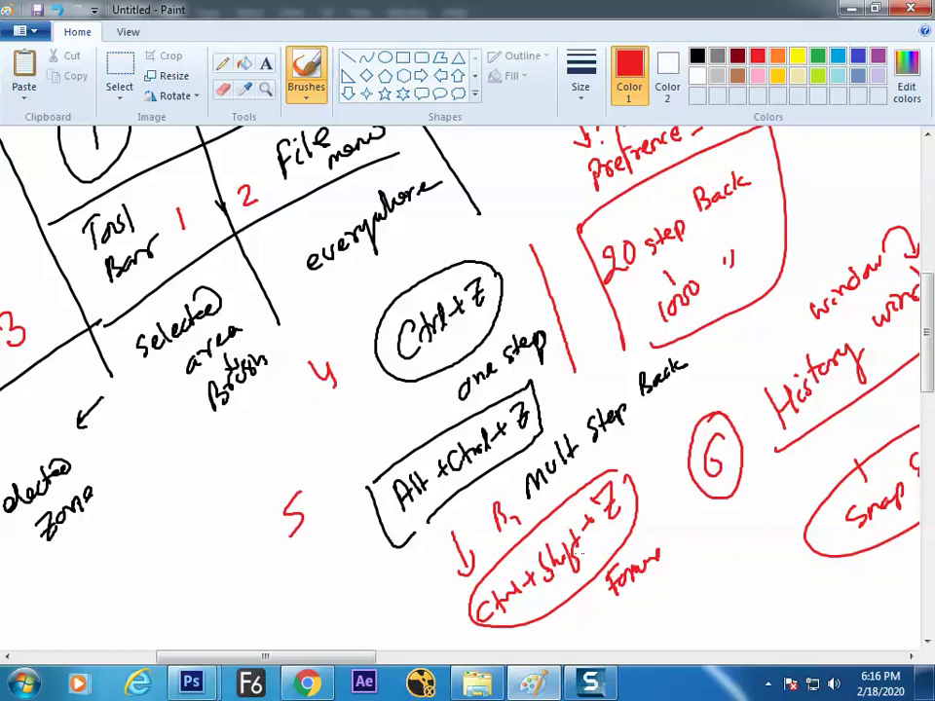
{"action": "mouse_move", "coordinate": [335, 419]}
{"action": "left_mouse_down"}
{"action": "mouse_move", "coordinate": [361, 516]}
{"action": "mouse_move", "coordinate": [426, 614]}
{"action": "left_mouse_up"}
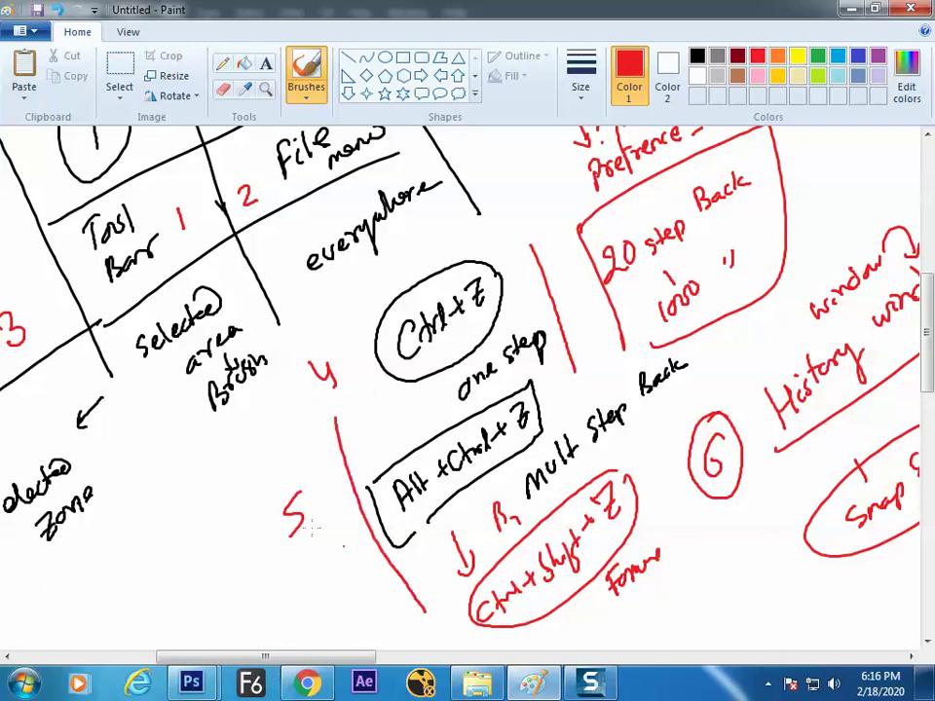
- Review Photoshop's Undo, Step Forward and Step Backward commands, return to the Paint notes, and start a red note below the 5
{"action": "key", "text": "alt+Tab"}
{"action": "left_click", "coordinate": [81, 12]}
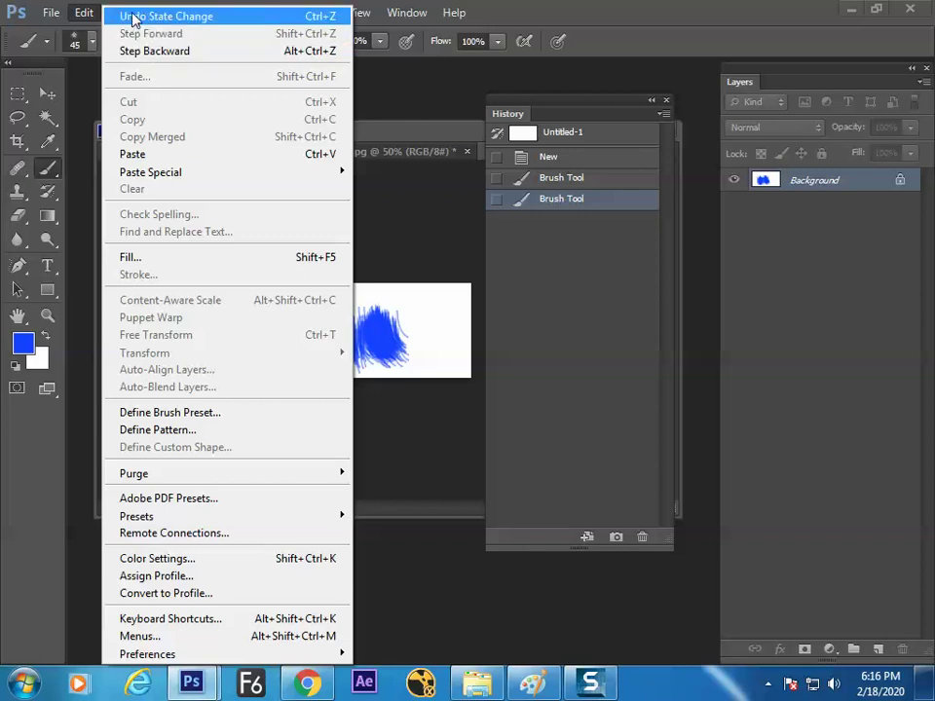
{"action": "key", "text": "alt+Tab"}
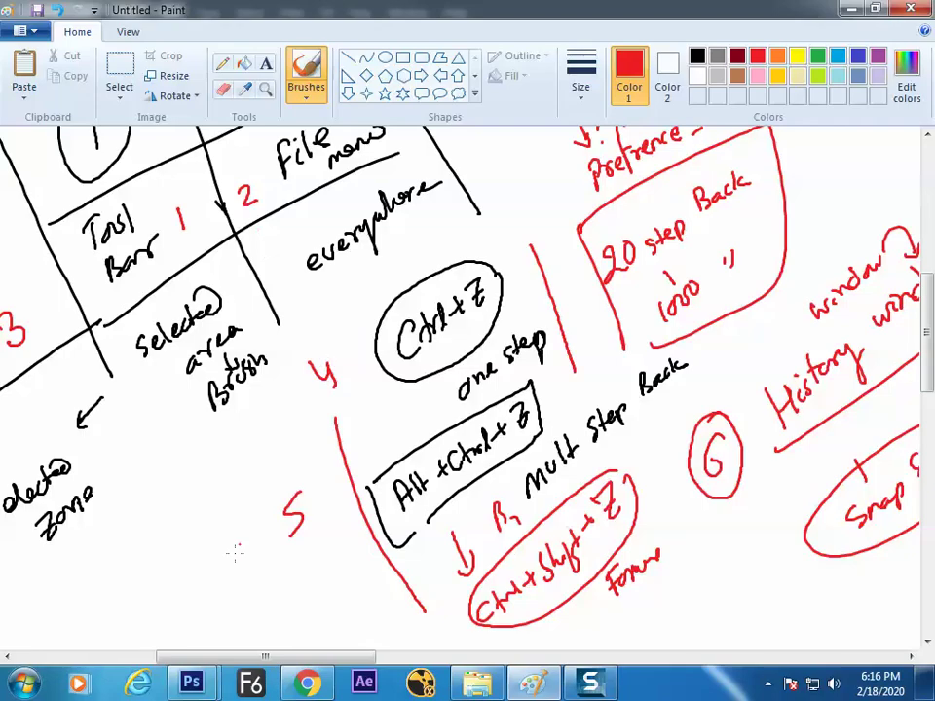
{"action": "mouse_move", "coordinate": [222, 586]}
{"action": "left_mouse_down"}
{"action": "mouse_move", "coordinate": [250, 559]}
{"action": "mouse_move", "coordinate": [299, 578]}
{"action": "mouse_move", "coordinate": [338, 545]}
{"action": "left_mouse_up"}
{"action": "mouse_move", "coordinate": [289, 678]}
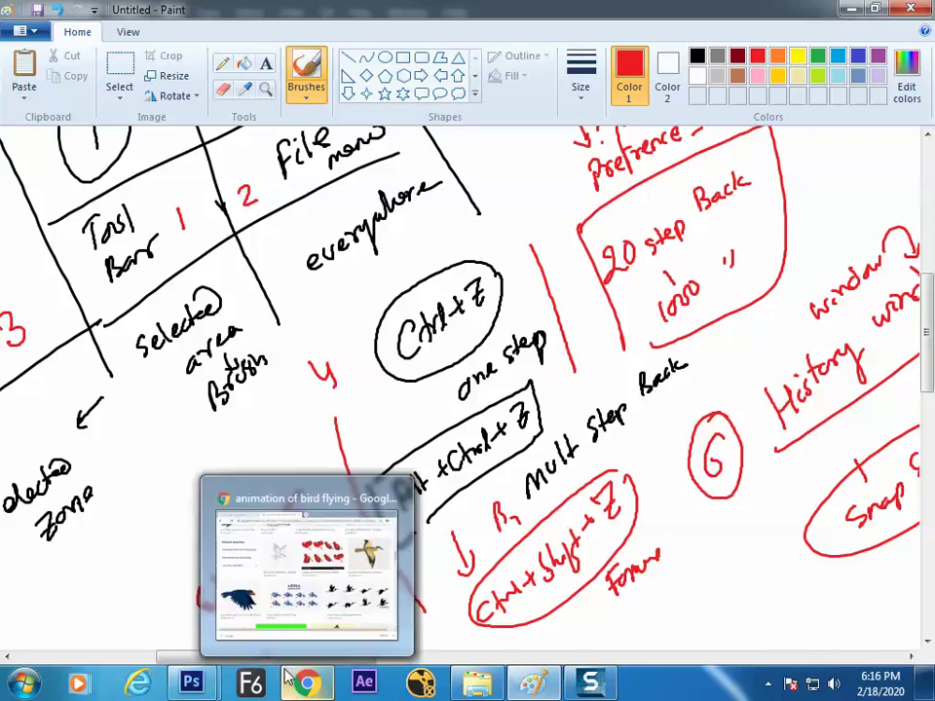